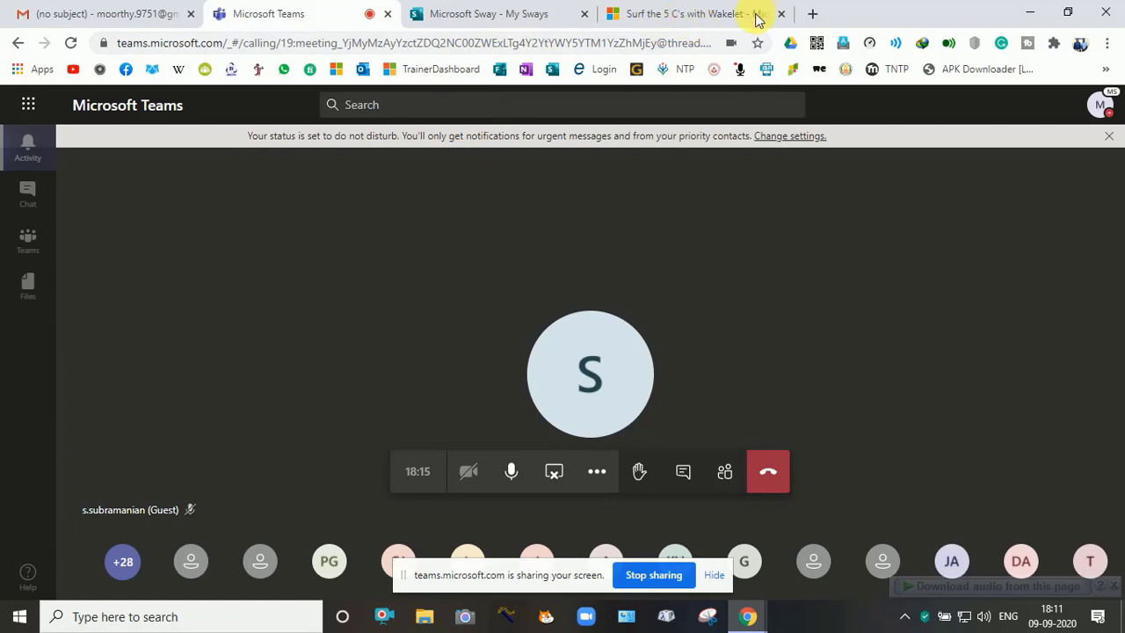
Step: Load outlook.com in a new Chrome tab and bring the Outlook mail tab into view
{"action": "left_click", "coordinate": [814, 16]}
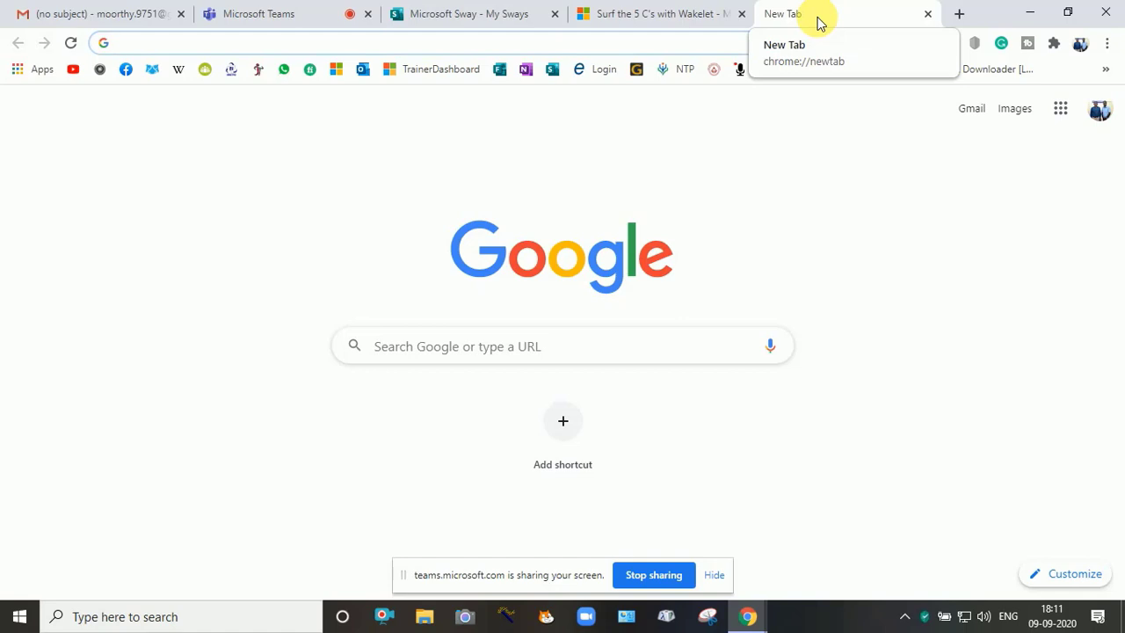
{"action": "type", "text": "o"}
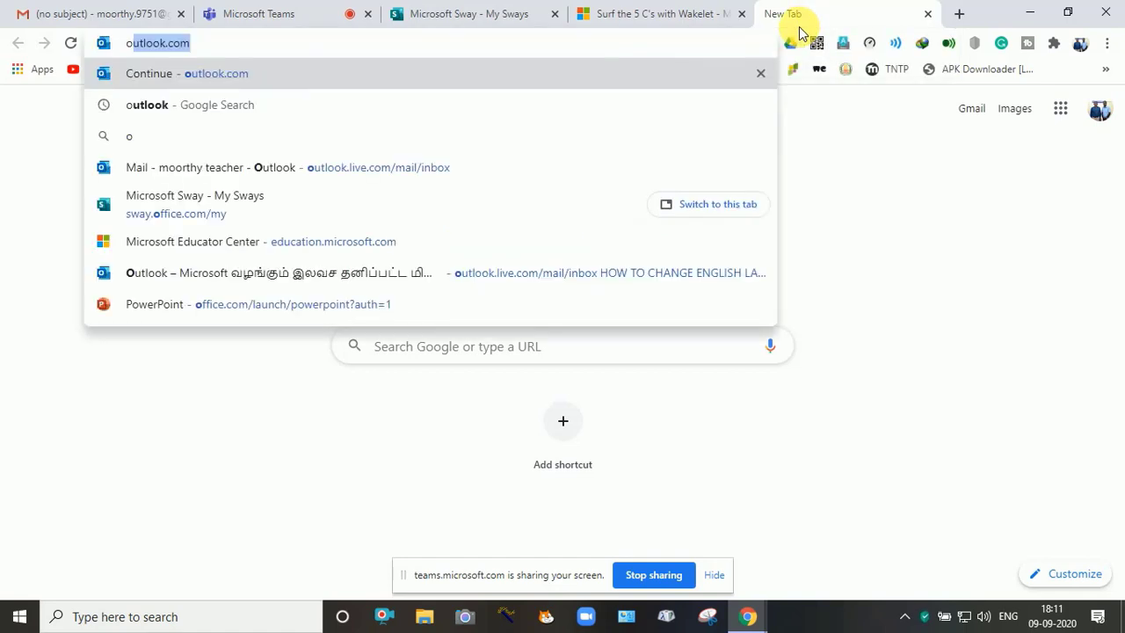
{"action": "type", "text": "ut"}
{"action": "key", "text": "Return"}
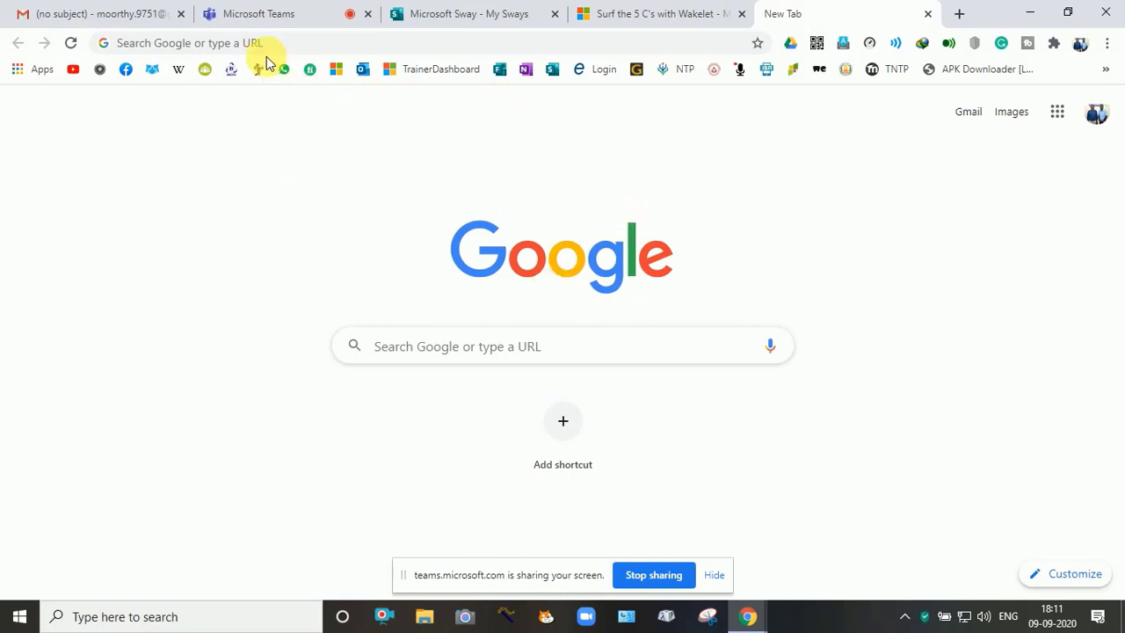
{"action": "left_click", "coordinate": [439, 351]}
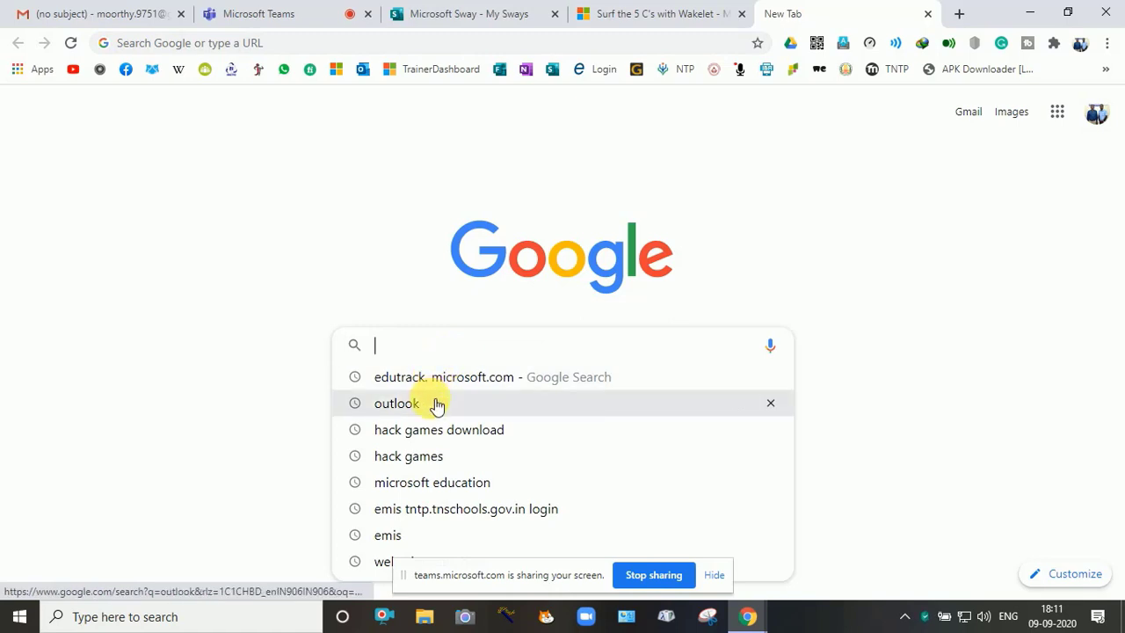
{"action": "type", "text": "ou"}
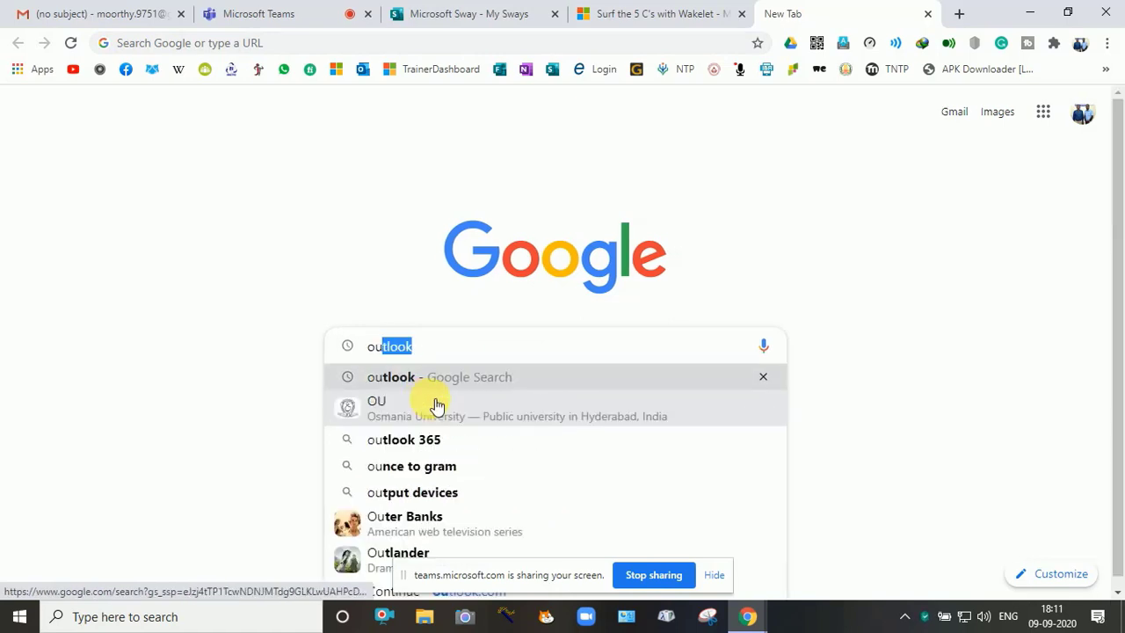
{"action": "type", "text": "tlook"}
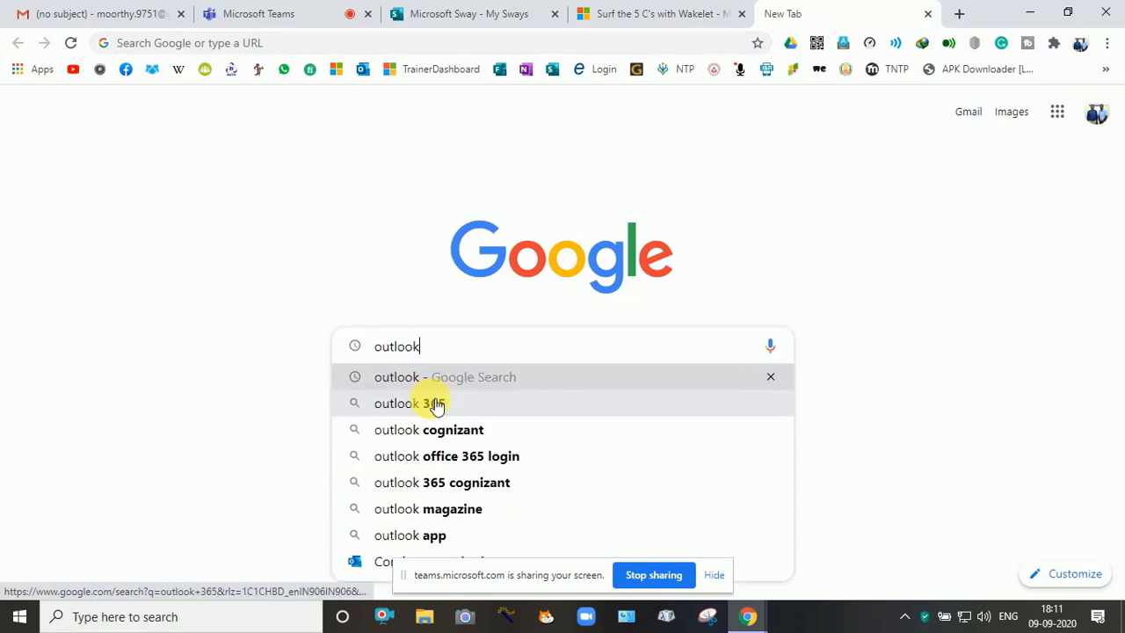
{"action": "type", "text": ".c"}
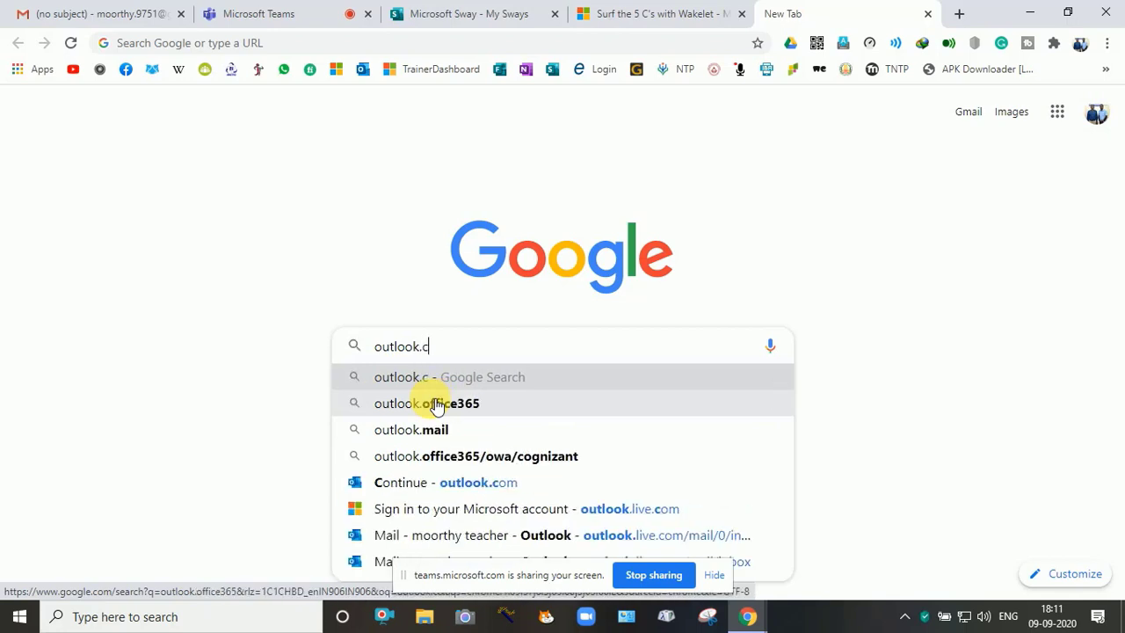
{"action": "type", "text": "om"}
{"action": "key", "text": "Return"}
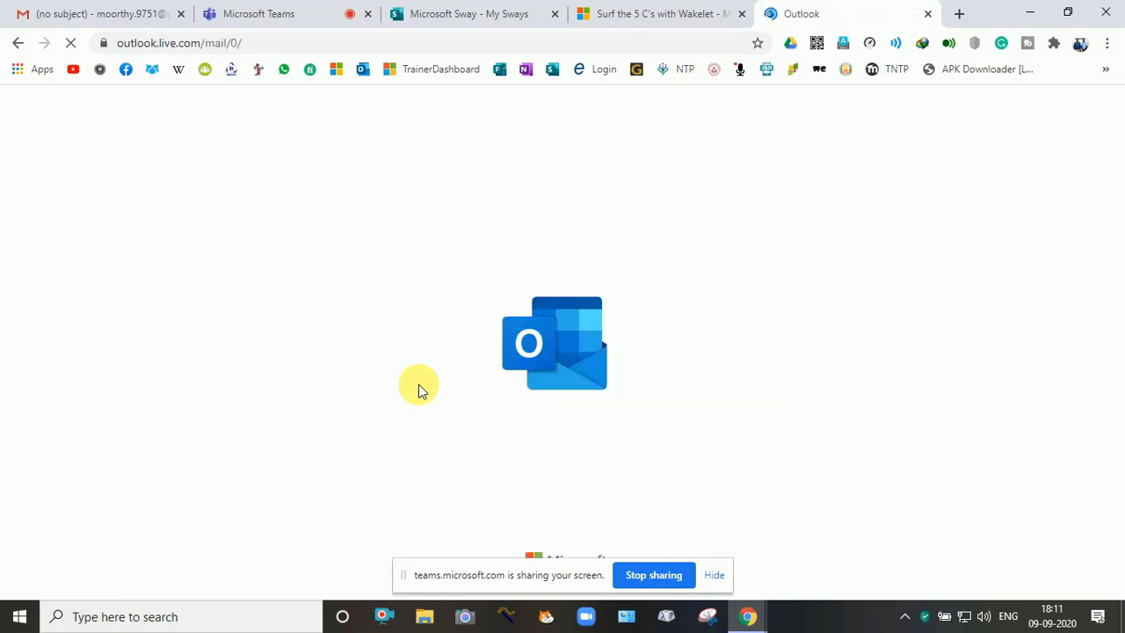
{"action": "left_click", "coordinate": [272, 14]}
{"action": "mouse_move", "coordinate": [589, 351]}
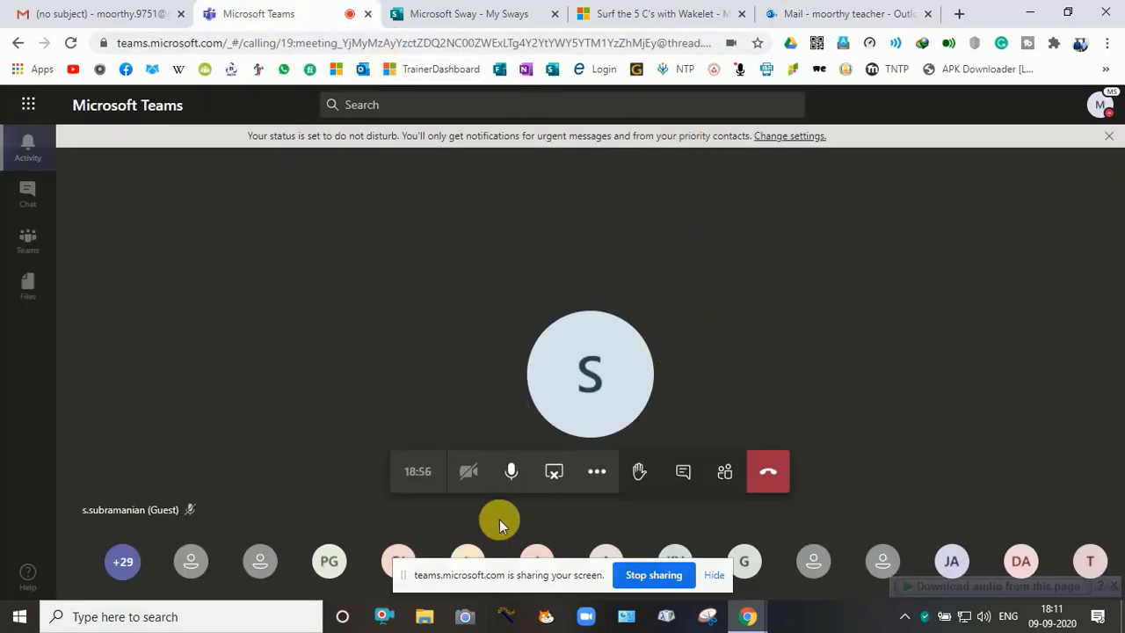
{"action": "left_click", "coordinate": [834, 11]}
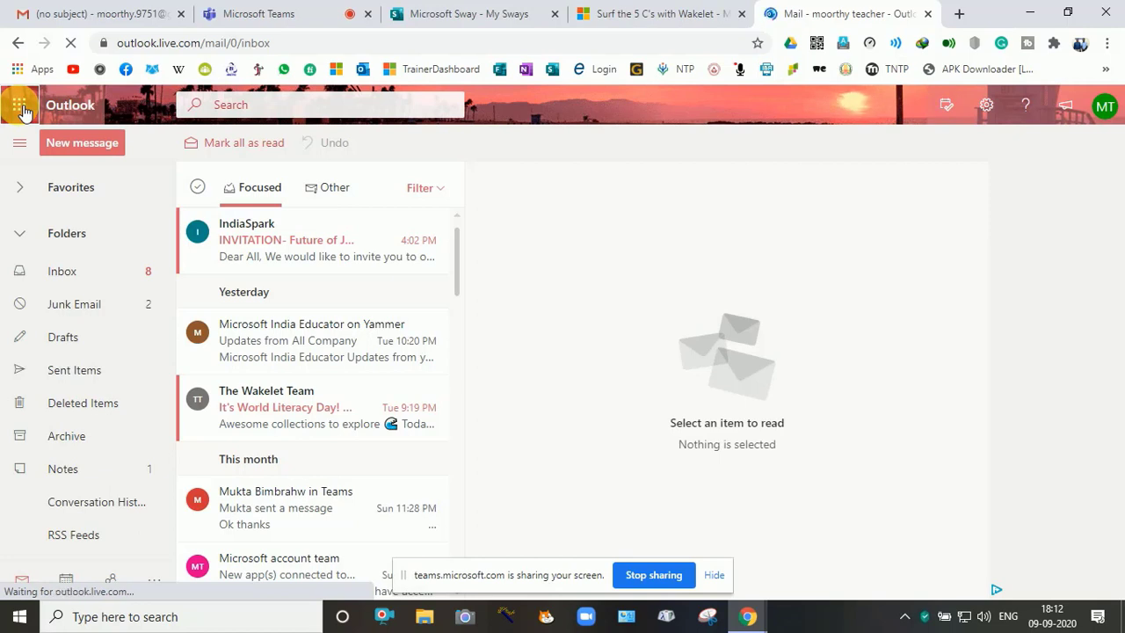
Step: Launch Sway from the All apps list in the Microsoft 365 app launcher
{"action": "left_click", "coordinate": [20, 108]}
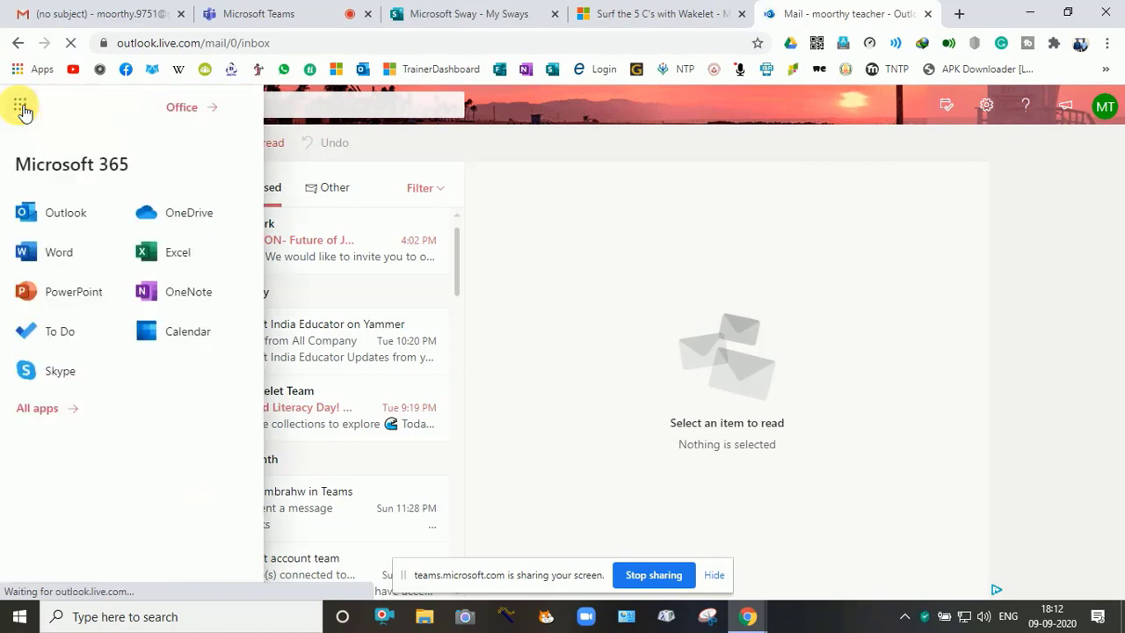
{"action": "left_click", "coordinate": [39, 412]}
{"action": "scroll", "coordinate": [70, 461], "scroll_direction": "down", "scroll_amount": 3}
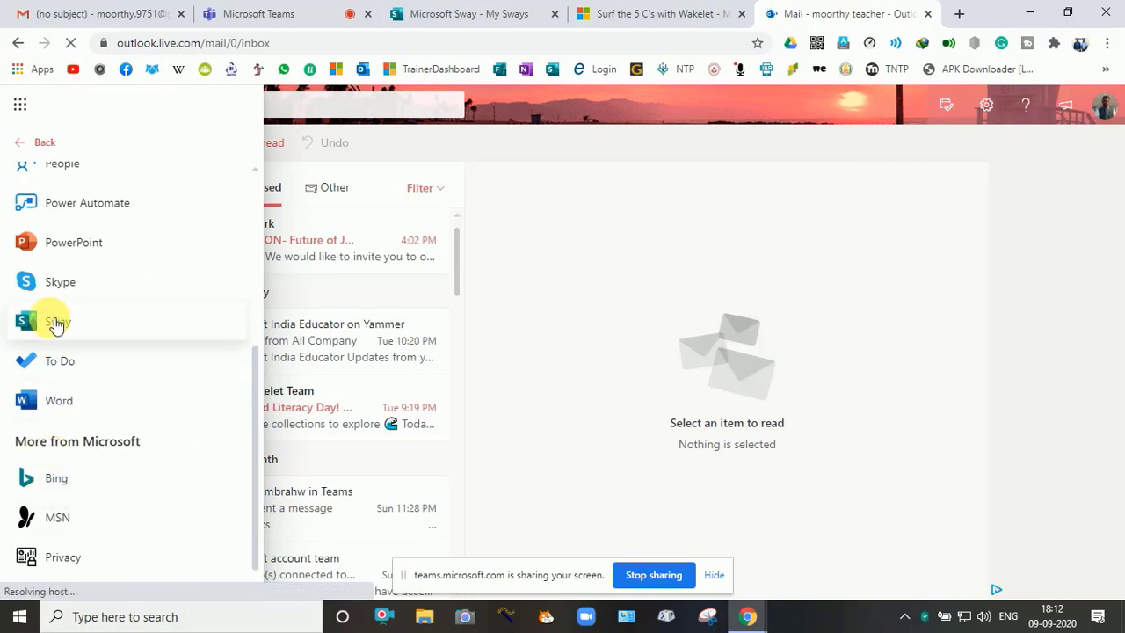
{"action": "left_click", "coordinate": [54, 323]}
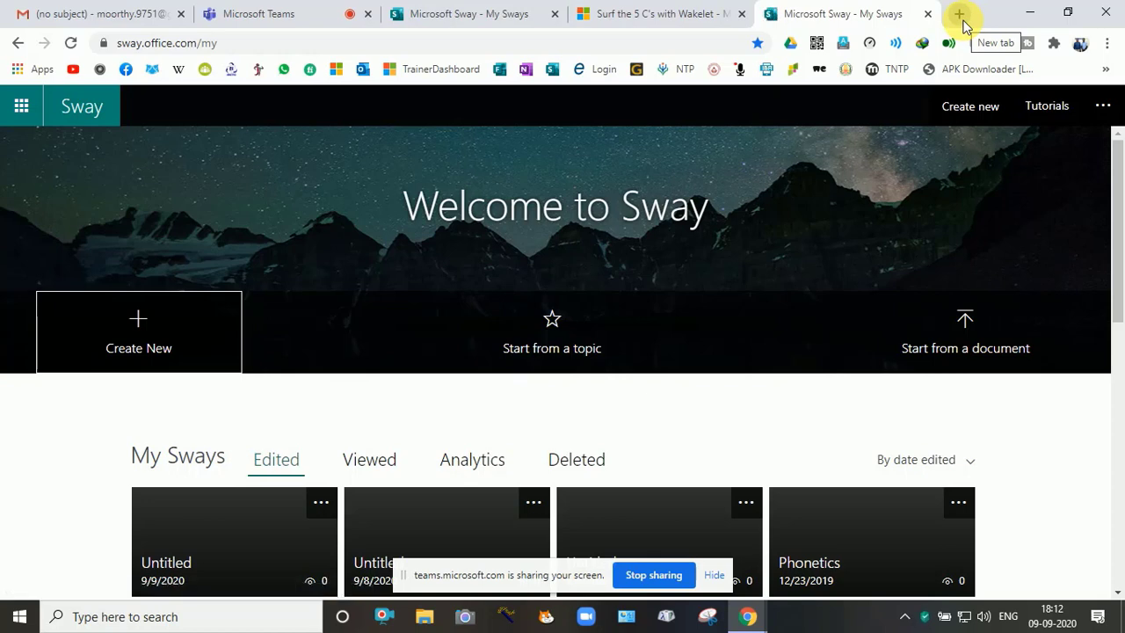
Step: Go to sway.com in another new tab via a Google search
{"action": "left_click", "coordinate": [959, 14]}
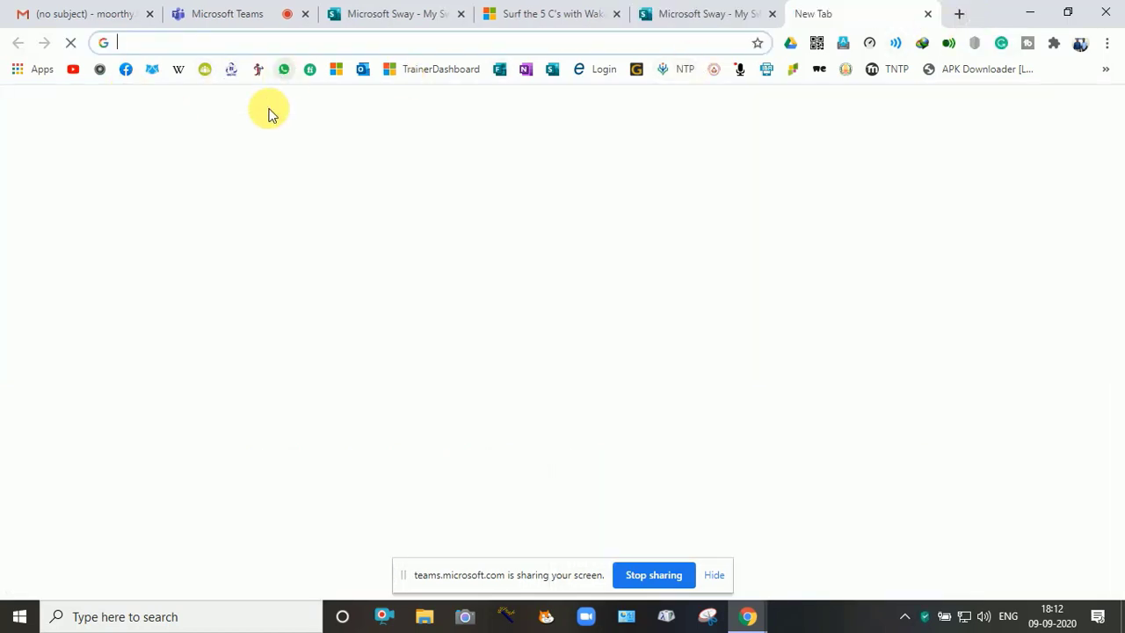
{"action": "left_click", "coordinate": [452, 348]}
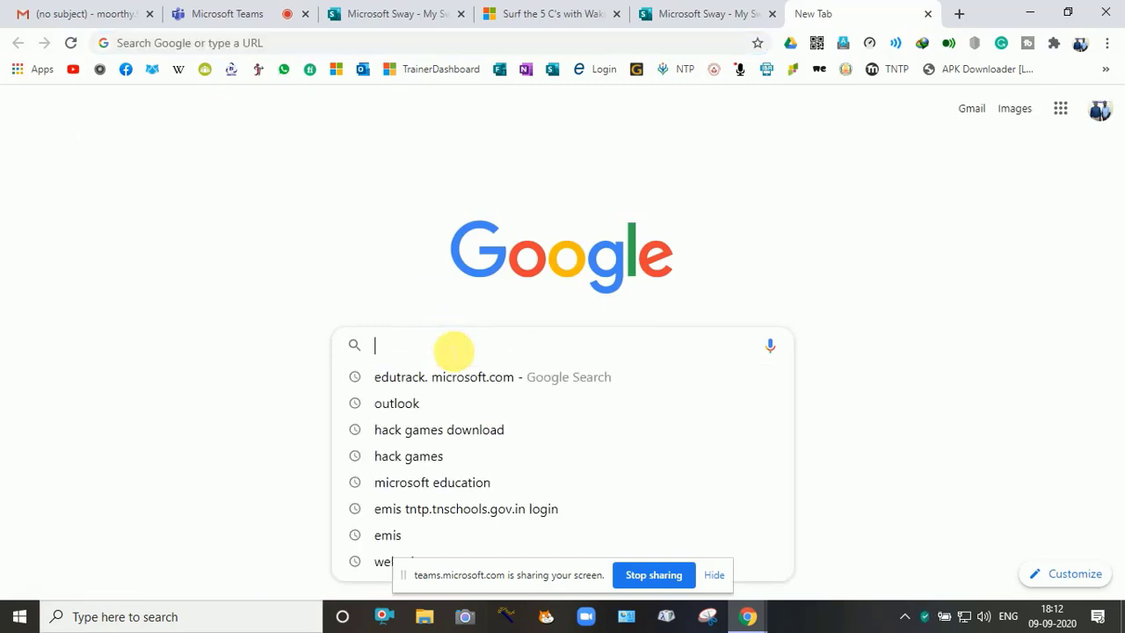
{"action": "type", "text": "s"}
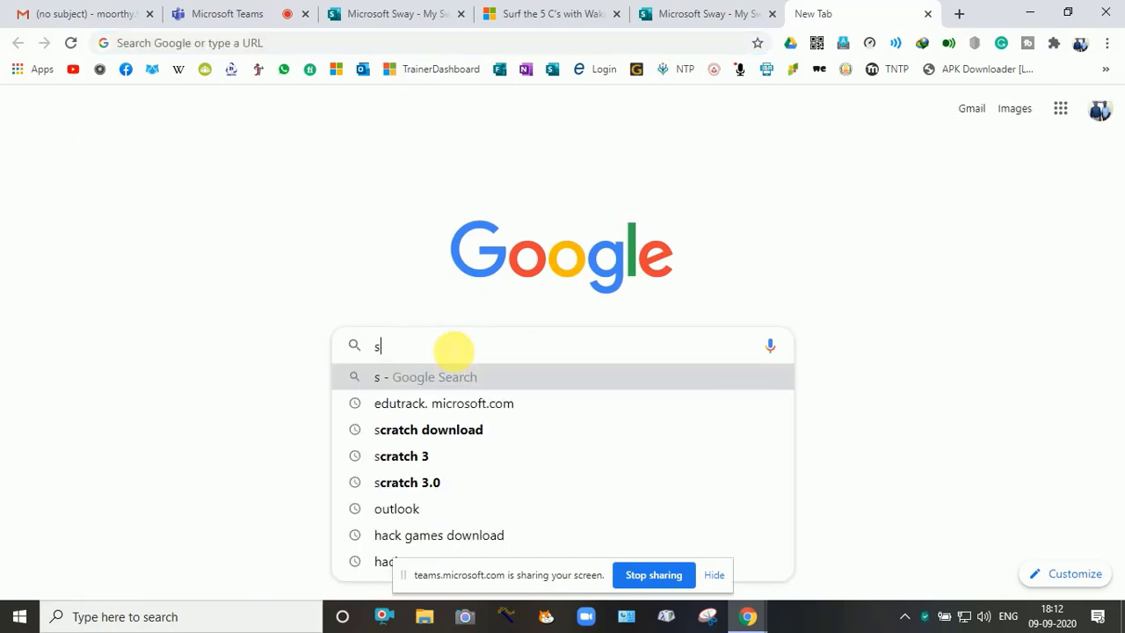
{"action": "type", "text": "way"}
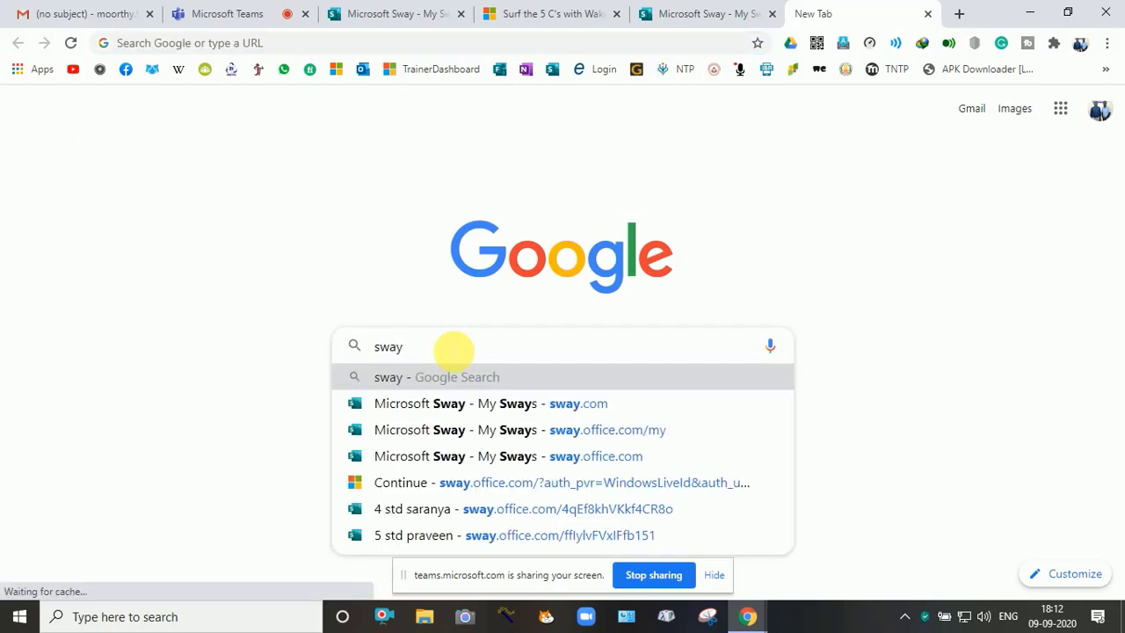
{"action": "type", "text": ".com"}
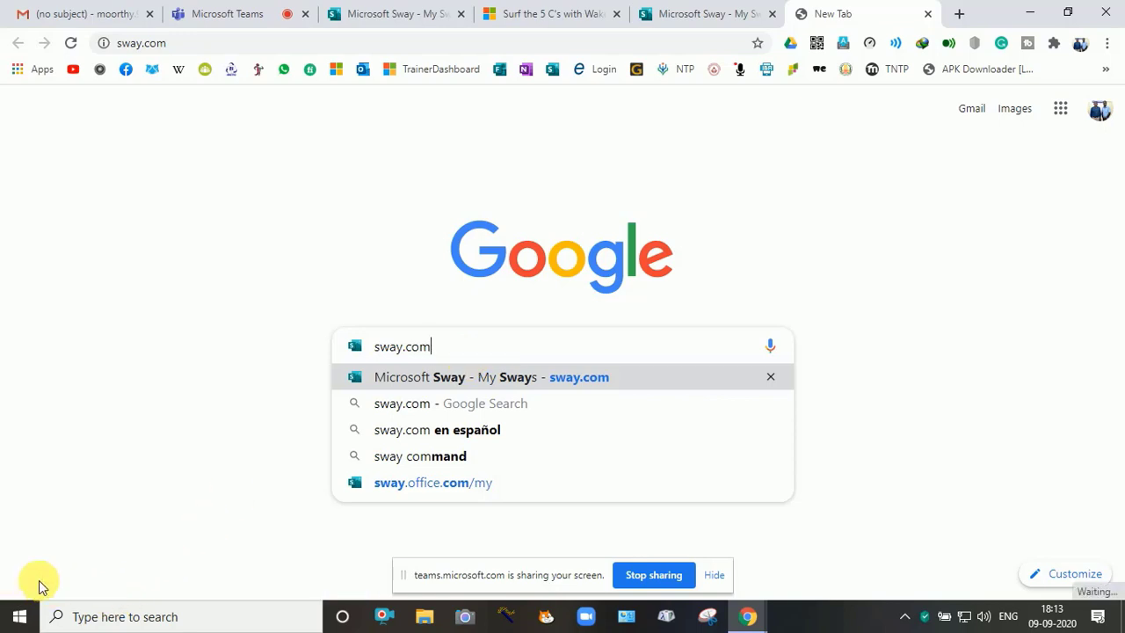
{"action": "left_click", "coordinate": [465, 380]}
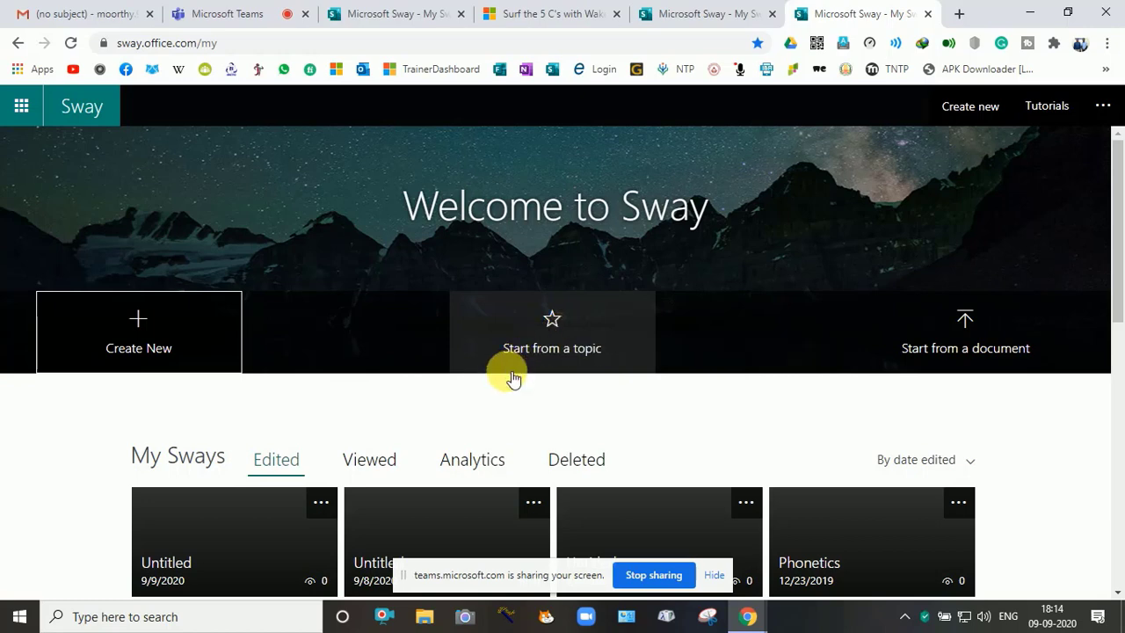
Step: Create a new Sway outline from the topic 'heart'
{"action": "left_click", "coordinate": [567, 331]}
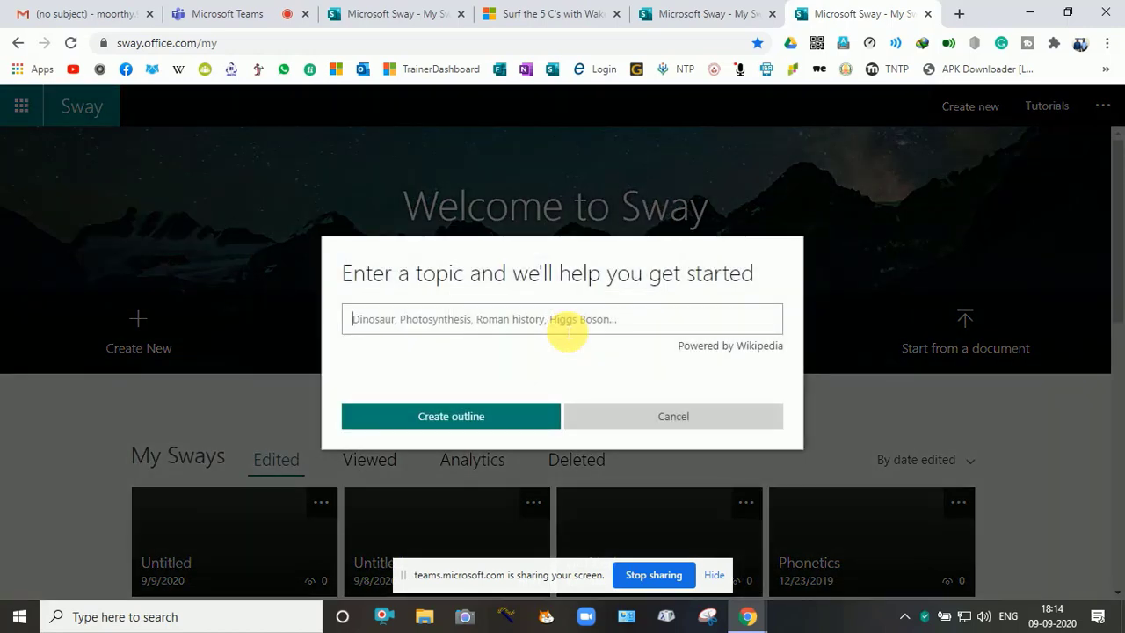
{"action": "type", "text": "heart"}
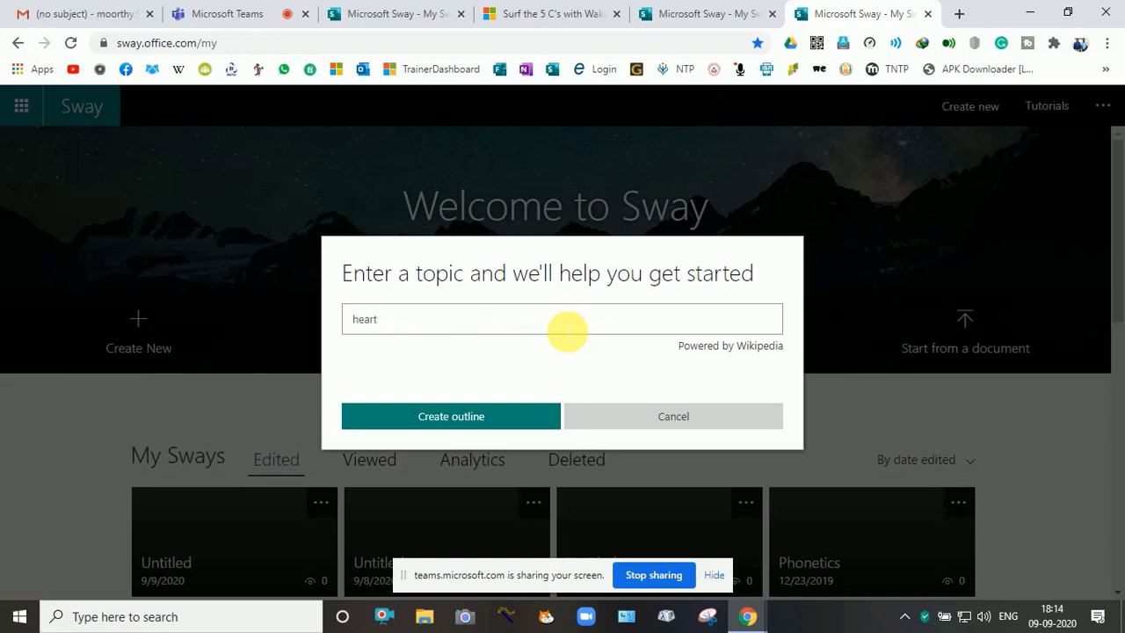
{"action": "left_click", "coordinate": [496, 423]}
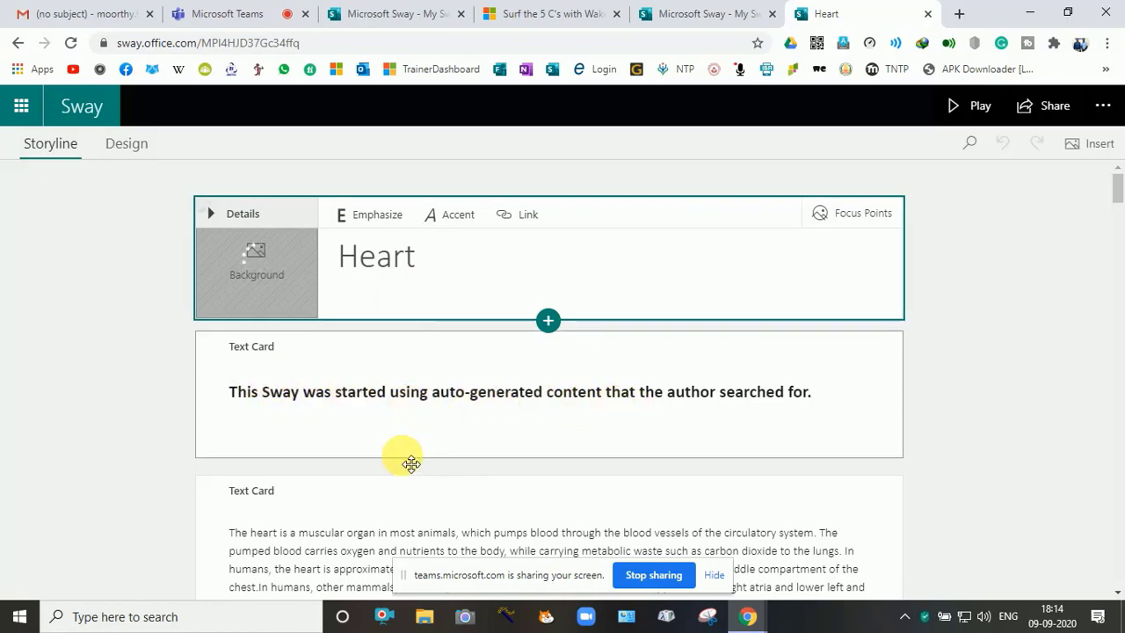
{"action": "scroll", "coordinate": [615, 434], "scroll_direction": "down", "scroll_amount": 3}
{"action": "scroll", "coordinate": [514, 428], "scroll_direction": "down", "scroll_amount": 4}
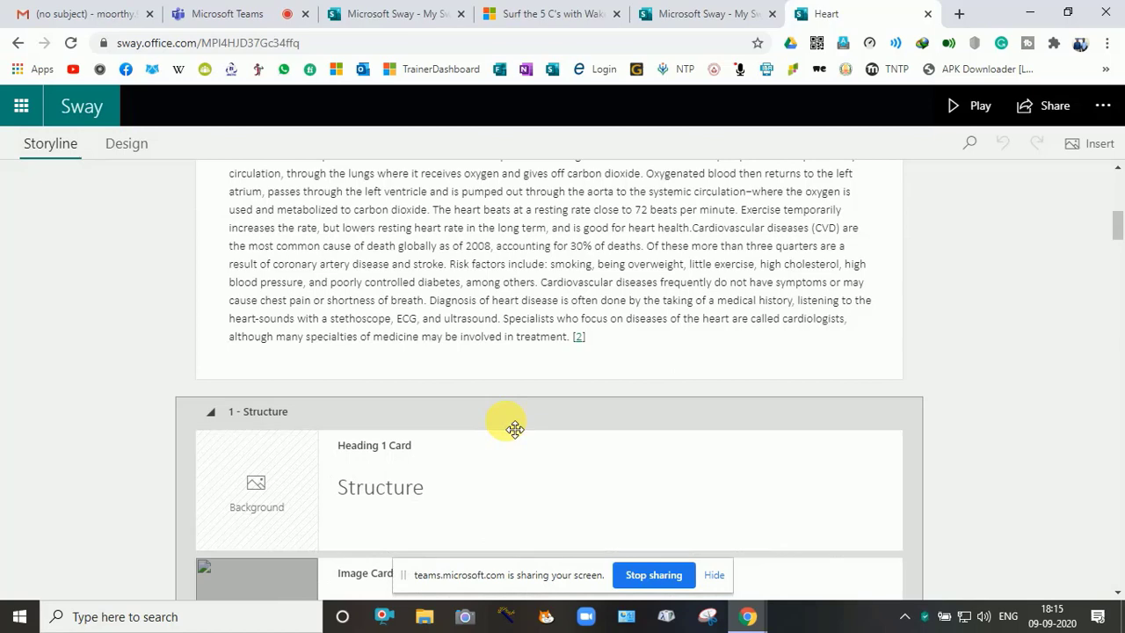
{"action": "scroll", "coordinate": [514, 429], "scroll_direction": "up", "scroll_amount": 3}
{"action": "scroll", "coordinate": [514, 429], "scroll_direction": "down", "scroll_amount": 3}
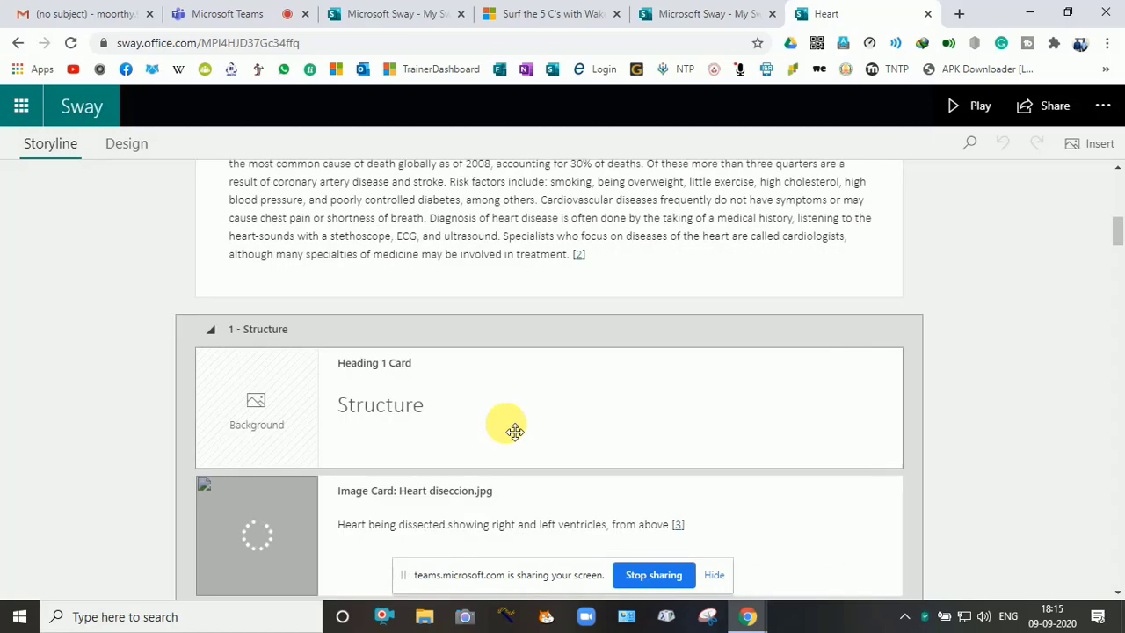
{"action": "scroll", "coordinate": [514, 429], "scroll_direction": "down", "scroll_amount": 5}
{"action": "scroll", "coordinate": [514, 431], "scroll_direction": "down", "scroll_amount": 5}
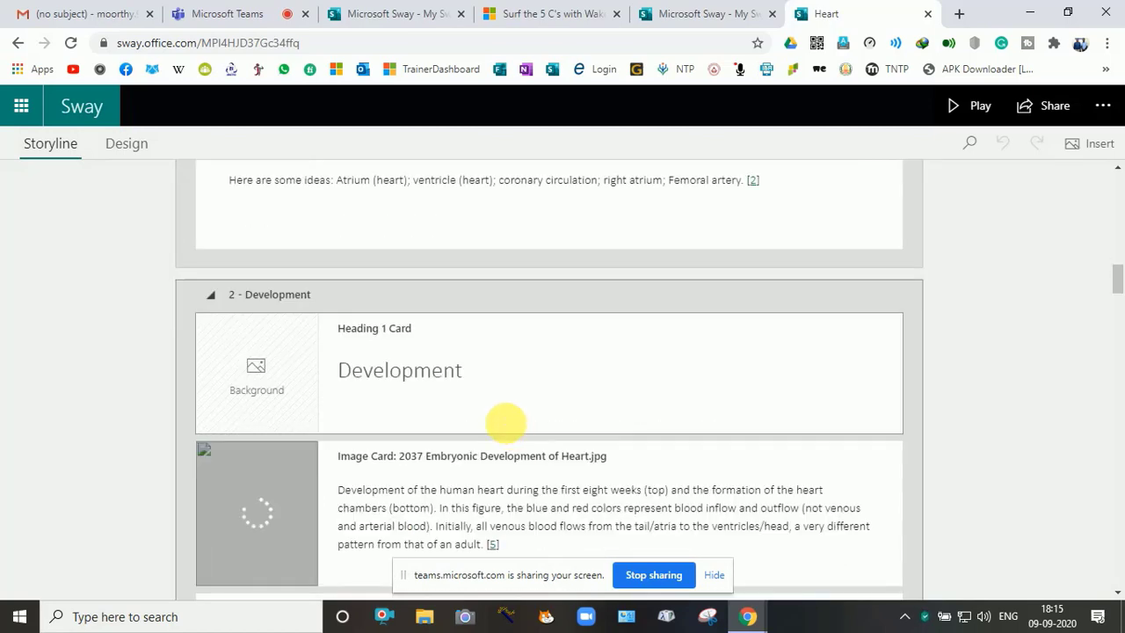
{"action": "scroll", "coordinate": [514, 431], "scroll_direction": "down", "scroll_amount": 5}
{"action": "scroll", "coordinate": [512, 429], "scroll_direction": "down", "scroll_amount": 4}
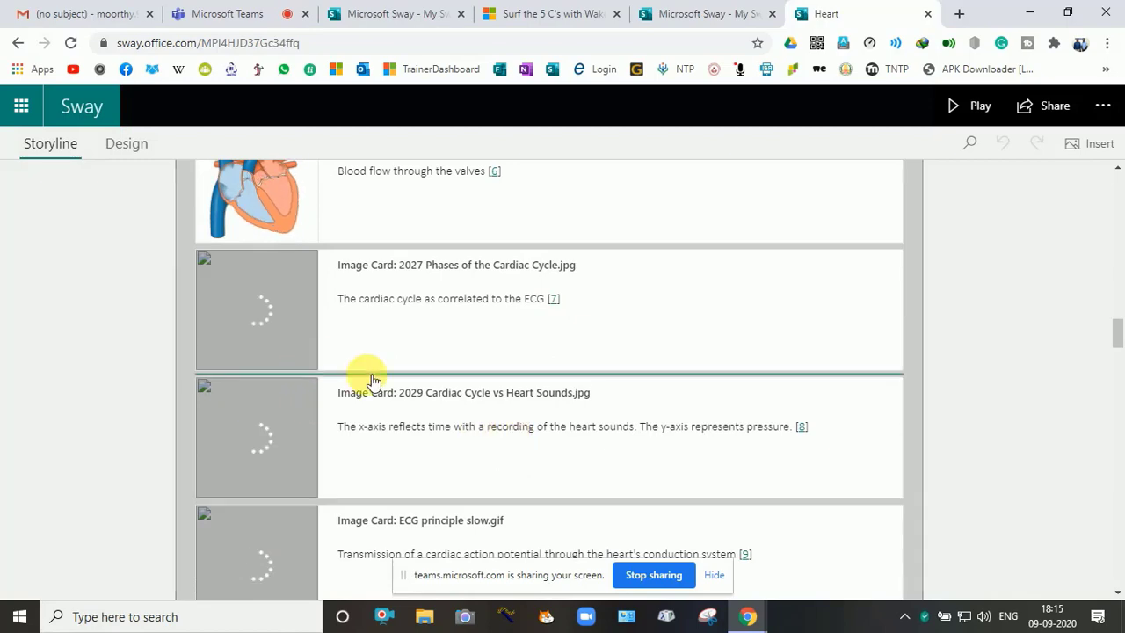
{"action": "scroll", "coordinate": [492, 427], "scroll_direction": "up", "scroll_amount": 4}
{"action": "scroll", "coordinate": [489, 424], "scroll_direction": "up", "scroll_amount": 5}
{"action": "scroll", "coordinate": [489, 424], "scroll_direction": "up", "scroll_amount": 5}
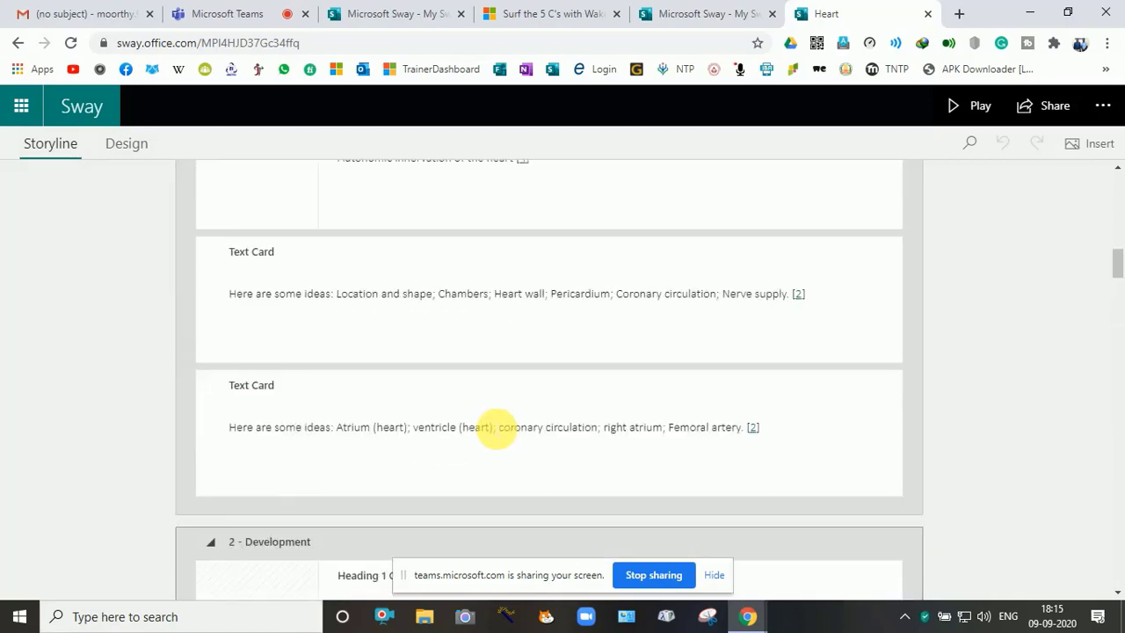
{"action": "scroll", "coordinate": [492, 425], "scroll_direction": "up", "scroll_amount": 5}
{"action": "scroll", "coordinate": [494, 426], "scroll_direction": "up", "scroll_amount": 2}
{"action": "scroll", "coordinate": [496, 429], "scroll_direction": "up", "scroll_amount": 3}
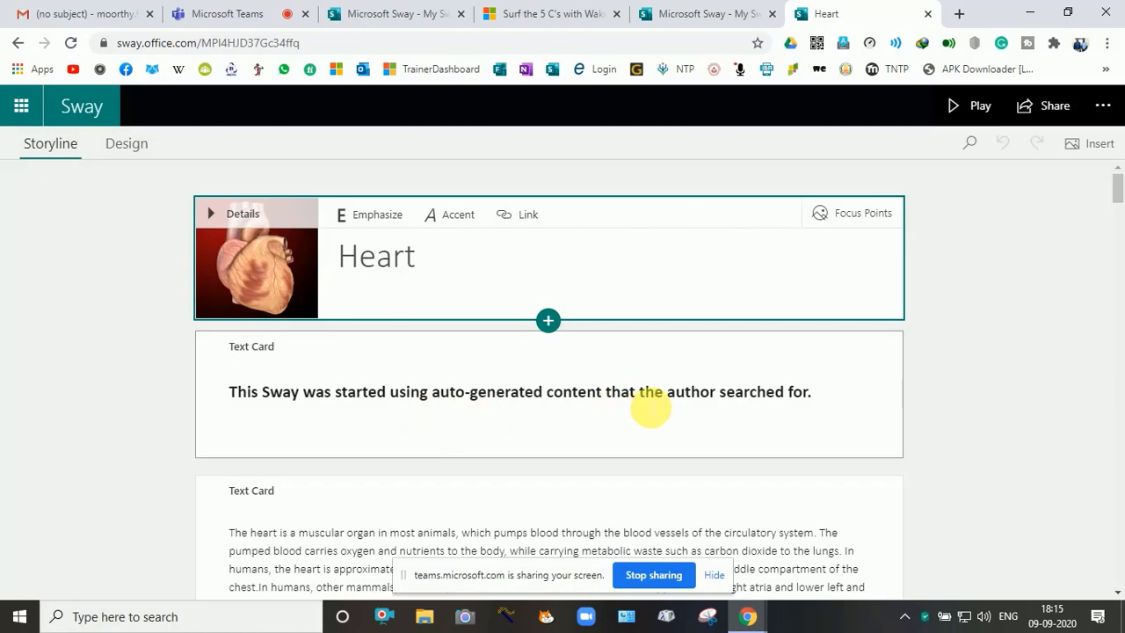
{"action": "scroll", "coordinate": [405, 486], "scroll_direction": "down", "scroll_amount": 1}
{"action": "scroll", "coordinate": [457, 479], "scroll_direction": "down", "scroll_amount": 2}
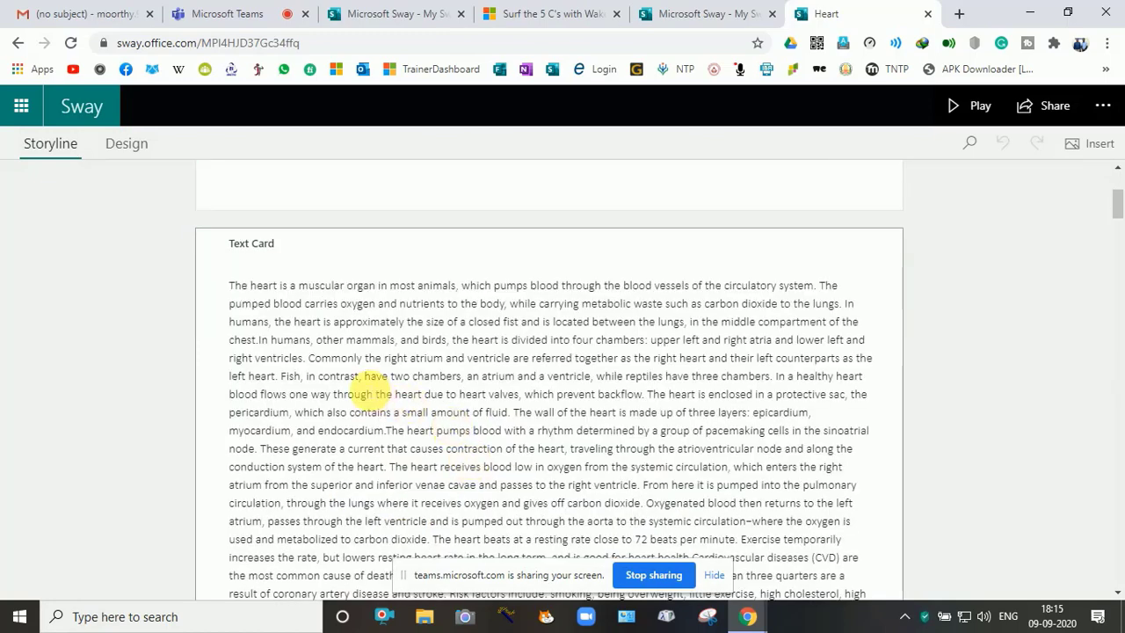
{"action": "scroll", "coordinate": [465, 386], "scroll_direction": "down", "scroll_amount": 5}
{"action": "scroll", "coordinate": [527, 378], "scroll_direction": "down", "scroll_amount": 5}
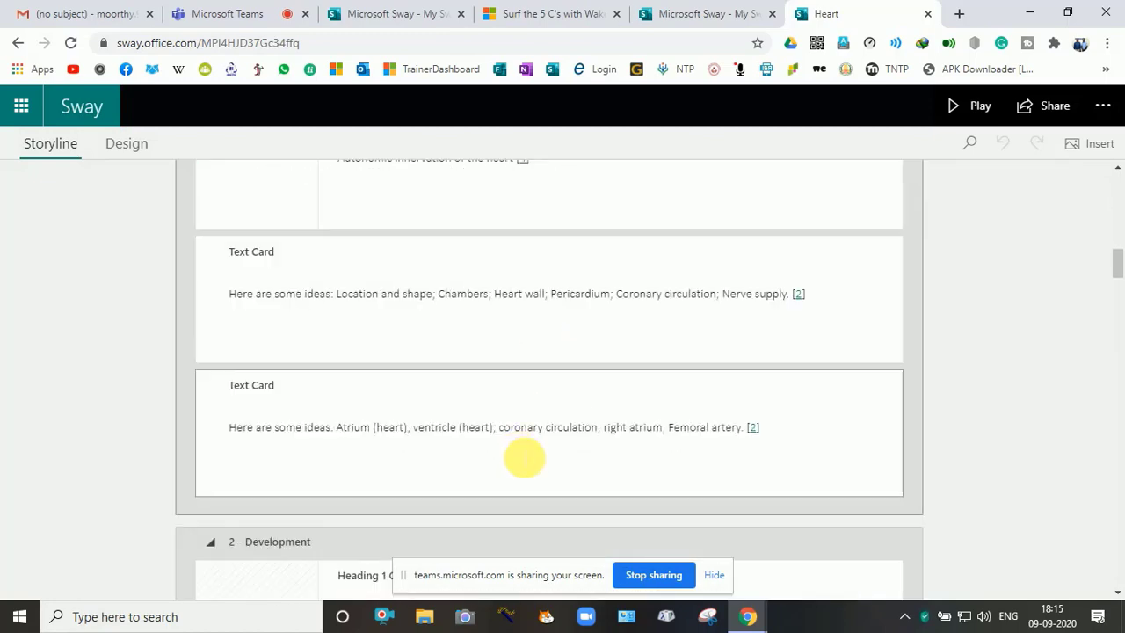
{"action": "scroll", "coordinate": [523, 457], "scroll_direction": "up", "scroll_amount": 8}
{"action": "scroll", "coordinate": [523, 455], "scroll_direction": "up", "scroll_amount": 10}
{"action": "mouse_move", "coordinate": [548, 202]}
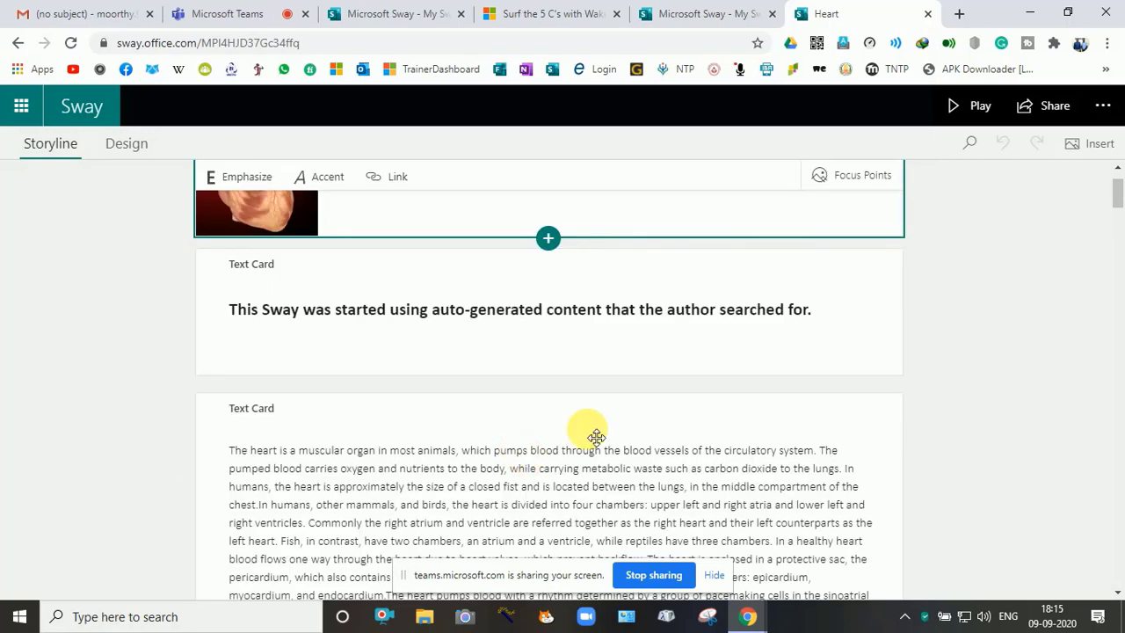
{"action": "scroll", "coordinate": [589, 413], "scroll_direction": "up", "scroll_amount": 1}
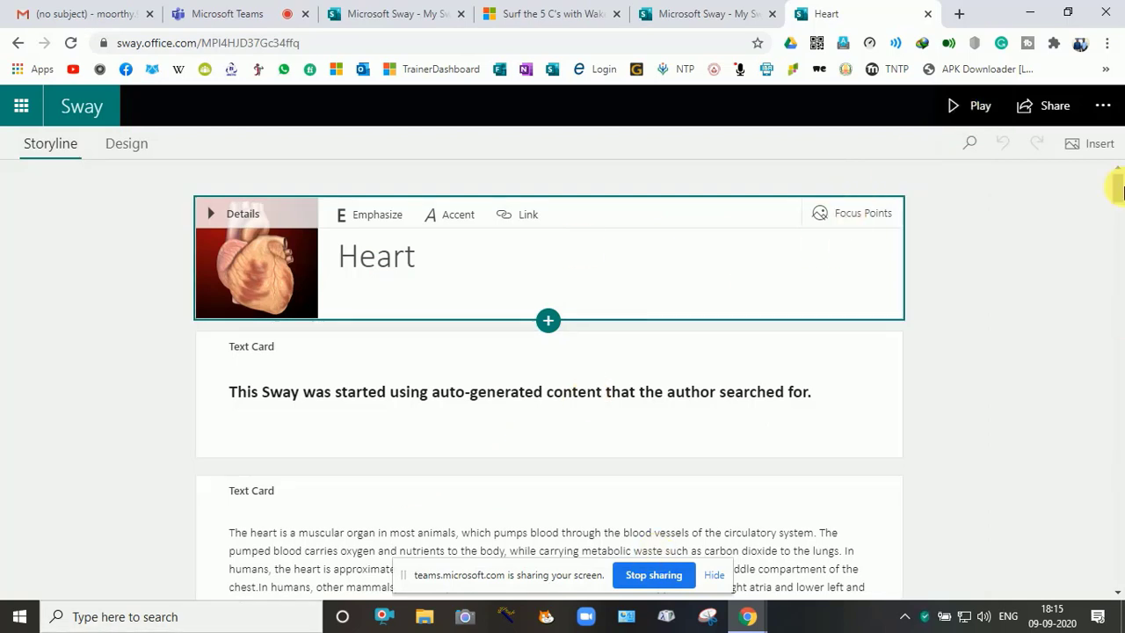
Step: Play the Heart Sway and read down through it to the References list
{"action": "left_click", "coordinate": [976, 107]}
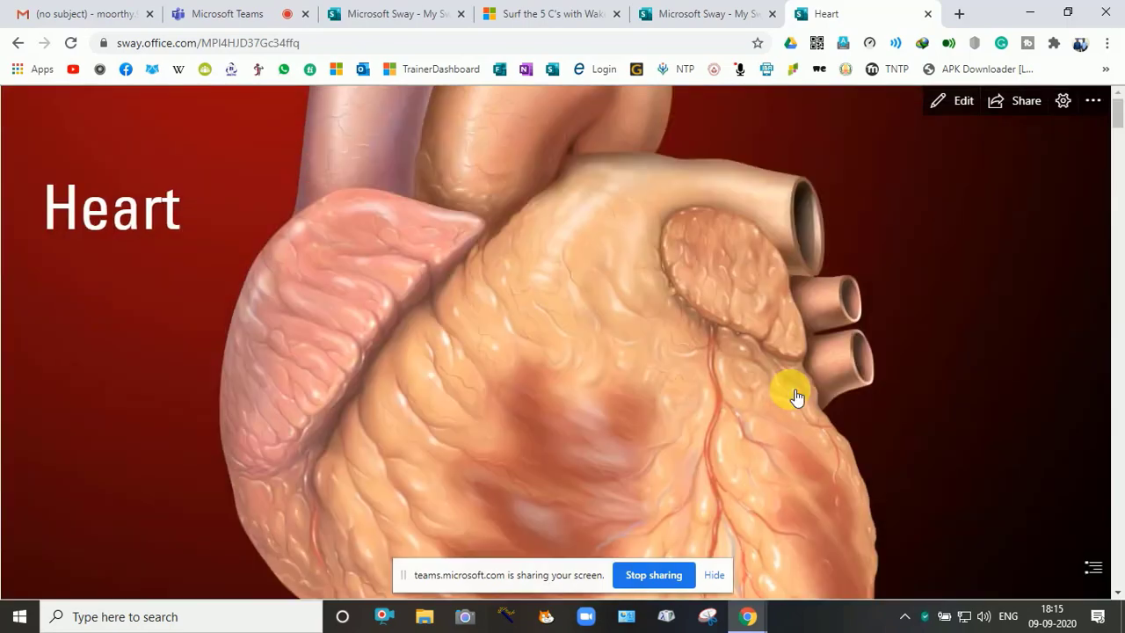
{"action": "scroll", "coordinate": [795, 397], "scroll_direction": "down", "scroll_amount": 3}
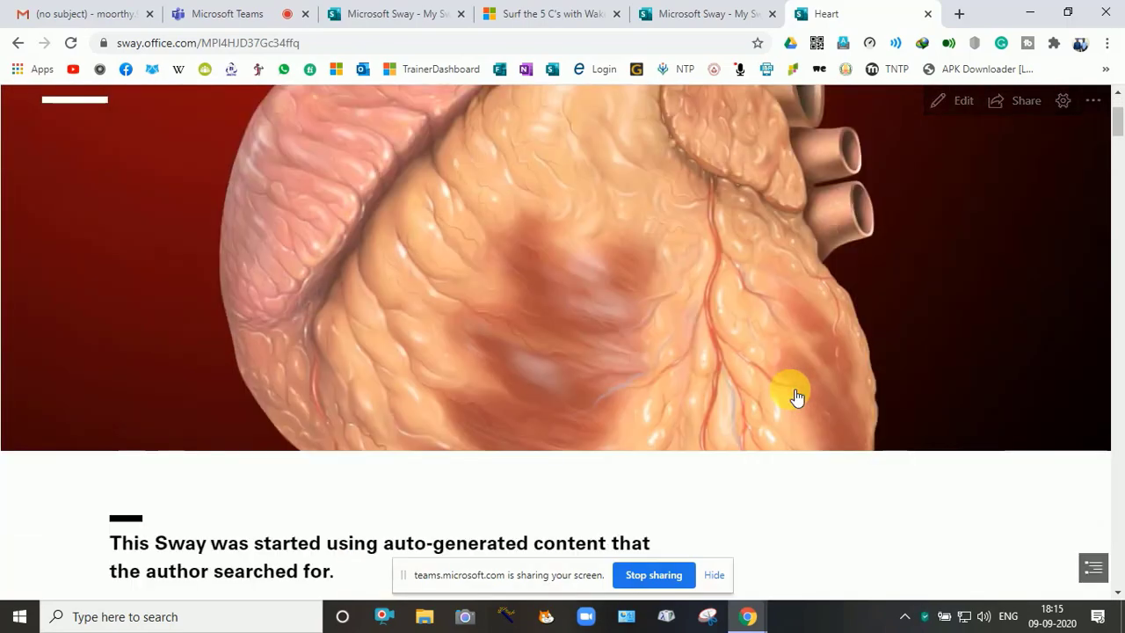
{"action": "scroll", "coordinate": [795, 397], "scroll_direction": "down", "scroll_amount": 3}
{"action": "scroll", "coordinate": [795, 397], "scroll_direction": "up", "scroll_amount": 6}
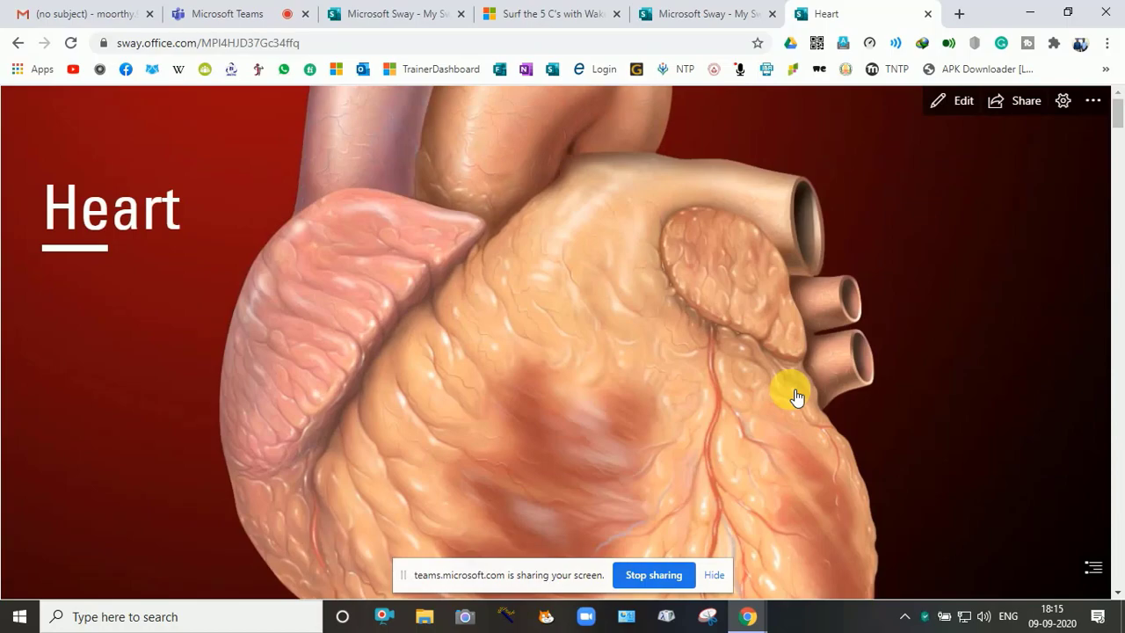
{"action": "scroll", "coordinate": [795, 398], "scroll_direction": "down", "scroll_amount": 5}
{"action": "scroll", "coordinate": [790, 395], "scroll_direction": "down", "scroll_amount": 5}
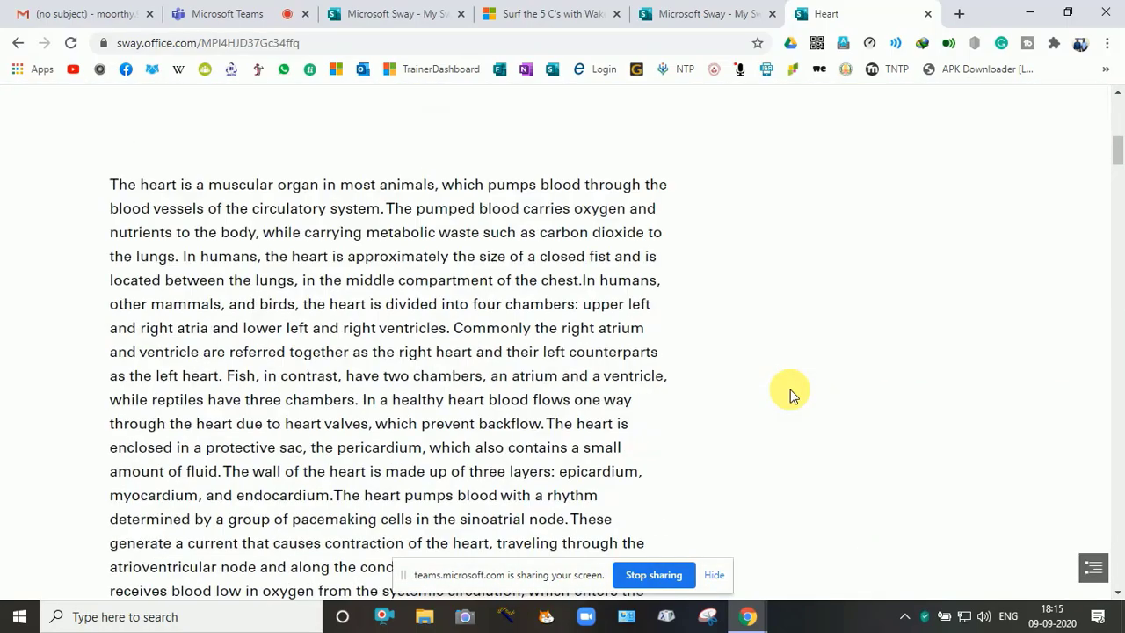
{"action": "scroll", "coordinate": [790, 390], "scroll_direction": "down", "scroll_amount": 5}
{"action": "scroll", "coordinate": [789, 389], "scroll_direction": "down", "scroll_amount": 4}
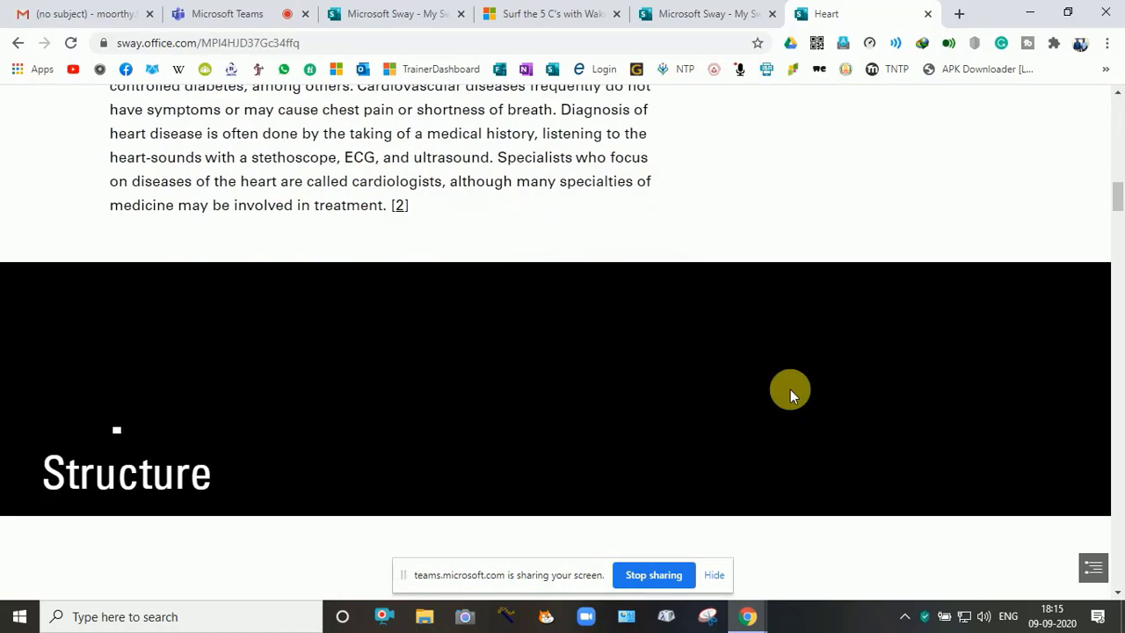
{"action": "scroll", "coordinate": [789, 389], "scroll_direction": "down", "scroll_amount": 3}
{"action": "scroll", "coordinate": [794, 394], "scroll_direction": "down", "scroll_amount": 2}
{"action": "scroll", "coordinate": [795, 397], "scroll_direction": "up", "scroll_amount": 6}
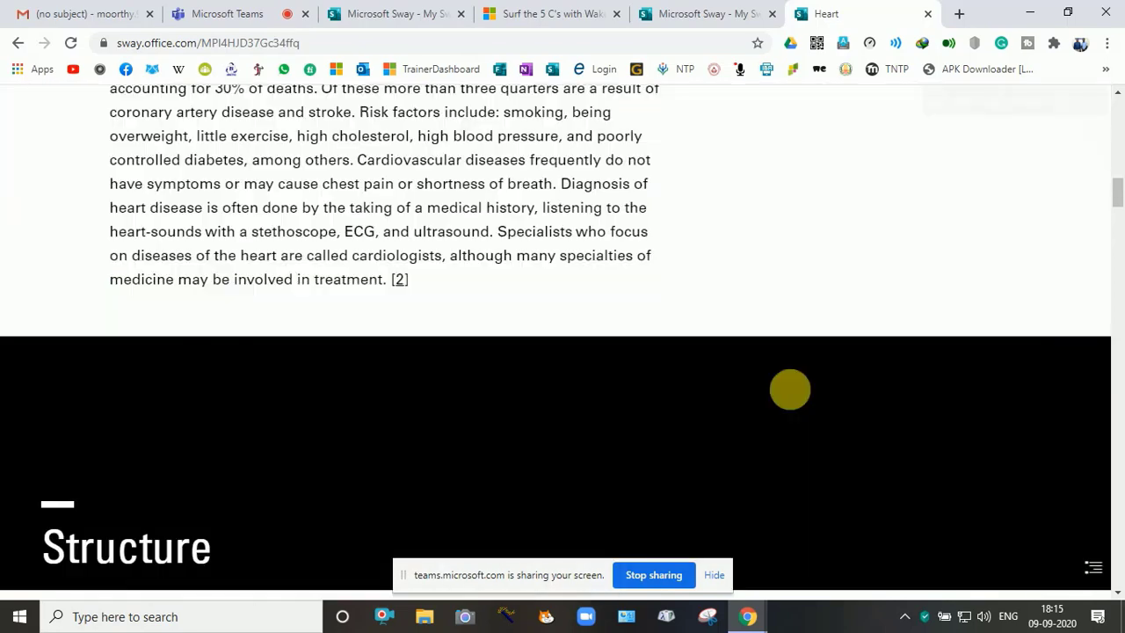
{"action": "scroll", "coordinate": [795, 397], "scroll_direction": "down", "scroll_amount": 4}
{"action": "scroll", "coordinate": [795, 397], "scroll_direction": "down", "scroll_amount": 1}
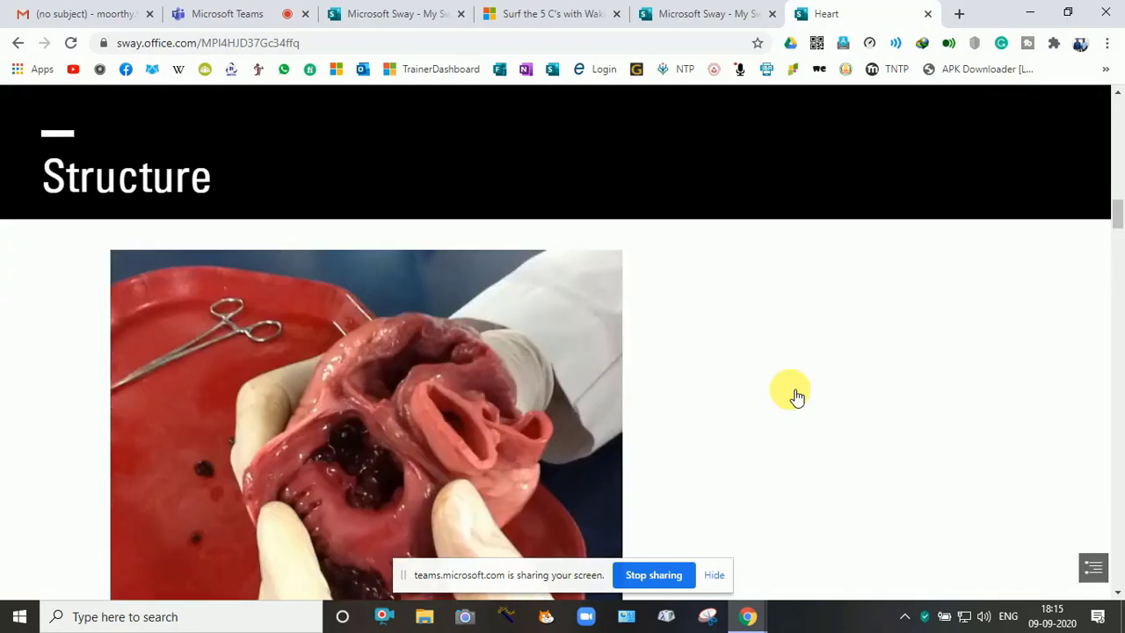
{"action": "scroll", "coordinate": [796, 396], "scroll_direction": "down", "scroll_amount": 4}
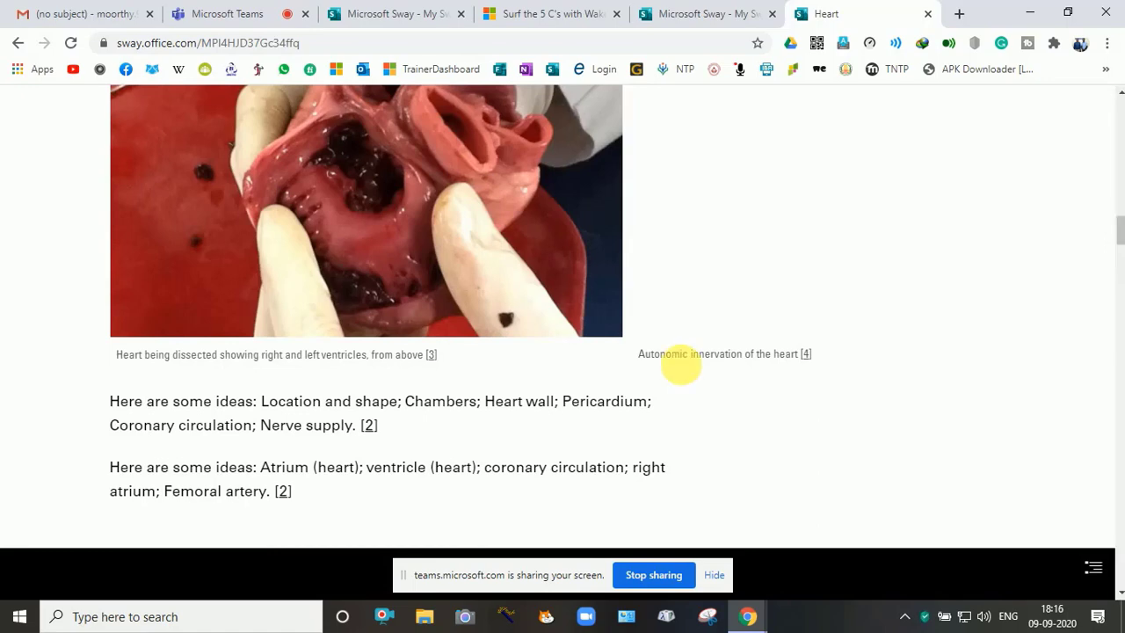
{"action": "scroll", "coordinate": [714, 294], "scroll_direction": "up", "scroll_amount": 3}
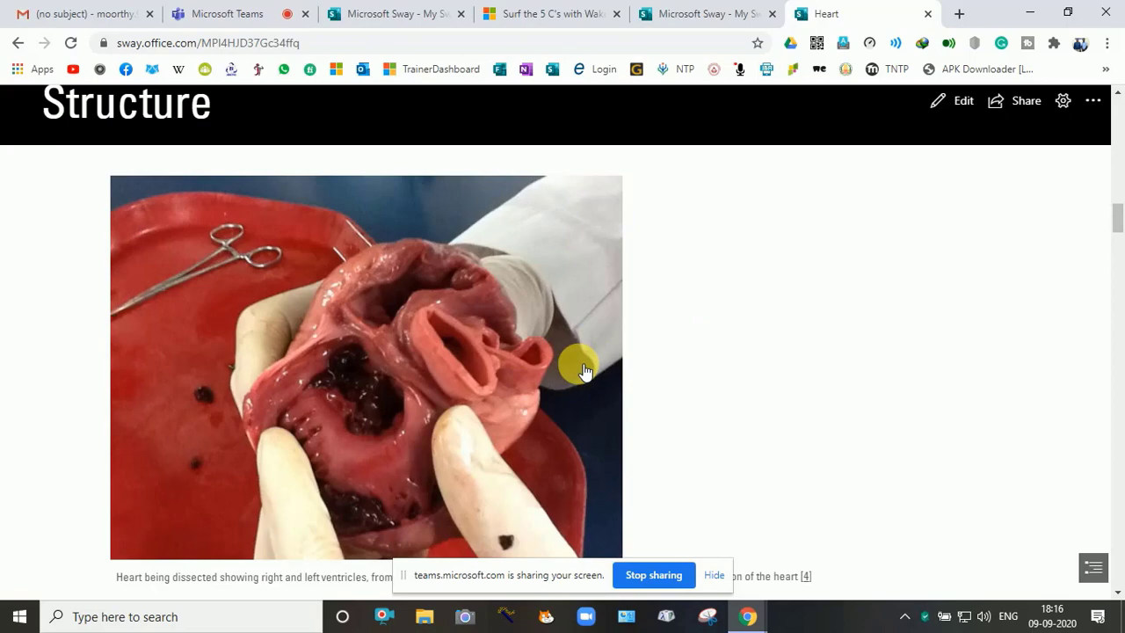
{"action": "scroll", "coordinate": [584, 370], "scroll_direction": "down", "scroll_amount": 3}
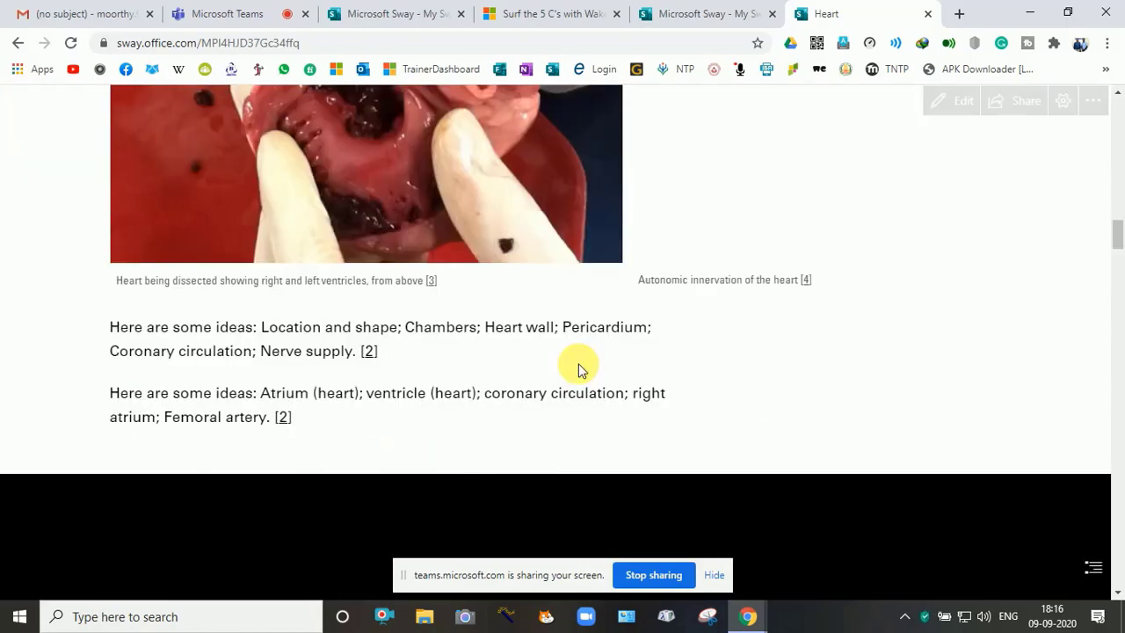
{"action": "scroll", "coordinate": [579, 369], "scroll_direction": "down", "scroll_amount": 5}
{"action": "scroll", "coordinate": [578, 366], "scroll_direction": "down", "scroll_amount": 3}
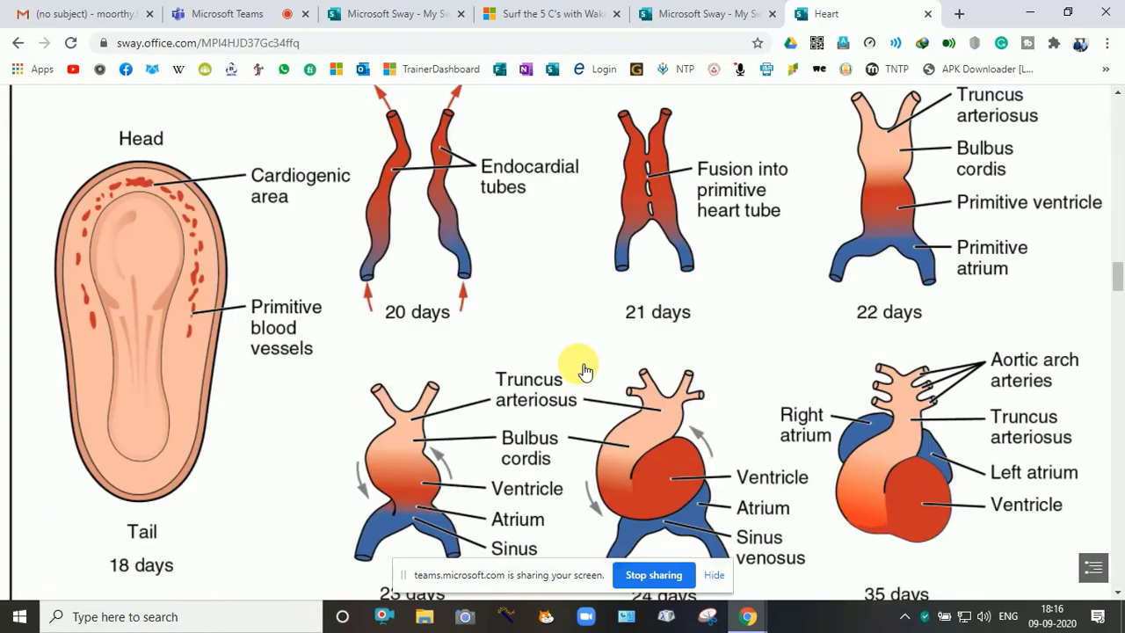
{"action": "scroll", "coordinate": [642, 372], "scroll_direction": "down", "scroll_amount": 1}
{"action": "scroll", "coordinate": [643, 372], "scroll_direction": "down", "scroll_amount": 5}
{"action": "scroll", "coordinate": [640, 367], "scroll_direction": "down", "scroll_amount": 4}
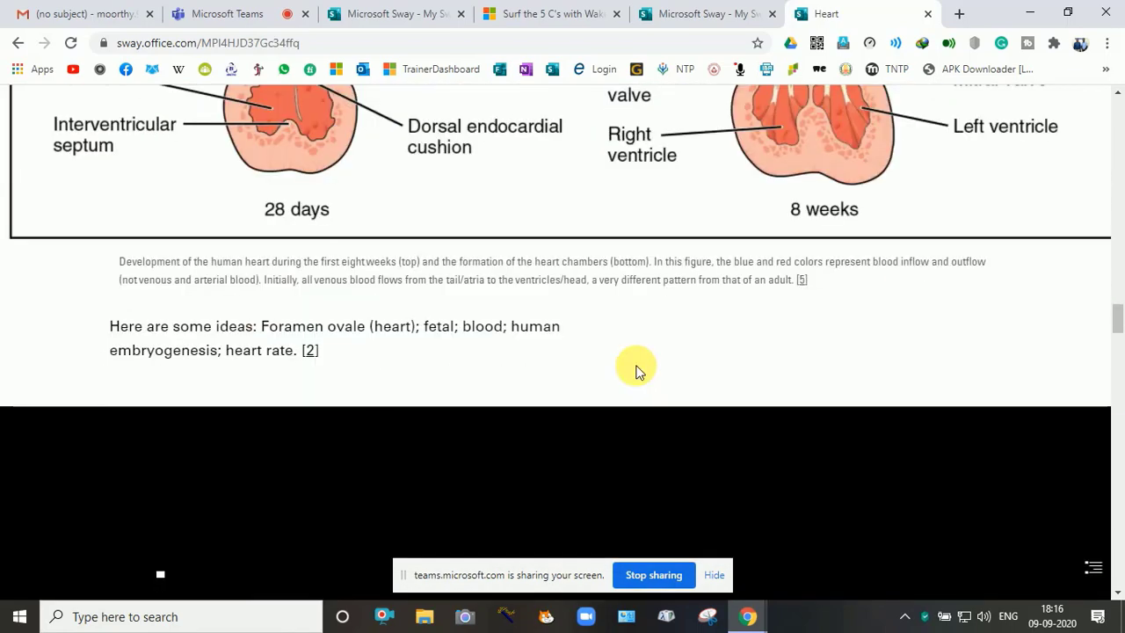
{"action": "scroll", "coordinate": [638, 370], "scroll_direction": "down", "scroll_amount": 5}
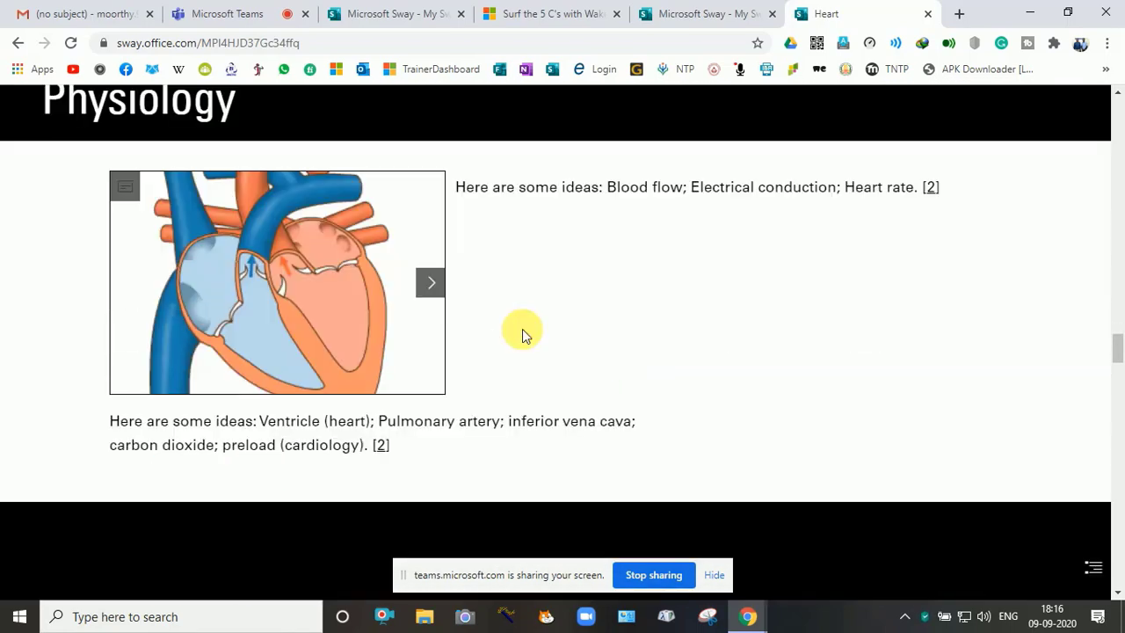
{"action": "scroll", "coordinate": [522, 329], "scroll_direction": "down", "scroll_amount": 3}
{"action": "scroll", "coordinate": [349, 360], "scroll_direction": "up", "scroll_amount": 1}
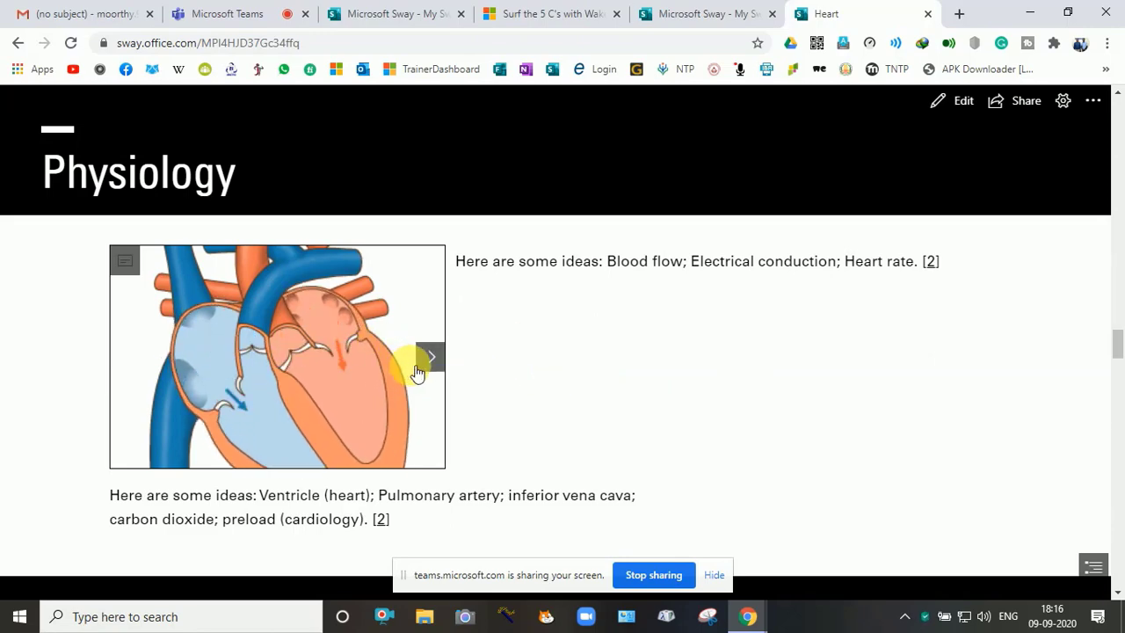
{"action": "scroll", "coordinate": [411, 367], "scroll_direction": "down", "scroll_amount": 3}
{"action": "scroll", "coordinate": [411, 368], "scroll_direction": "down", "scroll_amount": 3}
{"action": "scroll", "coordinate": [411, 368], "scroll_direction": "down", "scroll_amount": 3}
{"action": "scroll", "coordinate": [411, 367], "scroll_direction": "down", "scroll_amount": 1}
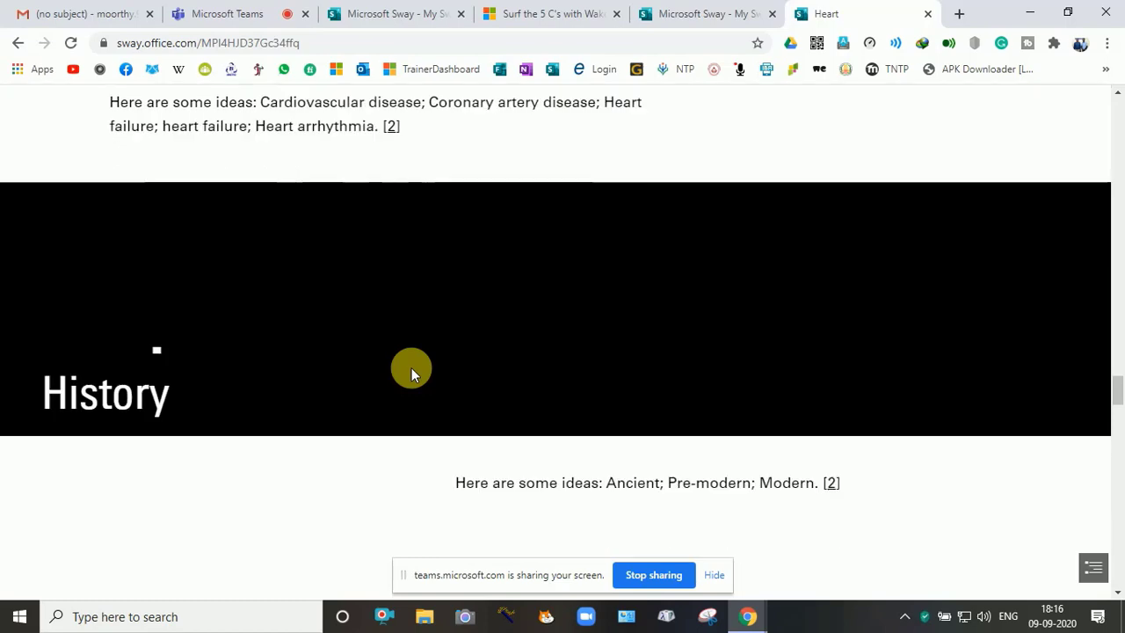
{"action": "scroll", "coordinate": [411, 368], "scroll_direction": "down", "scroll_amount": 3}
{"action": "scroll", "coordinate": [413, 373], "scroll_direction": "down", "scroll_amount": 4}
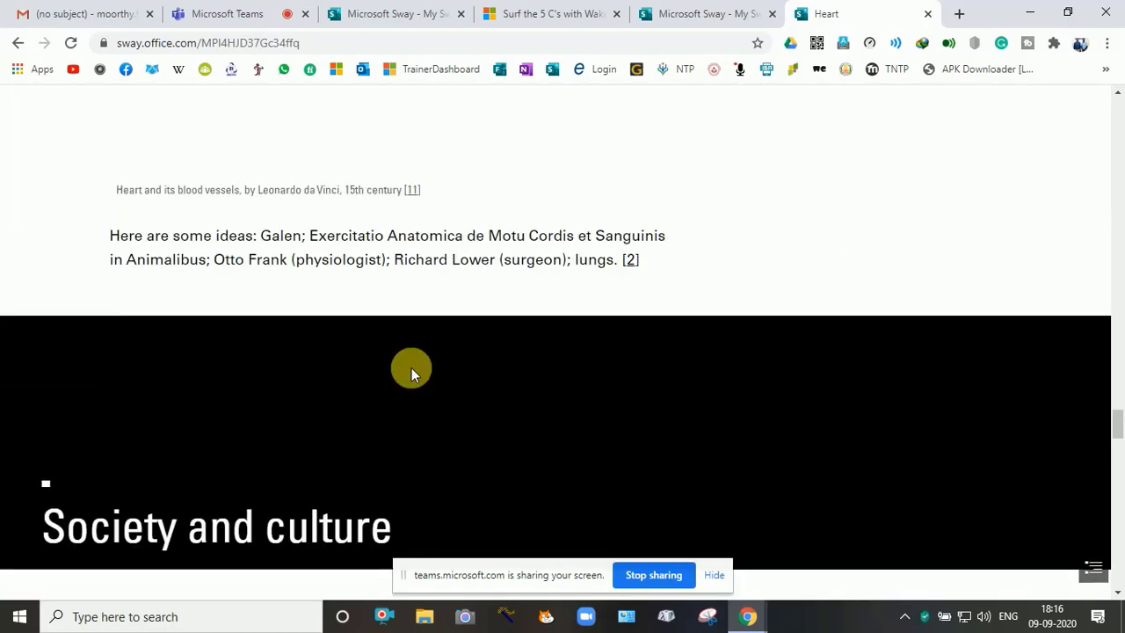
{"action": "scroll", "coordinate": [411, 367], "scroll_direction": "down", "scroll_amount": 3}
{"action": "scroll", "coordinate": [411, 367], "scroll_direction": "down", "scroll_amount": 4}
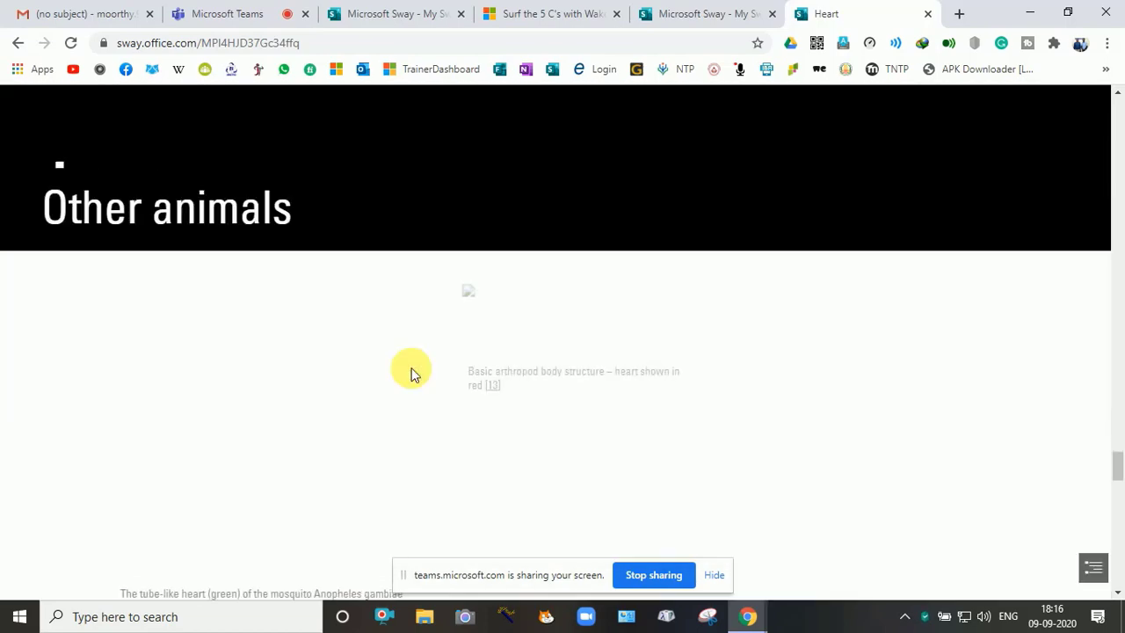
{"action": "scroll", "coordinate": [701, 393], "scroll_direction": "up", "scroll_amount": 1}
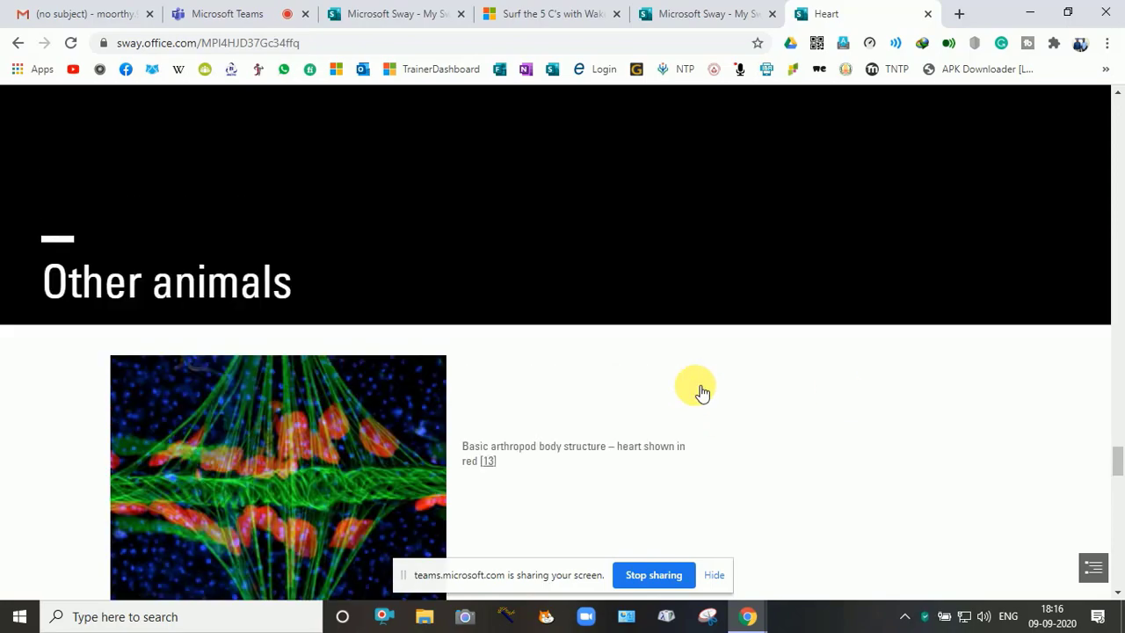
{"action": "scroll", "coordinate": [701, 391], "scroll_direction": "up", "scroll_amount": 3}
{"action": "scroll", "coordinate": [722, 373], "scroll_direction": "down", "scroll_amount": 3}
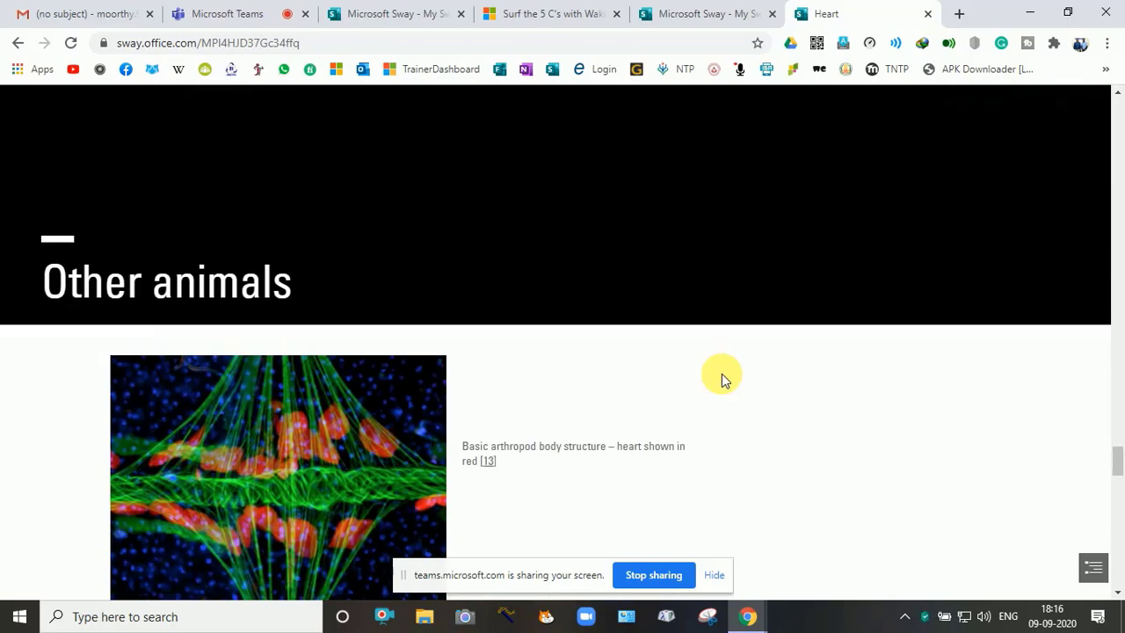
{"action": "scroll", "coordinate": [721, 373], "scroll_direction": "down", "scroll_amount": 4}
{"action": "scroll", "coordinate": [722, 374], "scroll_direction": "down", "scroll_amount": 2}
{"action": "scroll", "coordinate": [721, 376], "scroll_direction": "down", "scroll_amount": 3}
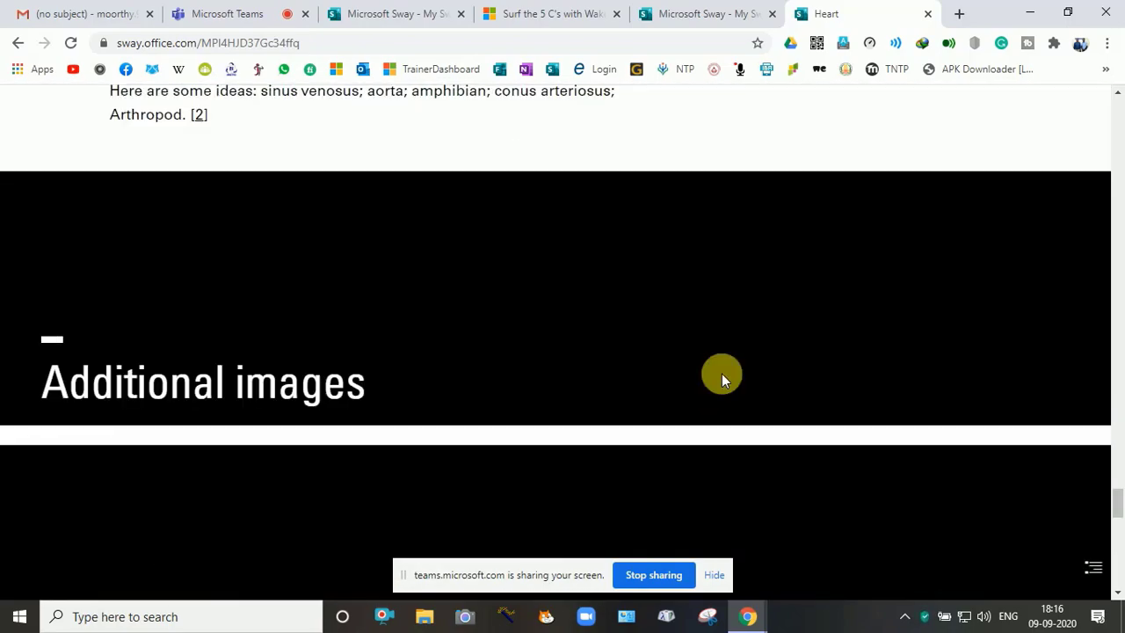
{"action": "scroll", "coordinate": [721, 376], "scroll_direction": "down", "scroll_amount": 3}
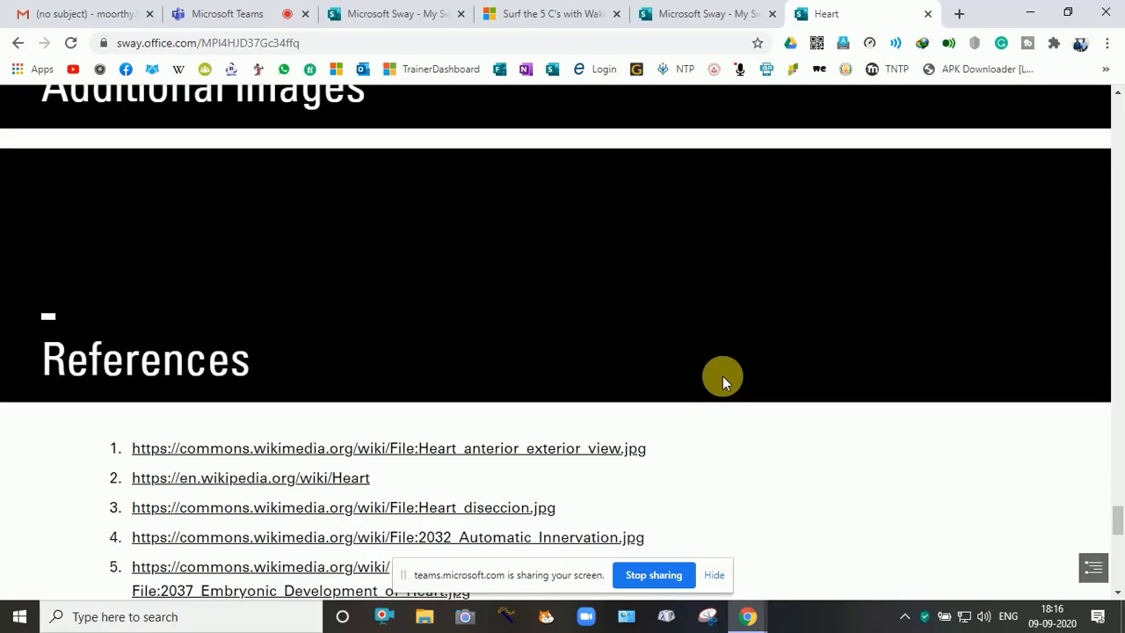
{"action": "scroll", "coordinate": [723, 376], "scroll_direction": "down", "scroll_amount": 2}
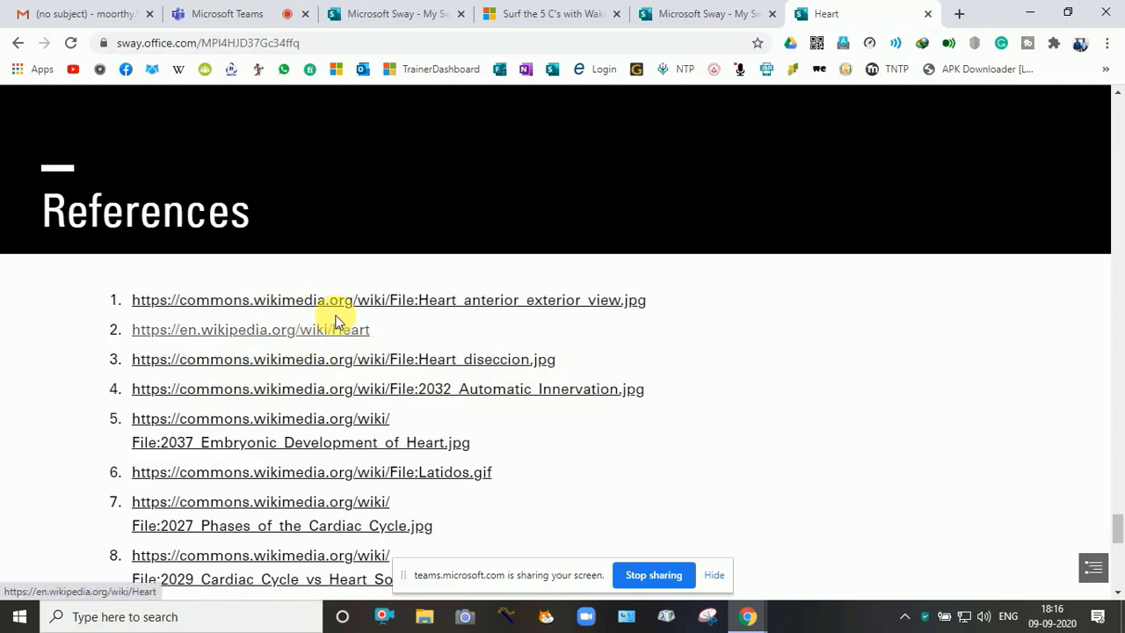
{"action": "scroll", "coordinate": [351, 470], "scroll_direction": "down", "scroll_amount": 3}
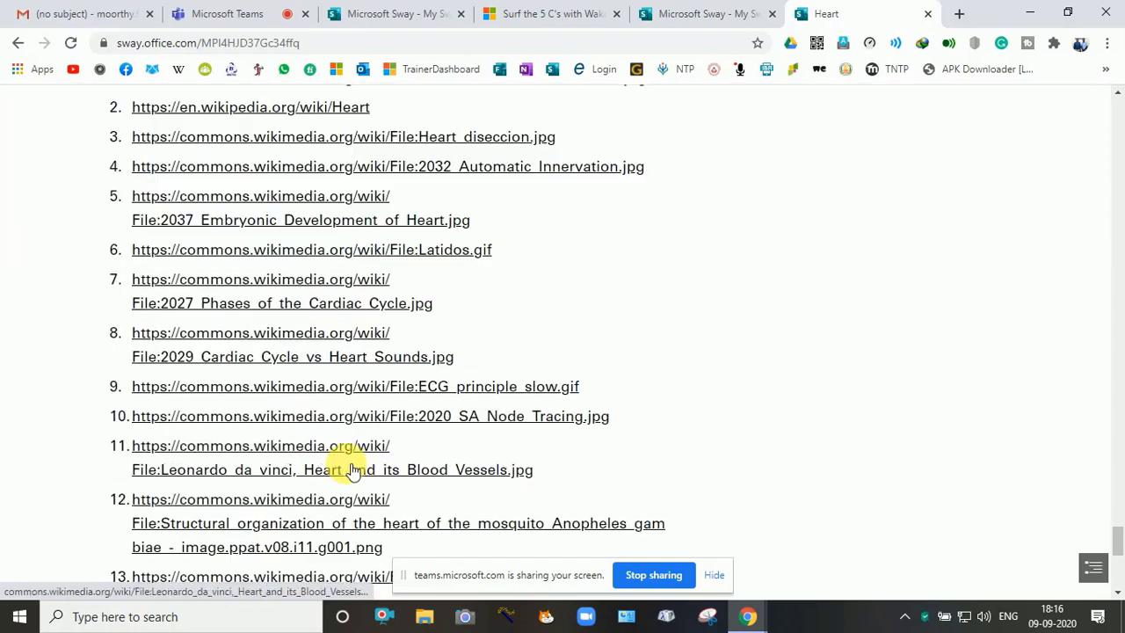
{"action": "scroll", "coordinate": [653, 389], "scroll_direction": "down", "scroll_amount": 2}
Step: Scroll back up to the Heart title card at the top
{"action": "scroll", "coordinate": [654, 388], "scroll_direction": "up", "scroll_amount": 5}
{"action": "scroll", "coordinate": [654, 388], "scroll_direction": "up", "scroll_amount": 5}
{"action": "scroll", "coordinate": [654, 389], "scroll_direction": "up", "scroll_amount": 5}
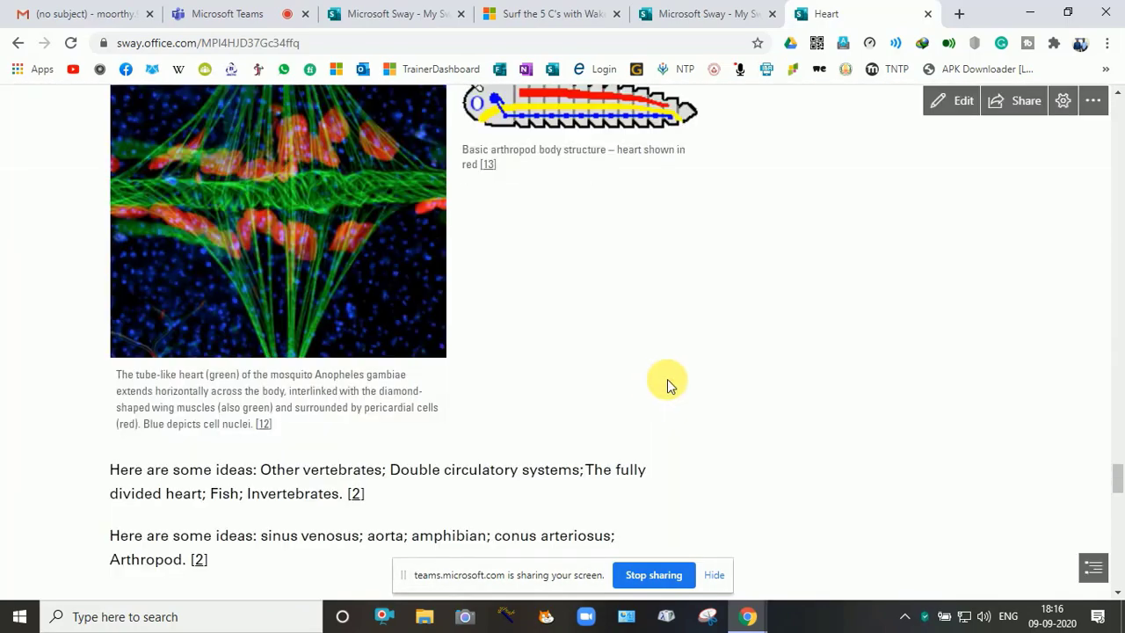
{"action": "scroll", "coordinate": [667, 382], "scroll_direction": "up", "scroll_amount": 5}
{"action": "scroll", "coordinate": [666, 382], "scroll_direction": "up", "scroll_amount": 5}
{"action": "scroll", "coordinate": [667, 382], "scroll_direction": "up", "scroll_amount": 5}
{"action": "scroll", "coordinate": [667, 382], "scroll_direction": "up", "scroll_amount": 5}
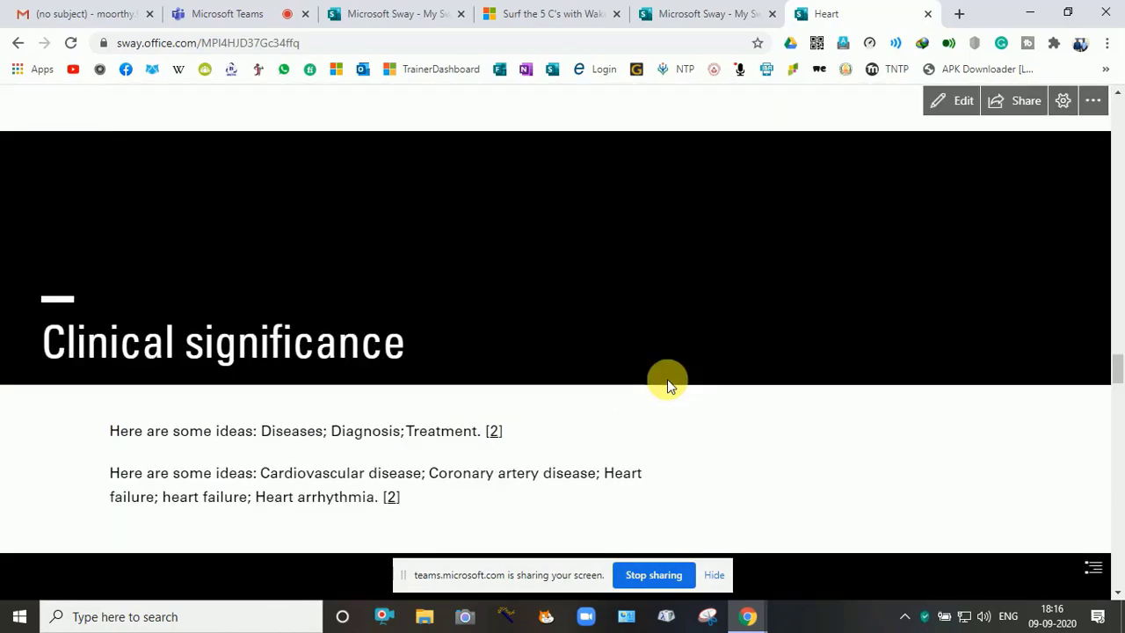
{"action": "scroll", "coordinate": [666, 379], "scroll_direction": "up", "scroll_amount": 5}
{"action": "scroll", "coordinate": [667, 378], "scroll_direction": "up", "scroll_amount": 5}
{"action": "scroll", "coordinate": [666, 379], "scroll_direction": "up", "scroll_amount": 3}
{"action": "scroll", "coordinate": [666, 378], "scroll_direction": "up", "scroll_amount": 5}
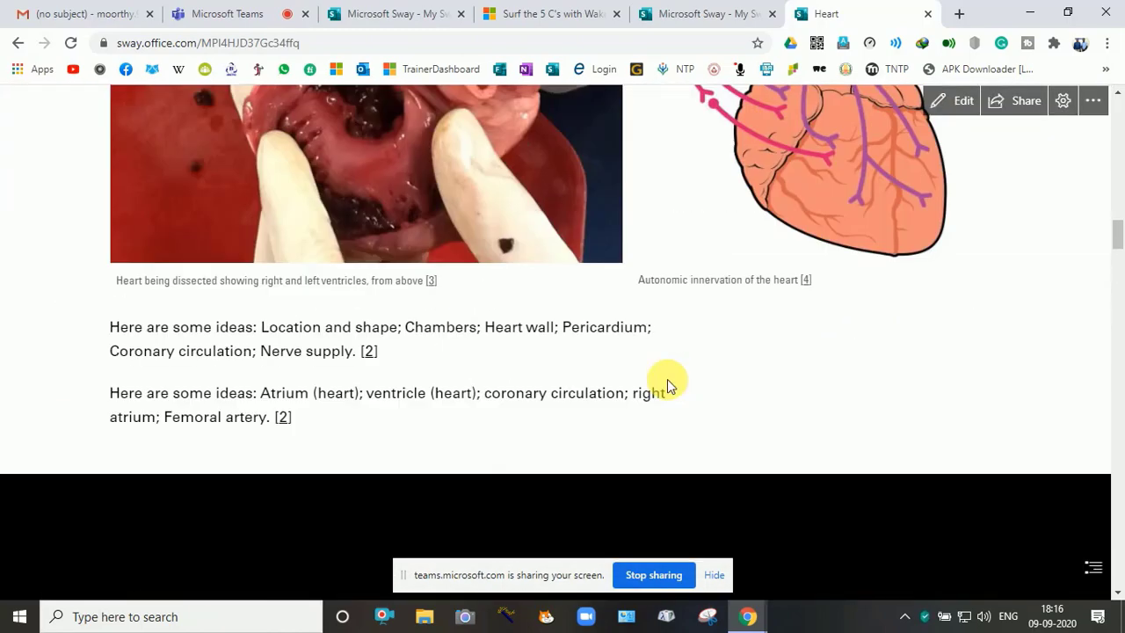
{"action": "scroll", "coordinate": [667, 379], "scroll_direction": "up", "scroll_amount": 5}
{"action": "scroll", "coordinate": [667, 379], "scroll_direction": "up", "scroll_amount": 5}
{"action": "scroll", "coordinate": [667, 379], "scroll_direction": "up", "scroll_amount": 3}
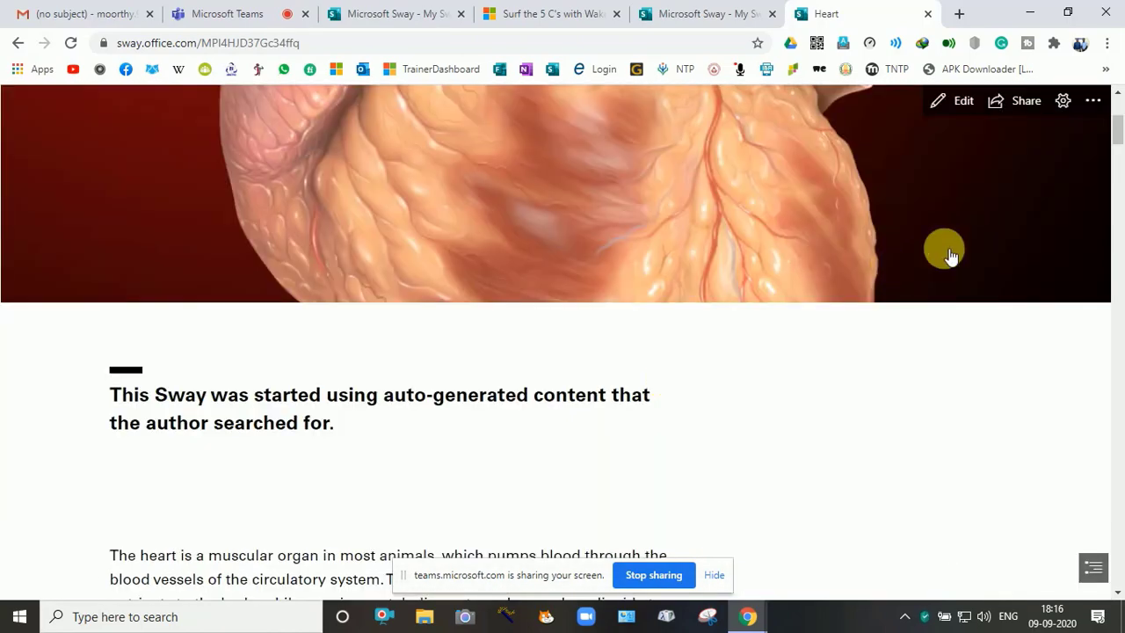
{"action": "scroll", "coordinate": [986, 308], "scroll_direction": "up", "scroll_amount": 5}
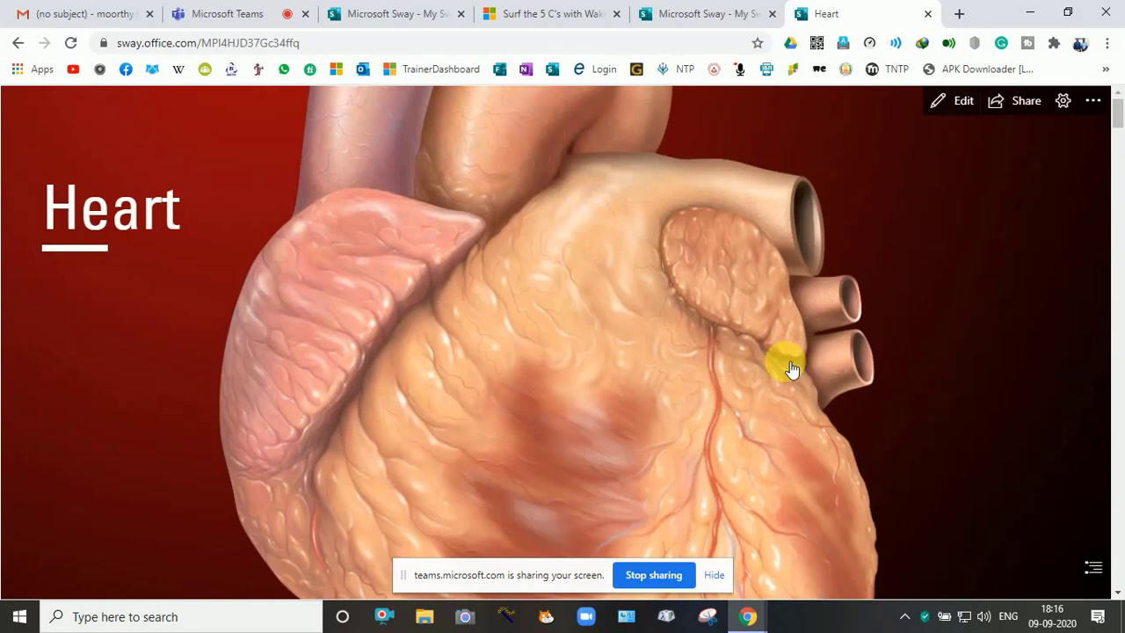
Step: In the editor's Design Styles pane, switch the Heart Sway's layout to Slides
{"action": "left_click", "coordinate": [962, 102]}
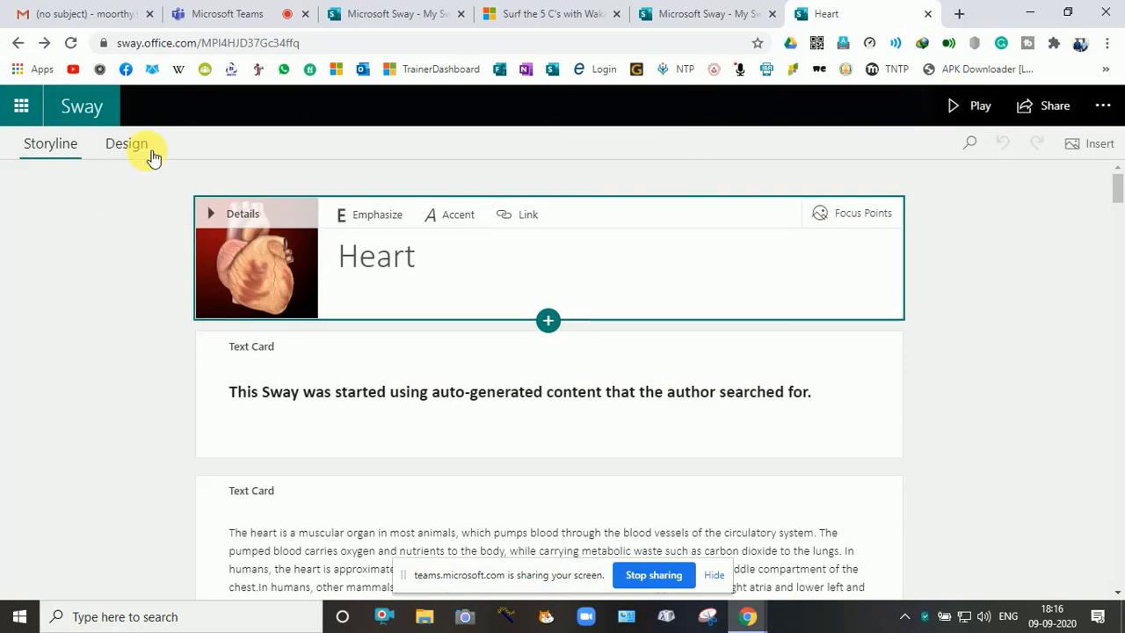
{"action": "left_click", "coordinate": [136, 153]}
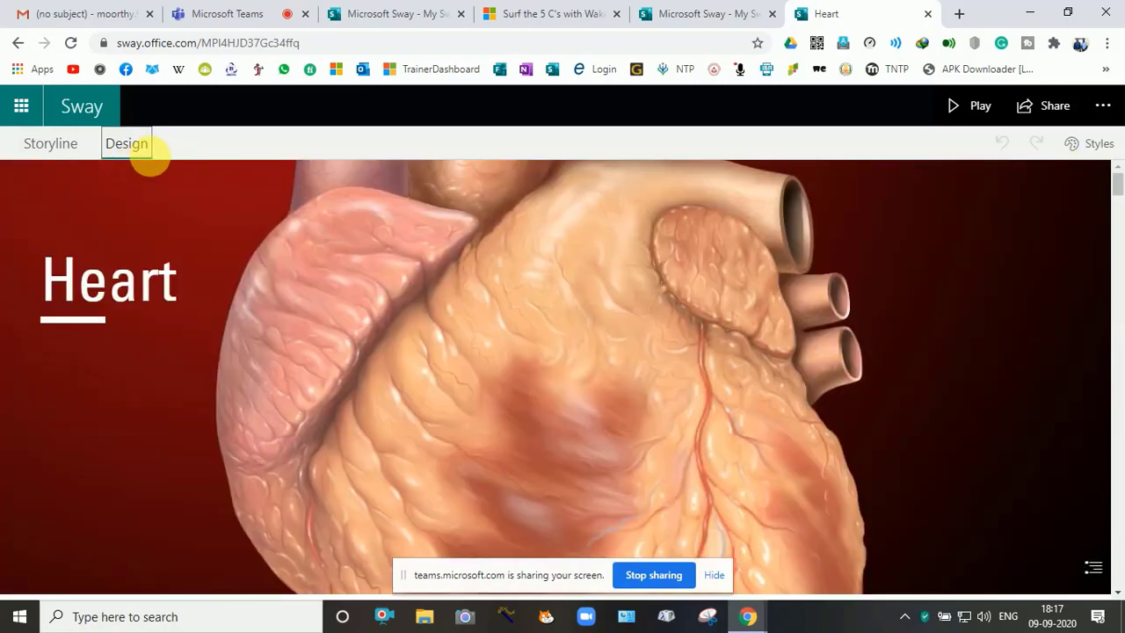
{"action": "left_click", "coordinate": [1097, 148]}
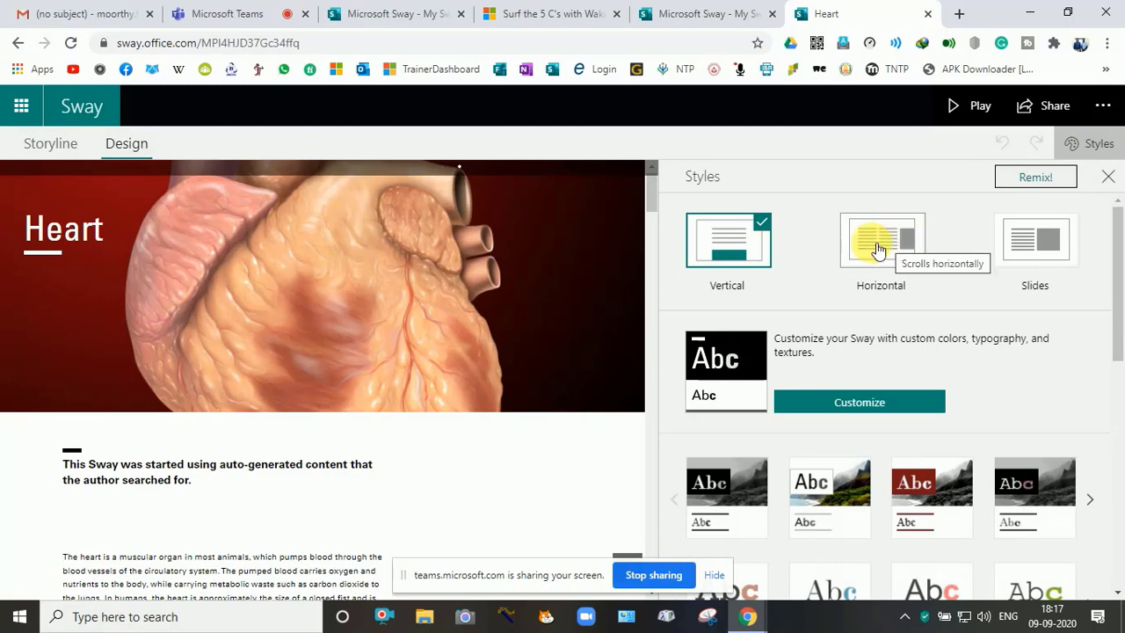
{"action": "left_click", "coordinate": [1040, 250]}
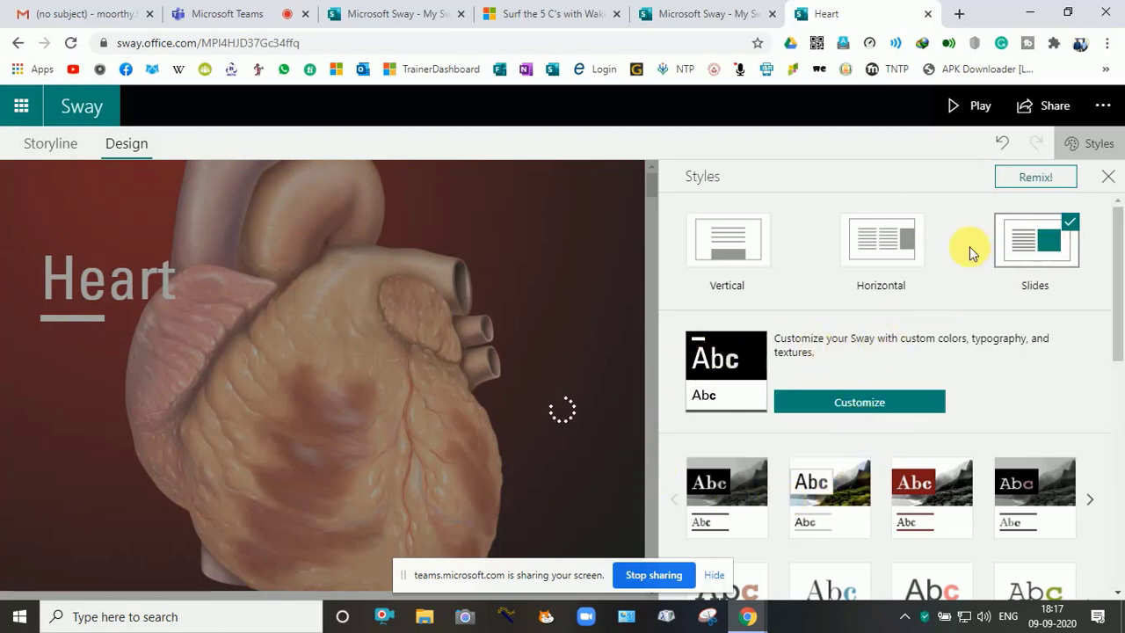
{"action": "left_click", "coordinate": [1035, 178]}
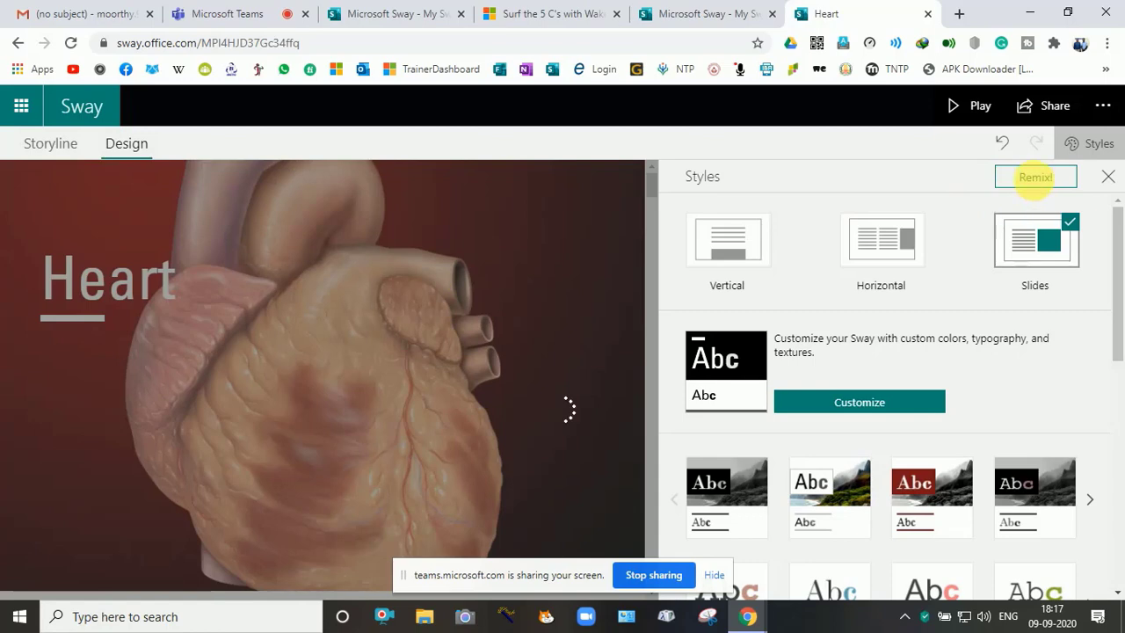
Step: Remix the Heart Sway to a new heading font and Horizontal layout, then browse the styles
{"action": "left_click", "coordinate": [1037, 179]}
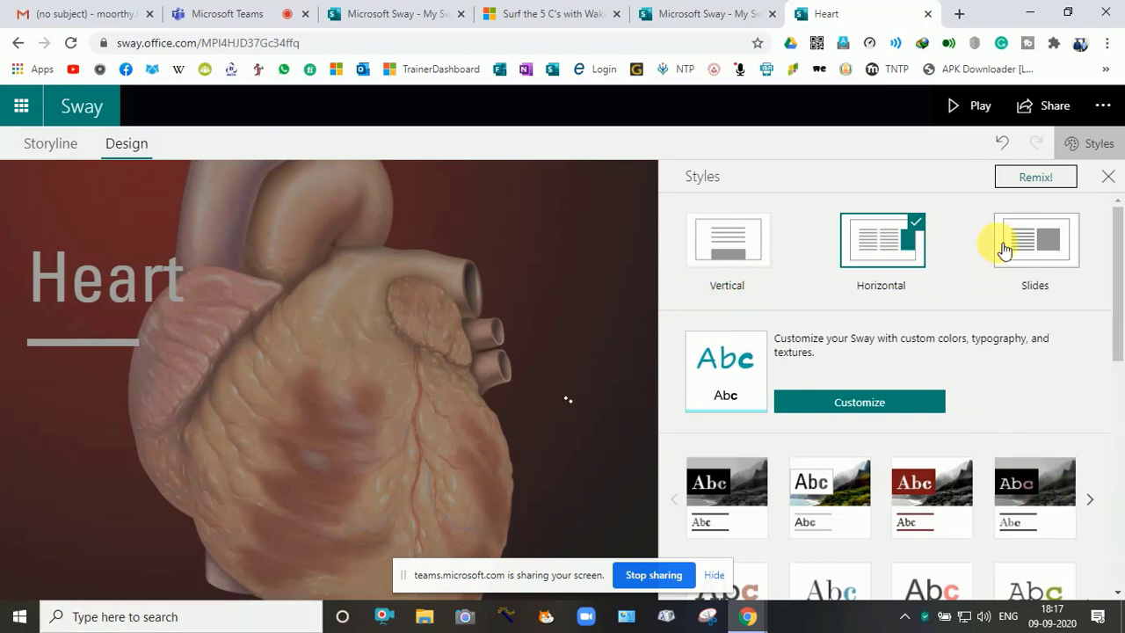
{"action": "scroll", "coordinate": [986, 439], "scroll_direction": "down", "scroll_amount": 5}
{"action": "scroll", "coordinate": [986, 439], "scroll_direction": "down", "scroll_amount": 2}
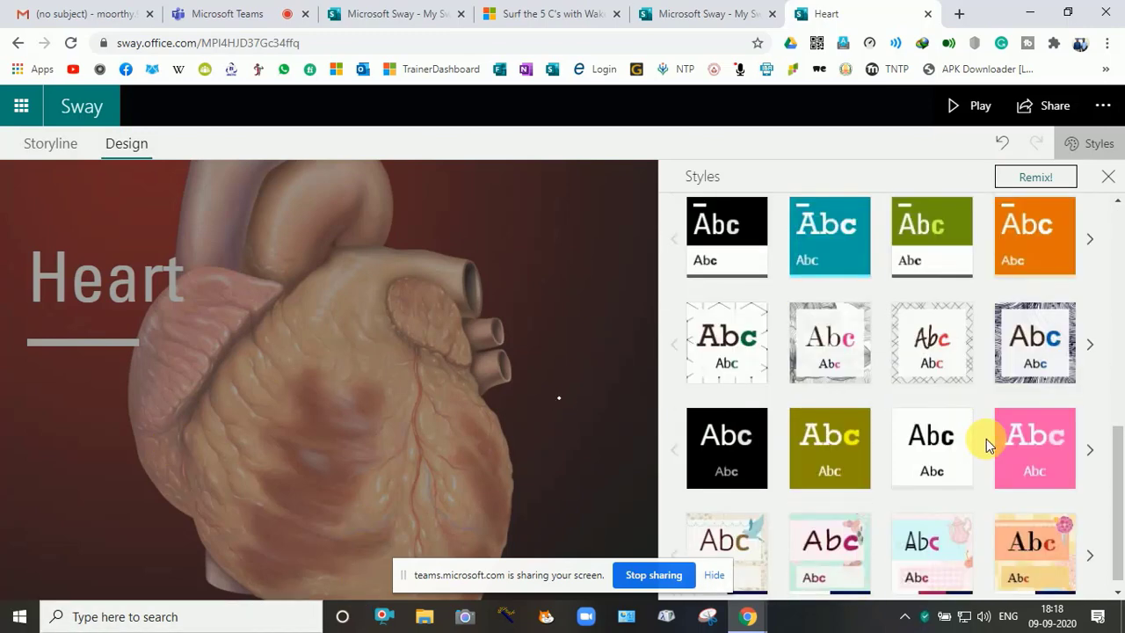
{"action": "scroll", "coordinate": [879, 420], "scroll_direction": "up", "scroll_amount": 3}
{"action": "scroll", "coordinate": [879, 419], "scroll_direction": "up", "scroll_amount": 2}
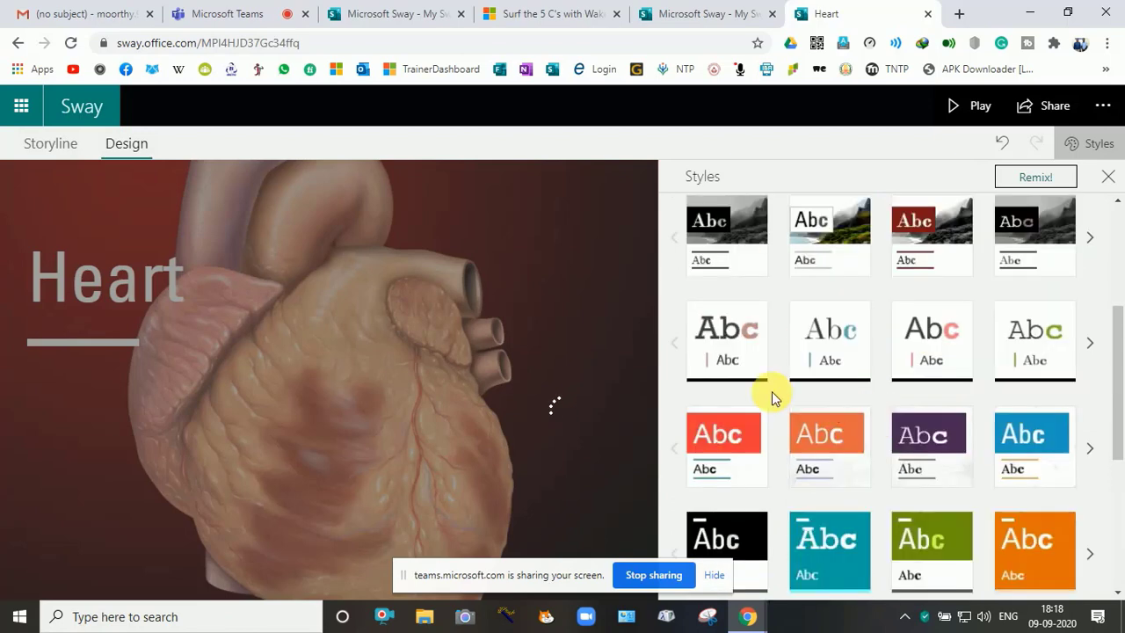
{"action": "scroll", "coordinate": [816, 427], "scroll_direction": "up", "scroll_amount": 3}
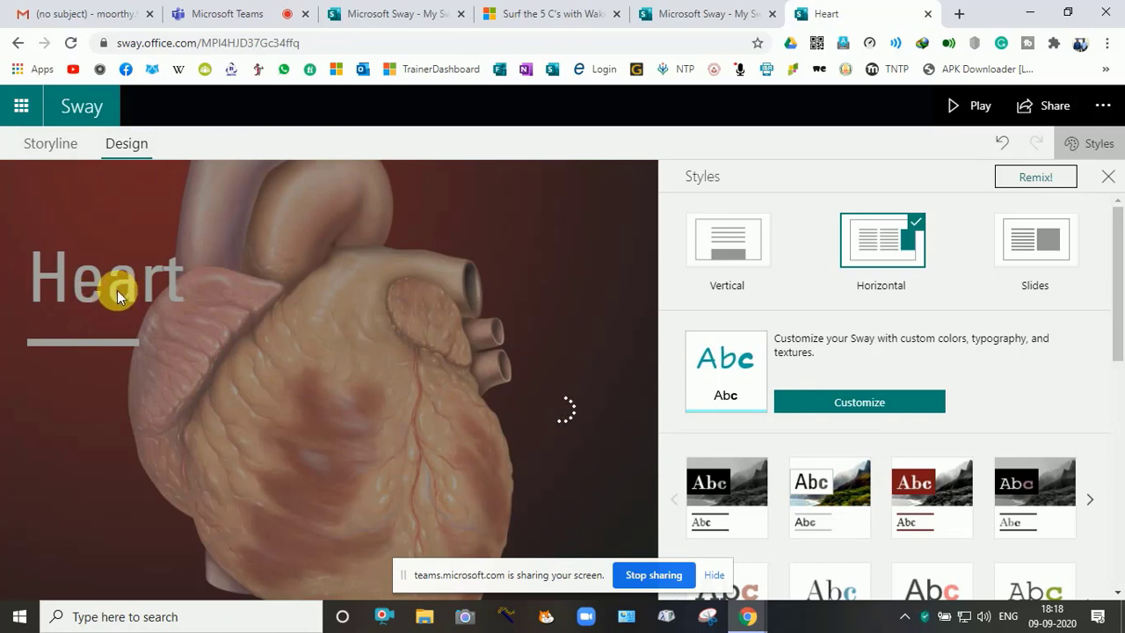
{"action": "scroll", "coordinate": [898, 474], "scroll_direction": "down", "scroll_amount": 1}
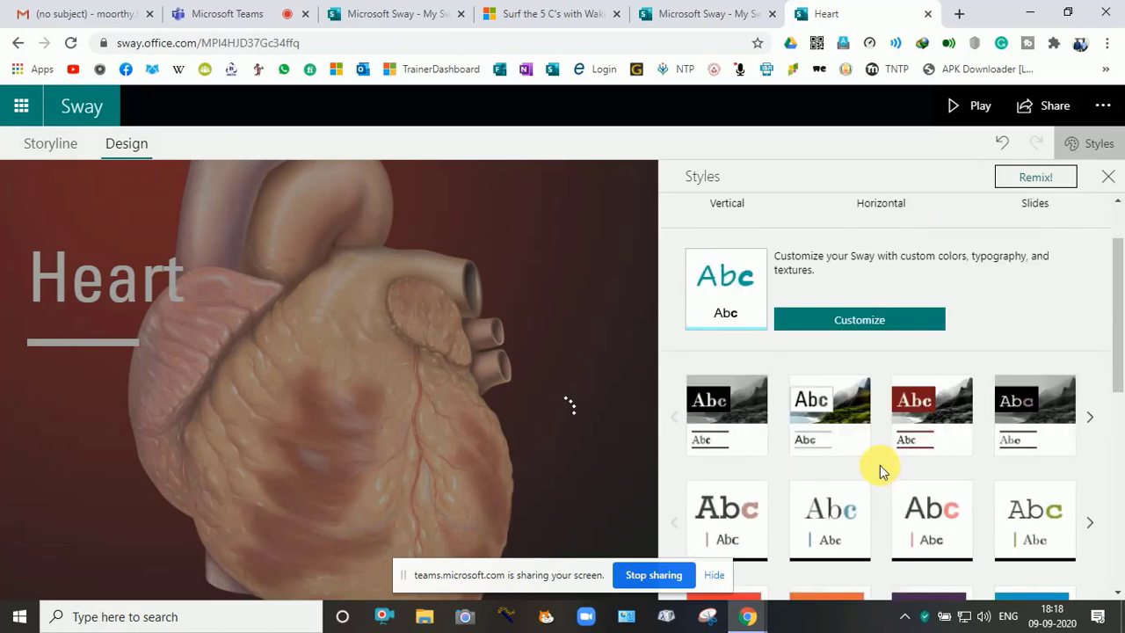
{"action": "scroll", "coordinate": [879, 464], "scroll_direction": "down", "scroll_amount": 2}
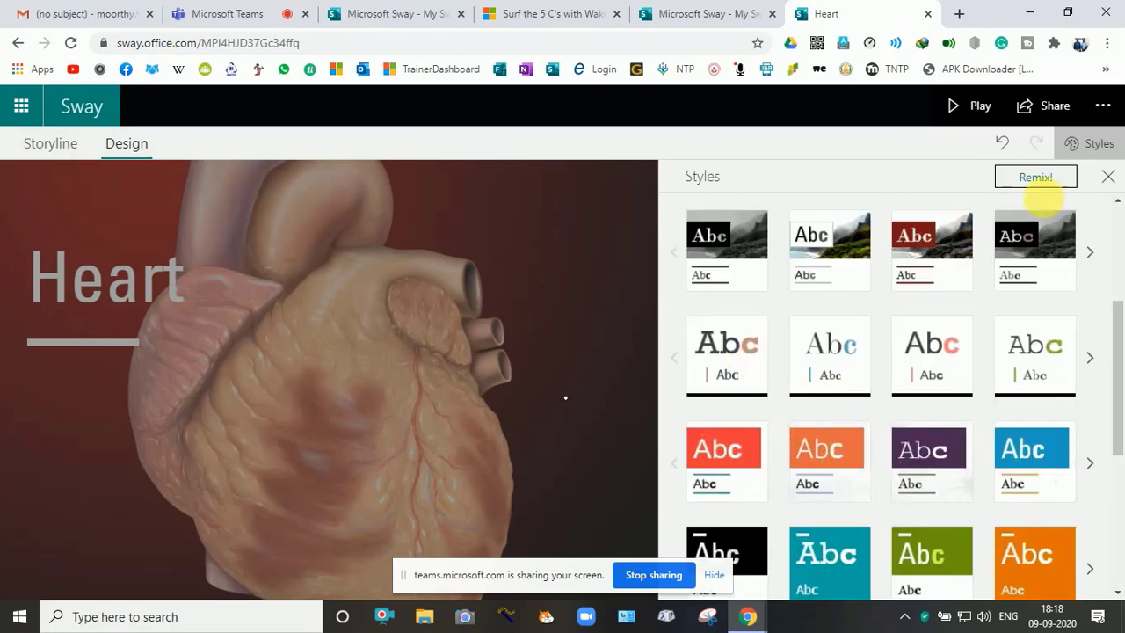
Step: Play the Heart Sway in its new horizontal layout from the title card
{"action": "left_click", "coordinate": [970, 118]}
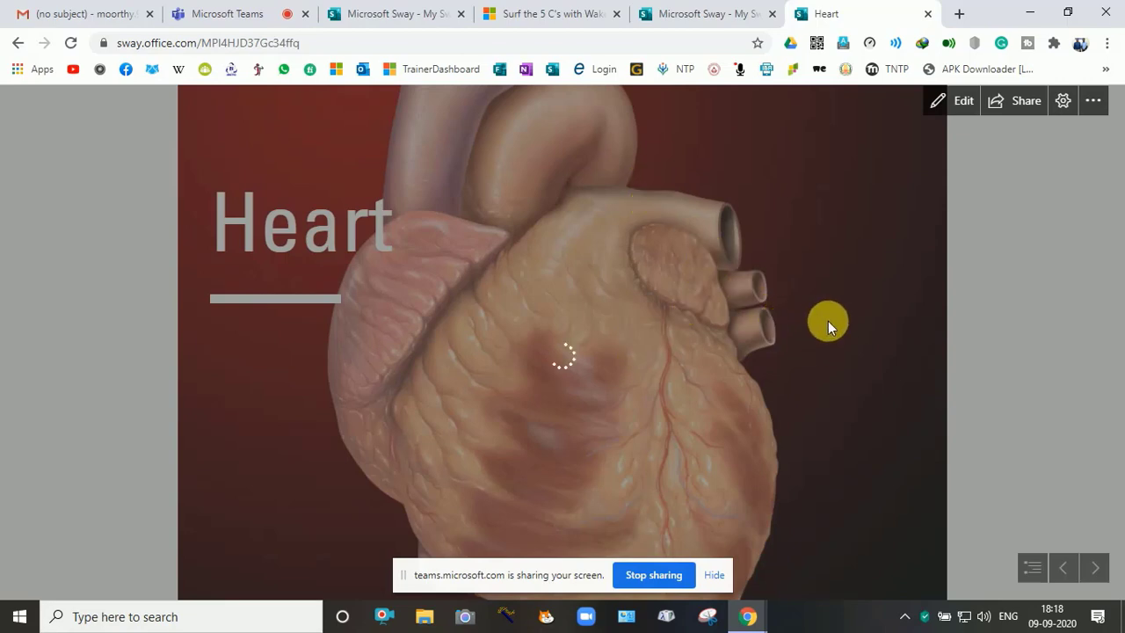
{"action": "scroll", "coordinate": [819, 271], "scroll_direction": "down", "scroll_amount": 2}
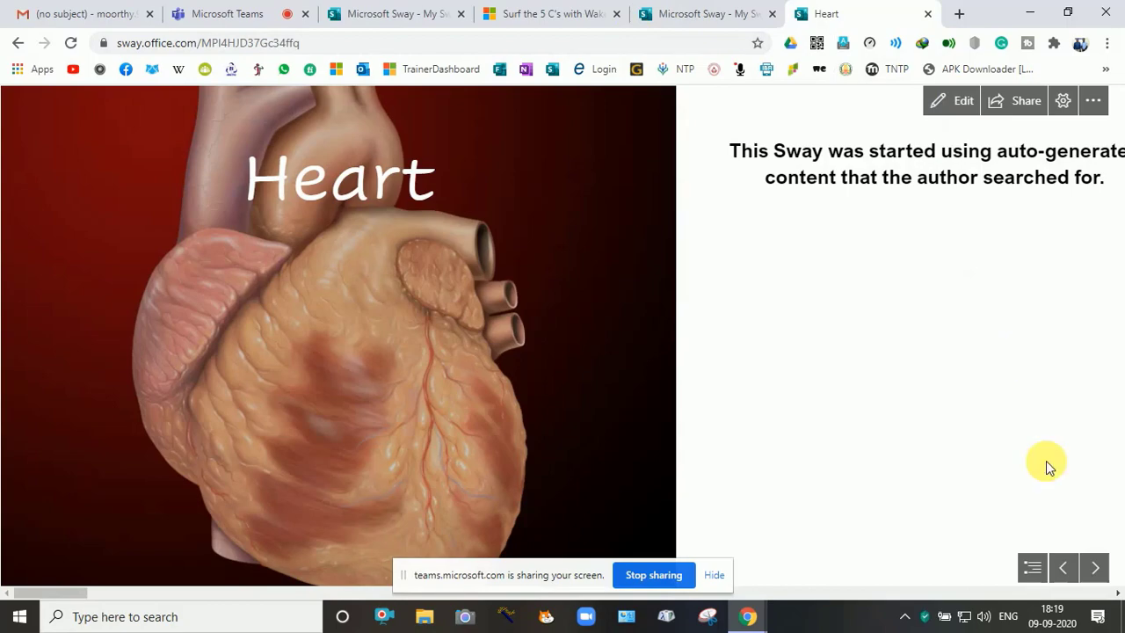
Step: Step through the Heart Sway's sections, from Structure to the Development diagrams
{"action": "left_click", "coordinate": [1095, 568]}
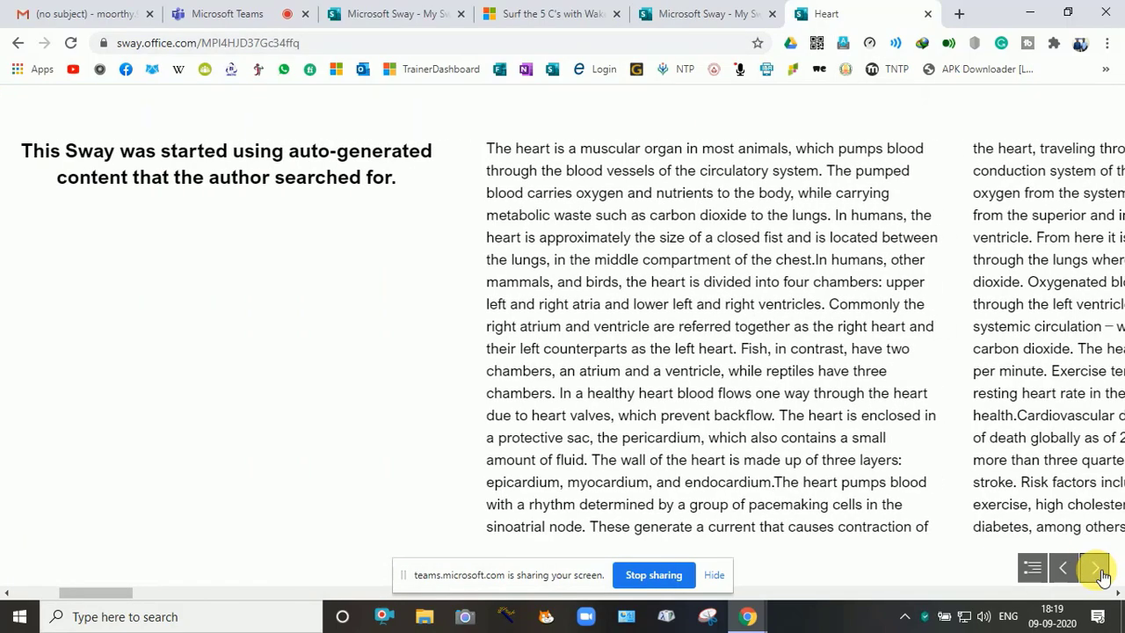
{"action": "left_click", "coordinate": [1095, 568]}
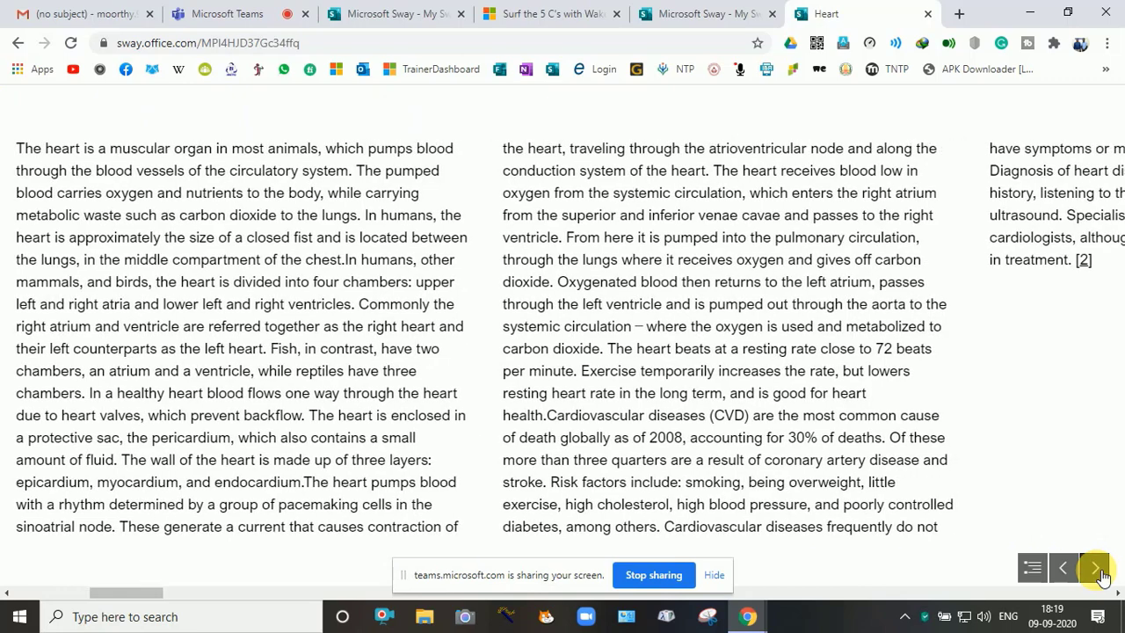
{"action": "left_click", "coordinate": [1096, 568]}
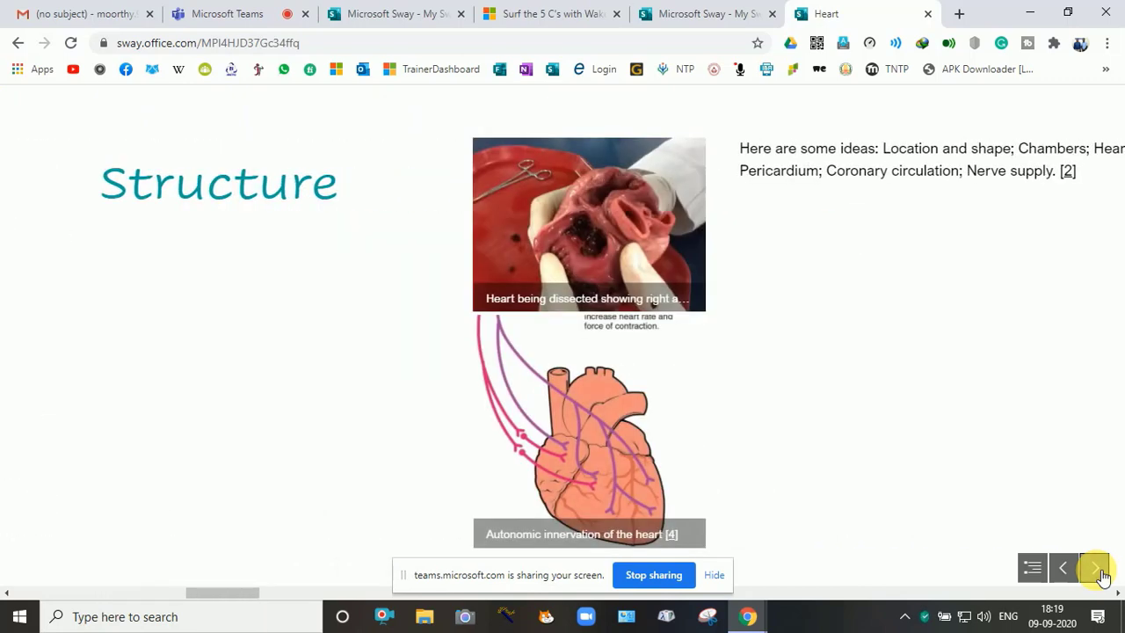
{"action": "left_click", "coordinate": [1096, 568]}
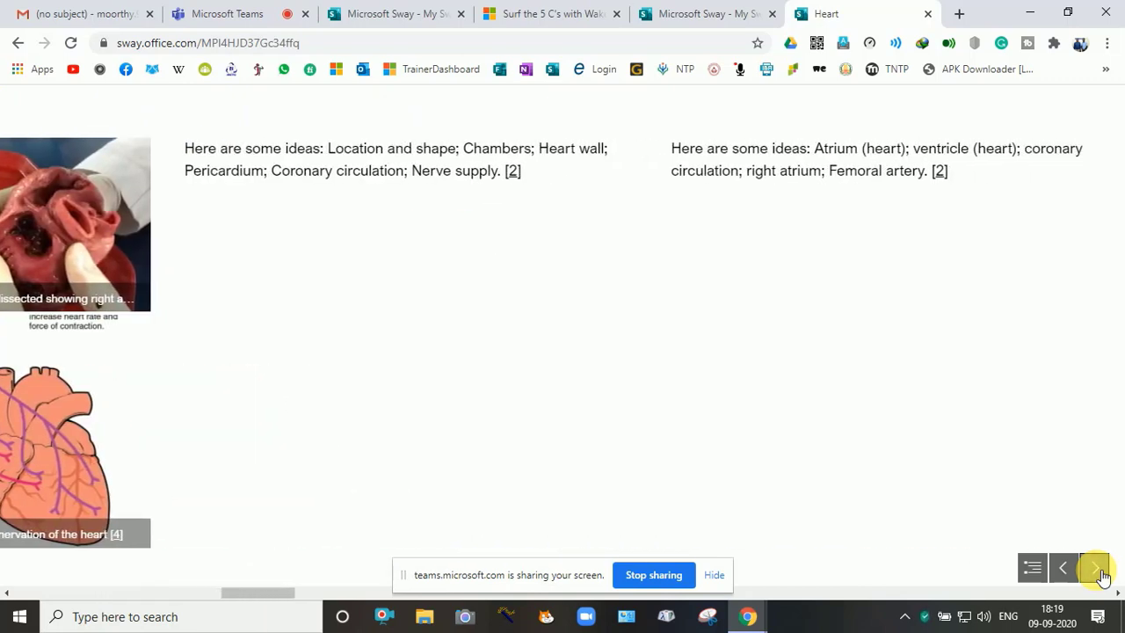
{"action": "left_click", "coordinate": [1099, 569]}
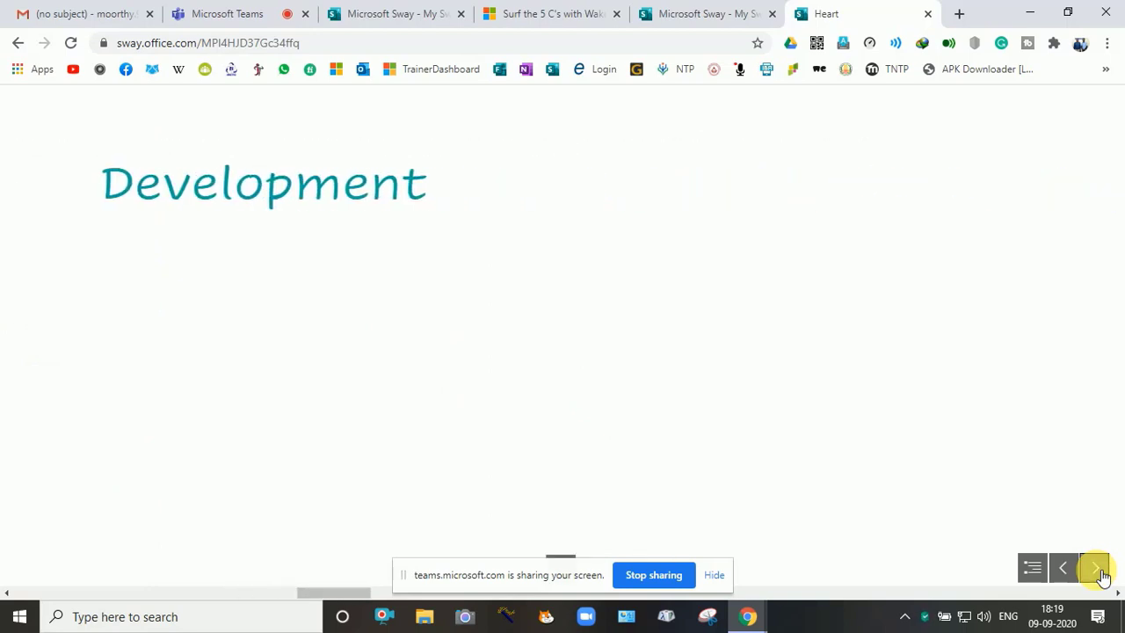
{"action": "left_click", "coordinate": [1097, 569]}
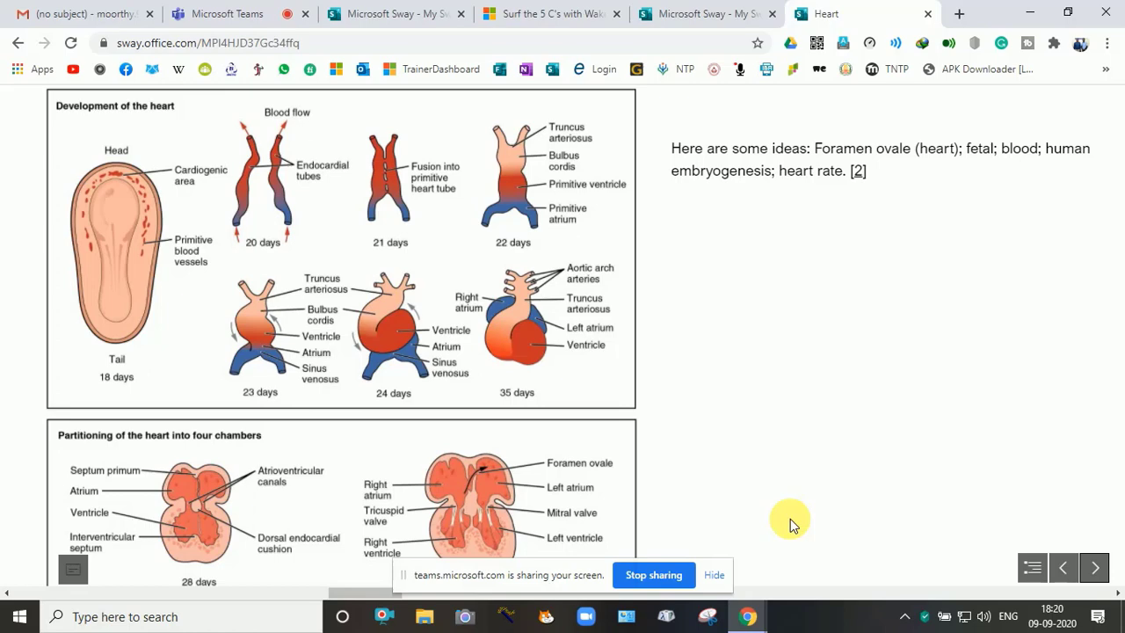
Step: Scroll through the References, then reopen the Heart Sway in the editor's Design view
{"action": "scroll", "coordinate": [790, 519], "scroll_direction": "down", "scroll_amount": 5}
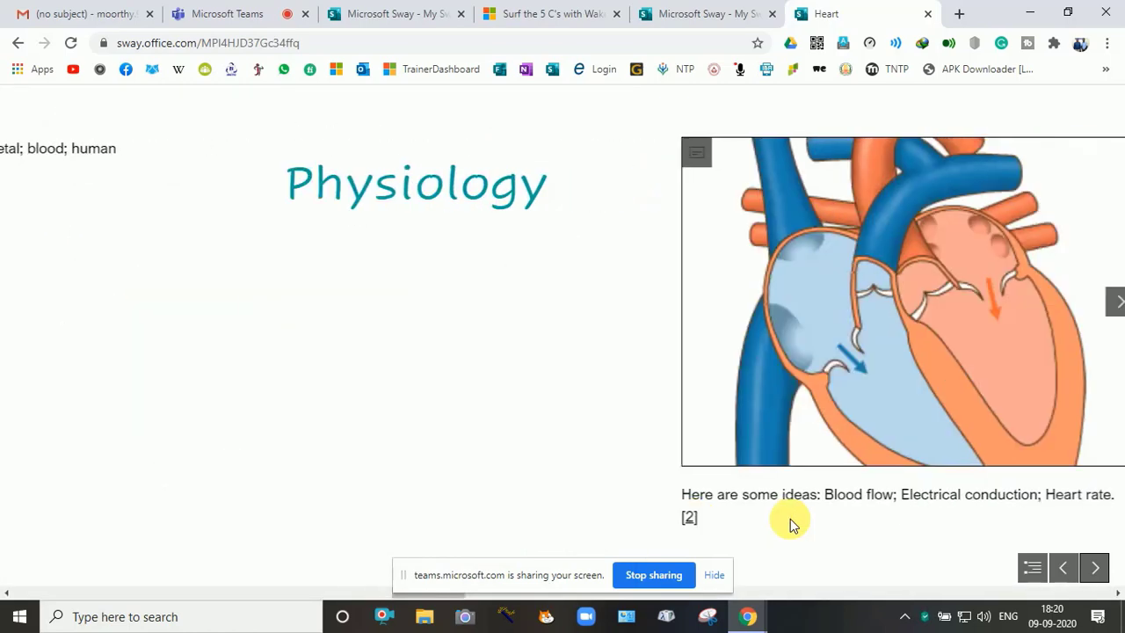
{"action": "scroll", "coordinate": [790, 518], "scroll_direction": "down", "scroll_amount": 2}
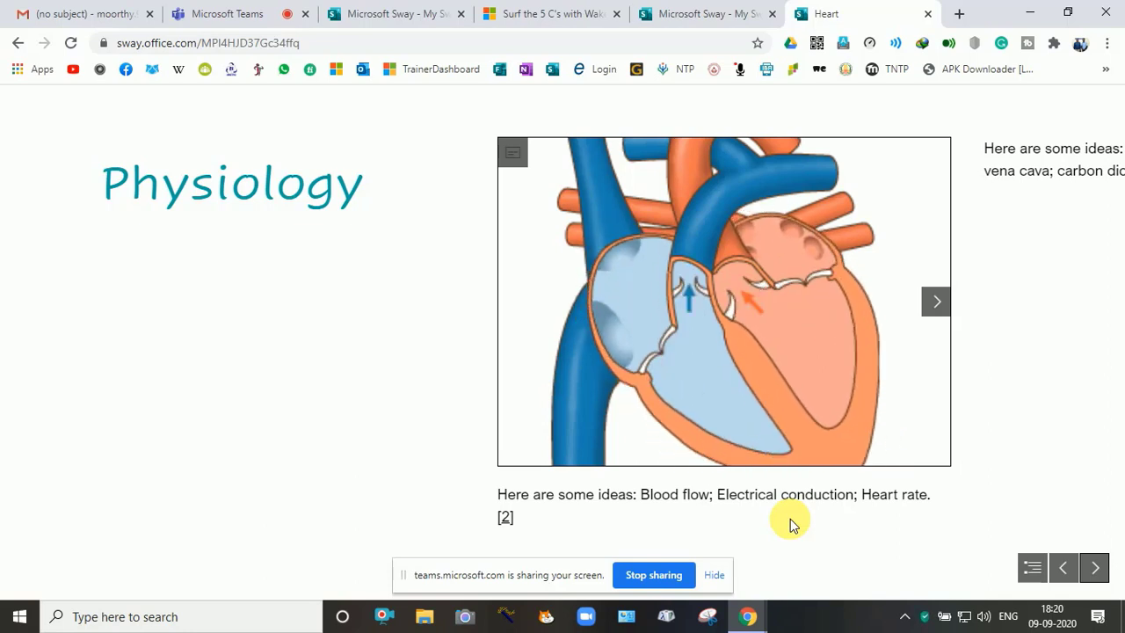
{"action": "scroll", "coordinate": [790, 520], "scroll_direction": "down", "scroll_amount": 3}
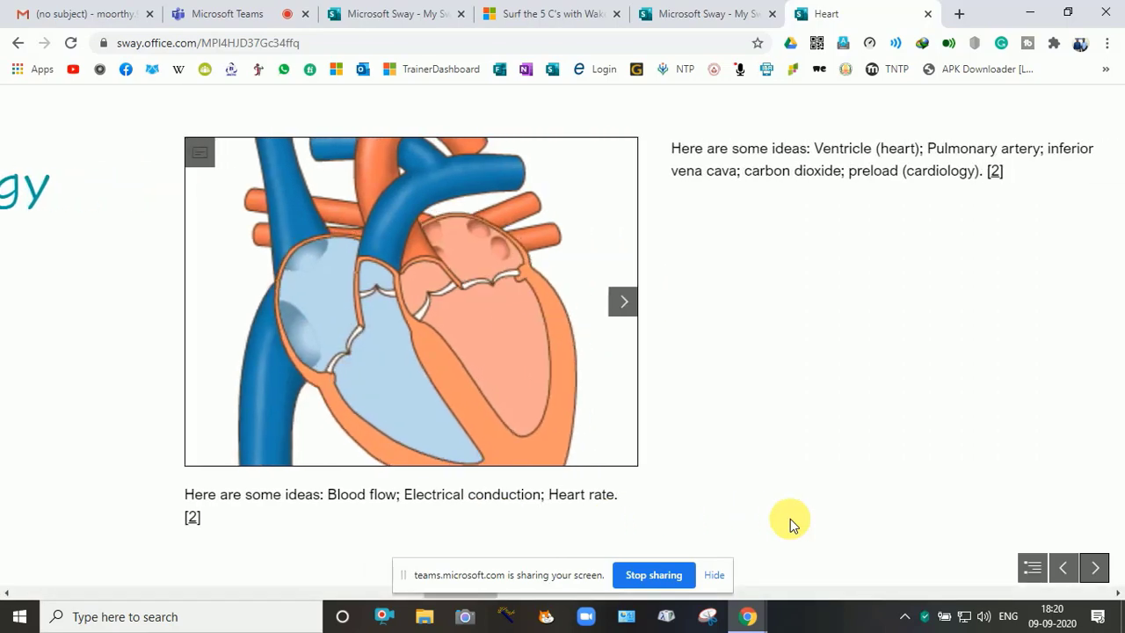
{"action": "scroll", "coordinate": [790, 518], "scroll_direction": "down", "scroll_amount": 5}
{"action": "scroll", "coordinate": [790, 518], "scroll_direction": "down", "scroll_amount": 3}
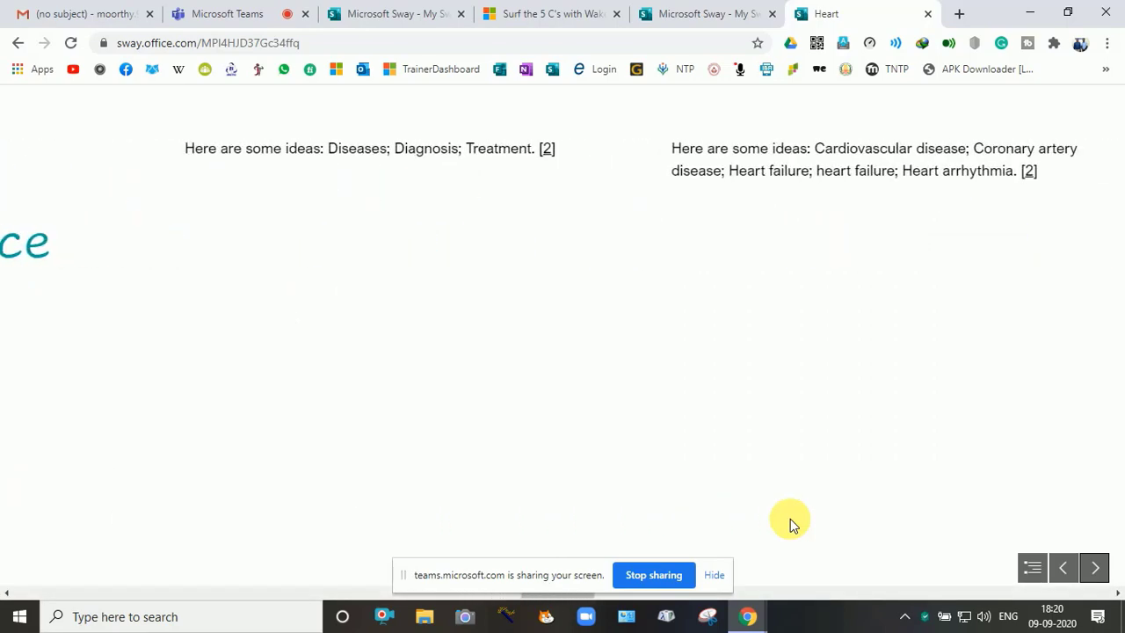
{"action": "scroll", "coordinate": [789, 518], "scroll_direction": "down", "scroll_amount": 5}
{"action": "scroll", "coordinate": [790, 518], "scroll_direction": "down", "scroll_amount": 3}
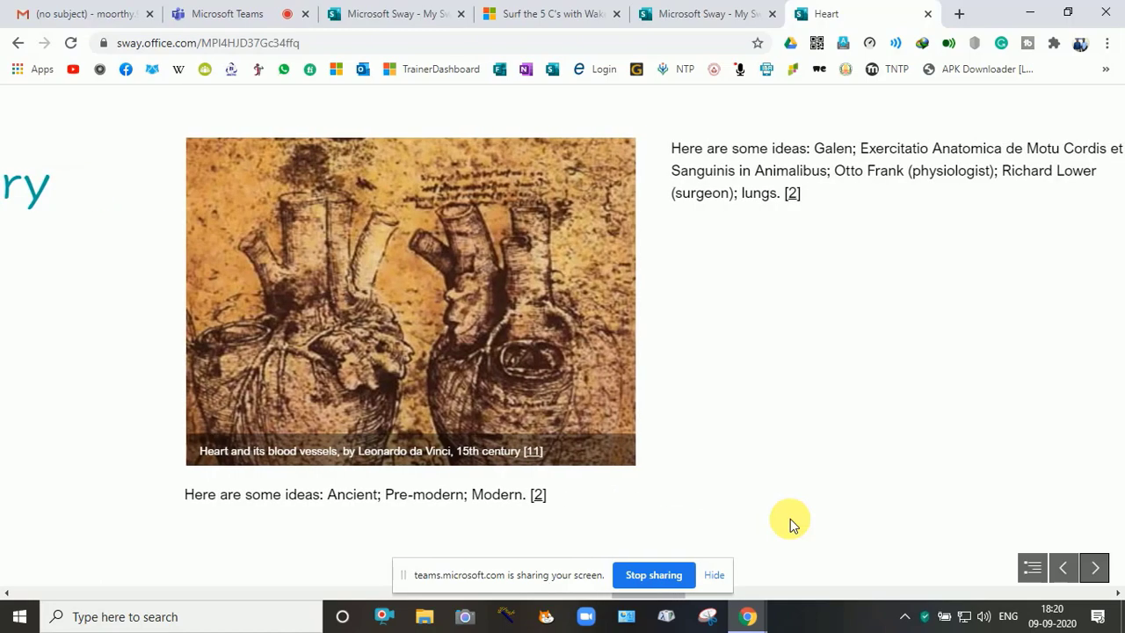
{"action": "scroll", "coordinate": [790, 519], "scroll_direction": "down", "scroll_amount": 5}
{"action": "scroll", "coordinate": [790, 518], "scroll_direction": "down", "scroll_amount": 3}
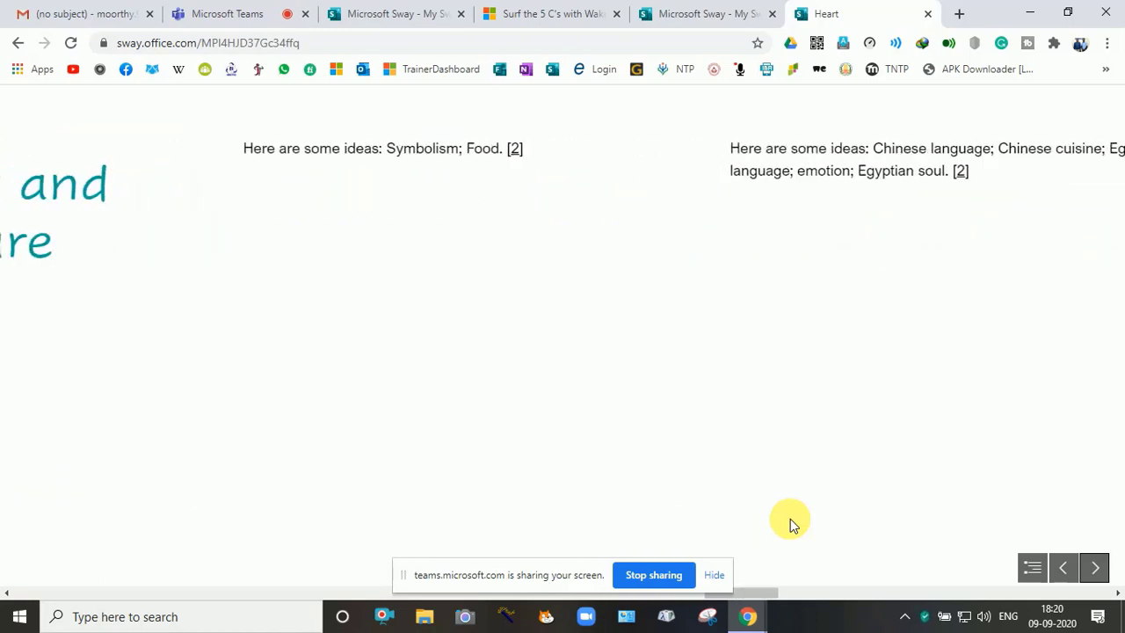
{"action": "scroll", "coordinate": [790, 518], "scroll_direction": "down", "scroll_amount": 5}
{"action": "scroll", "coordinate": [790, 518], "scroll_direction": "down", "scroll_amount": 5}
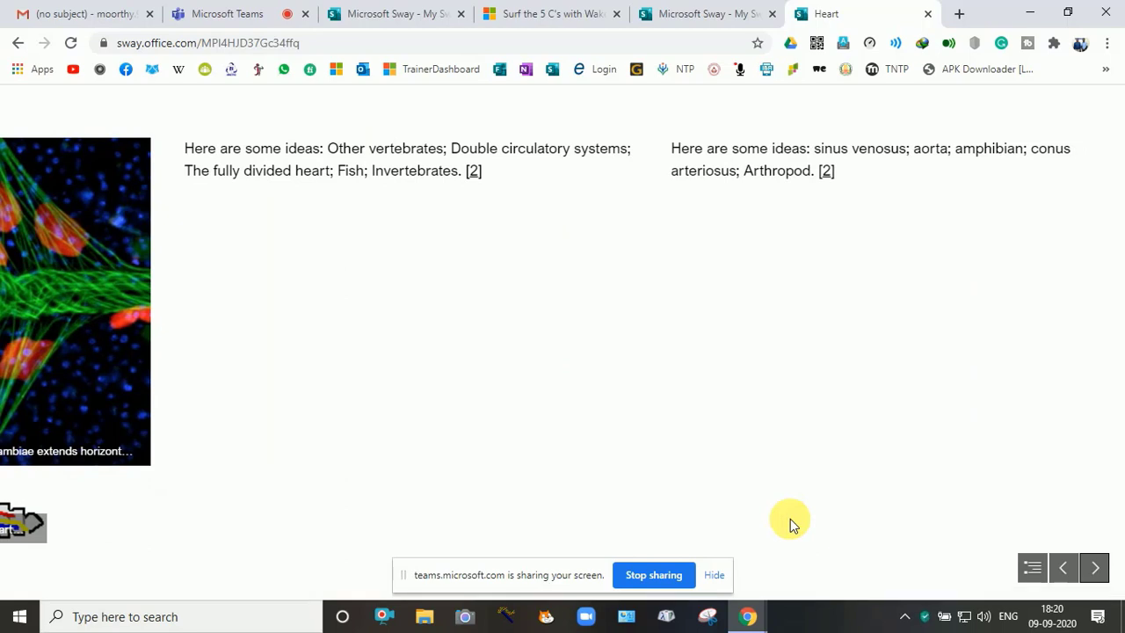
{"action": "scroll", "coordinate": [790, 518], "scroll_direction": "down", "scroll_amount": 5}
{"action": "scroll", "coordinate": [790, 518], "scroll_direction": "down", "scroll_amount": 3}
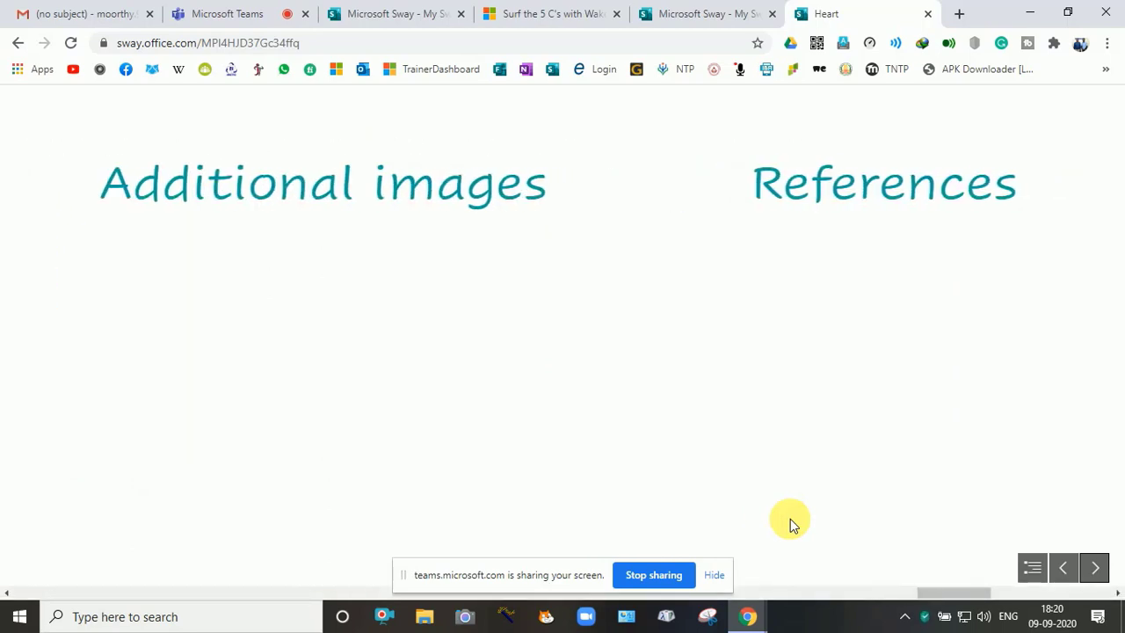
{"action": "scroll", "coordinate": [789, 518], "scroll_direction": "down", "scroll_amount": 3}
{"action": "scroll", "coordinate": [790, 518], "scroll_direction": "down", "scroll_amount": 3}
{"action": "scroll", "coordinate": [790, 524], "scroll_direction": "down", "scroll_amount": 3}
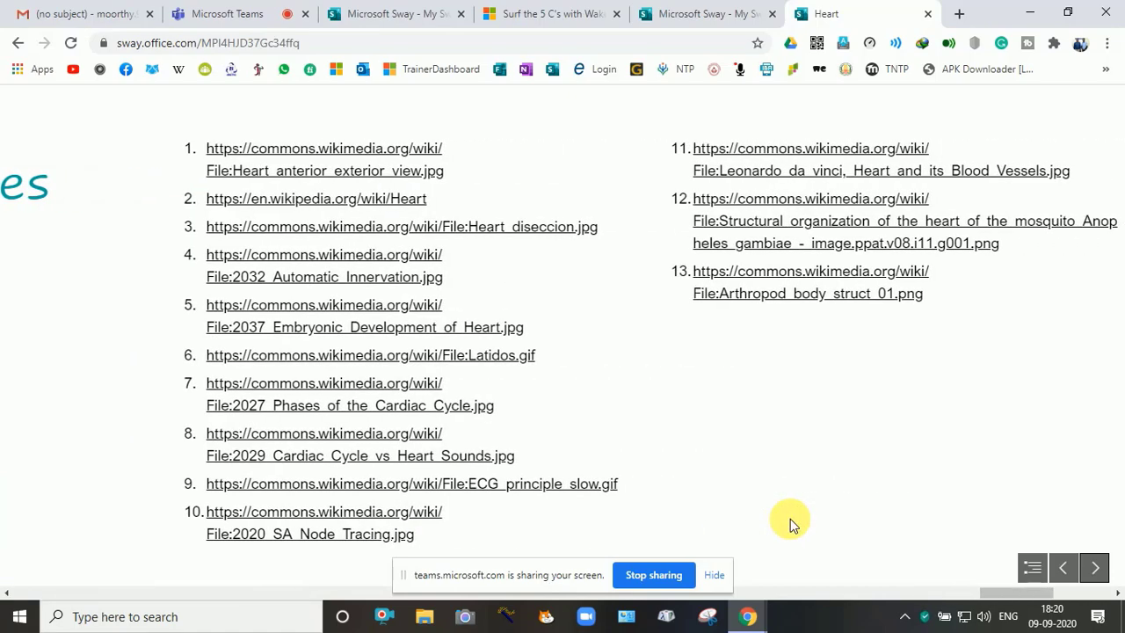
{"action": "scroll", "coordinate": [790, 519], "scroll_direction": "up", "scroll_amount": 3}
{"action": "scroll", "coordinate": [1004, 502], "scroll_direction": "up", "scroll_amount": 3}
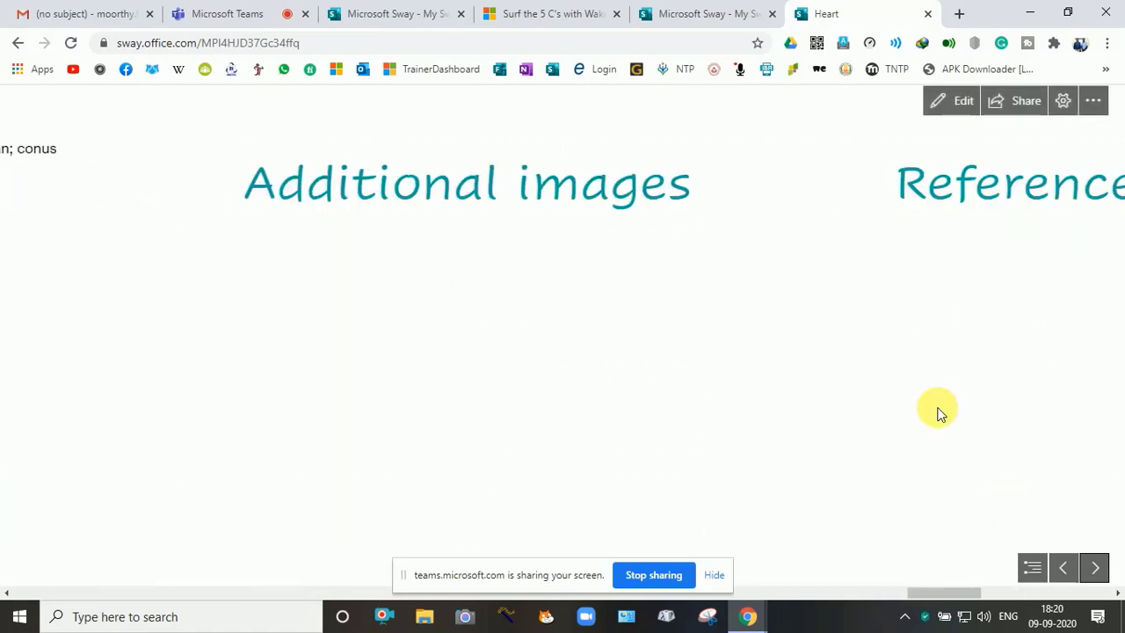
{"action": "left_click", "coordinate": [964, 102]}
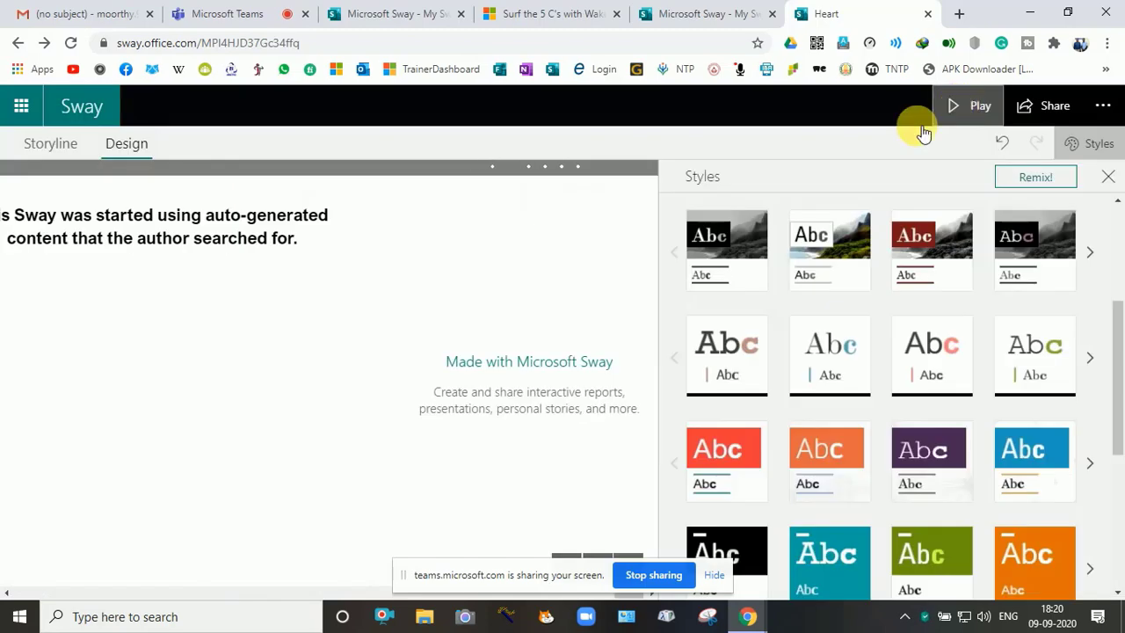
Step: Open the Heart Sway's Storyline, then return to the My Sways home page
{"action": "left_click", "coordinate": [53, 143]}
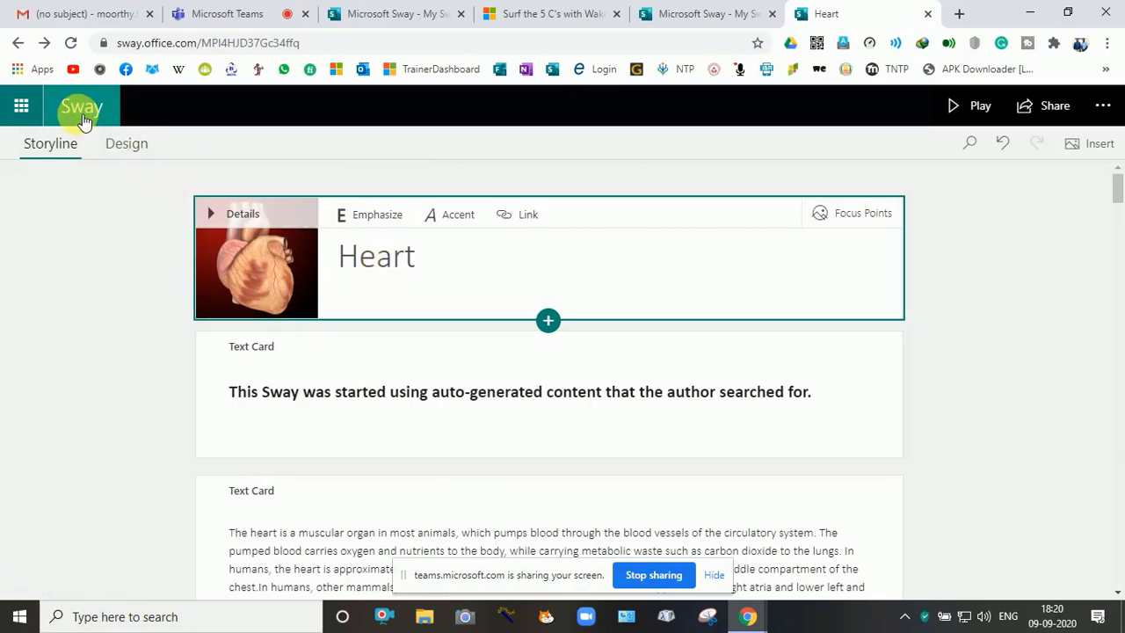
{"action": "left_click", "coordinate": [77, 112]}
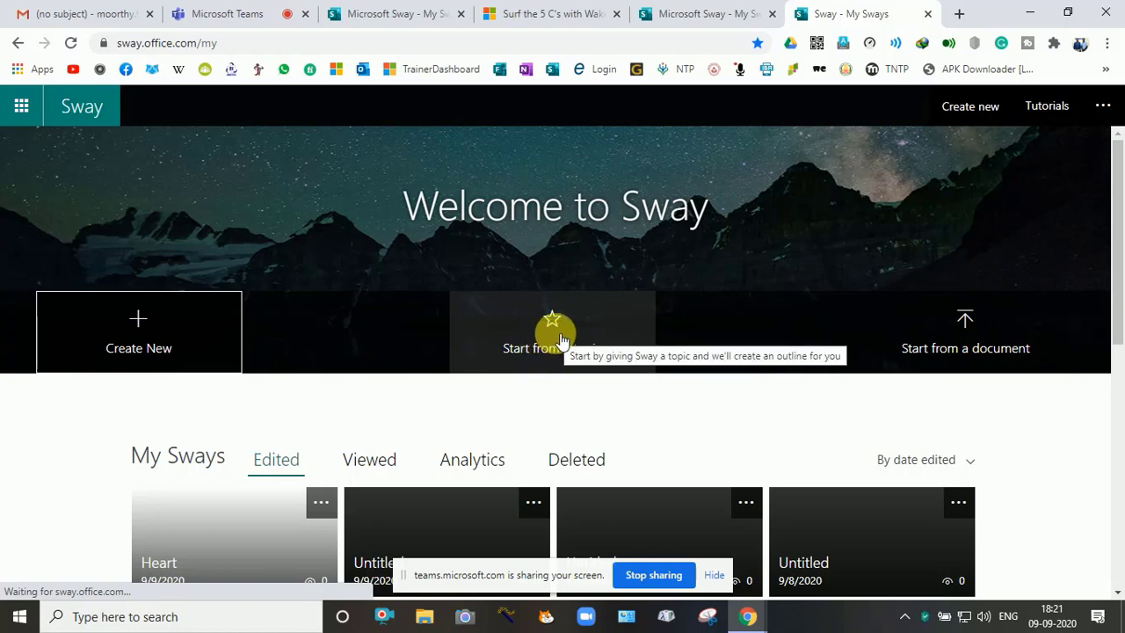
Step: Generate a new Sway with an auto-filled outline from the topic 'sun'
{"action": "left_click", "coordinate": [549, 345]}
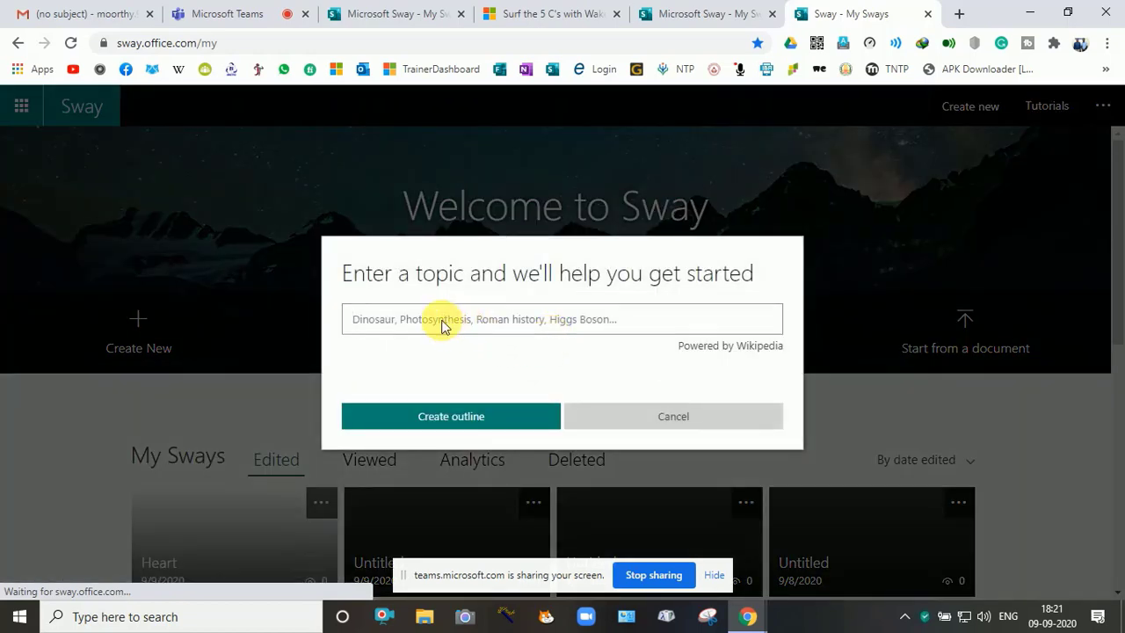
{"action": "type", "text": "sun"}
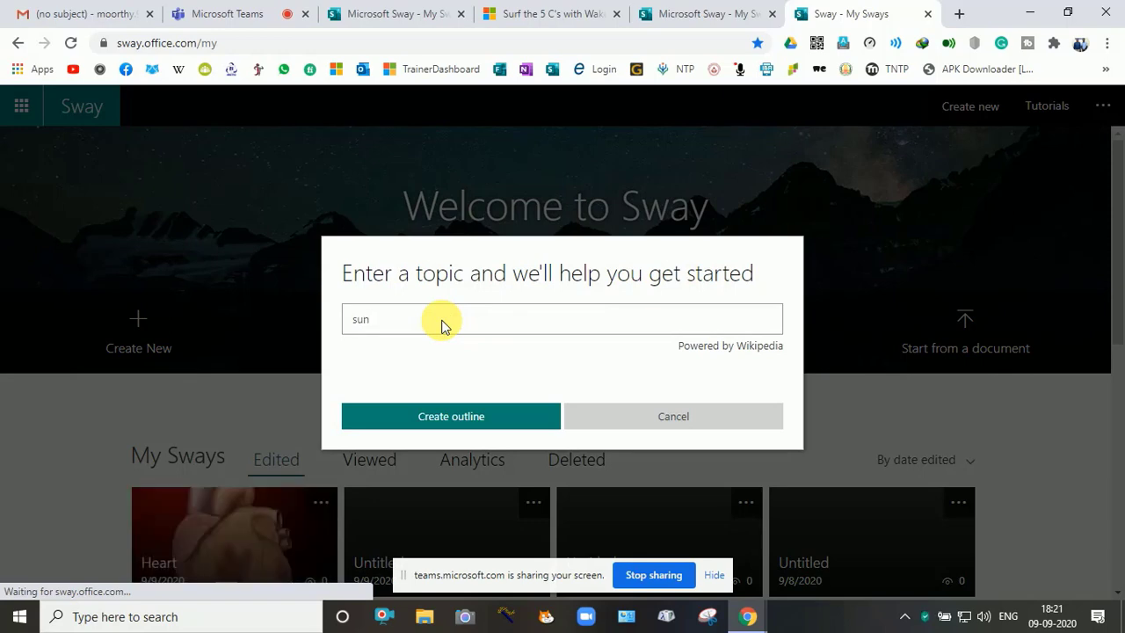
{"action": "left_click", "coordinate": [433, 423]}
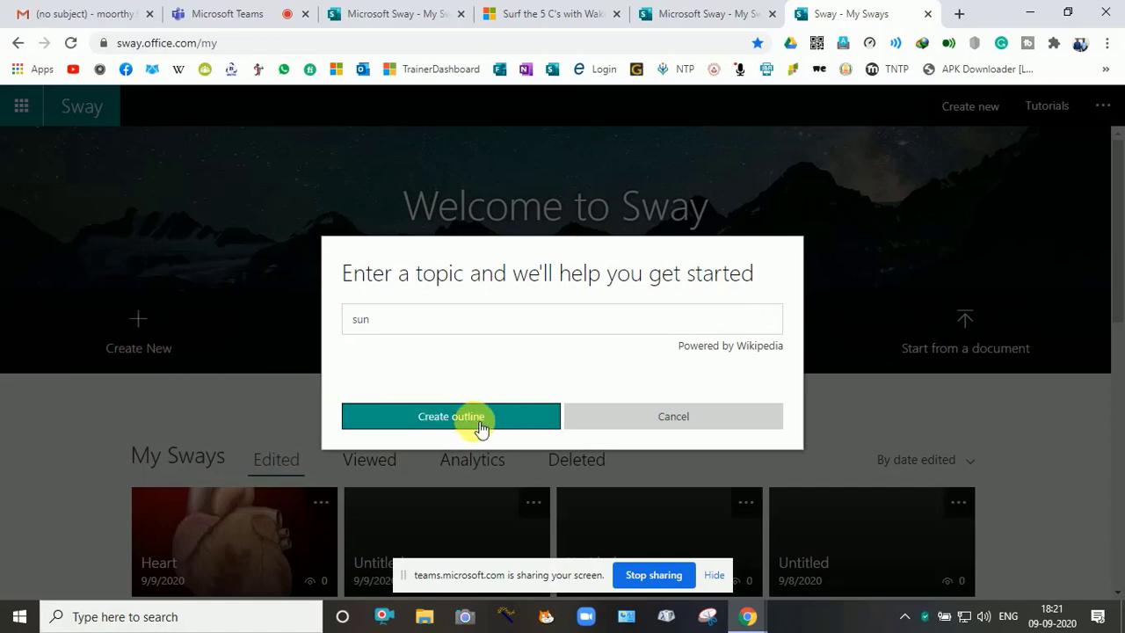
{"action": "left_click", "coordinate": [430, 416]}
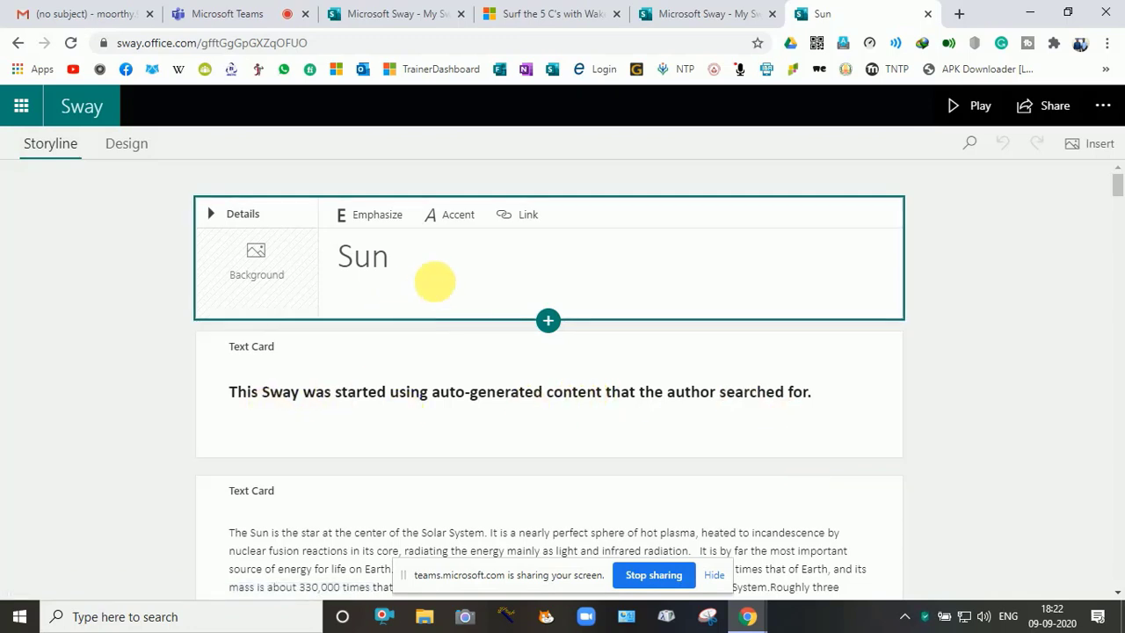
{"action": "scroll", "coordinate": [505, 395], "scroll_direction": "down", "scroll_amount": 8}
{"action": "scroll", "coordinate": [508, 387], "scroll_direction": "down", "scroll_amount": 1}
{"action": "scroll", "coordinate": [507, 386], "scroll_direction": "down", "scroll_amount": 4}
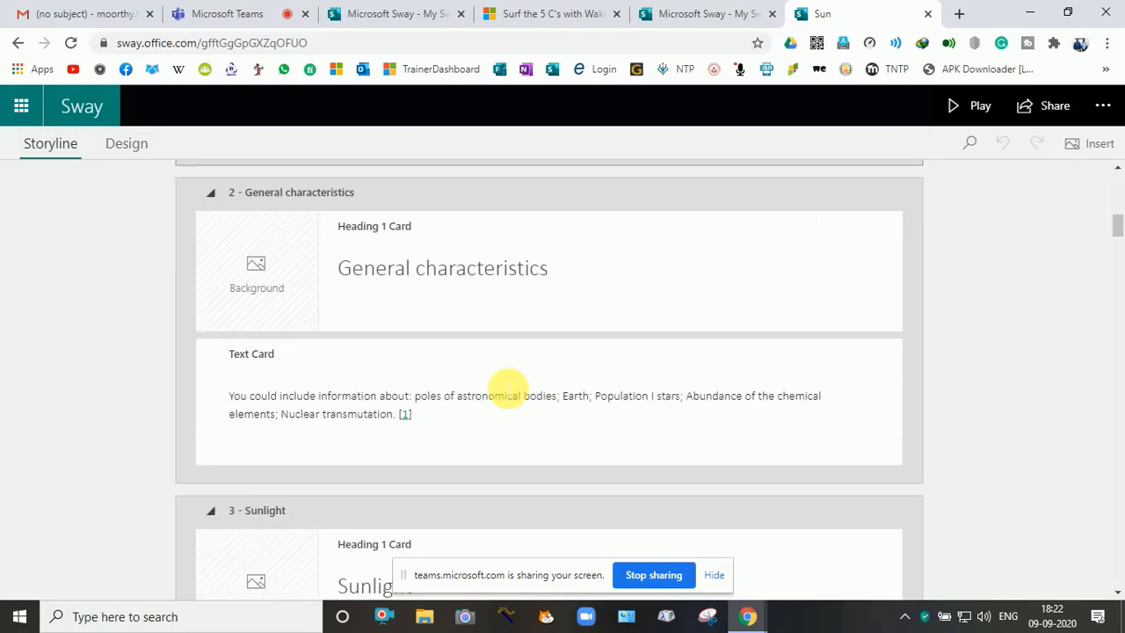
{"action": "scroll", "coordinate": [508, 386], "scroll_direction": "down", "scroll_amount": 5}
{"action": "scroll", "coordinate": [508, 386], "scroll_direction": "down", "scroll_amount": 5}
{"action": "scroll", "coordinate": [510, 389], "scroll_direction": "down", "scroll_amount": 3}
{"action": "scroll", "coordinate": [510, 389], "scroll_direction": "up", "scroll_amount": 2}
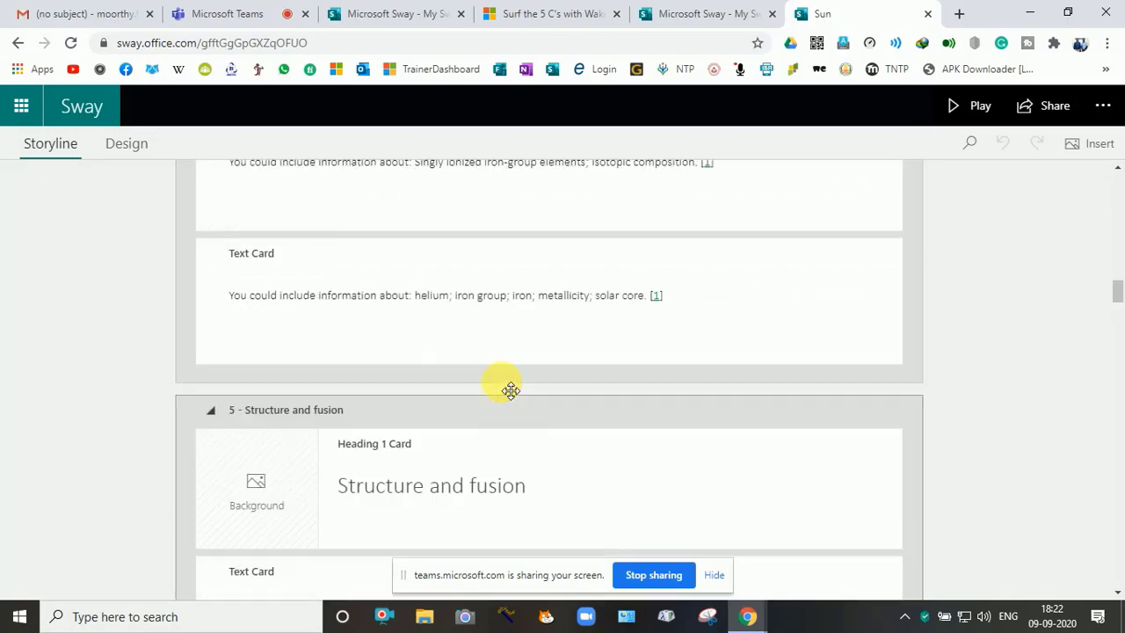
{"action": "scroll", "coordinate": [511, 389], "scroll_direction": "up", "scroll_amount": 5}
{"action": "scroll", "coordinate": [510, 389], "scroll_direction": "up", "scroll_amount": 4}
{"action": "scroll", "coordinate": [510, 389], "scroll_direction": "up", "scroll_amount": 4}
{"action": "scroll", "coordinate": [510, 389], "scroll_direction": "up", "scroll_amount": 9}
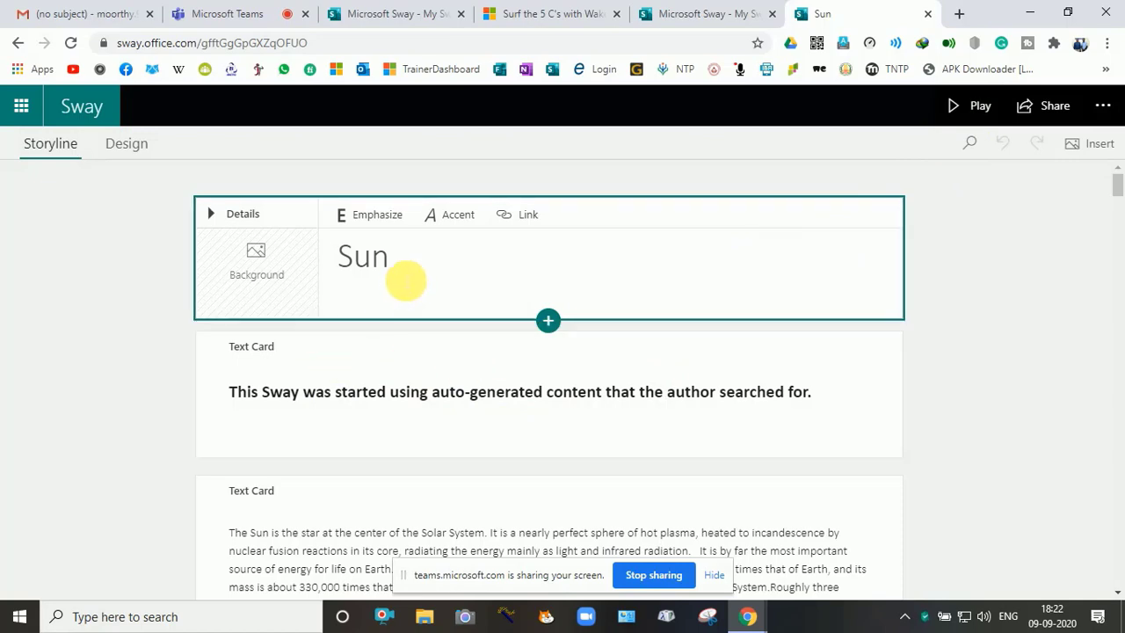
{"action": "scroll", "coordinate": [531, 374], "scroll_direction": "down", "scroll_amount": 5}
{"action": "scroll", "coordinate": [533, 374], "scroll_direction": "down", "scroll_amount": 5}
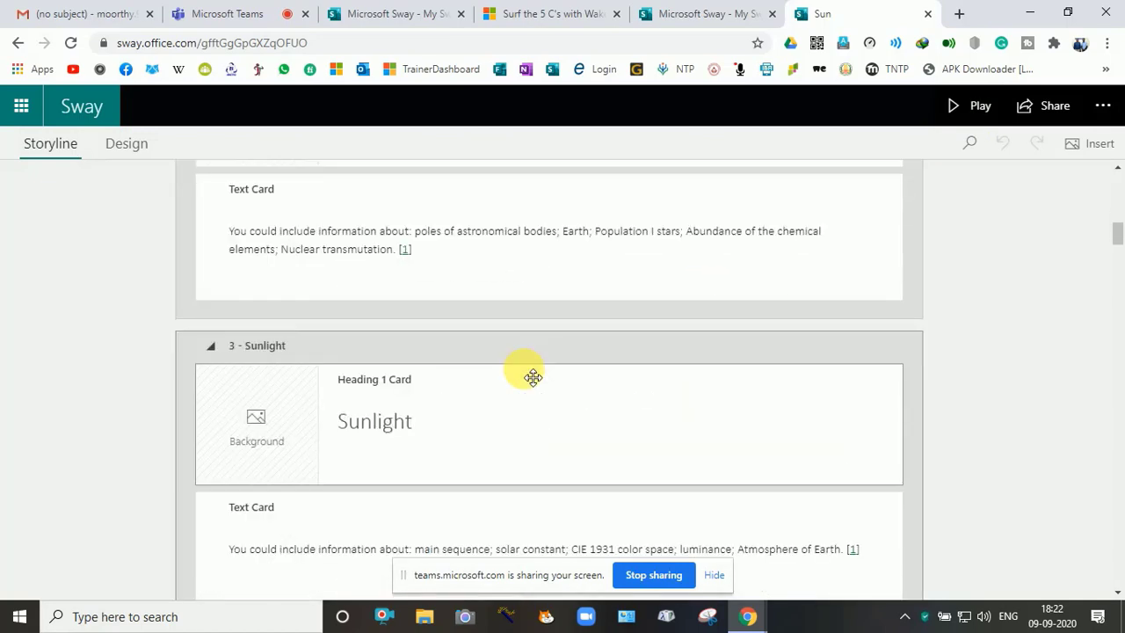
{"action": "scroll", "coordinate": [534, 374], "scroll_direction": "down", "scroll_amount": 5}
{"action": "scroll", "coordinate": [533, 374], "scroll_direction": "down", "scroll_amount": 5}
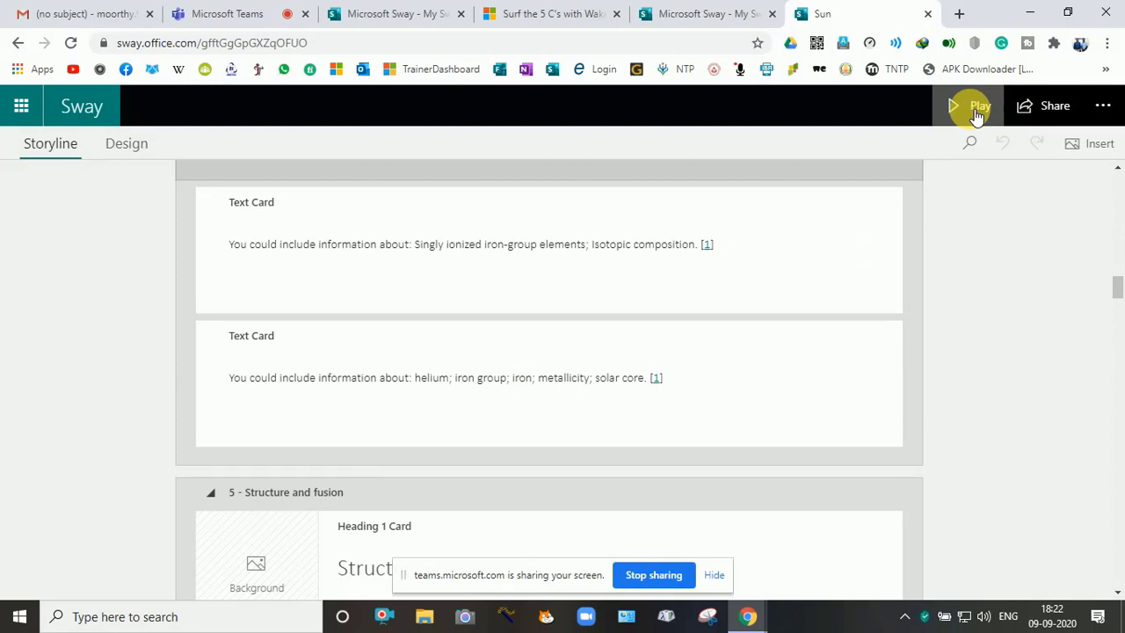
{"action": "left_click", "coordinate": [977, 110]}
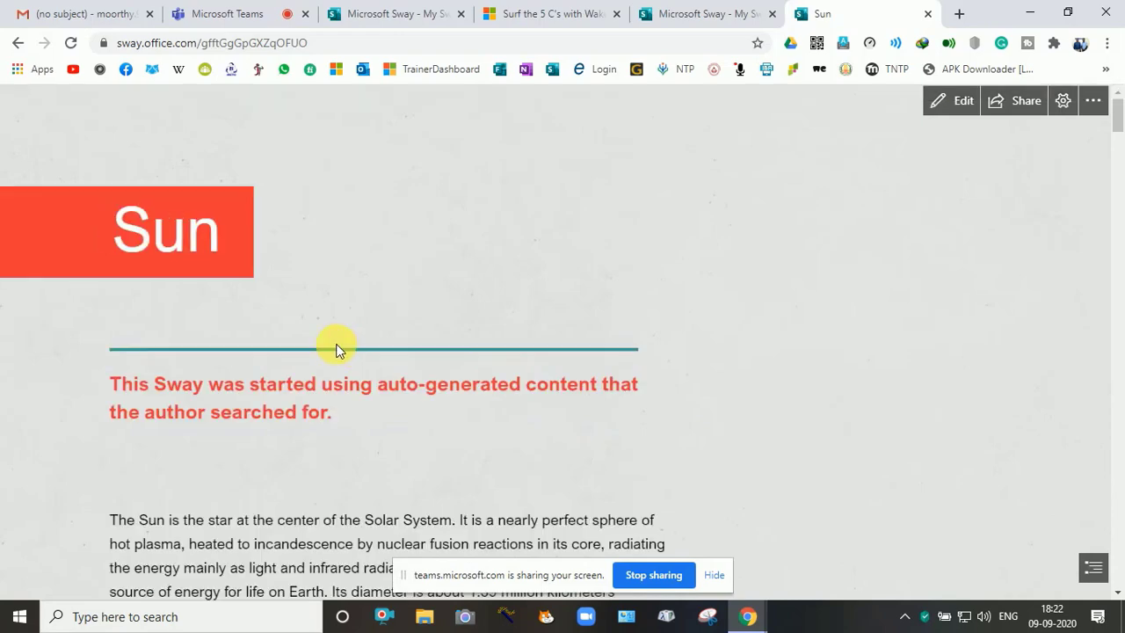
{"action": "scroll", "coordinate": [343, 352], "scroll_direction": "down", "scroll_amount": 4}
{"action": "scroll", "coordinate": [339, 347], "scroll_direction": "down", "scroll_amount": 3}
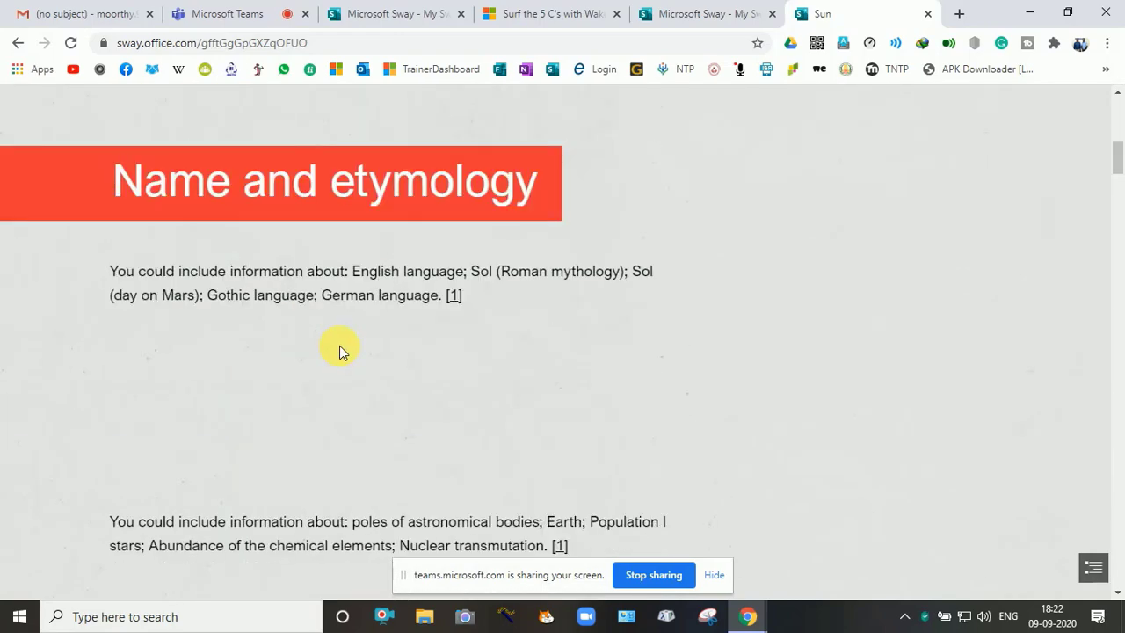
{"action": "scroll", "coordinate": [415, 334], "scroll_direction": "down", "scroll_amount": 1}
{"action": "scroll", "coordinate": [418, 337], "scroll_direction": "down", "scroll_amount": 2}
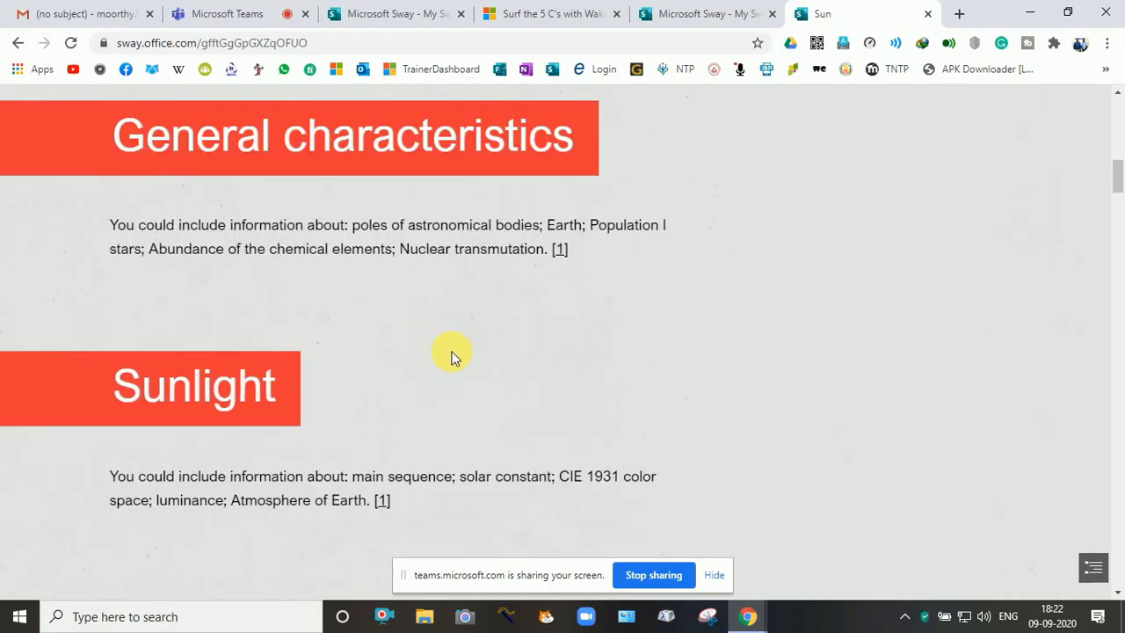
{"action": "scroll", "coordinate": [460, 365], "scroll_direction": "up", "scroll_amount": 5}
{"action": "scroll", "coordinate": [445, 366], "scroll_direction": "up", "scroll_amount": 3}
{"action": "scroll", "coordinate": [444, 365], "scroll_direction": "up", "scroll_amount": 2}
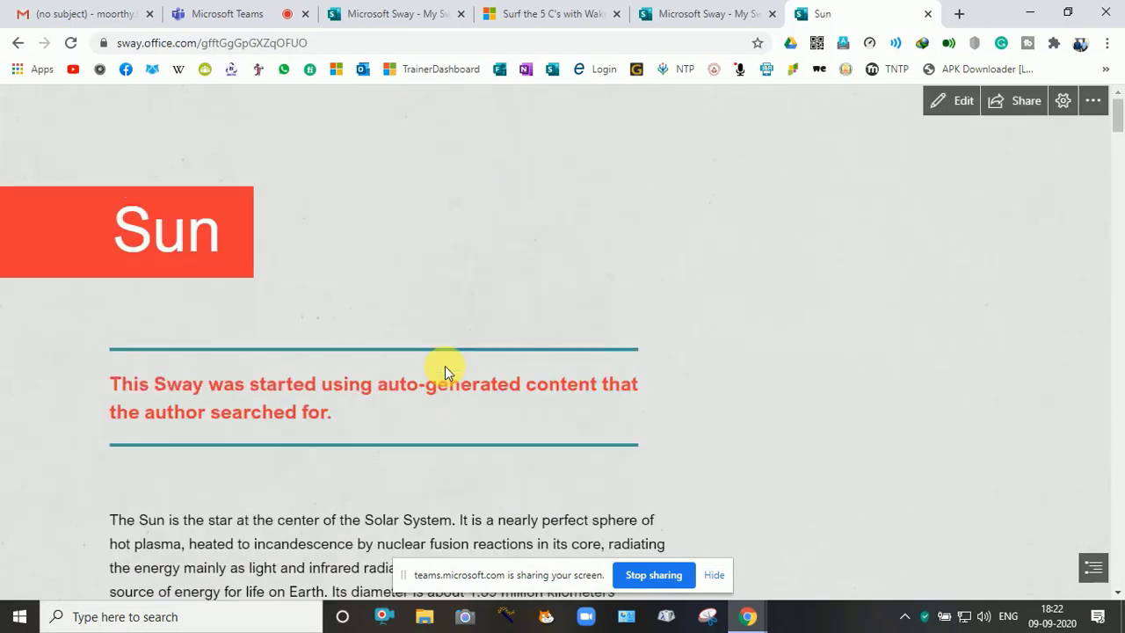
{"action": "scroll", "coordinate": [445, 365], "scroll_direction": "down", "scroll_amount": 4}
{"action": "scroll", "coordinate": [445, 369], "scroll_direction": "down", "scroll_amount": 5}
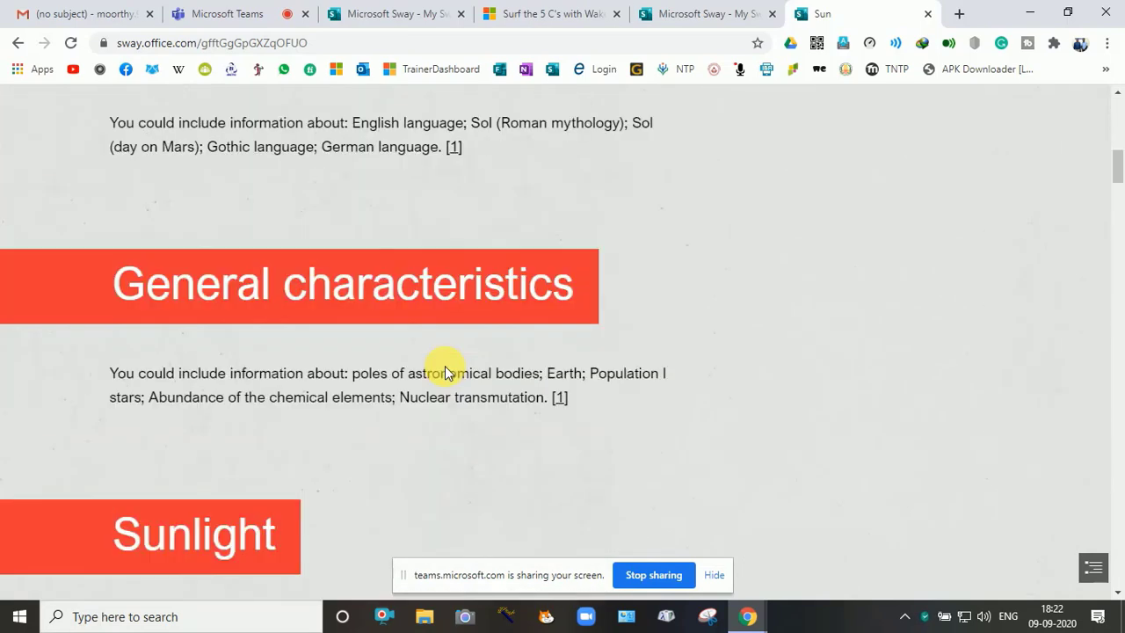
{"action": "scroll", "coordinate": [444, 369], "scroll_direction": "down", "scroll_amount": 5}
{"action": "scroll", "coordinate": [439, 401], "scroll_direction": "down", "scroll_amount": 5}
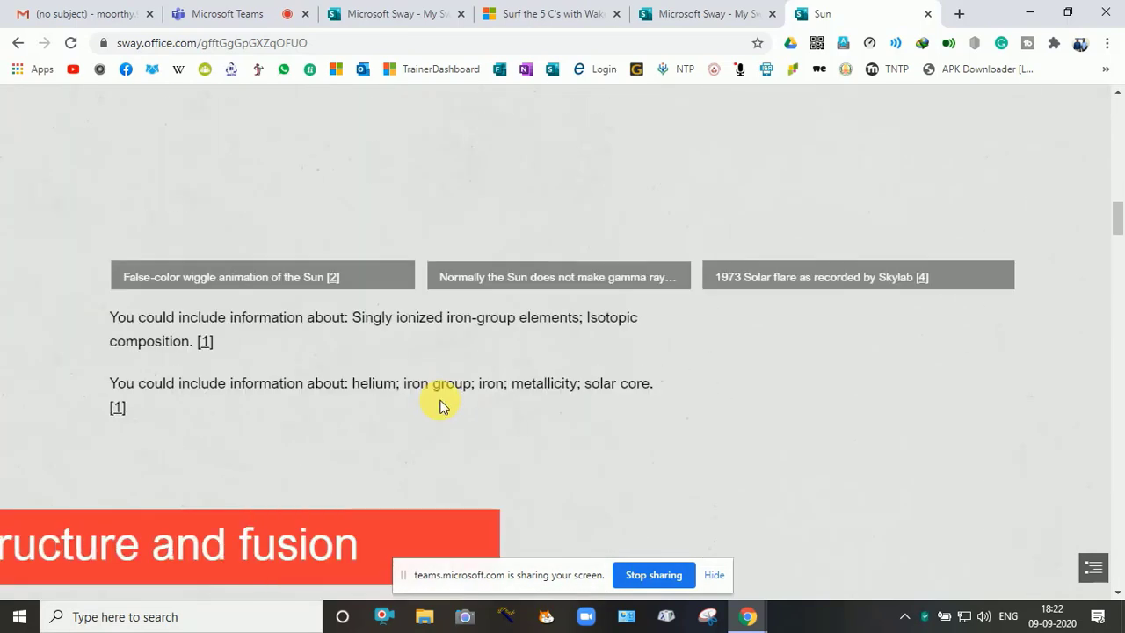
{"action": "scroll", "coordinate": [439, 400], "scroll_direction": "down", "scroll_amount": 4}
{"action": "scroll", "coordinate": [439, 400], "scroll_direction": "down", "scroll_amount": 5}
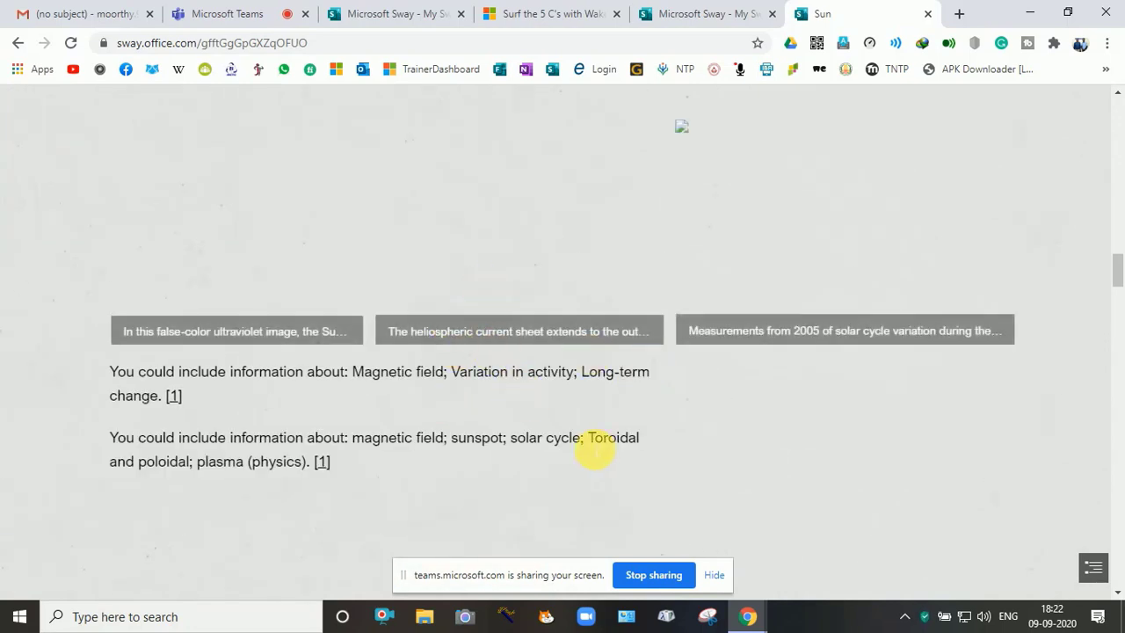
{"action": "scroll", "coordinate": [590, 447], "scroll_direction": "down", "scroll_amount": 5}
{"action": "scroll", "coordinate": [589, 447], "scroll_direction": "down", "scroll_amount": 4}
{"action": "scroll", "coordinate": [589, 447], "scroll_direction": "down", "scroll_amount": 1}
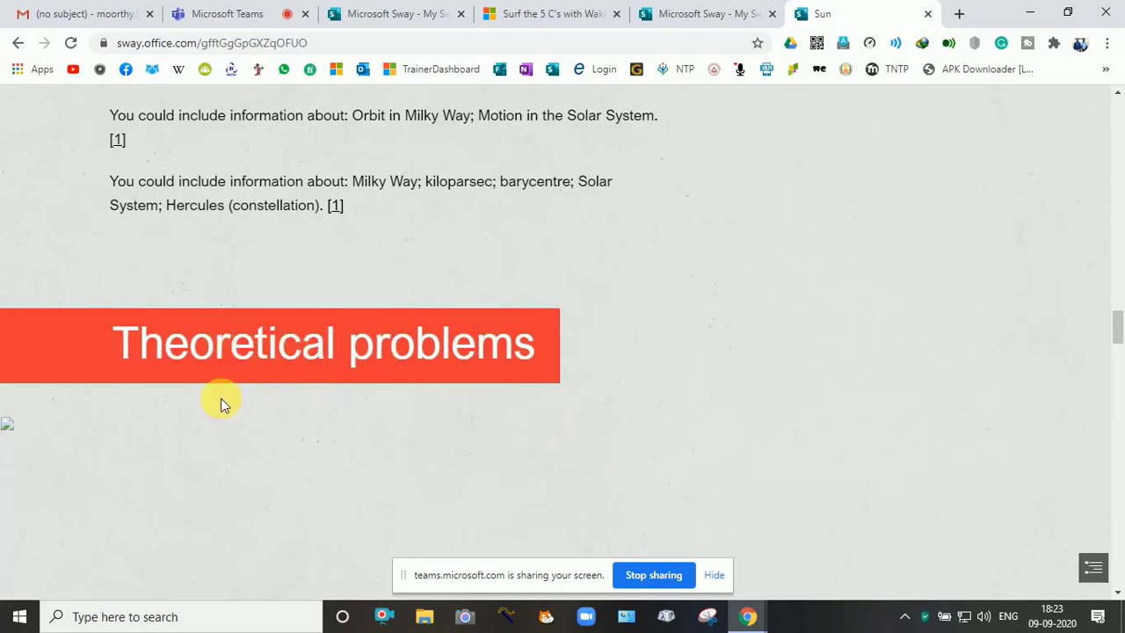
{"action": "scroll", "coordinate": [221, 402], "scroll_direction": "down", "scroll_amount": 5}
{"action": "scroll", "coordinate": [224, 398], "scroll_direction": "down", "scroll_amount": 4}
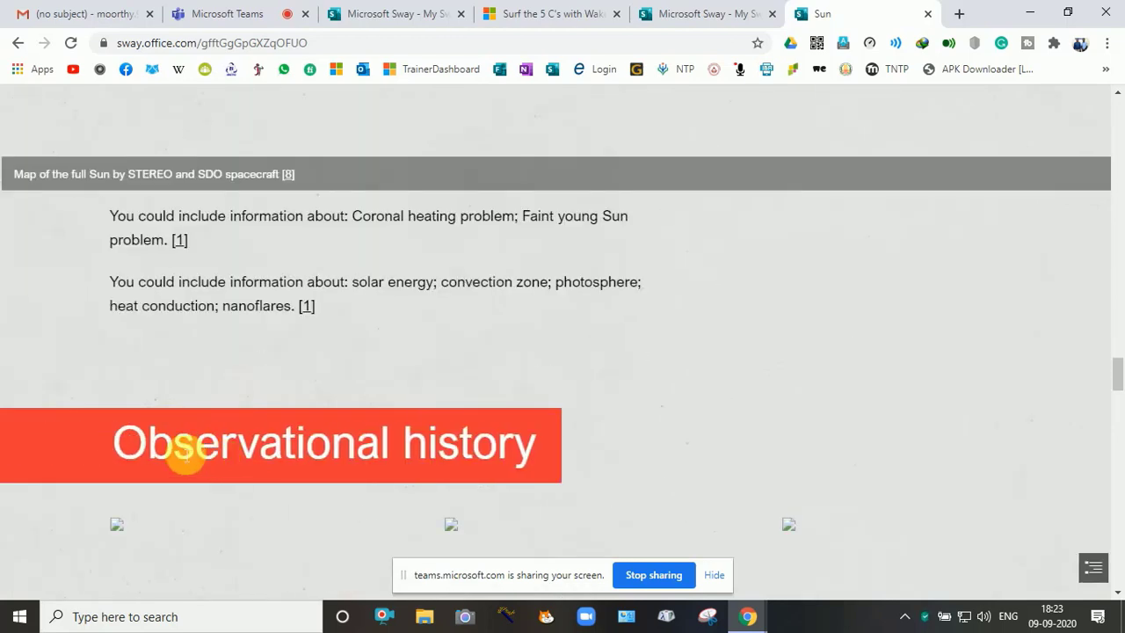
{"action": "scroll", "coordinate": [346, 341], "scroll_direction": "down", "scroll_amount": 3}
{"action": "scroll", "coordinate": [352, 344], "scroll_direction": "down", "scroll_amount": 2}
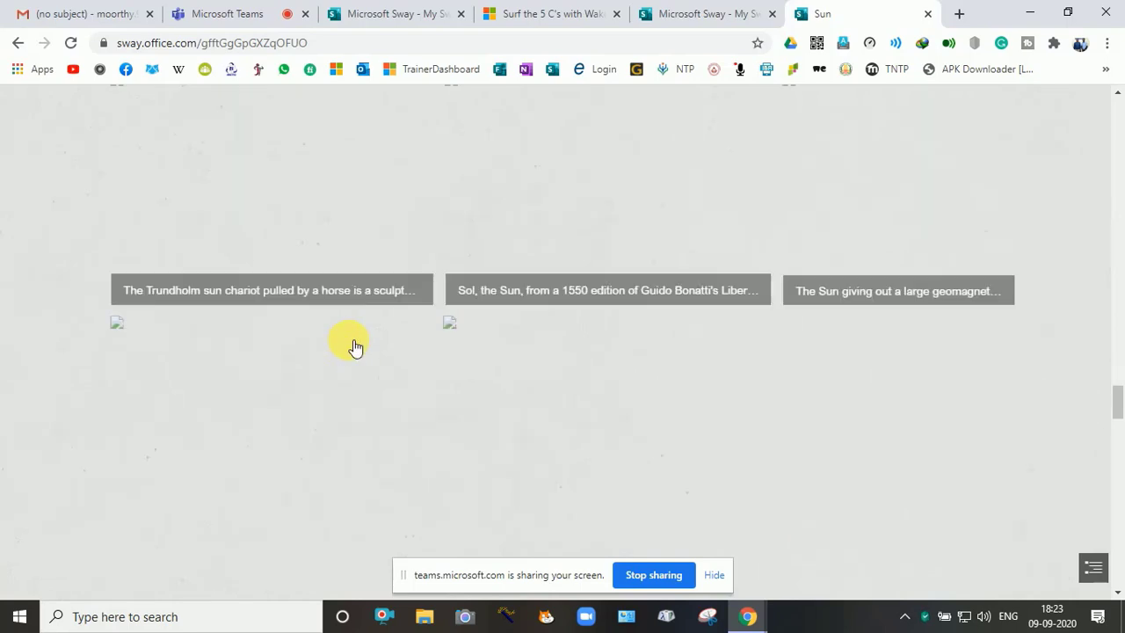
{"action": "scroll", "coordinate": [552, 450], "scroll_direction": "down", "scroll_amount": 3}
{"action": "scroll", "coordinate": [550, 447], "scroll_direction": "down", "scroll_amount": 2}
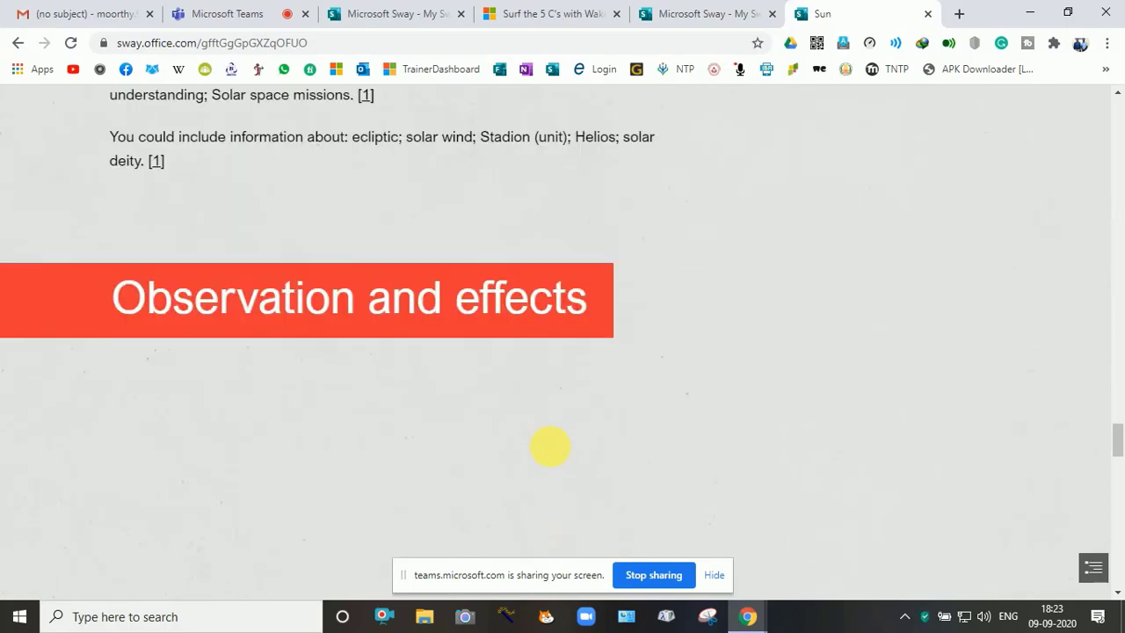
{"action": "scroll", "coordinate": [550, 448], "scroll_direction": "down", "scroll_amount": 5}
{"action": "scroll", "coordinate": [550, 448], "scroll_direction": "down", "scroll_amount": 5}
{"action": "scroll", "coordinate": [550, 448], "scroll_direction": "down", "scroll_amount": 5}
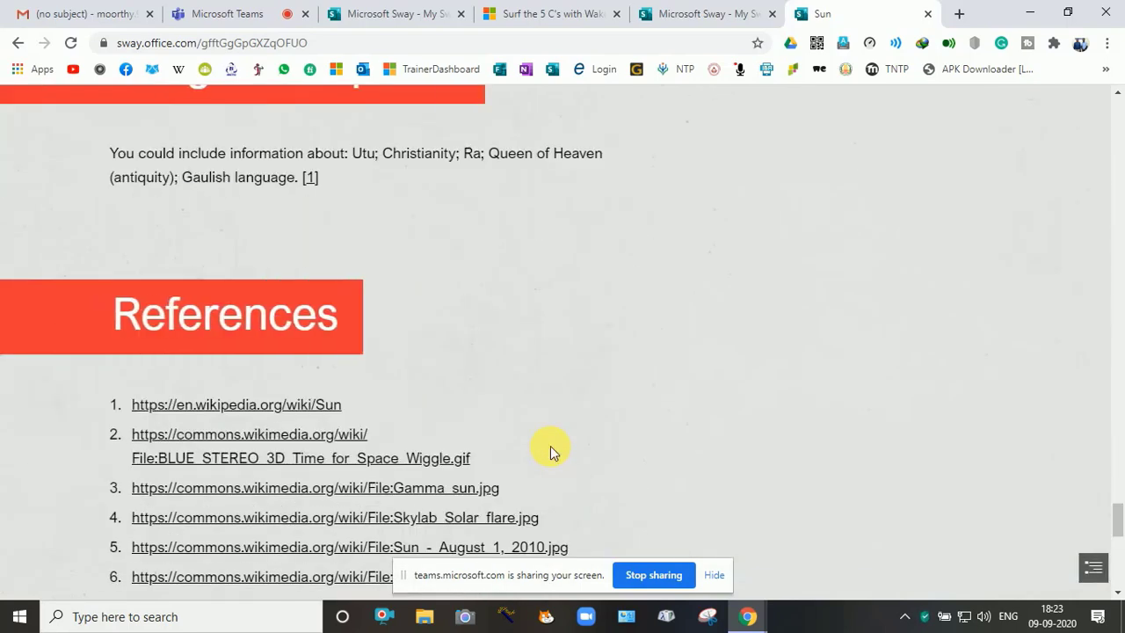
{"action": "scroll", "coordinate": [550, 445], "scroll_direction": "up", "scroll_amount": 5}
{"action": "scroll", "coordinate": [550, 445], "scroll_direction": "up", "scroll_amount": 5}
{"action": "scroll", "coordinate": [550, 446], "scroll_direction": "up", "scroll_amount": 5}
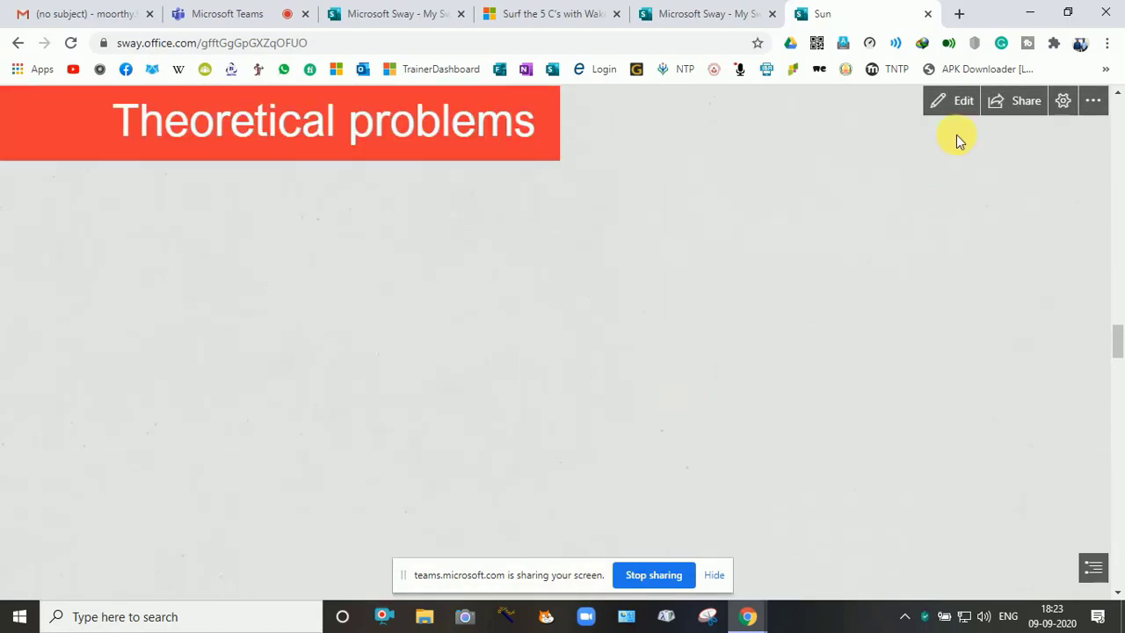
{"action": "left_click", "coordinate": [964, 104]}
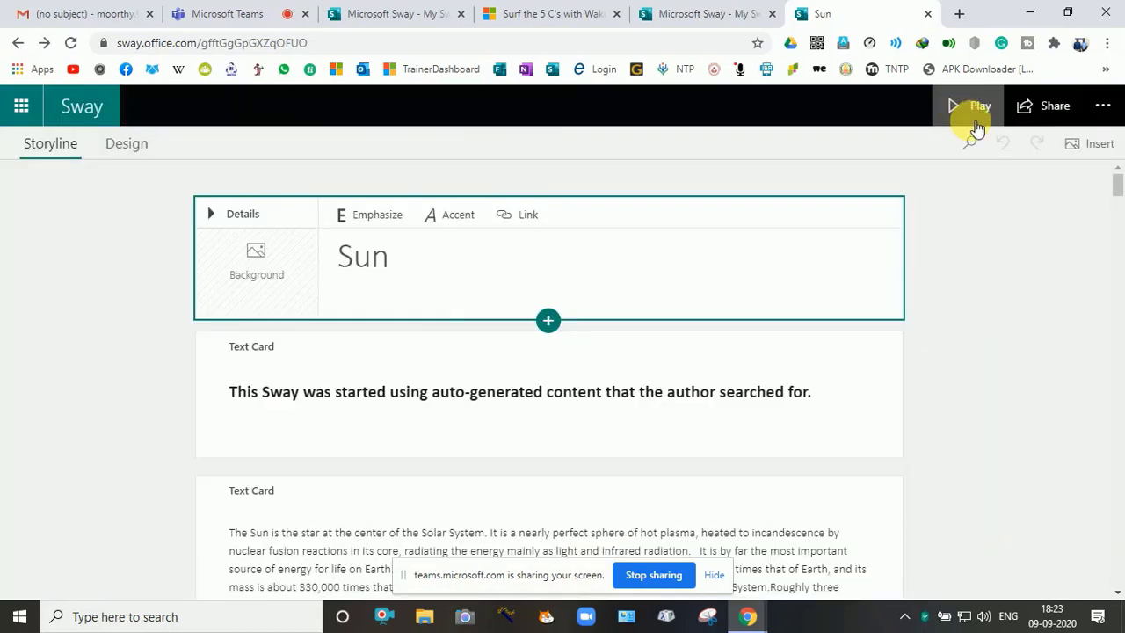
Step: Switch the Sun Sway to the Slides layout in the Design view
{"action": "left_click", "coordinate": [130, 147]}
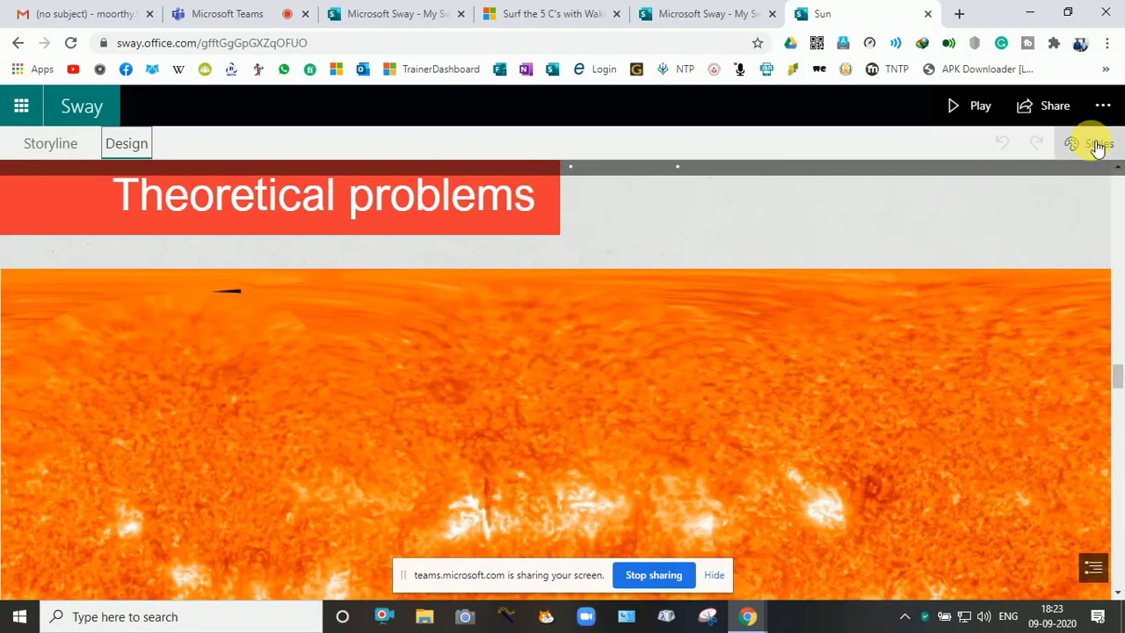
{"action": "left_click", "coordinate": [1096, 145]}
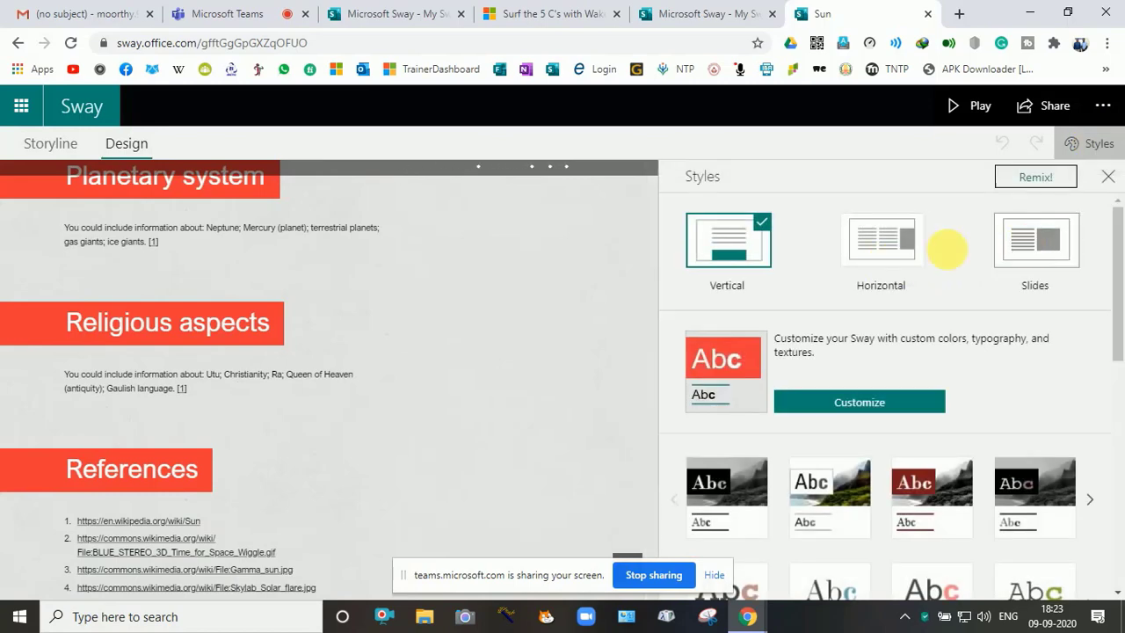
{"action": "left_click", "coordinate": [898, 242]}
{"action": "left_click", "coordinate": [1021, 251]}
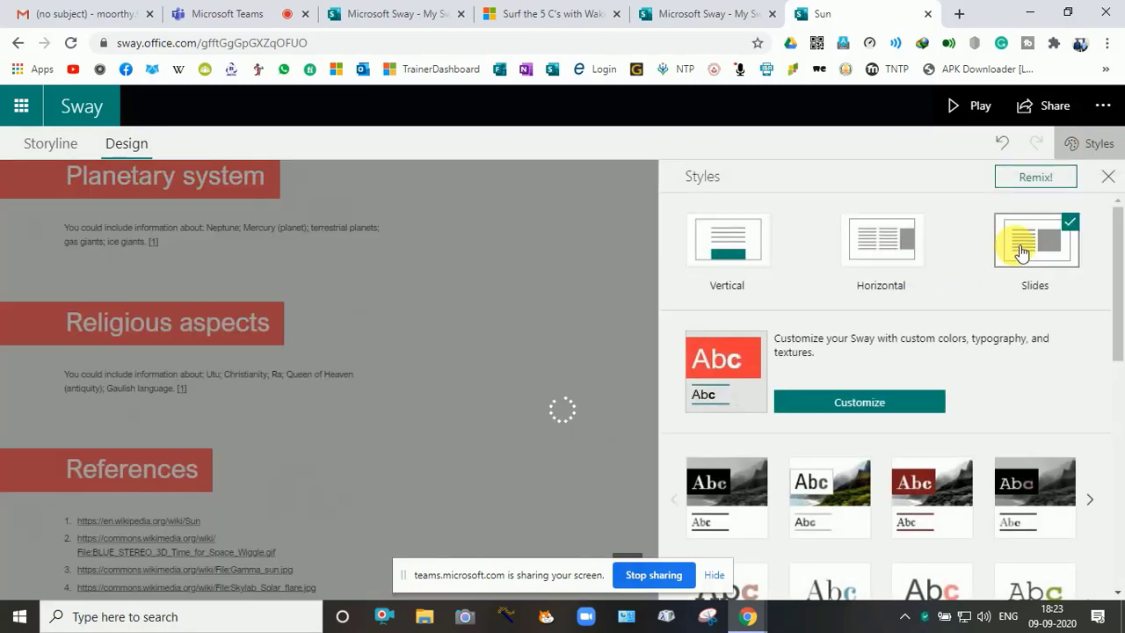
Step: Apply the Style 5, Variation 1 textured design theme
{"action": "scroll", "coordinate": [847, 378], "scroll_direction": "down", "scroll_amount": 3}
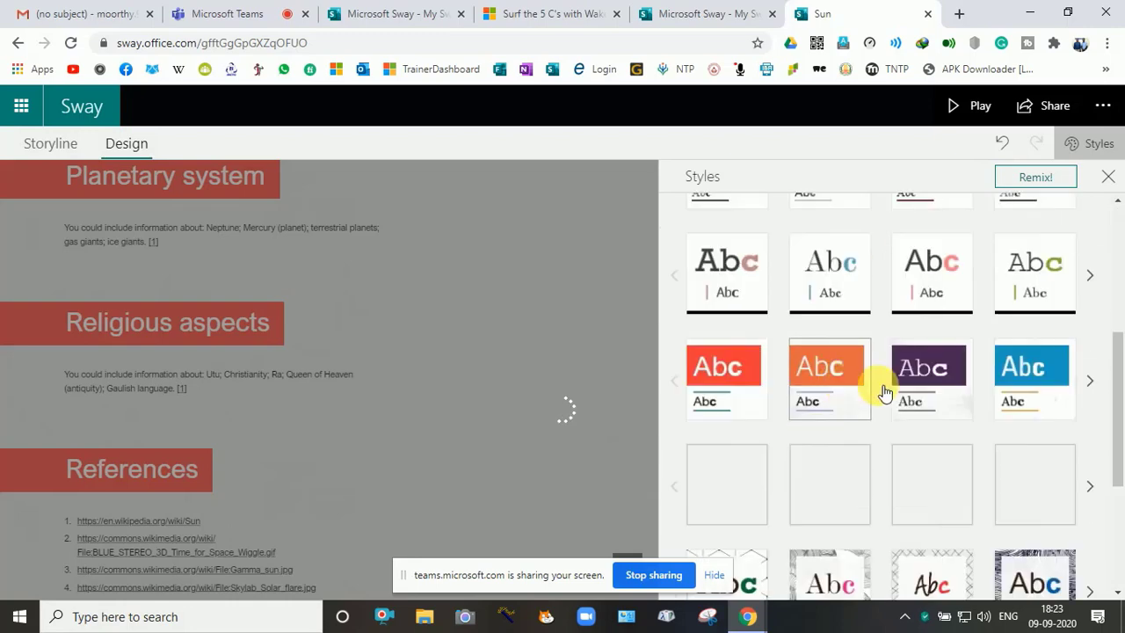
{"action": "scroll", "coordinate": [834, 330], "scroll_direction": "down", "scroll_amount": 3}
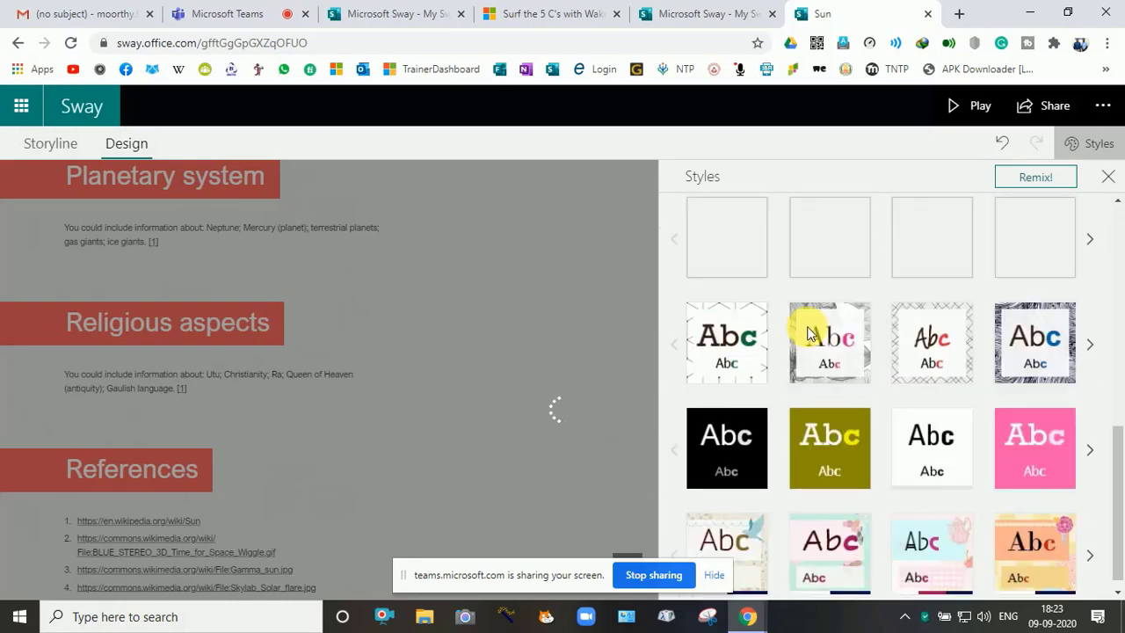
{"action": "left_click", "coordinate": [742, 360]}
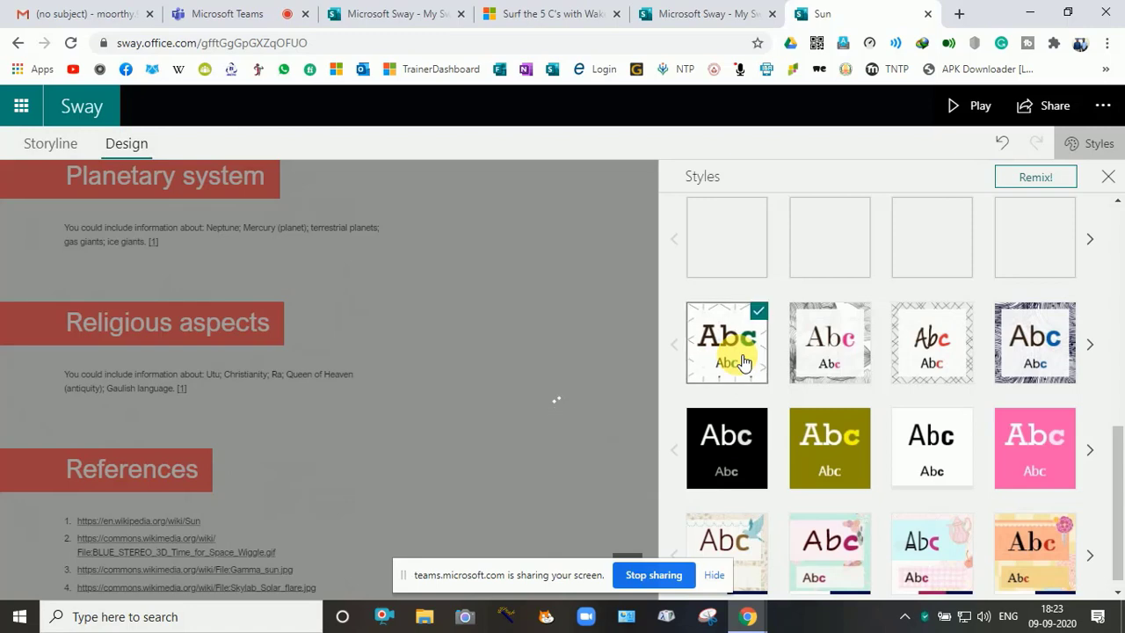
{"action": "scroll", "coordinate": [933, 327], "scroll_direction": "down", "scroll_amount": 1}
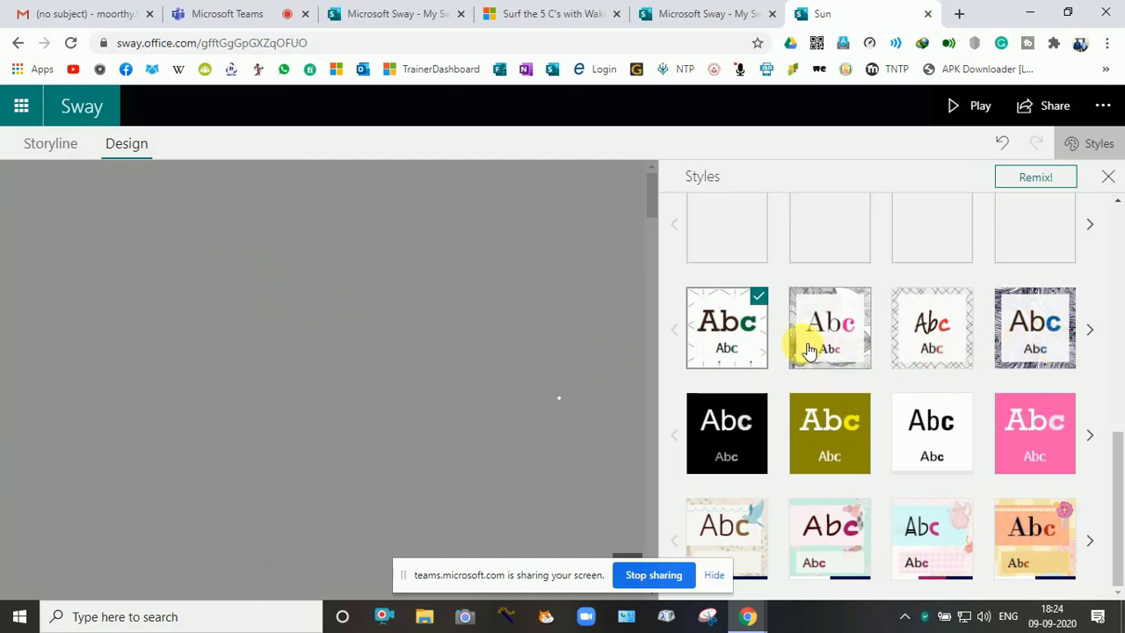
Step: Return the Styles pane to the top, showing the serif 'Sun' title on hexagon background
{"action": "scroll", "coordinate": [817, 339], "scroll_direction": "up", "scroll_amount": 5}
{"action": "scroll", "coordinate": [742, 309], "scroll_direction": "up", "scroll_amount": 3}
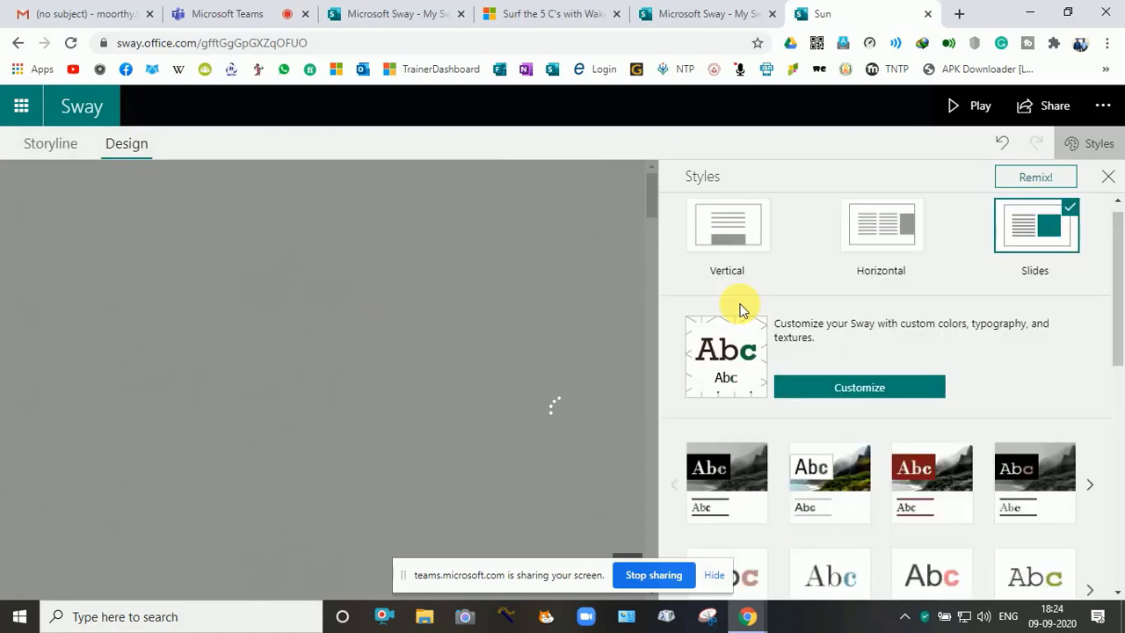
{"action": "scroll", "coordinate": [768, 428], "scroll_direction": "down", "scroll_amount": 3}
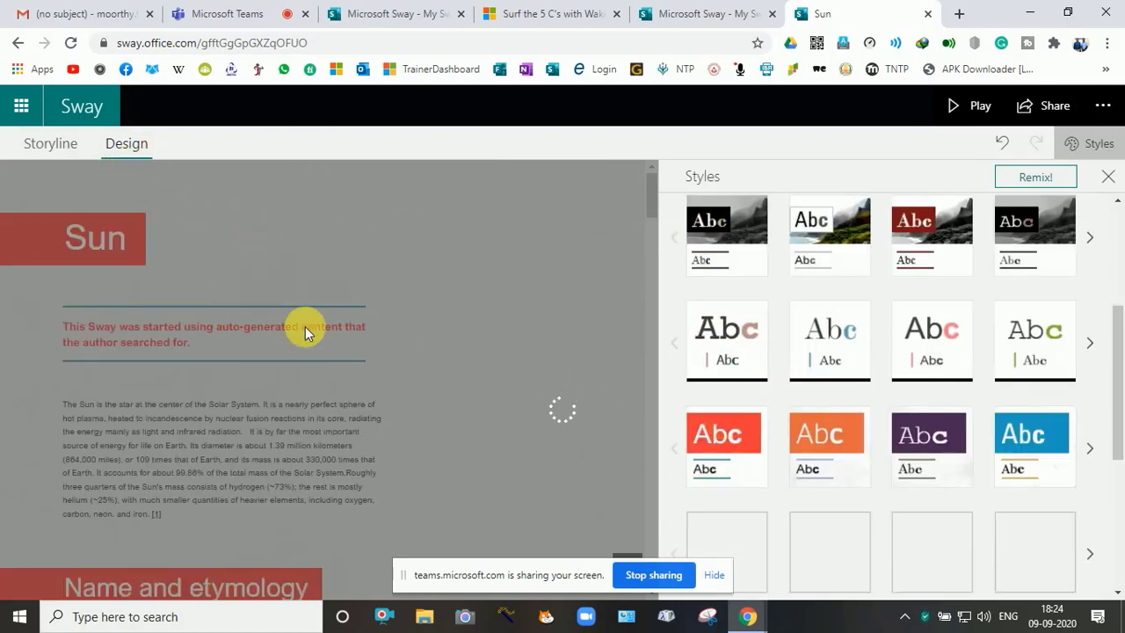
{"action": "left_click", "coordinate": [723, 369]}
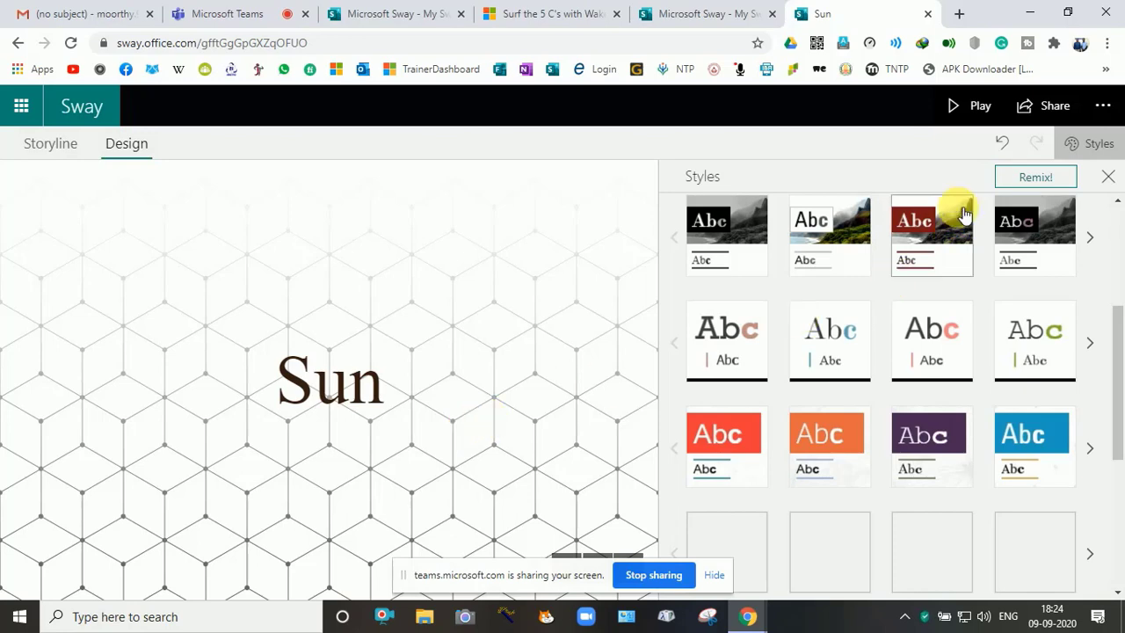
{"action": "scroll", "coordinate": [773, 386], "scroll_direction": "up", "scroll_amount": 3}
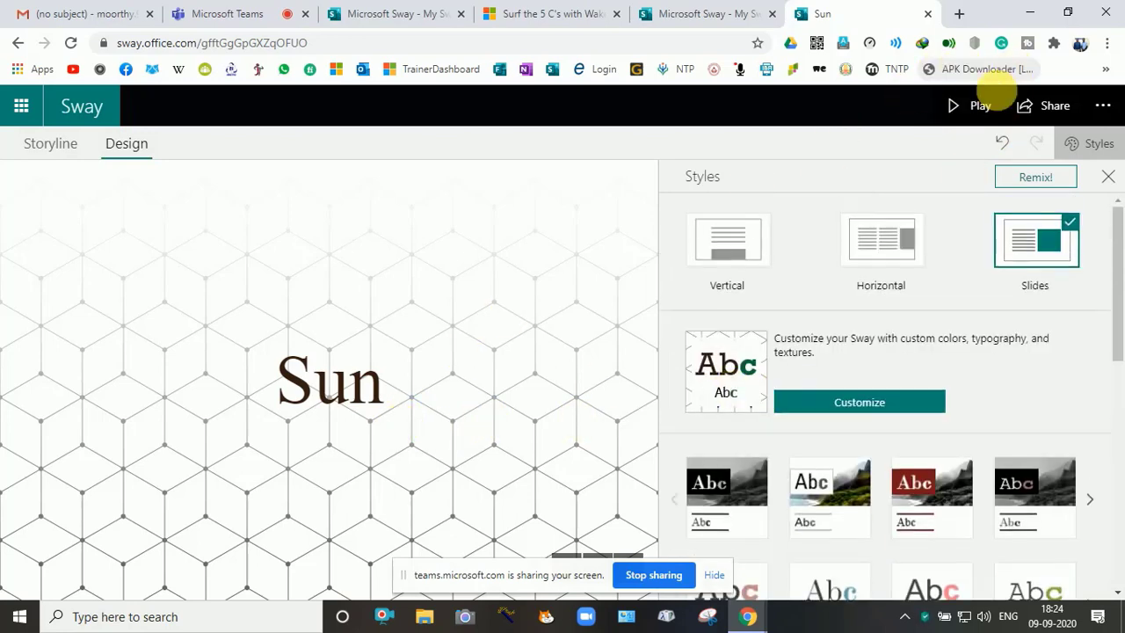
Step: Play the Sun Sway through Name and etymology, General characteristics and Sunlight to Composition
{"action": "left_click", "coordinate": [967, 120]}
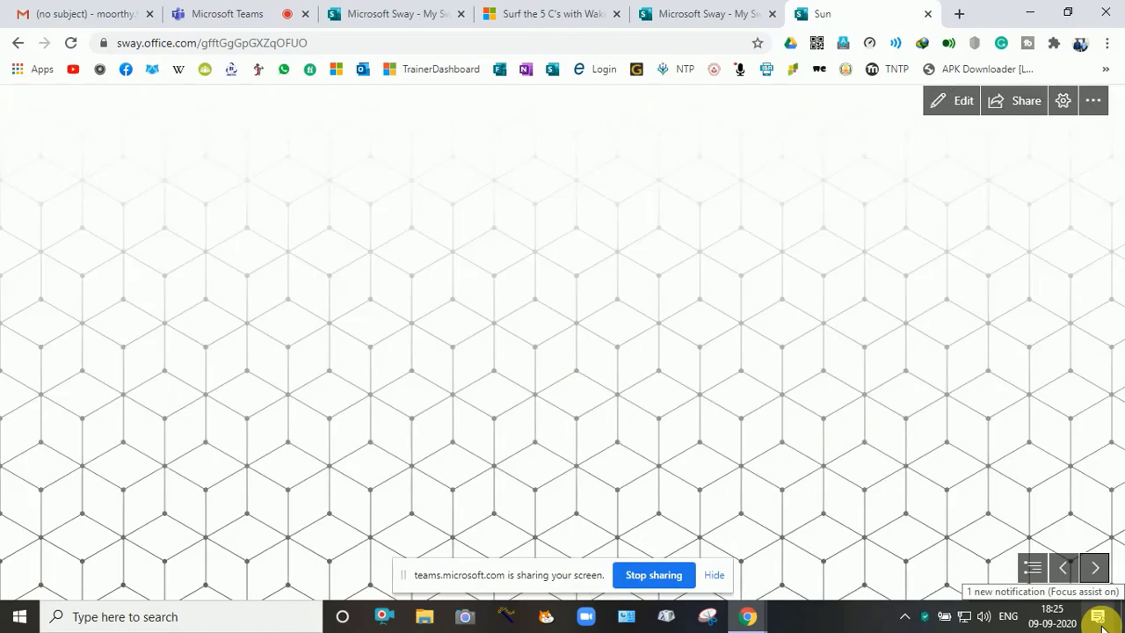
{"action": "left_click", "coordinate": [1096, 570]}
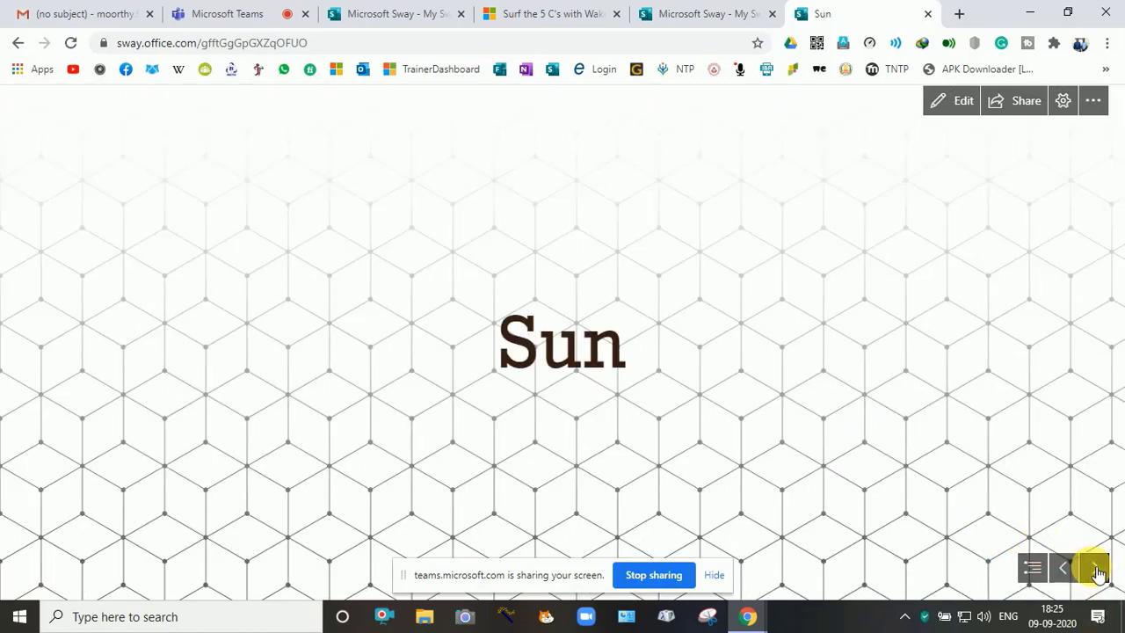
{"action": "left_click", "coordinate": [1096, 570]}
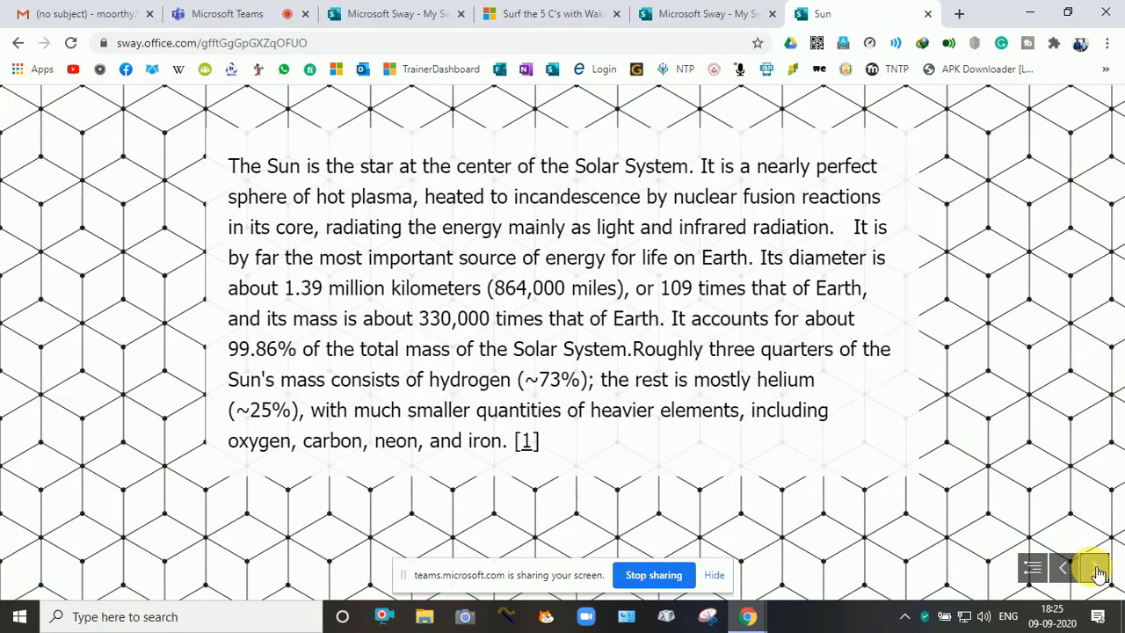
{"action": "left_click", "coordinate": [1096, 570]}
{"action": "left_click", "coordinate": [1096, 569]}
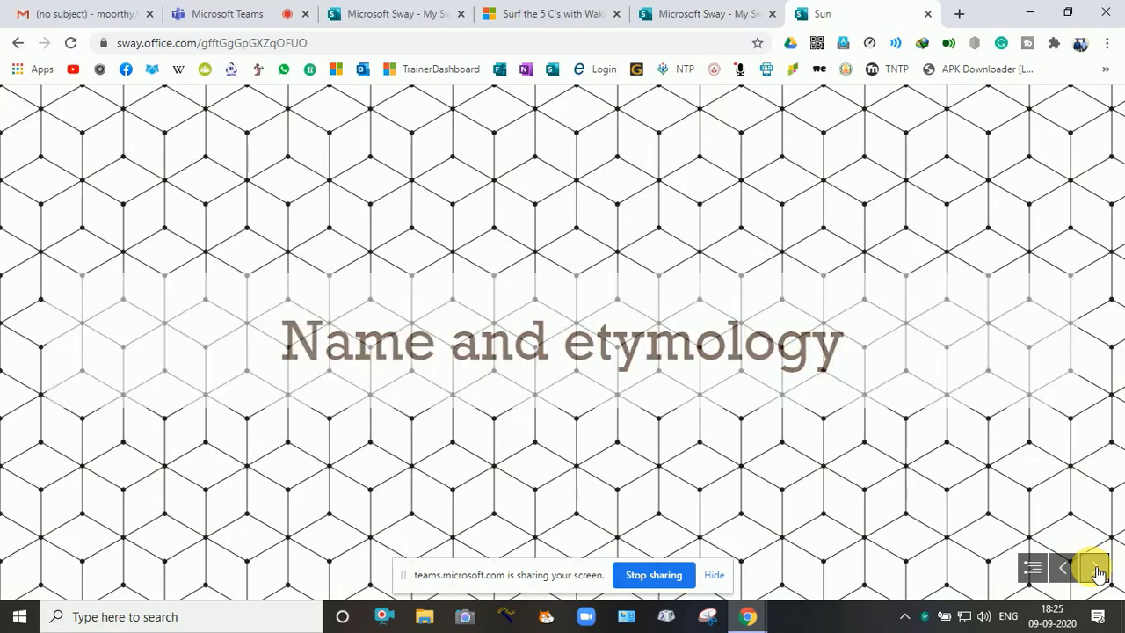
{"action": "left_click", "coordinate": [1096, 569]}
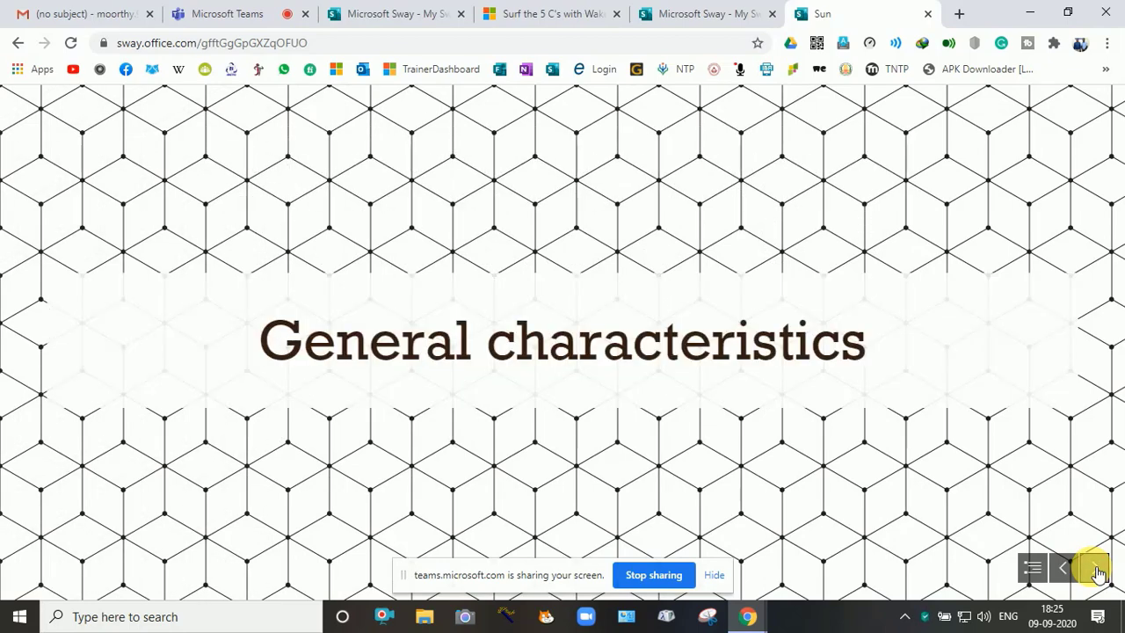
{"action": "left_click", "coordinate": [1097, 569]}
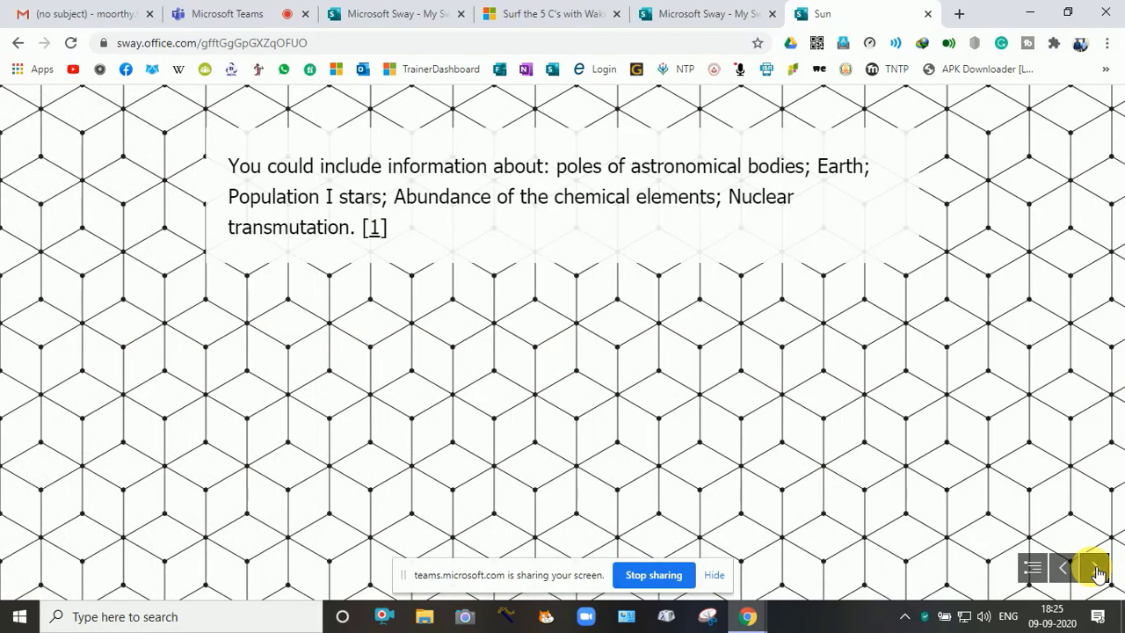
{"action": "left_click", "coordinate": [1097, 569]}
{"action": "left_click", "coordinate": [1096, 569]}
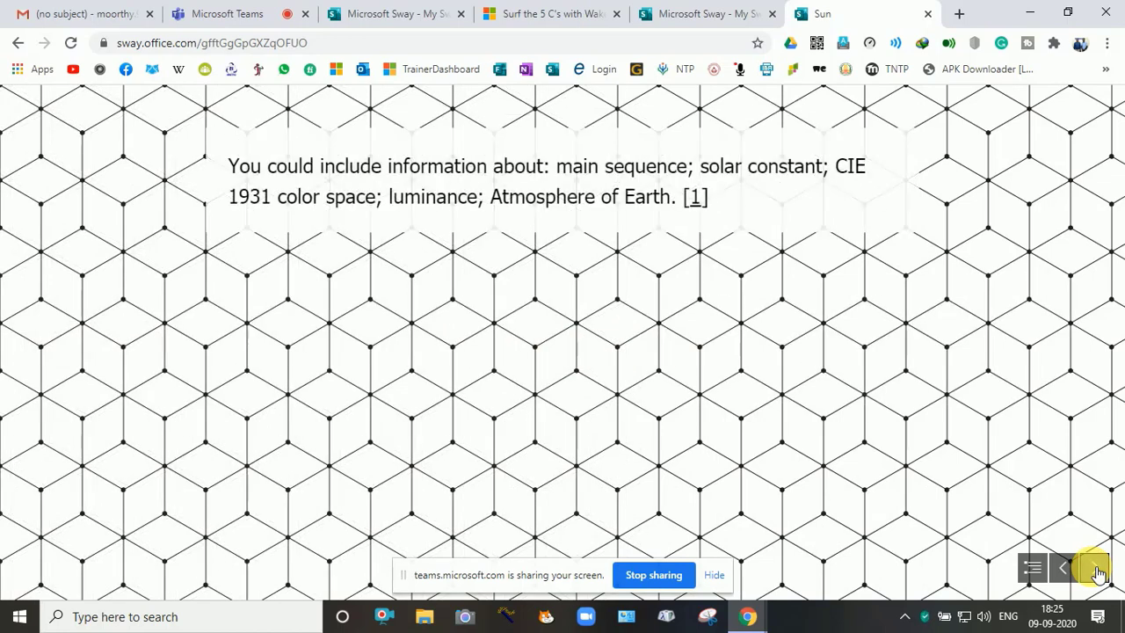
{"action": "left_click", "coordinate": [1096, 569]}
Step: Advance past the image cards and Structure and fusion to the Magnetic activity gallery
{"action": "left_click", "coordinate": [1096, 569]}
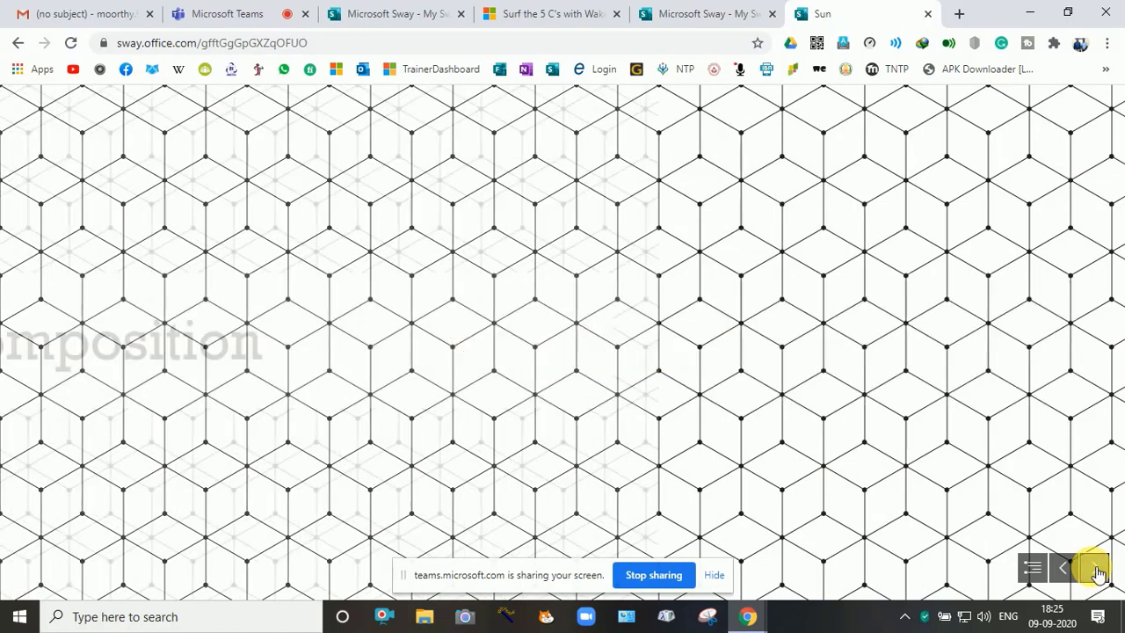
{"action": "left_click", "coordinate": [1097, 569]}
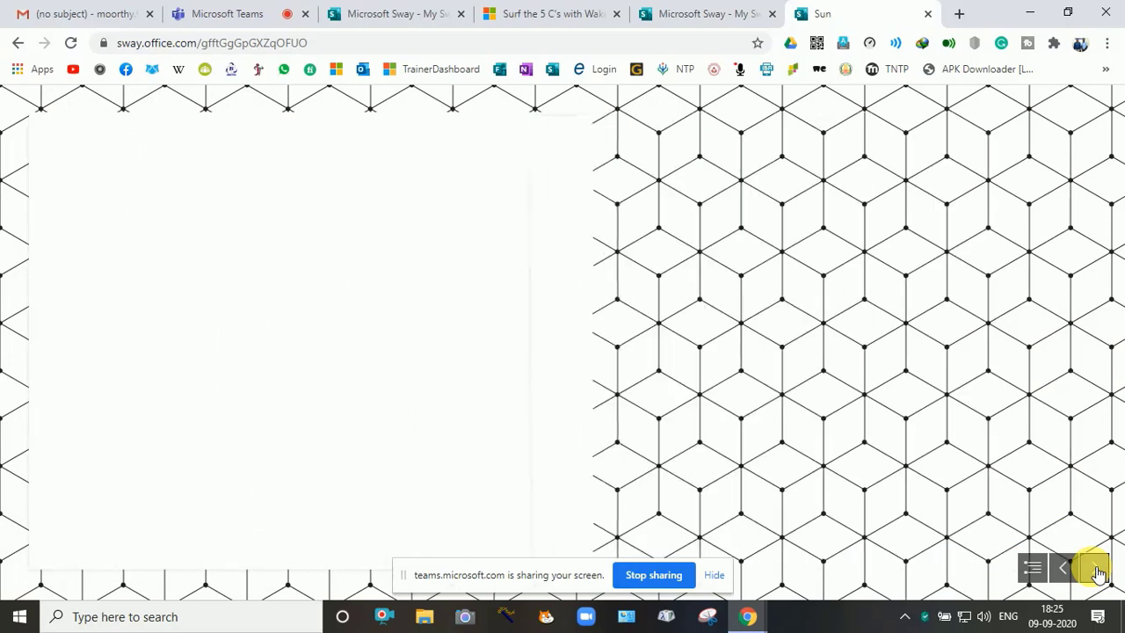
{"action": "left_click", "coordinate": [1096, 569]}
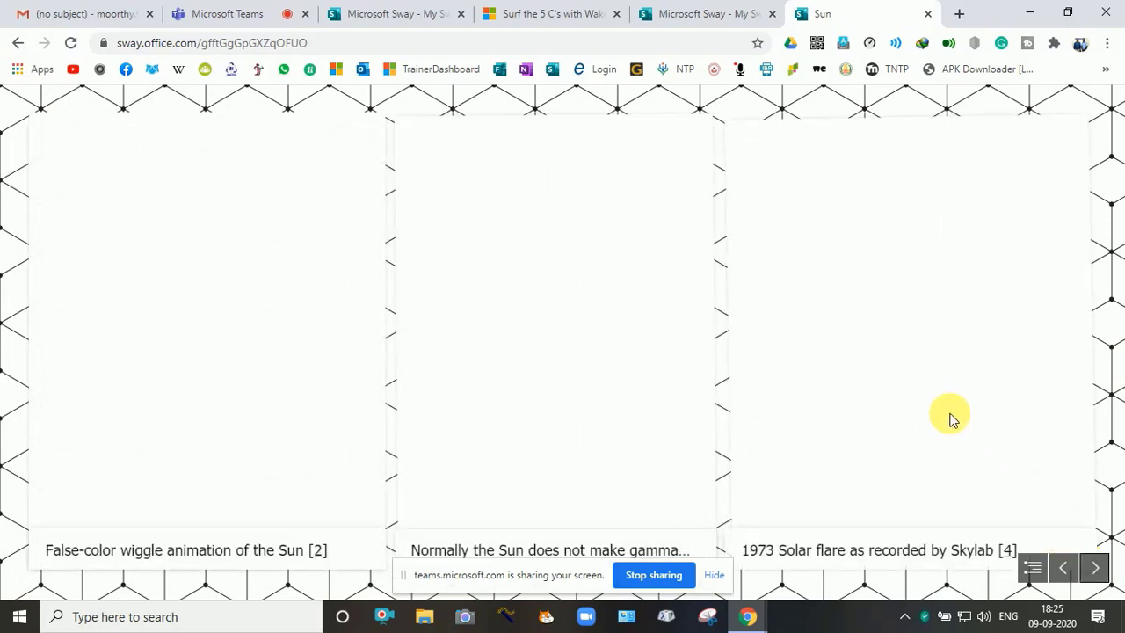
{"action": "left_click", "coordinate": [1097, 569]}
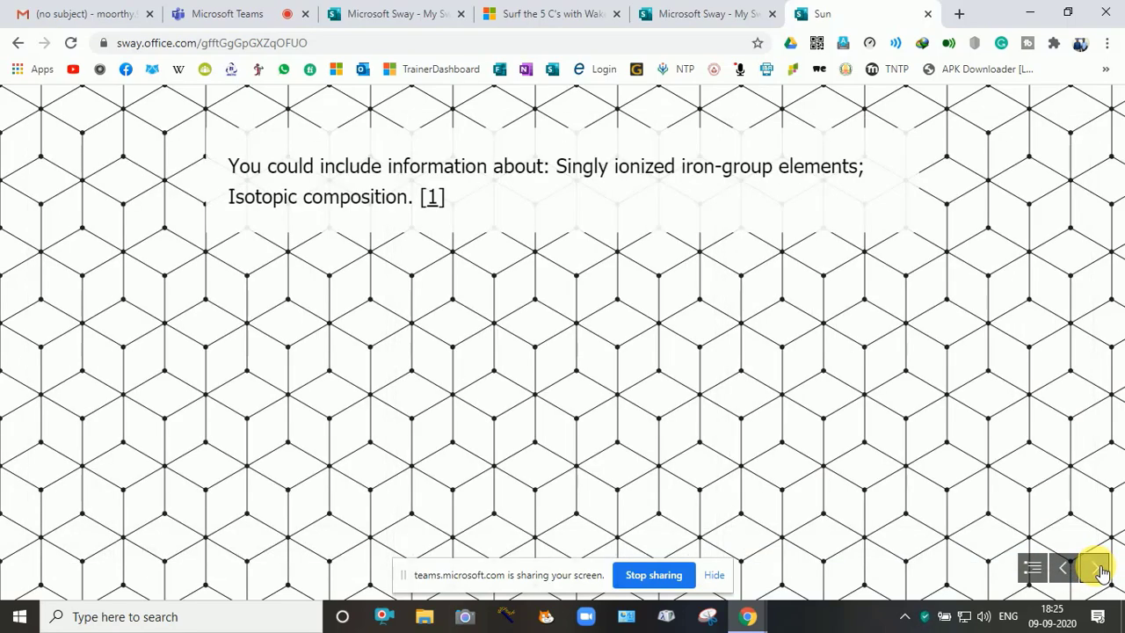
{"action": "left_click", "coordinate": [1097, 570]}
{"action": "left_click", "coordinate": [1098, 570]}
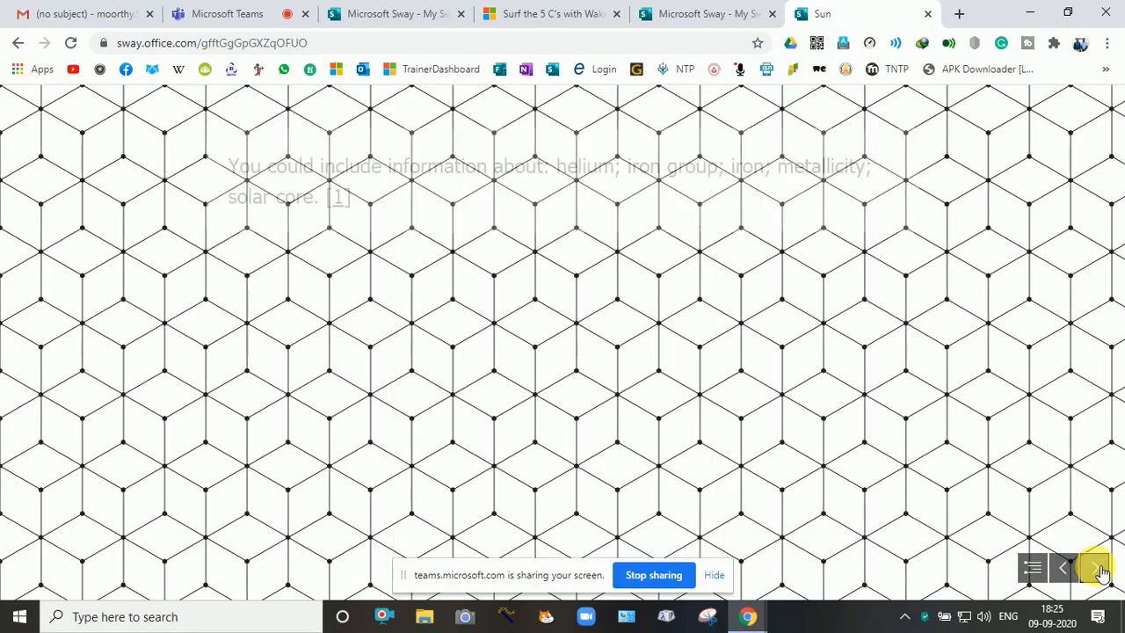
{"action": "left_click", "coordinate": [1098, 569]}
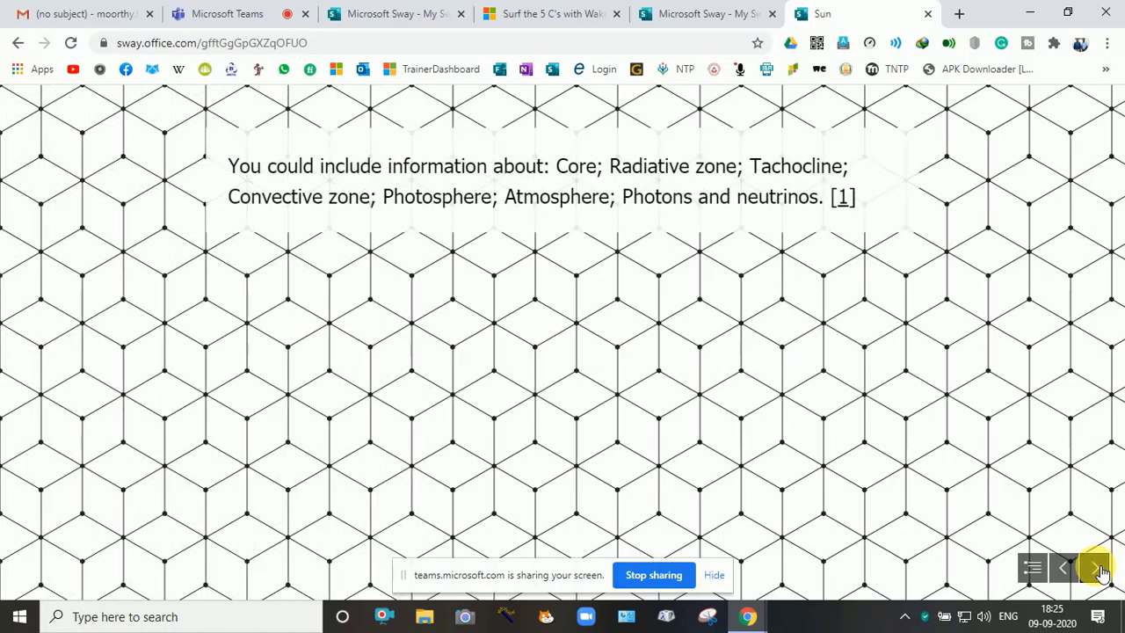
{"action": "left_click", "coordinate": [1098, 569]}
{"action": "left_click", "coordinate": [1098, 569]}
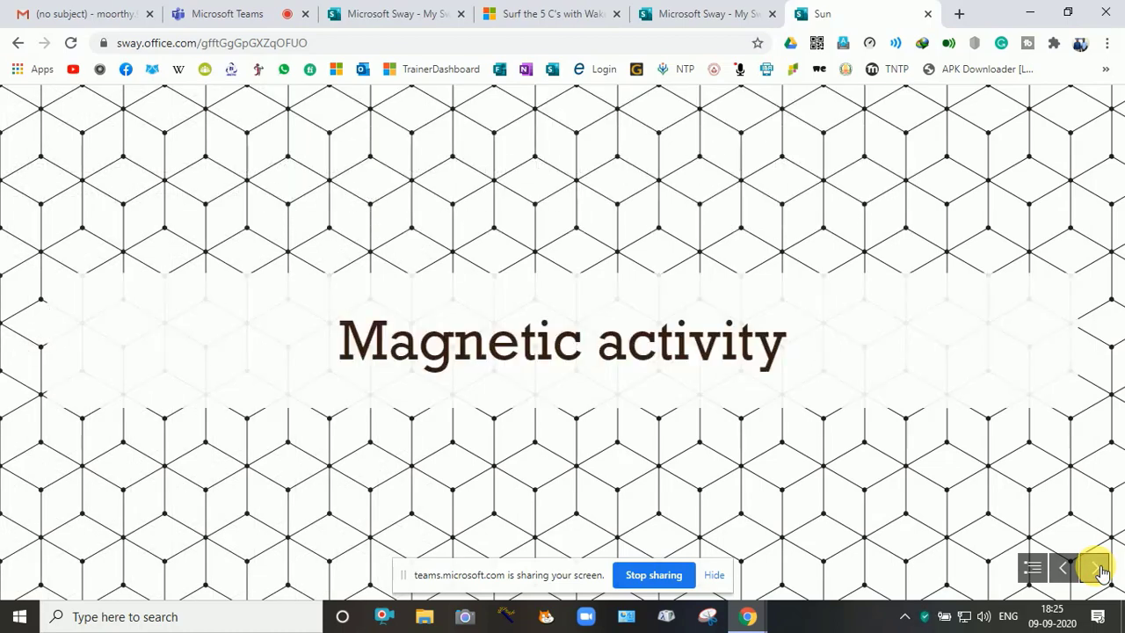
{"action": "left_click", "coordinate": [1098, 570]}
{"action": "left_click", "coordinate": [1098, 569]}
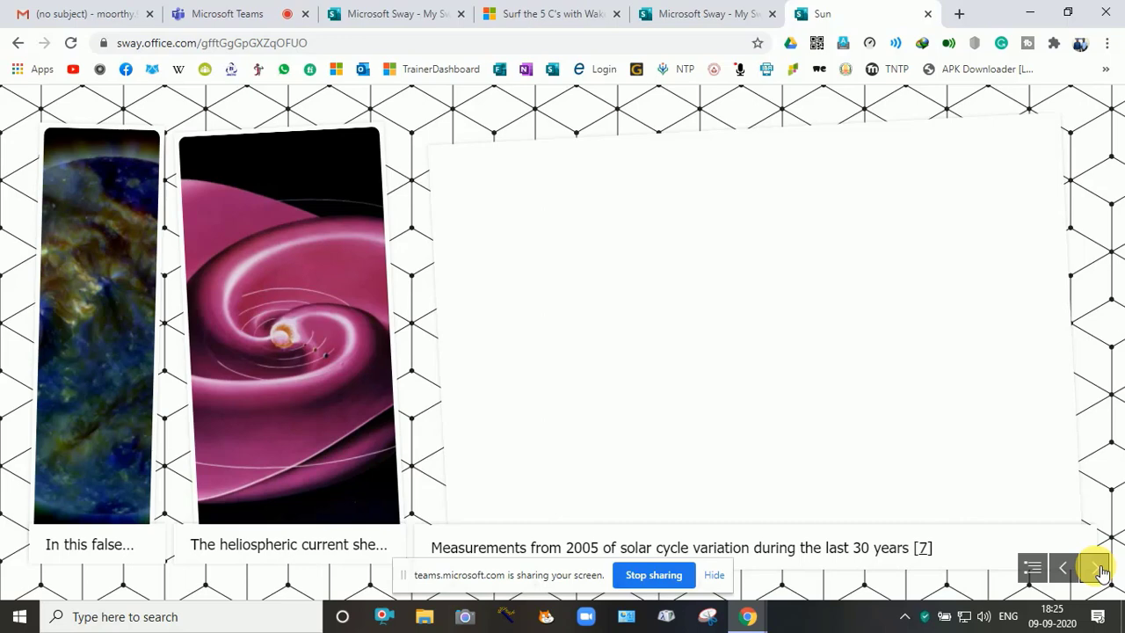
Step: Advance through Life phases, Motion and location, Theoretical problems and Observational history slides
{"action": "left_click", "coordinate": [1101, 571]}
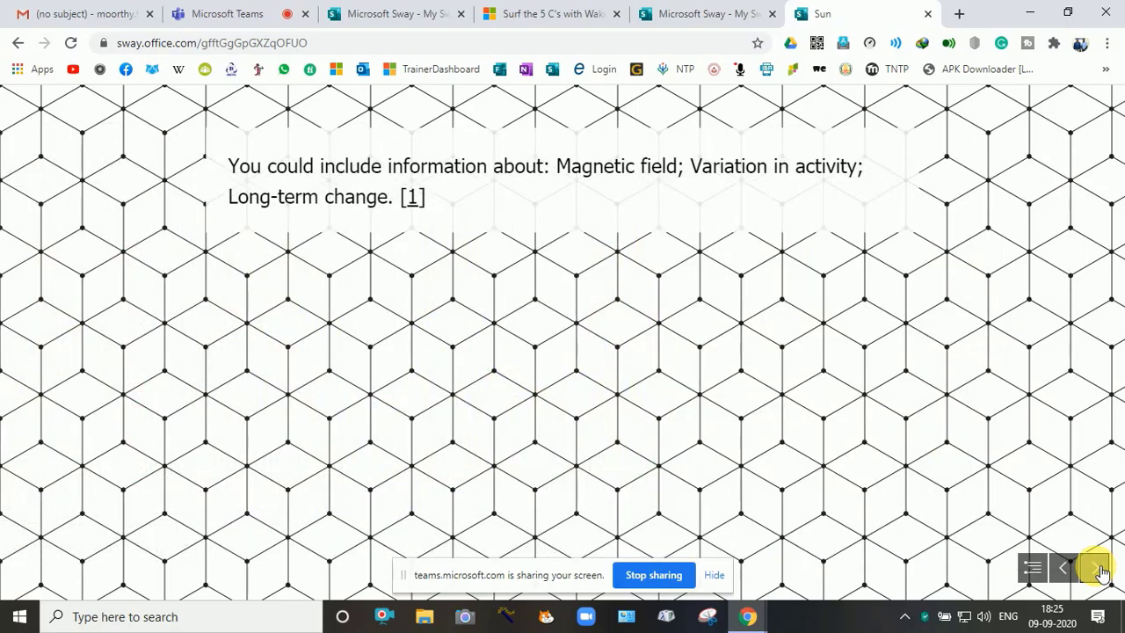
{"action": "left_click", "coordinate": [1101, 572]}
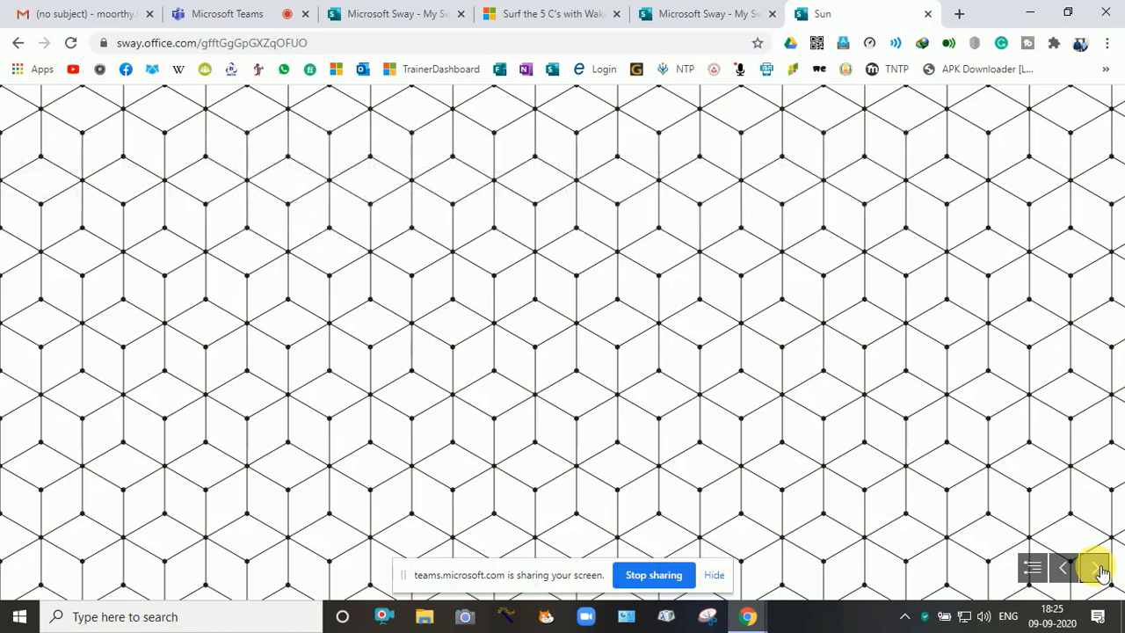
{"action": "left_click", "coordinate": [1101, 571]}
{"action": "left_click", "coordinate": [1101, 571]}
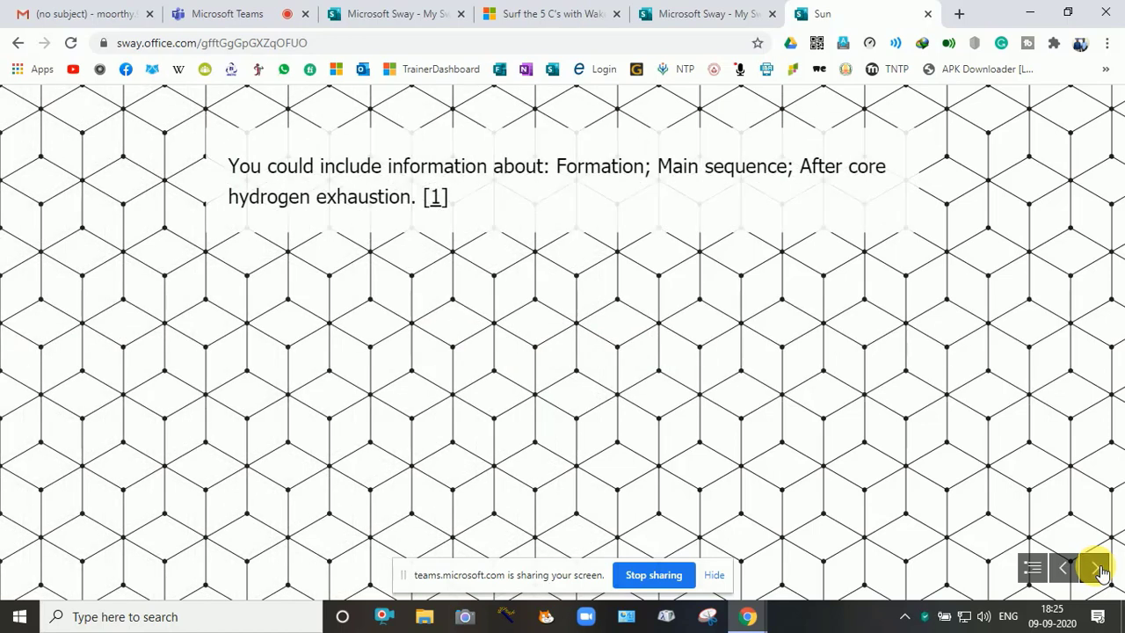
{"action": "left_click", "coordinate": [1101, 572]}
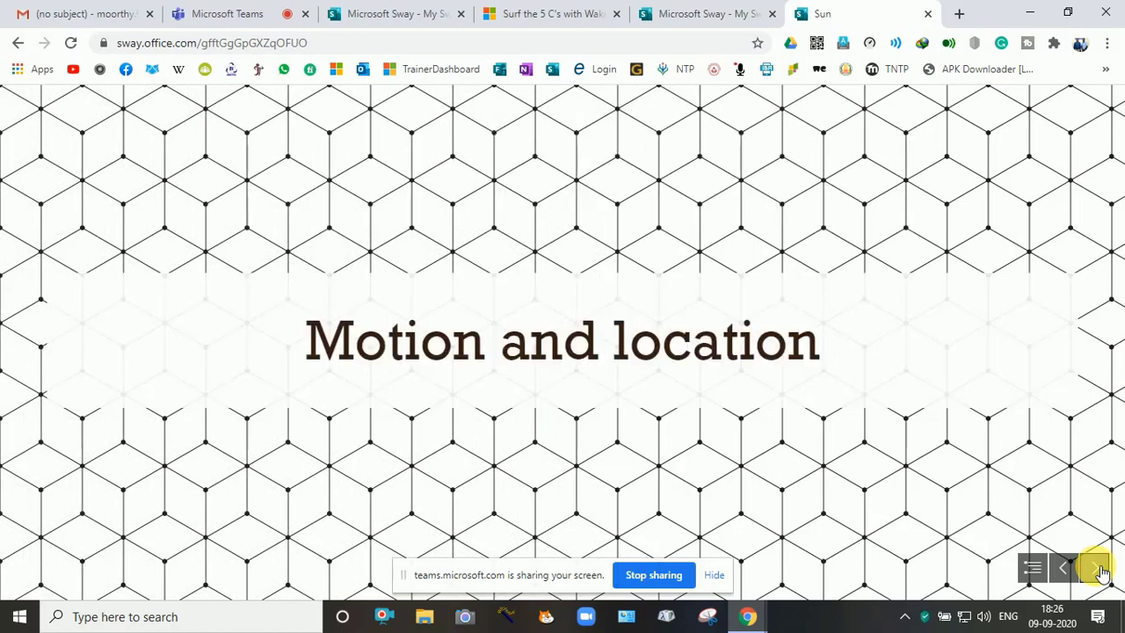
{"action": "left_click", "coordinate": [1101, 571]}
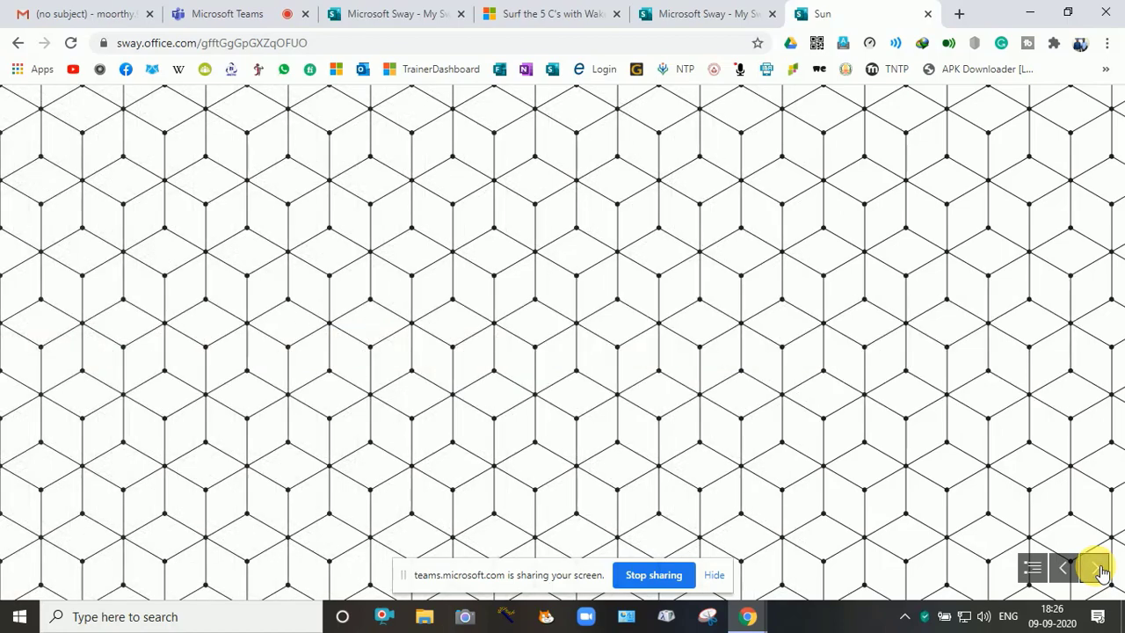
{"action": "left_click", "coordinate": [1101, 571]}
{"action": "left_click", "coordinate": [1100, 571]}
{"action": "left_click", "coordinate": [1101, 571]}
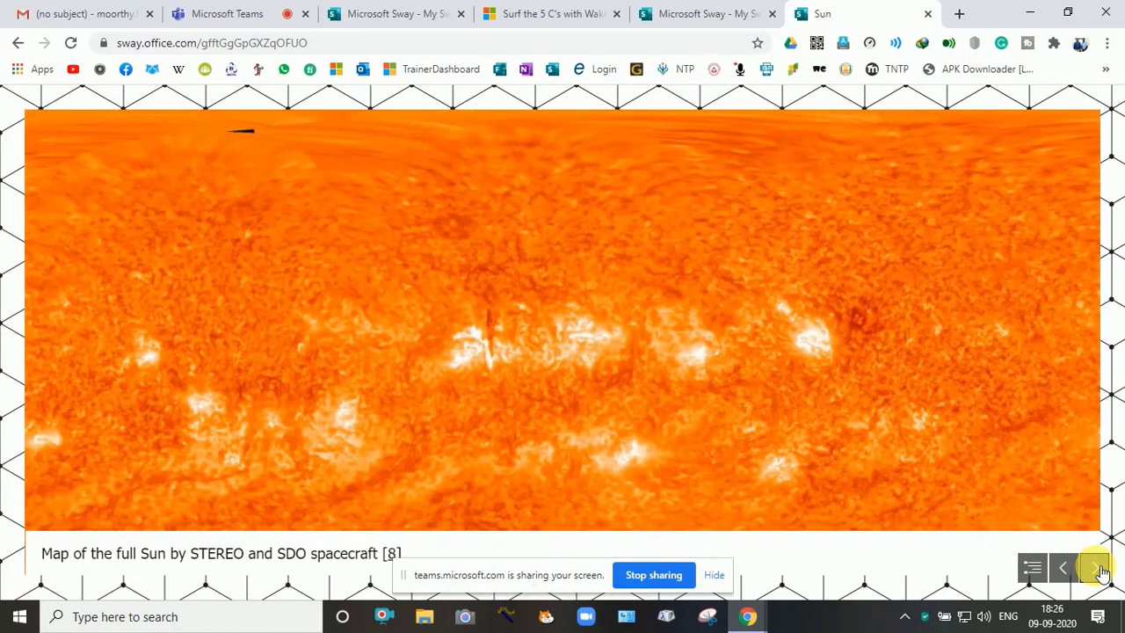
{"action": "left_click", "coordinate": [1101, 571]}
{"action": "left_click", "coordinate": [1101, 571]}
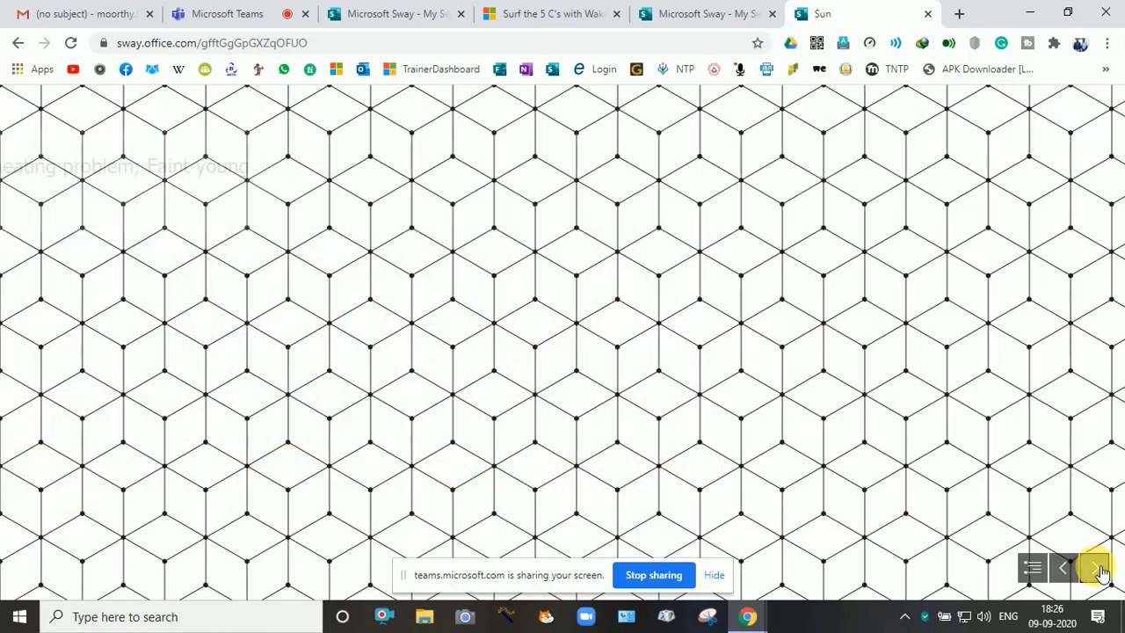
{"action": "left_click", "coordinate": [1101, 572]}
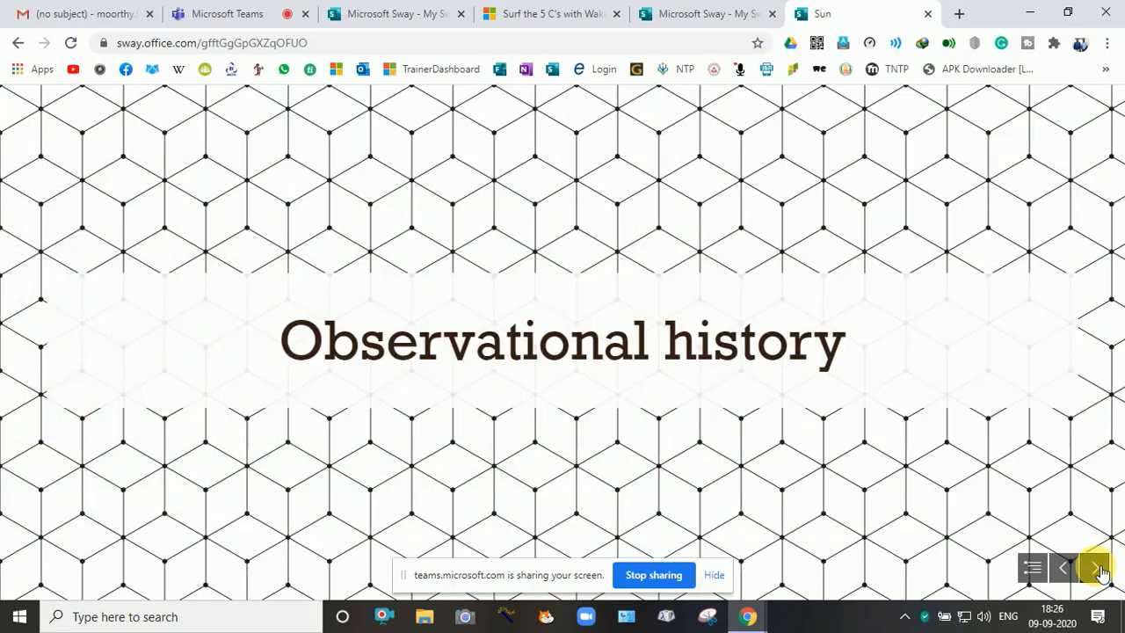
{"action": "left_click", "coordinate": [1101, 571]}
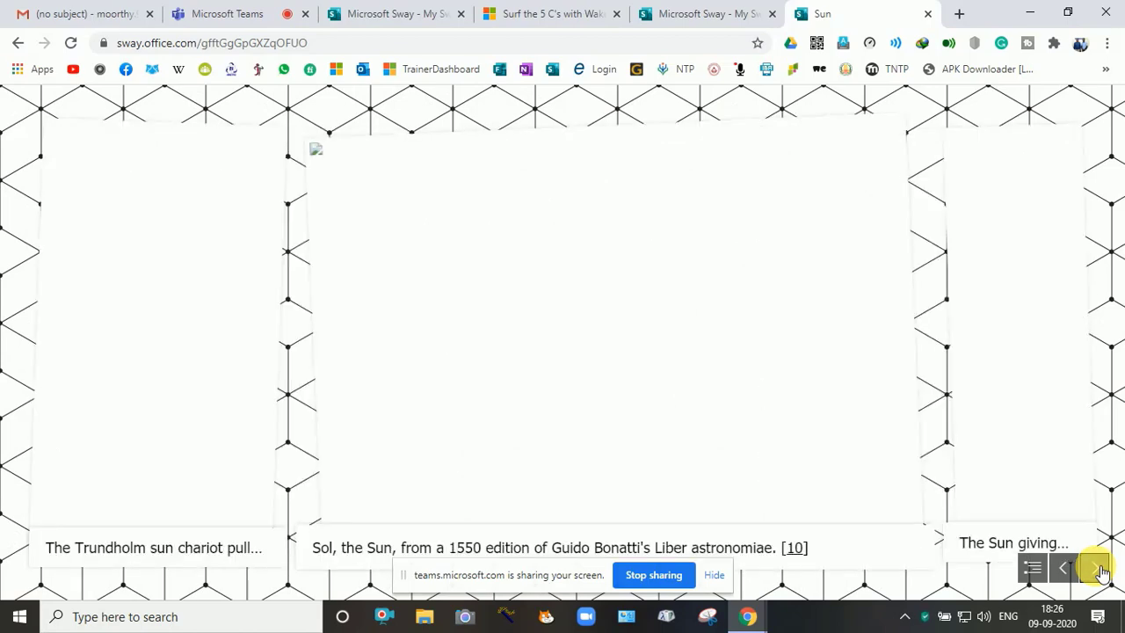
{"action": "left_click", "coordinate": [1101, 571]}
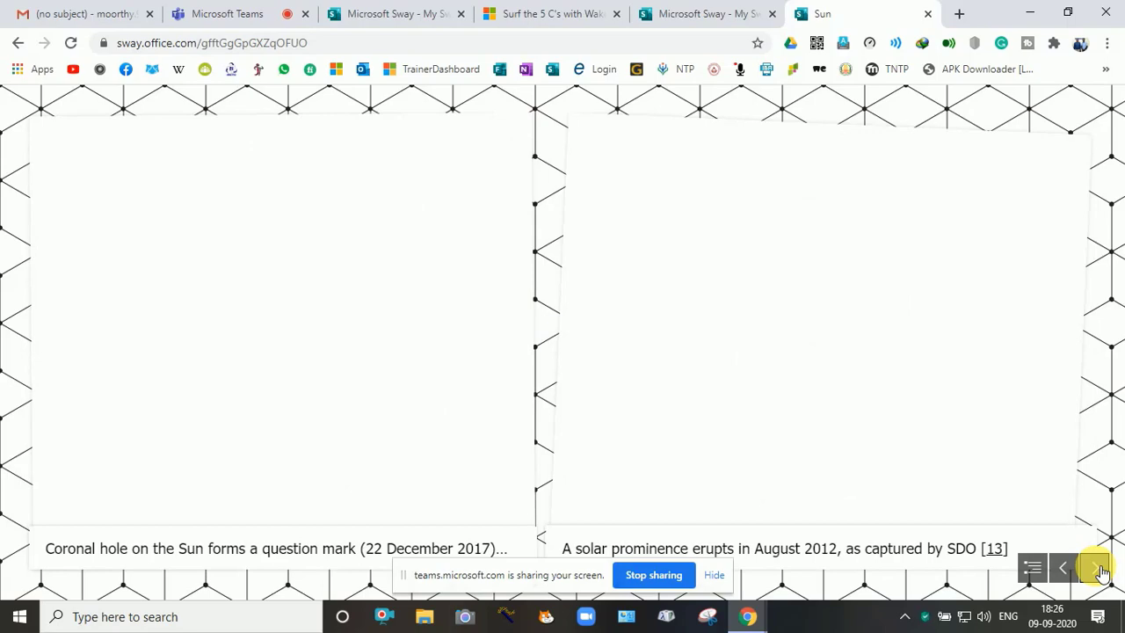
Step: Continue through Observation and effects, Planetary system, Religious aspects and References to the end page
{"action": "left_click", "coordinate": [1101, 571]}
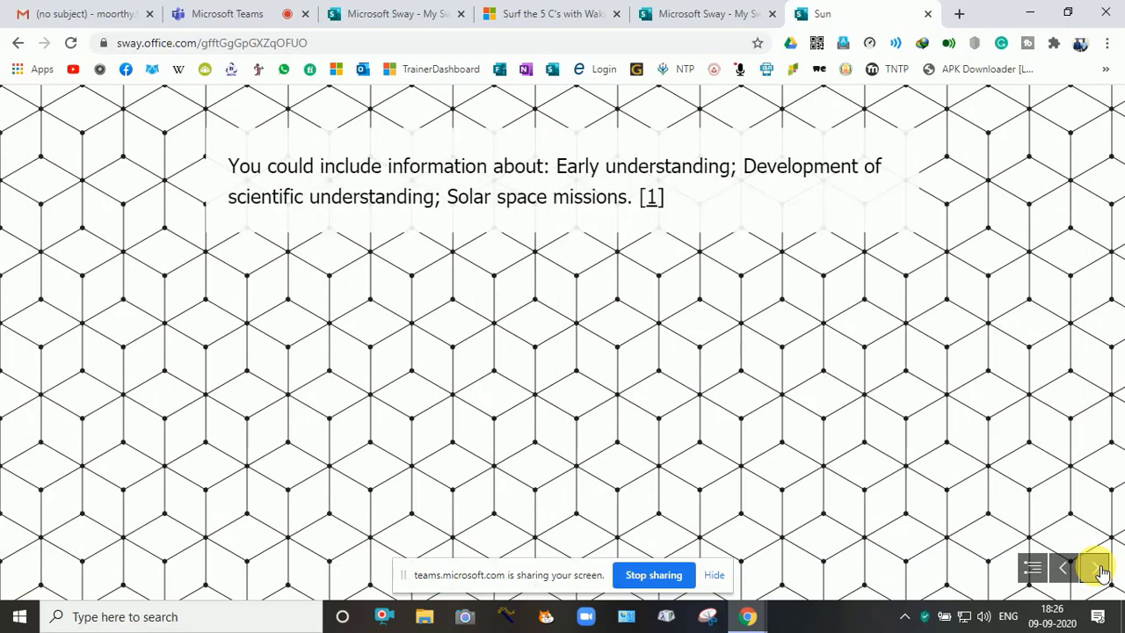
{"action": "left_click", "coordinate": [1101, 571]}
{"action": "left_click", "coordinate": [1100, 571]}
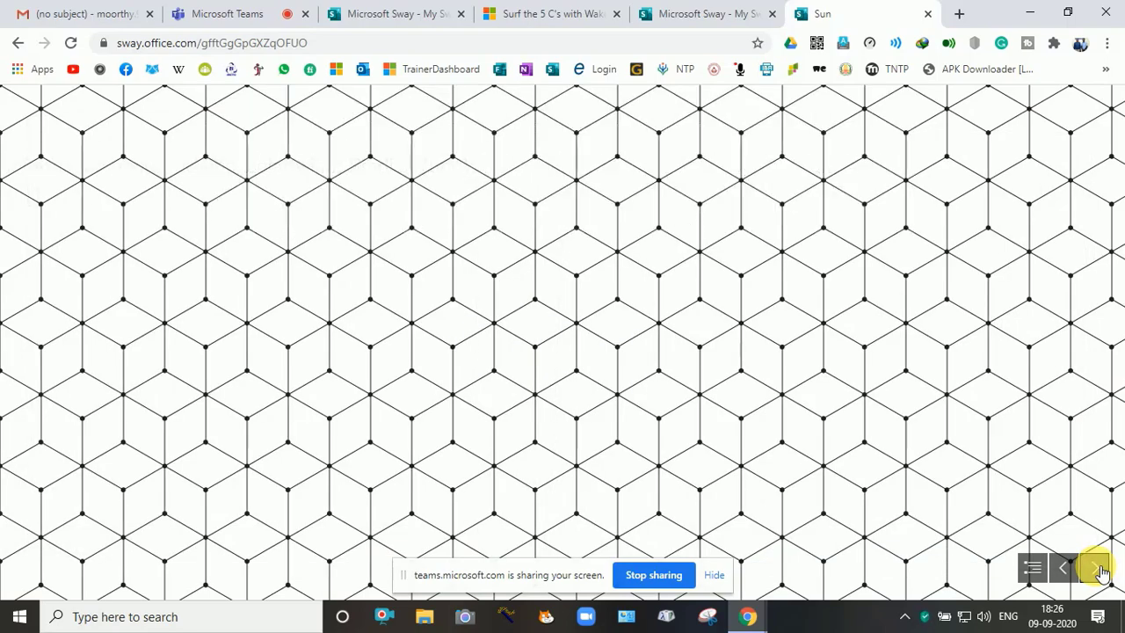
{"action": "left_click", "coordinate": [1100, 571]}
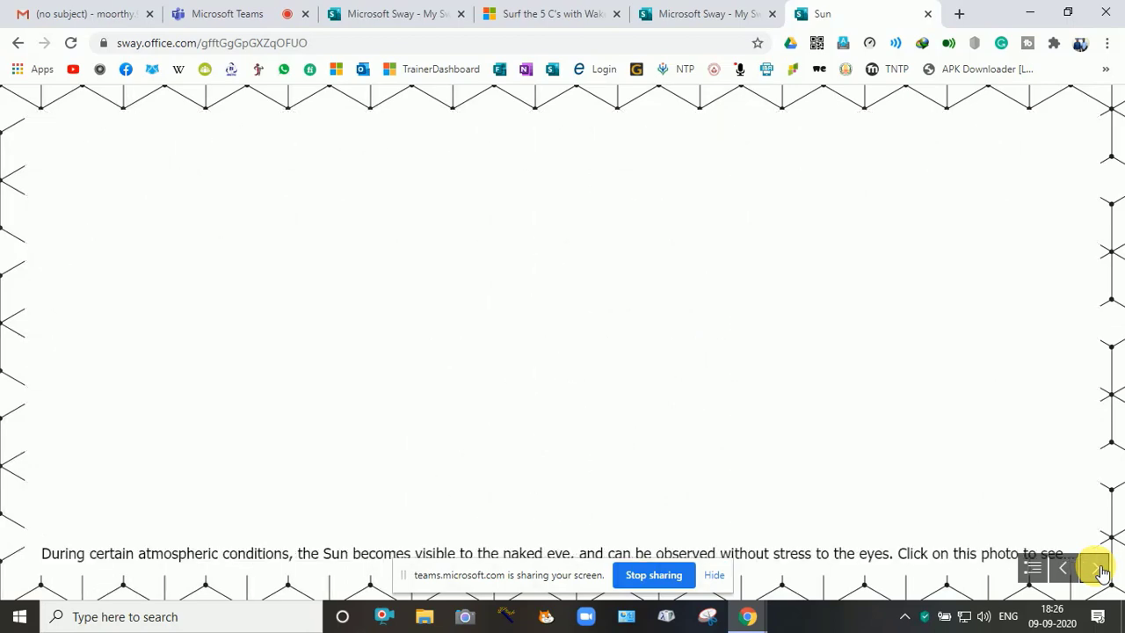
{"action": "left_click", "coordinate": [1100, 571]}
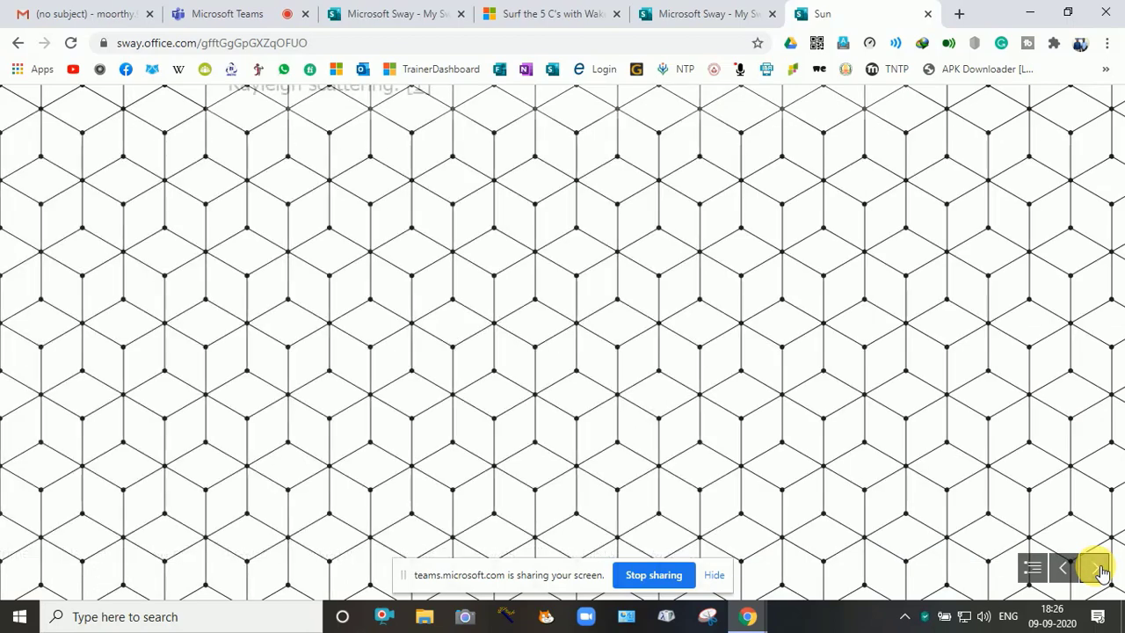
{"action": "left_click", "coordinate": [1101, 571]}
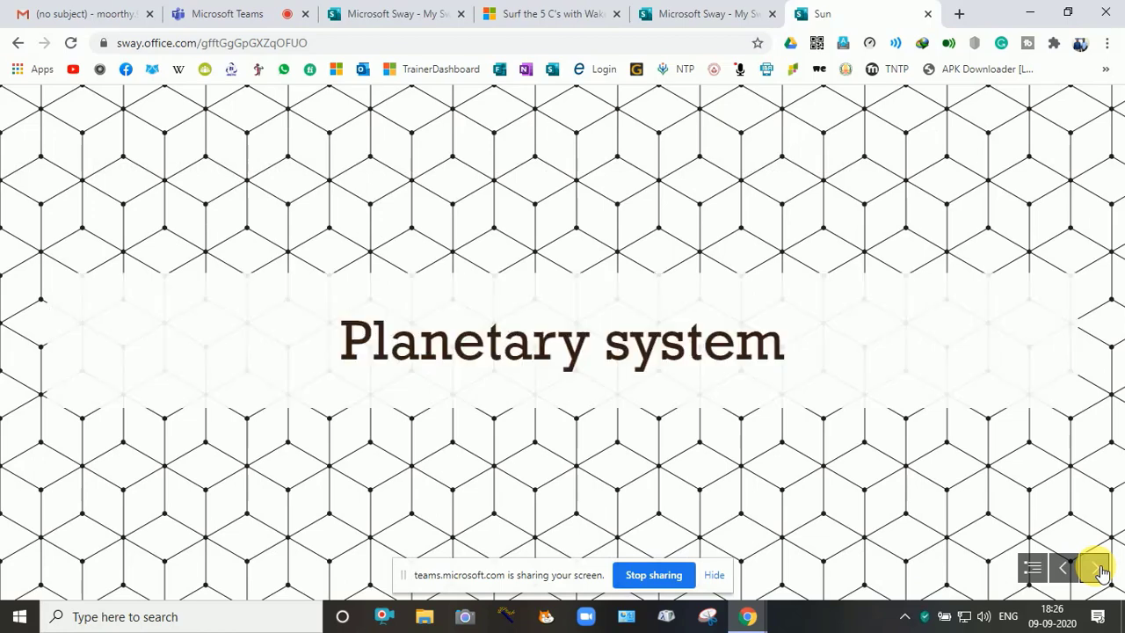
{"action": "left_click", "coordinate": [1100, 571]}
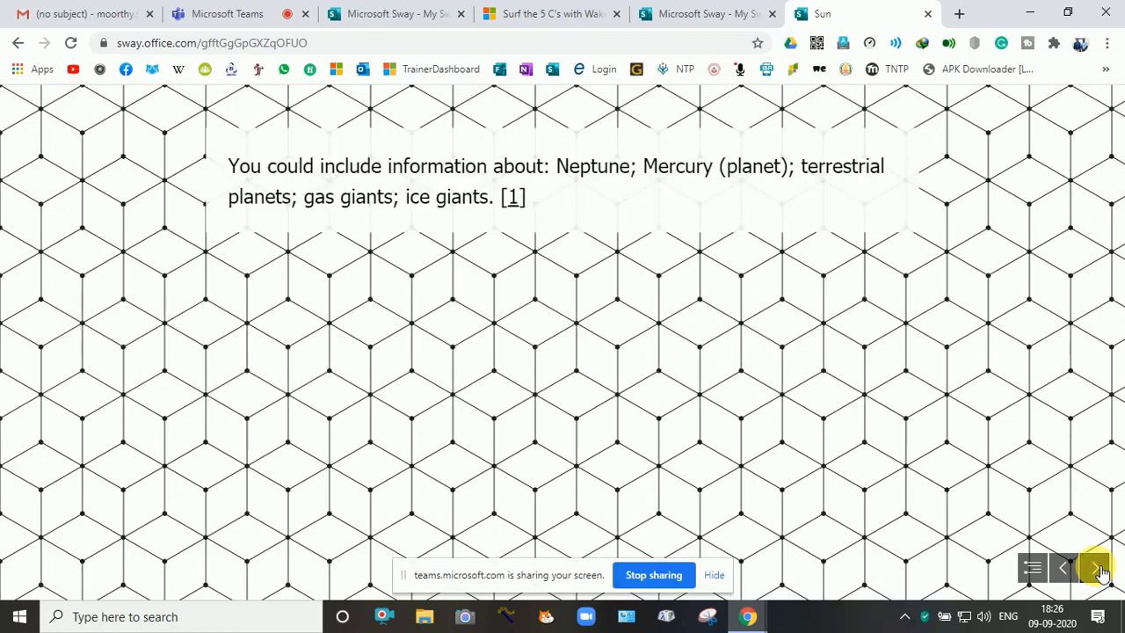
{"action": "left_click", "coordinate": [1101, 571]}
{"action": "left_click", "coordinate": [1101, 571]}
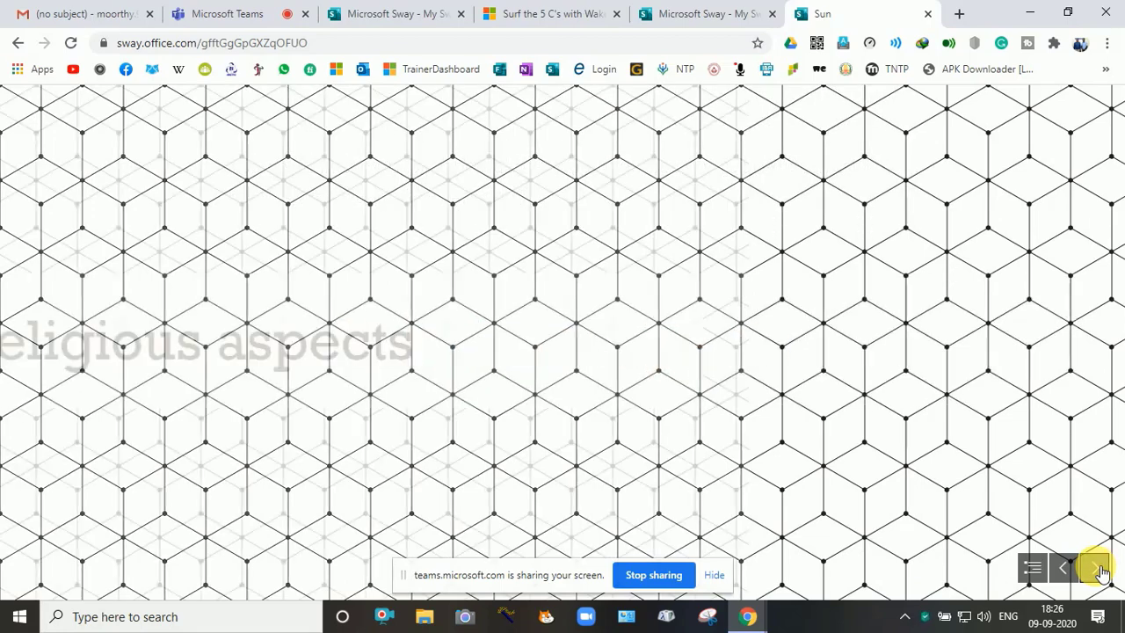
{"action": "left_click", "coordinate": [1101, 571]}
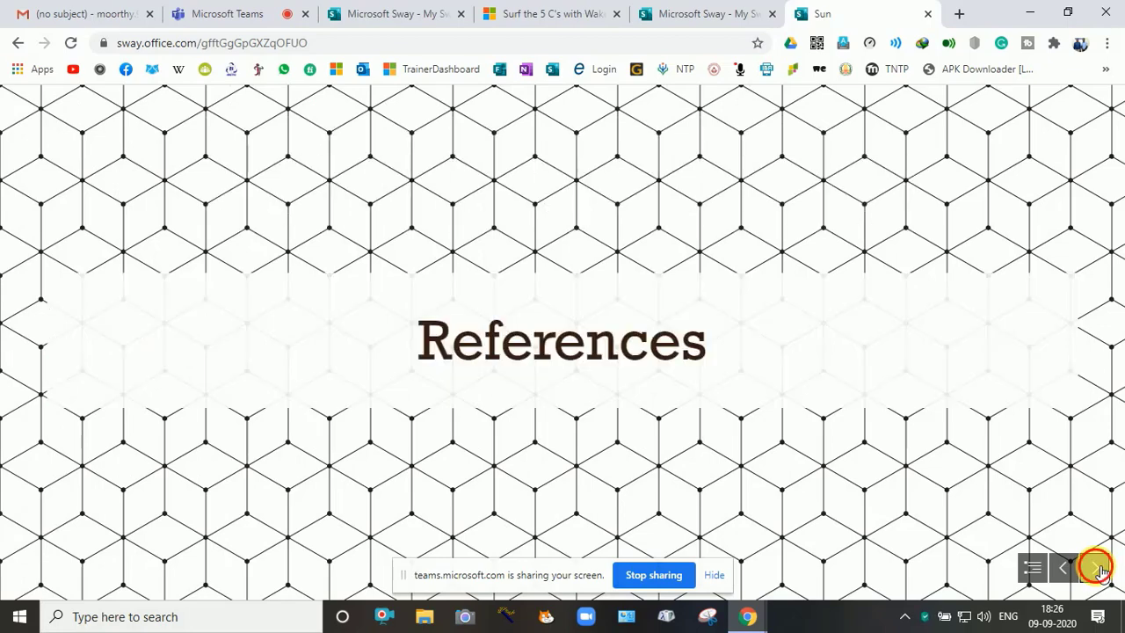
{"action": "left_click", "coordinate": [1100, 571]}
{"action": "left_click", "coordinate": [1100, 571]}
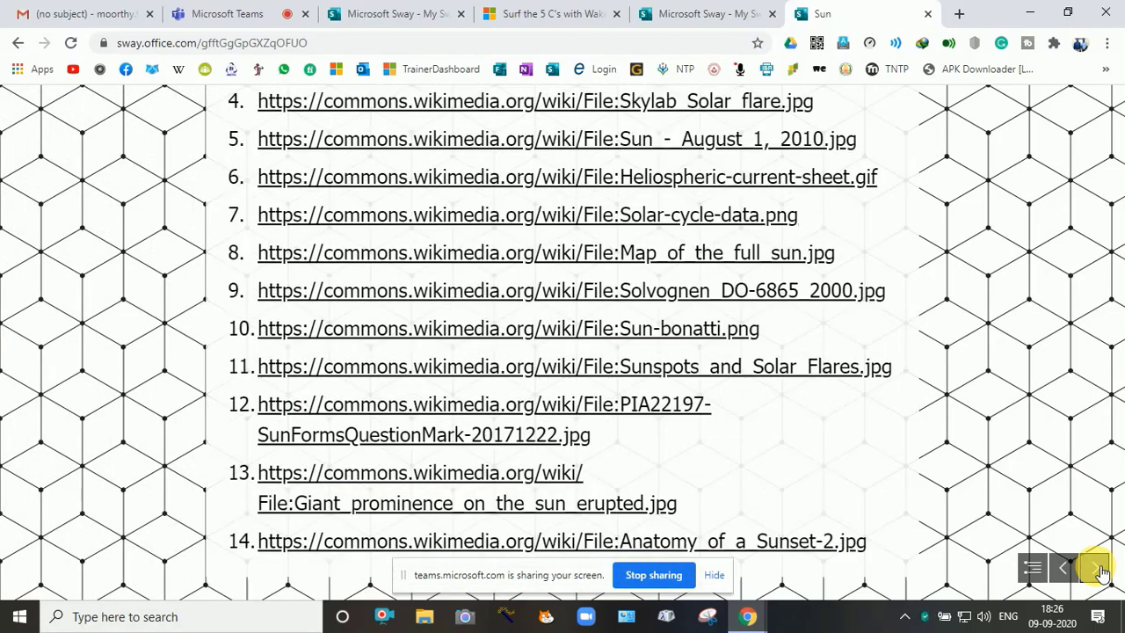
{"action": "left_click", "coordinate": [1101, 571]}
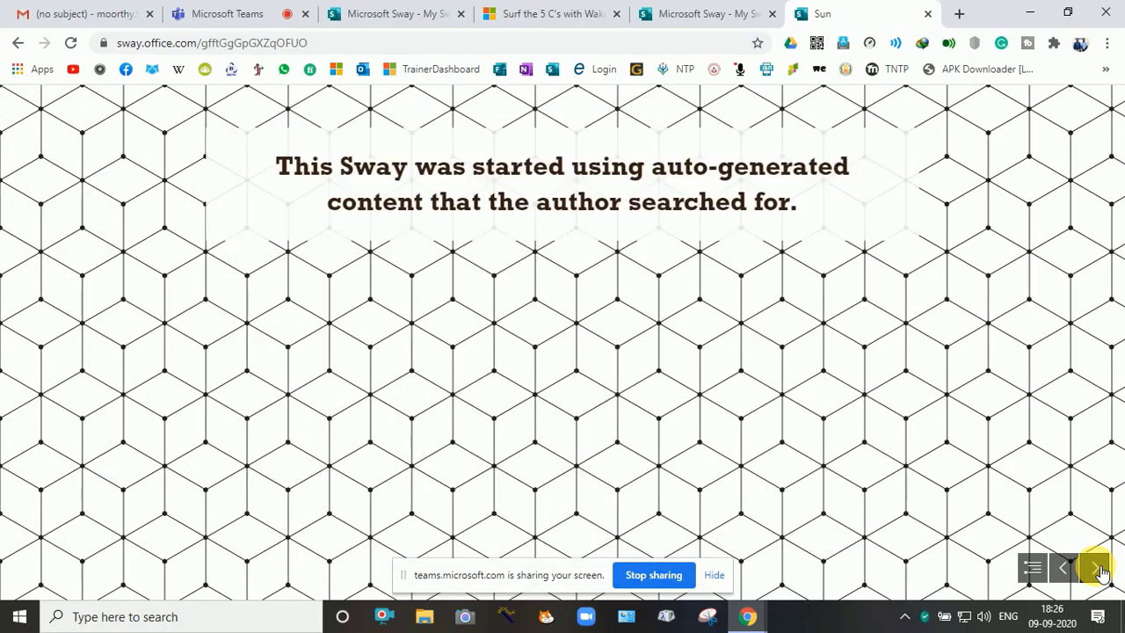
{"action": "left_click", "coordinate": [1101, 571]}
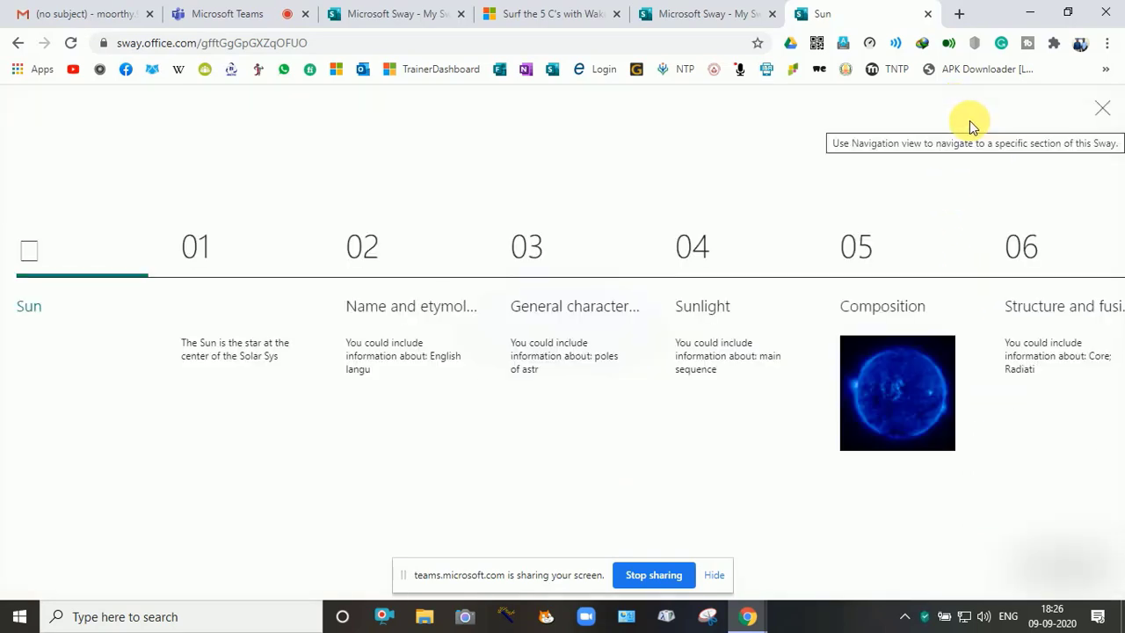
Step: Close the Navigation view to reveal the 'Made with Microsoft Sway' closing page
{"action": "left_click", "coordinate": [1104, 113]}
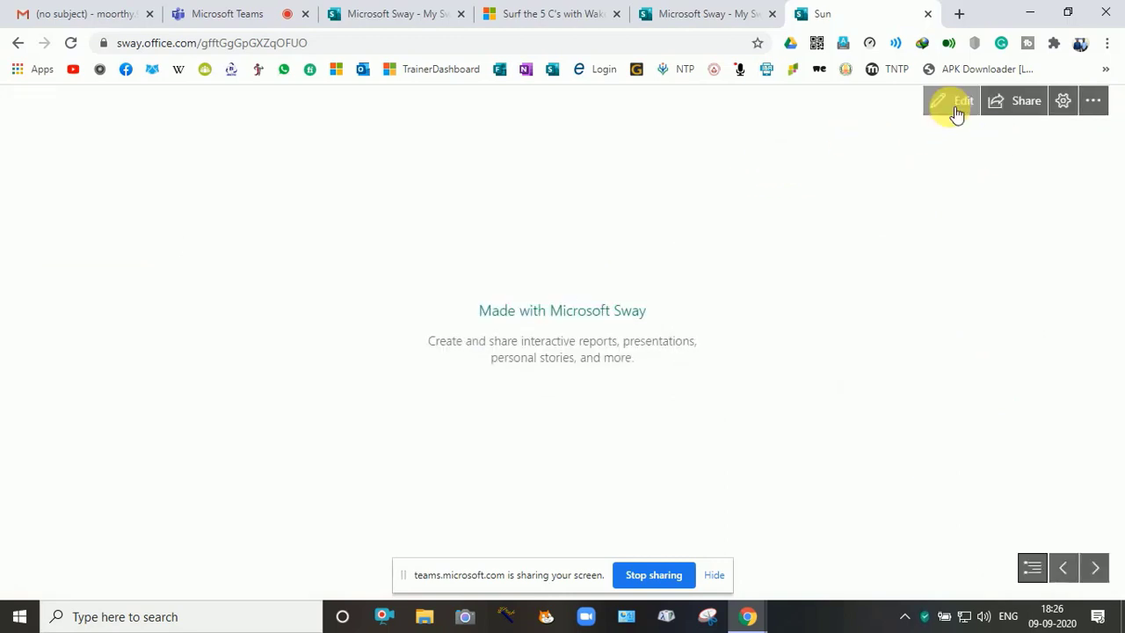
Step: Open the Sun Sway in the editor, then go back to the My Sways home page
{"action": "left_click", "coordinate": [956, 115]}
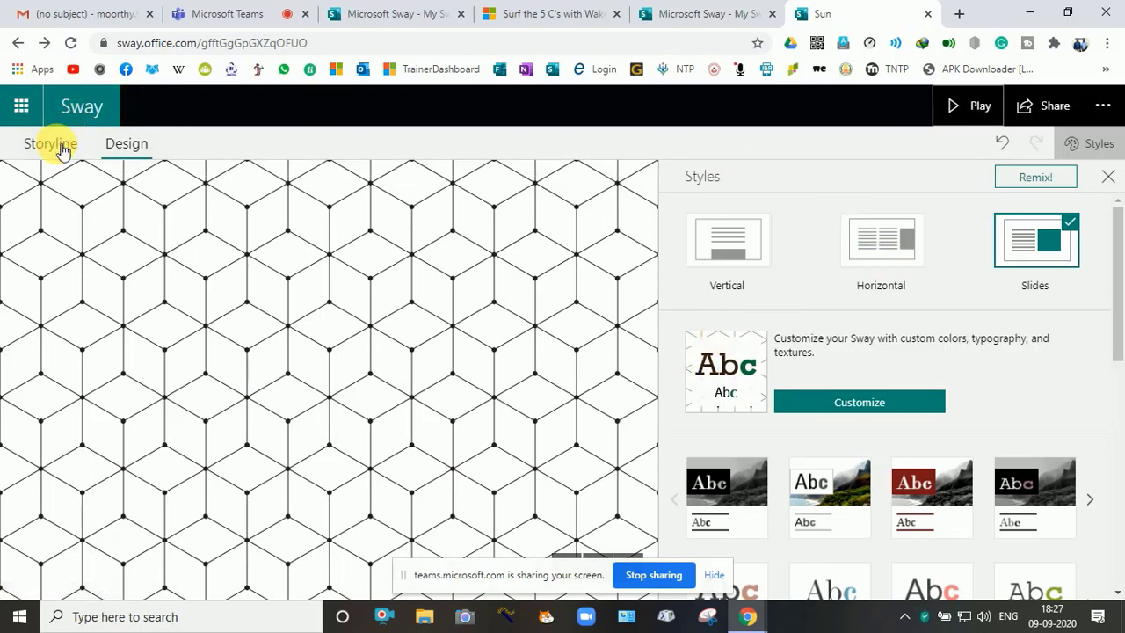
{"action": "left_click", "coordinate": [86, 107]}
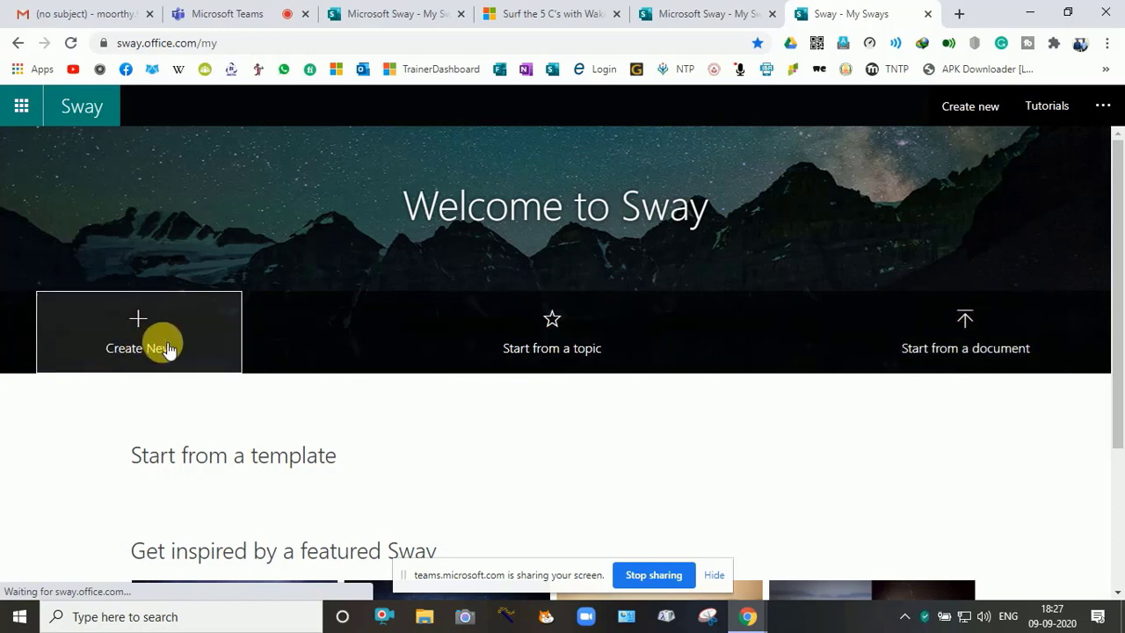
Step: Browse the Viewed Sways list on the home page, loading more entries
{"action": "scroll", "coordinate": [163, 347], "scroll_direction": "down", "scroll_amount": 3}
{"action": "scroll", "coordinate": [615, 492], "scroll_direction": "down", "scroll_amount": 2}
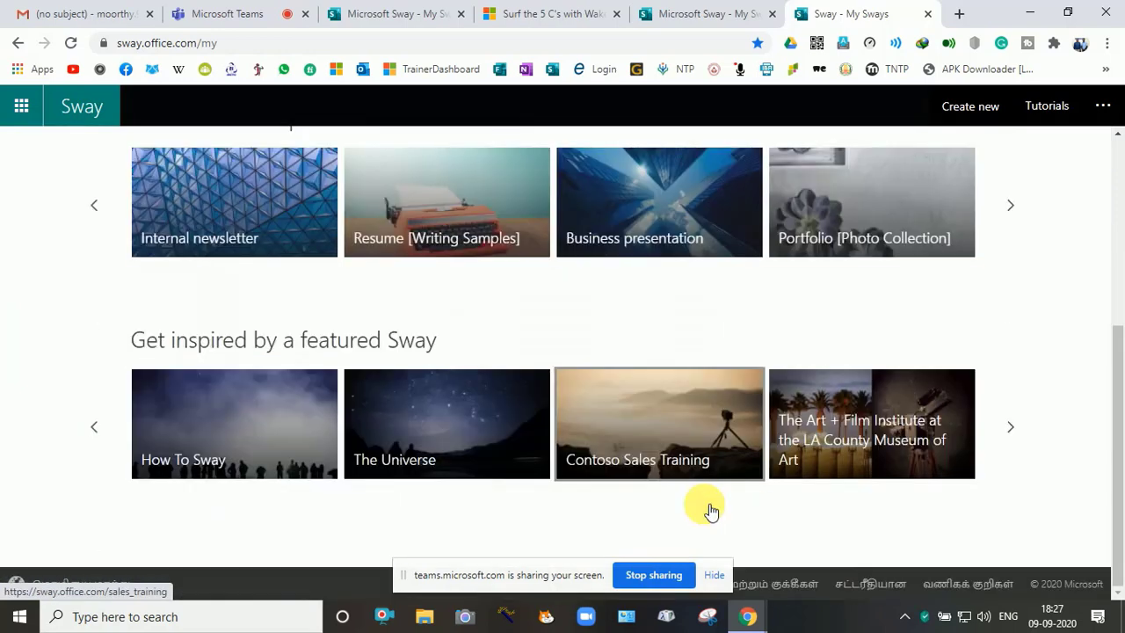
{"action": "left_click", "coordinate": [712, 511]}
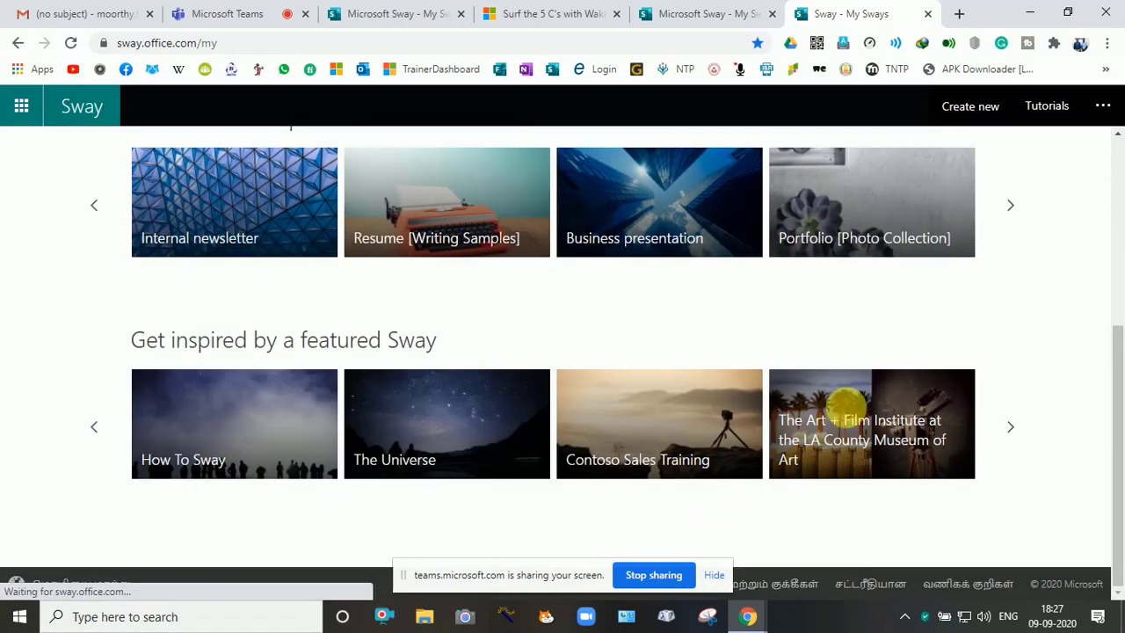
{"action": "scroll", "coordinate": [794, 391], "scroll_direction": "down", "scroll_amount": 3}
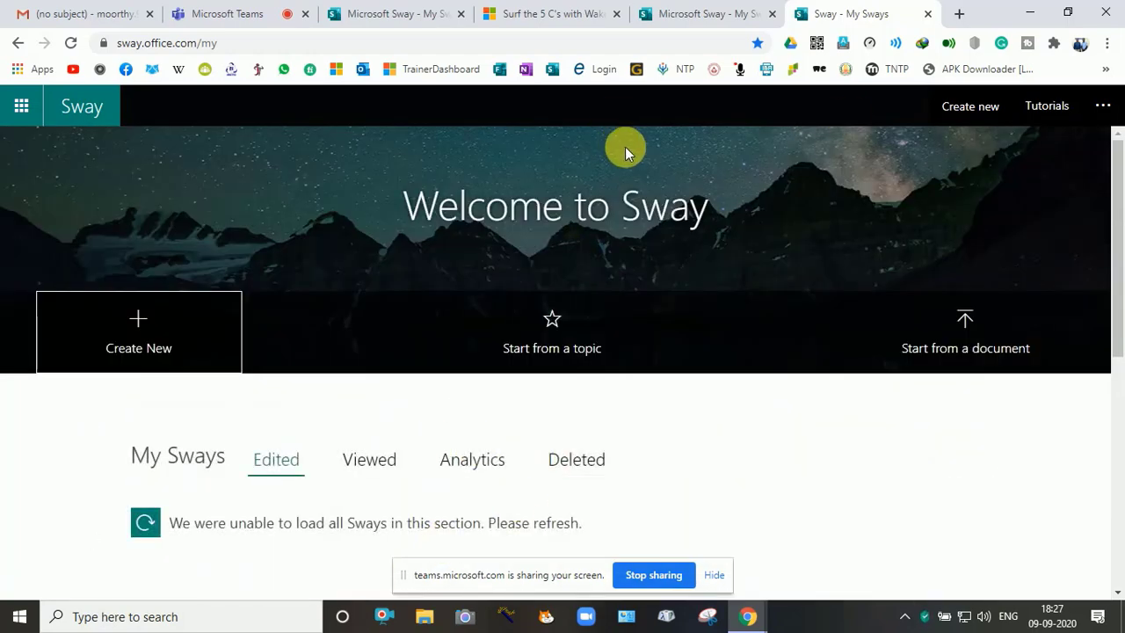
{"action": "scroll", "coordinate": [673, 327], "scroll_direction": "down", "scroll_amount": 5}
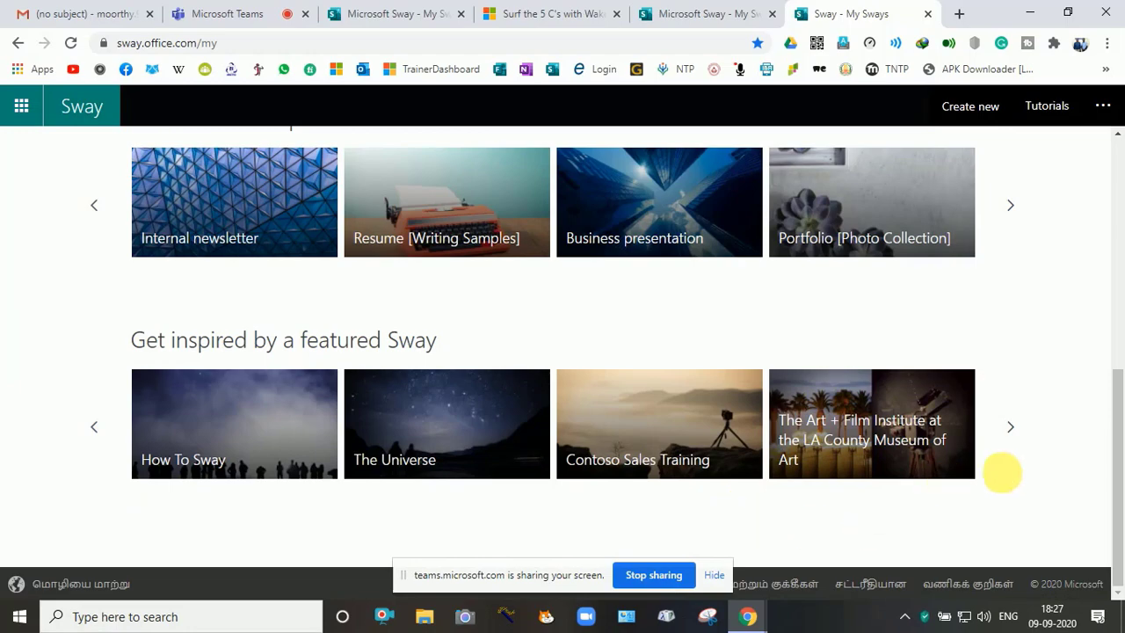
{"action": "scroll", "coordinate": [1001, 477], "scroll_direction": "up", "scroll_amount": 5}
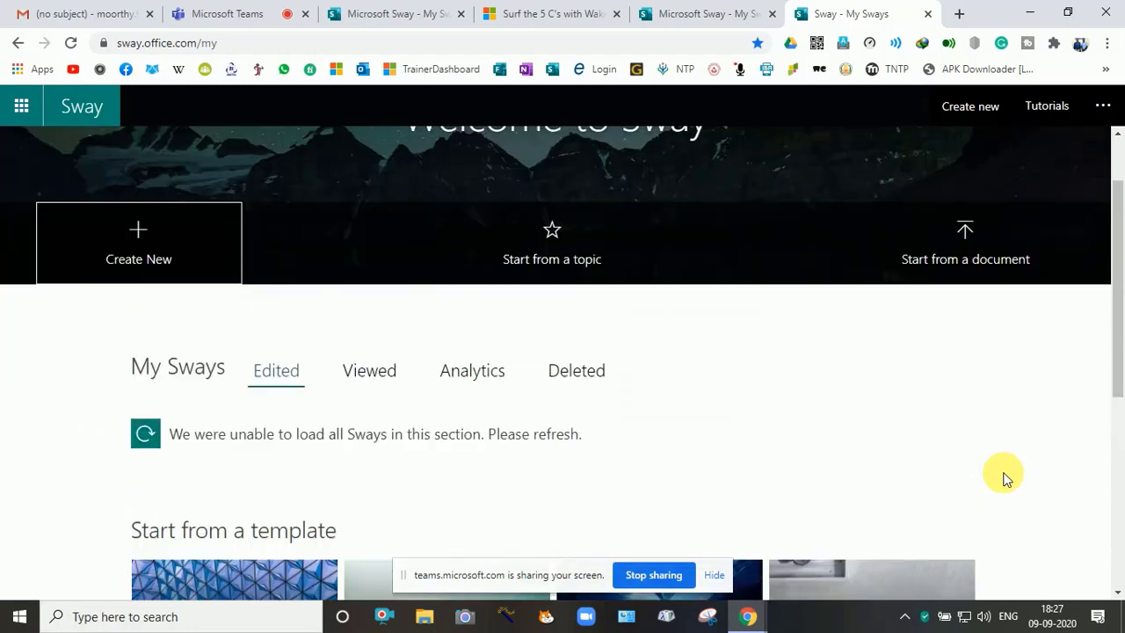
{"action": "left_click", "coordinate": [370, 373]}
{"action": "scroll", "coordinate": [435, 389], "scroll_direction": "down", "scroll_amount": 1}
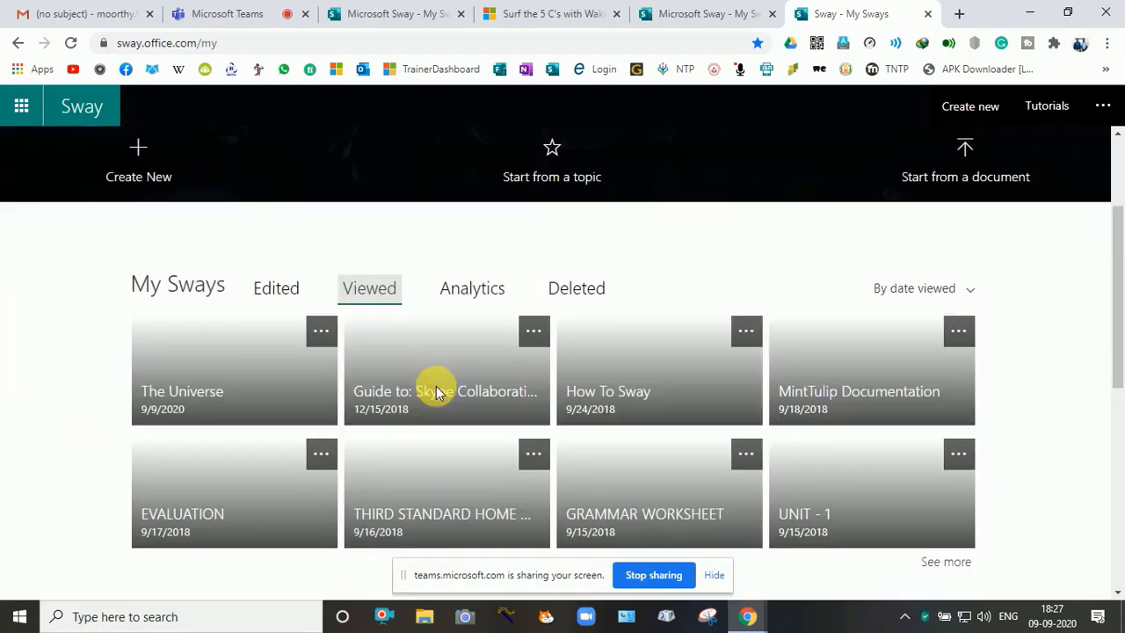
{"action": "scroll", "coordinate": [580, 377], "scroll_direction": "down", "scroll_amount": 5}
{"action": "scroll", "coordinate": [847, 365], "scroll_direction": "up", "scroll_amount": 4}
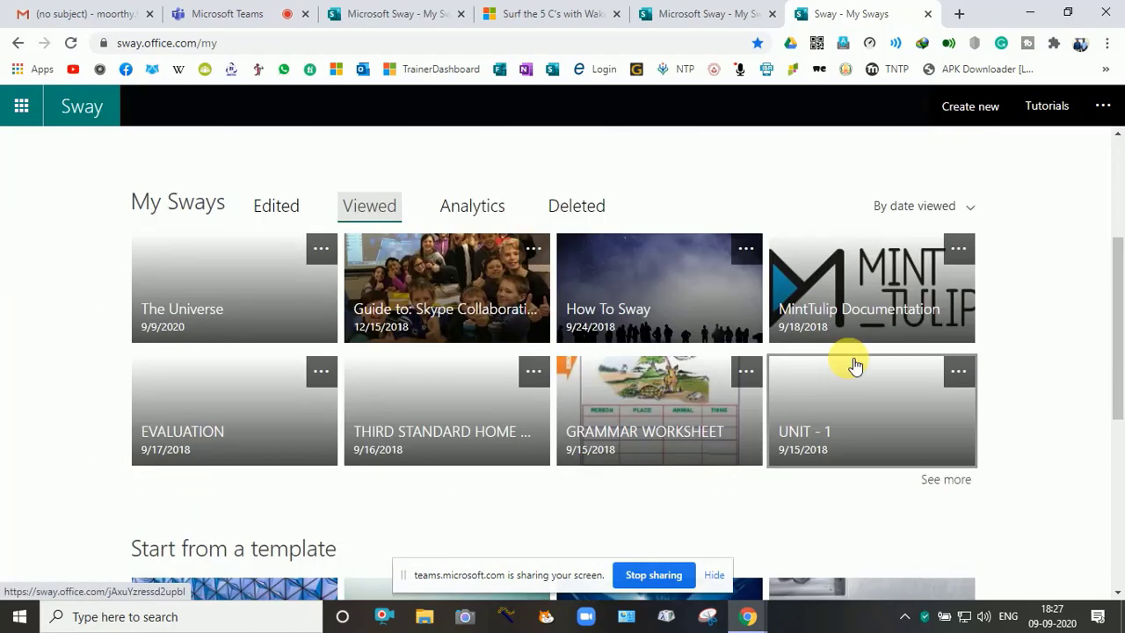
{"action": "left_click", "coordinate": [949, 480]}
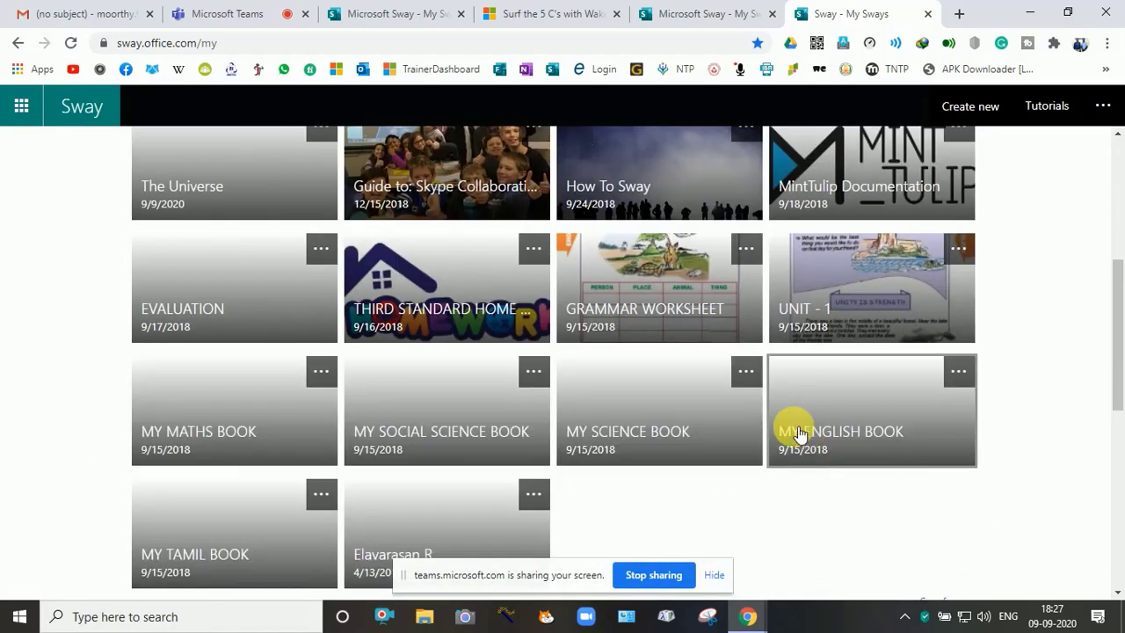
{"action": "scroll", "coordinate": [679, 402], "scroll_direction": "down", "scroll_amount": 5}
{"action": "scroll", "coordinate": [686, 406], "scroll_direction": "down", "scroll_amount": 2}
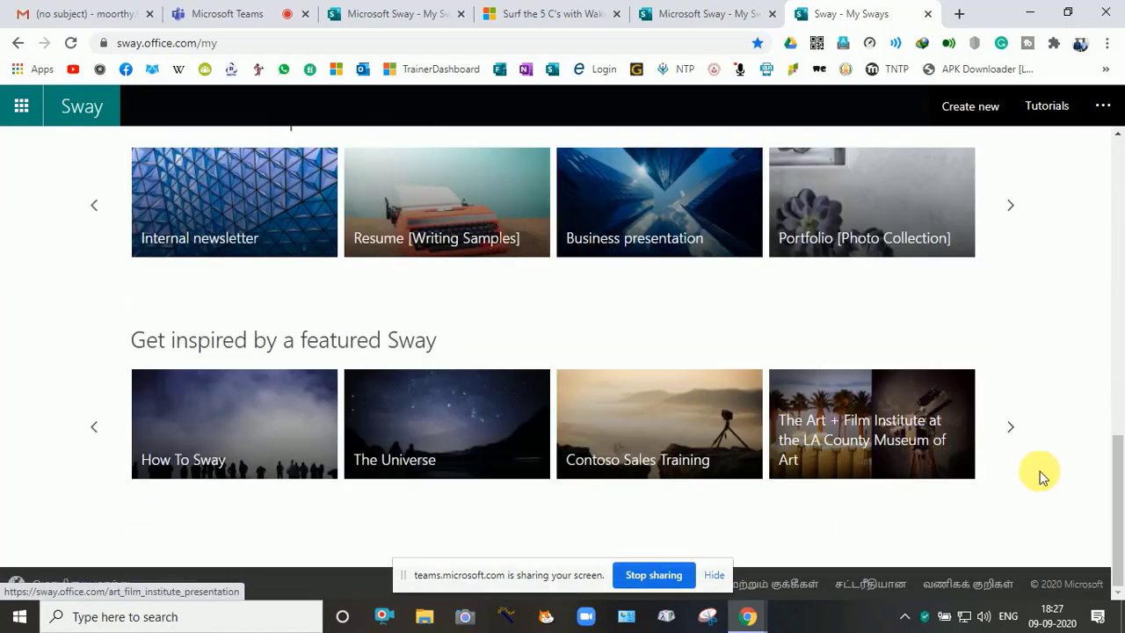
{"action": "scroll", "coordinate": [961, 308], "scroll_direction": "up", "scroll_amount": 3}
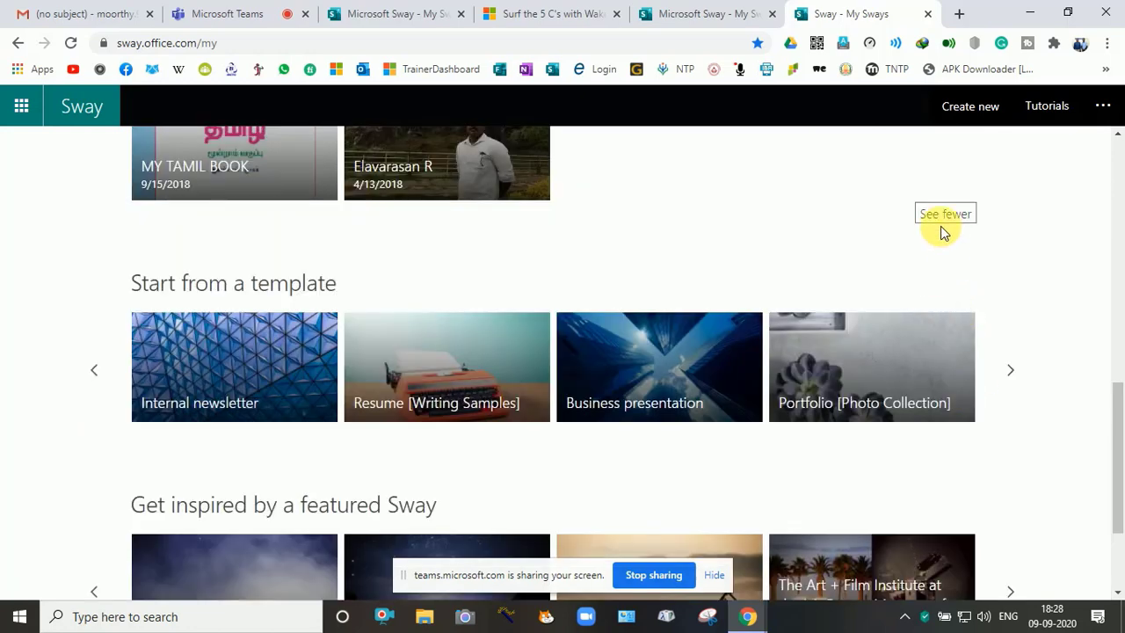
{"action": "scroll", "coordinate": [883, 263], "scroll_direction": "up", "scroll_amount": 2}
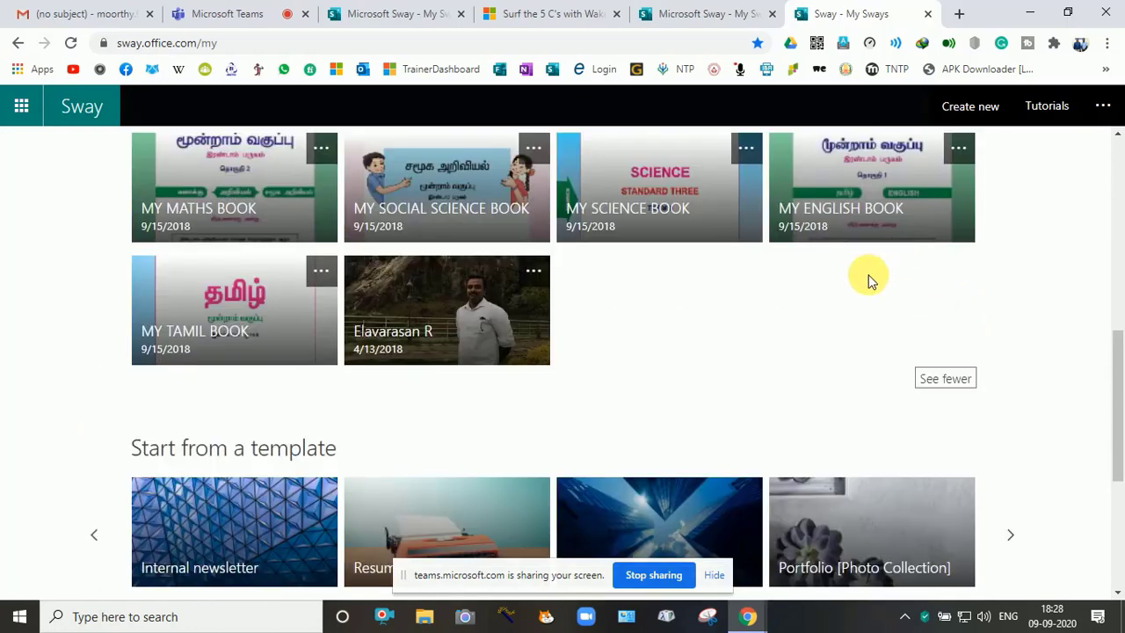
Step: Collapse the list with See fewer, switch to the Edited tab, and create a new blank Sway
{"action": "left_click", "coordinate": [937, 381]}
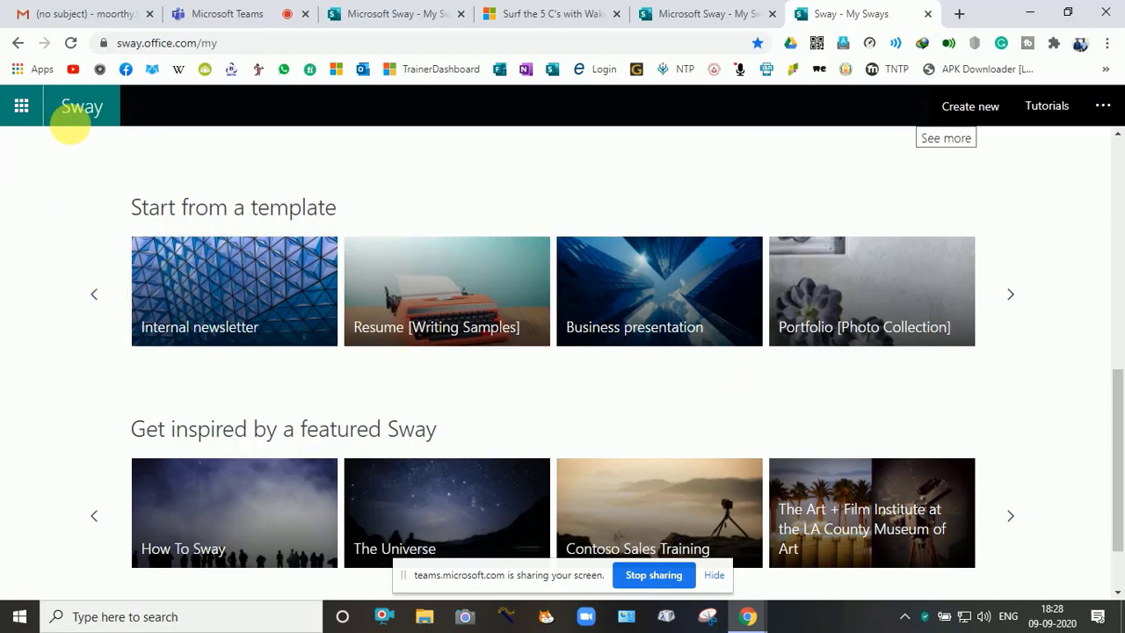
{"action": "scroll", "coordinate": [352, 361], "scroll_direction": "down", "scroll_amount": 1}
{"action": "scroll", "coordinate": [361, 369], "scroll_direction": "up", "scroll_amount": 10}
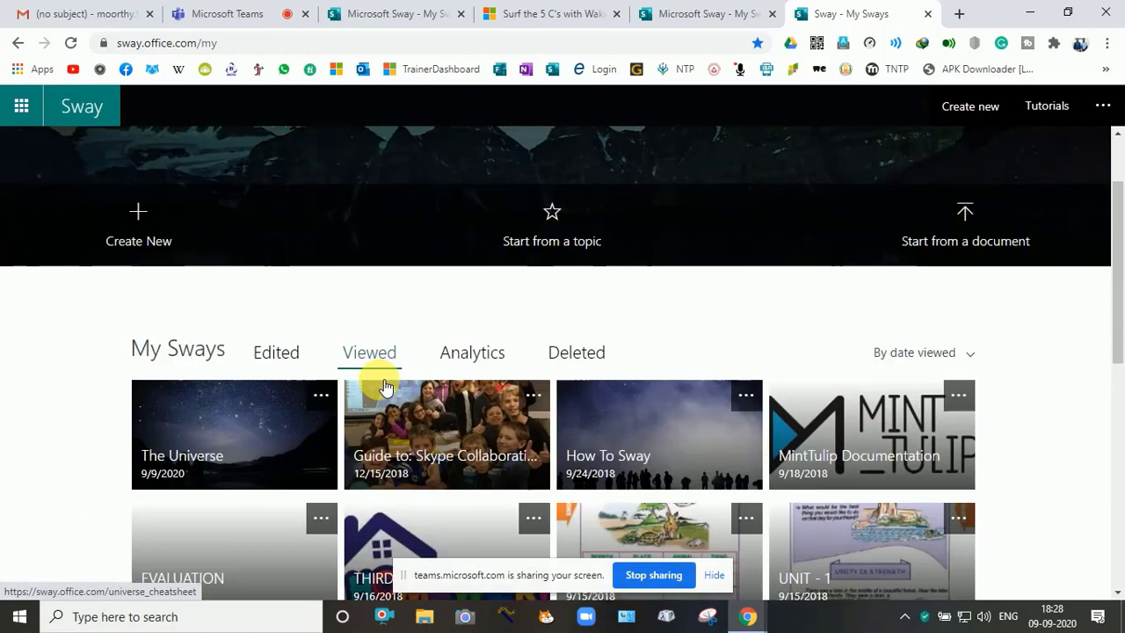
{"action": "left_click", "coordinate": [294, 358]}
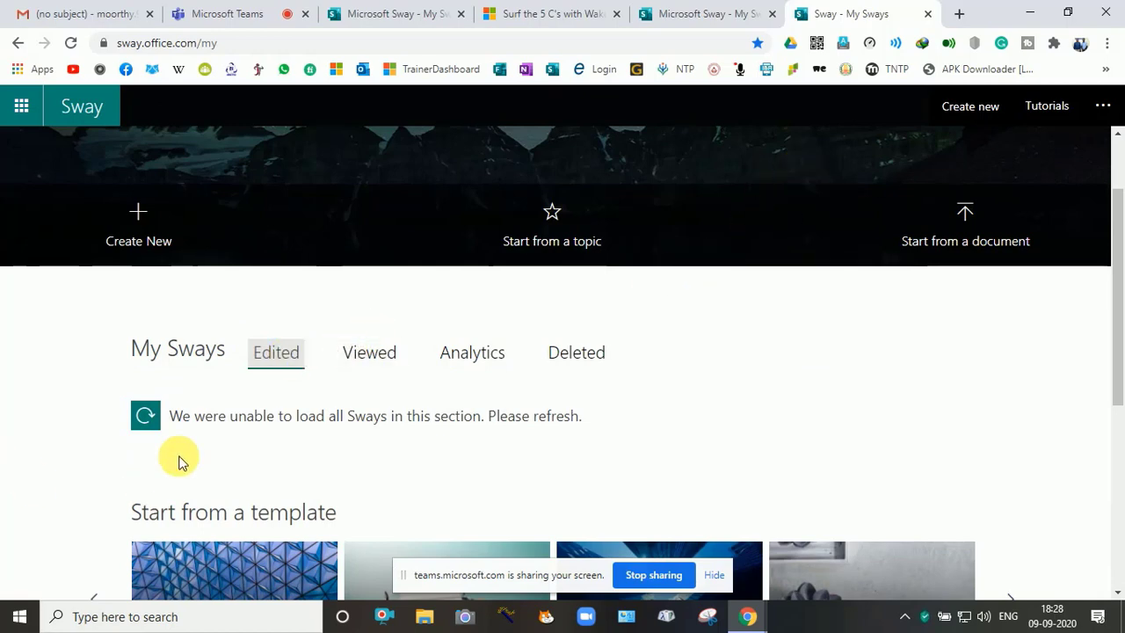
{"action": "left_click", "coordinate": [143, 230]}
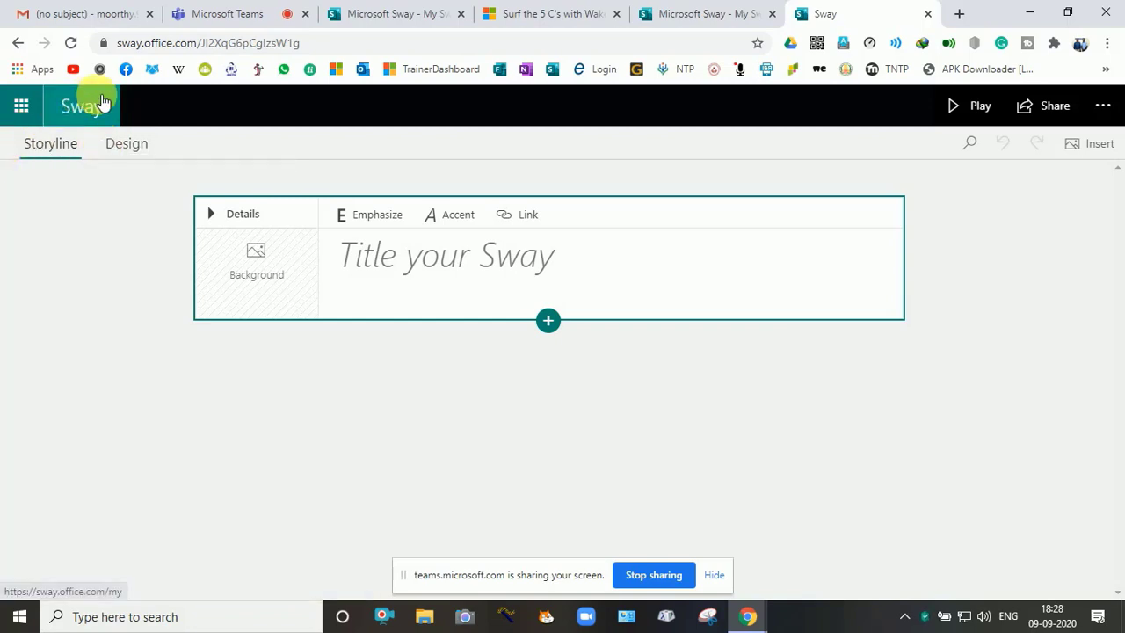
Step: Leave the empty untitled Sway and return to the My Sways home page
{"action": "left_click", "coordinate": [98, 108]}
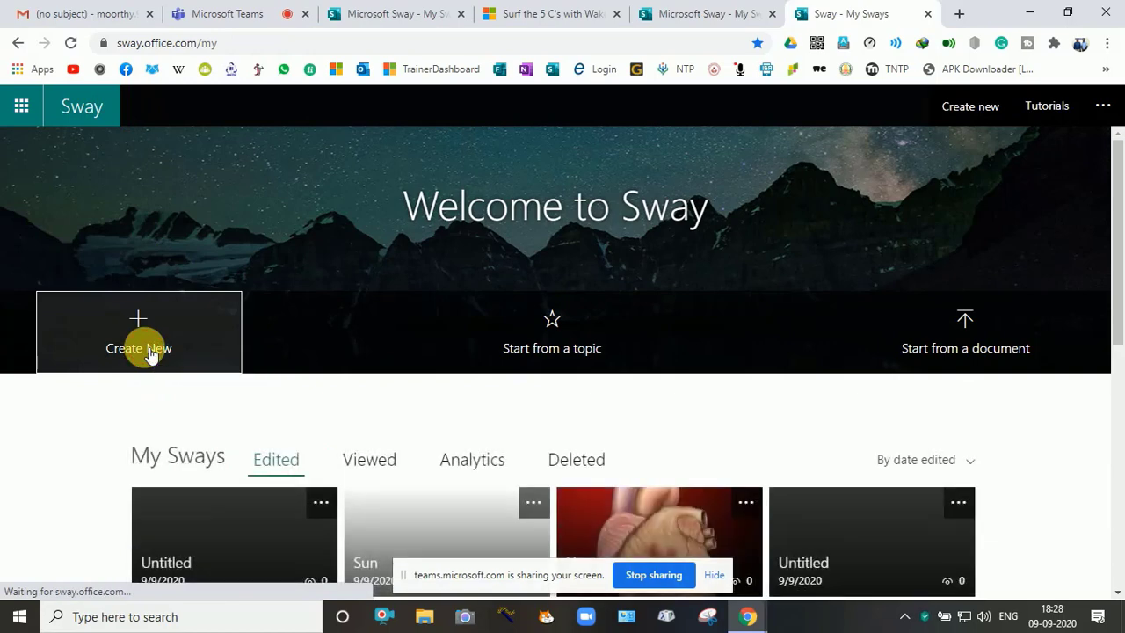
Step: Create a new Sway titled with the author's name and open title background image choices
{"action": "left_click", "coordinate": [146, 350]}
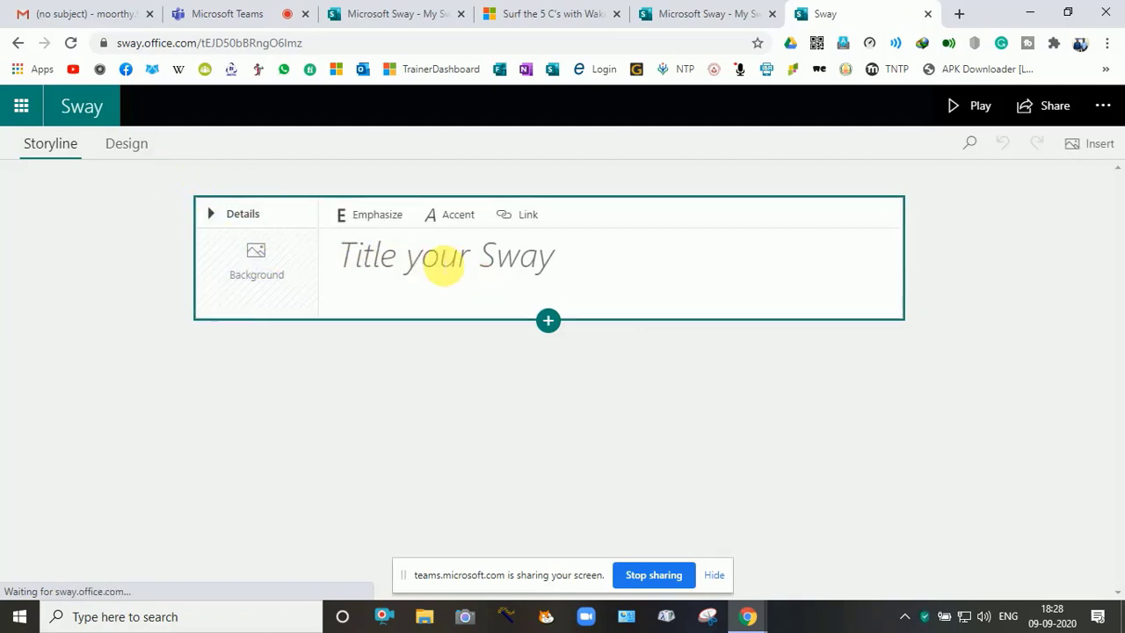
{"action": "left_click", "coordinate": [466, 263]}
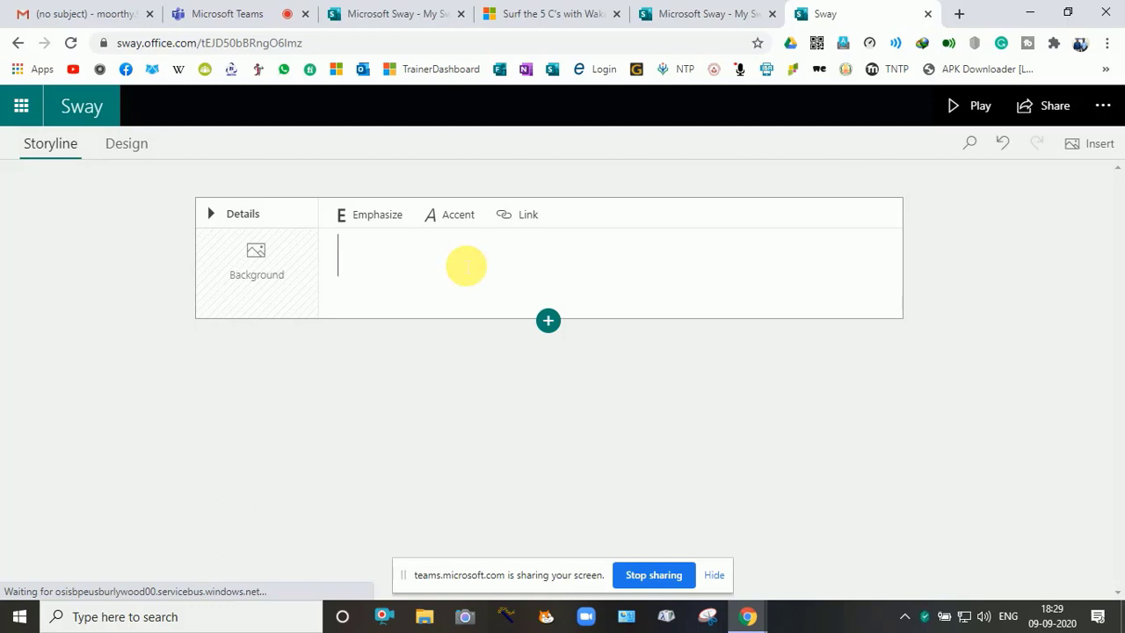
{"action": "type", "text": "mo"}
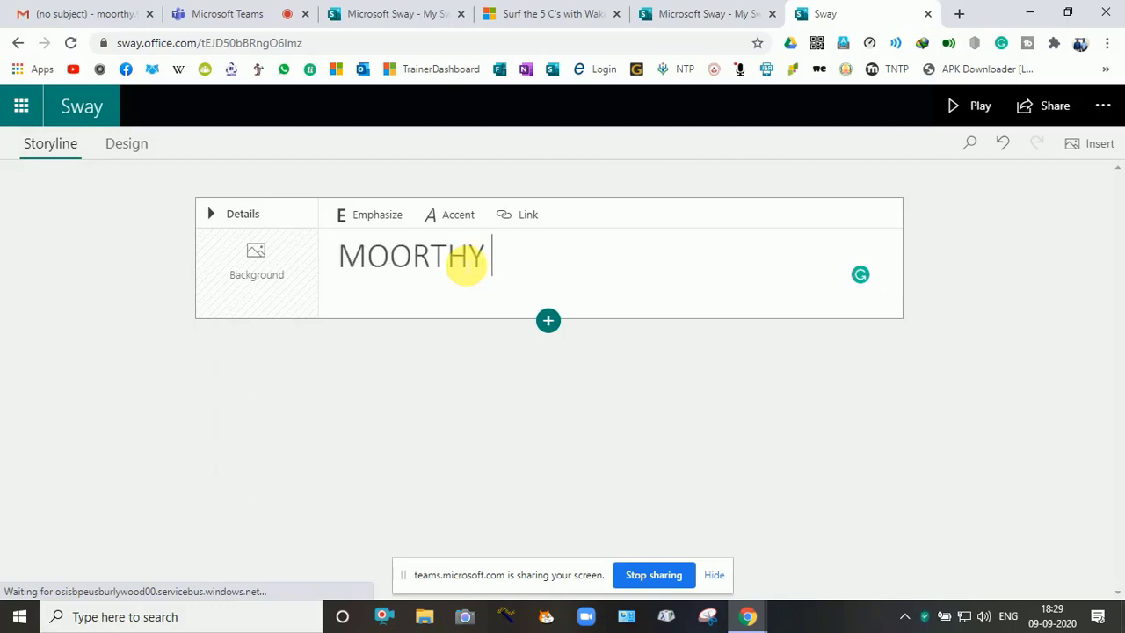
{"action": "type", "text": "M"}
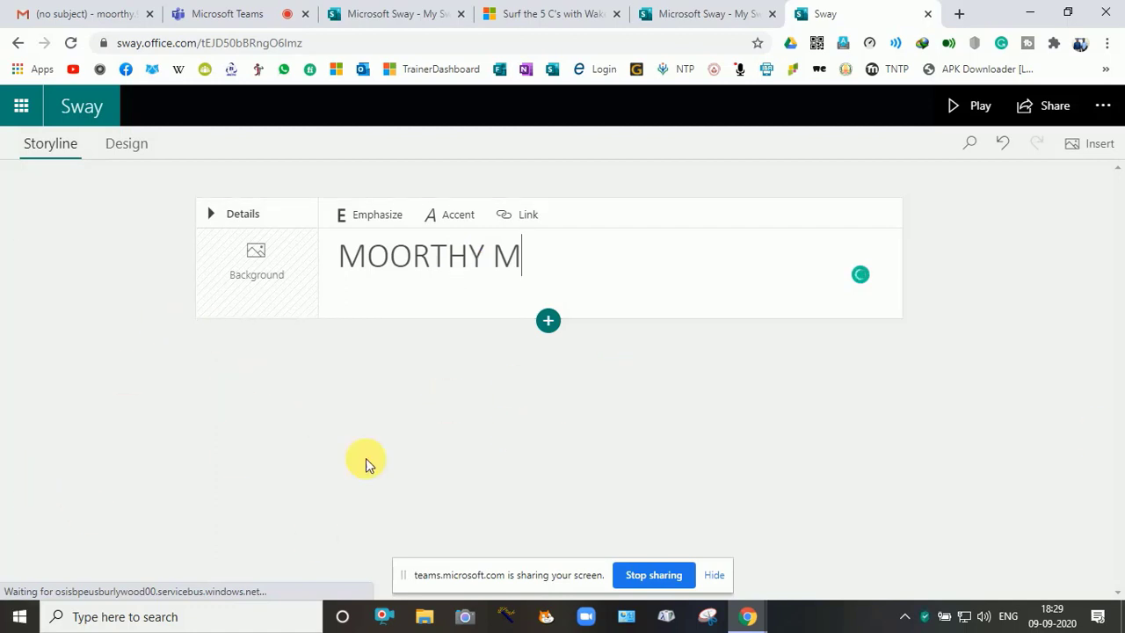
{"action": "left_click", "coordinate": [288, 272]}
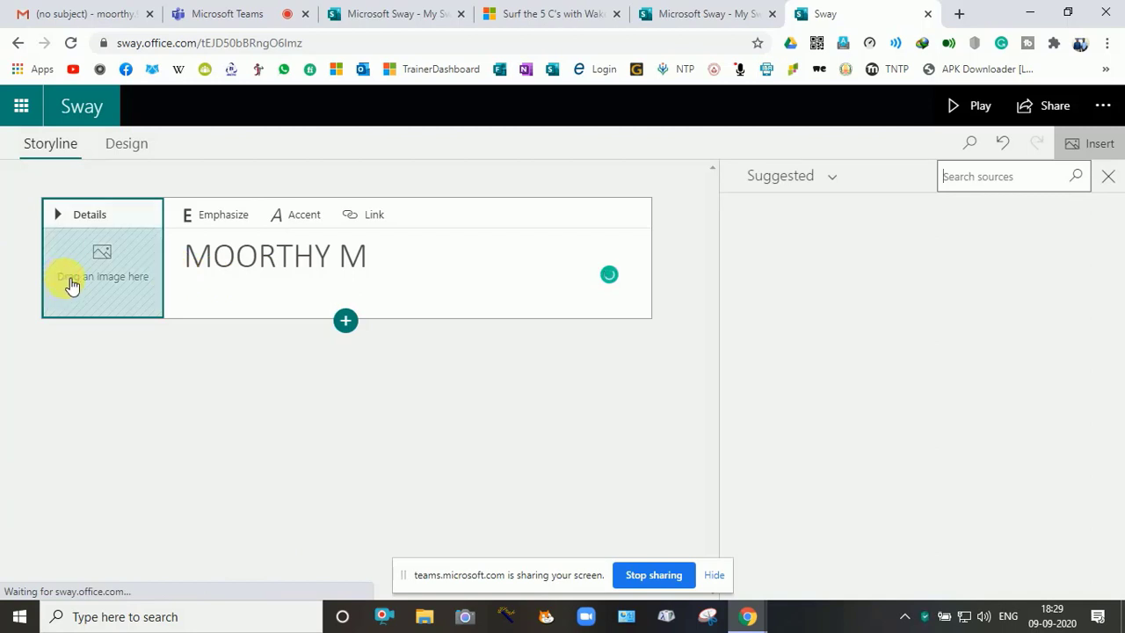
Step: Choose My device as the Insert pane's image source to upload a background picture
{"action": "left_click", "coordinate": [830, 180]}
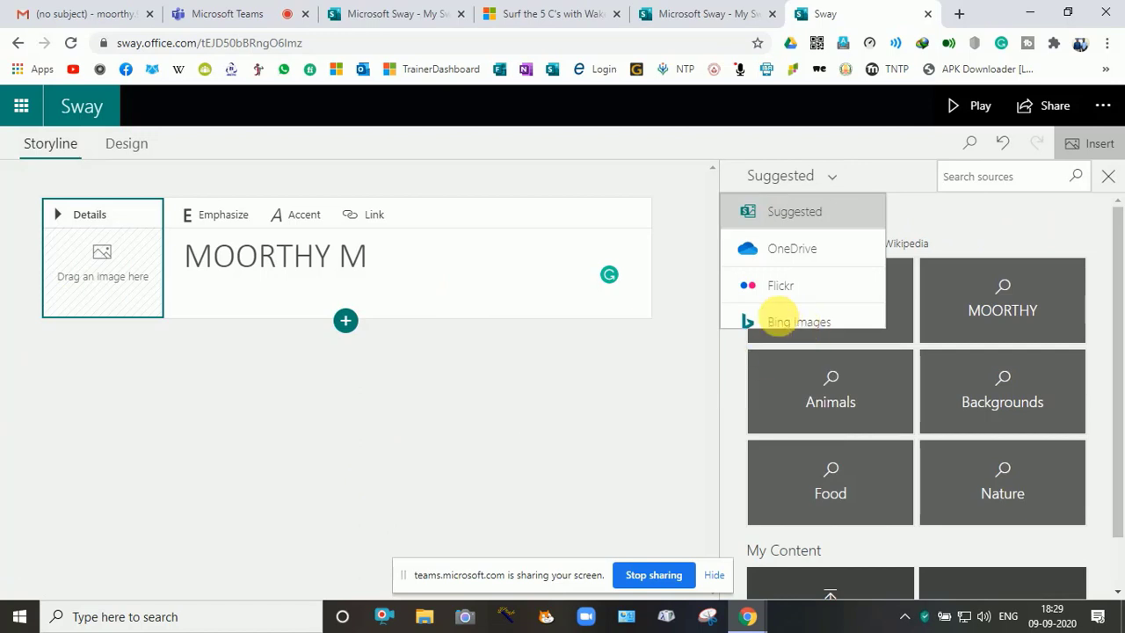
{"action": "key", "text": "Escape"}
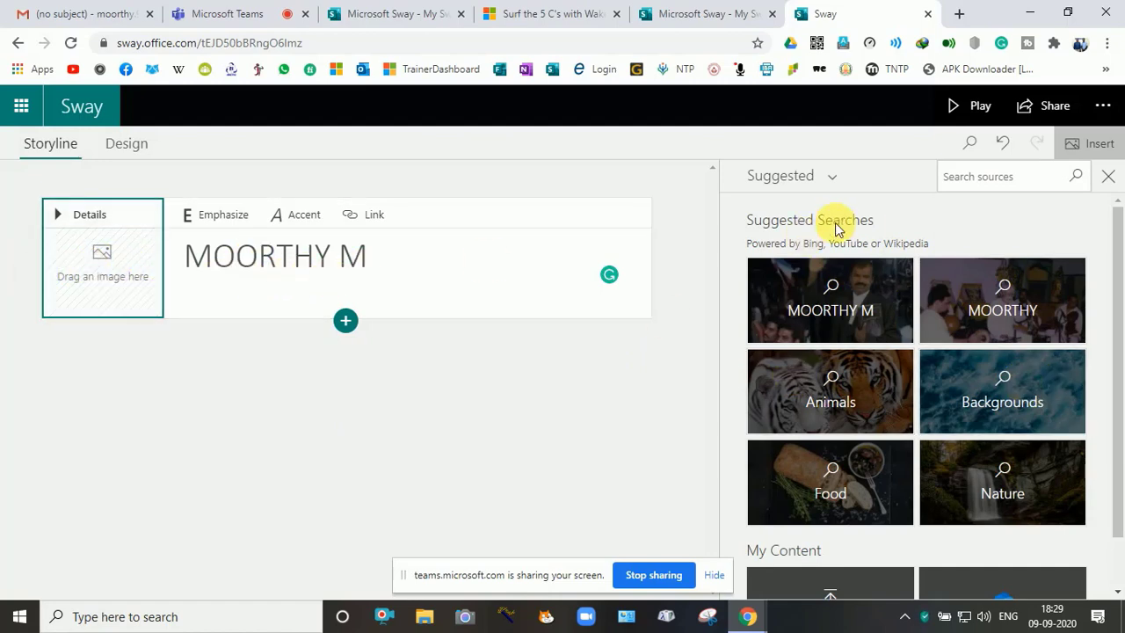
{"action": "left_click", "coordinate": [138, 286]}
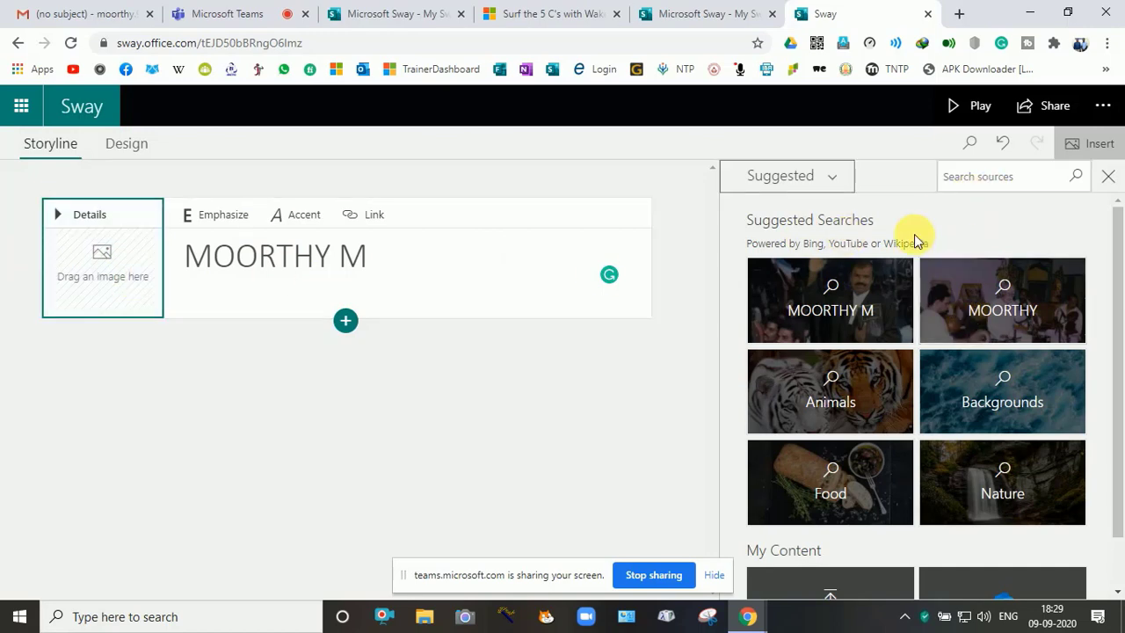
{"action": "left_click", "coordinate": [830, 188]}
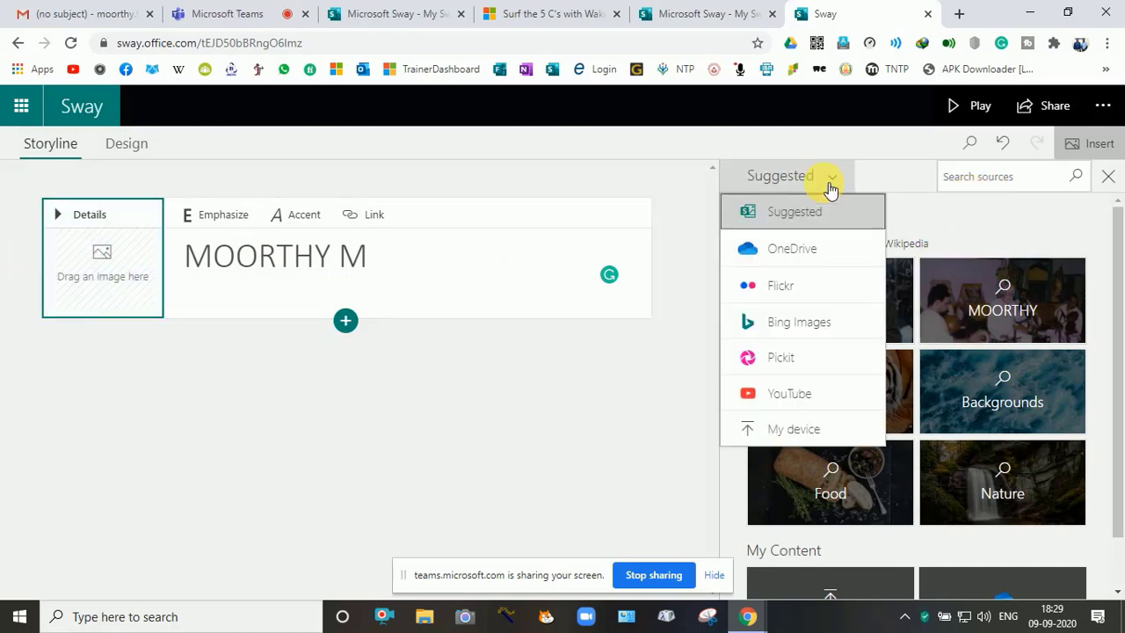
{"action": "left_click", "coordinate": [784, 430]}
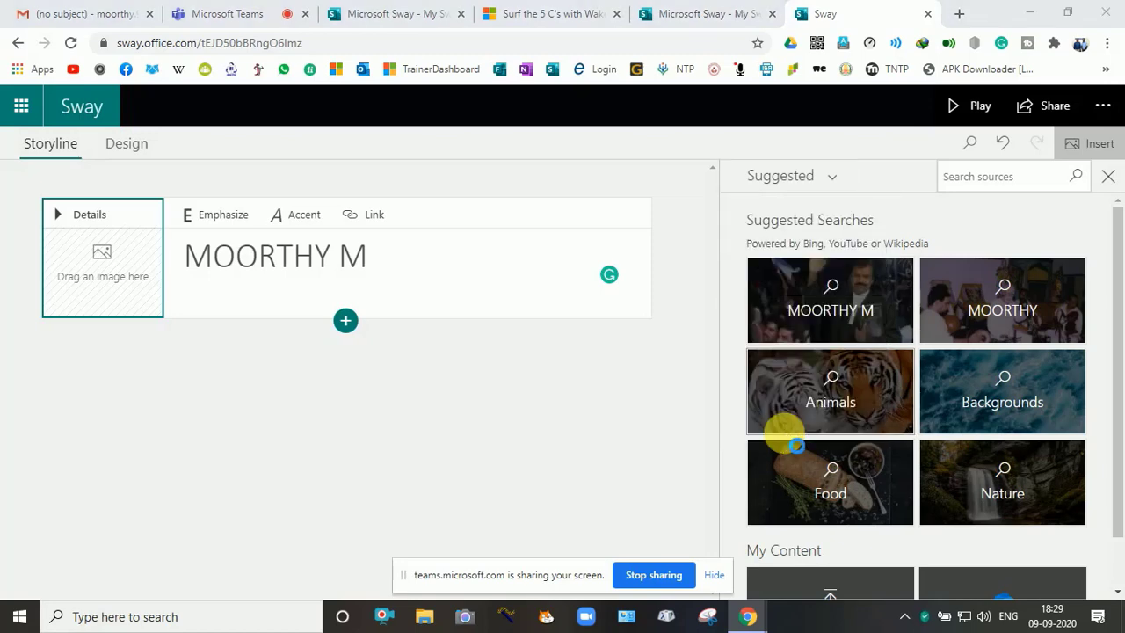
{"action": "mouse_move", "coordinate": [67, 221]}
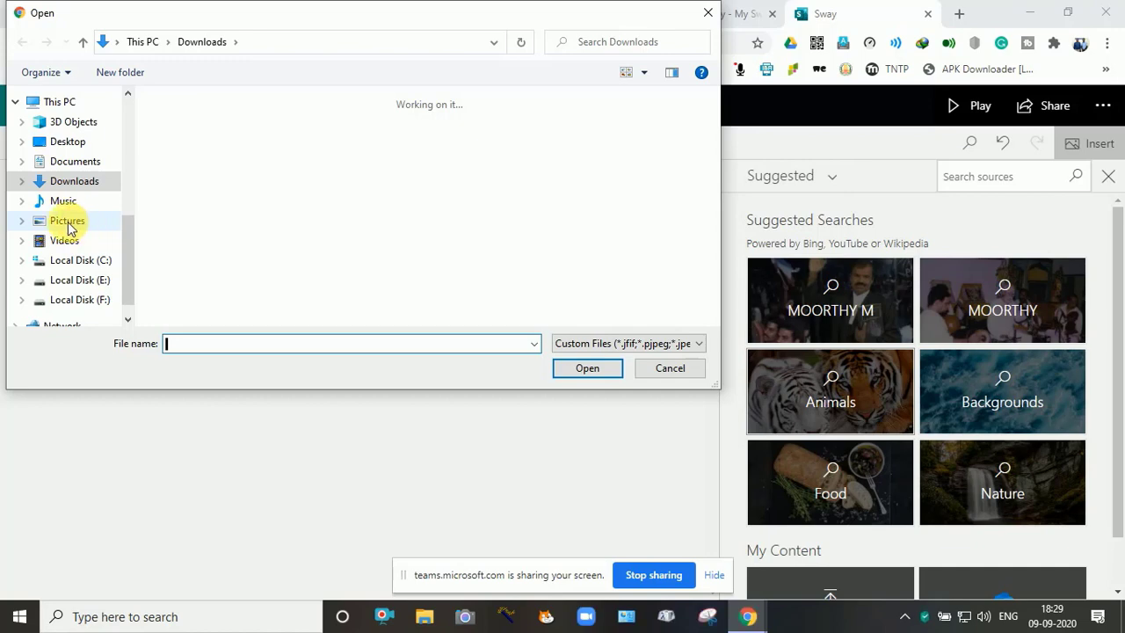
Step: Open DSC_5252.JPG from the Pictures folder as the title card background
{"action": "left_click", "coordinate": [67, 224]}
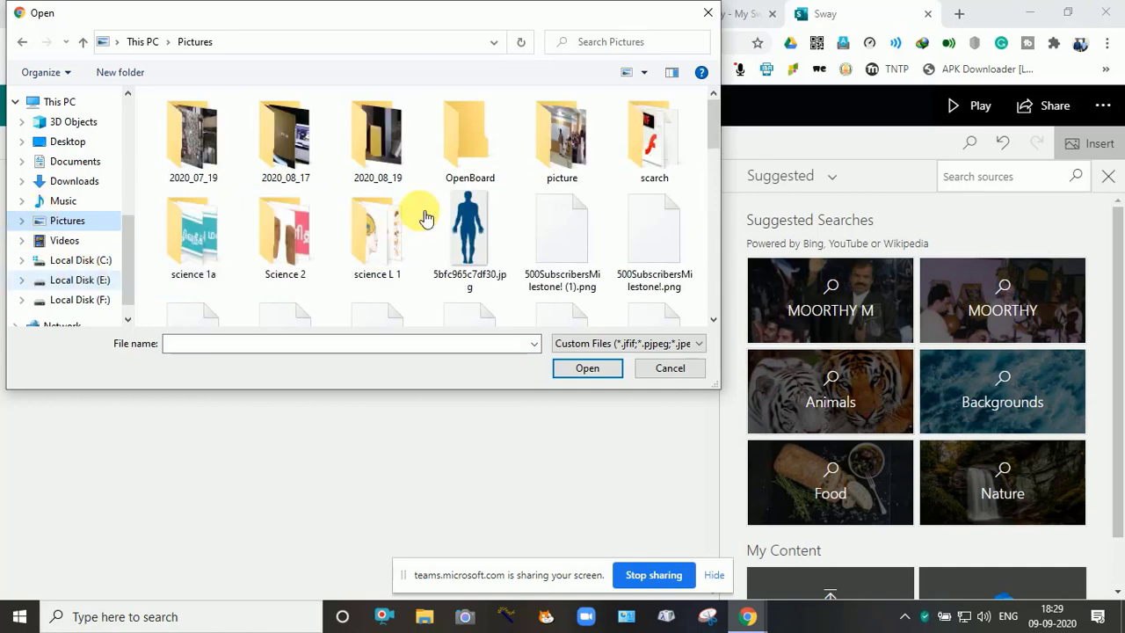
{"action": "scroll", "coordinate": [424, 217], "scroll_direction": "down", "scroll_amount": 2}
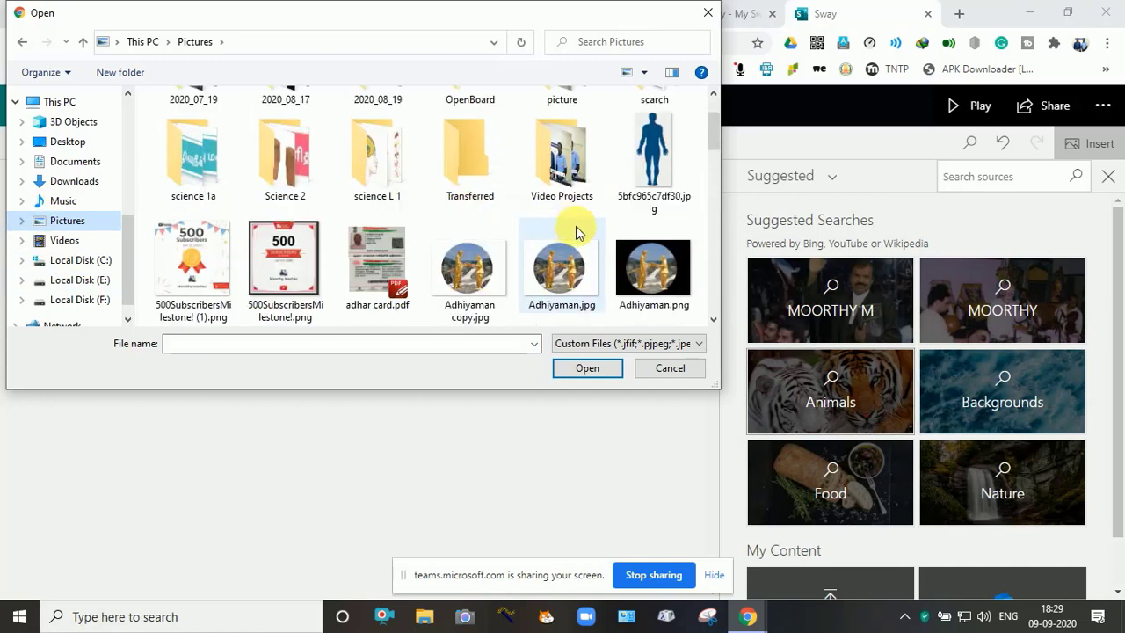
{"action": "scroll", "coordinate": [522, 238], "scroll_direction": "down", "scroll_amount": 2}
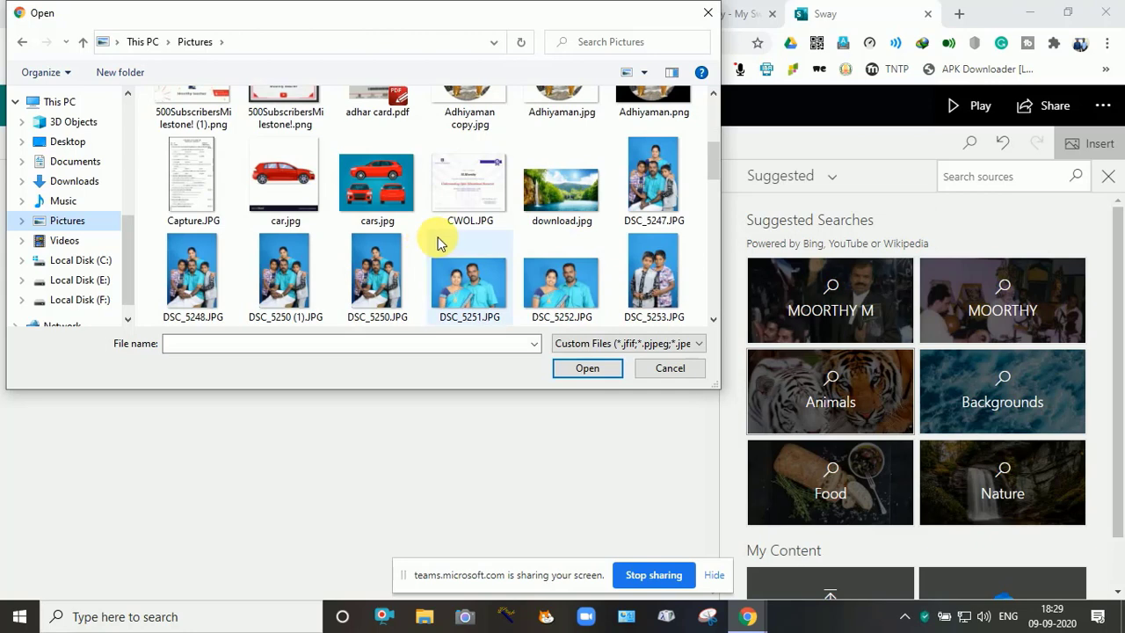
{"action": "scroll", "coordinate": [440, 237], "scroll_direction": "down", "scroll_amount": 3}
{"action": "scroll", "coordinate": [500, 220], "scroll_direction": "up", "scroll_amount": 3}
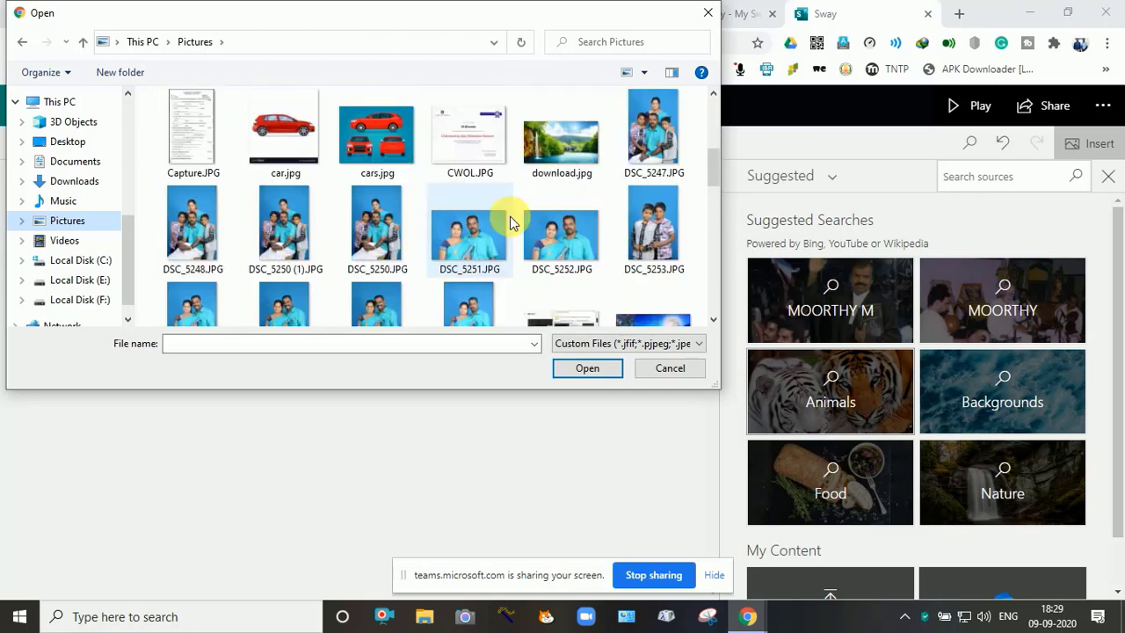
{"action": "left_click", "coordinate": [559, 236]}
{"action": "left_click", "coordinate": [587, 368]}
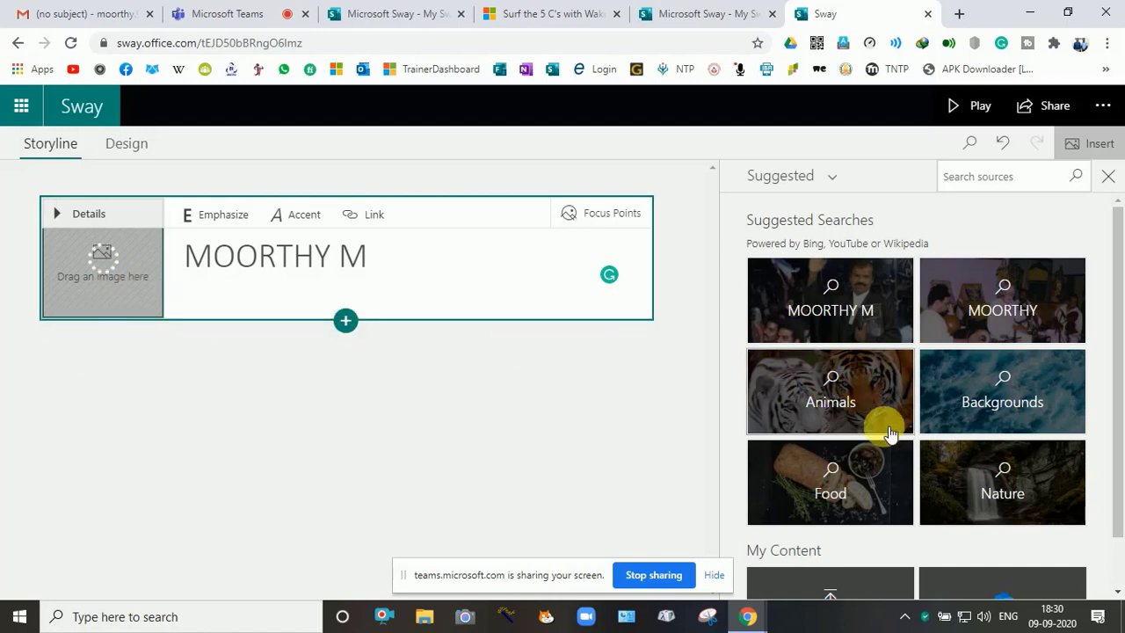
Step: Show the new-card options below the title card
{"action": "scroll", "coordinate": [861, 464], "scroll_direction": "down", "scroll_amount": 1}
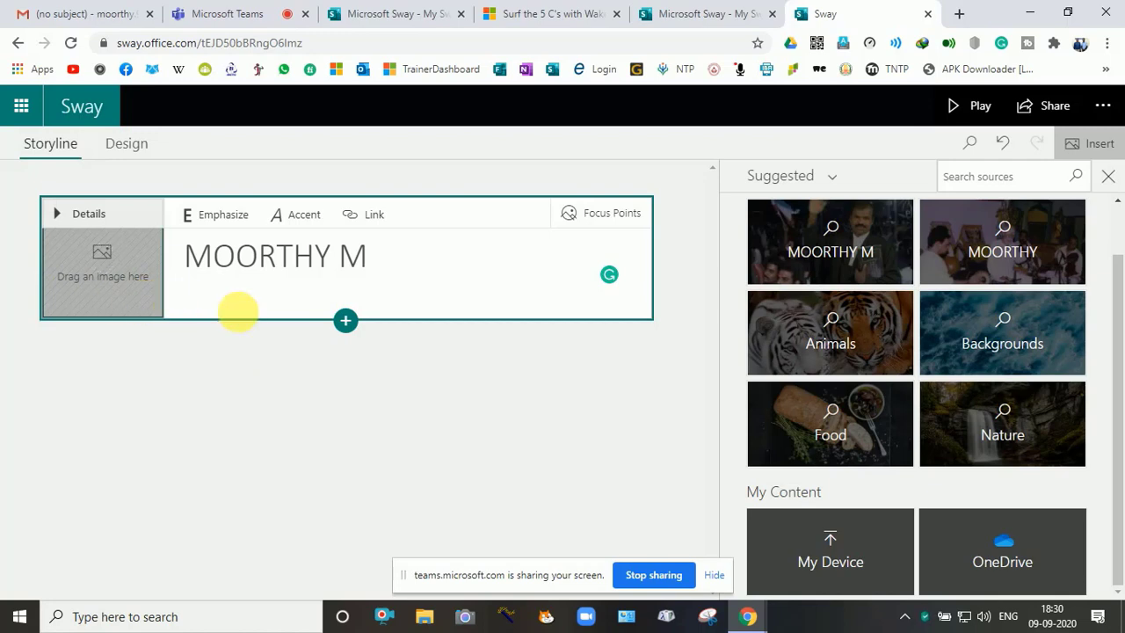
{"action": "left_click", "coordinate": [347, 322]}
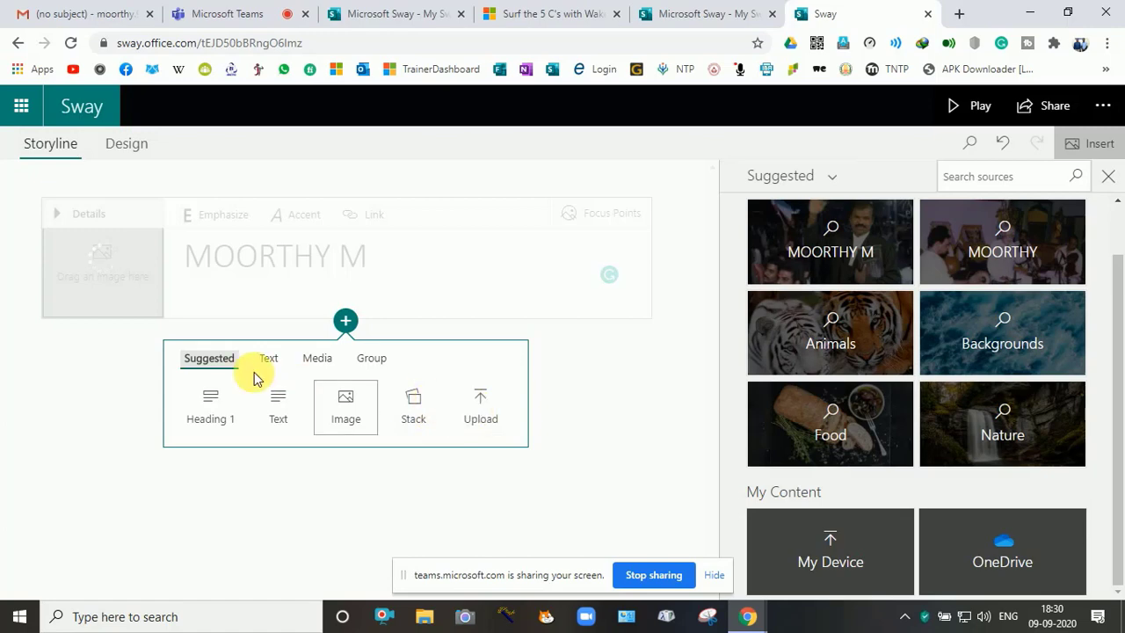
{"action": "left_click", "coordinate": [274, 360]}
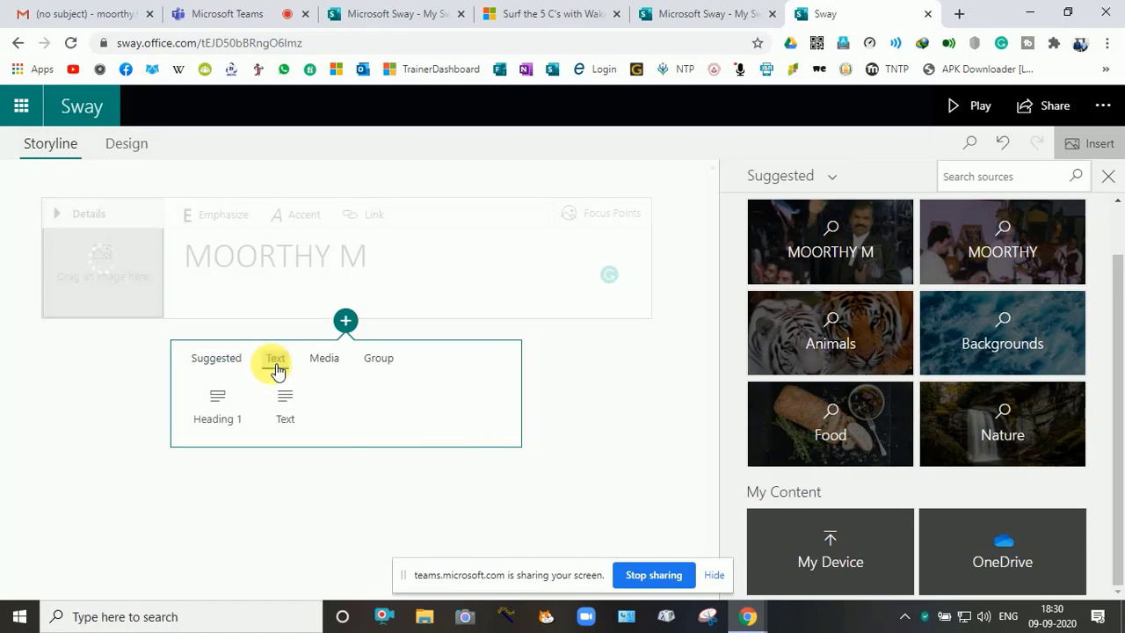
{"action": "left_click", "coordinate": [337, 364]}
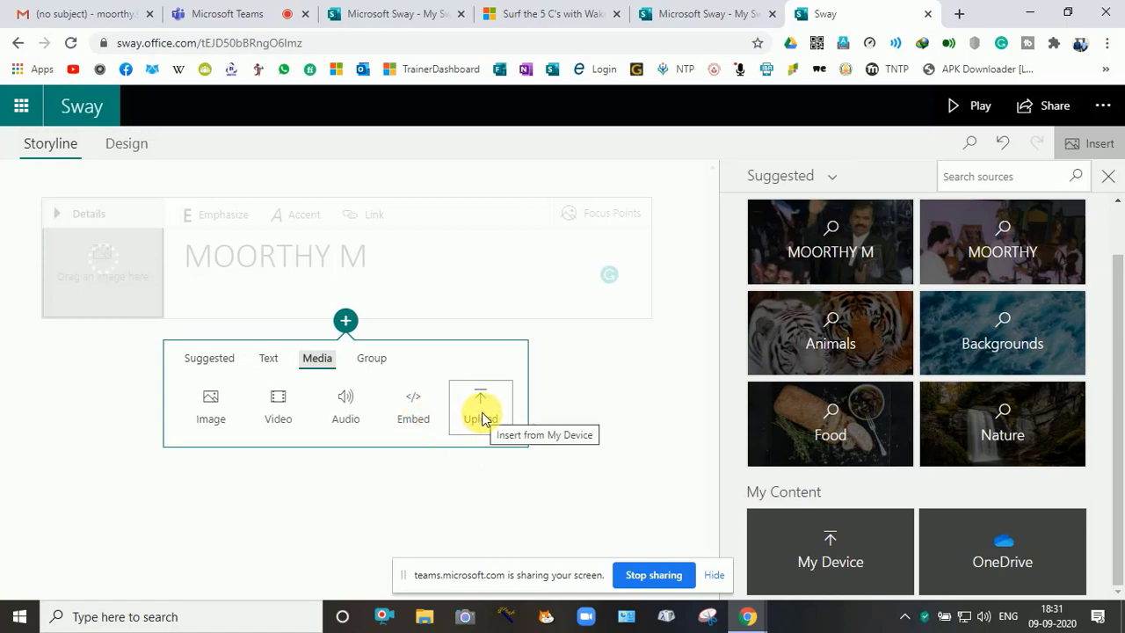
{"action": "left_click", "coordinate": [373, 358]}
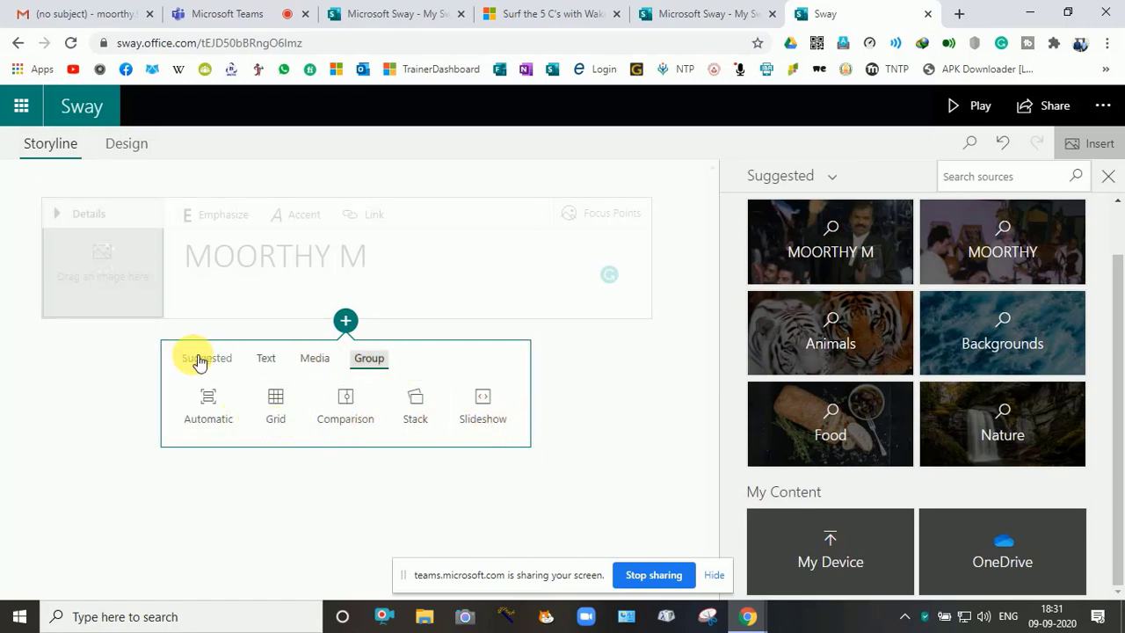
{"action": "left_click", "coordinate": [222, 301]}
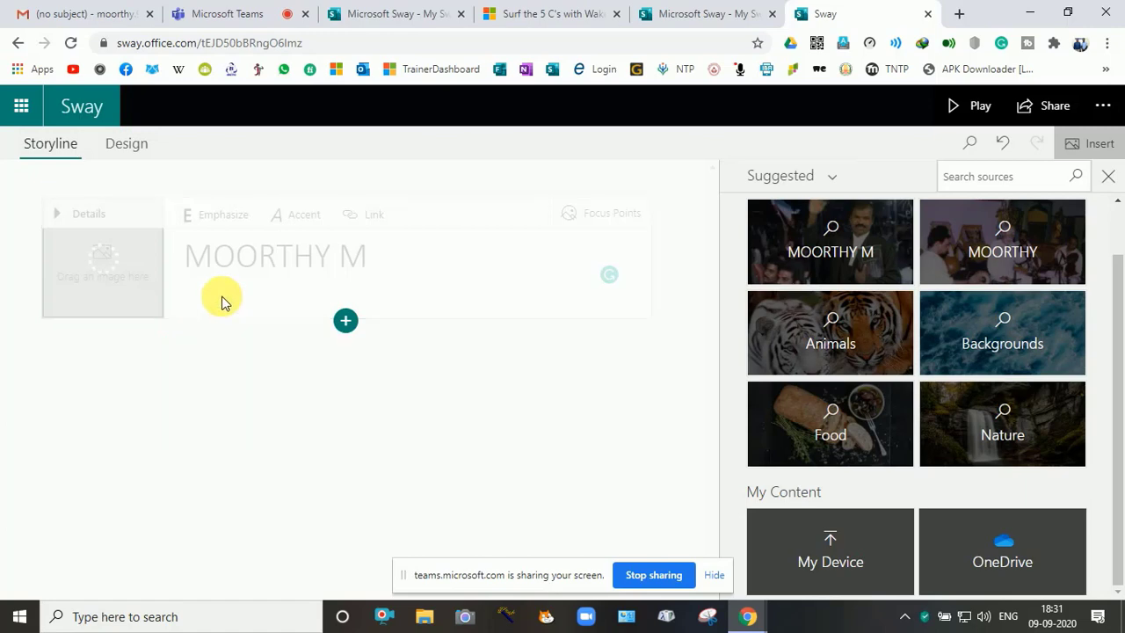
{"action": "left_click", "coordinate": [347, 321]}
{"action": "left_click", "coordinate": [214, 410]}
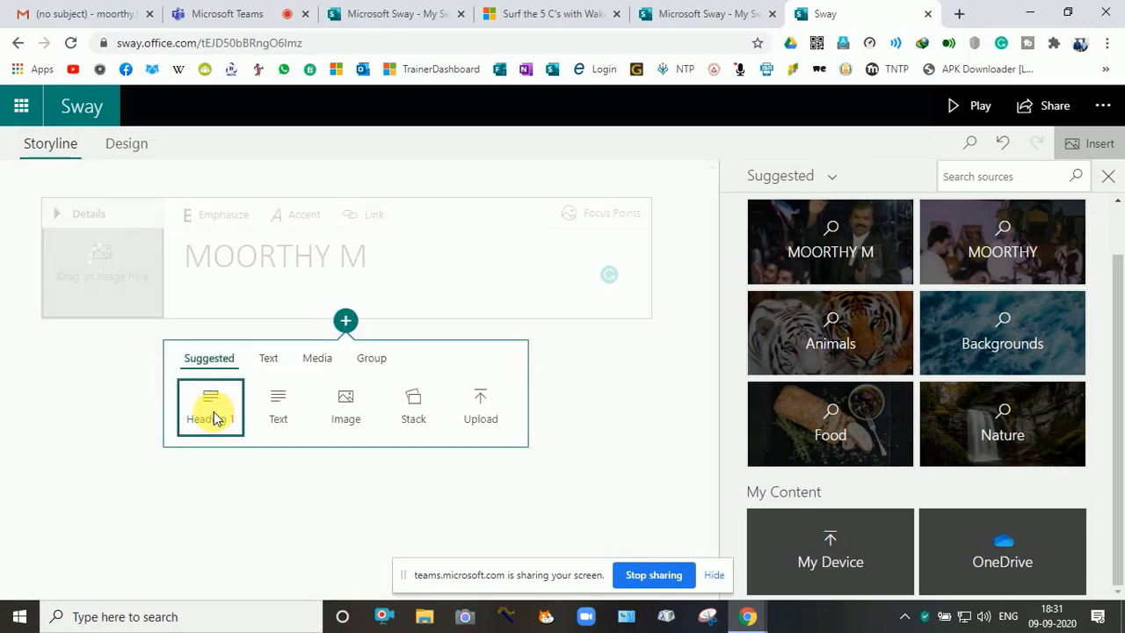
Step: Type DHARMAPURI into the heading card and add a text card reading PENNAGARAM below it
{"action": "left_click", "coordinate": [280, 435]}
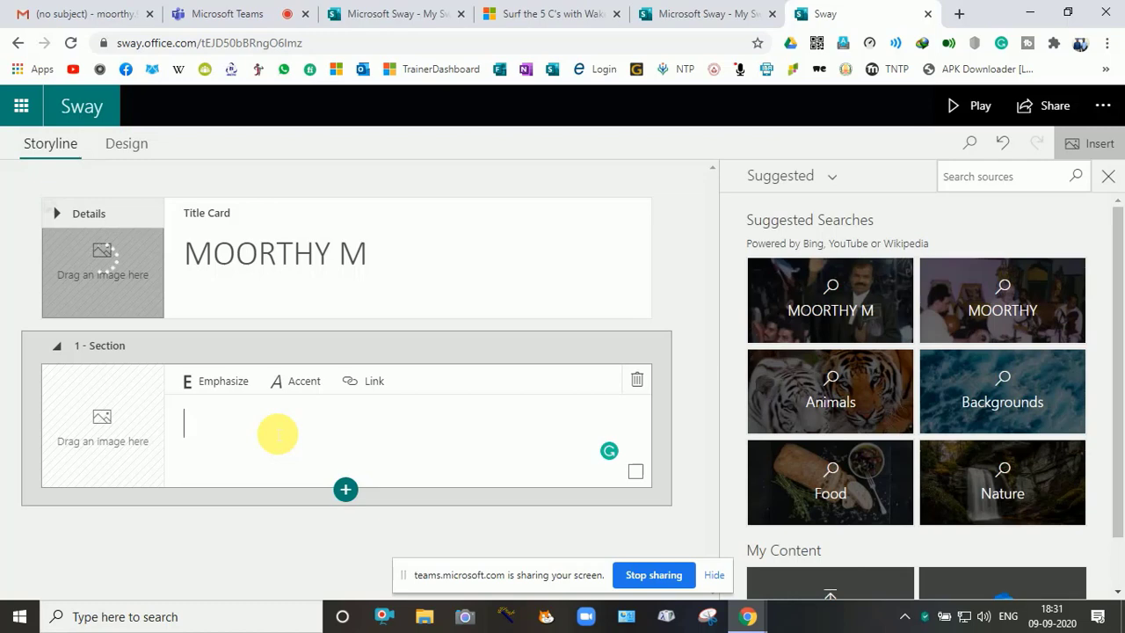
{"action": "type", "text": "D"}
{"action": "type", "text": "HA"}
{"action": "type", "text": "RMAPURI"}
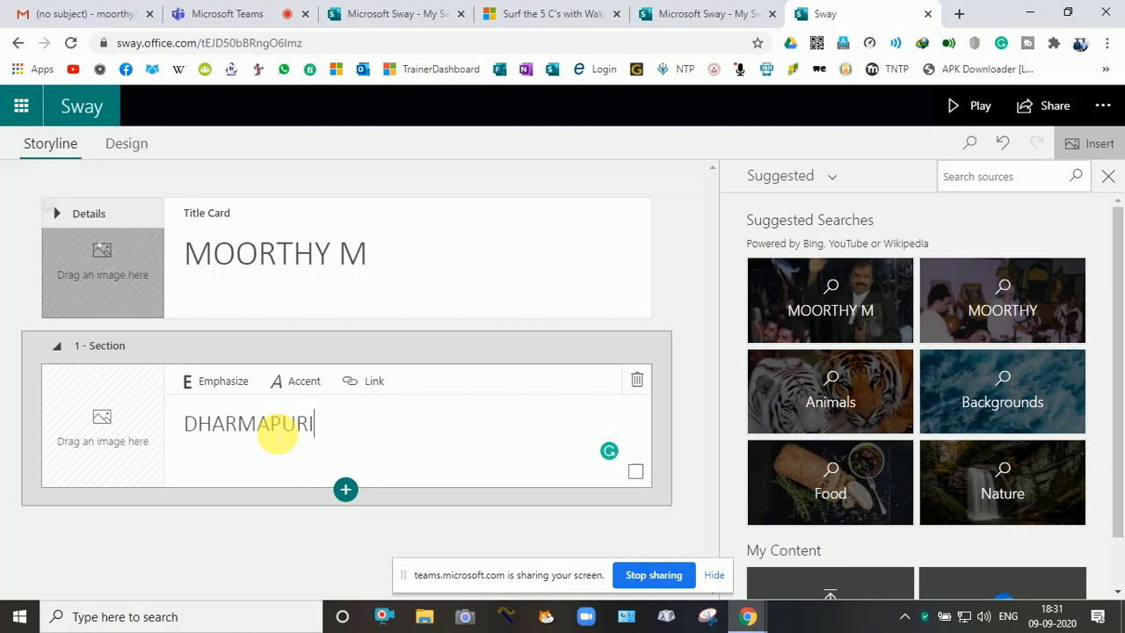
{"action": "left_click", "coordinate": [347, 492]}
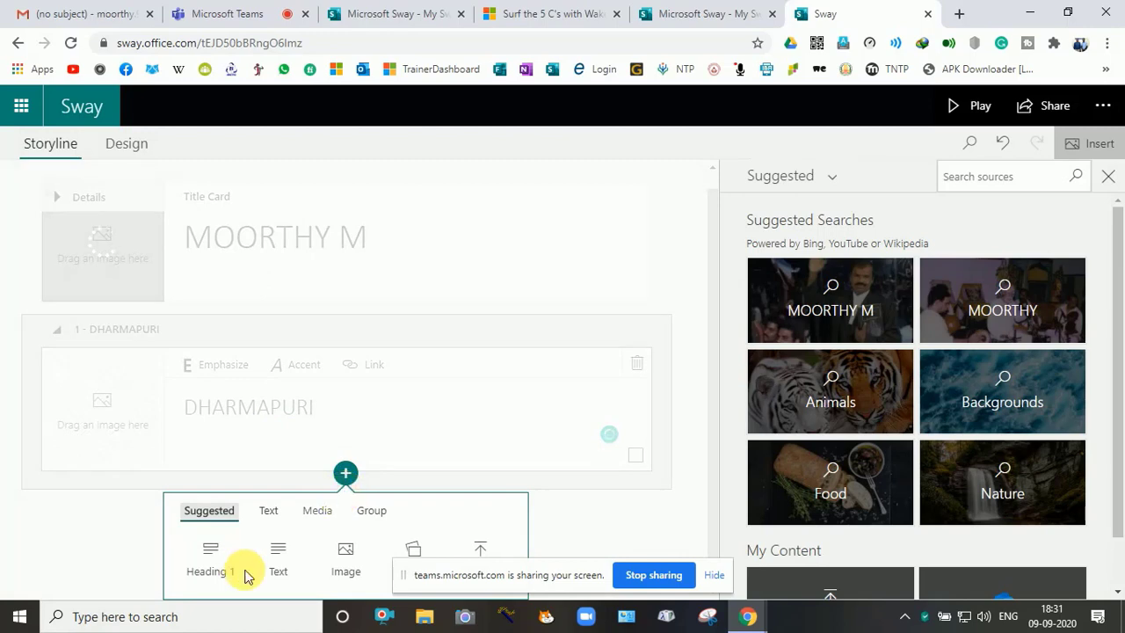
{"action": "left_click", "coordinate": [277, 561]}
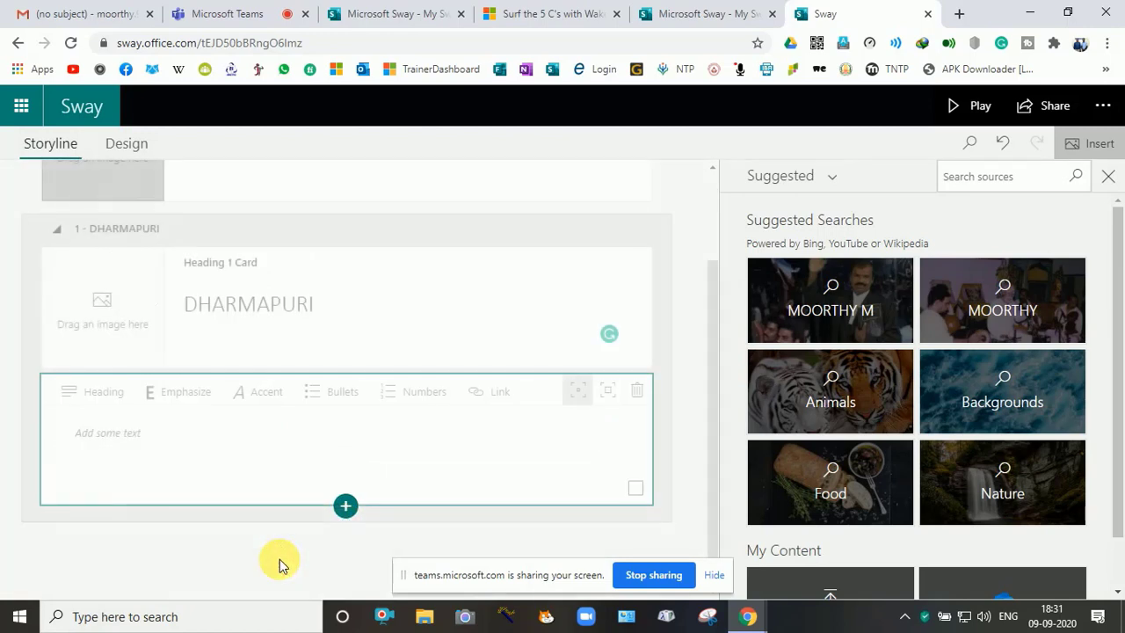
{"action": "left_click", "coordinate": [162, 441]}
{"action": "type", "text": "PE"}
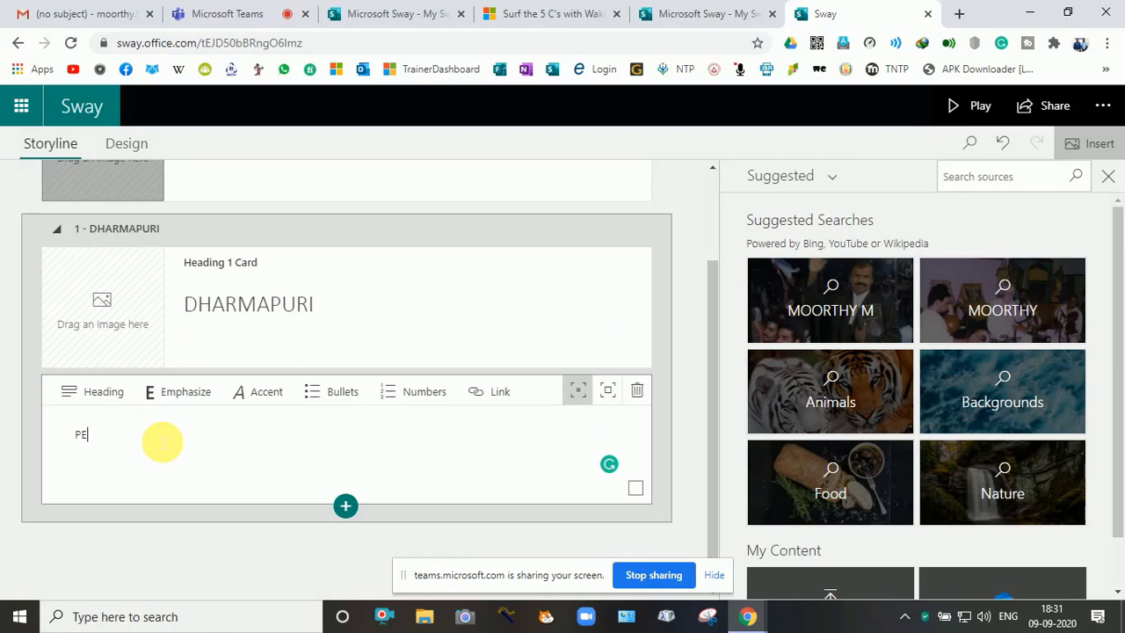
{"action": "type", "text": "NNAGARAM"}
{"action": "left_click", "coordinate": [346, 505]}
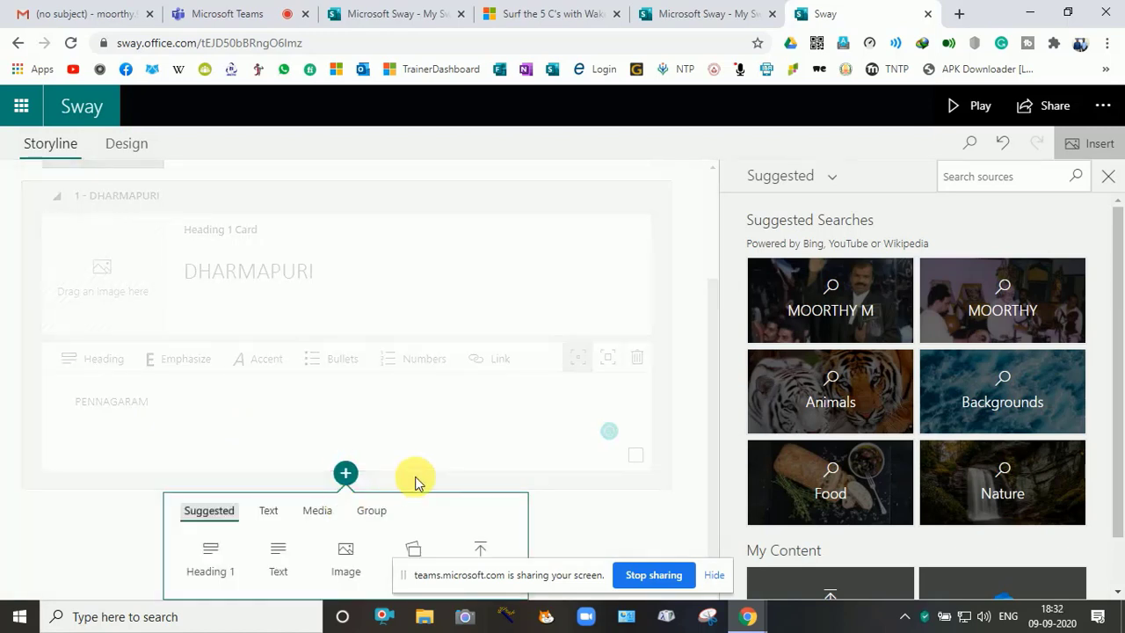
Step: Select the DHARMAPURI heading and apply Accent styling, cancelling the Link dialog
{"action": "left_click", "coordinate": [494, 443]}
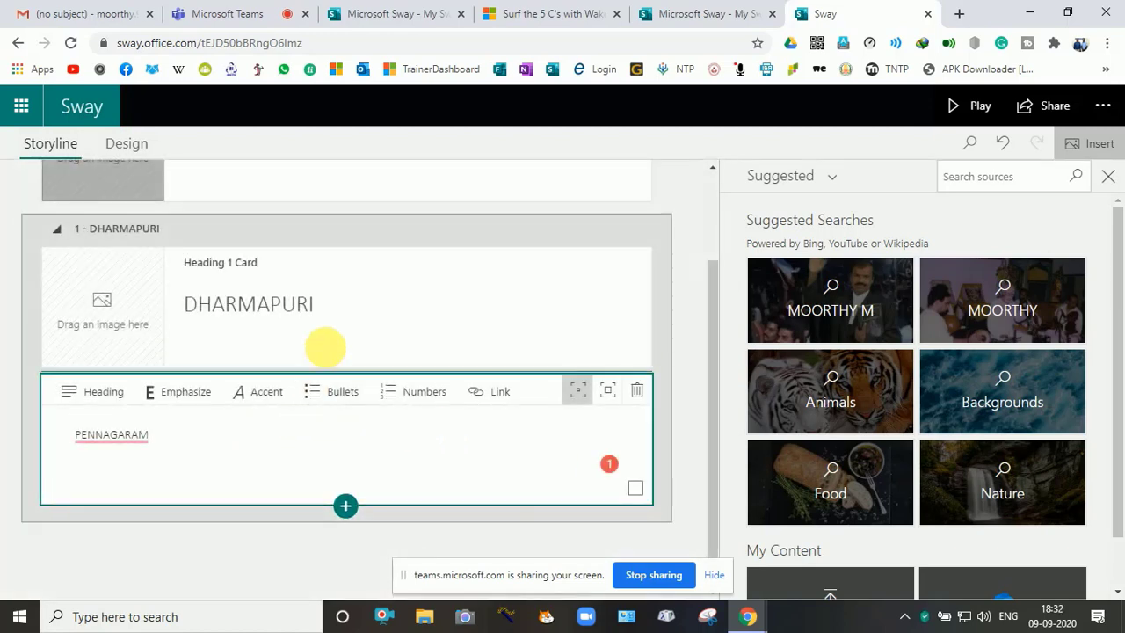
{"action": "left_click", "coordinate": [330, 307]}
{"action": "left_click_drag", "start_coordinate": [329, 308], "coordinate": [177, 304]}
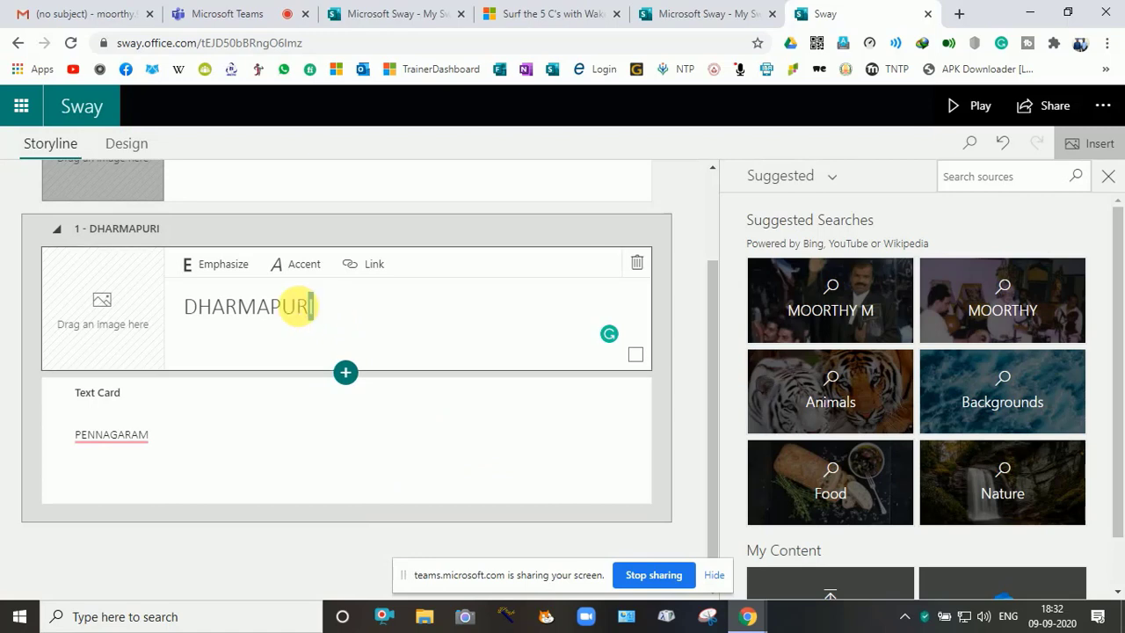
{"action": "left_click", "coordinate": [223, 274]}
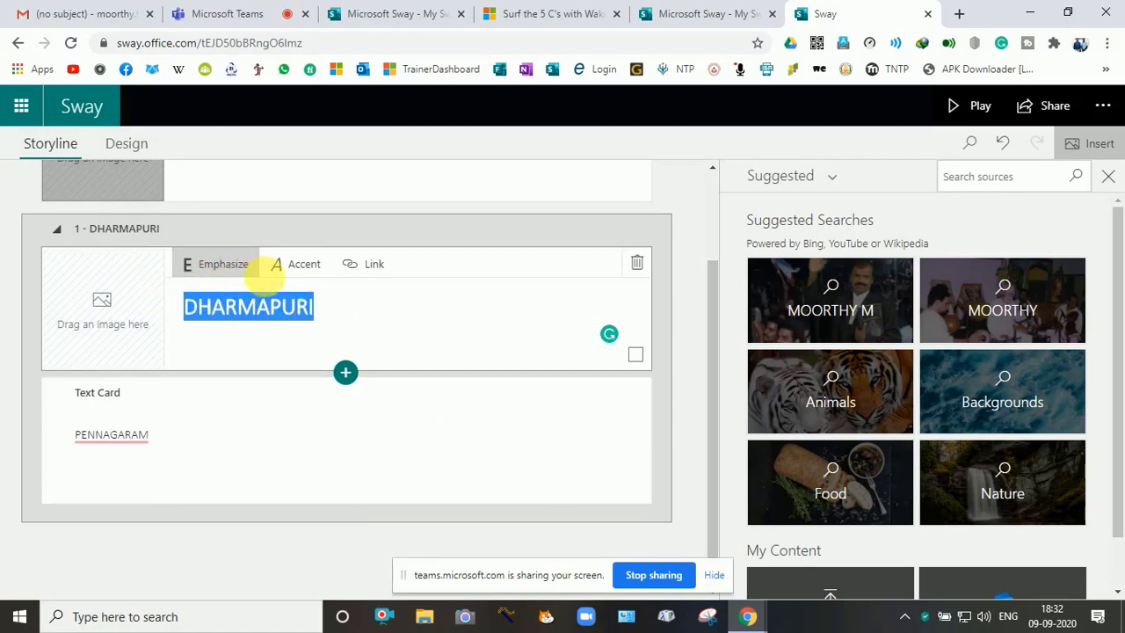
{"action": "left_click", "coordinate": [309, 278]}
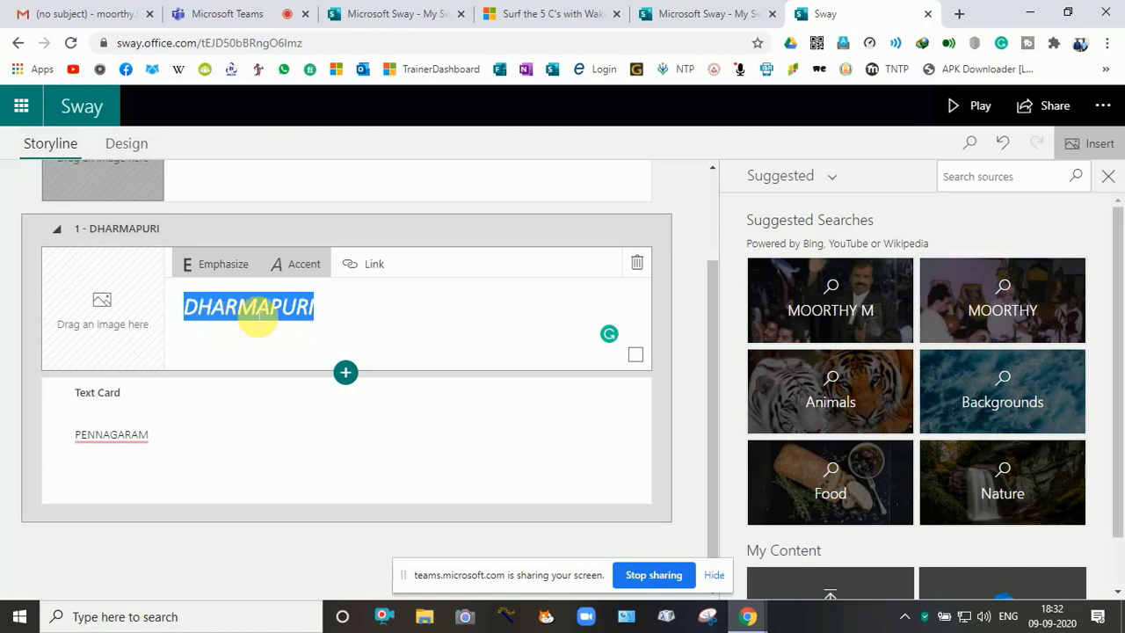
{"action": "left_click", "coordinate": [377, 268]}
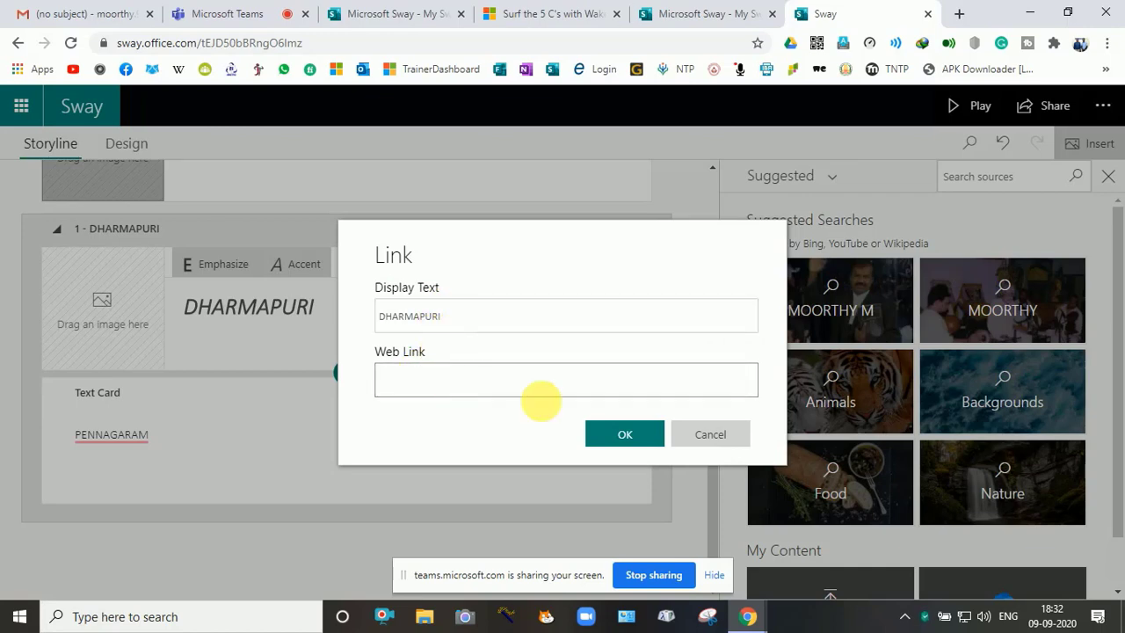
{"action": "left_click", "coordinate": [708, 442]}
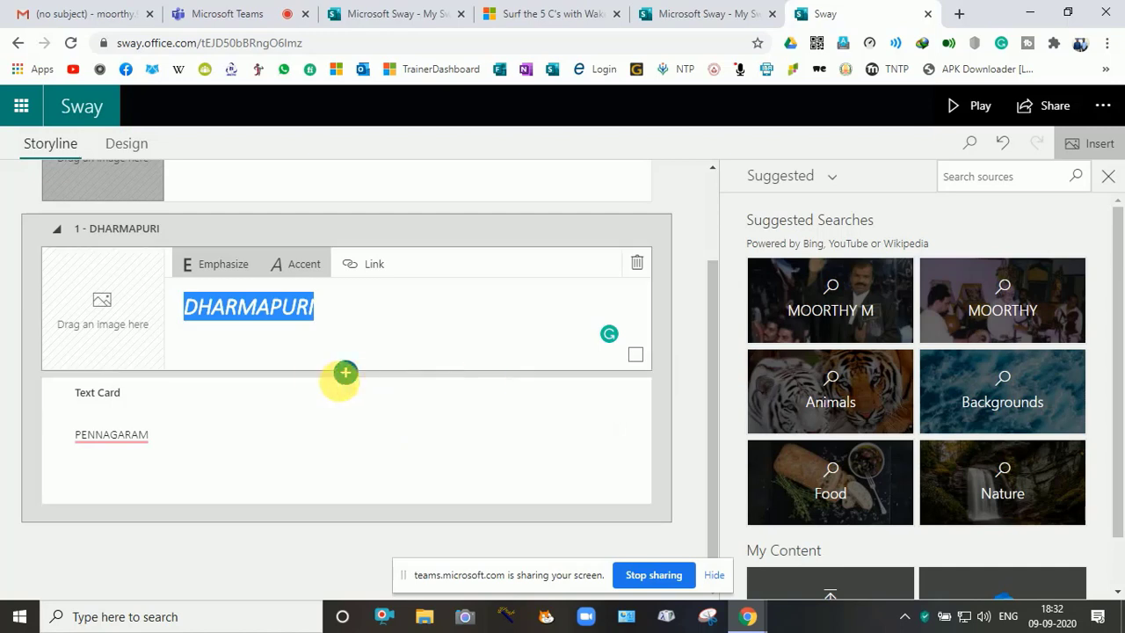
Step: Dismiss the grammar checker's sign-up prompt on the PENNAGARAM text card
{"action": "left_click", "coordinate": [346, 372]}
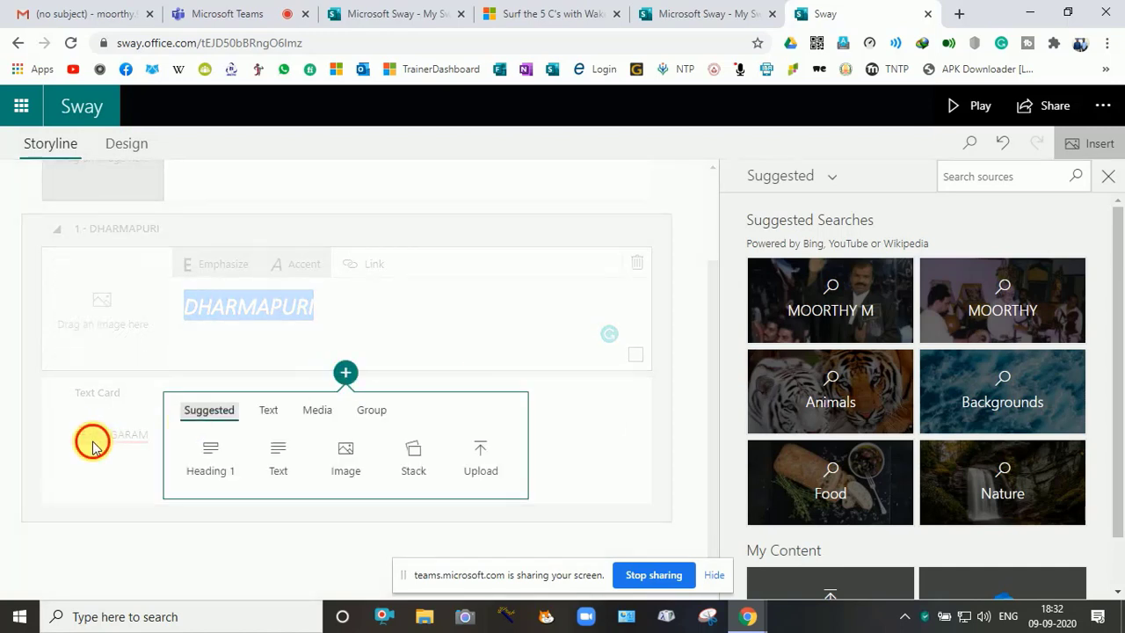
{"action": "left_click", "coordinate": [96, 444]}
{"action": "left_click", "coordinate": [121, 448]}
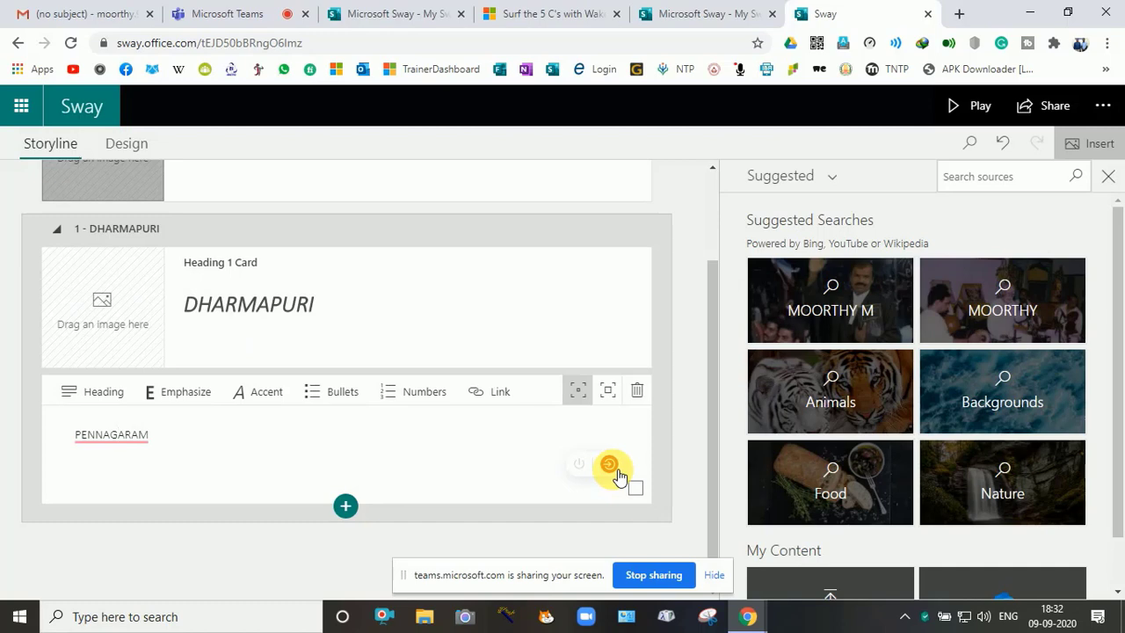
{"action": "left_click", "coordinate": [615, 471]}
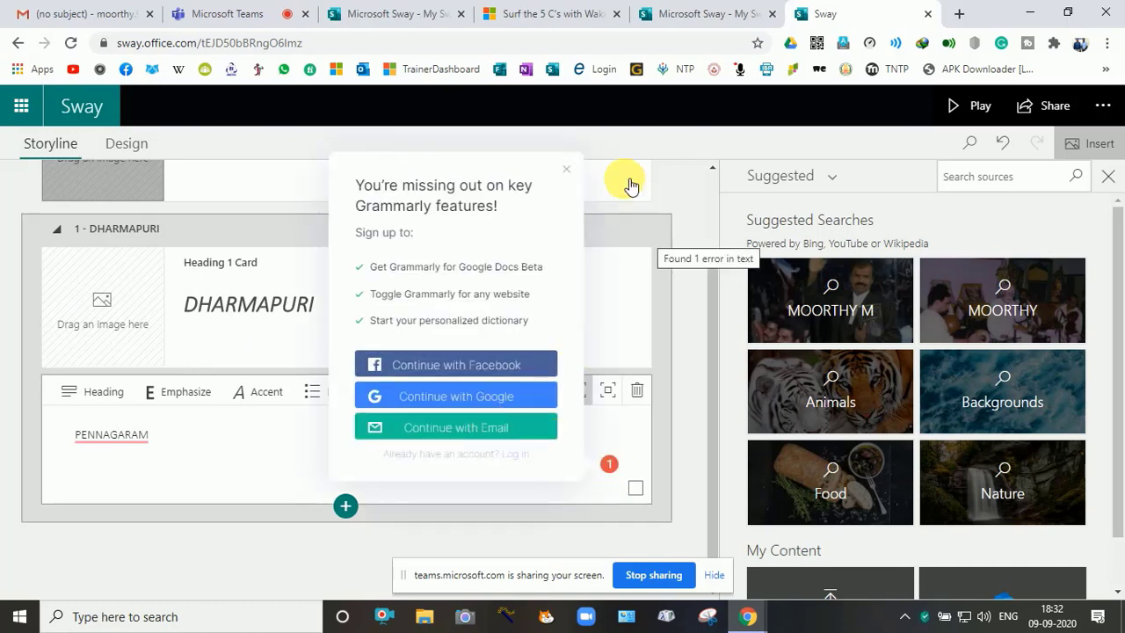
{"action": "left_click", "coordinate": [568, 178]}
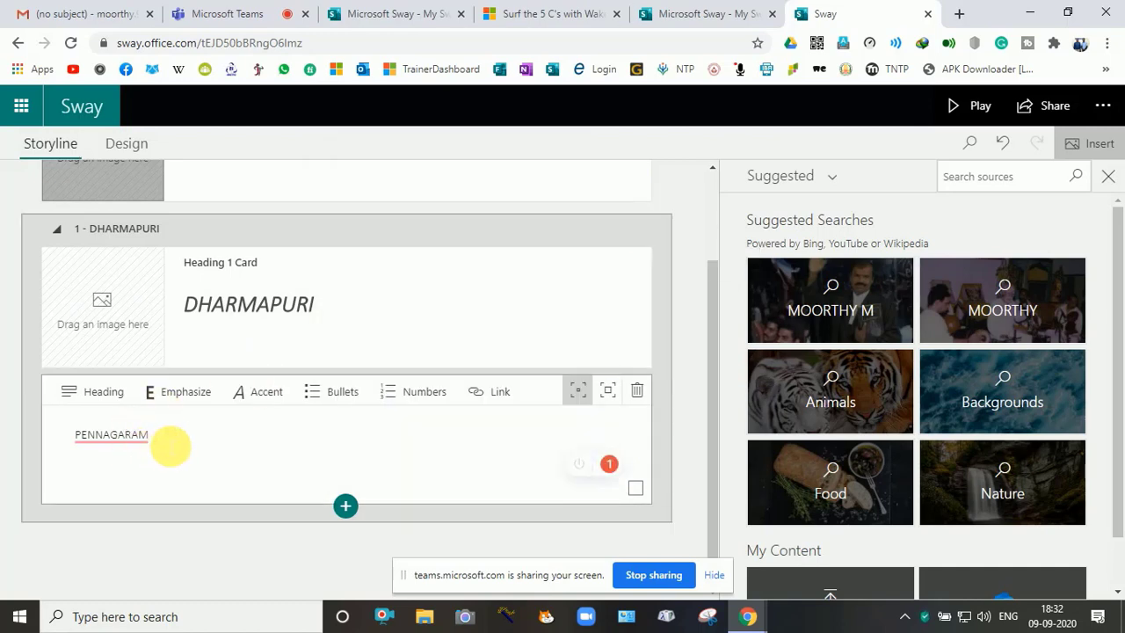
Step: Insert an empty Text card below PENNAGARAM and close the Insert pane
{"action": "left_click", "coordinate": [348, 507]}
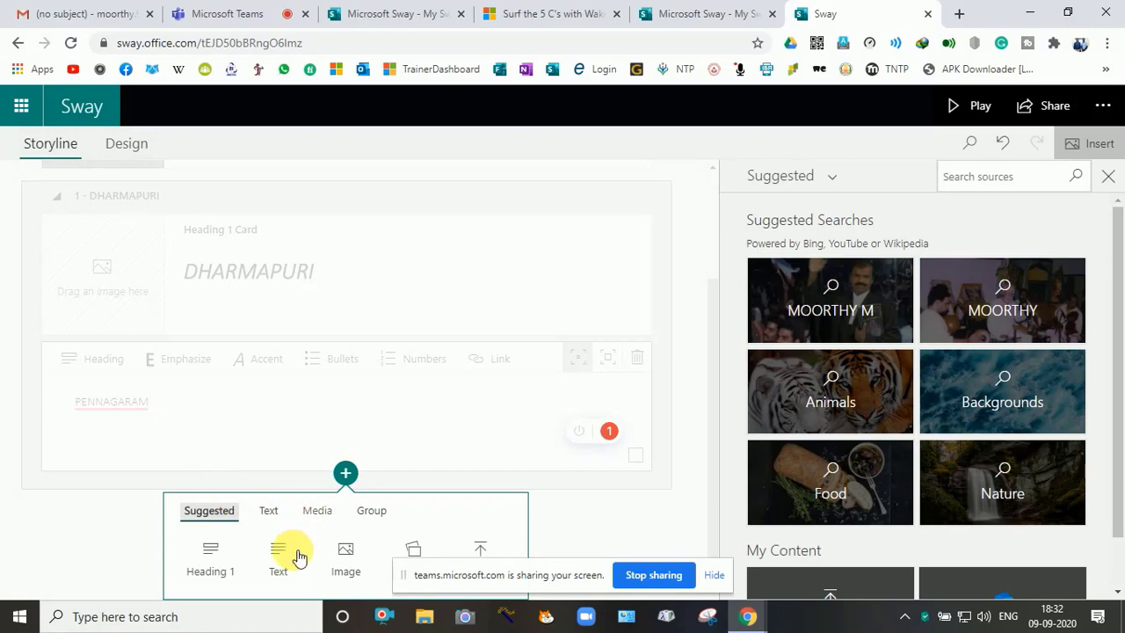
{"action": "left_click", "coordinate": [269, 513]}
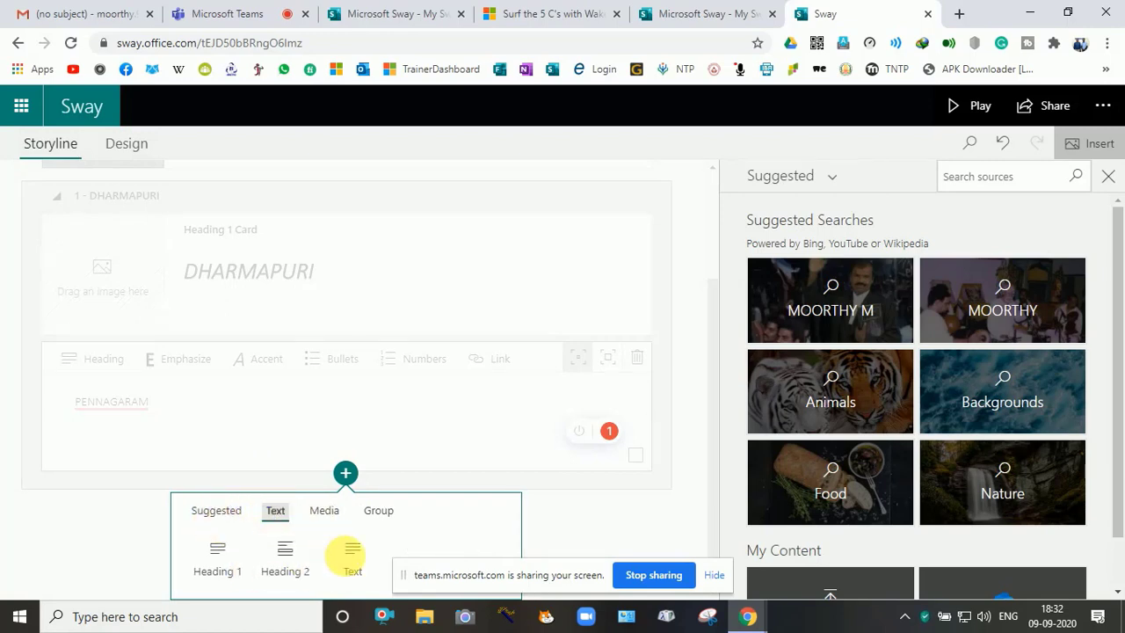
{"action": "left_click", "coordinate": [211, 511]}
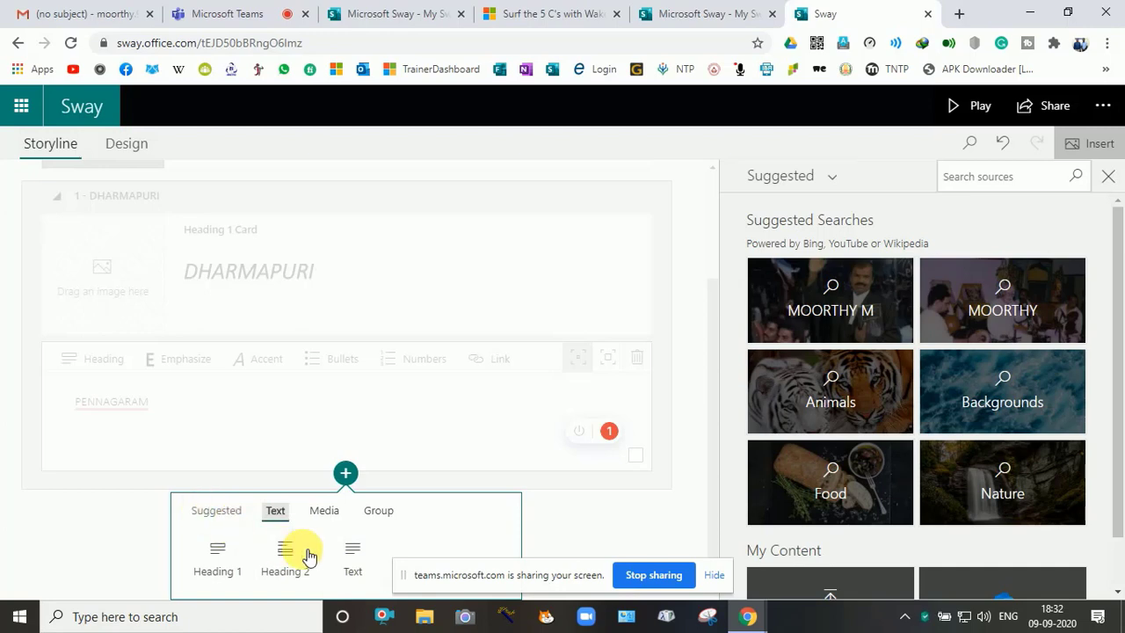
{"action": "left_click", "coordinate": [277, 561]}
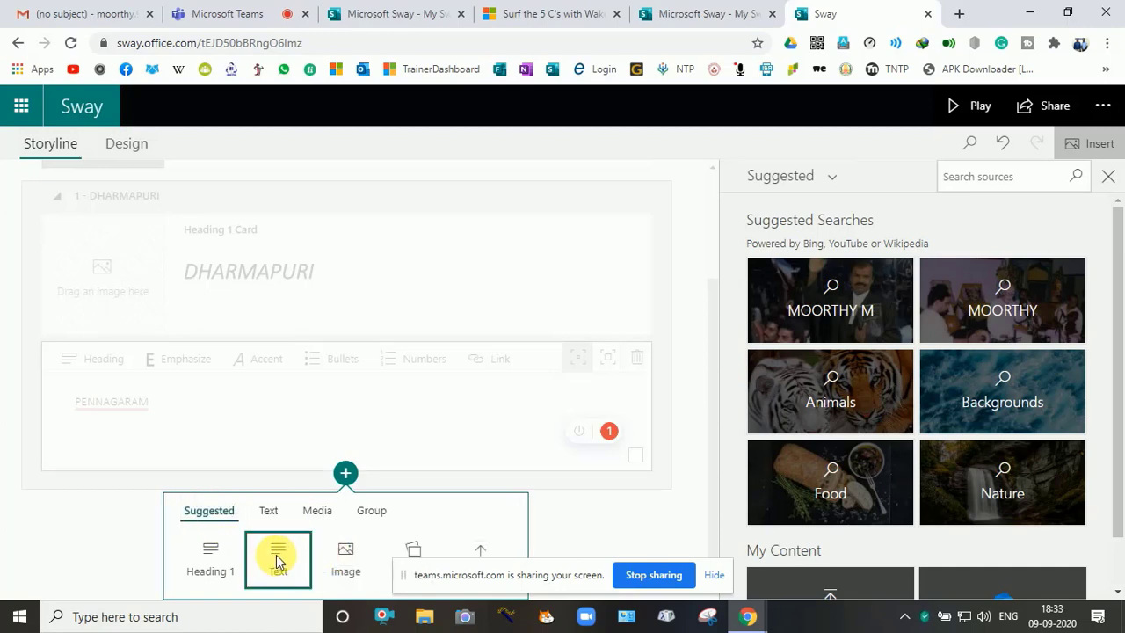
{"action": "left_click", "coordinate": [276, 561]}
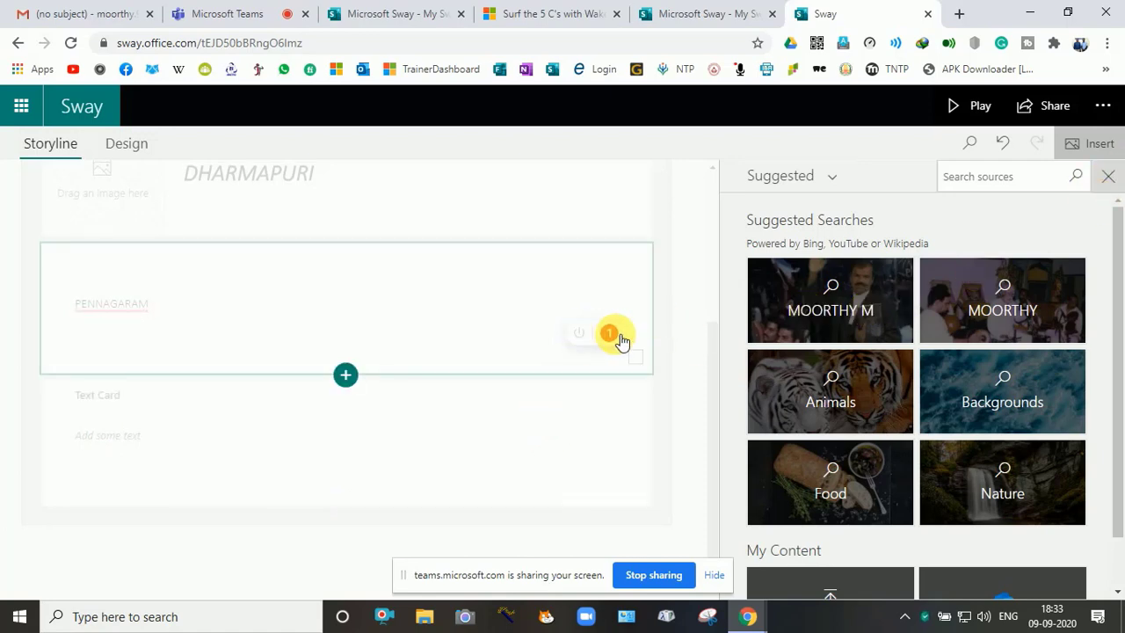
{"action": "left_click", "coordinate": [1108, 176]}
Step: Retype the ending of PENNAGARAM to clear its spelling-error flag
{"action": "left_click", "coordinate": [282, 324]}
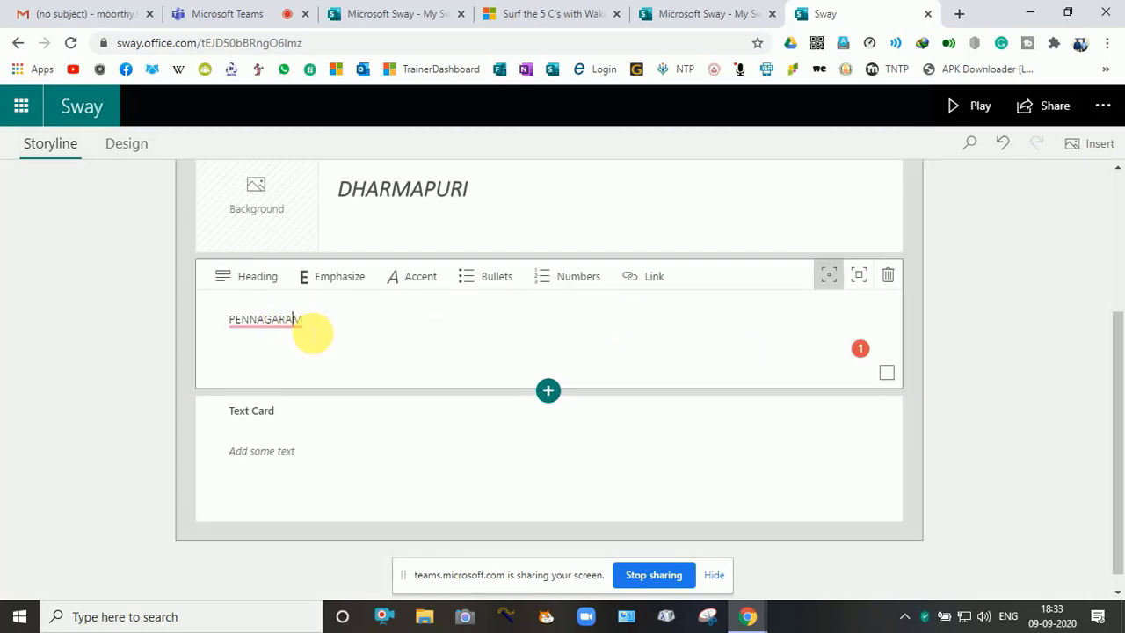
{"action": "double_click", "coordinate": [307, 332]}
{"action": "left_click", "coordinate": [298, 330]}
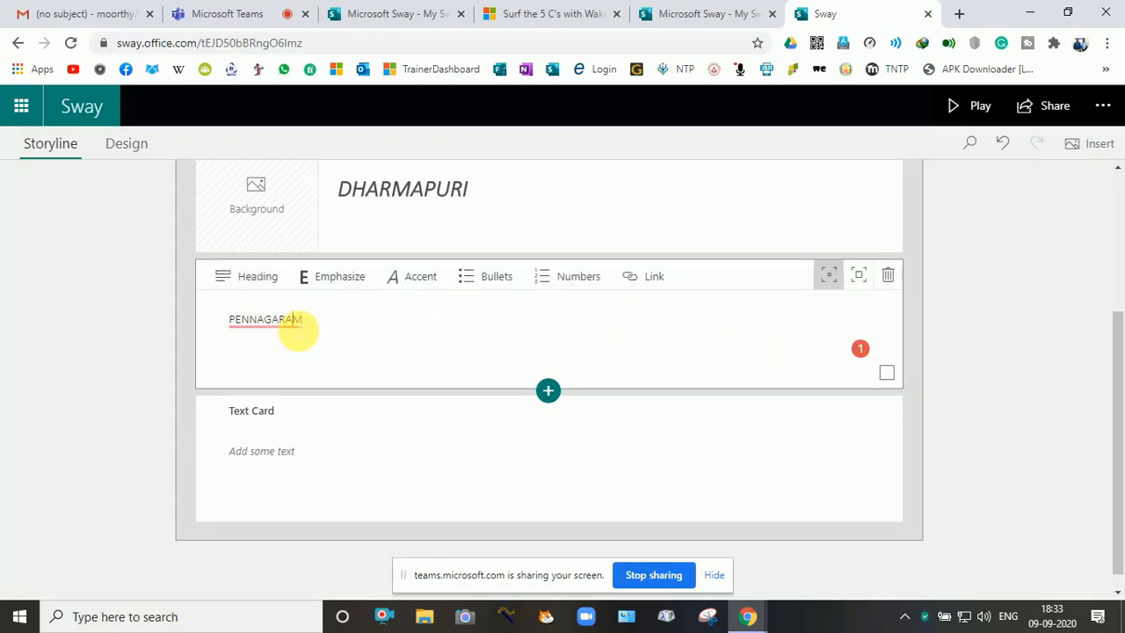
{"action": "right_click", "coordinate": [298, 327]}
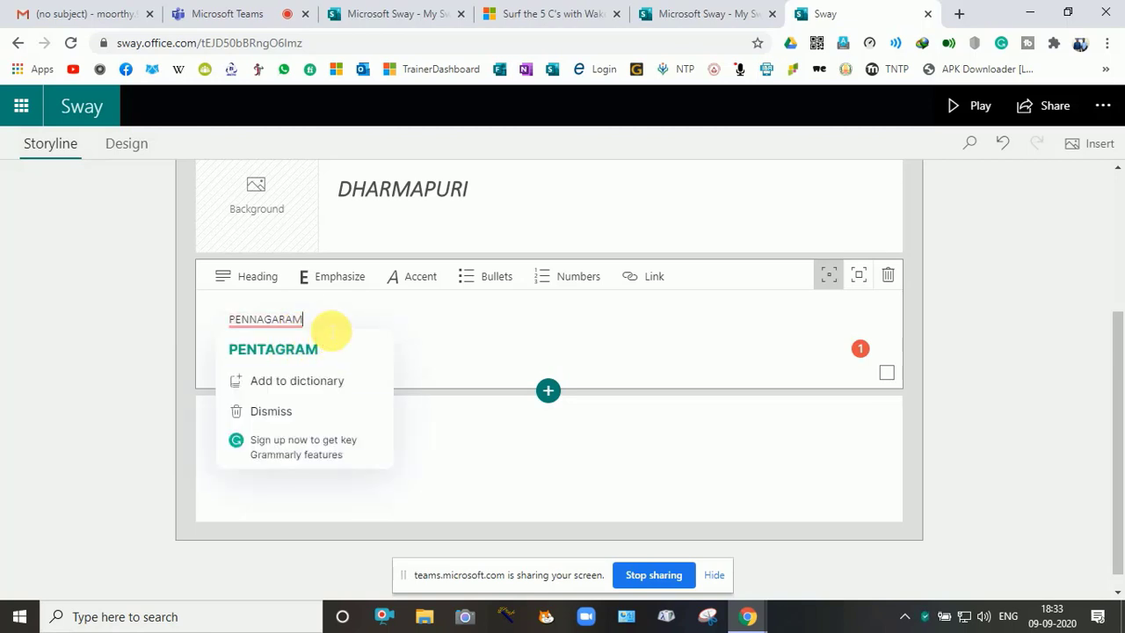
{"action": "left_click", "coordinate": [331, 331]}
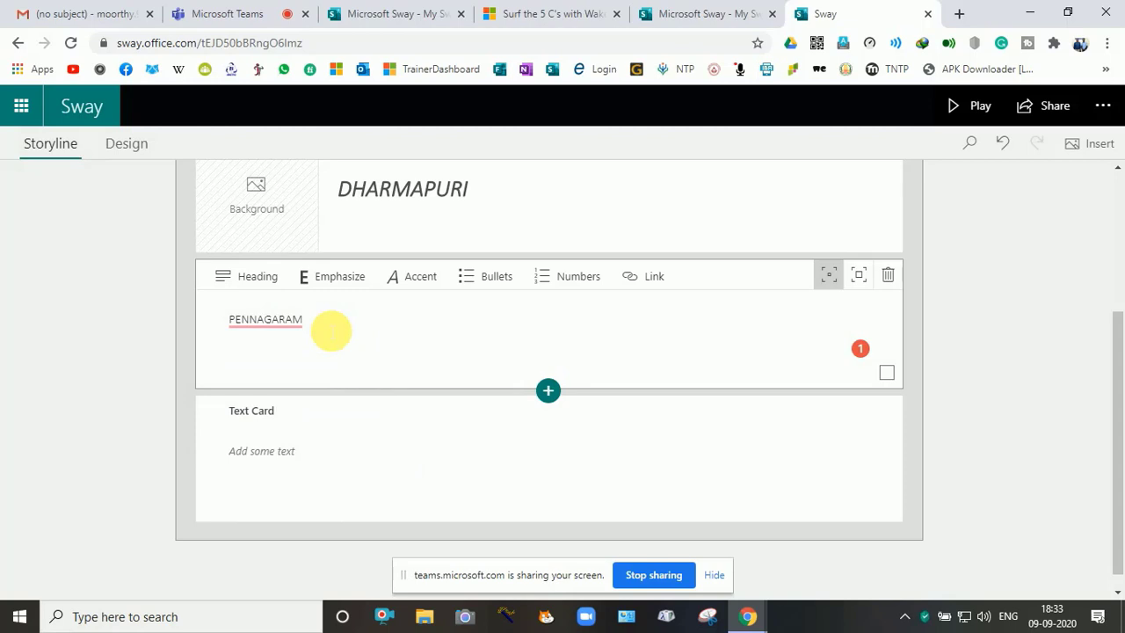
{"action": "key", "text": "BackSpace"}
{"action": "key", "text": "BackSpace"}
{"action": "key", "text": "BackSpace"}
{"action": "key", "text": "BackSpace"}
{"action": "key", "text": "BackSpace"}
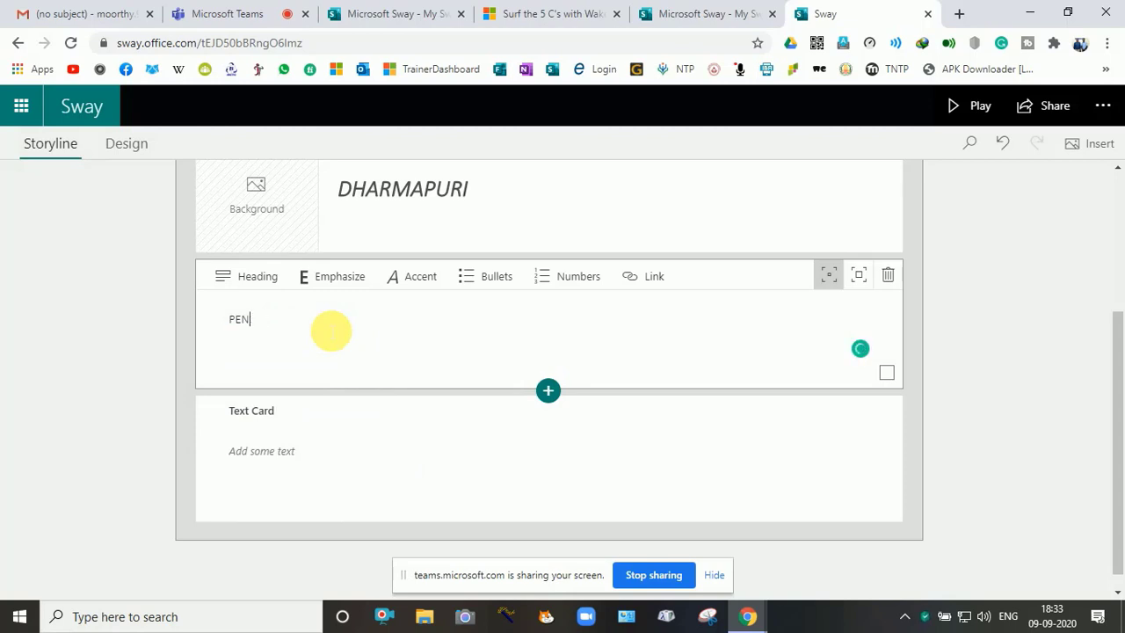
{"action": "type", "text": "N"}
{"action": "type", "text": "A"}
{"action": "type", "text": "GARAM"}
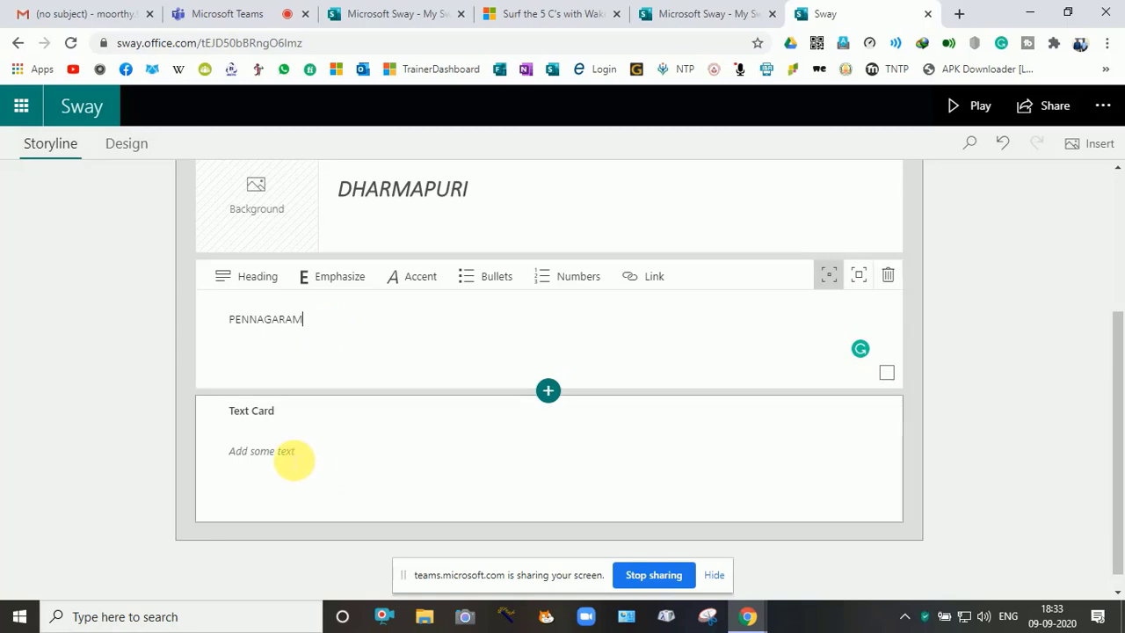
Step: Enter 'S,G,TEACHER', 'PUPS,PENNAGARAM' and 'PENNAGARAM' as three lines in the new text card
{"action": "left_click", "coordinate": [292, 458]}
{"action": "type", "text": "S"}
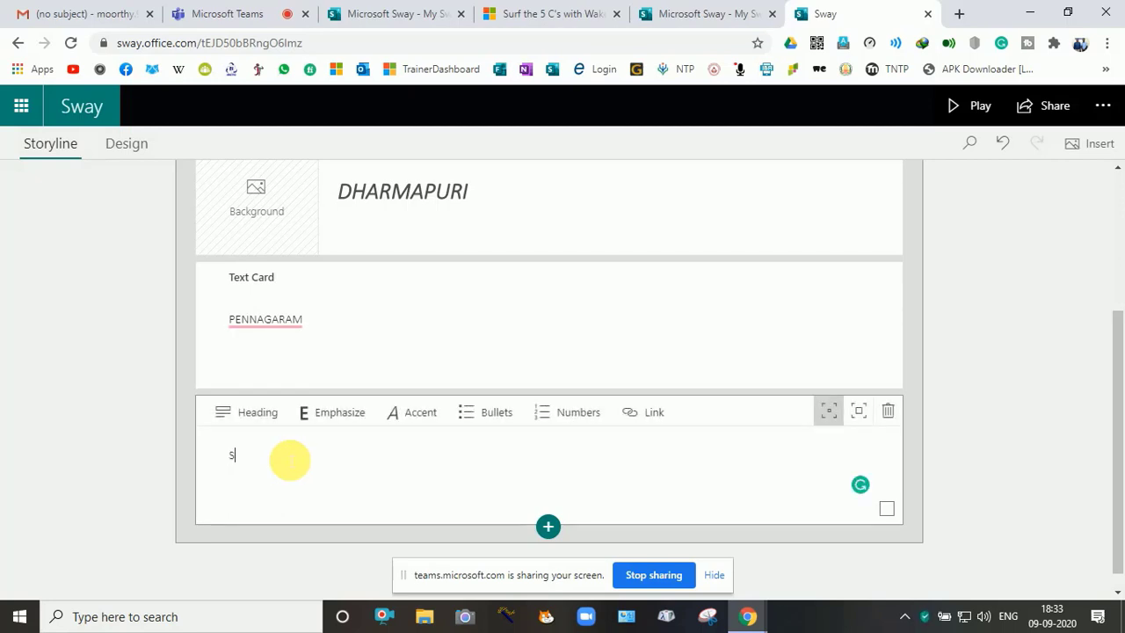
{"action": "type", "text": ",G,TEACHER"}
{"action": "key", "text": "Return"}
{"action": "type", "text": "PUPS,PE"}
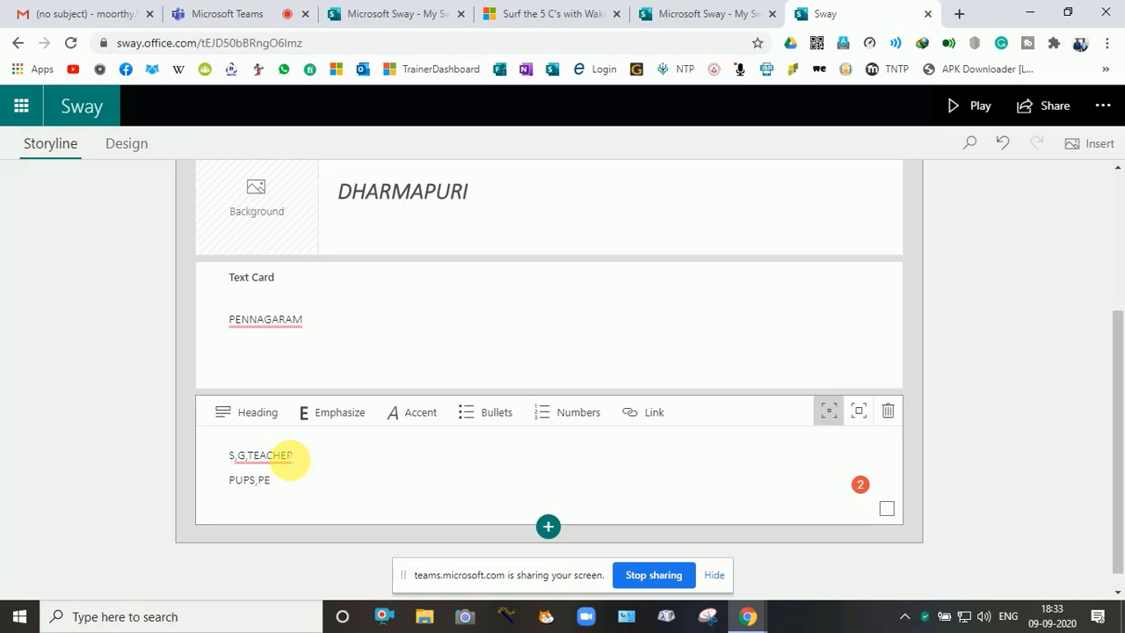
{"action": "type", "text": "NNAGARA"}
{"action": "type", "text": "M"}
{"action": "key", "text": "Return"}
{"action": "type", "text": "PENNA"}
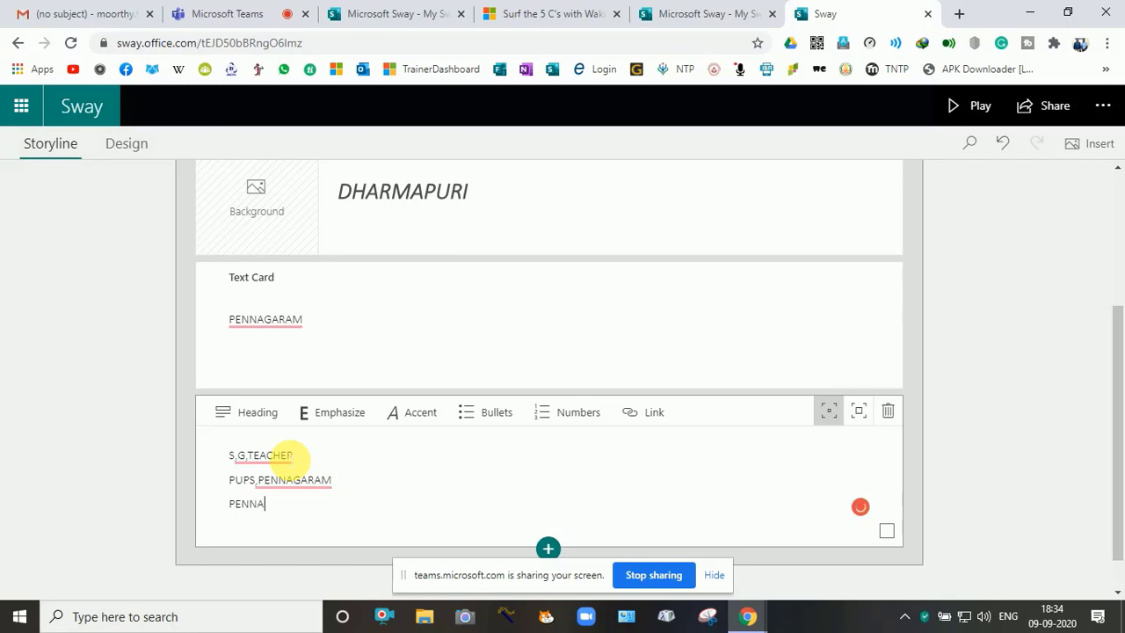
{"action": "type", "text": "GARAM"}
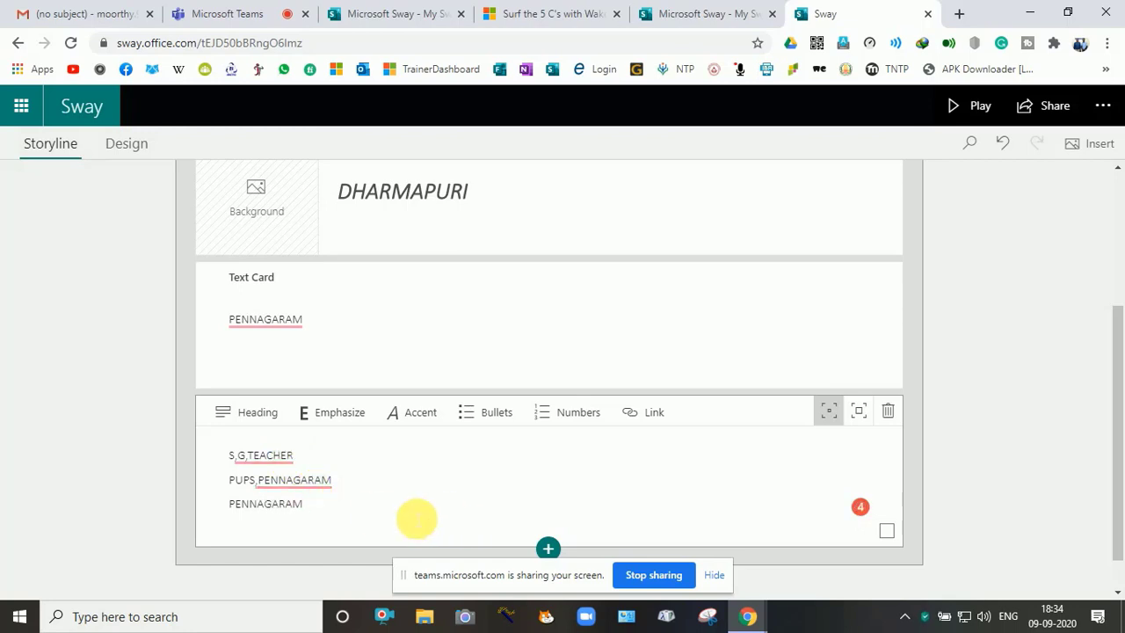
Step: Play the Sway and scroll through the cover photo, DHARMAPURI heading and PENNAGARAM text
{"action": "scroll", "coordinate": [386, 466], "scroll_direction": "up", "scroll_amount": 3}
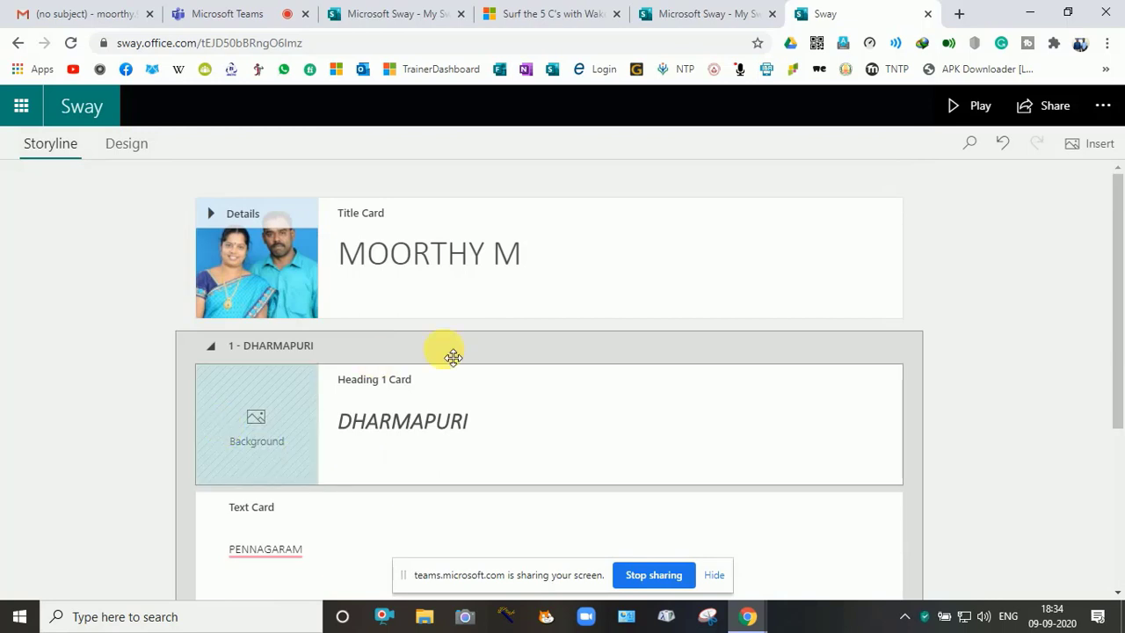
{"action": "scroll", "coordinate": [345, 466], "scroll_direction": "down", "scroll_amount": 1}
{"action": "scroll", "coordinate": [349, 469], "scroll_direction": "down", "scroll_amount": 2}
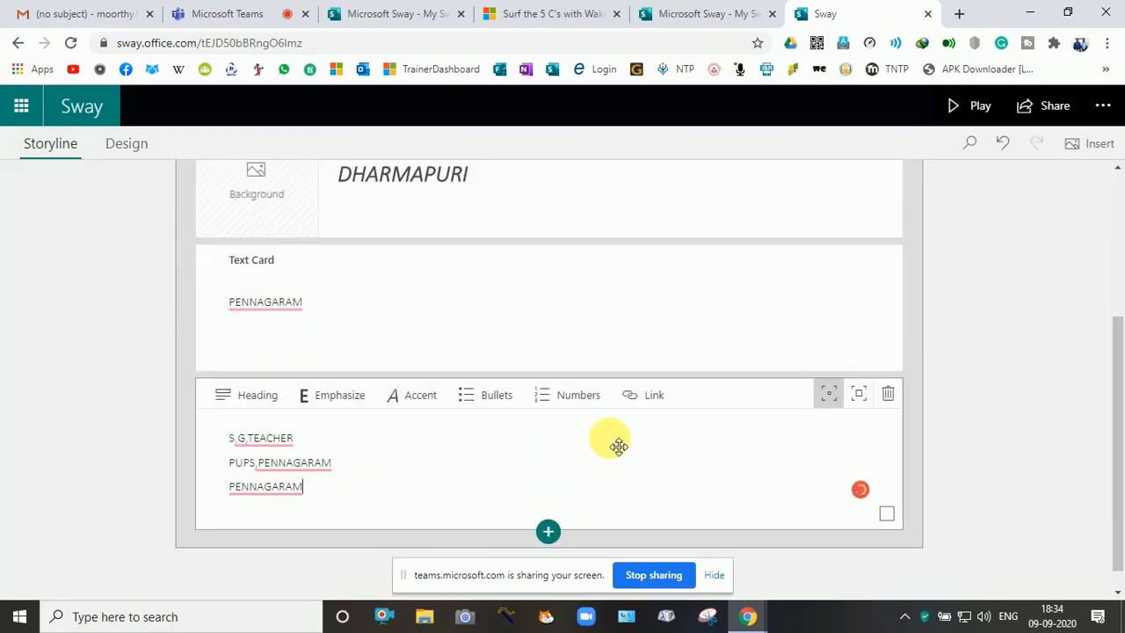
{"action": "scroll", "coordinate": [938, 120], "scroll_direction": "up", "scroll_amount": 1}
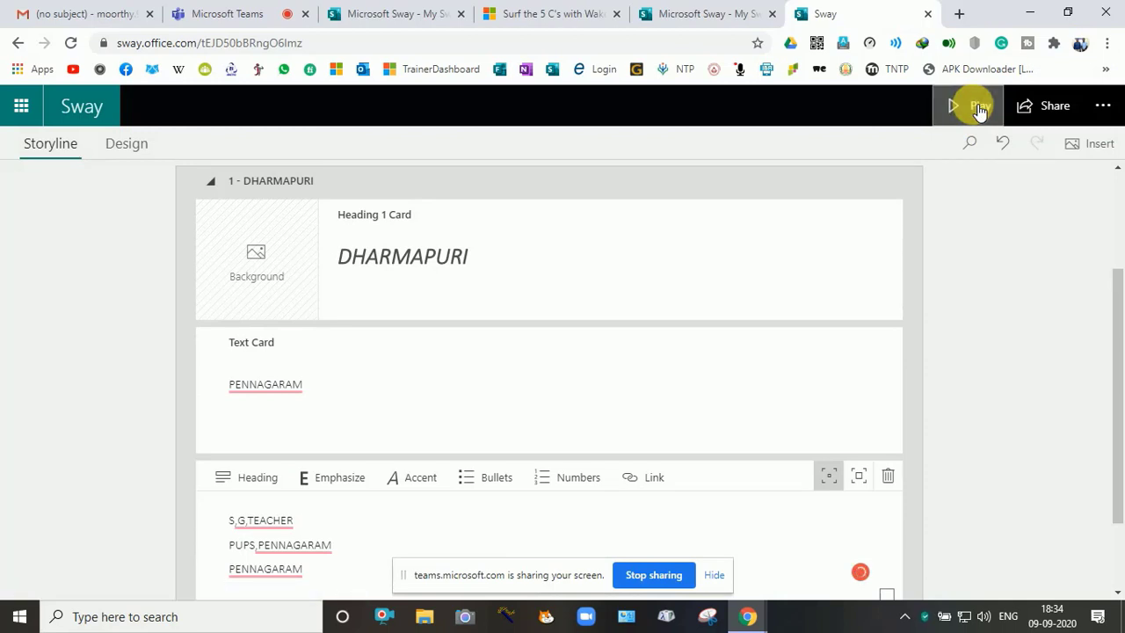
{"action": "left_click", "coordinate": [977, 107]}
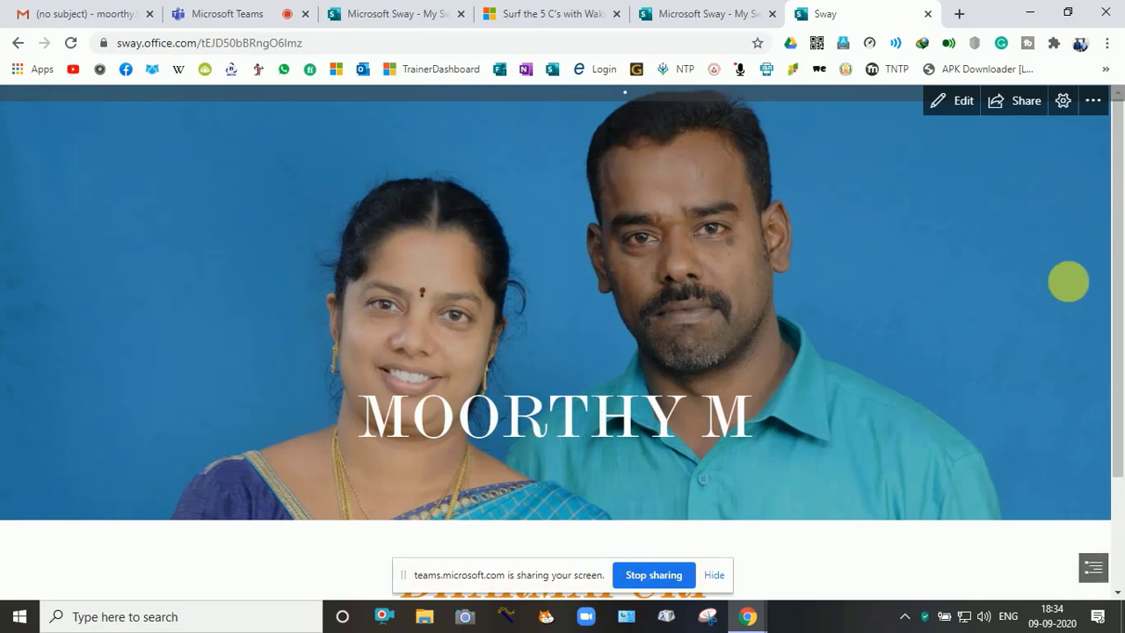
{"action": "scroll", "coordinate": [557, 422], "scroll_direction": "down", "scroll_amount": 3}
{"action": "scroll", "coordinate": [525, 419], "scroll_direction": "down", "scroll_amount": 2}
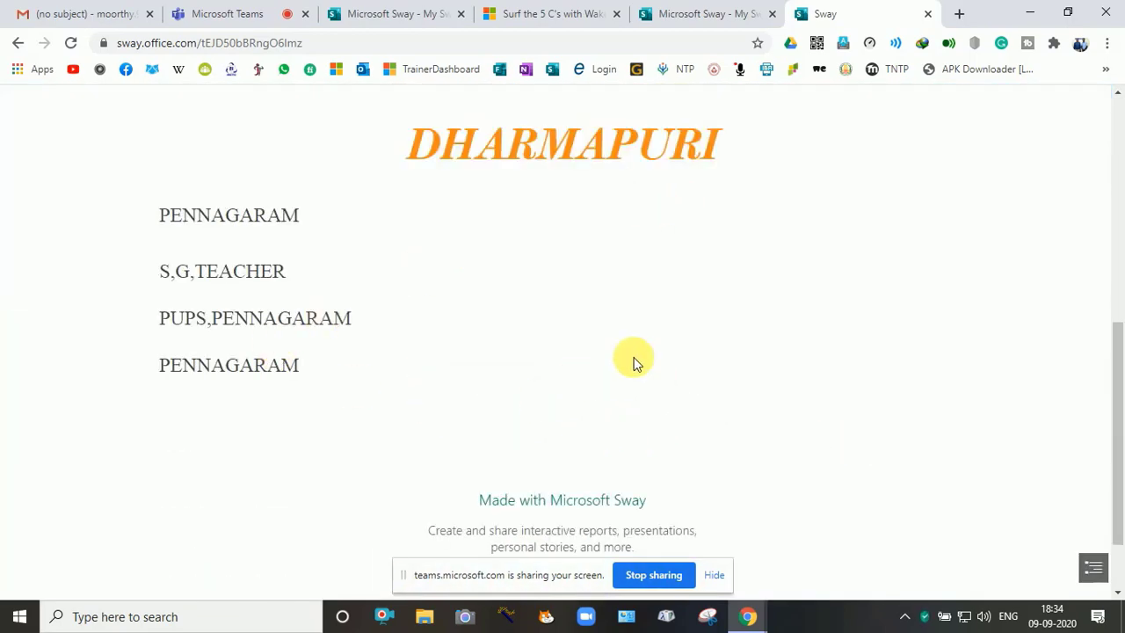
{"action": "scroll", "coordinate": [632, 359], "scroll_direction": "up", "scroll_amount": 4}
{"action": "scroll", "coordinate": [640, 363], "scroll_direction": "down", "scroll_amount": 5}
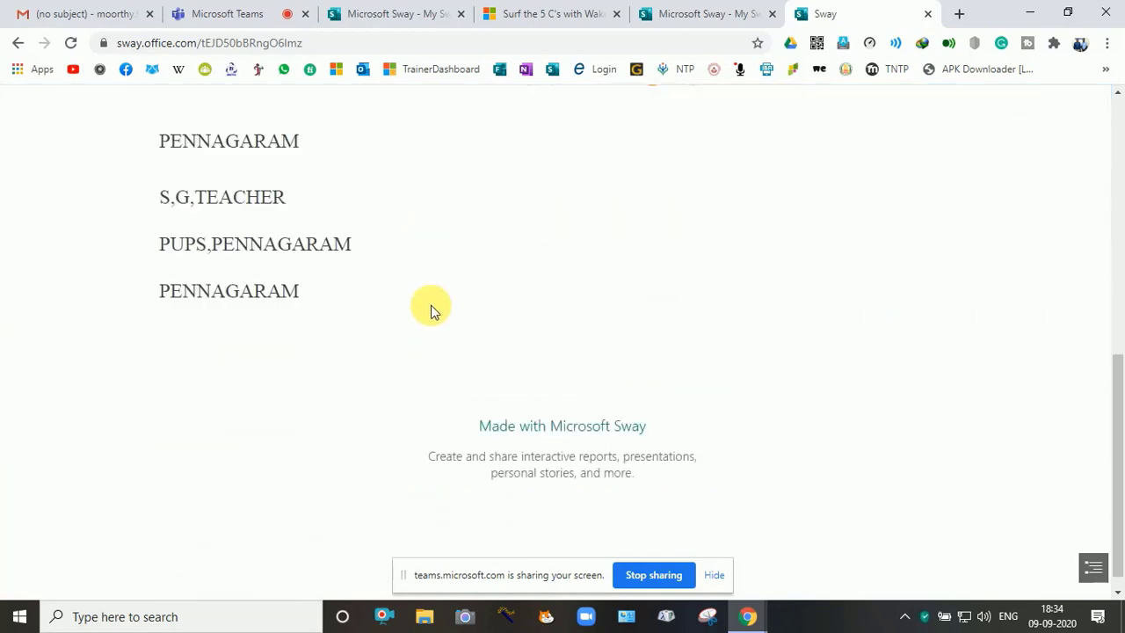
{"action": "scroll", "coordinate": [448, 285], "scroll_direction": "up", "scroll_amount": 2}
{"action": "scroll", "coordinate": [665, 432], "scroll_direction": "up", "scroll_amount": 2}
{"action": "scroll", "coordinate": [660, 414], "scroll_direction": "up", "scroll_amount": 2}
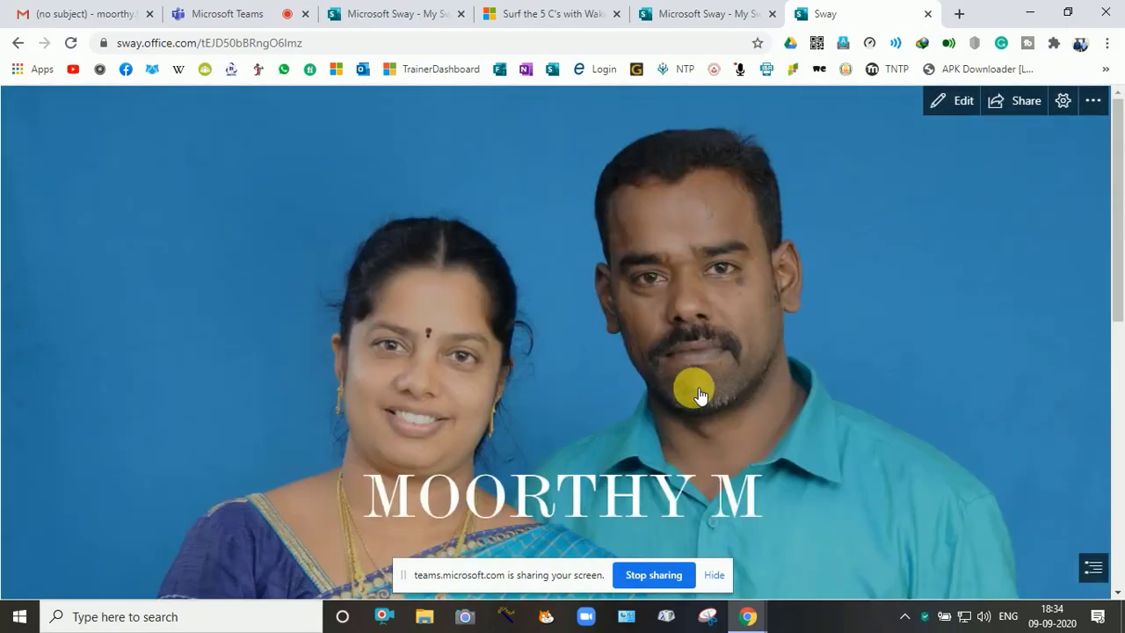
{"action": "scroll", "coordinate": [694, 392], "scroll_direction": "down", "scroll_amount": 3}
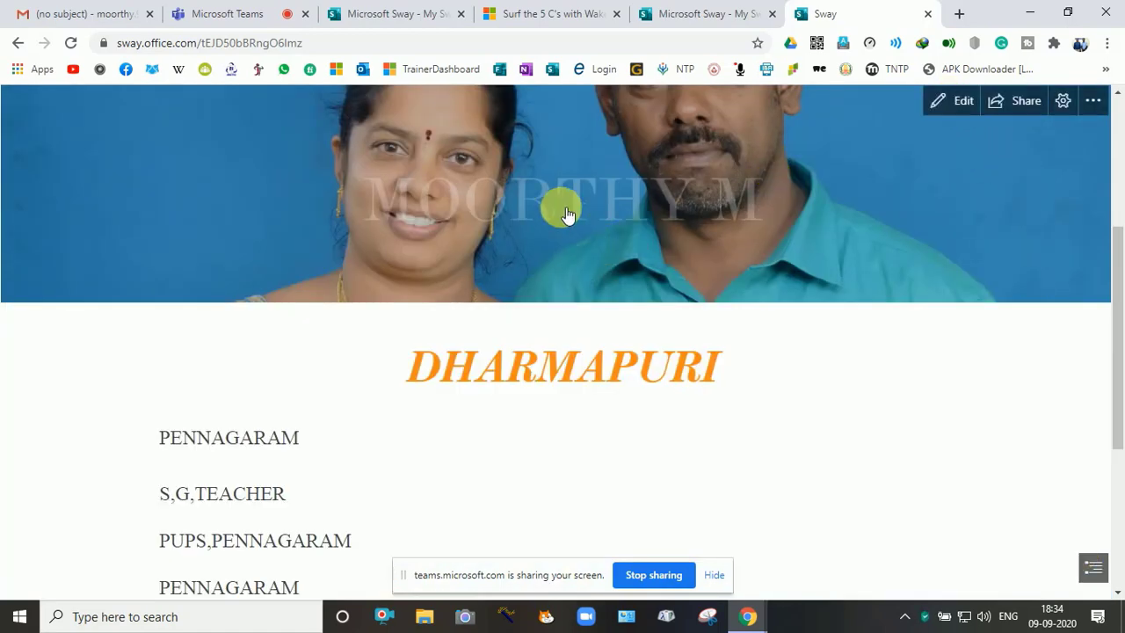
{"action": "scroll", "coordinate": [612, 209], "scroll_direction": "up", "scroll_amount": 2}
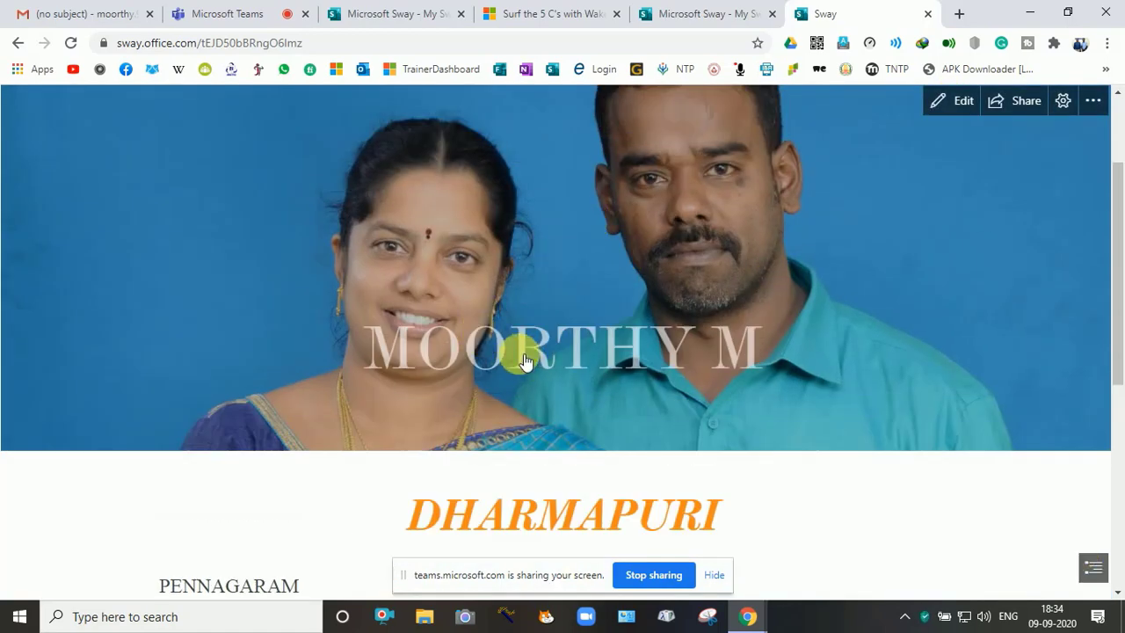
Step: Back in the storyline, add a Heading 1 card for MOORTHY after the title card, then replay
{"action": "left_click", "coordinate": [958, 103]}
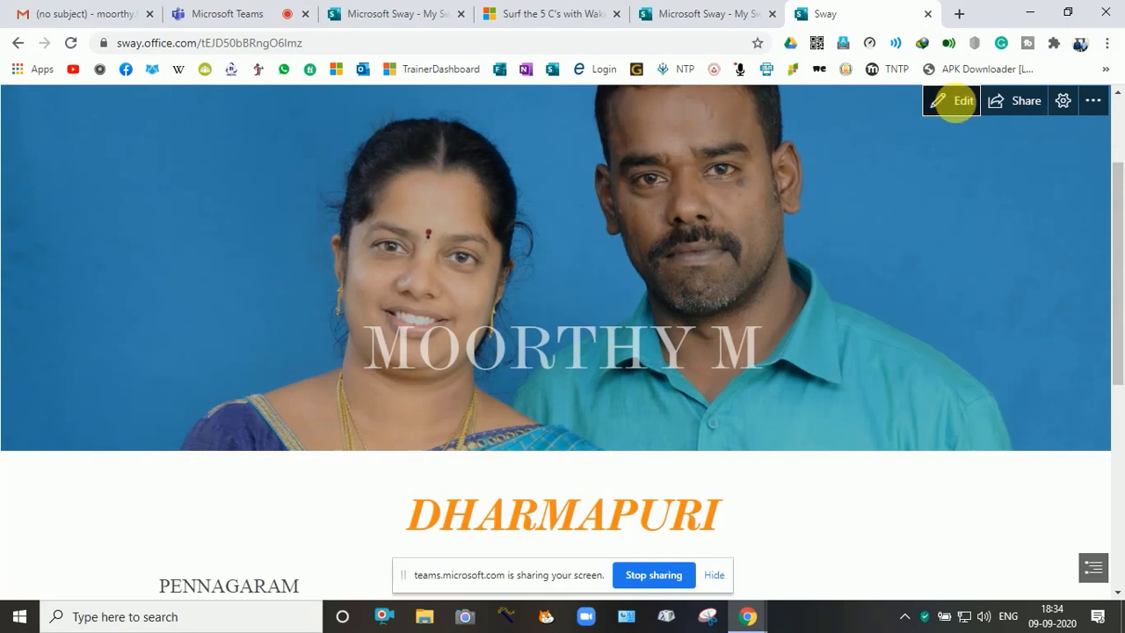
{"action": "scroll", "coordinate": [462, 454], "scroll_direction": "up", "scroll_amount": 3}
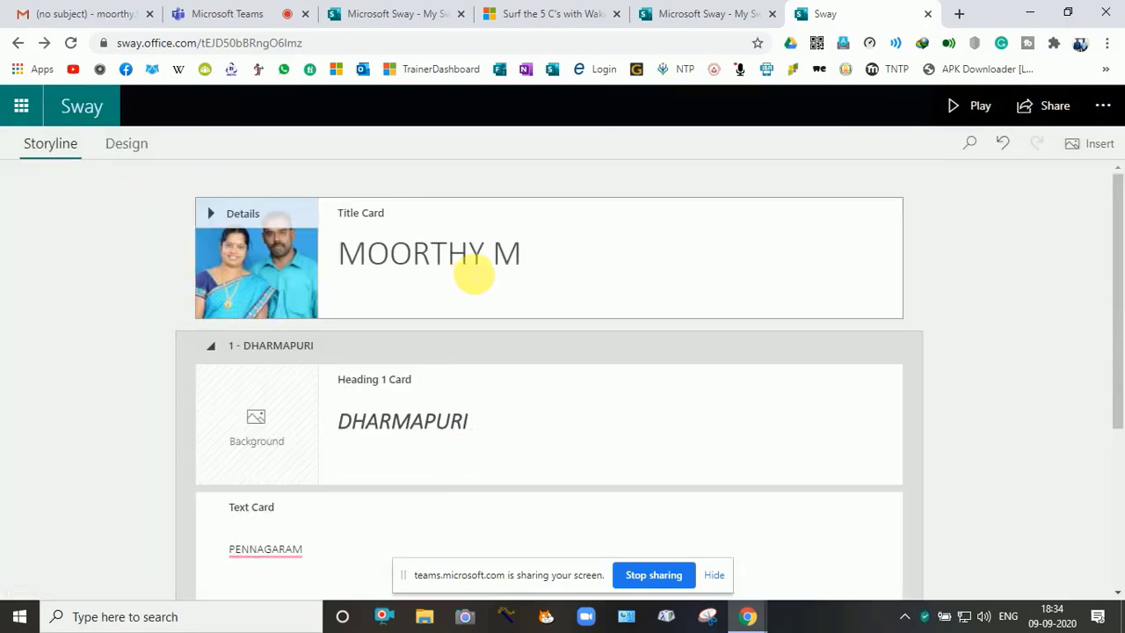
{"action": "left_click", "coordinate": [483, 268]}
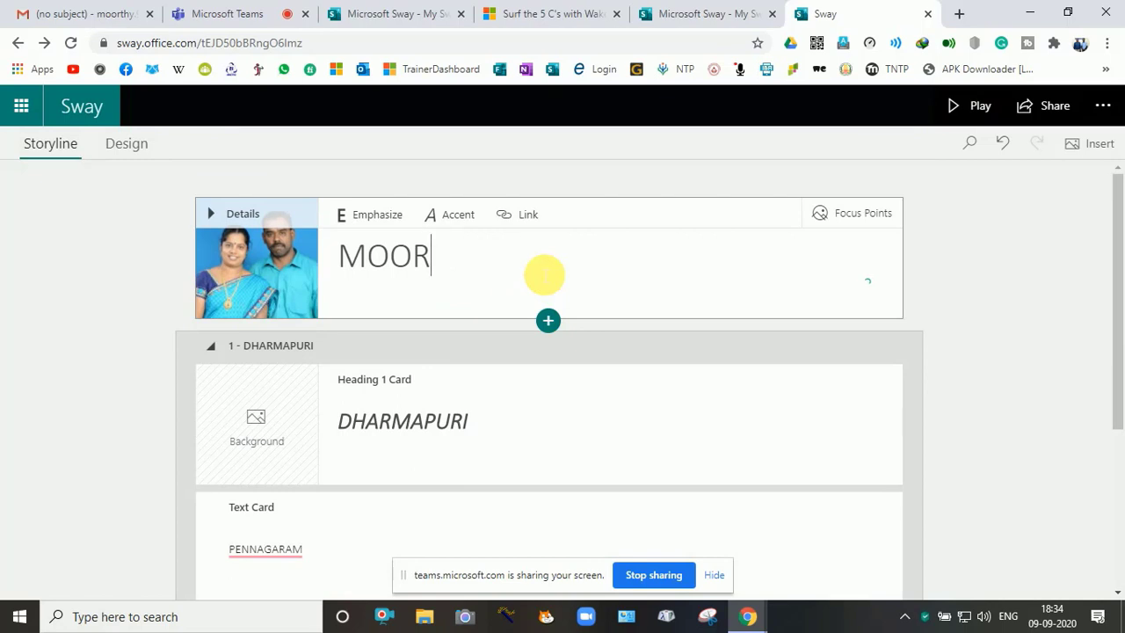
{"action": "left_click", "coordinate": [547, 319]}
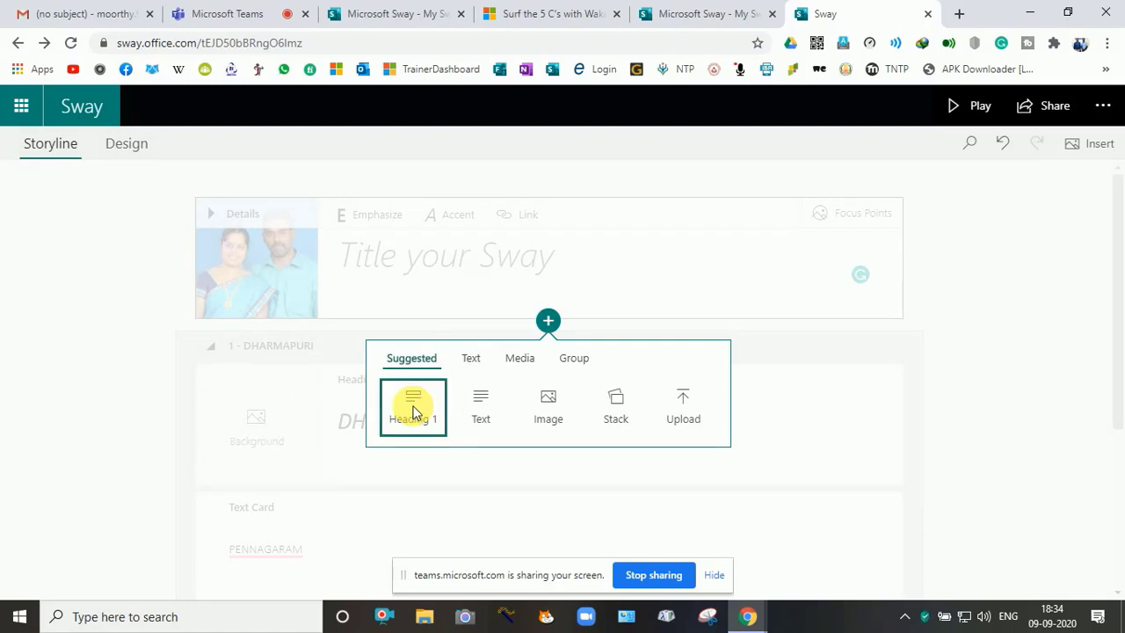
{"action": "left_click", "coordinate": [414, 412]}
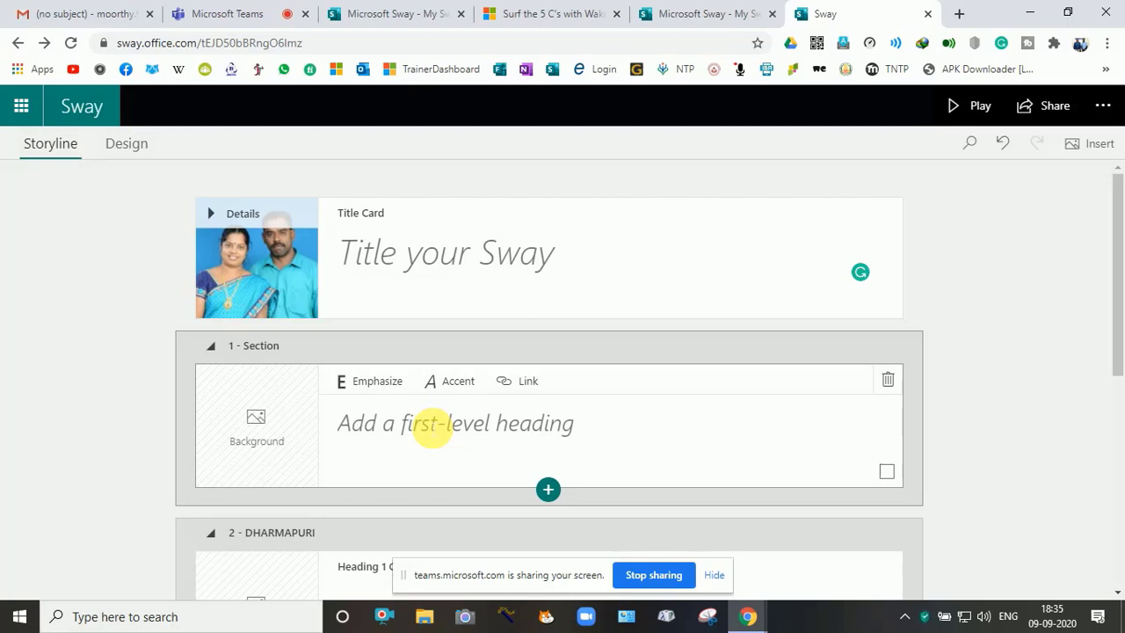
{"action": "left_click", "coordinate": [432, 426]}
{"action": "type", "text": "MOORTHY"}
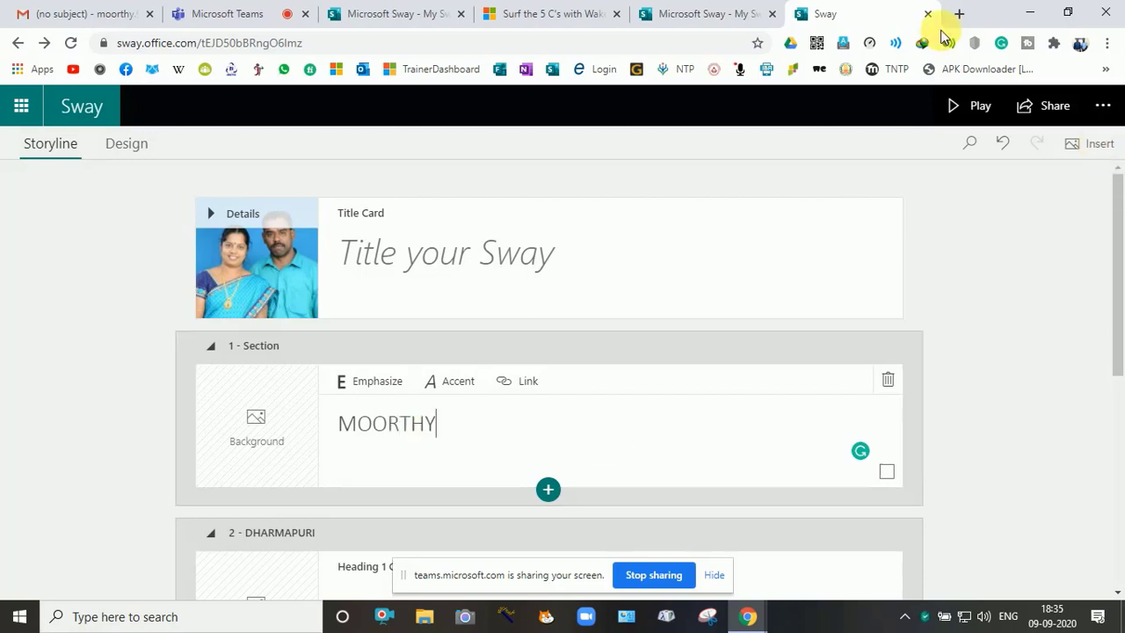
{"action": "left_click", "coordinate": [977, 110]}
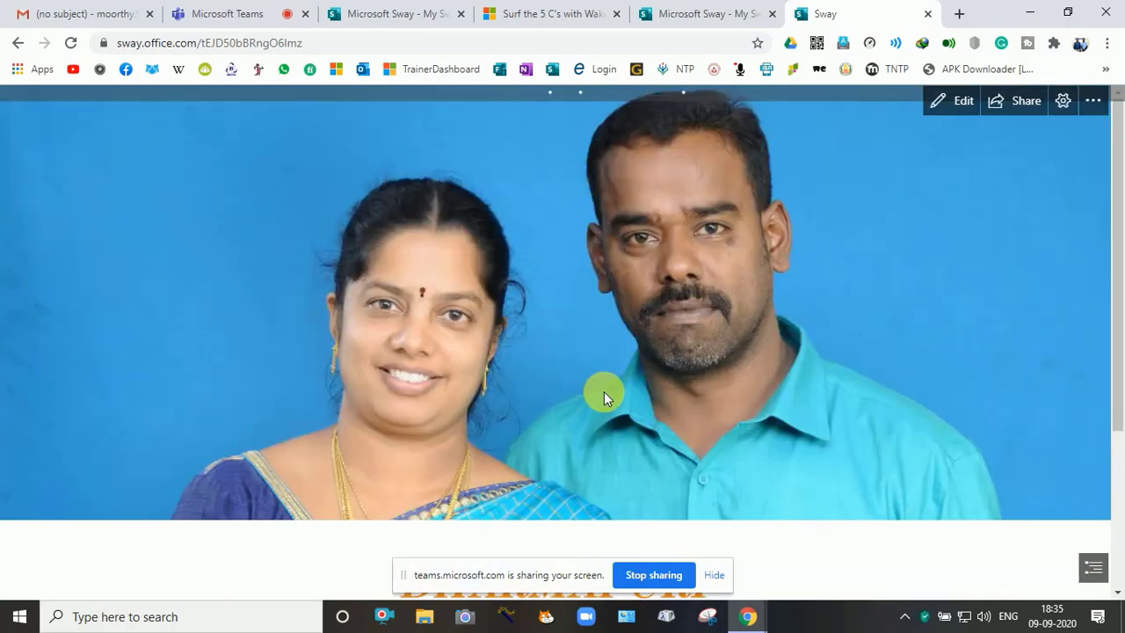
Step: Scroll the Play preview to check MOORTHY under the cover photo above DHARMAPURI, then return to Edit
{"action": "scroll", "coordinate": [613, 309], "scroll_direction": "down", "scroll_amount": 5}
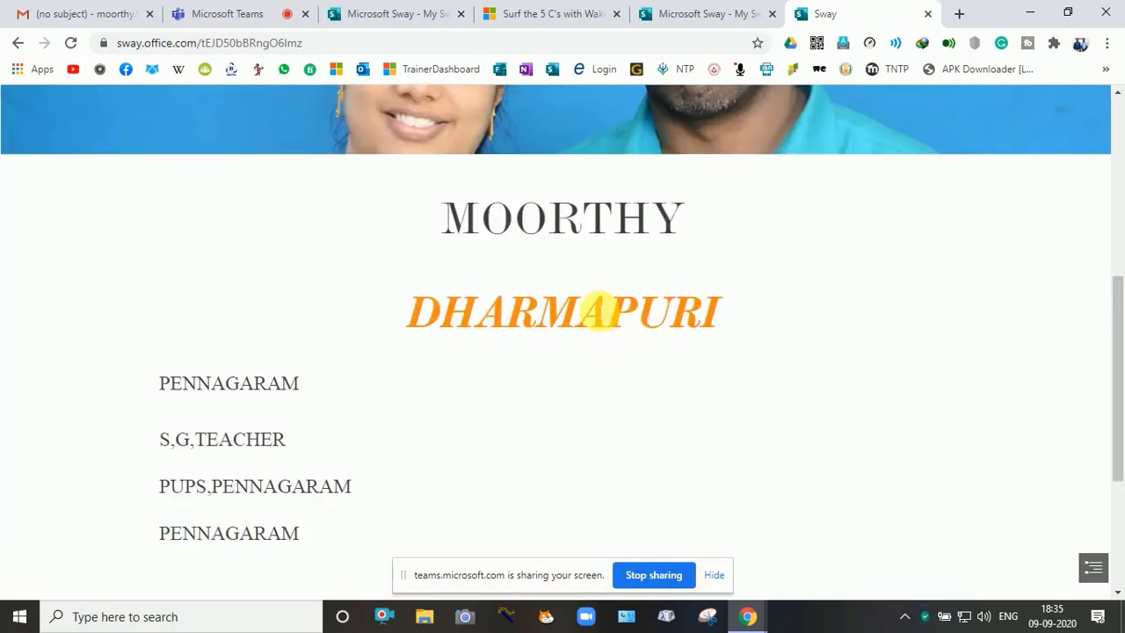
{"action": "scroll", "coordinate": [514, 347], "scroll_direction": "up", "scroll_amount": 3}
{"action": "scroll", "coordinate": [528, 362], "scroll_direction": "down", "scroll_amount": 1}
{"action": "scroll", "coordinate": [518, 352], "scroll_direction": "down", "scroll_amount": 3}
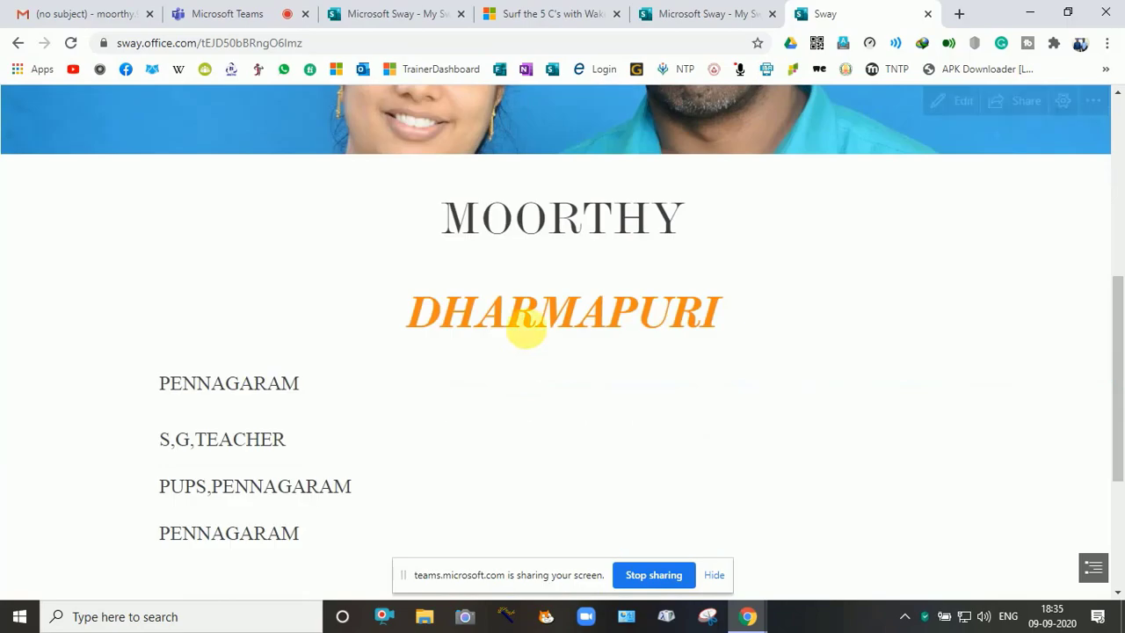
{"action": "scroll", "coordinate": [533, 311], "scroll_direction": "down", "scroll_amount": 3}
{"action": "scroll", "coordinate": [533, 311], "scroll_direction": "up", "scroll_amount": 5}
{"action": "scroll", "coordinate": [570, 425], "scroll_direction": "up", "scroll_amount": 1}
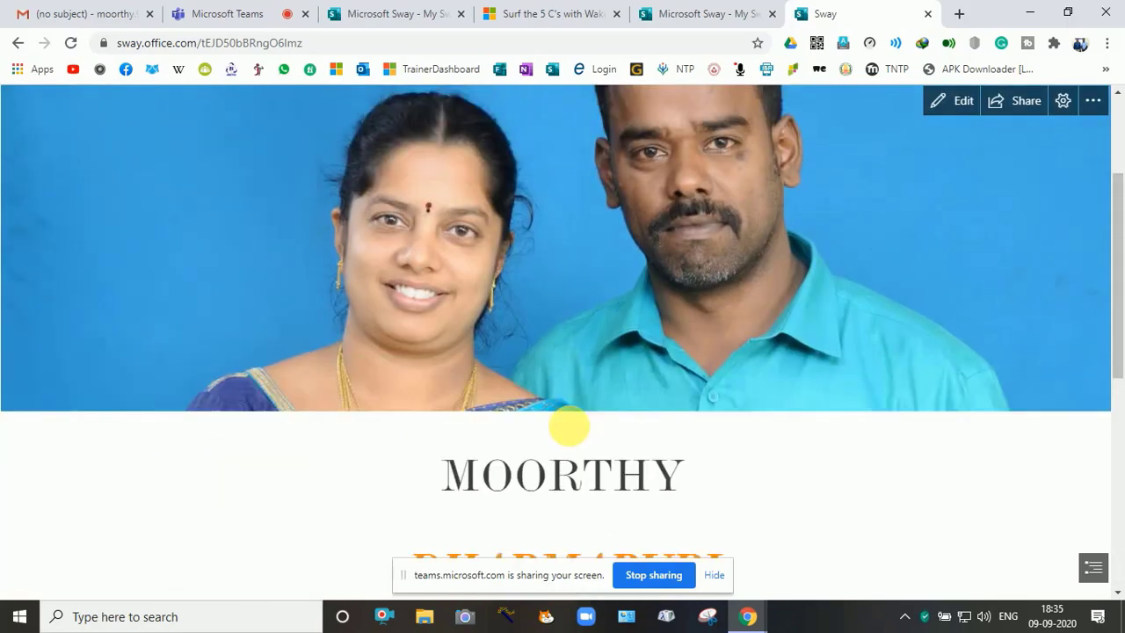
{"action": "scroll", "coordinate": [572, 414], "scroll_direction": "up", "scroll_amount": 2}
{"action": "scroll", "coordinate": [569, 418], "scroll_direction": "down", "scroll_amount": 5}
{"action": "scroll", "coordinate": [569, 417], "scroll_direction": "up", "scroll_amount": 5}
{"action": "scroll", "coordinate": [562, 402], "scroll_direction": "down", "scroll_amount": 5}
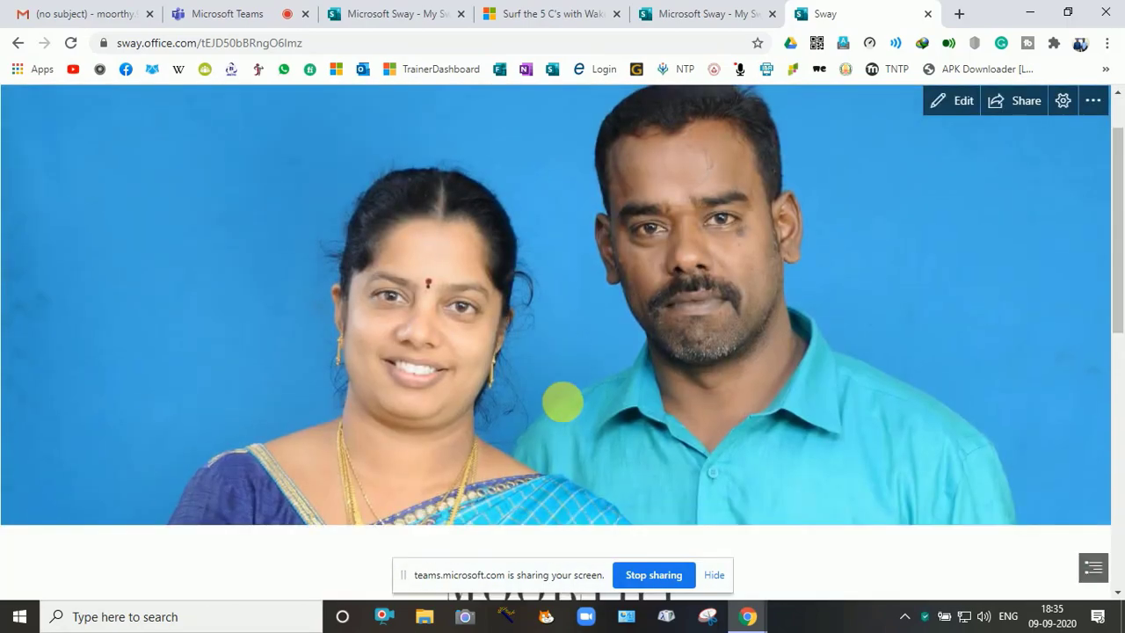
{"action": "scroll", "coordinate": [565, 404], "scroll_direction": "up", "scroll_amount": 5}
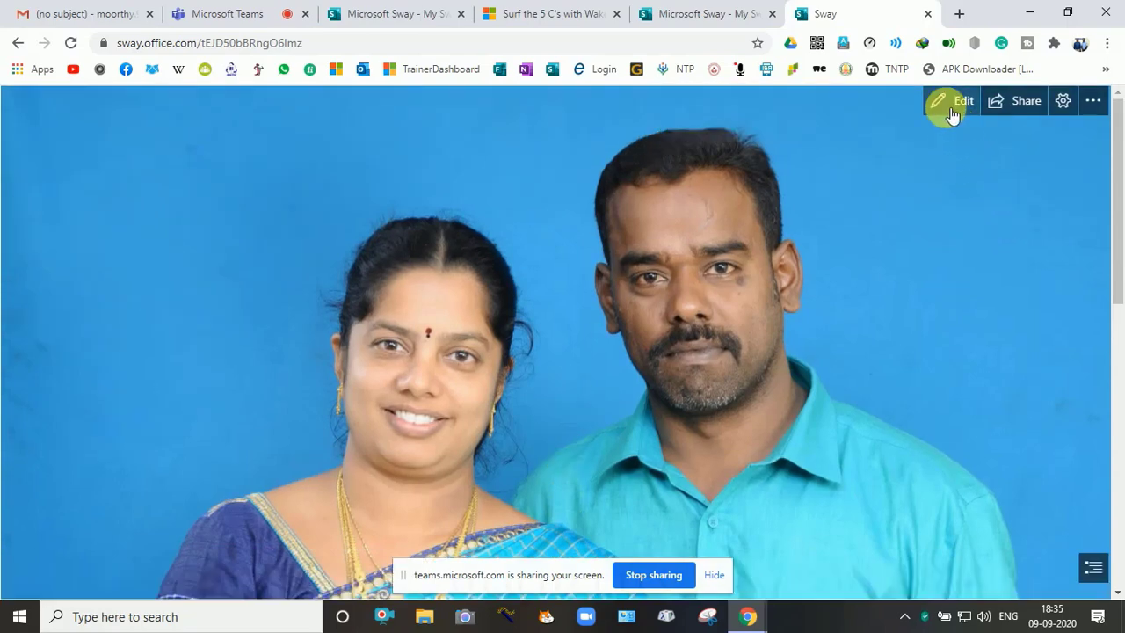
{"action": "left_click", "coordinate": [947, 101]}
Step: Select the last three-line PENNAGARAM text card and bring up the add-card choices below it
{"action": "scroll", "coordinate": [429, 429], "scroll_direction": "down", "scroll_amount": 5}
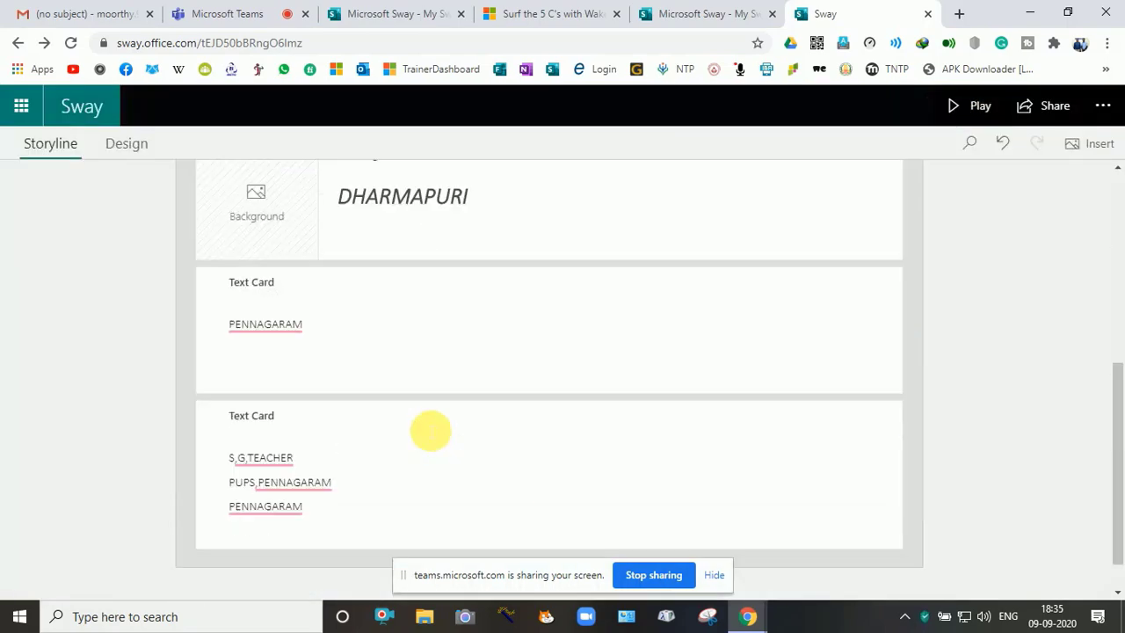
{"action": "scroll", "coordinate": [518, 250], "scroll_direction": "up", "scroll_amount": 3}
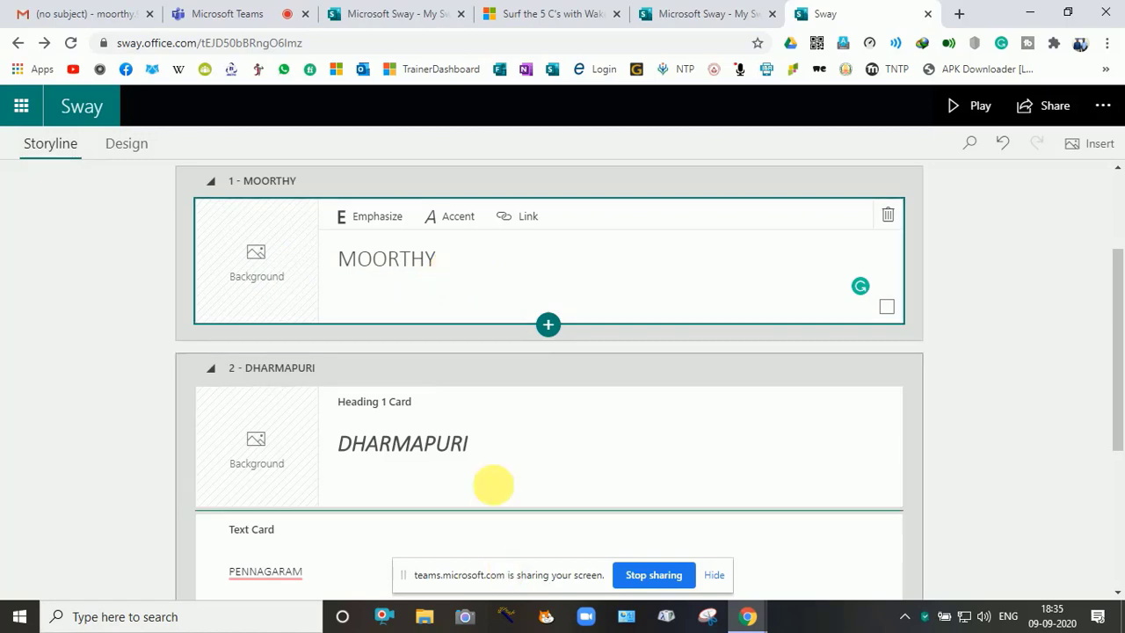
{"action": "scroll", "coordinate": [460, 436], "scroll_direction": "down", "scroll_amount": 3}
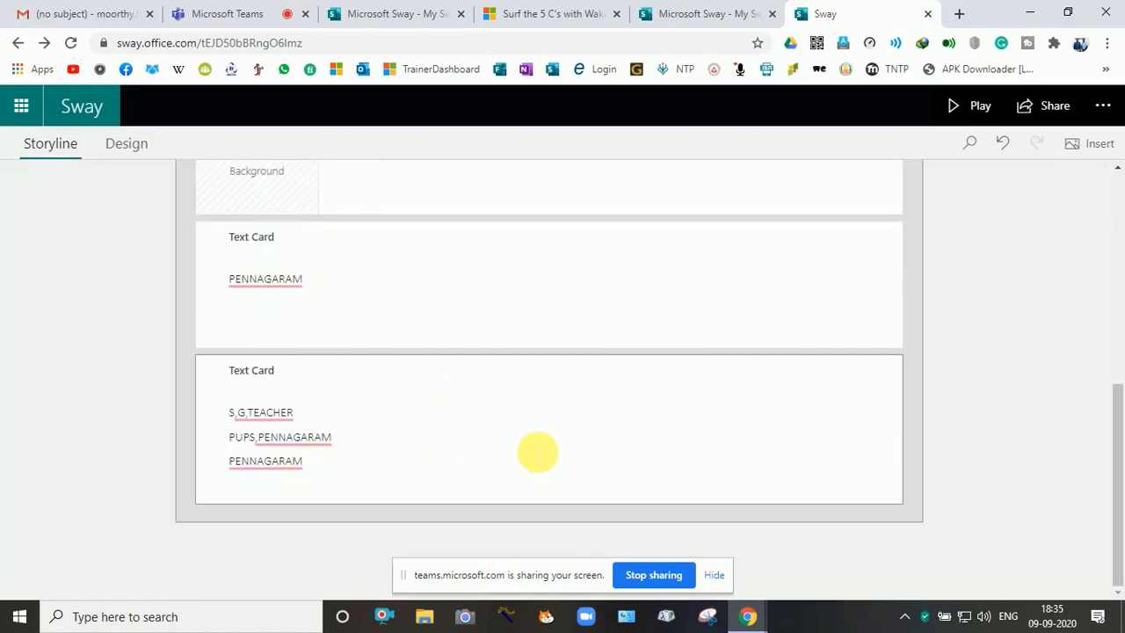
{"action": "left_click", "coordinate": [555, 477]}
{"action": "left_click", "coordinate": [547, 510]}
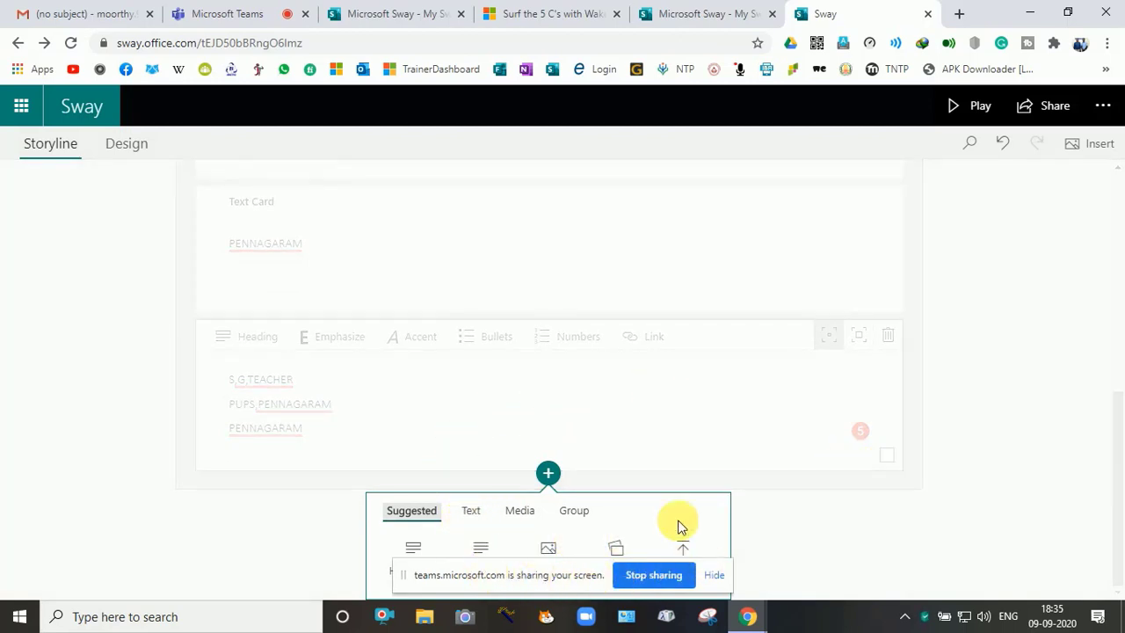
Step: Insert an image card after the text card and fill it with the mountain photo from a DHARMAPURI image search
{"action": "left_click", "coordinate": [546, 551]}
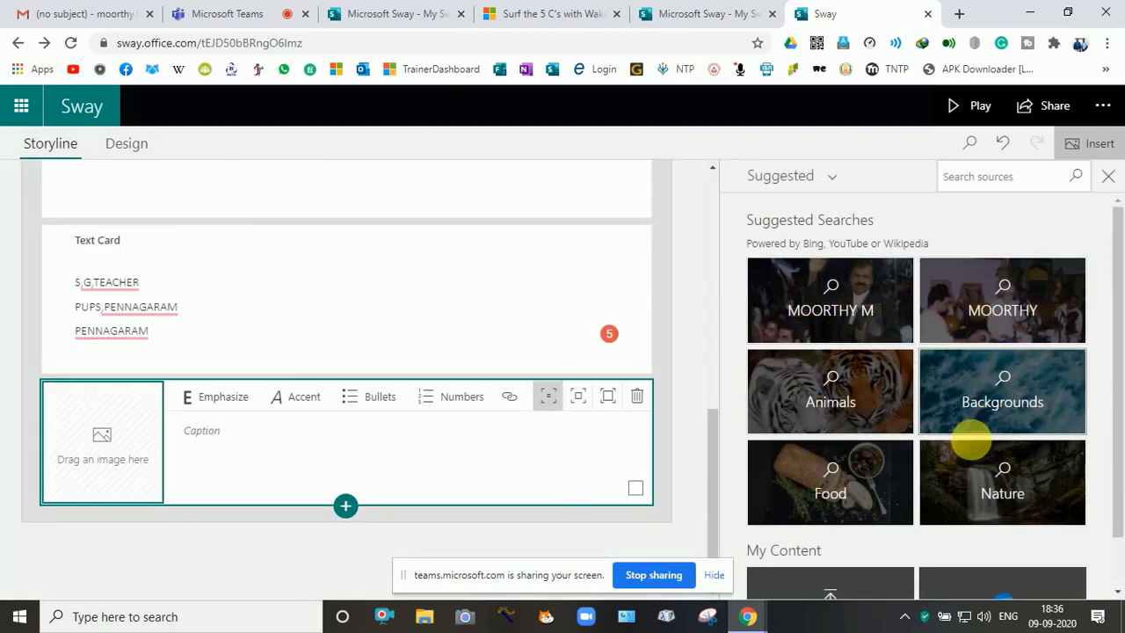
{"action": "left_click", "coordinate": [835, 488]}
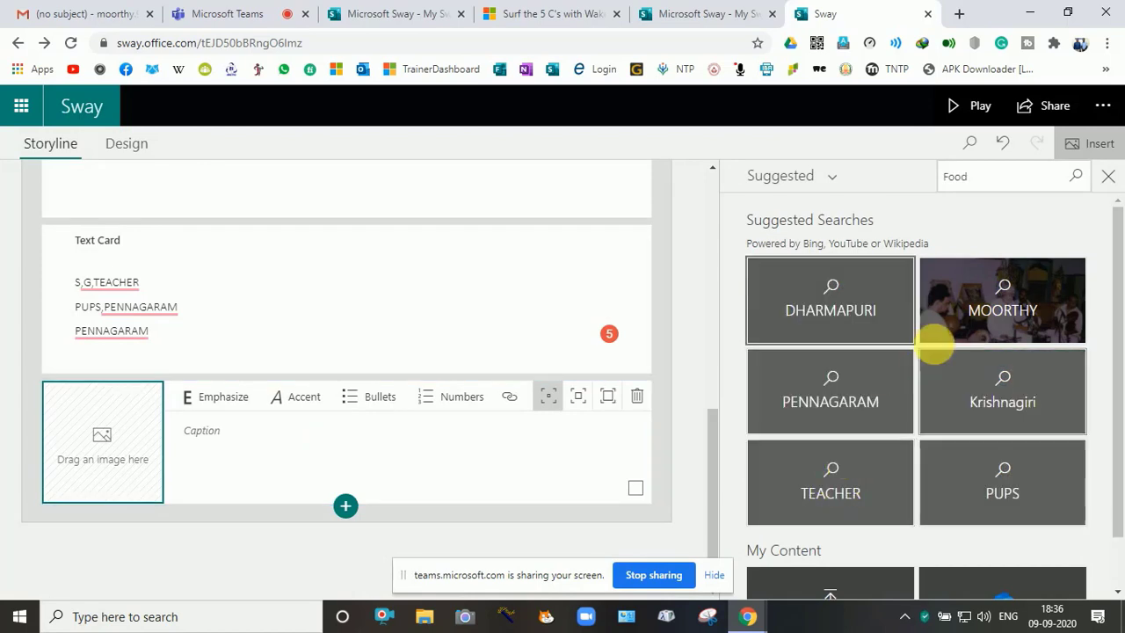
{"action": "left_click", "coordinate": [836, 318]}
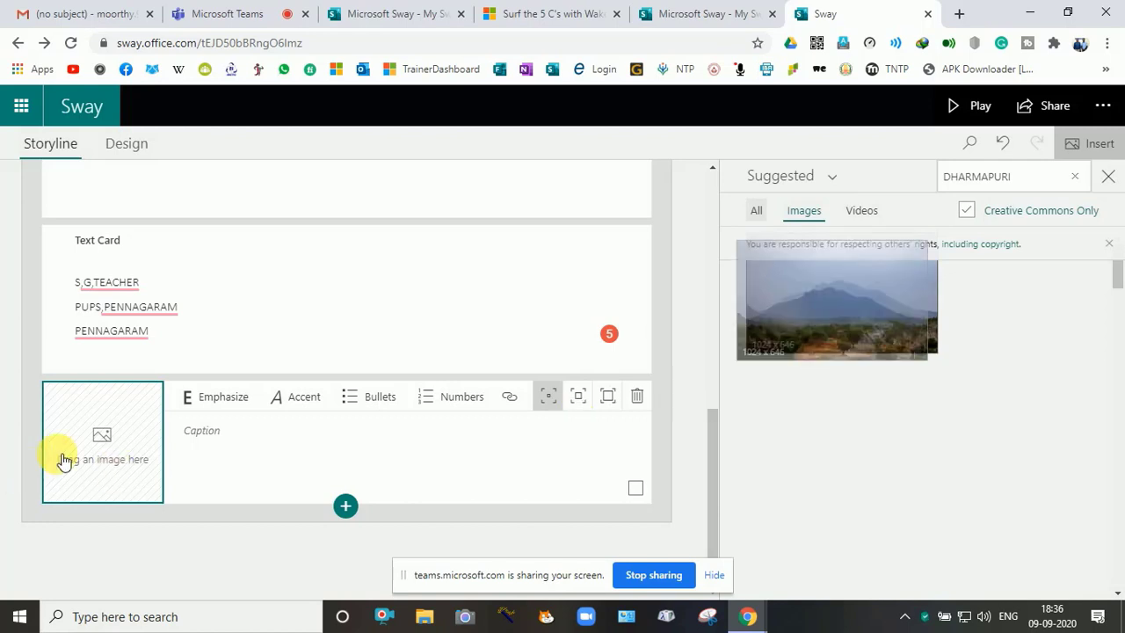
{"action": "mouse_move", "coordinate": [120, 478]}
{"action": "left_mouse_down"}
{"action": "mouse_move", "coordinate": [118, 442]}
{"action": "mouse_move", "coordinate": [156, 454]}
{"action": "left_mouse_up"}
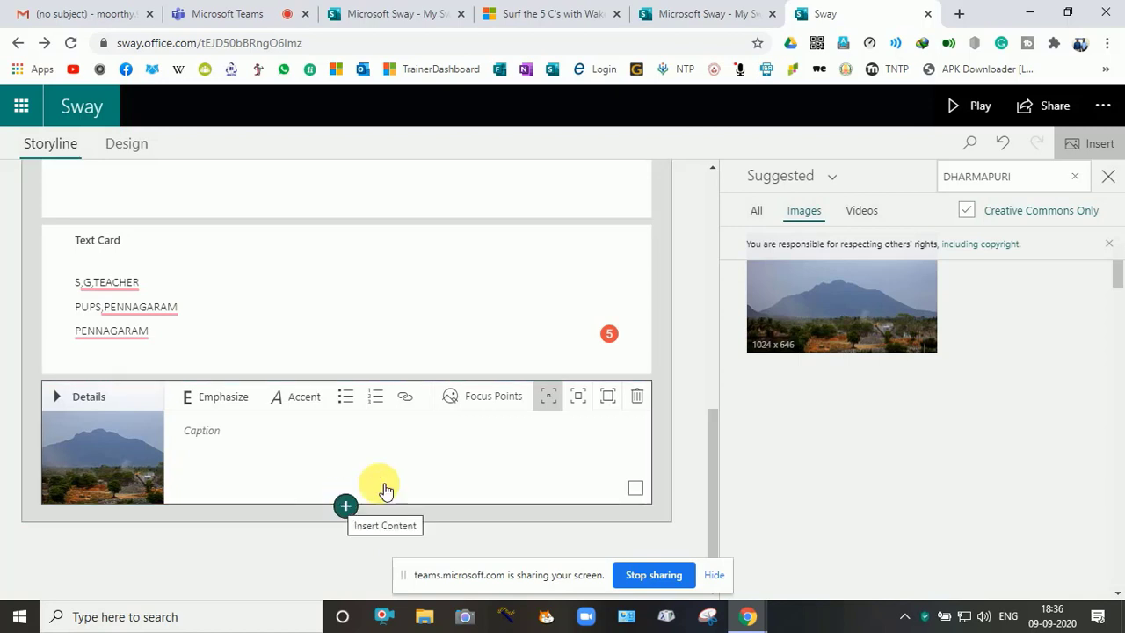
{"action": "left_click", "coordinate": [385, 490]}
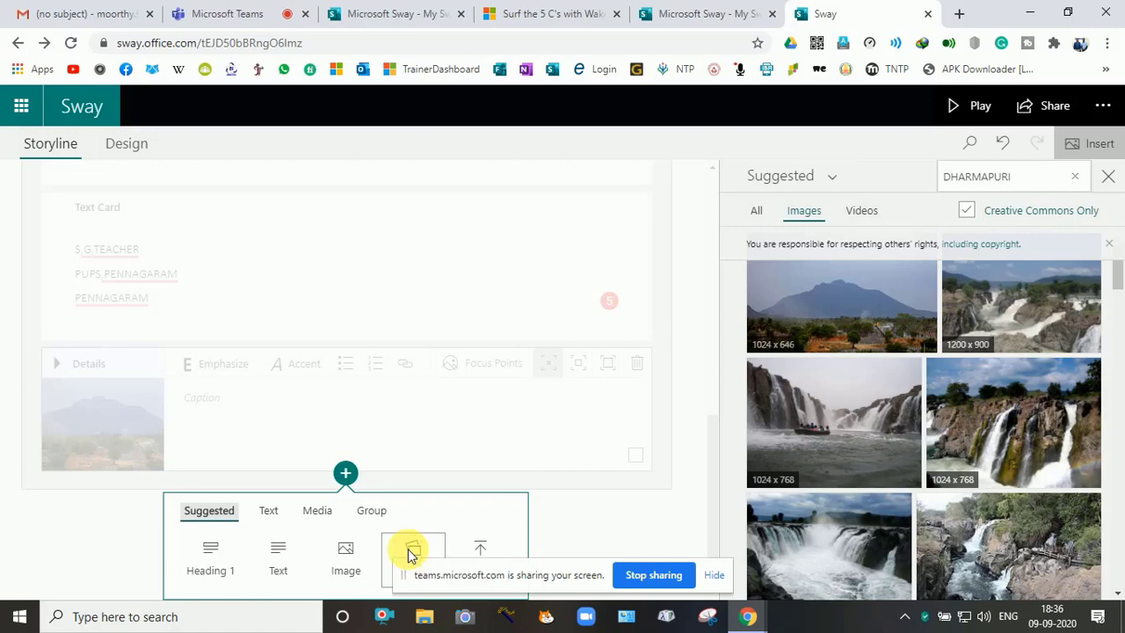
Step: Insert a Stack group below the image and put the 1200x900 waterfall photo in its first image card
{"action": "left_click", "coordinate": [410, 555]}
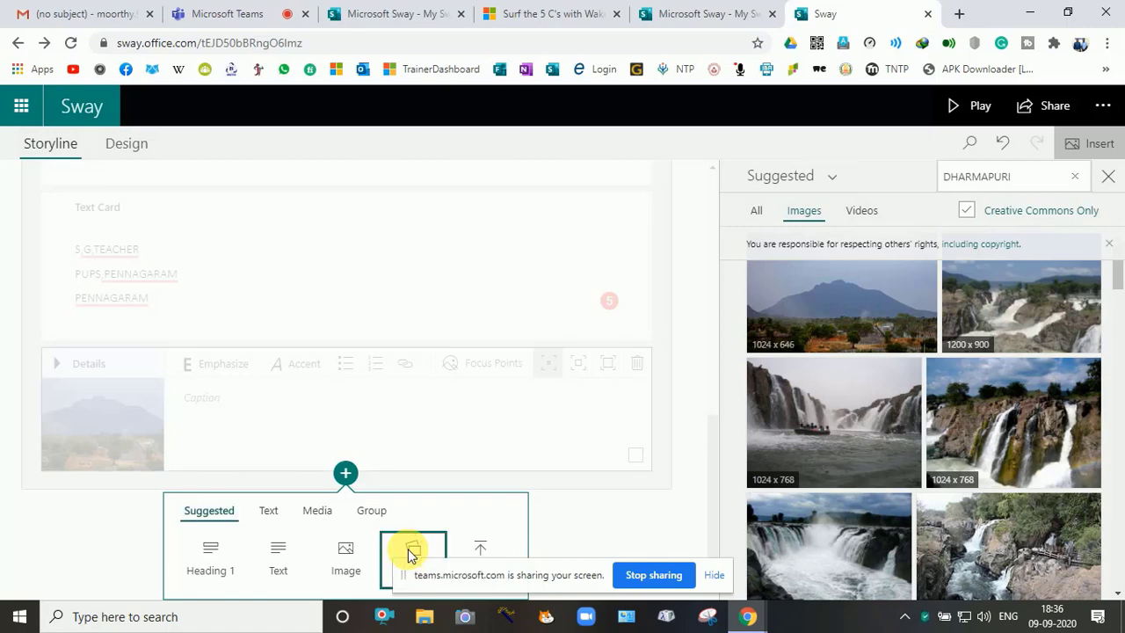
{"action": "left_click", "coordinate": [409, 552]}
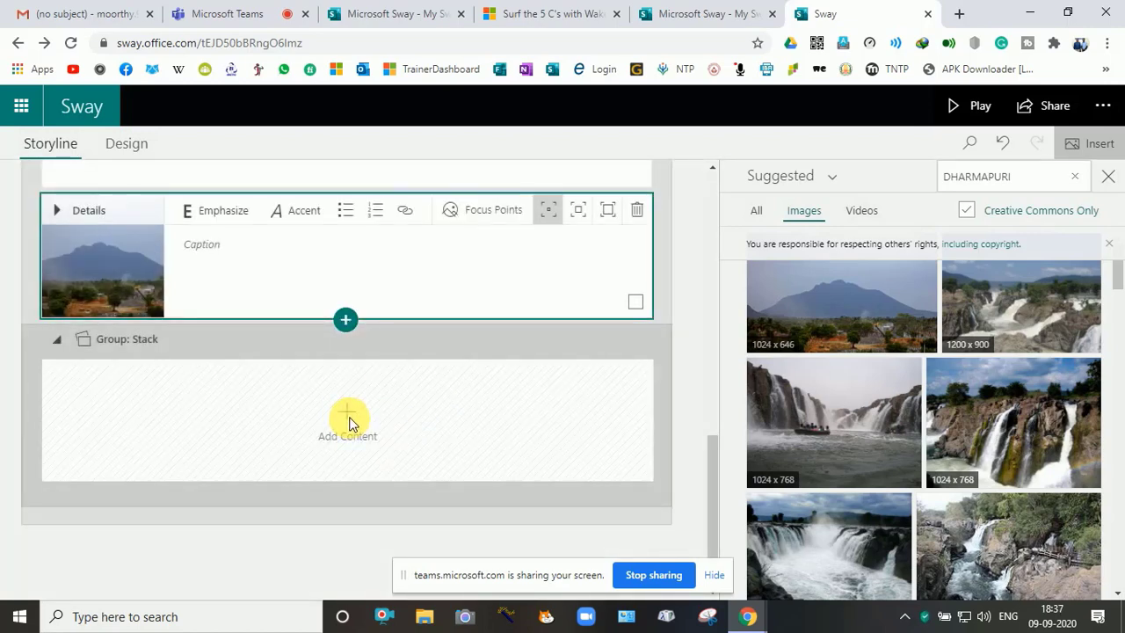
{"action": "left_click", "coordinate": [350, 418]}
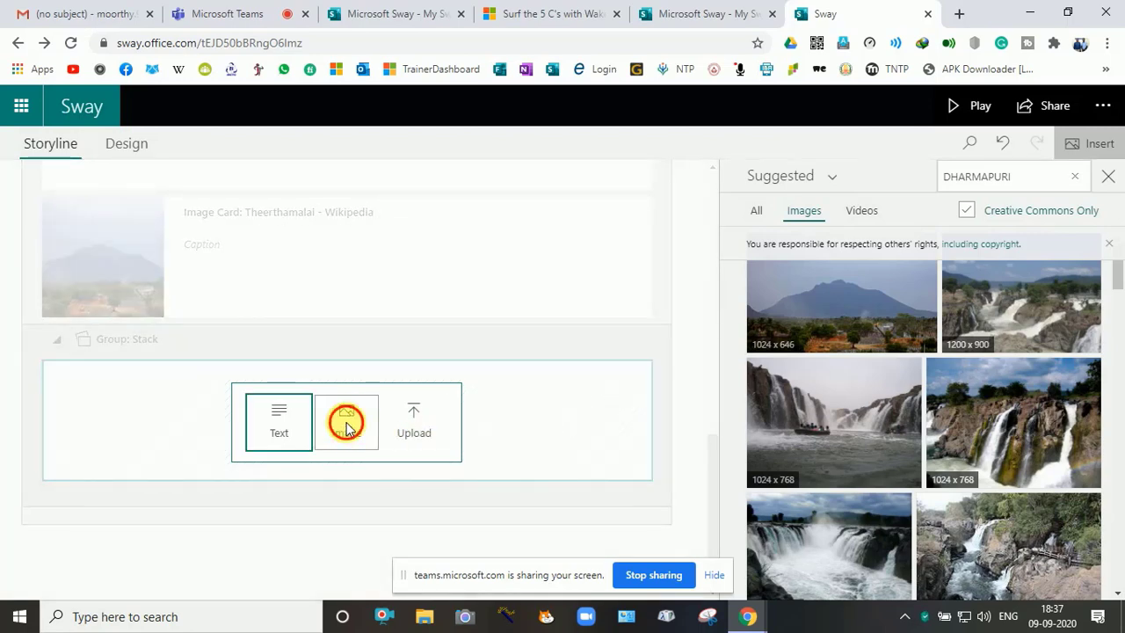
{"action": "left_click", "coordinate": [346, 424]}
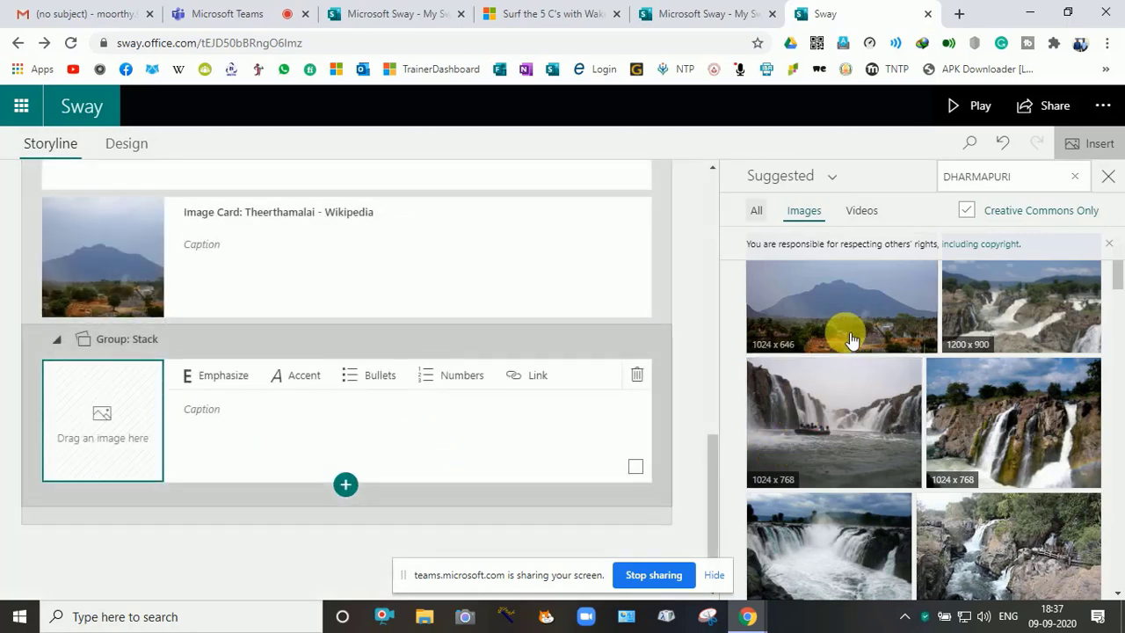
{"action": "left_click_drag", "start_coordinate": [979, 316], "coordinate": [68, 441]}
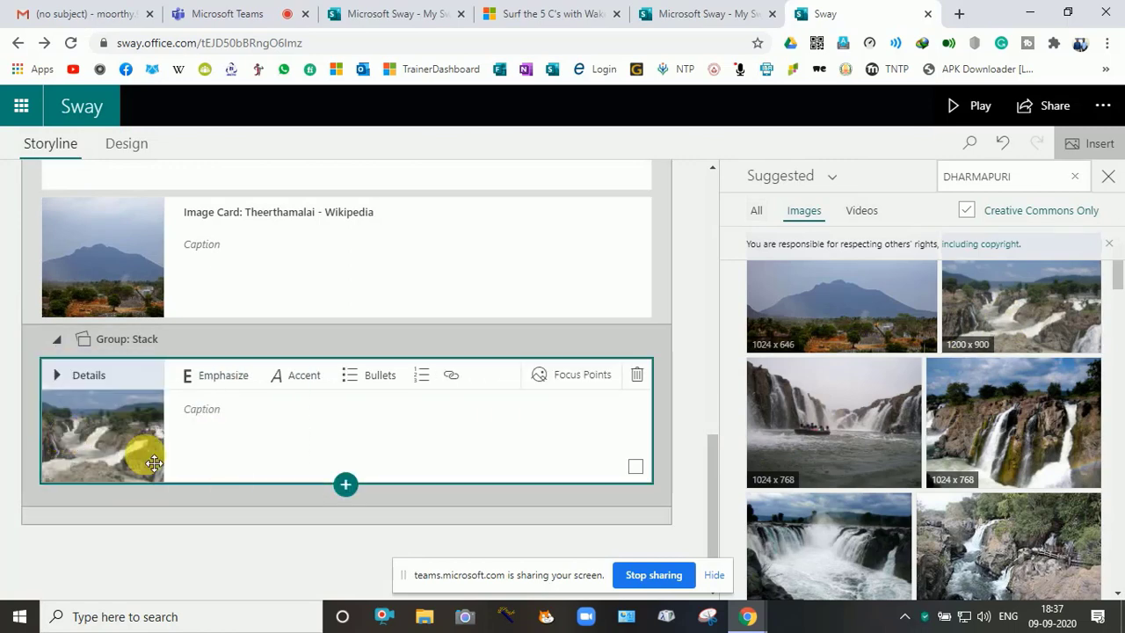
Step: Add two more image cards to the stack holding the night-city and tree-with-cattle photos
{"action": "left_click", "coordinate": [352, 488]}
{"action": "left_click", "coordinate": [342, 532]}
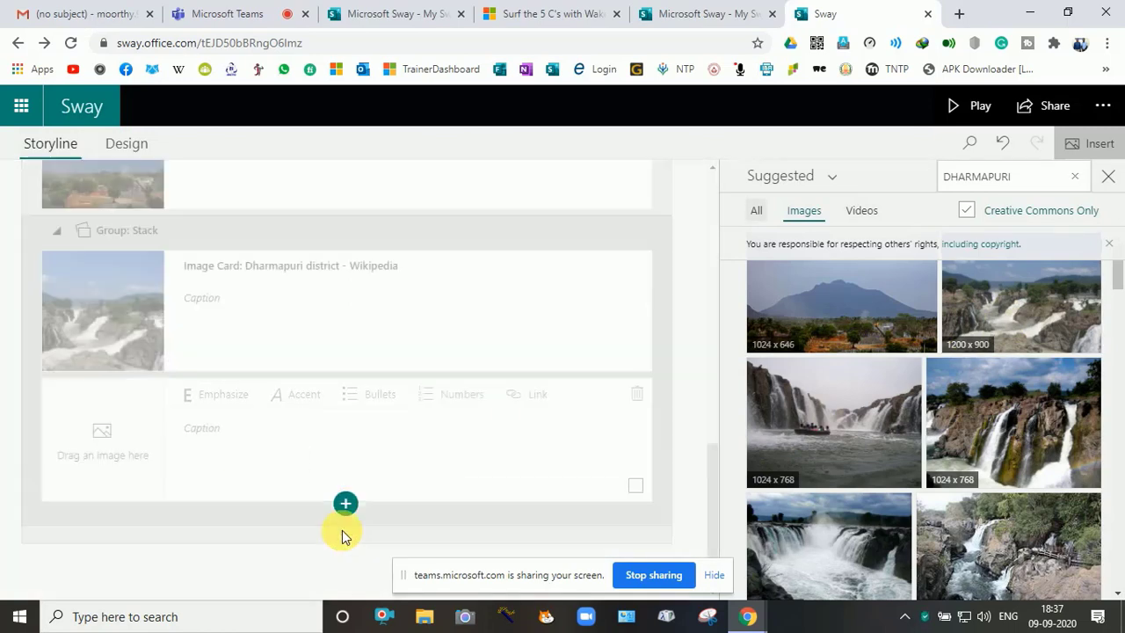
{"action": "scroll", "coordinate": [925, 534], "scroll_direction": "down", "scroll_amount": 3}
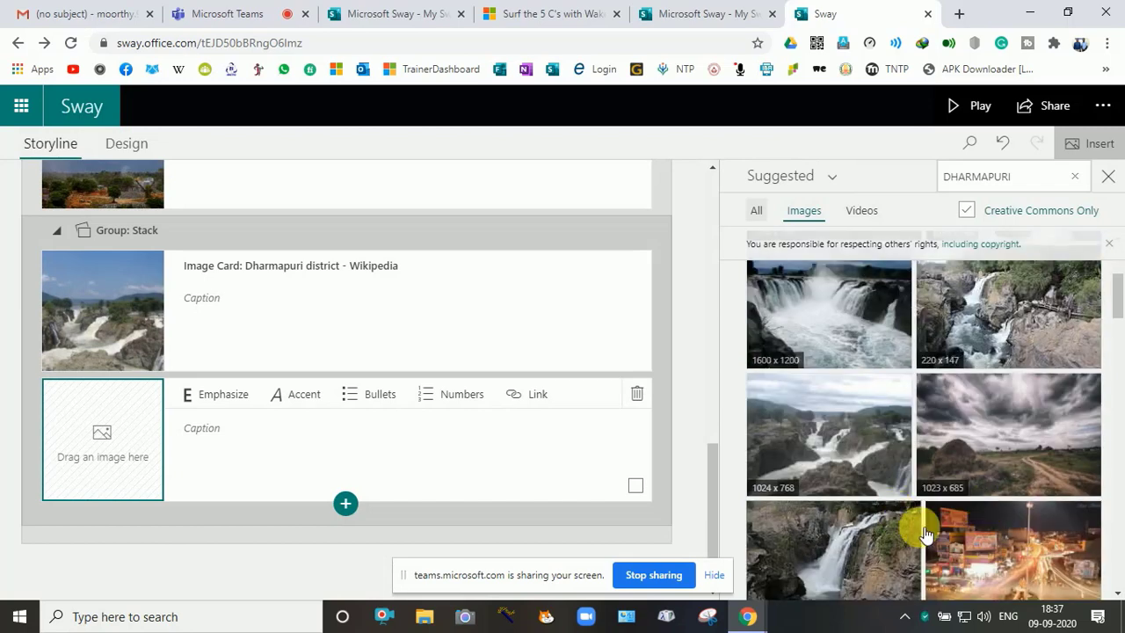
{"action": "left_click_drag", "start_coordinate": [925, 533], "coordinate": [104, 446]}
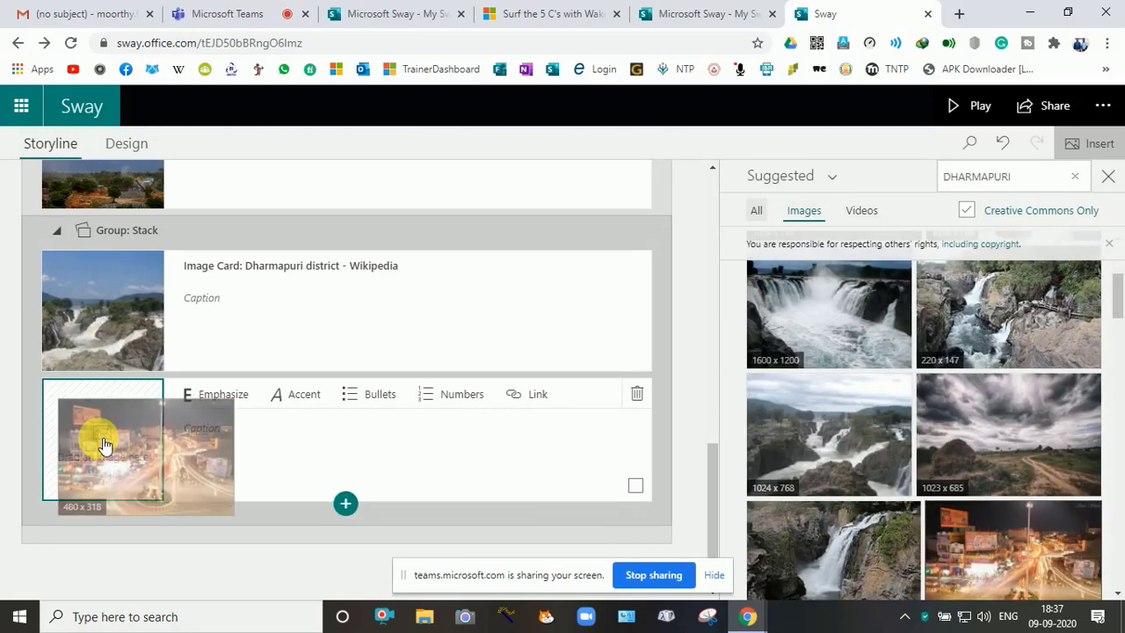
{"action": "left_click", "coordinate": [345, 505]}
{"action": "left_click", "coordinate": [345, 535]}
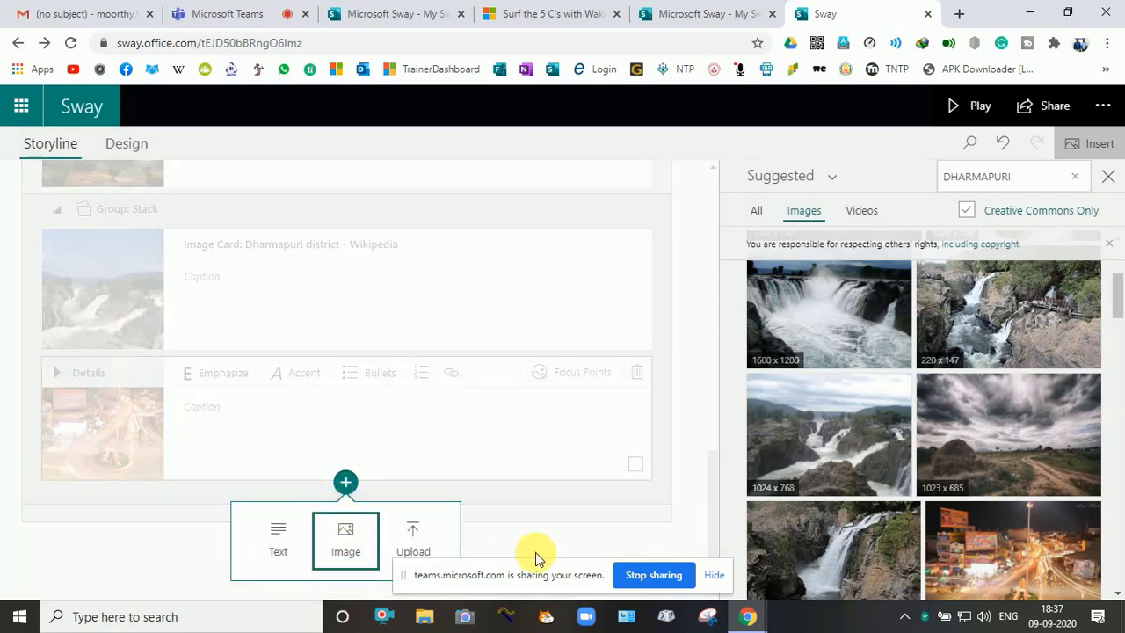
{"action": "scroll", "coordinate": [735, 488], "scroll_direction": "down", "scroll_amount": 5}
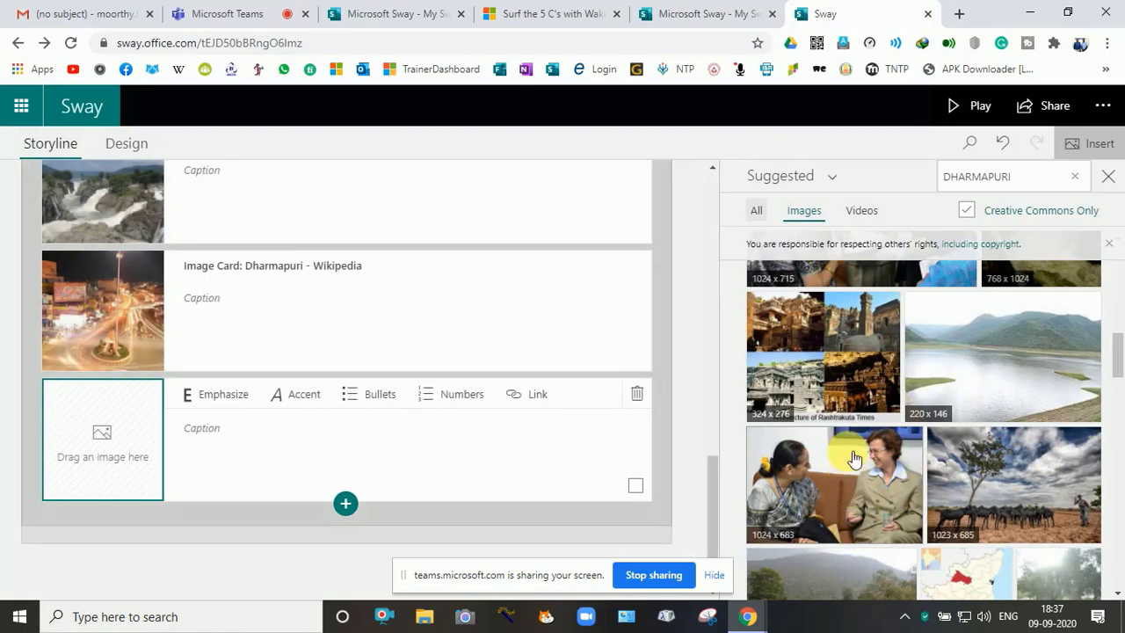
{"action": "left_click_drag", "start_coordinate": [1002, 475], "coordinate": [88, 431]}
Step: Add image cards with the 700x400 waterfall photo and the Taj Mahal photo to the stack
{"action": "scroll", "coordinate": [878, 456], "scroll_direction": "down", "scroll_amount": 3}
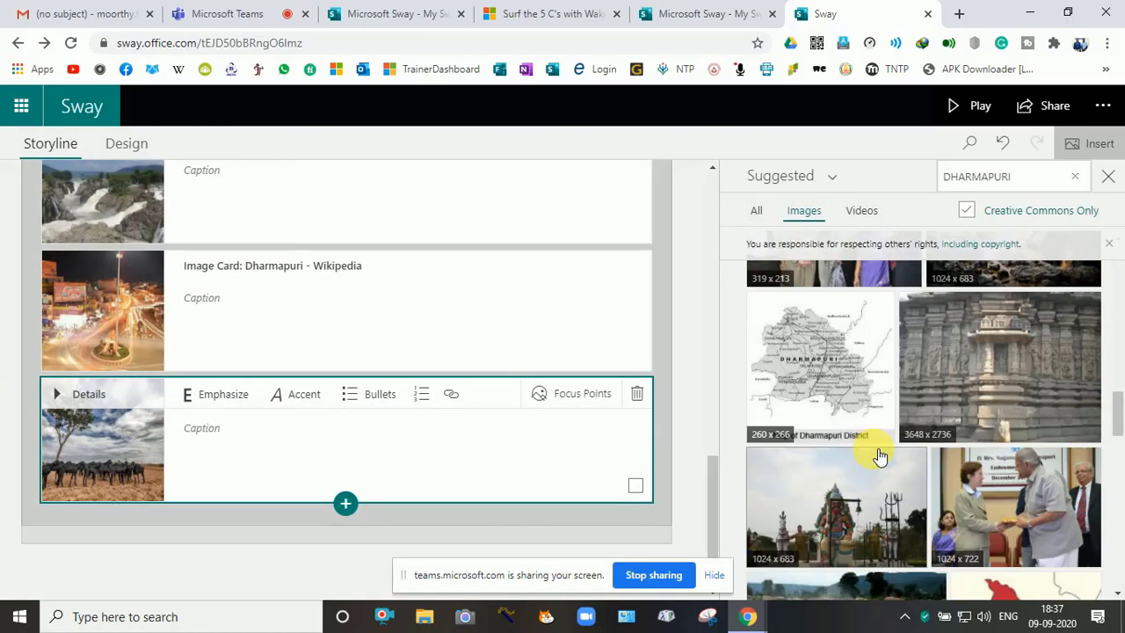
{"action": "left_click", "coordinate": [345, 504]}
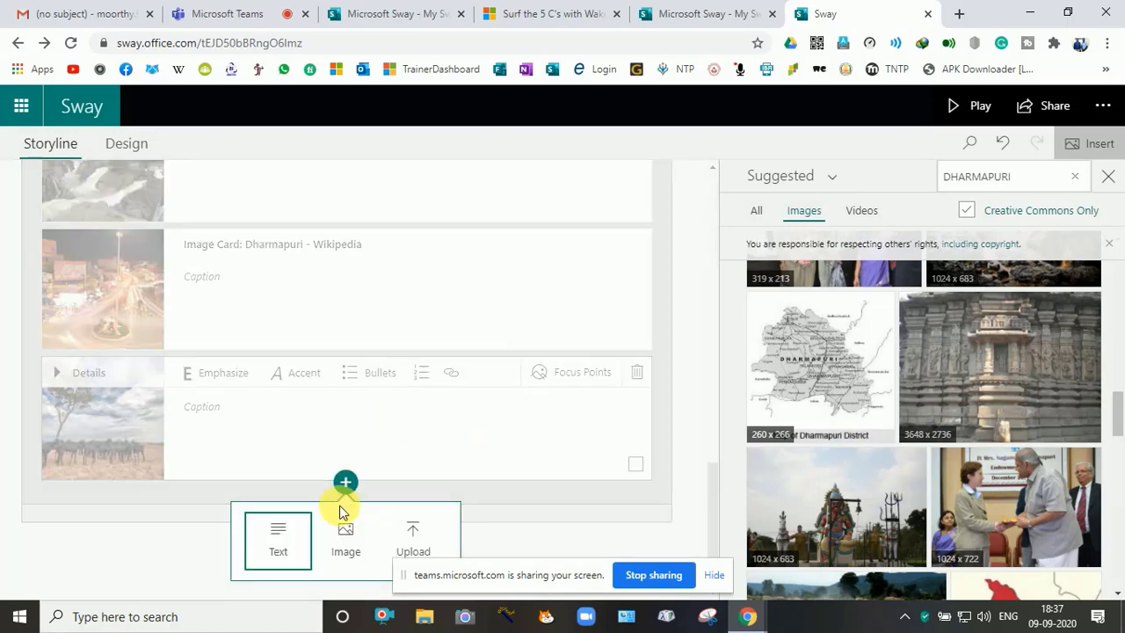
{"action": "left_click", "coordinate": [345, 536]}
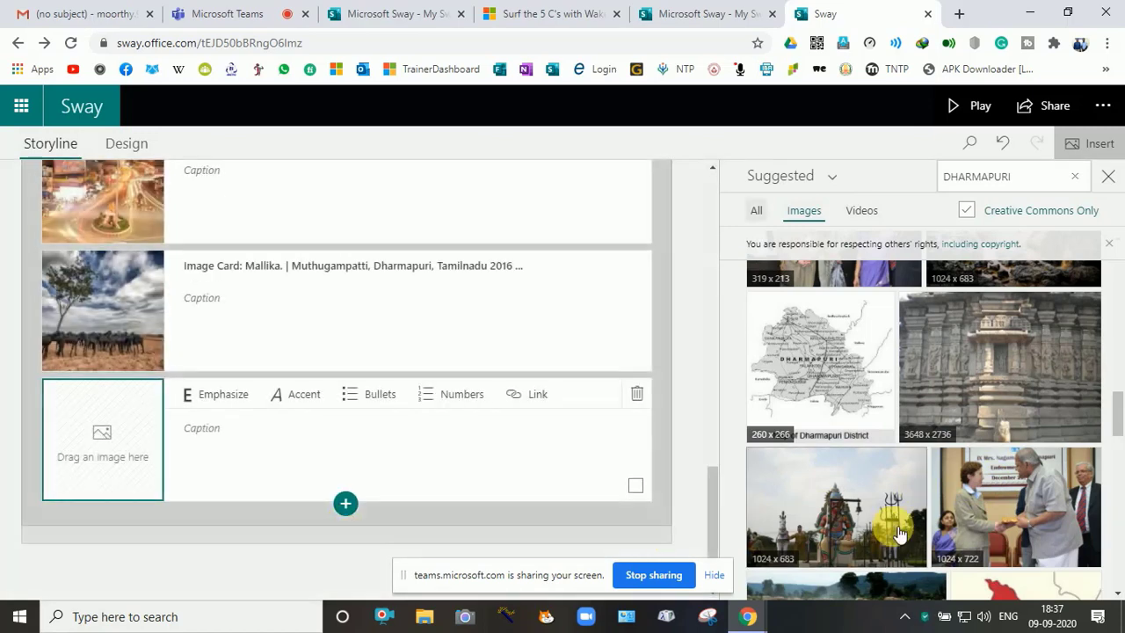
{"action": "scroll", "coordinate": [891, 519], "scroll_direction": "down", "scroll_amount": 1}
{"action": "scroll", "coordinate": [878, 492], "scroll_direction": "down", "scroll_amount": 2}
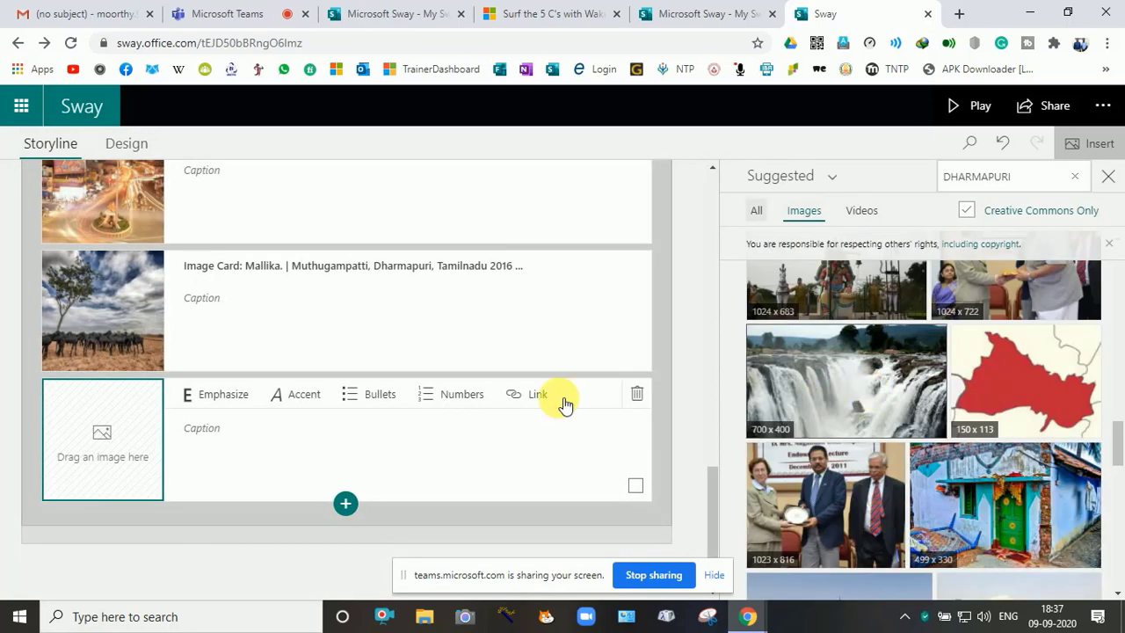
{"action": "left_click_drag", "start_coordinate": [846, 381], "coordinate": [88, 443]}
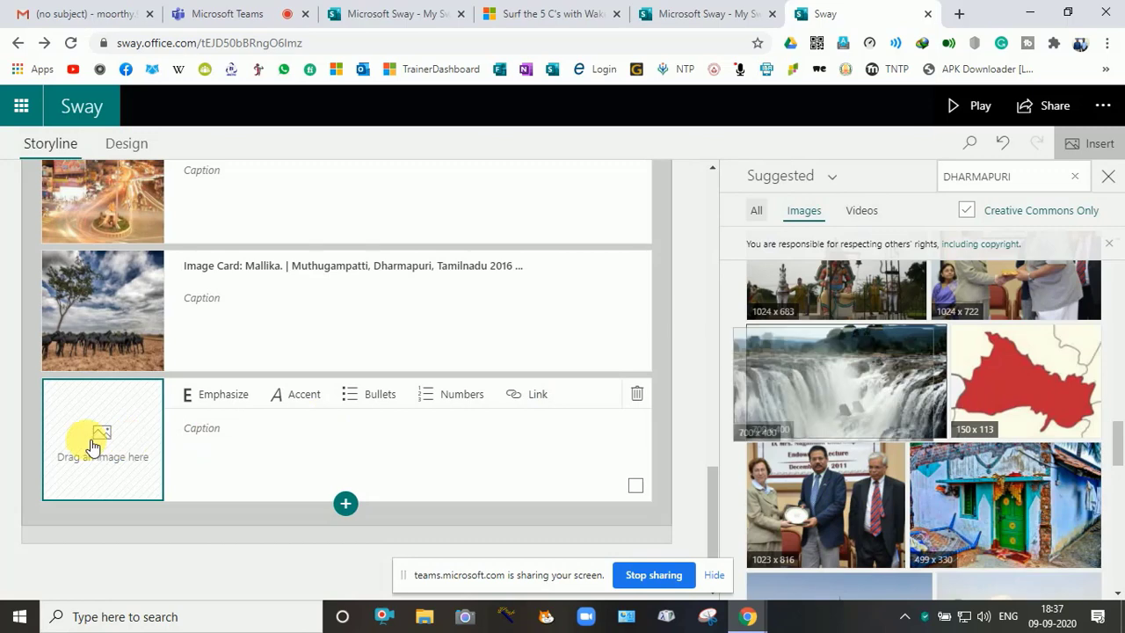
{"action": "left_click", "coordinate": [343, 507]}
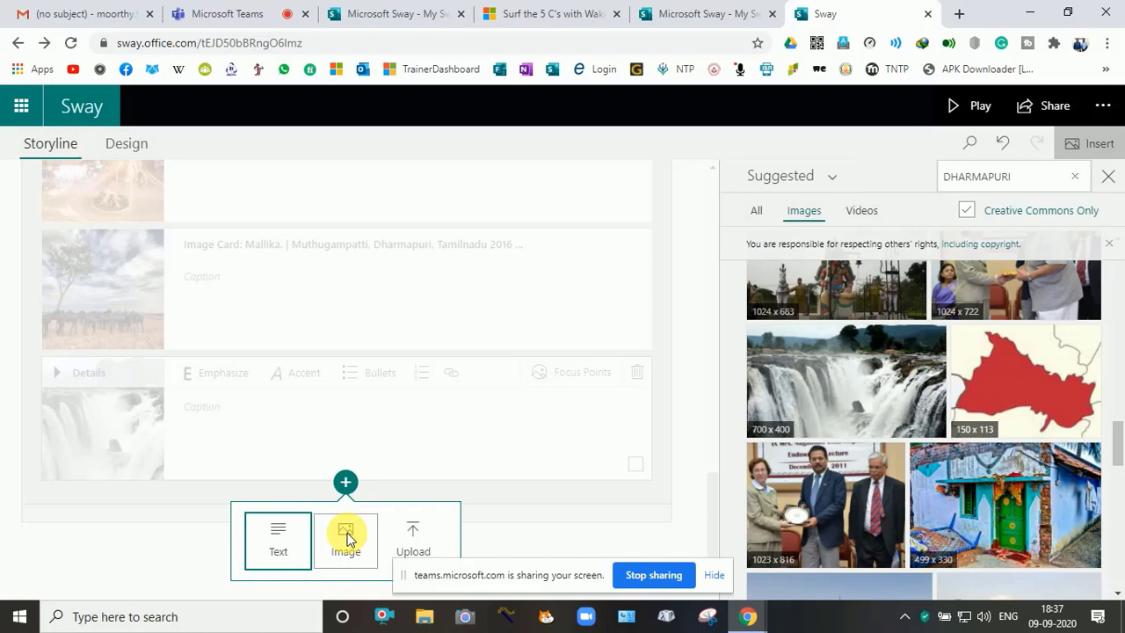
{"action": "left_click", "coordinate": [346, 536]}
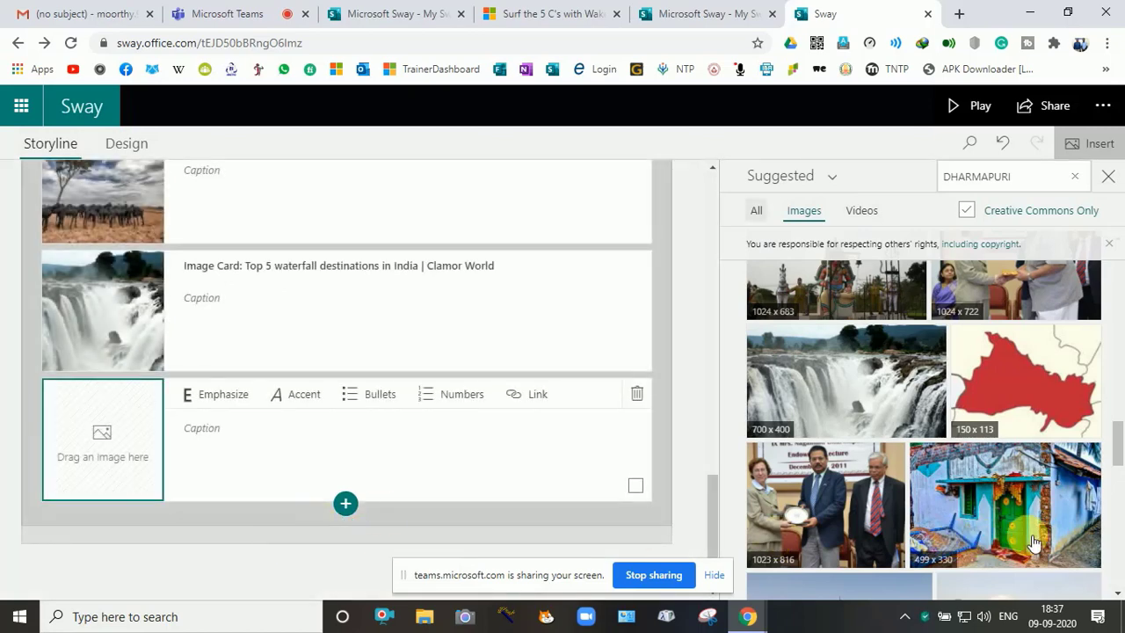
{"action": "scroll", "coordinate": [1028, 527], "scroll_direction": "down", "scroll_amount": 5}
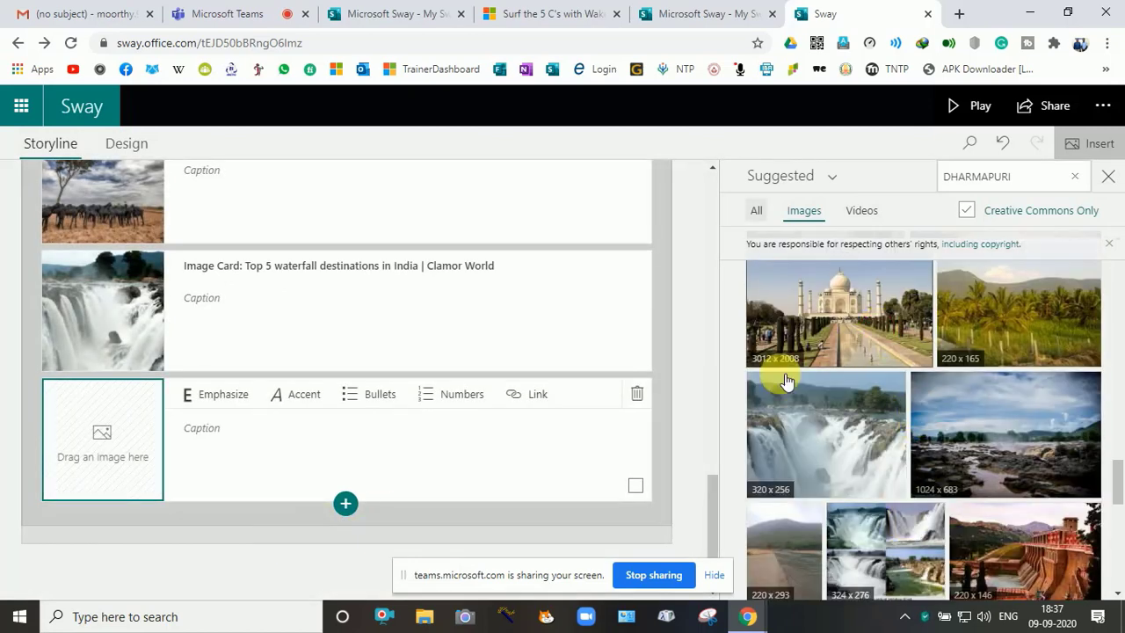
{"action": "left_click_drag", "start_coordinate": [786, 356], "coordinate": [108, 452]}
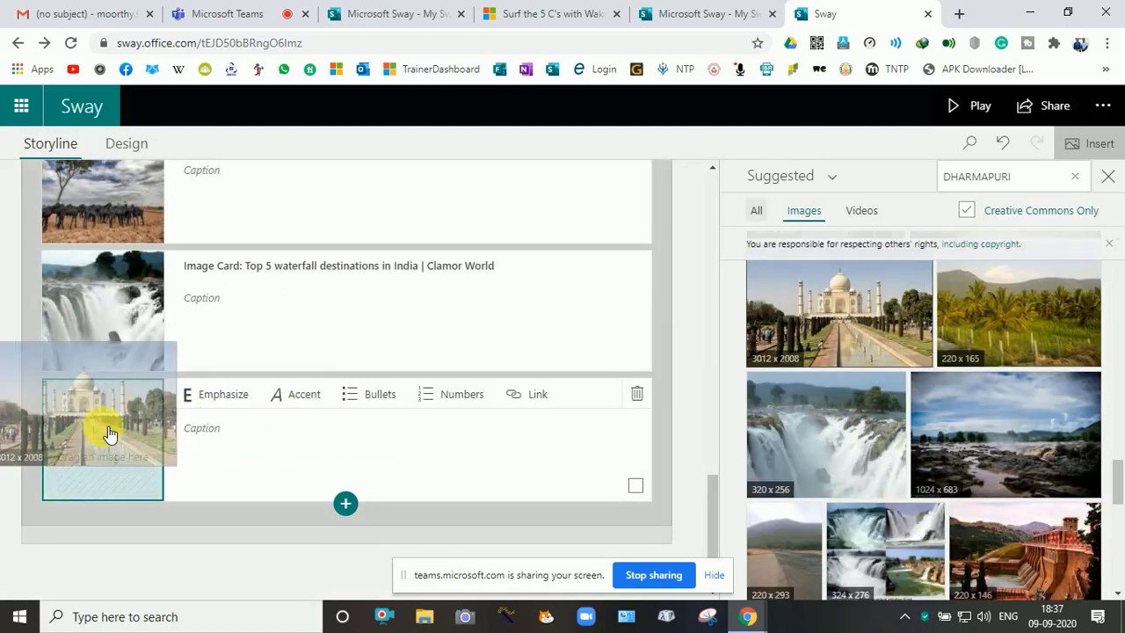
Step: Add a sixth image card with the rocky gorge photo, then play the Sway to preview it
{"action": "left_click", "coordinate": [346, 504]}
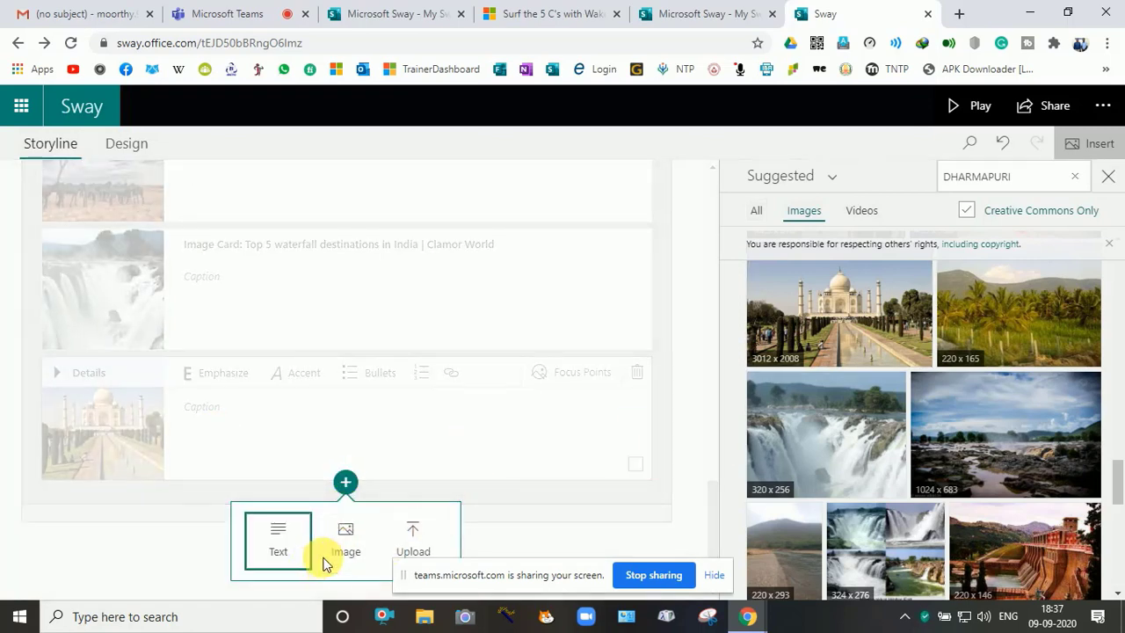
{"action": "left_click", "coordinate": [344, 536]}
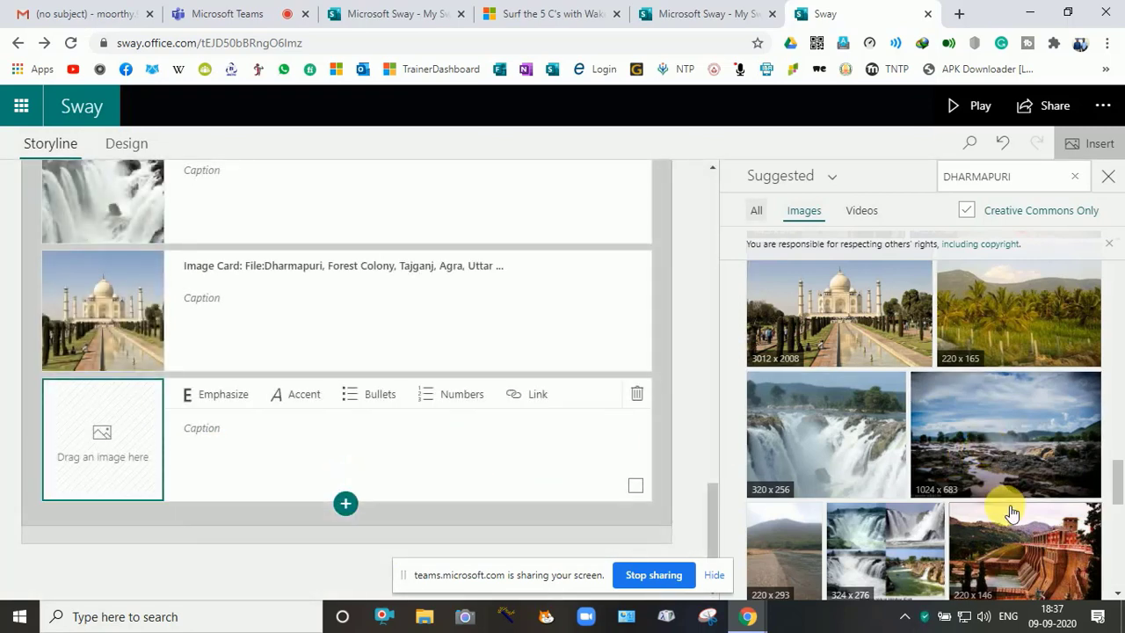
{"action": "scroll", "coordinate": [1010, 512], "scroll_direction": "down", "scroll_amount": 3}
{"action": "left_click_drag", "start_coordinate": [1021, 430], "coordinate": [144, 460]}
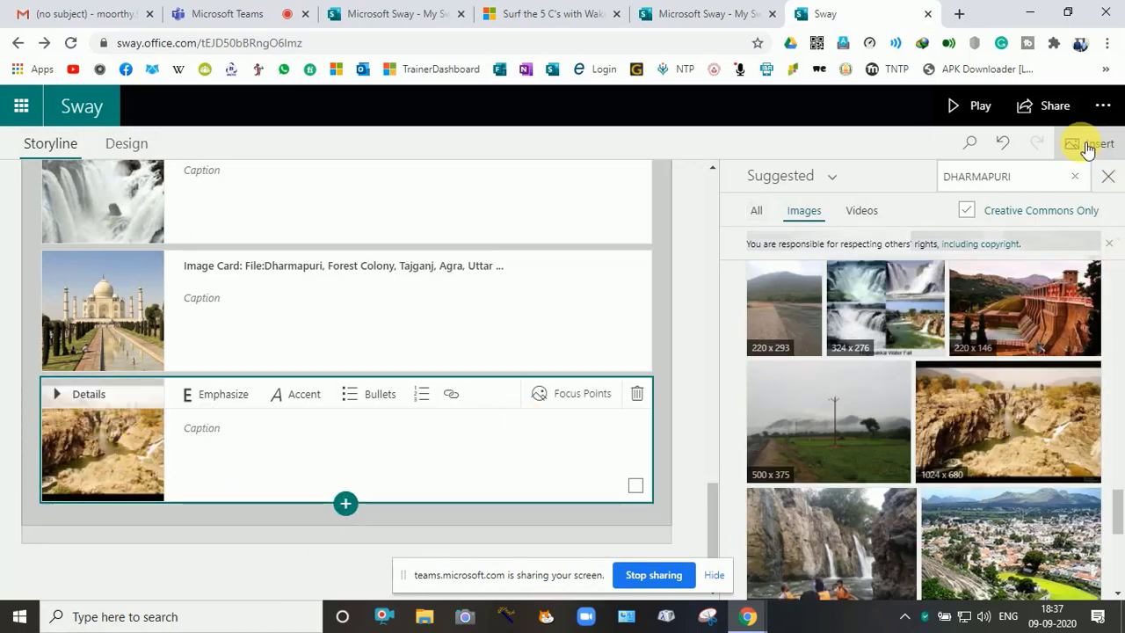
{"action": "left_click", "coordinate": [975, 112]}
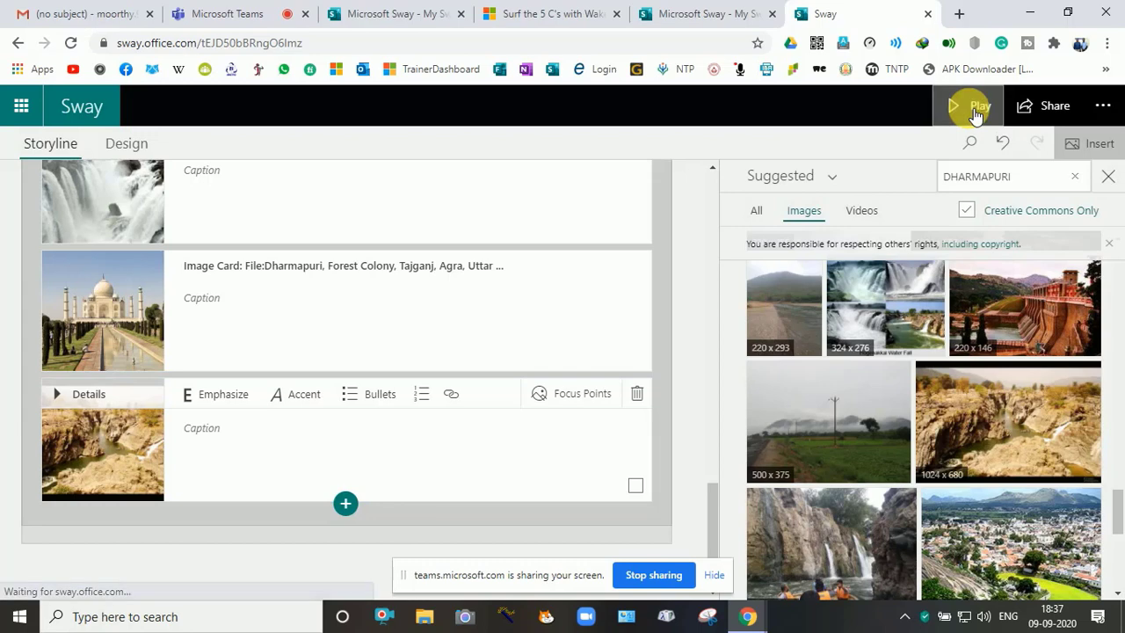
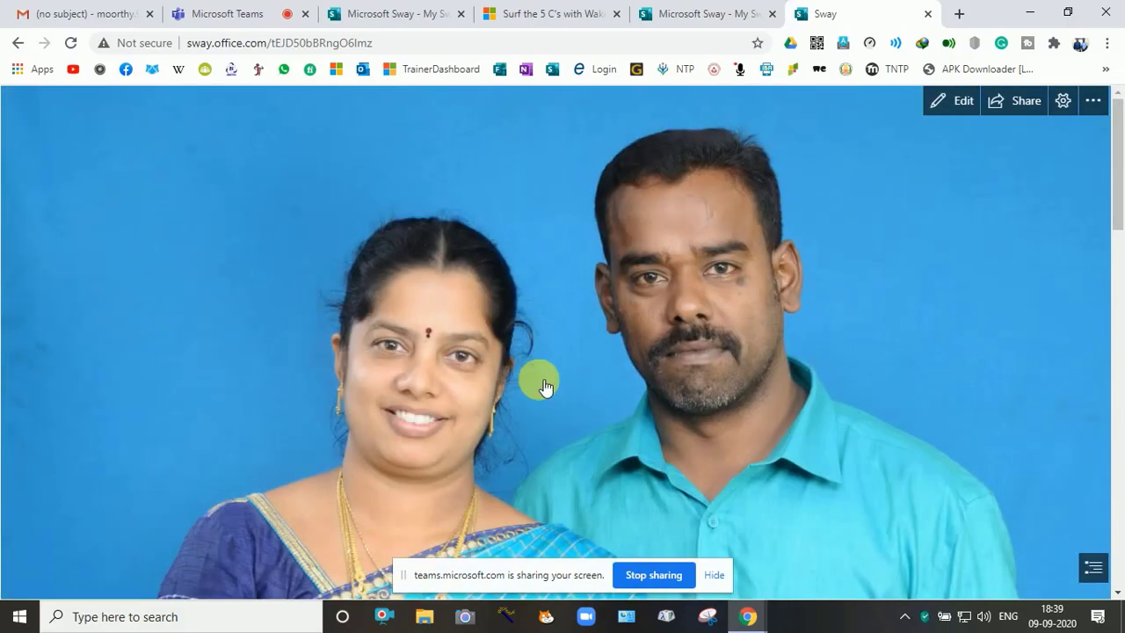
Step: Scroll the Sway and flip through the image stack's waterfall, night city, Taj Mahal and goats photos
{"action": "scroll", "coordinate": [539, 379], "scroll_direction": "down", "scroll_amount": 3}
{"action": "scroll", "coordinate": [538, 379], "scroll_direction": "down", "scroll_amount": 5}
{"action": "scroll", "coordinate": [539, 384], "scroll_direction": "down", "scroll_amount": 4}
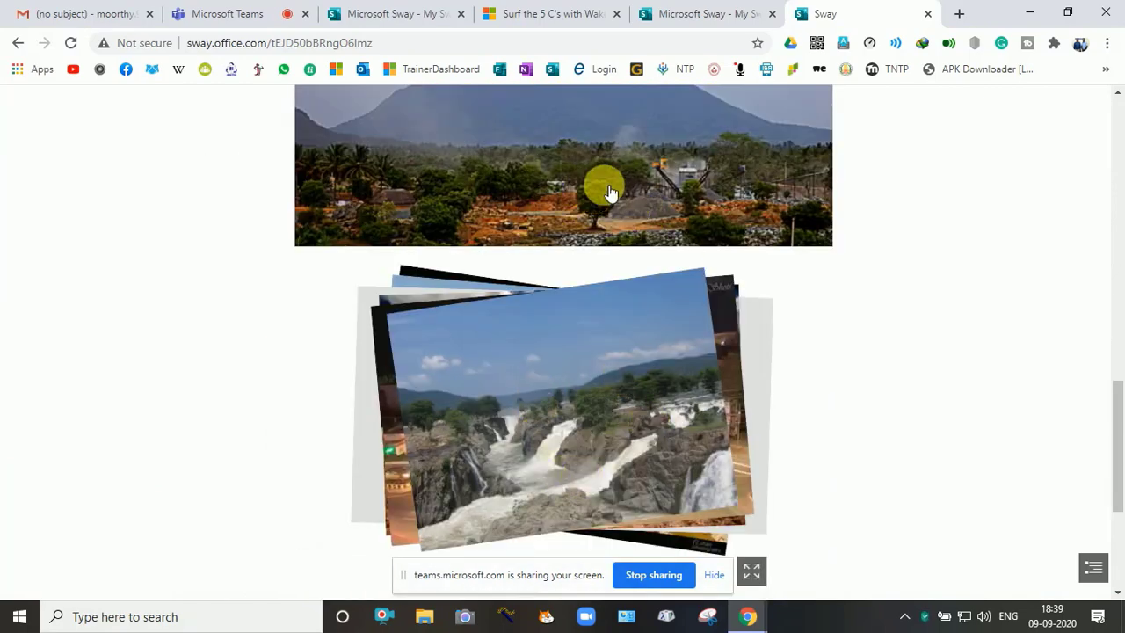
{"action": "scroll", "coordinate": [559, 261], "scroll_direction": "up", "scroll_amount": 2}
{"action": "scroll", "coordinate": [559, 261], "scroll_direction": "up", "scroll_amount": 1}
{"action": "scroll", "coordinate": [580, 268], "scroll_direction": "up", "scroll_amount": 2}
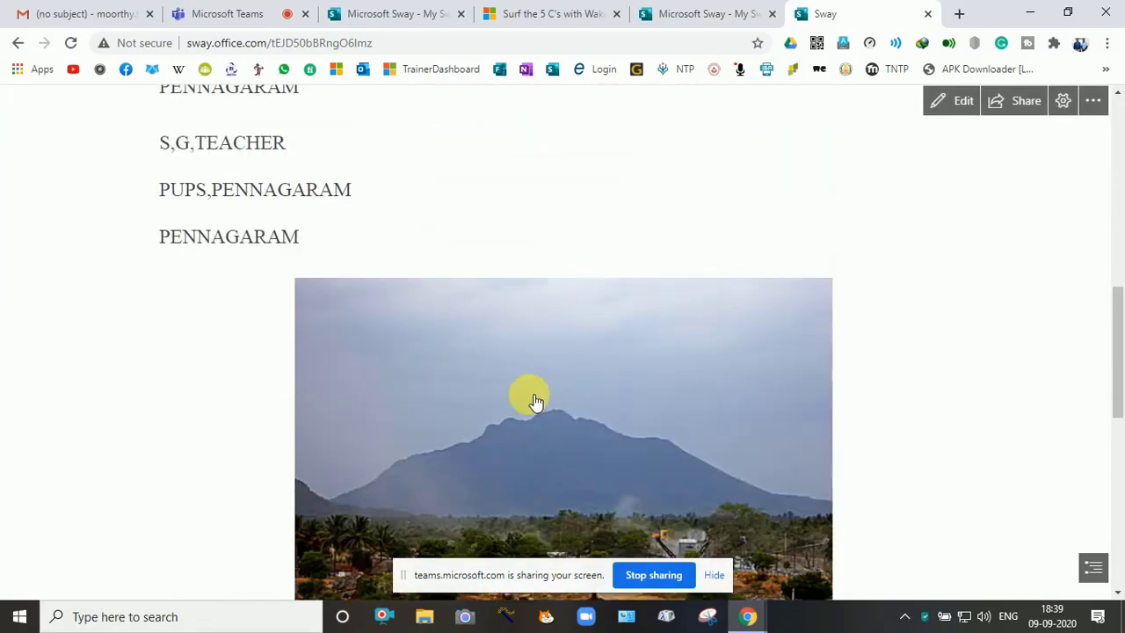
{"action": "scroll", "coordinate": [550, 385], "scroll_direction": "down", "scroll_amount": 5}
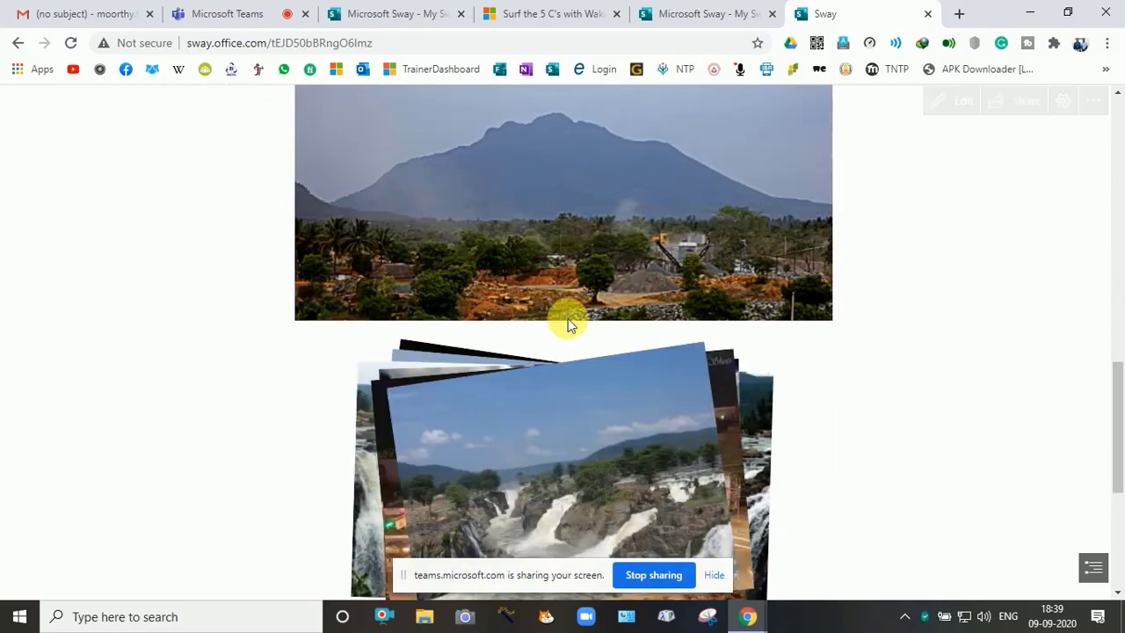
{"action": "scroll", "coordinate": [575, 283], "scroll_direction": "down", "scroll_amount": 2}
{"action": "left_click", "coordinate": [573, 338]}
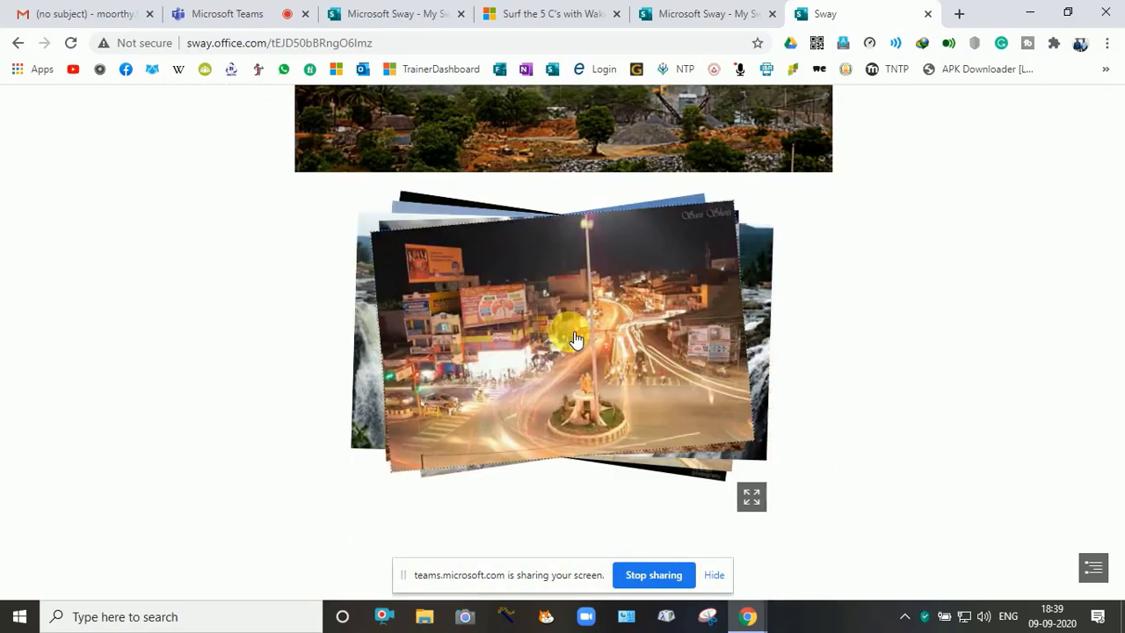
{"action": "left_click", "coordinate": [573, 338]}
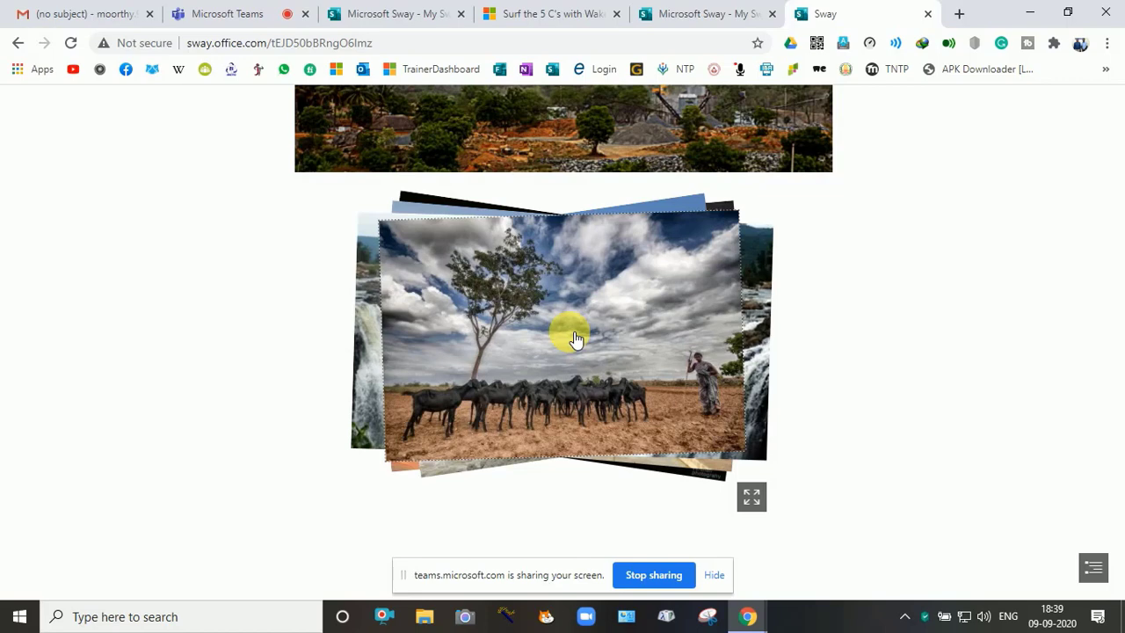
{"action": "left_click", "coordinate": [572, 338]}
{"action": "left_click", "coordinate": [575, 338]}
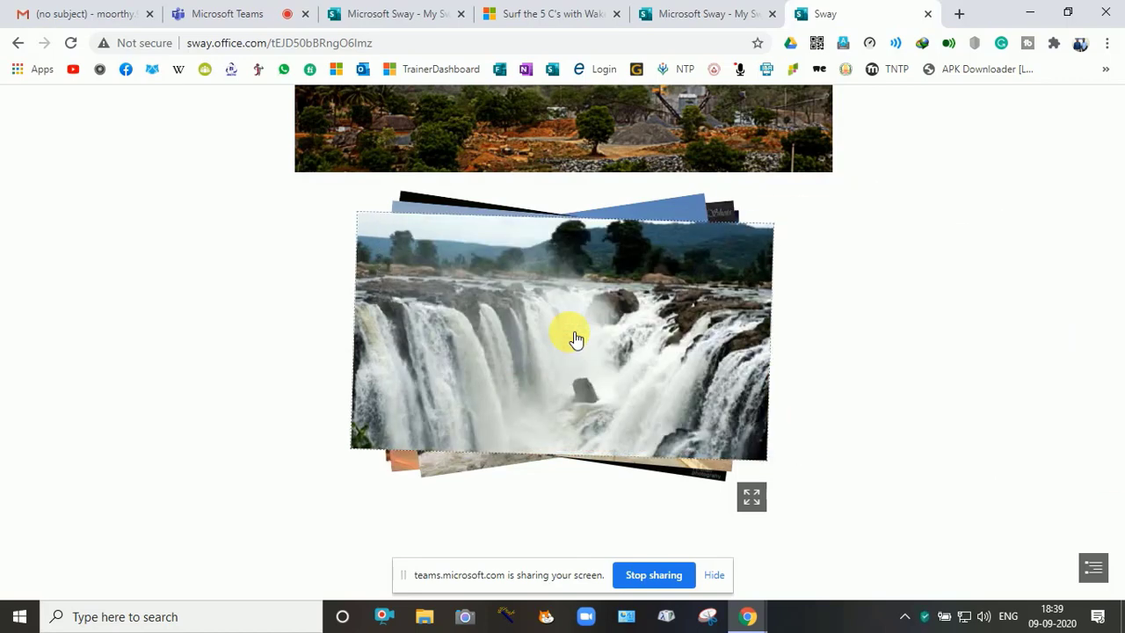
{"action": "left_click", "coordinate": [575, 338]}
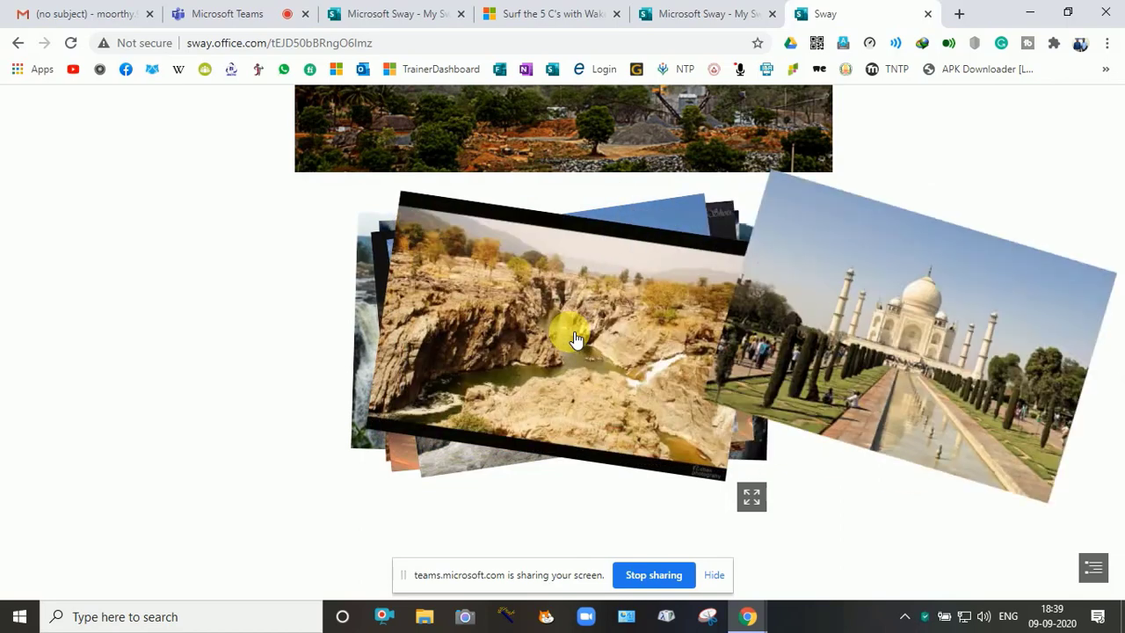
{"action": "left_click", "coordinate": [575, 338]}
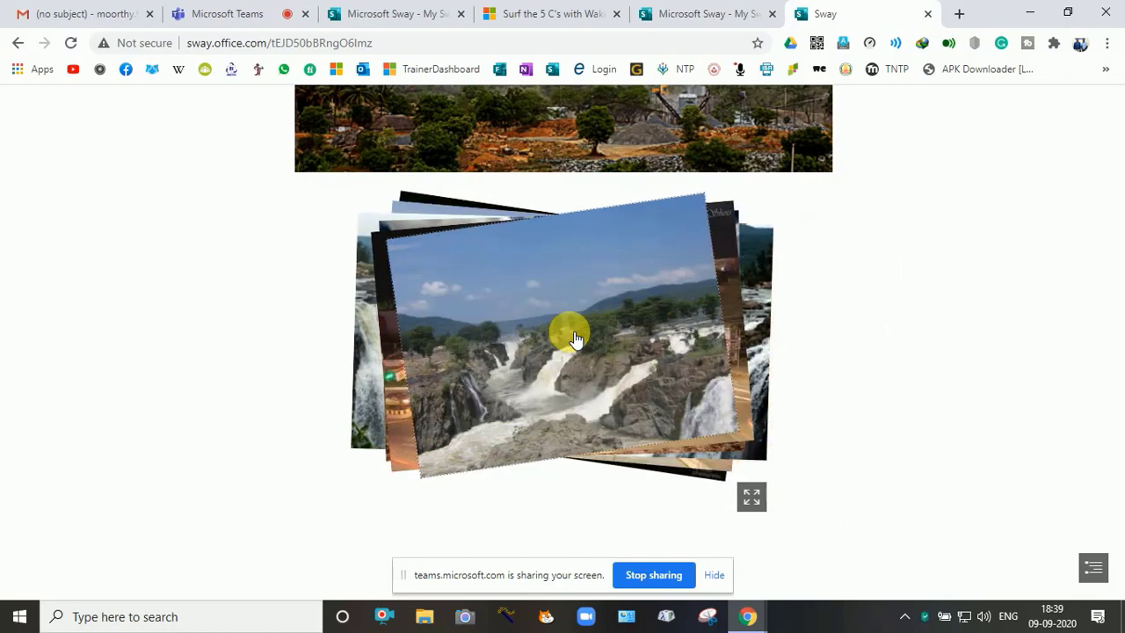
{"action": "left_click", "coordinate": [575, 339]}
{"action": "left_click", "coordinate": [575, 338]}
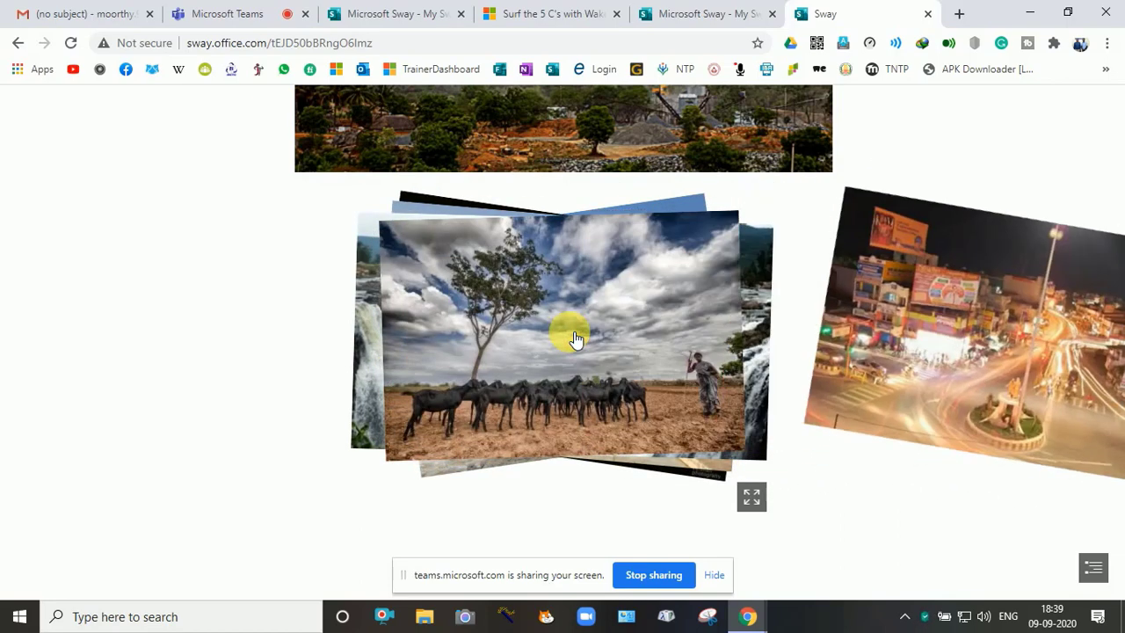
{"action": "left_click", "coordinate": [575, 339]}
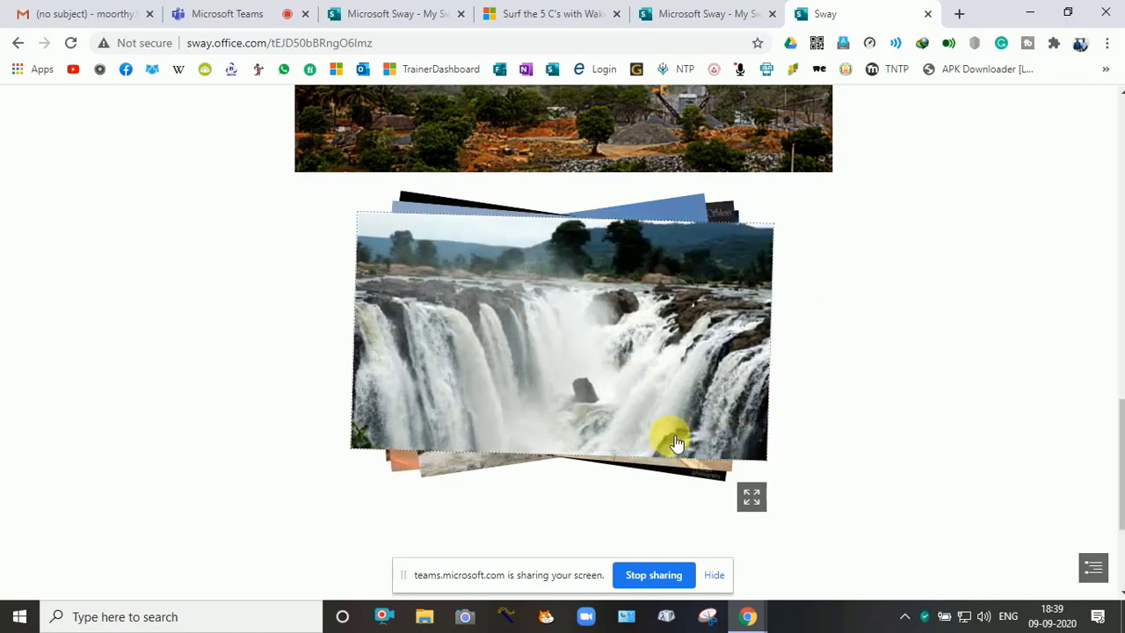
{"action": "left_click", "coordinate": [626, 380]}
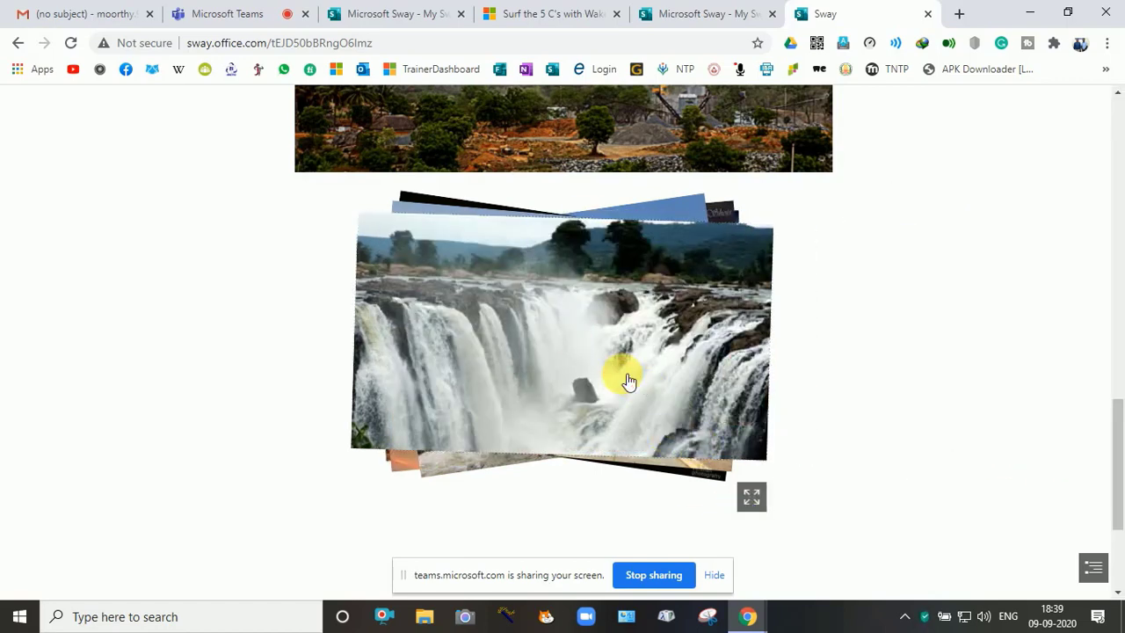
{"action": "left_click", "coordinate": [615, 376]}
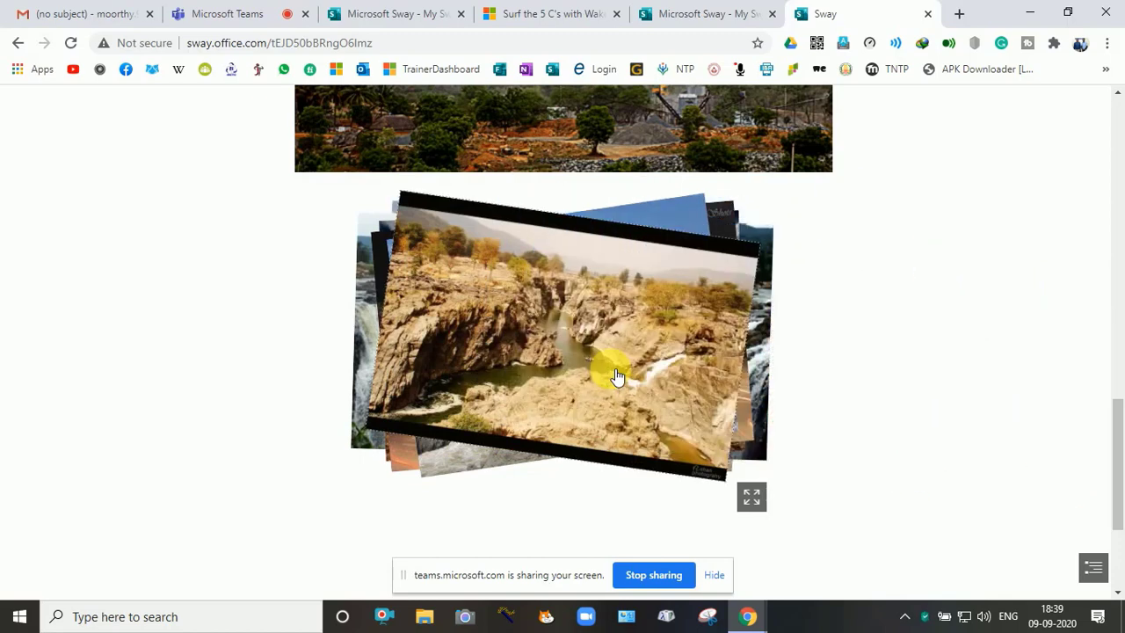
{"action": "left_click", "coordinate": [615, 376]}
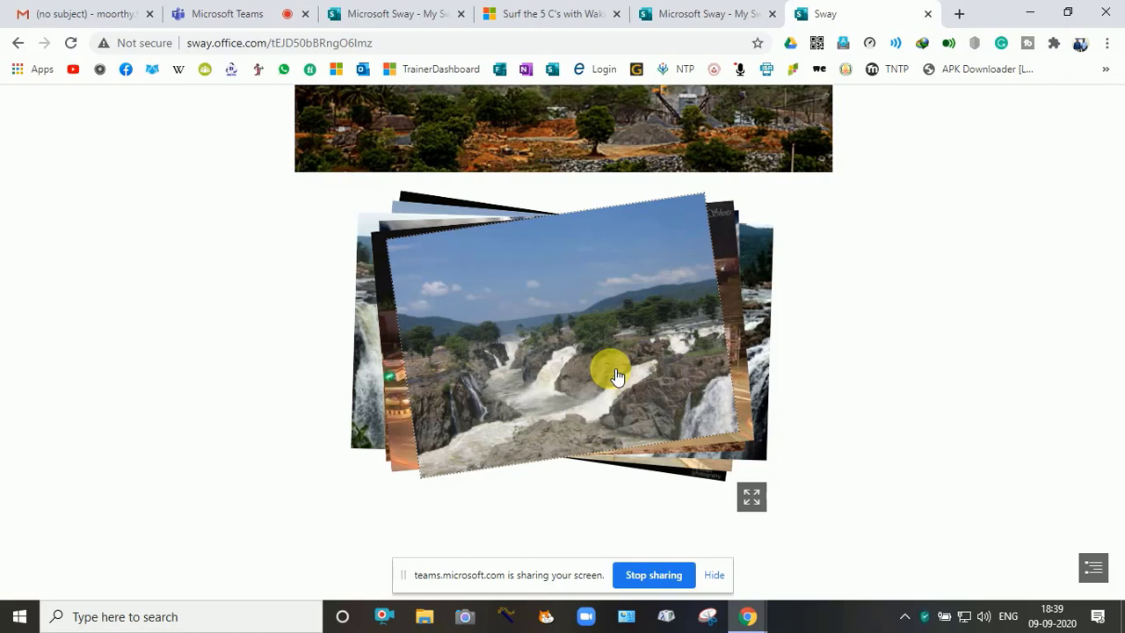
{"action": "left_click", "coordinate": [616, 376]}
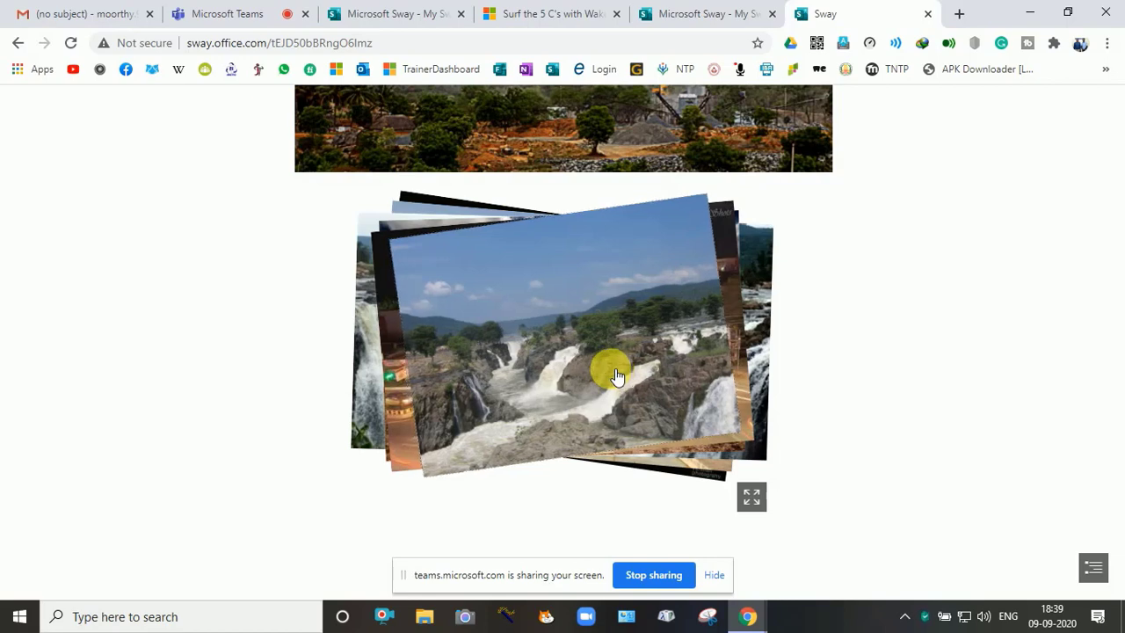
{"action": "left_click", "coordinate": [616, 376]}
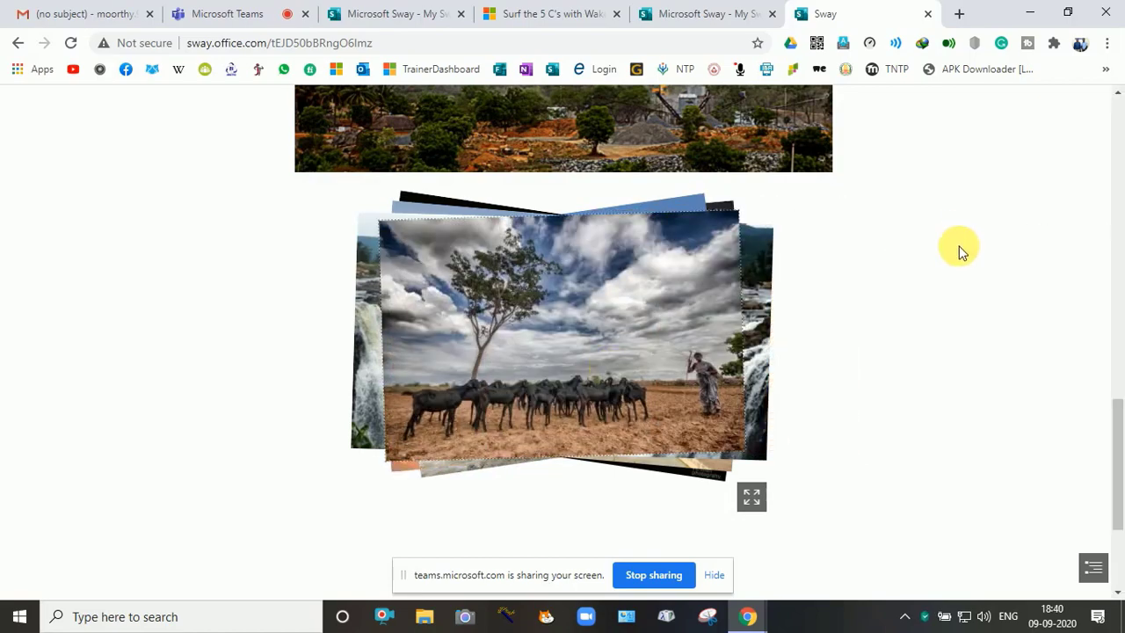
Step: Scroll again and cycle the image stack from the goats to the waterfall and Taj Mahal
{"action": "scroll", "coordinate": [959, 251], "scroll_direction": "down", "scroll_amount": 5}
{"action": "scroll", "coordinate": [796, 518], "scroll_direction": "down", "scroll_amount": 5}
{"action": "scroll", "coordinate": [574, 272], "scroll_direction": "up", "scroll_amount": 5}
{"action": "scroll", "coordinate": [554, 283], "scroll_direction": "up", "scroll_amount": 5}
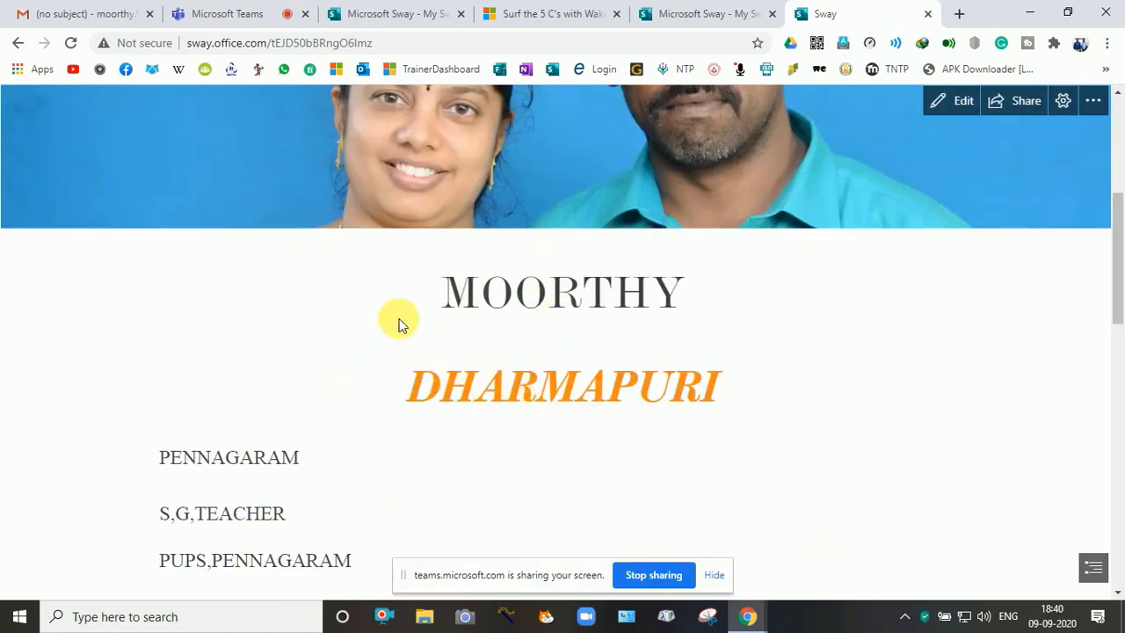
{"action": "scroll", "coordinate": [598, 326], "scroll_direction": "down", "scroll_amount": 2}
{"action": "scroll", "coordinate": [601, 329], "scroll_direction": "down", "scroll_amount": 2}
{"action": "scroll", "coordinate": [603, 326], "scroll_direction": "down", "scroll_amount": 3}
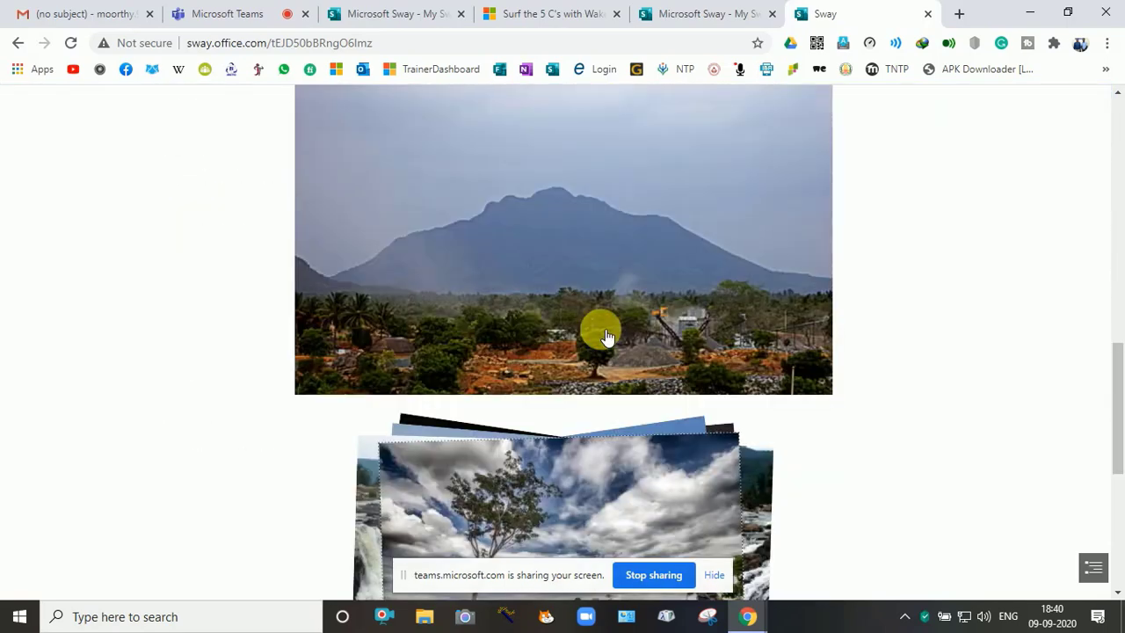
{"action": "scroll", "coordinate": [571, 334], "scroll_direction": "down", "scroll_amount": 3}
{"action": "left_click", "coordinate": [564, 328]}
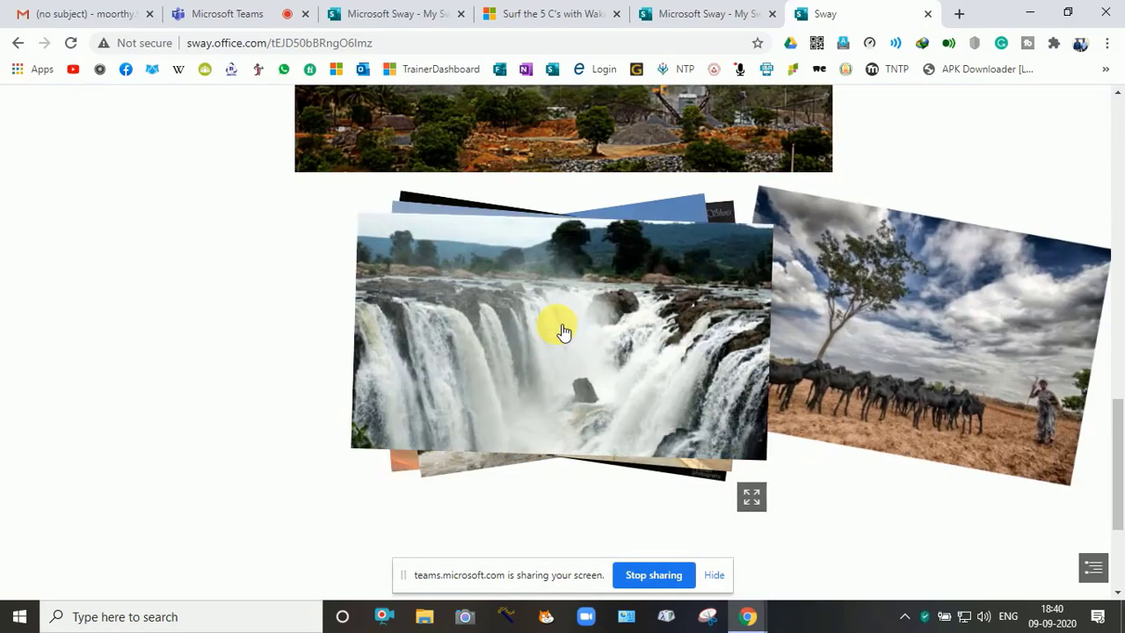
{"action": "left_click", "coordinate": [562, 330]}
{"action": "left_click", "coordinate": [563, 332]}
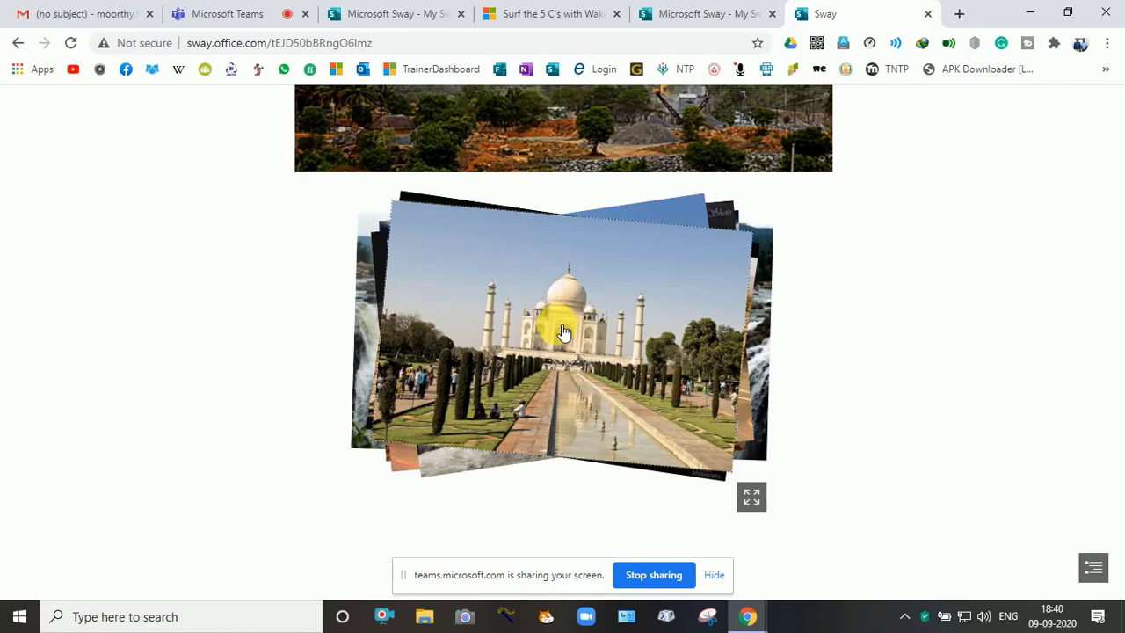
{"action": "scroll", "coordinate": [756, 404], "scroll_direction": "up", "scroll_amount": 3}
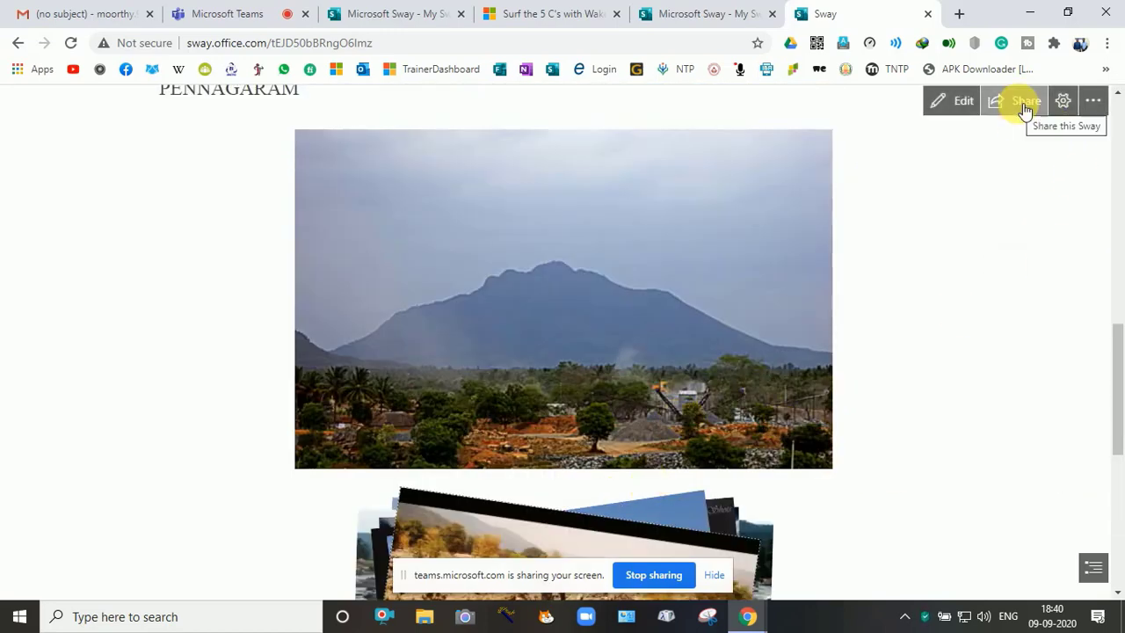
Step: Copy the view-only link from the Share panel and open a blank browser tab
{"action": "left_click", "coordinate": [1025, 103]}
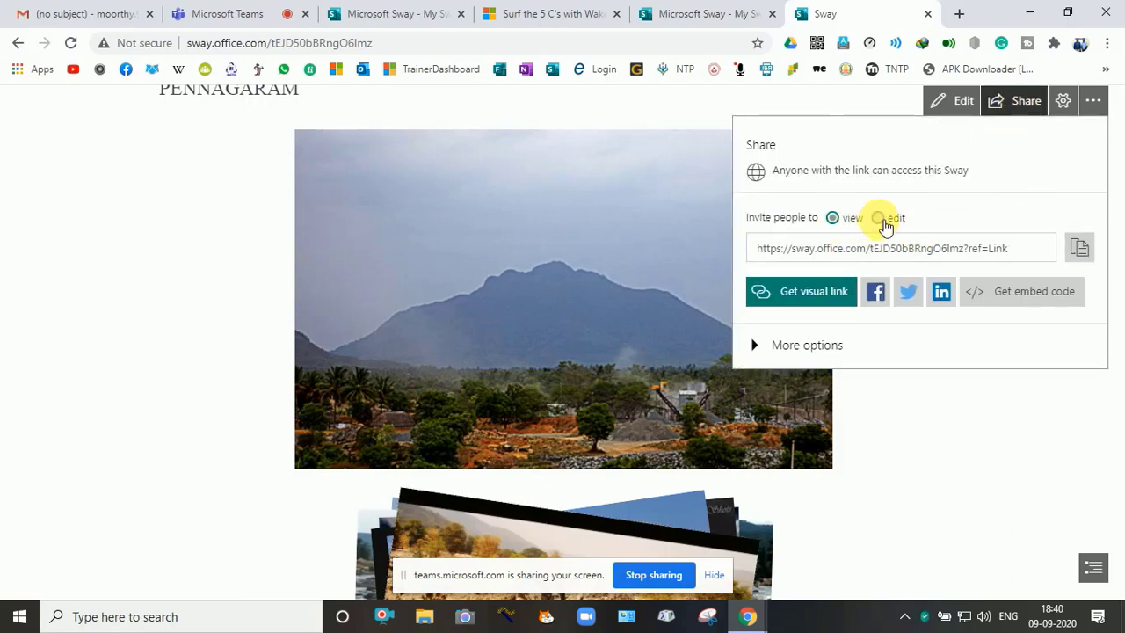
{"action": "left_click", "coordinate": [1080, 251]}
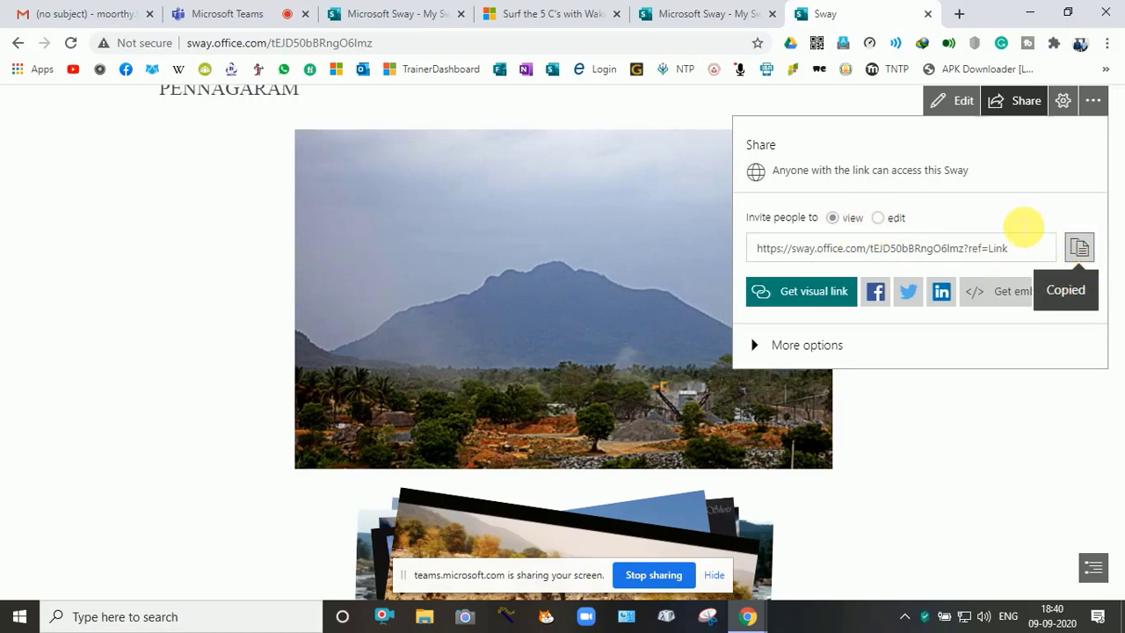
{"action": "left_click", "coordinate": [960, 15]}
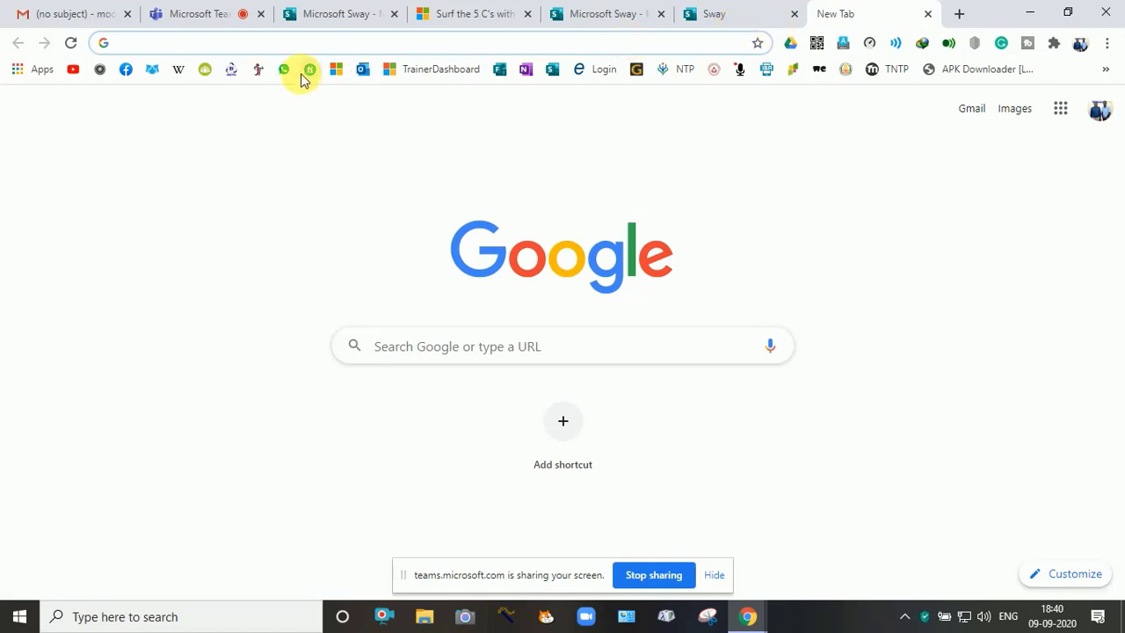
Step: Paste the copied Sway link into the new tab's address bar and load it
{"action": "left_click", "coordinate": [283, 46]}
{"action": "right_click", "coordinate": [279, 49]}
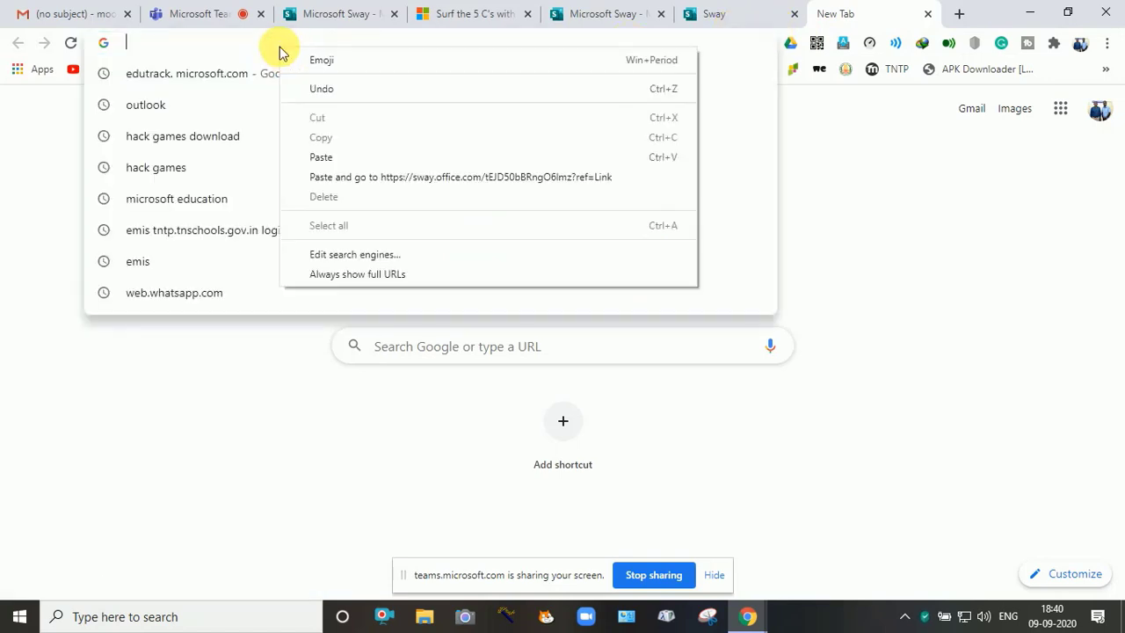
{"action": "left_click", "coordinate": [330, 158]}
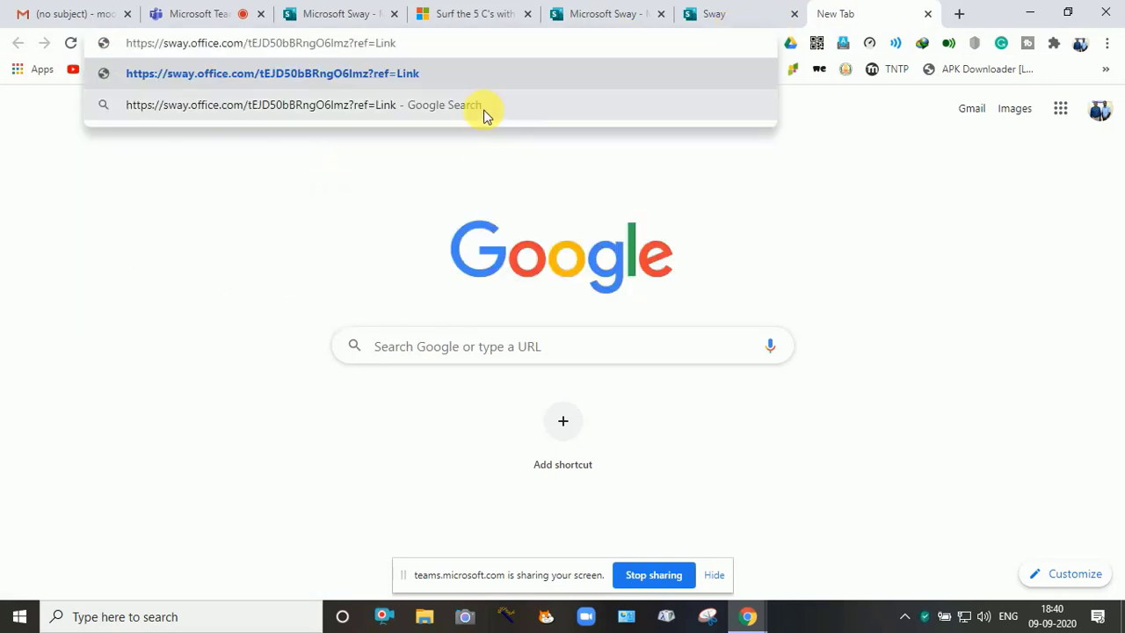
{"action": "left_click", "coordinate": [405, 76]}
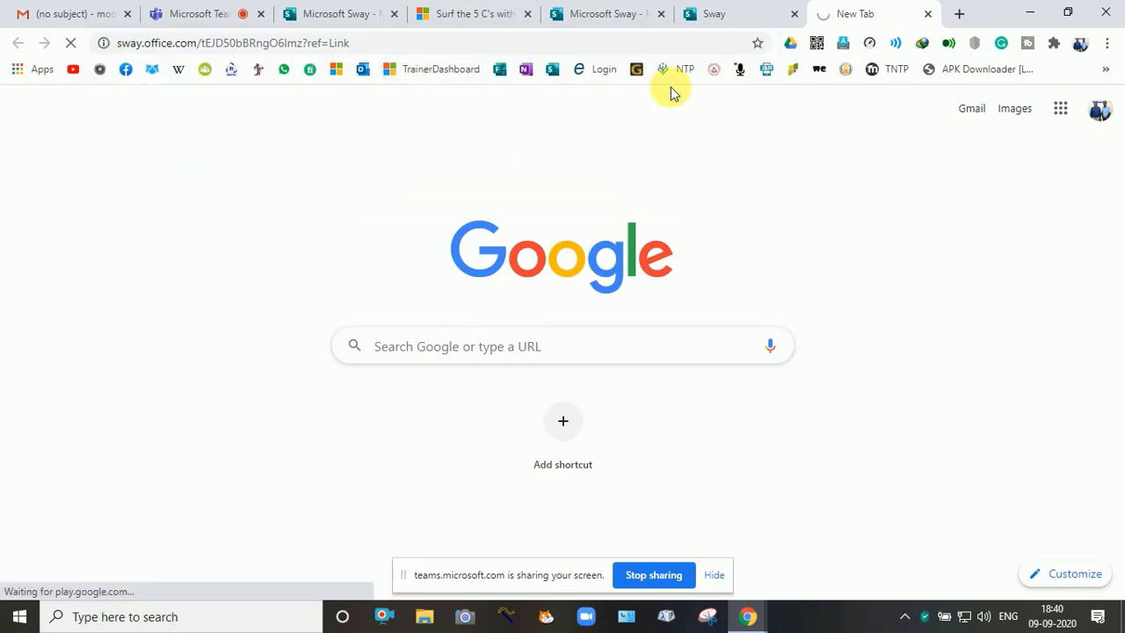
Step: Scroll through the Sway opened from the link, then return to the other Sway tab
{"action": "left_click", "coordinate": [854, 12]}
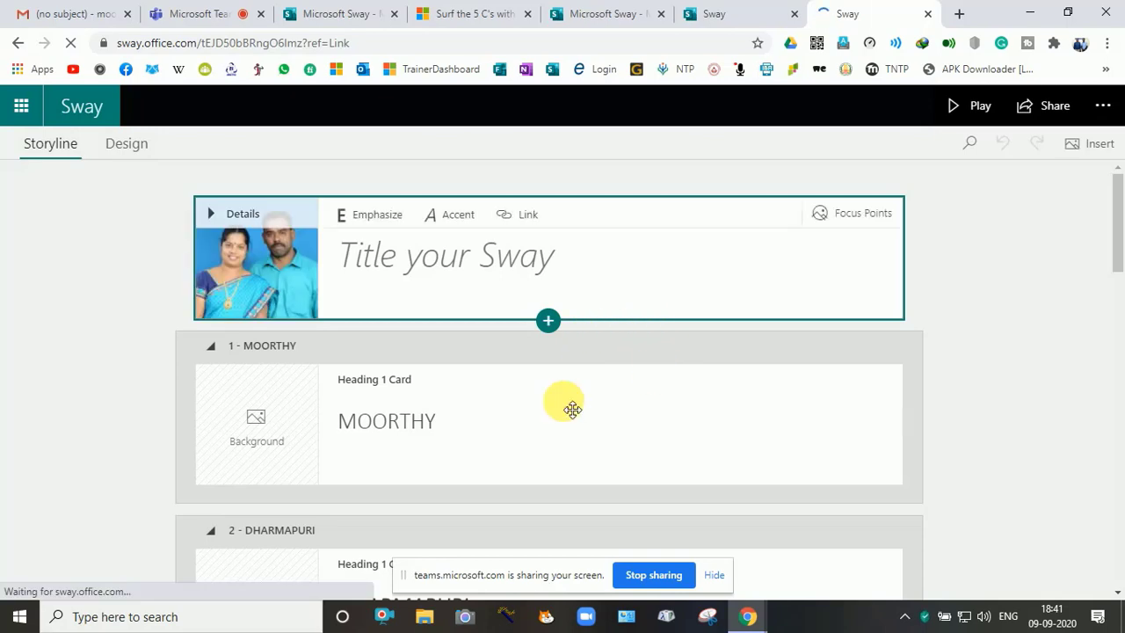
{"action": "scroll", "coordinate": [639, 400], "scroll_direction": "down", "scroll_amount": 5}
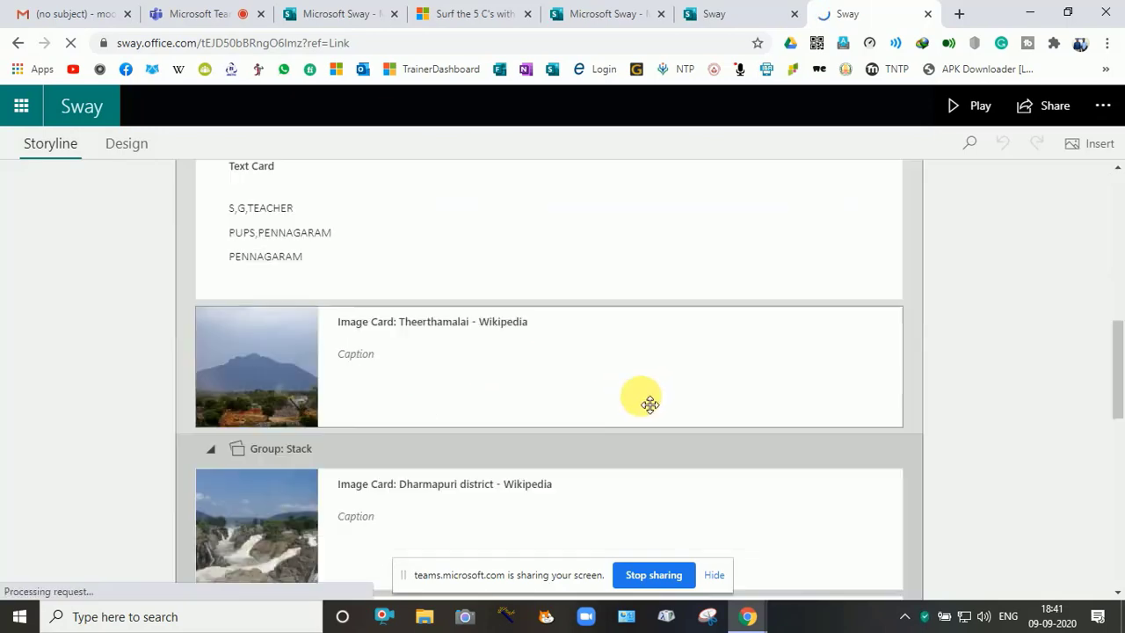
{"action": "scroll", "coordinate": [644, 400], "scroll_direction": "down", "scroll_amount": 3}
{"action": "scroll", "coordinate": [471, 494], "scroll_direction": "down", "scroll_amount": 5}
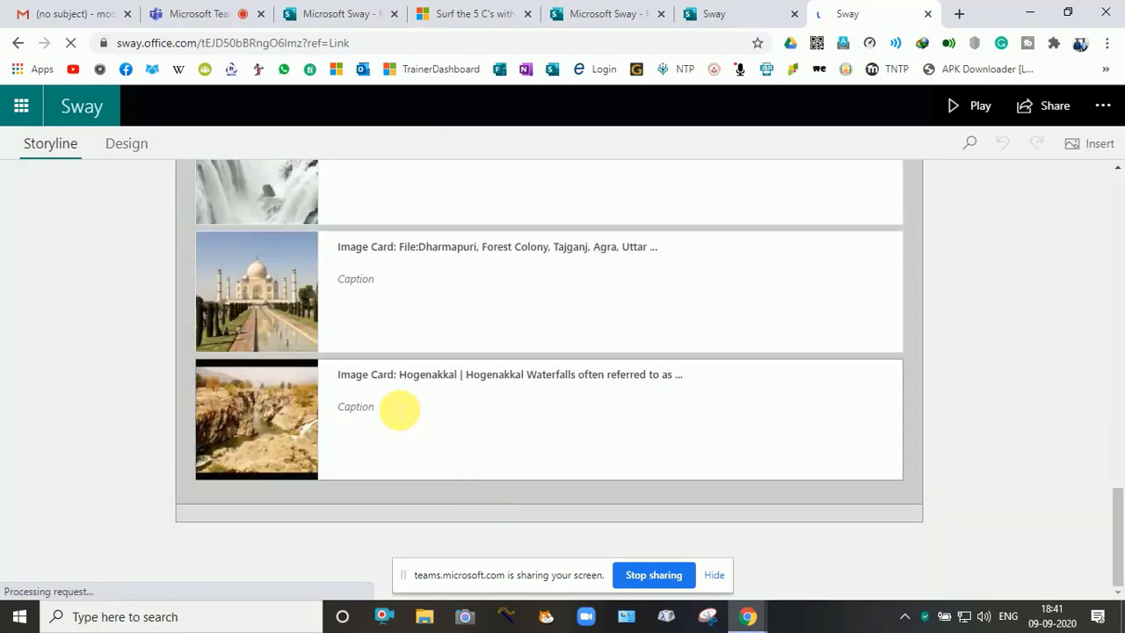
{"action": "scroll", "coordinate": [403, 383], "scroll_direction": "up", "scroll_amount": 5}
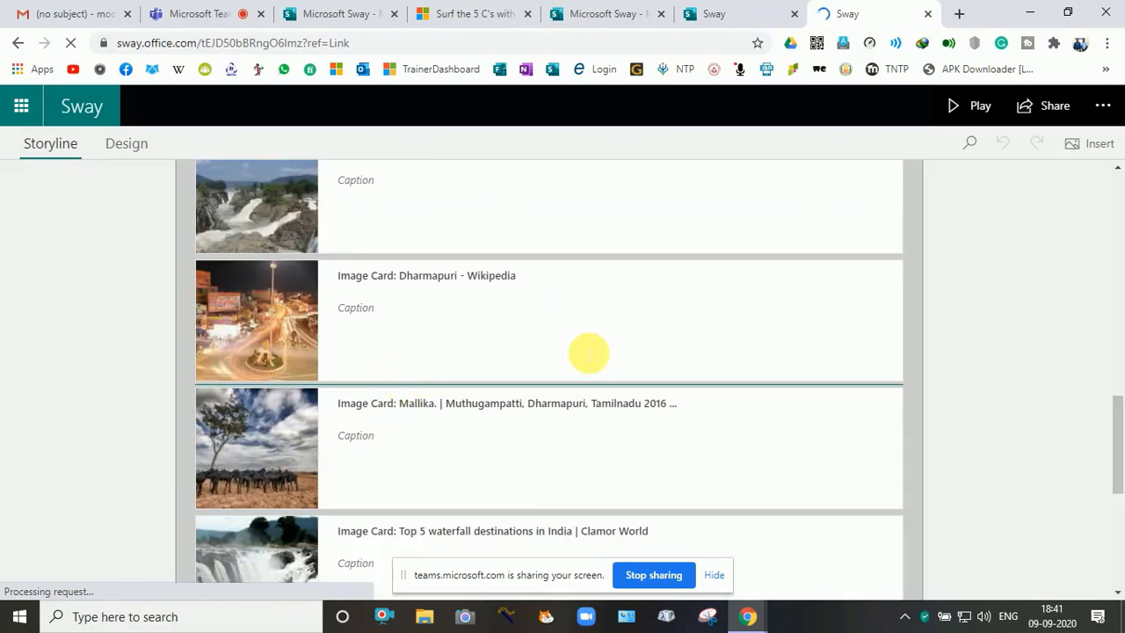
{"action": "scroll", "coordinate": [696, 356], "scroll_direction": "up", "scroll_amount": 8}
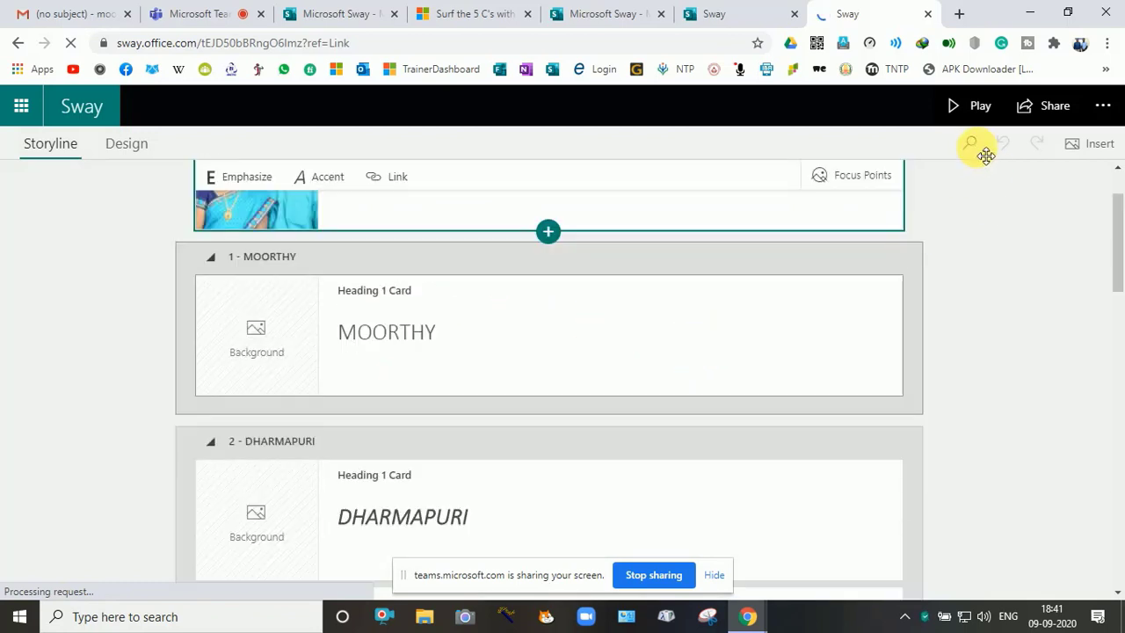
{"action": "left_click", "coordinate": [755, 14]}
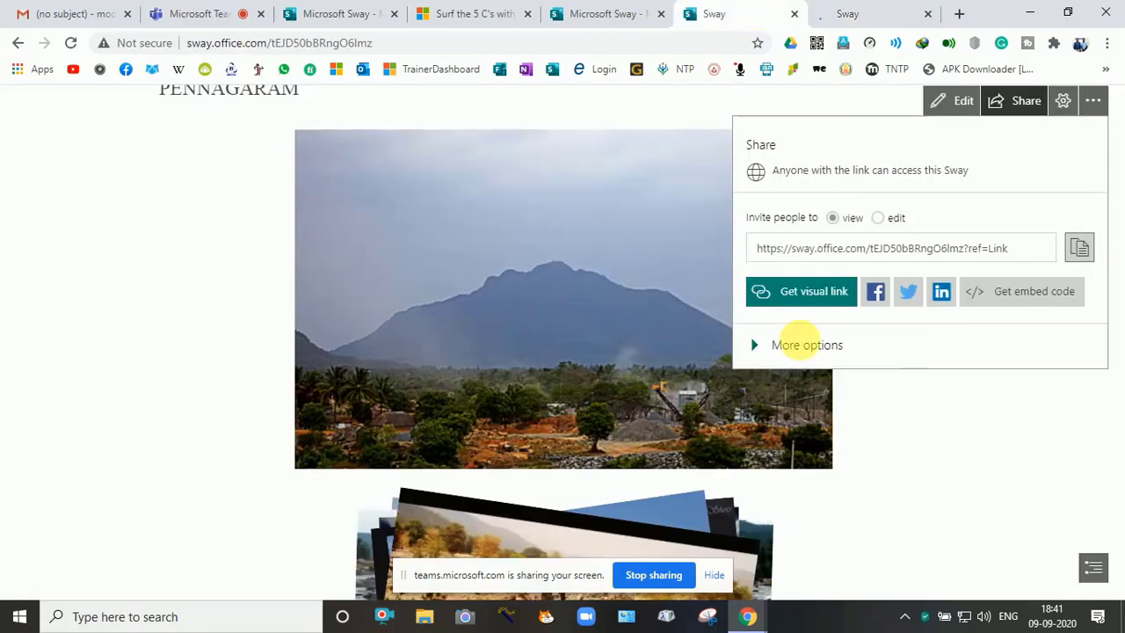
Step: Close the sharing details, enter Edit mode, scroll the storyline, and return to My Sways
{"action": "left_click", "coordinate": [485, 103]}
{"action": "left_click", "coordinate": [964, 100]}
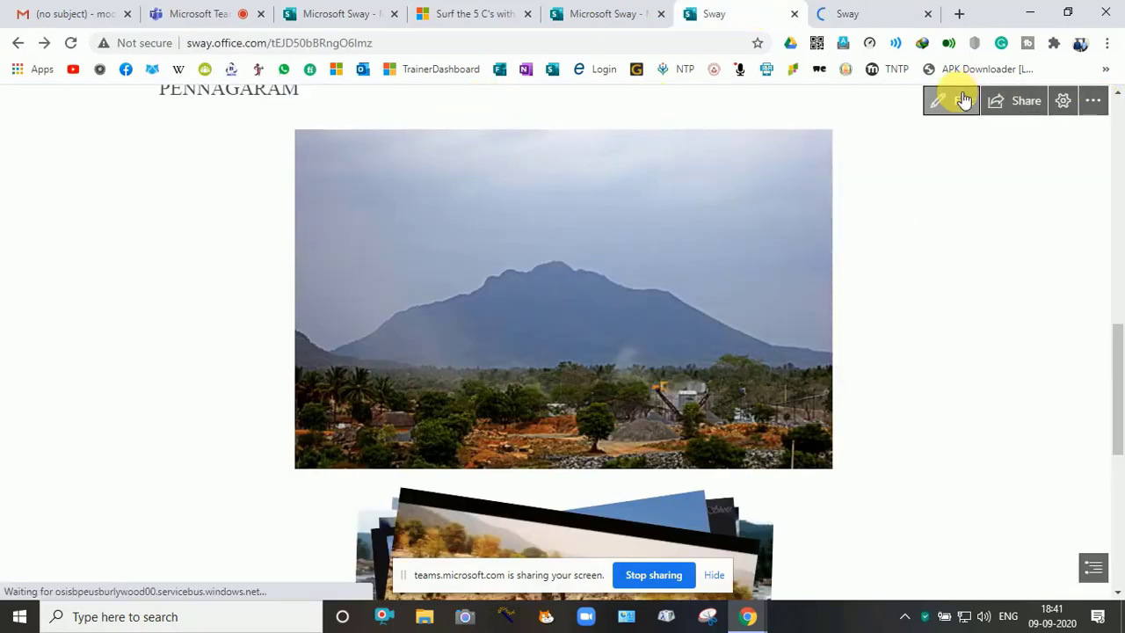
{"action": "scroll", "coordinate": [251, 371], "scroll_direction": "up", "scroll_amount": 3}
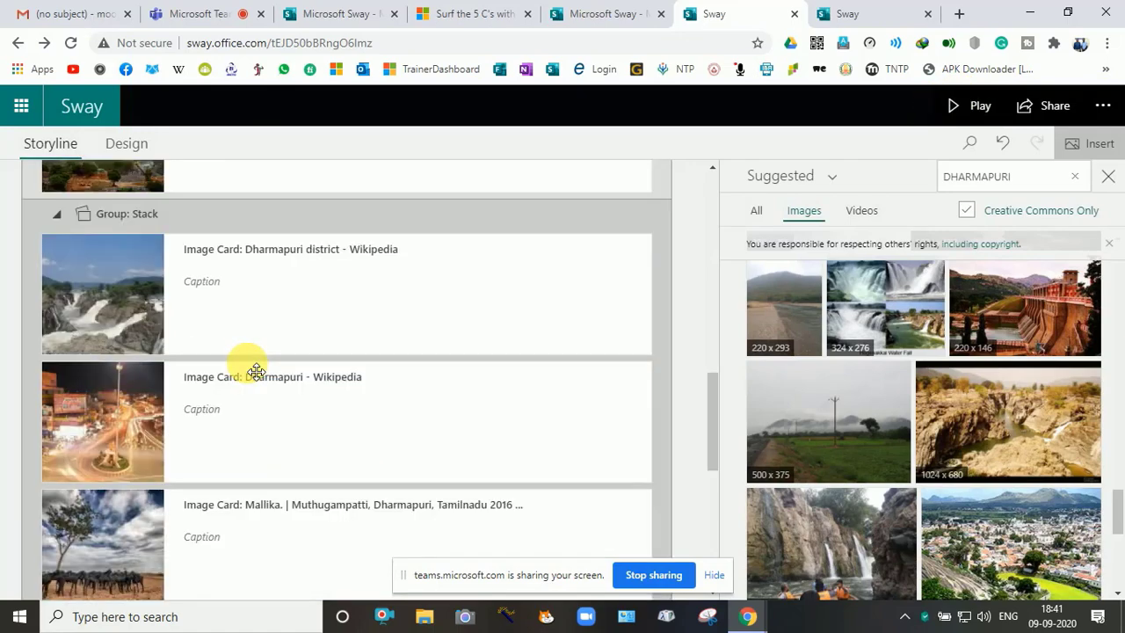
{"action": "scroll", "coordinate": [306, 394], "scroll_direction": "up", "scroll_amount": 3}
{"action": "scroll", "coordinate": [216, 421], "scroll_direction": "down", "scroll_amount": 3}
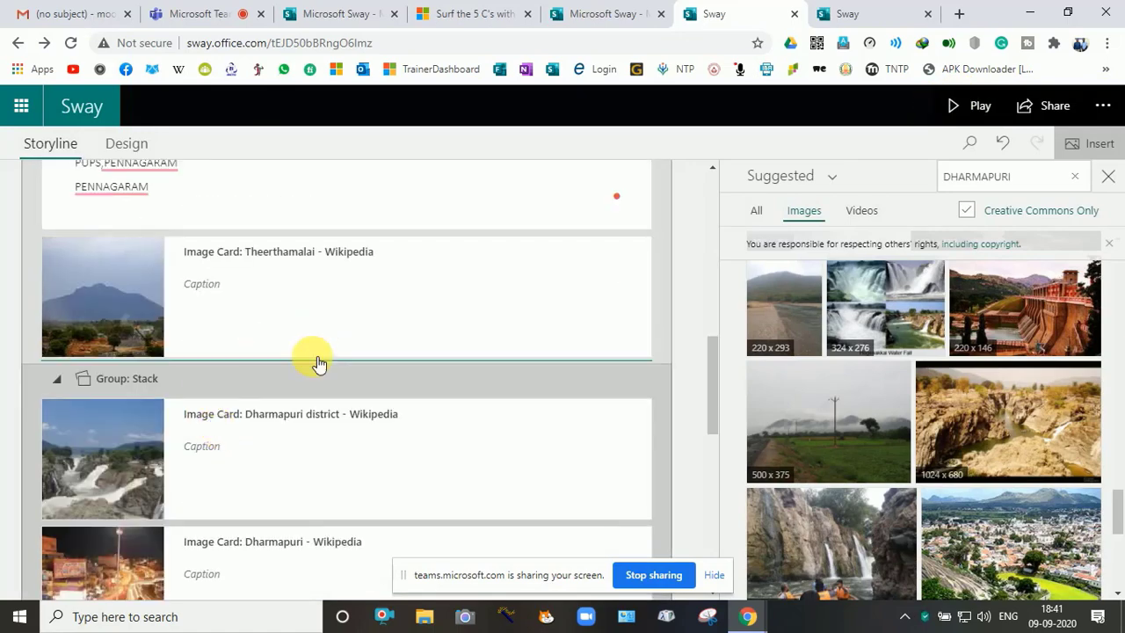
{"action": "scroll", "coordinate": [311, 364], "scroll_direction": "up", "scroll_amount": 4}
{"action": "scroll", "coordinate": [315, 364], "scroll_direction": "down", "scroll_amount": 5}
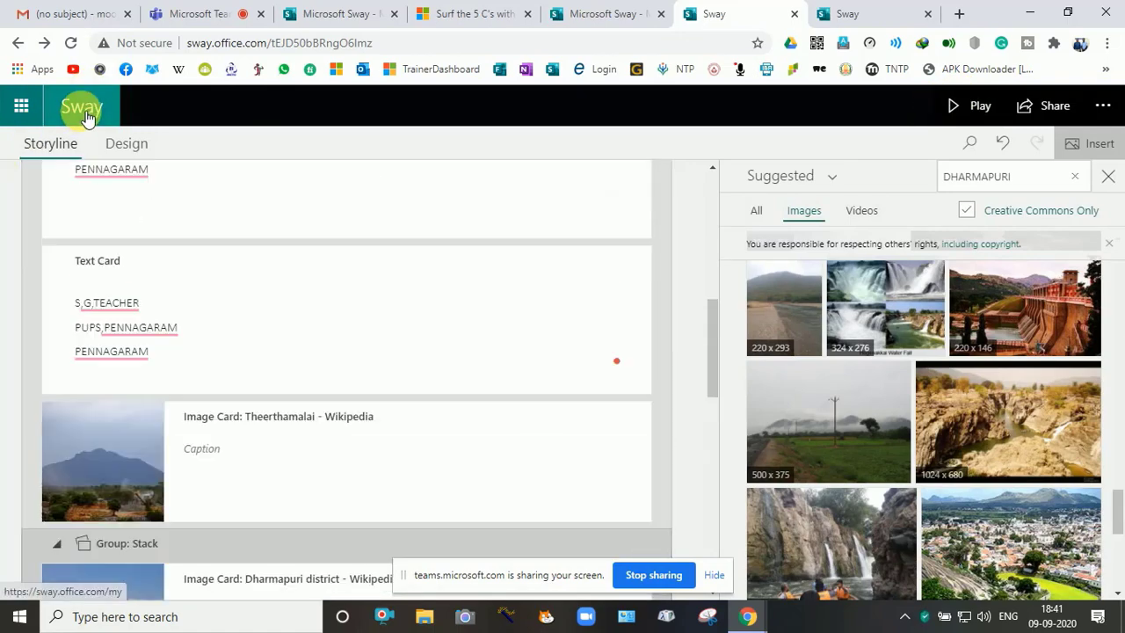
{"action": "left_click", "coordinate": [84, 109]}
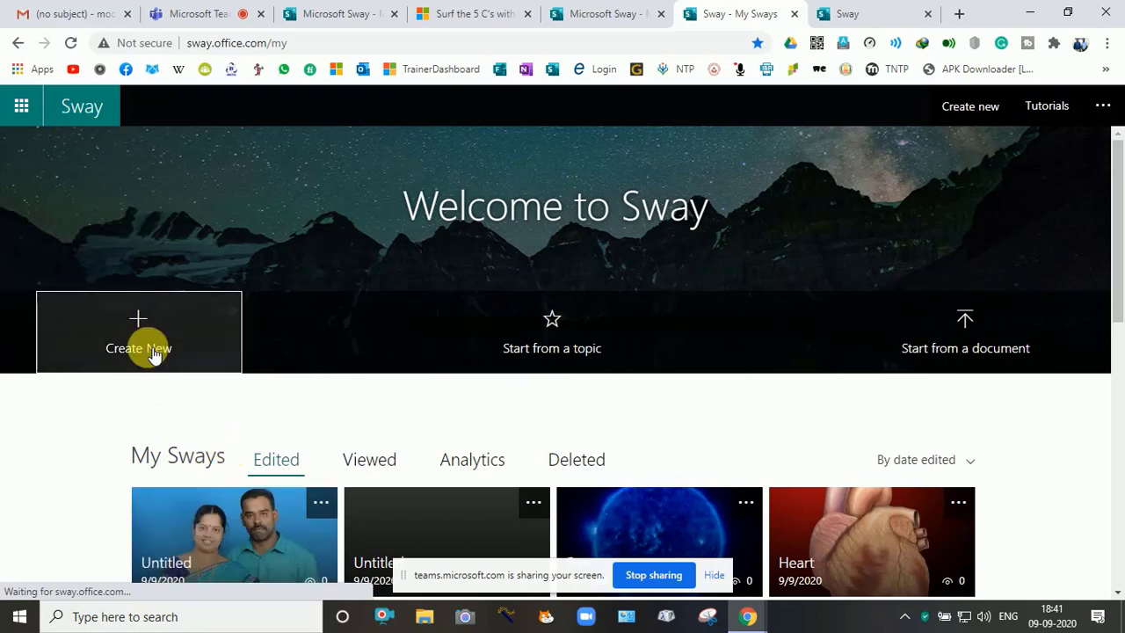
Step: Create a blank Sway and enter the presenter's name as the title in bold italic
{"action": "left_click", "coordinate": [152, 355]}
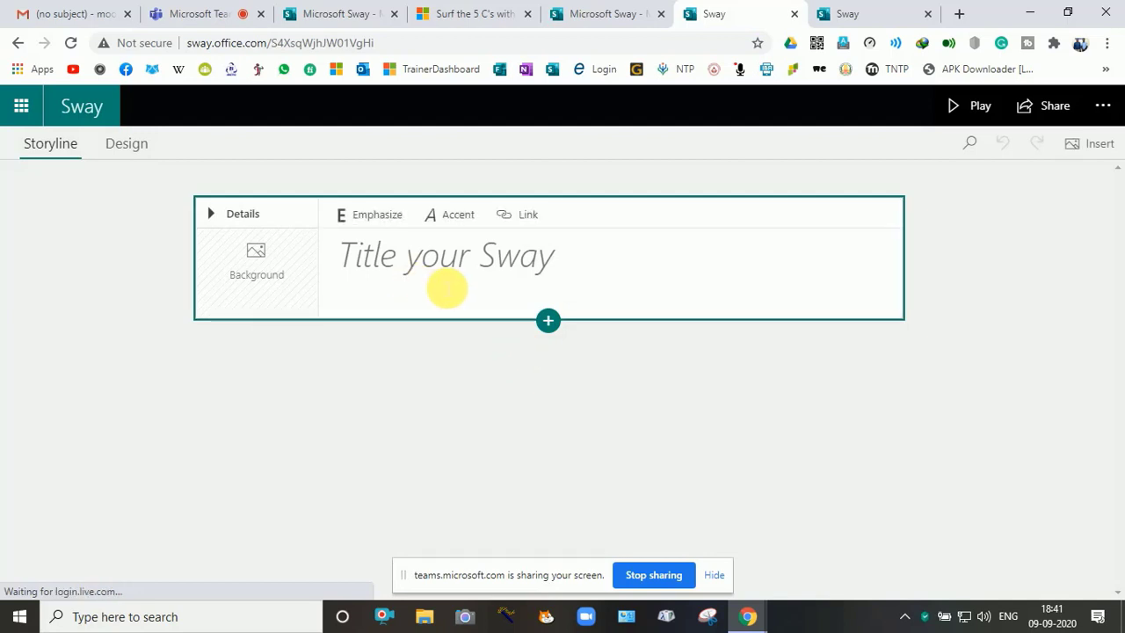
{"action": "left_click", "coordinate": [447, 287]}
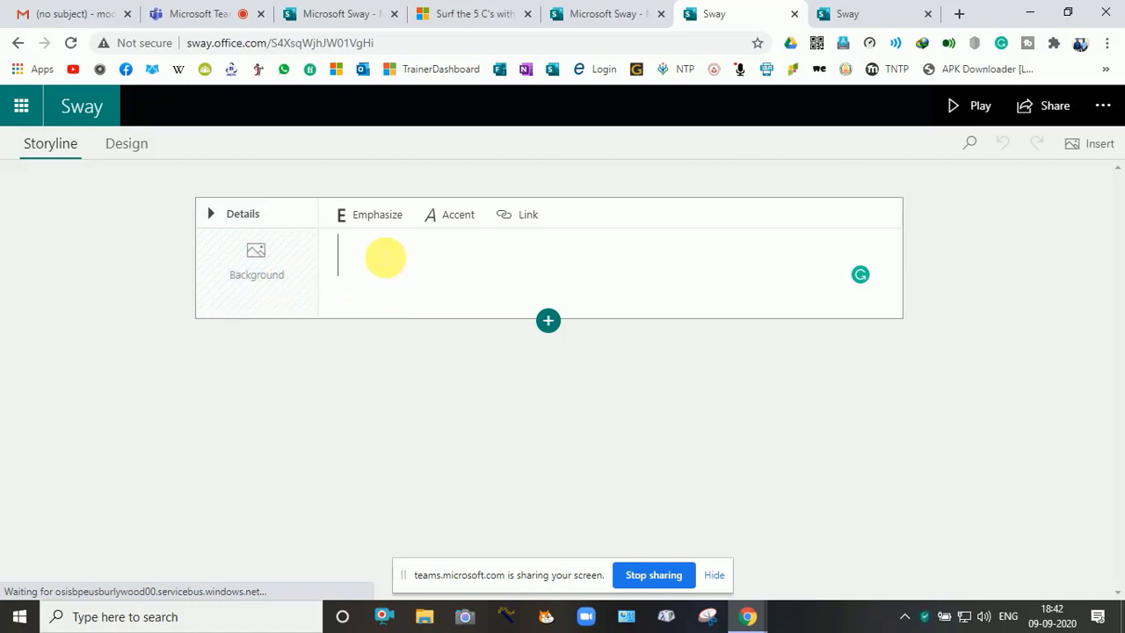
{"action": "type", "text": "MOORTHY"}
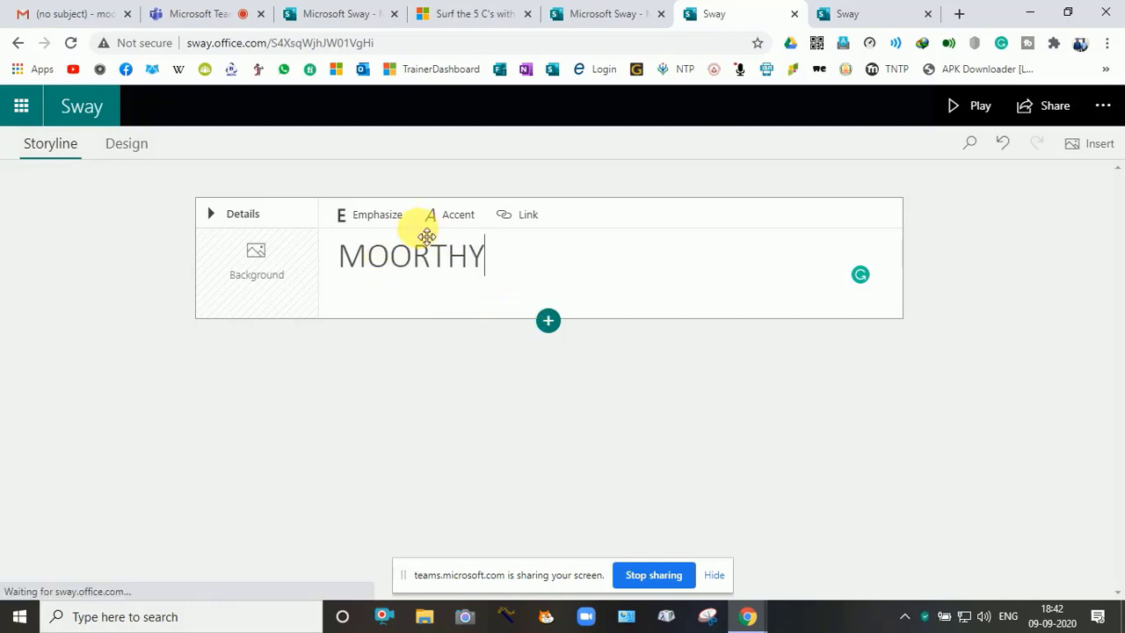
{"action": "left_click_drag", "start_coordinate": [483, 257], "coordinate": [346, 256]}
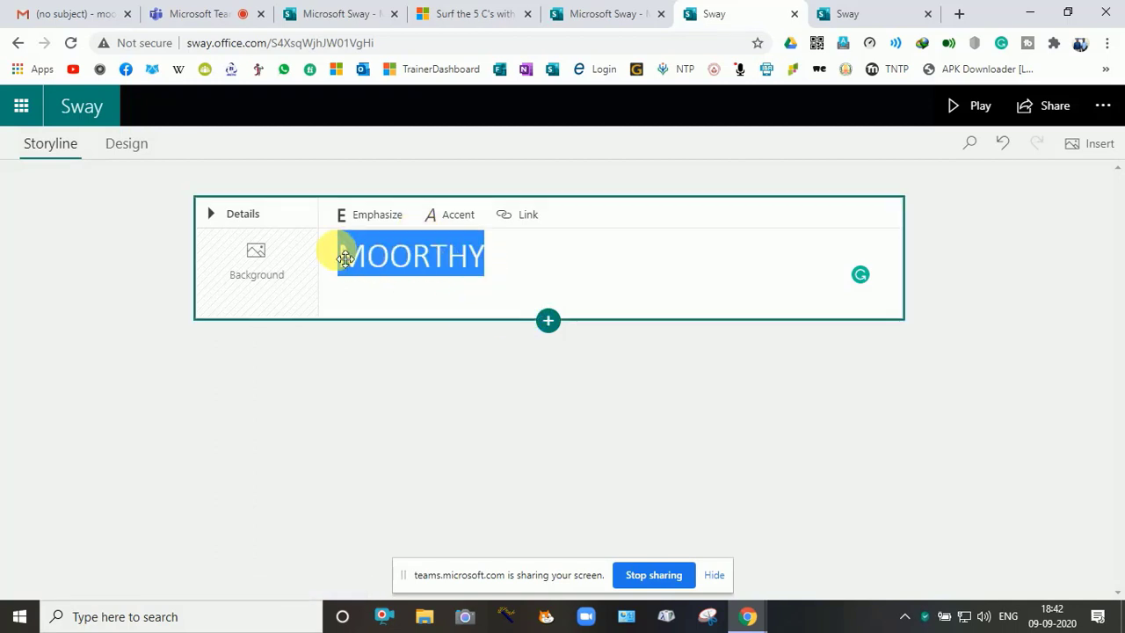
{"action": "left_click", "coordinate": [371, 217]}
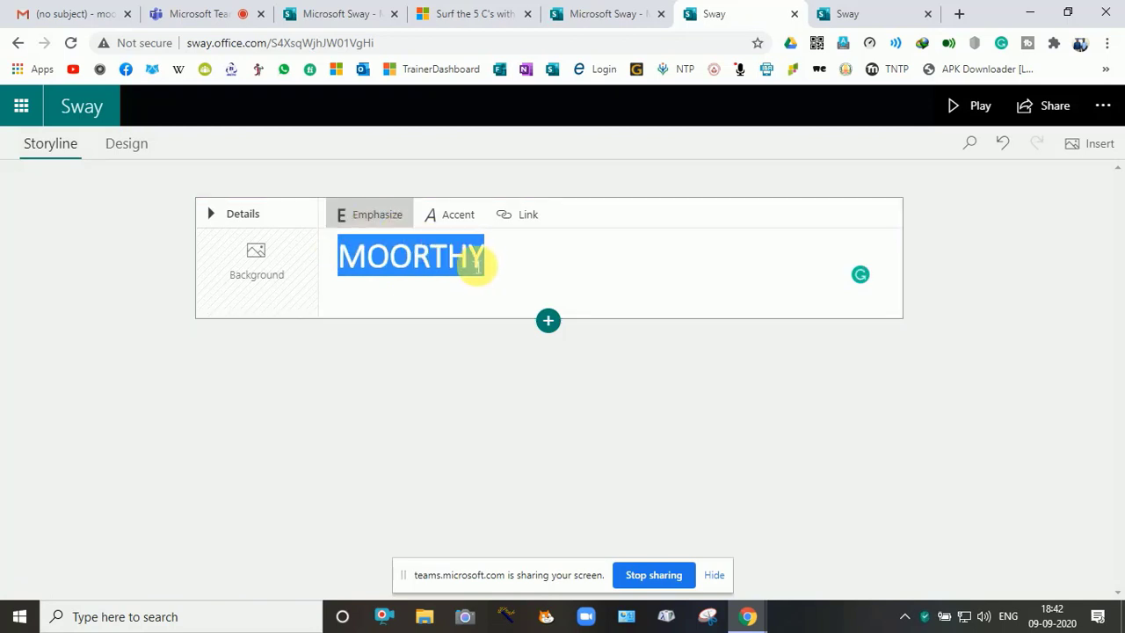
{"action": "left_click", "coordinate": [466, 217]}
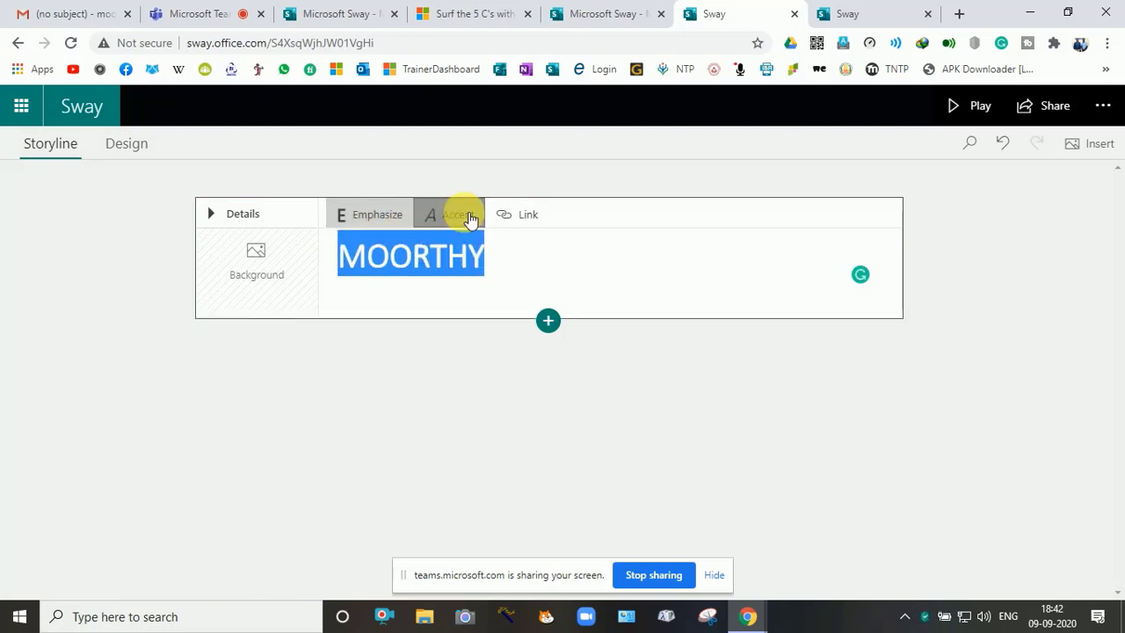
{"action": "left_click", "coordinate": [555, 332]}
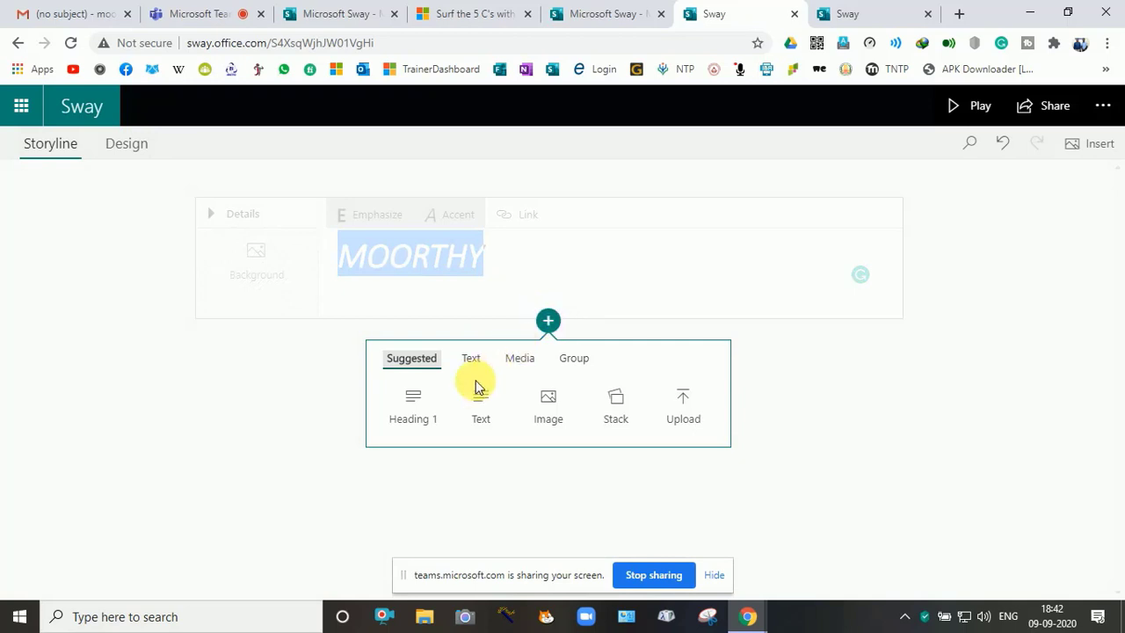
Step: Insert a Heading 1 card below the title, click into it, then return to the title
{"action": "left_click", "coordinate": [418, 409]}
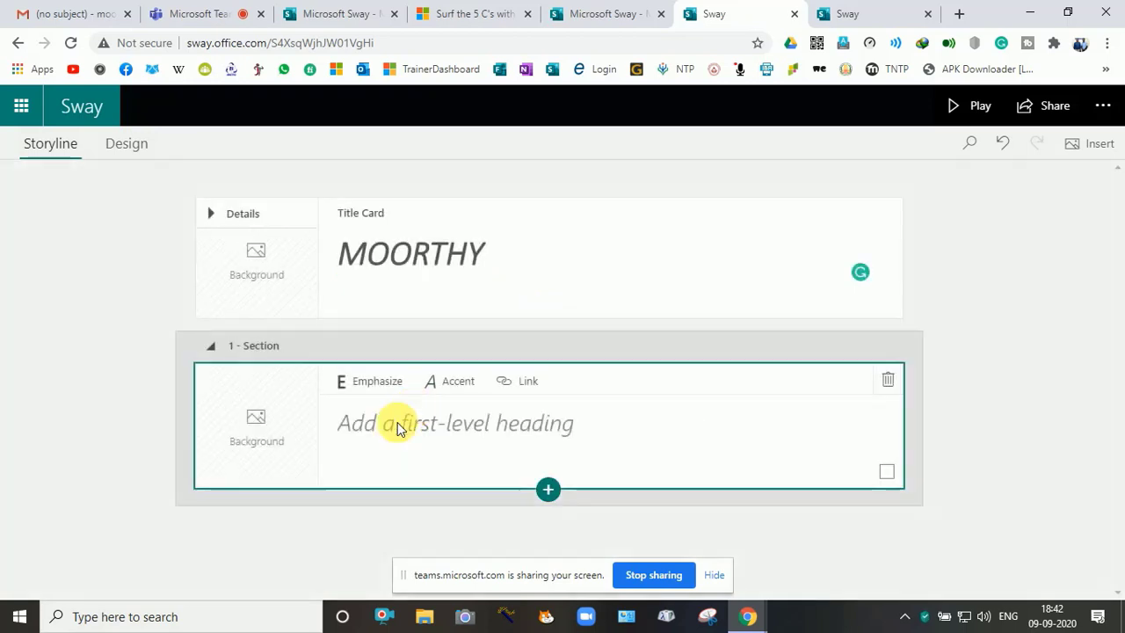
{"action": "left_click", "coordinate": [396, 428]}
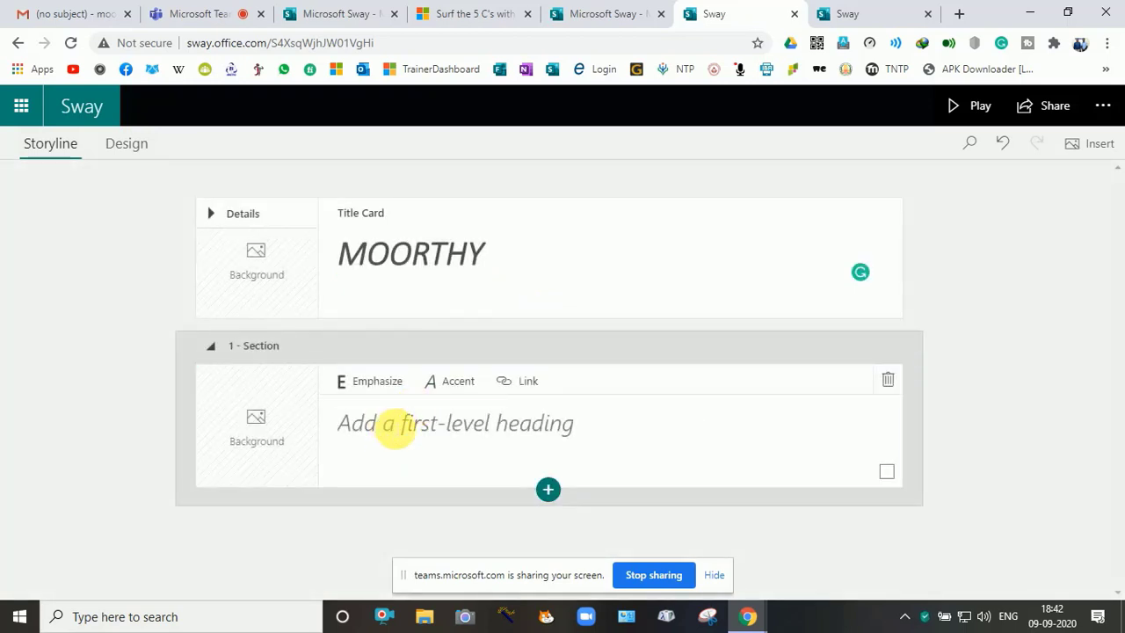
{"action": "left_click", "coordinate": [395, 429]}
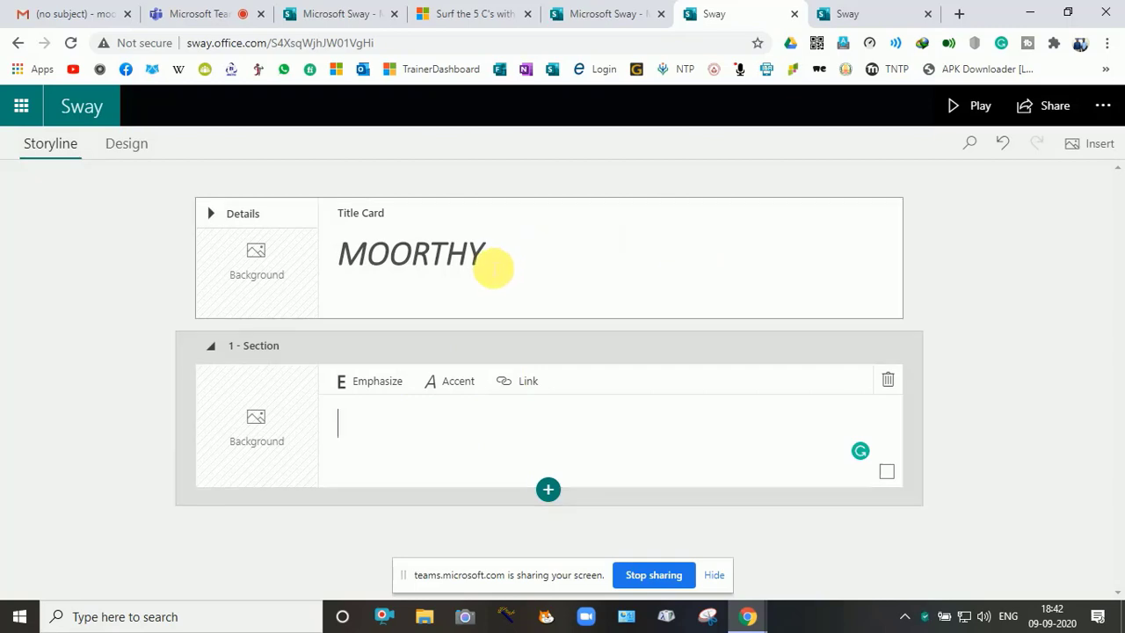
{"action": "left_click", "coordinate": [493, 267]}
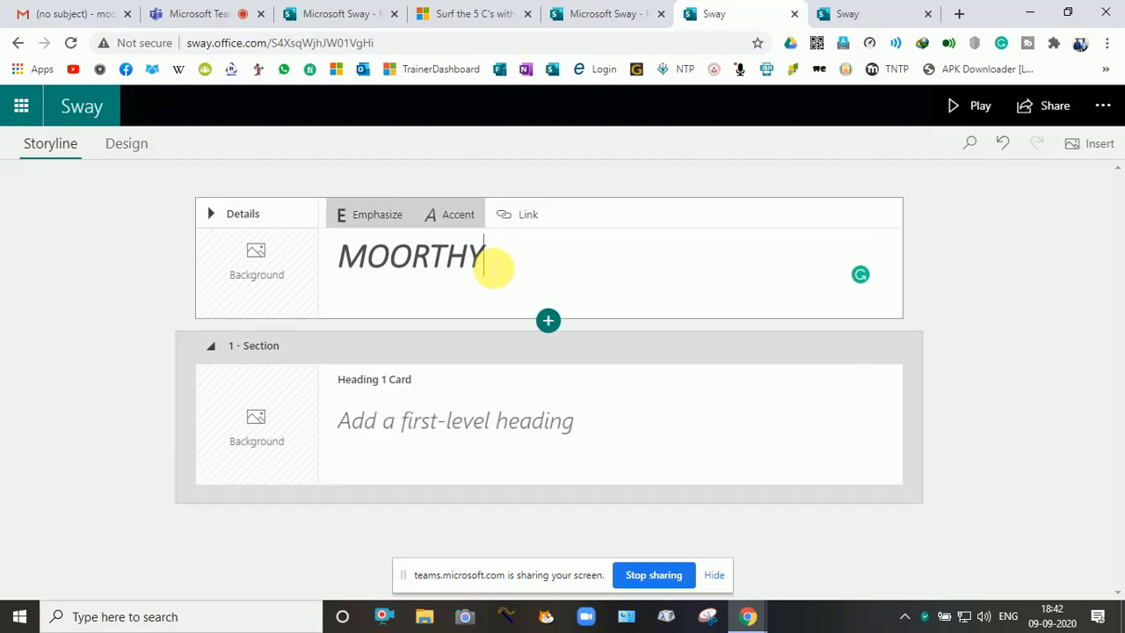
Step: Delete the title text and cycle the input language through Tamil back to English
{"action": "key", "text": "BackSpace"}
{"action": "key", "text": "BackSpace"}
{"action": "key", "text": "BackSpace"}
{"action": "key", "text": "BackSpace"}
{"action": "key", "text": "BackSpace"}
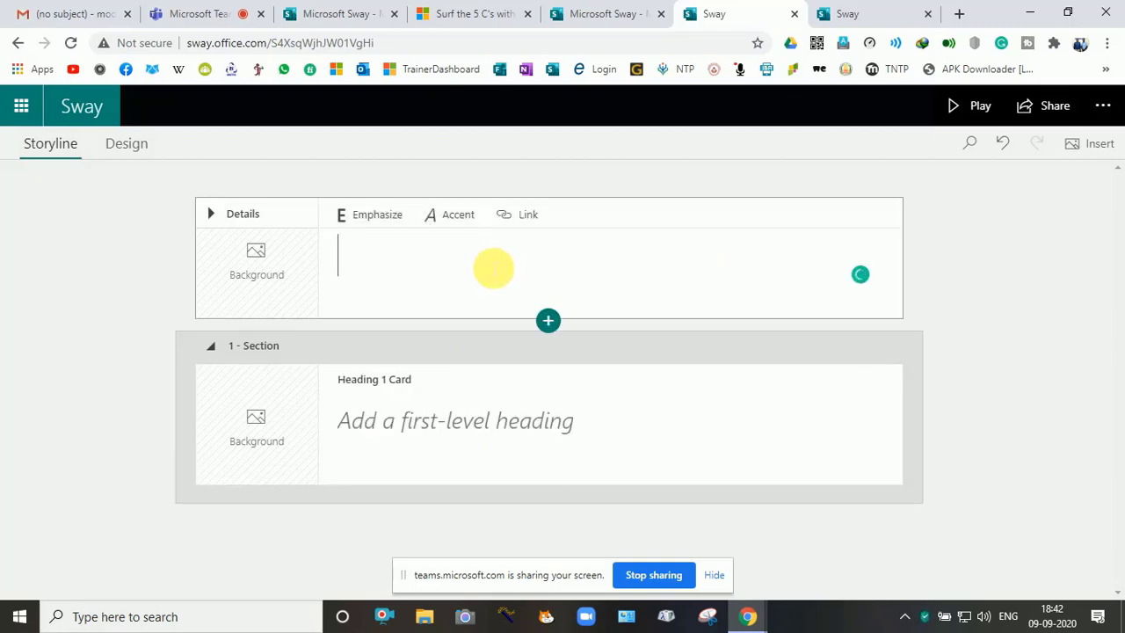
{"action": "key", "text": "super+space"}
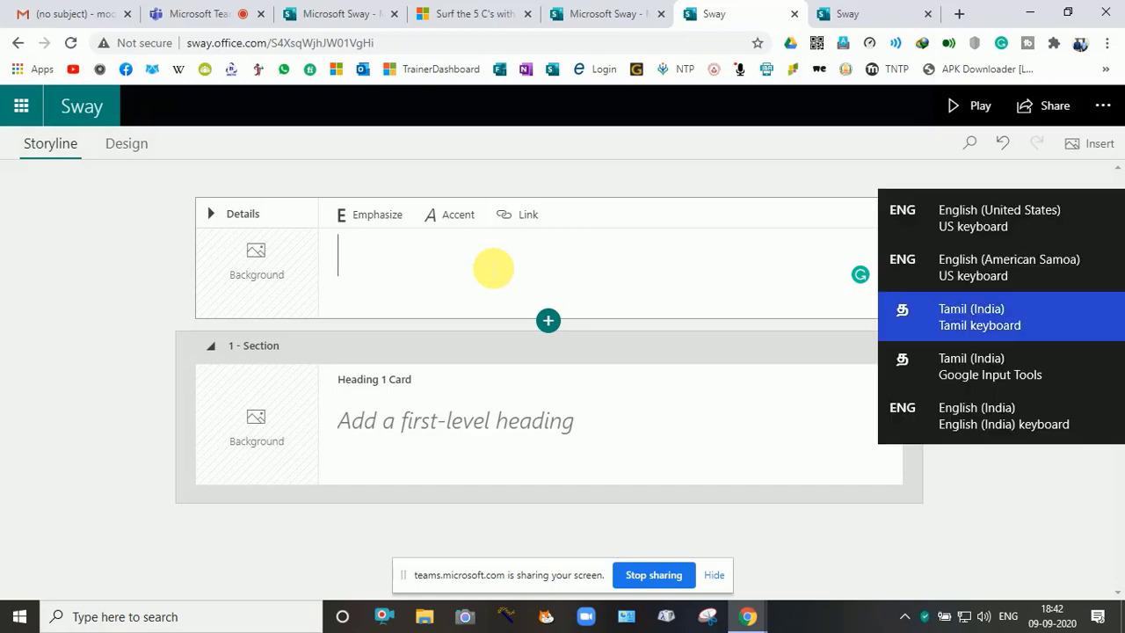
{"action": "key", "text": "super+space"}
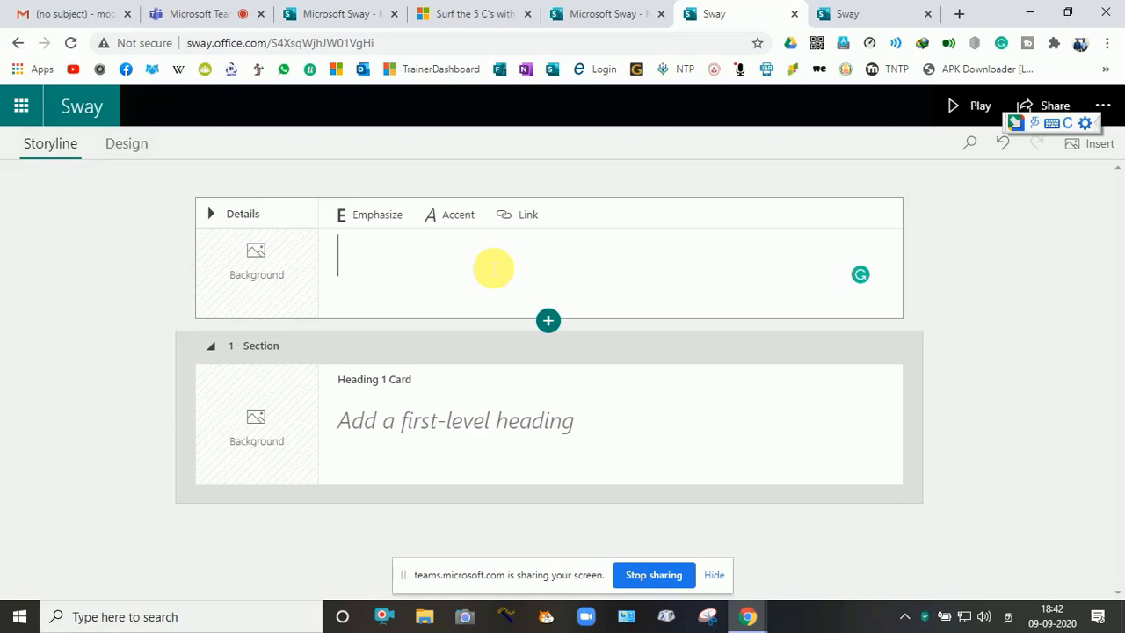
{"action": "key", "text": "super+space"}
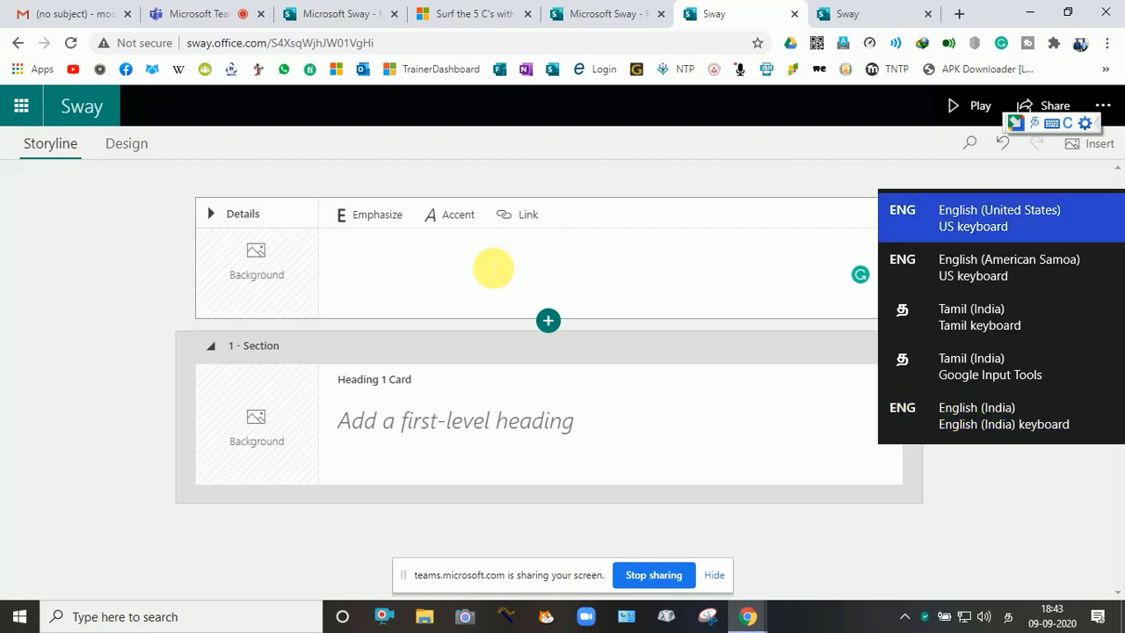
{"action": "key", "text": "super+space"}
{"action": "key", "text": "super+space"}
{"action": "key", "text": "super+space"}
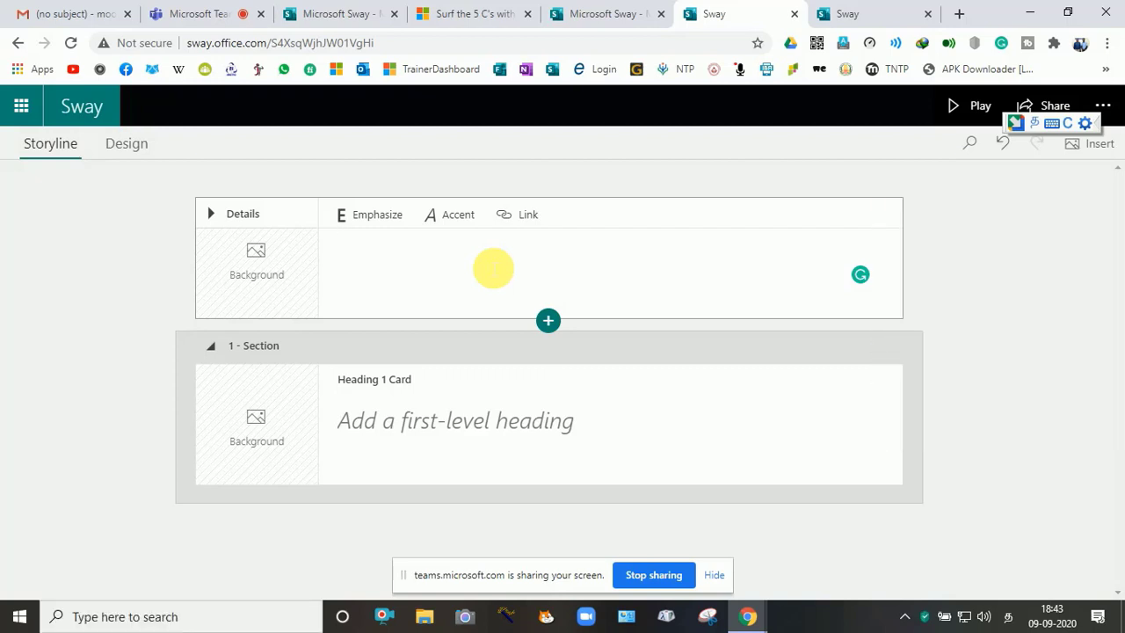
{"action": "key", "text": "super+space"}
{"action": "key", "text": "super+space"}
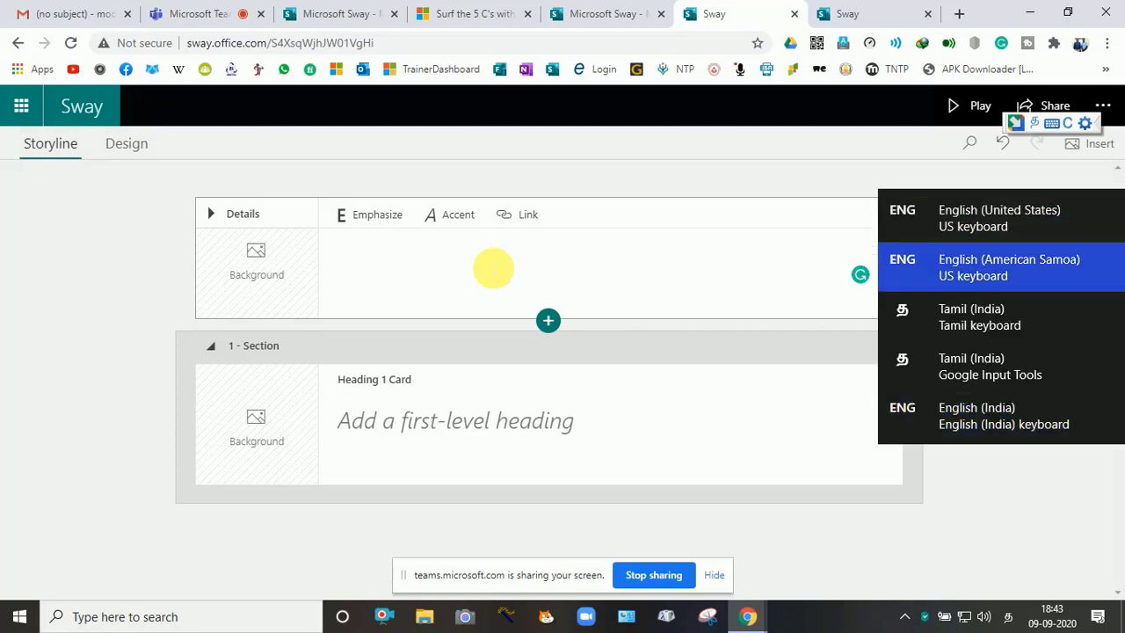
{"action": "key", "text": "super+space"}
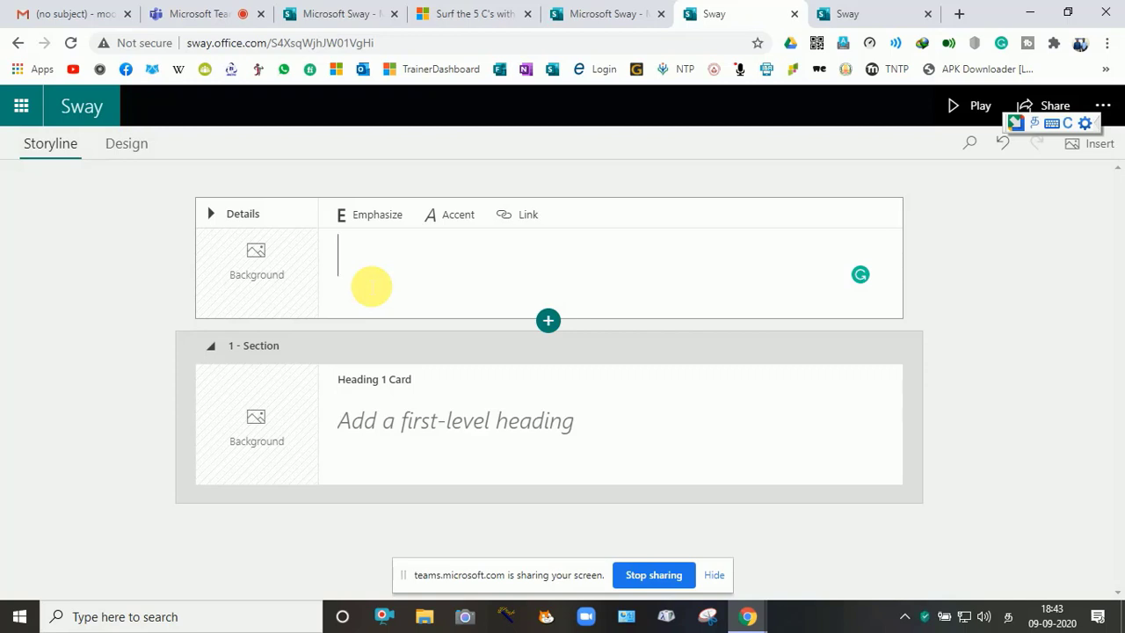
{"action": "key", "text": "alt+shift"}
{"action": "key", "text": "alt+shift"}
{"action": "key", "text": "super+space"}
{"action": "key", "text": "super"}
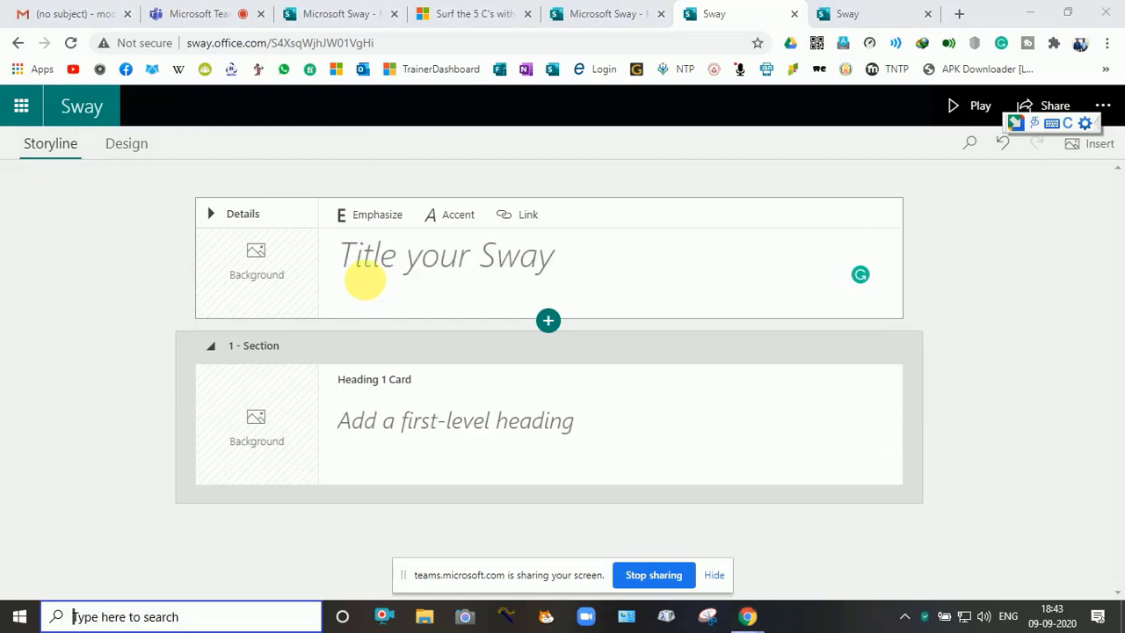
{"action": "left_click", "coordinate": [681, 267]}
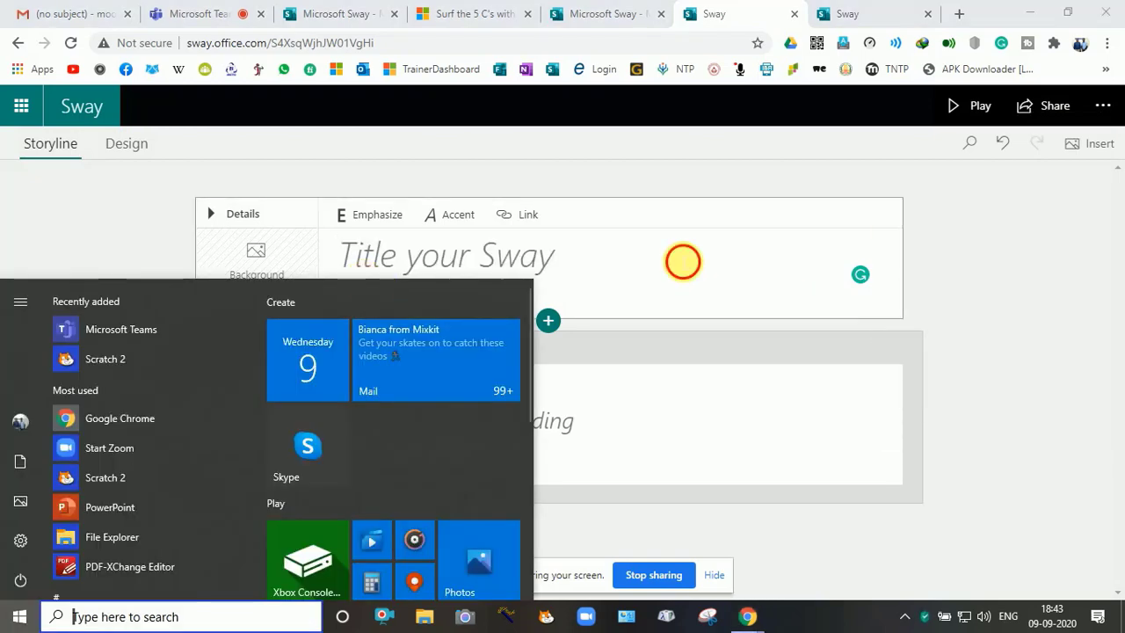
Step: Clear the partial 'MOO' and place the cursor back in the empty title field
{"action": "type", "text": "MOO"}
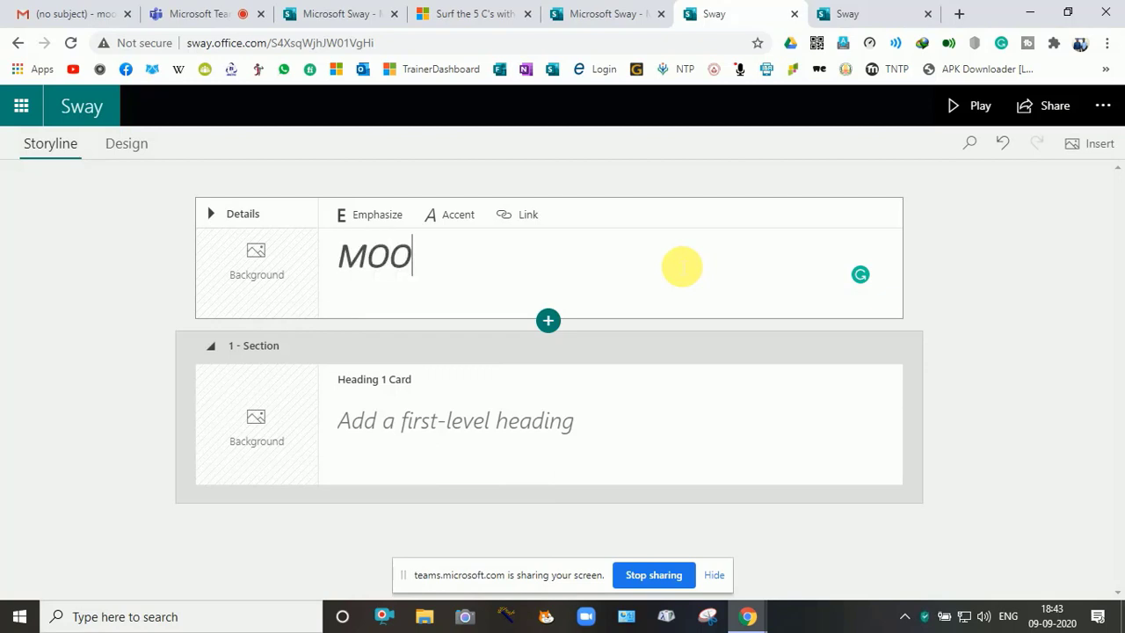
{"action": "key", "text": "BackSpace"}
{"action": "key", "text": "BackSpace"}
{"action": "key", "text": "BackSpace"}
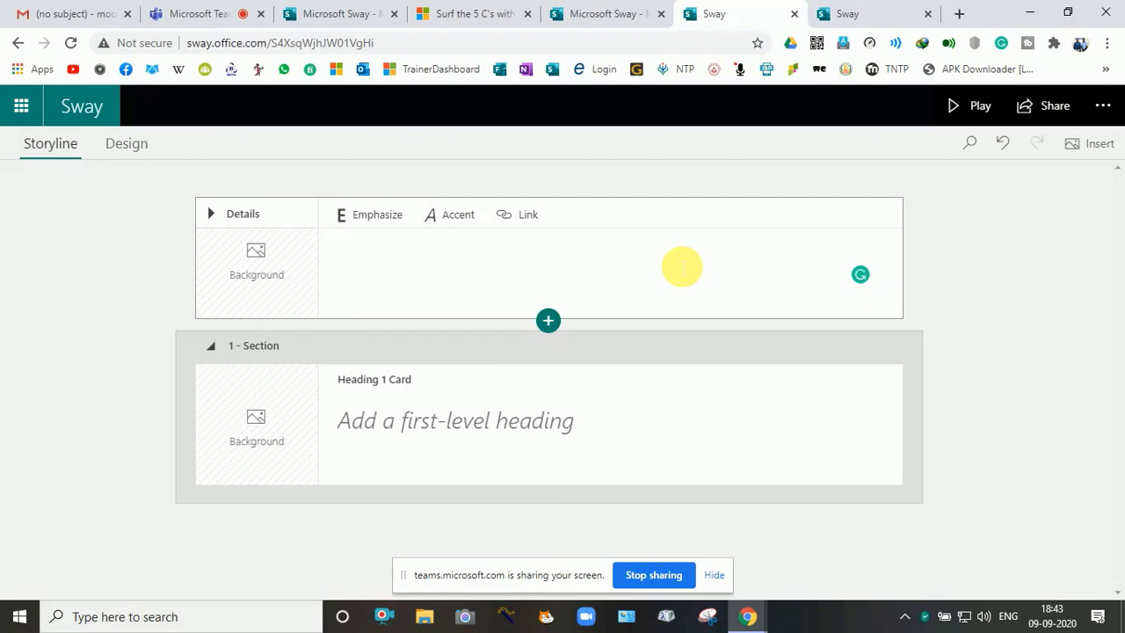
{"action": "left_click", "coordinate": [411, 220]}
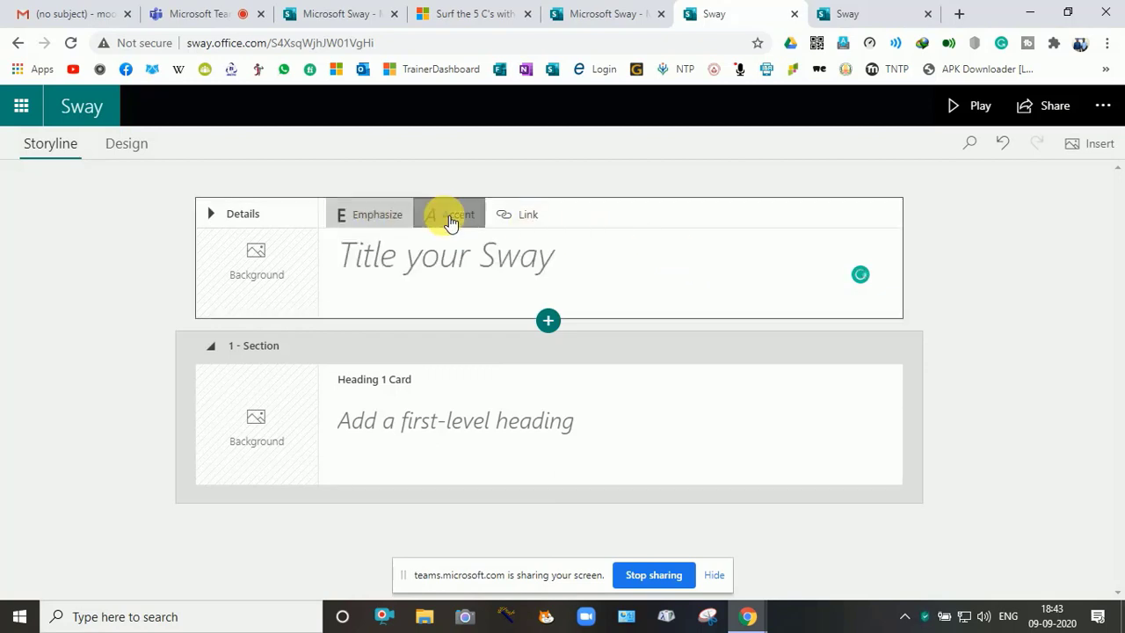
{"action": "left_click", "coordinate": [376, 214]}
{"action": "left_click", "coordinate": [431, 226]}
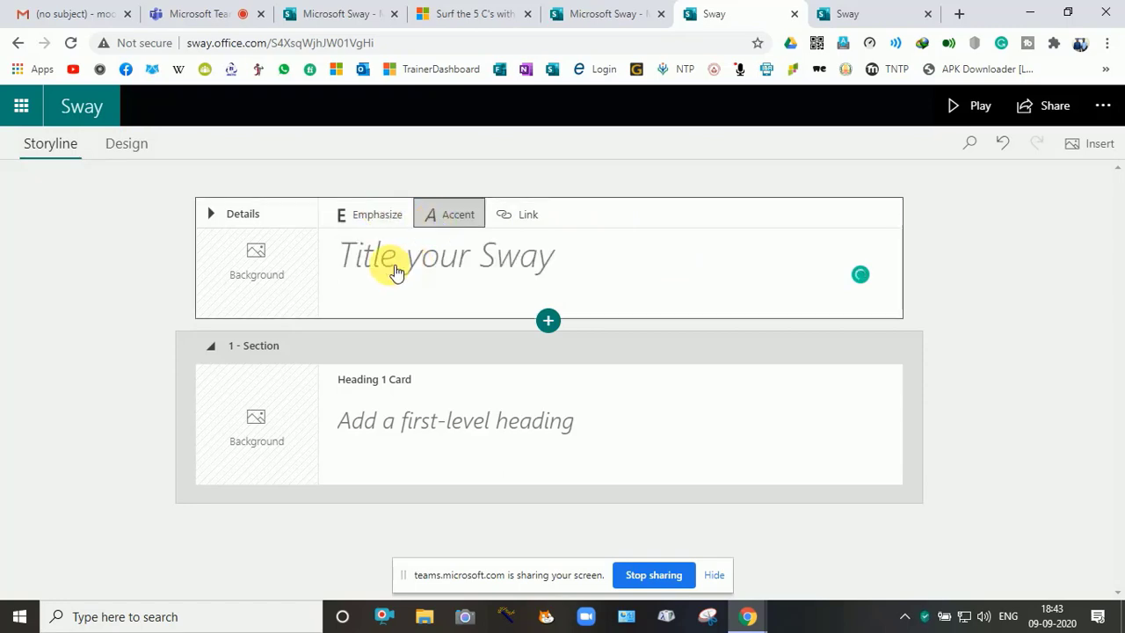
{"action": "left_click", "coordinate": [459, 220]}
{"action": "left_click", "coordinate": [384, 266]}
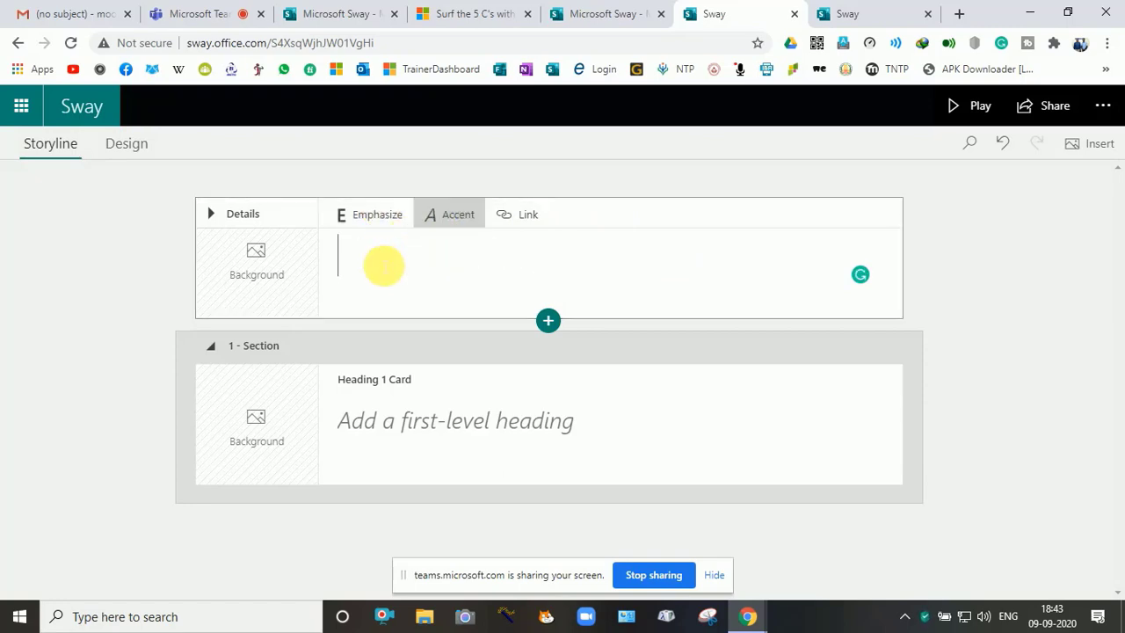
{"action": "left_click", "coordinate": [432, 219]}
{"action": "left_click", "coordinate": [384, 275]}
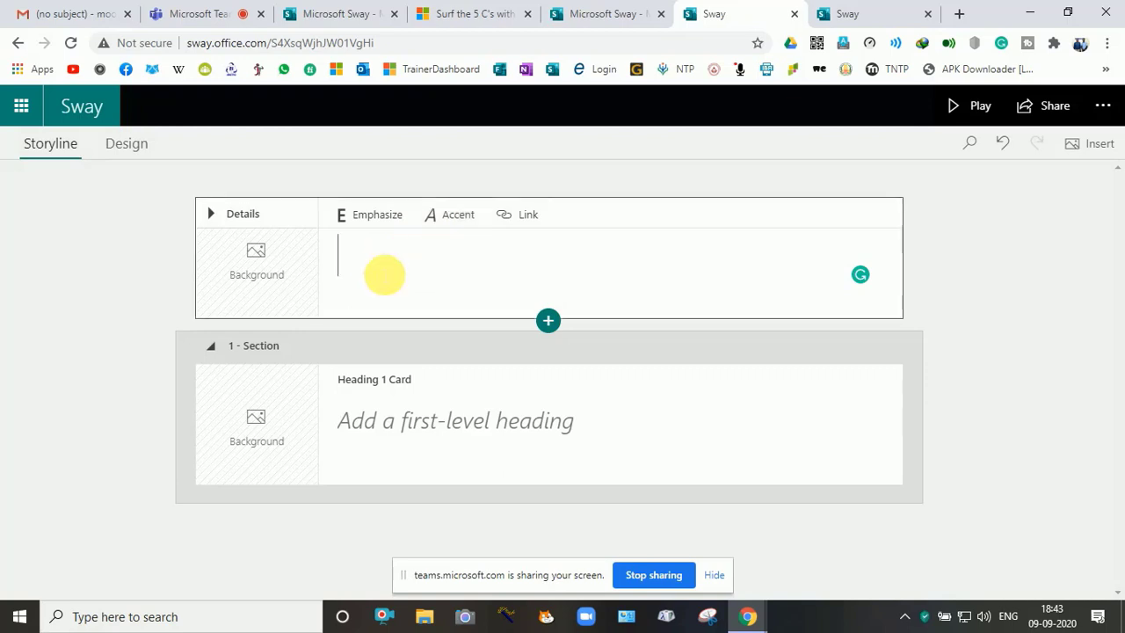
Step: Type the presenter's full name as the title and style it with Emphasize and Accent
{"action": "type", "text": "MOO"}
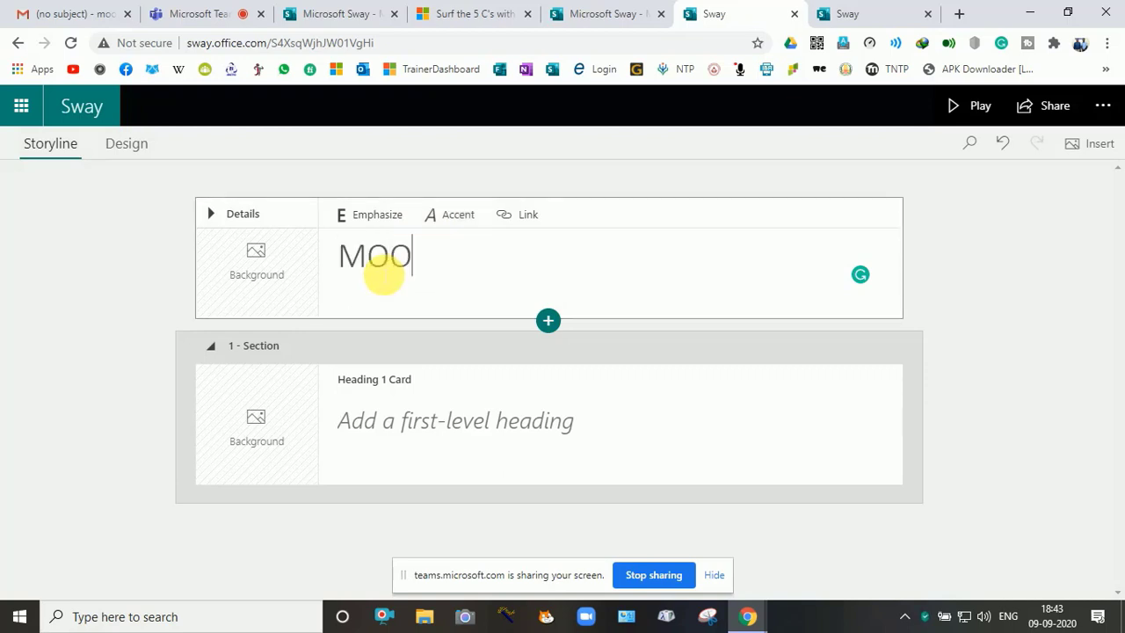
{"action": "type", "text": "RTH"}
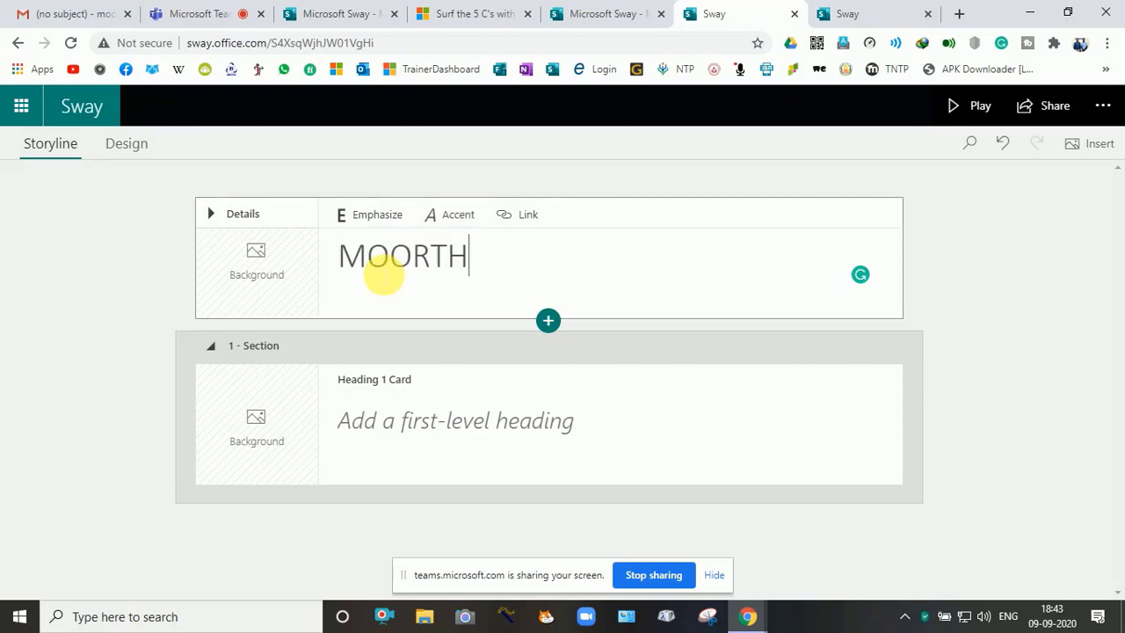
{"action": "type", "text": "Y M"}
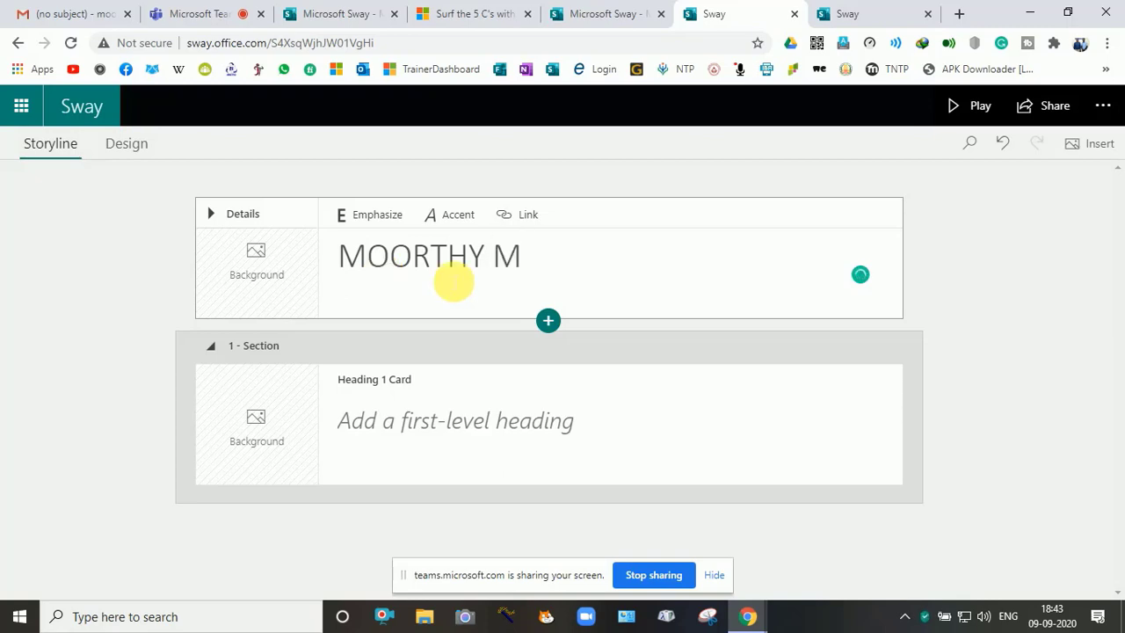
{"action": "left_click_drag", "start_coordinate": [525, 257], "coordinate": [354, 257]}
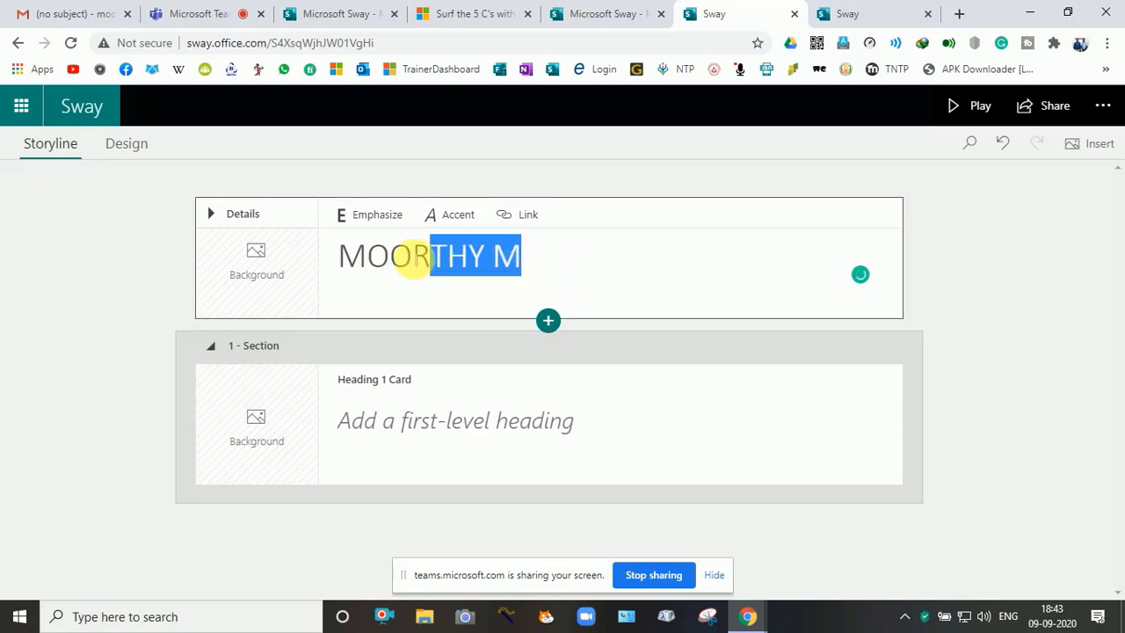
{"action": "left_click", "coordinate": [376, 225]}
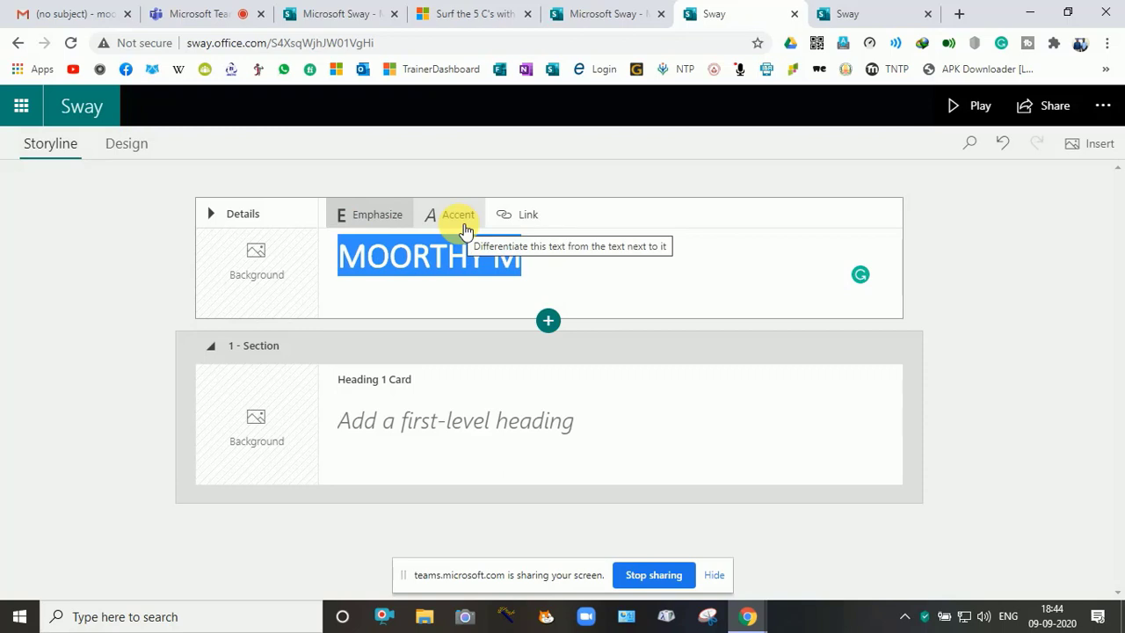
{"action": "left_click", "coordinate": [465, 226]}
{"action": "left_click", "coordinate": [466, 225]}
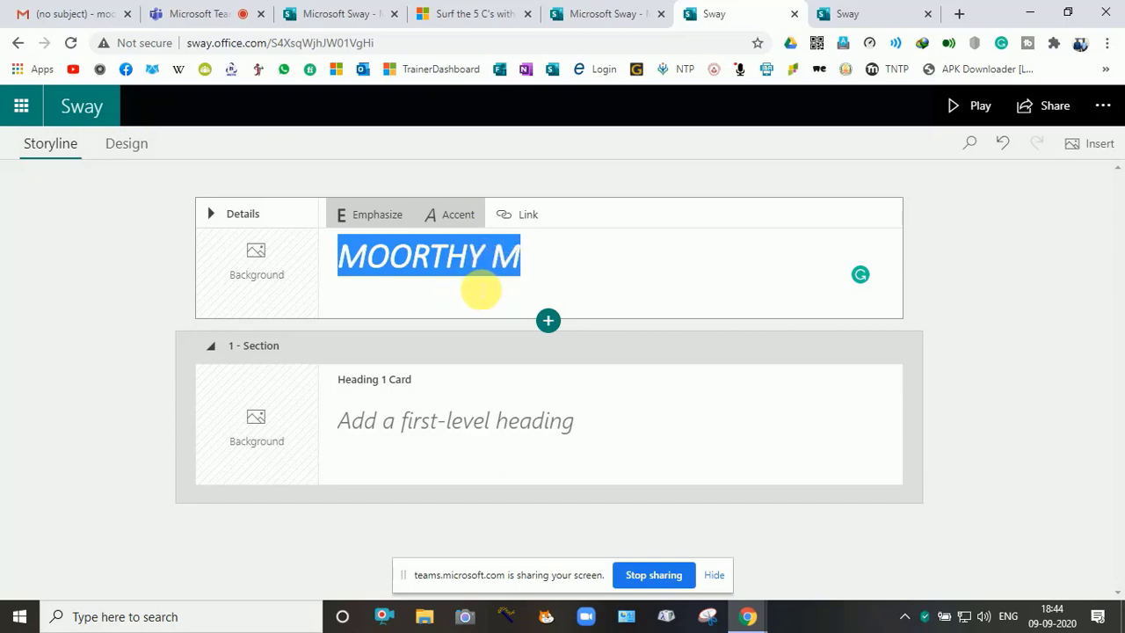
Step: Open the title's Web Link box, click its address field, then open a new browser tab
{"action": "left_click", "coordinate": [522, 218]}
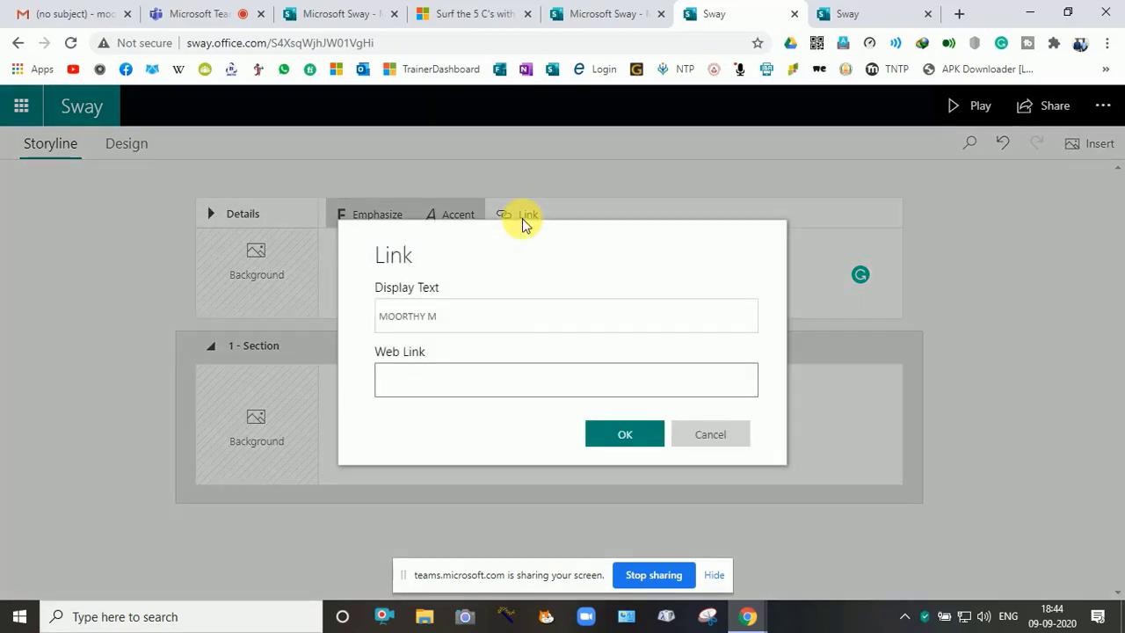
{"action": "left_click", "coordinate": [463, 380]}
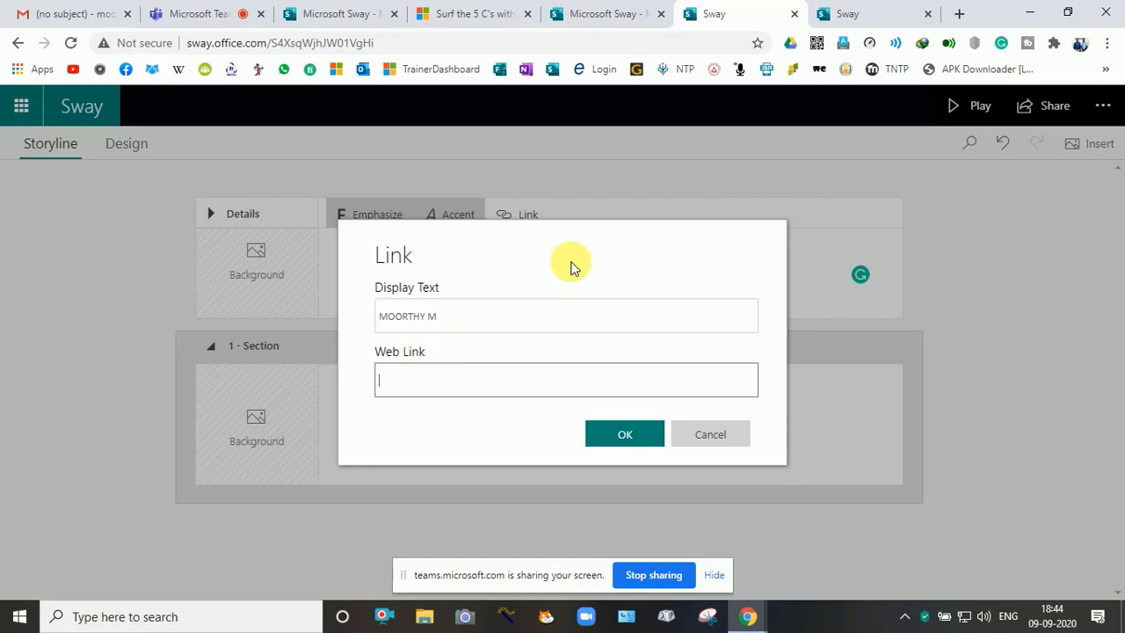
{"action": "left_click", "coordinate": [960, 18]}
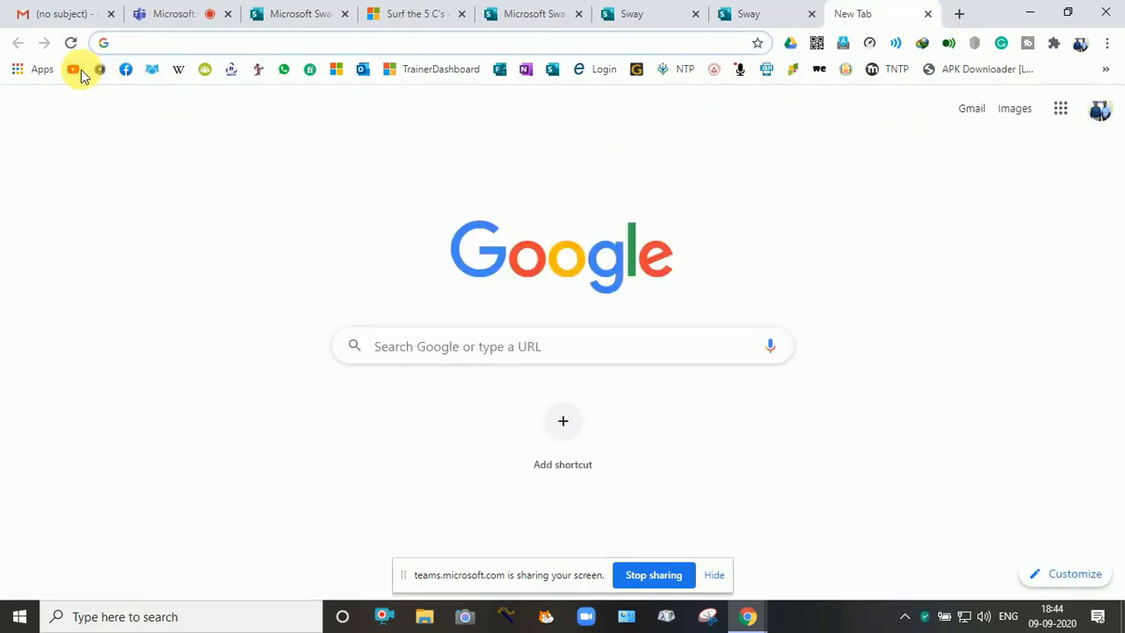
Step: Go to YouTube, open your own channel page, copy its URL, and return to Sway
{"action": "left_click", "coordinate": [77, 69]}
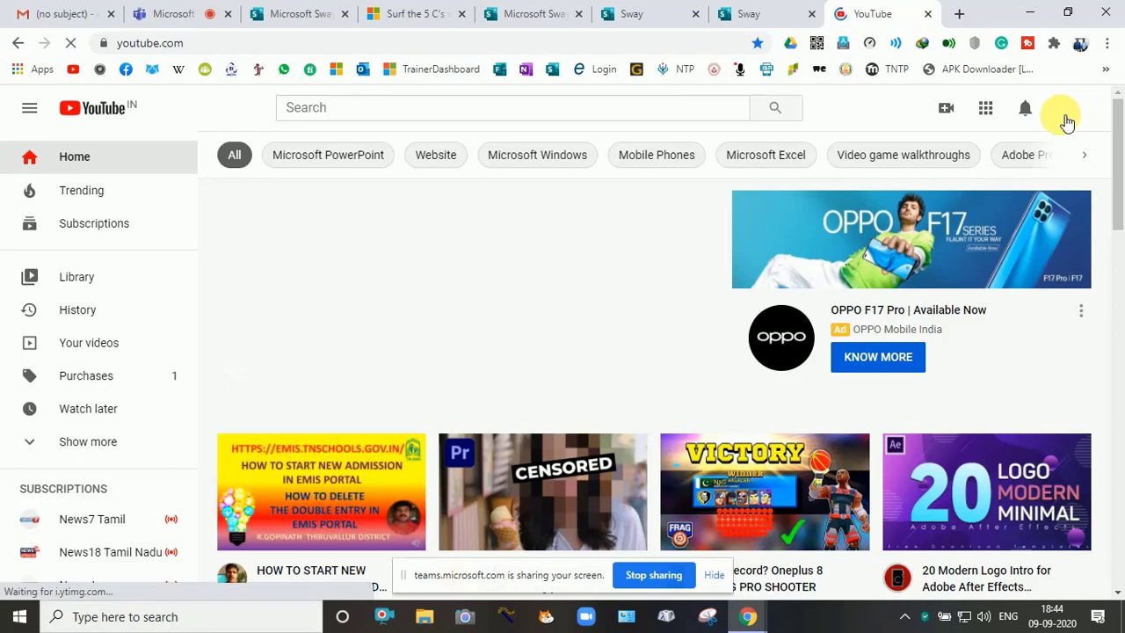
{"action": "left_click", "coordinate": [1074, 113]}
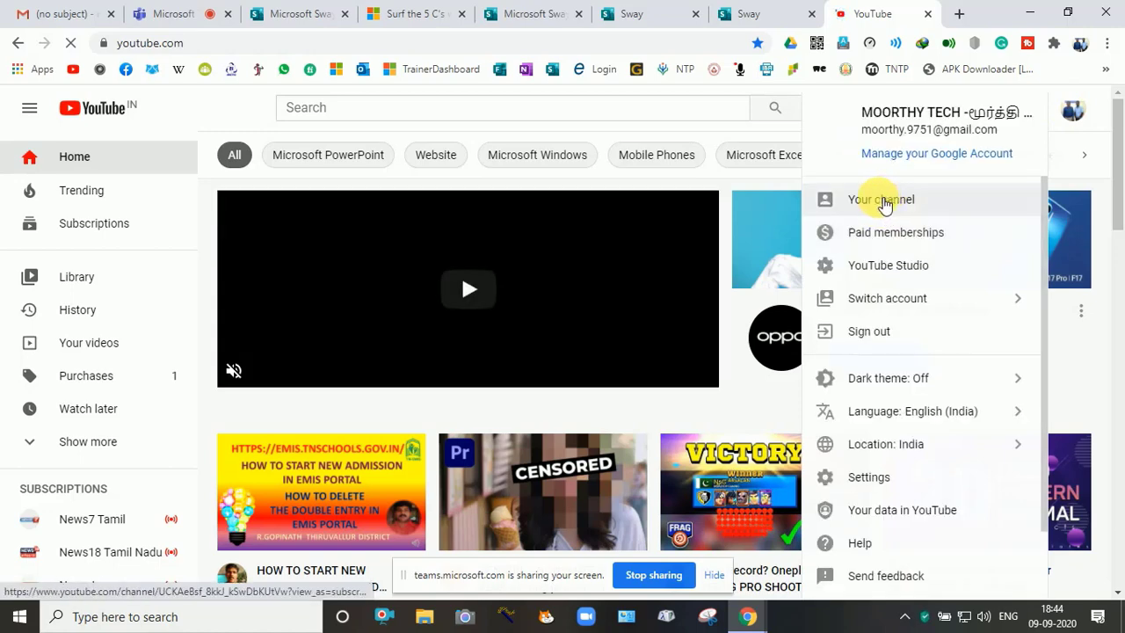
{"action": "left_click", "coordinate": [881, 200]}
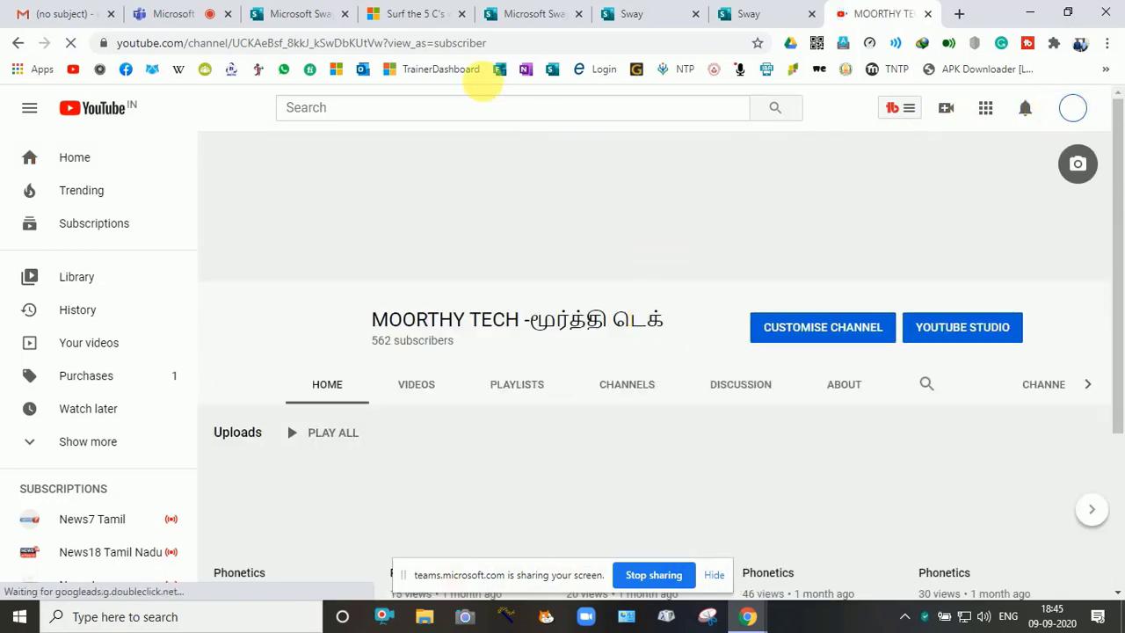
{"action": "left_click_drag", "start_coordinate": [513, 43], "coordinate": [104, 43]}
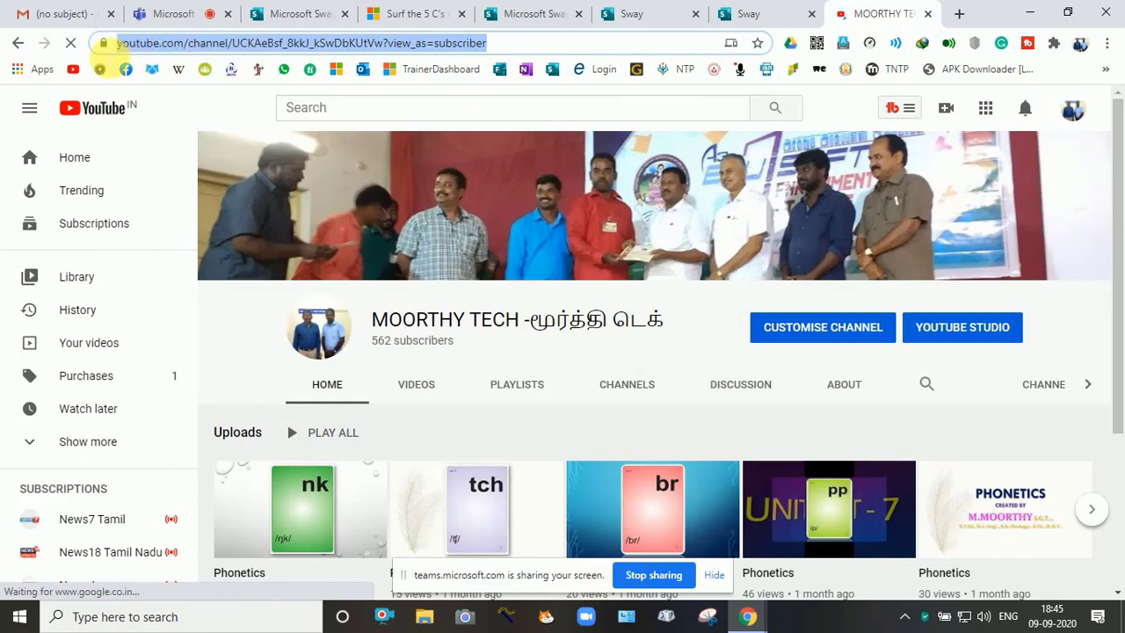
{"action": "right_click", "coordinate": [176, 43]}
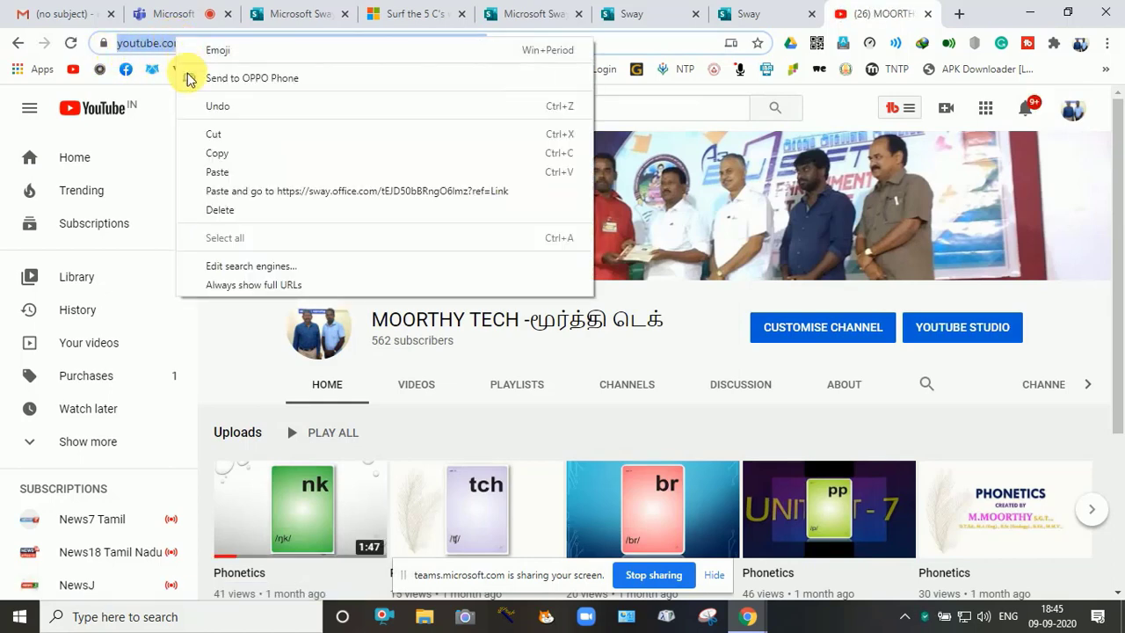
{"action": "left_click", "coordinate": [227, 153]}
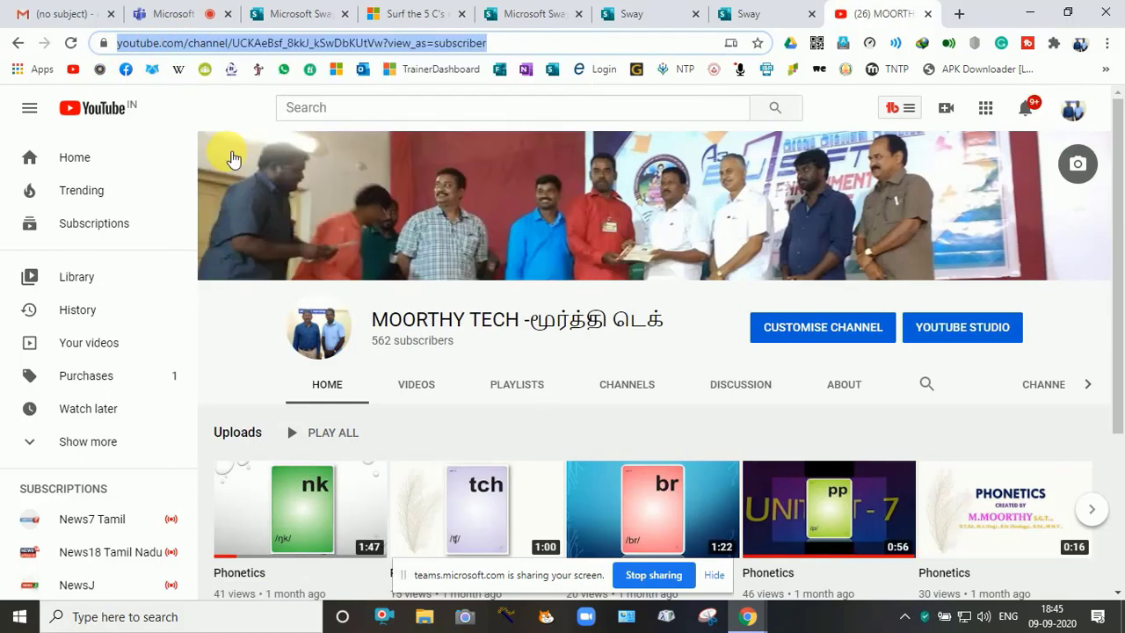
{"action": "left_click", "coordinate": [648, 22]}
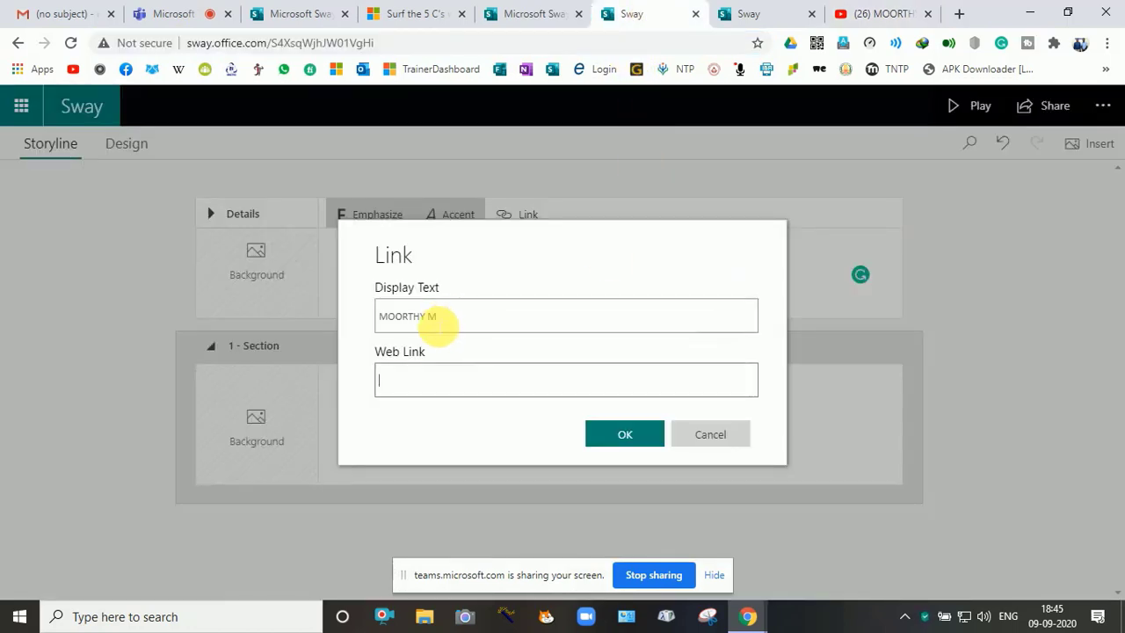
Step: Paste the YouTube channel URL as the title's web link, confirm it, and play the Sway
{"action": "left_click", "coordinate": [439, 387]}
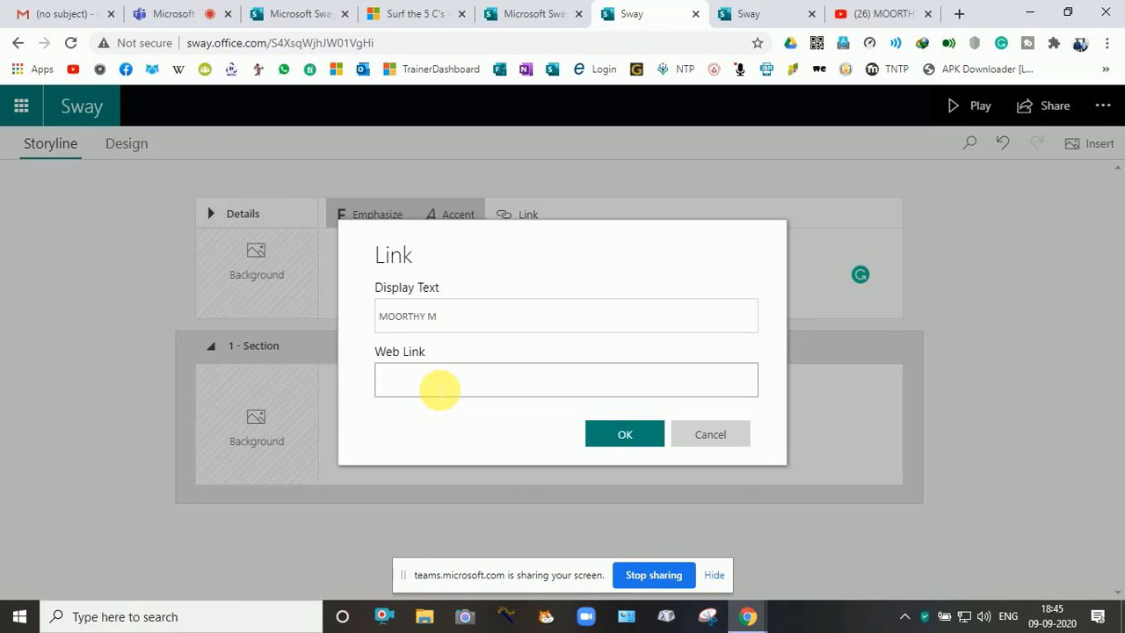
{"action": "key", "text": "ctrl+v"}
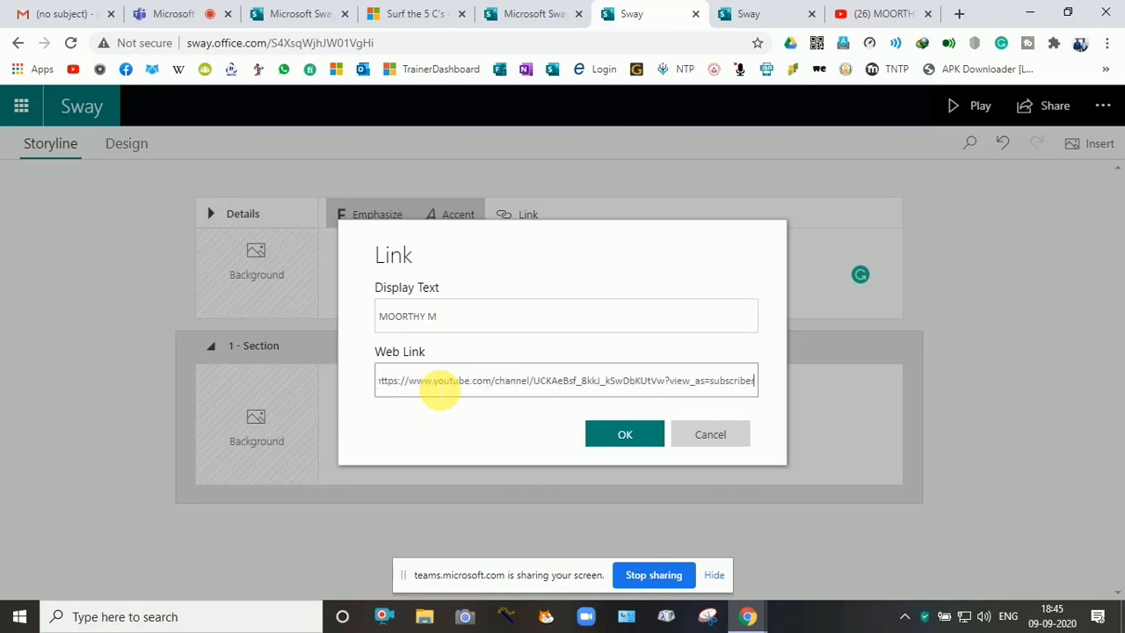
{"action": "left_click", "coordinate": [642, 441]}
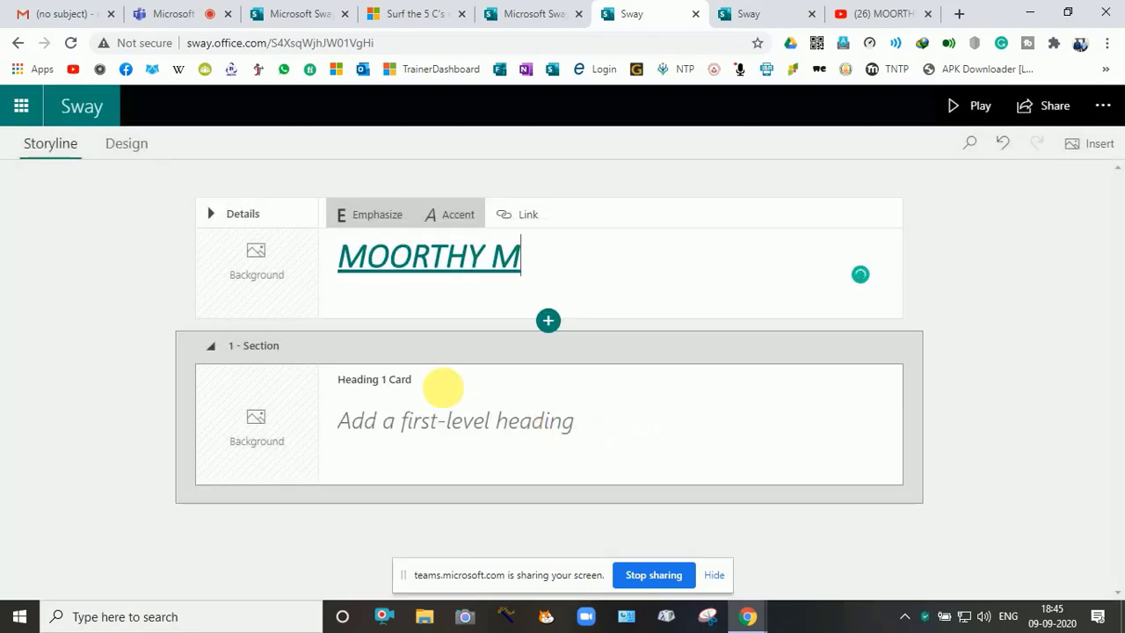
{"action": "left_click", "coordinate": [979, 107]}
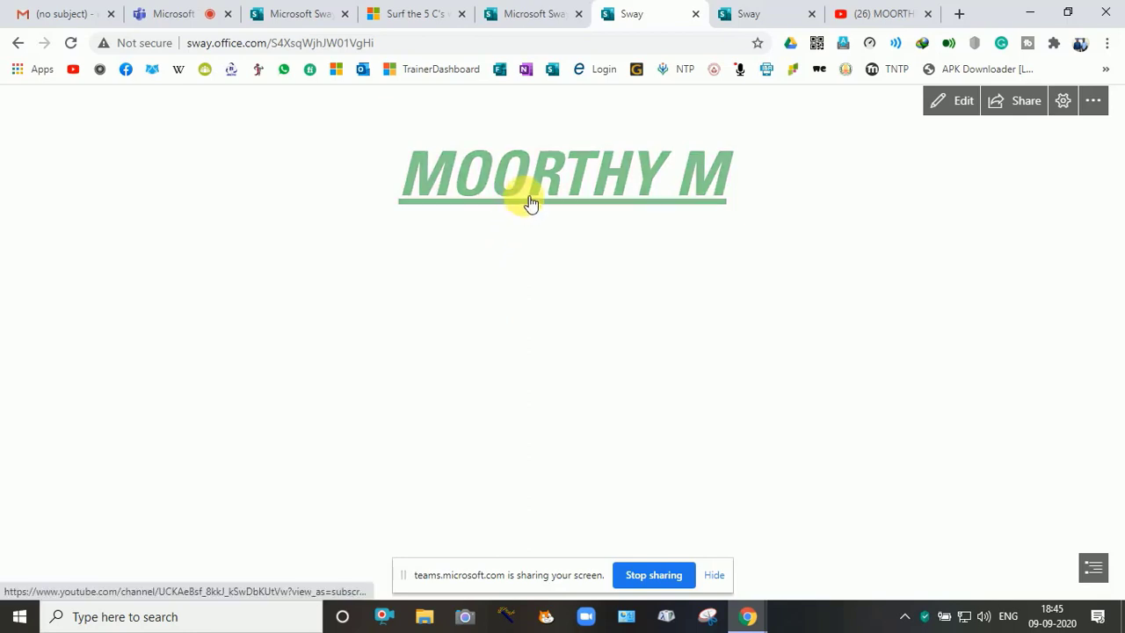
Step: Confirm the title link opens the YouTube channel, close that tab, and resume editing
{"action": "left_click", "coordinate": [530, 202]}
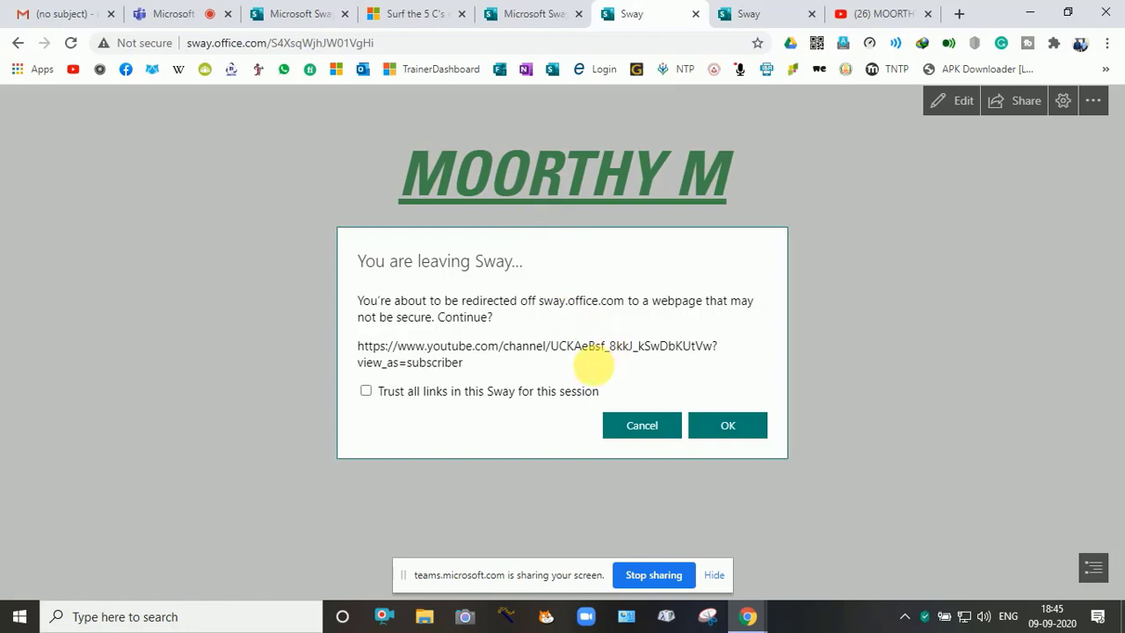
{"action": "left_click", "coordinate": [725, 429]}
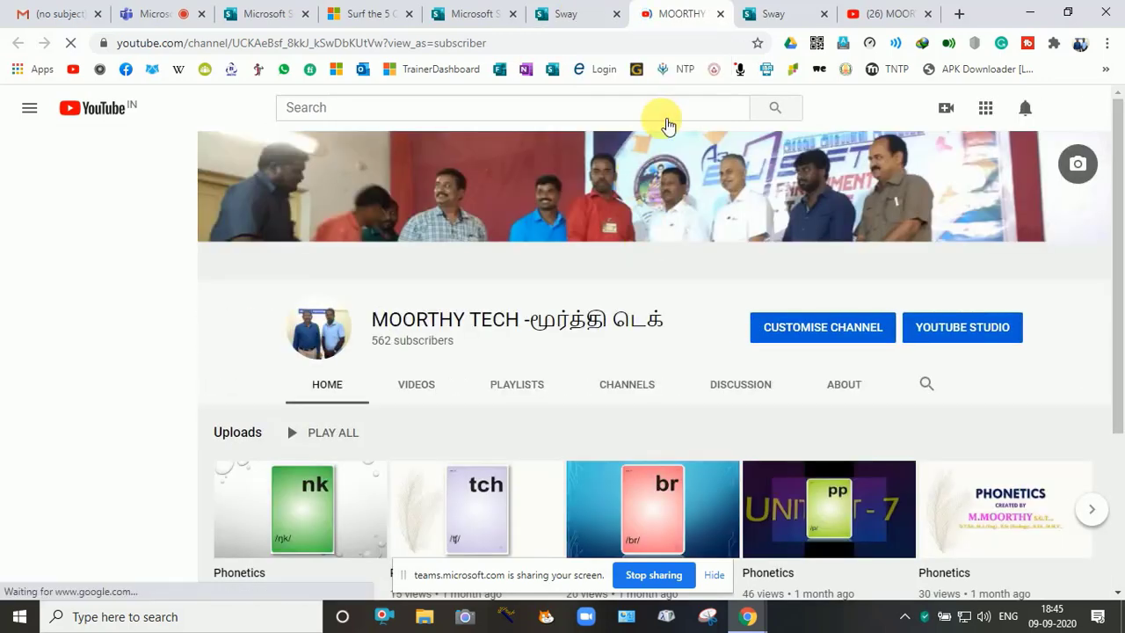
{"action": "left_click", "coordinate": [565, 20]}
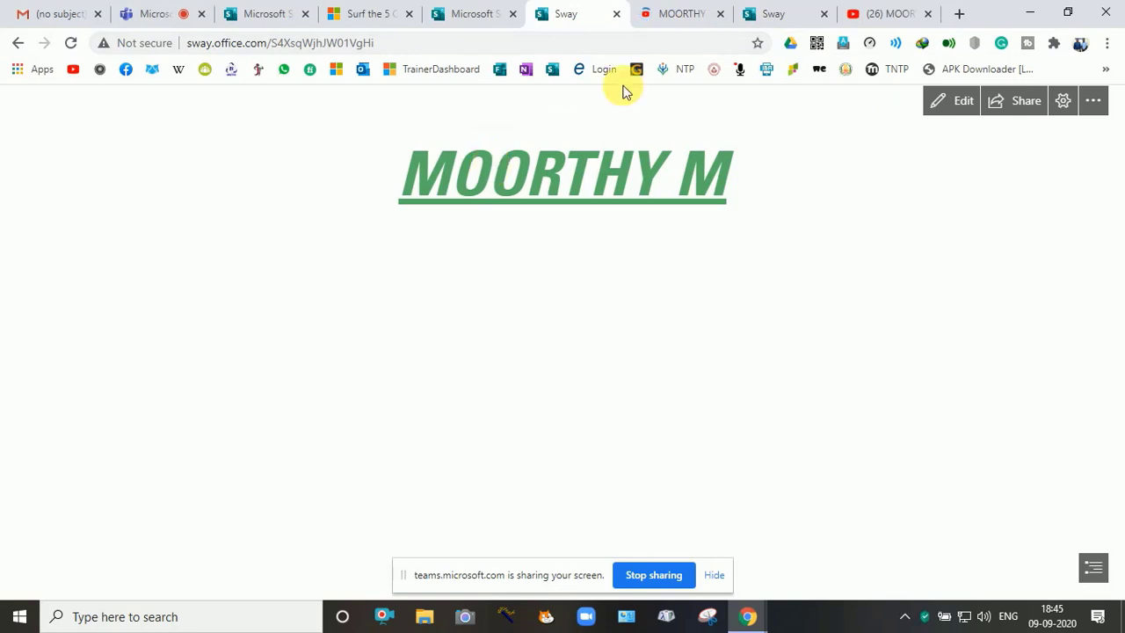
{"action": "left_click", "coordinate": [690, 14]}
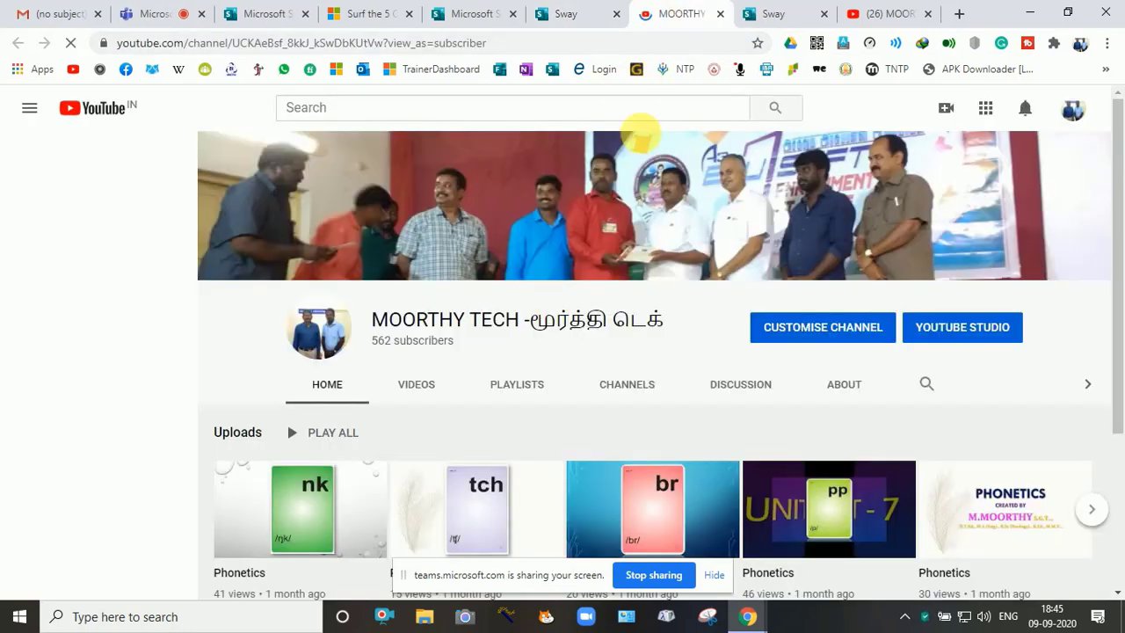
{"action": "left_click", "coordinate": [720, 14]}
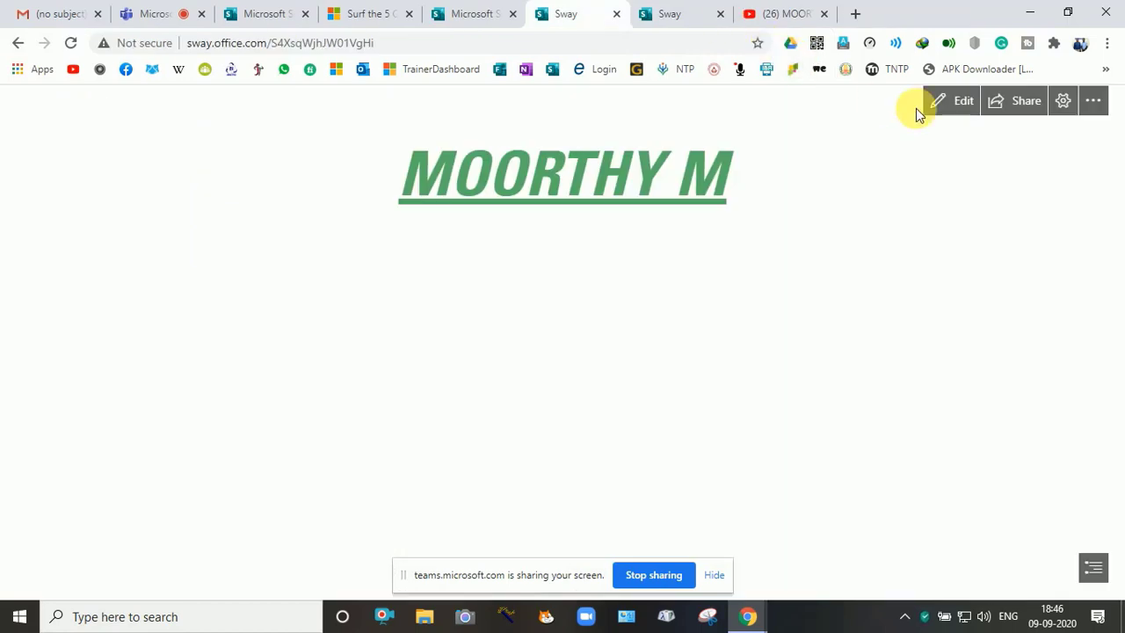
{"action": "left_click", "coordinate": [956, 107]}
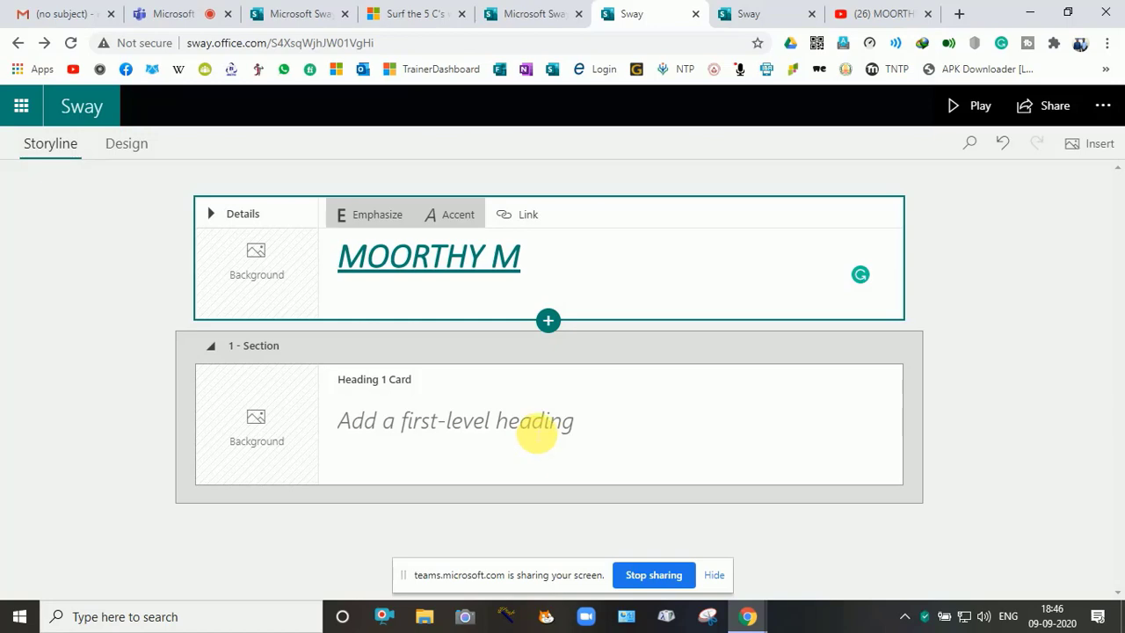
Step: Add a Heading 1 card reading SCIENCE as the new first section
{"action": "left_click", "coordinate": [548, 323]}
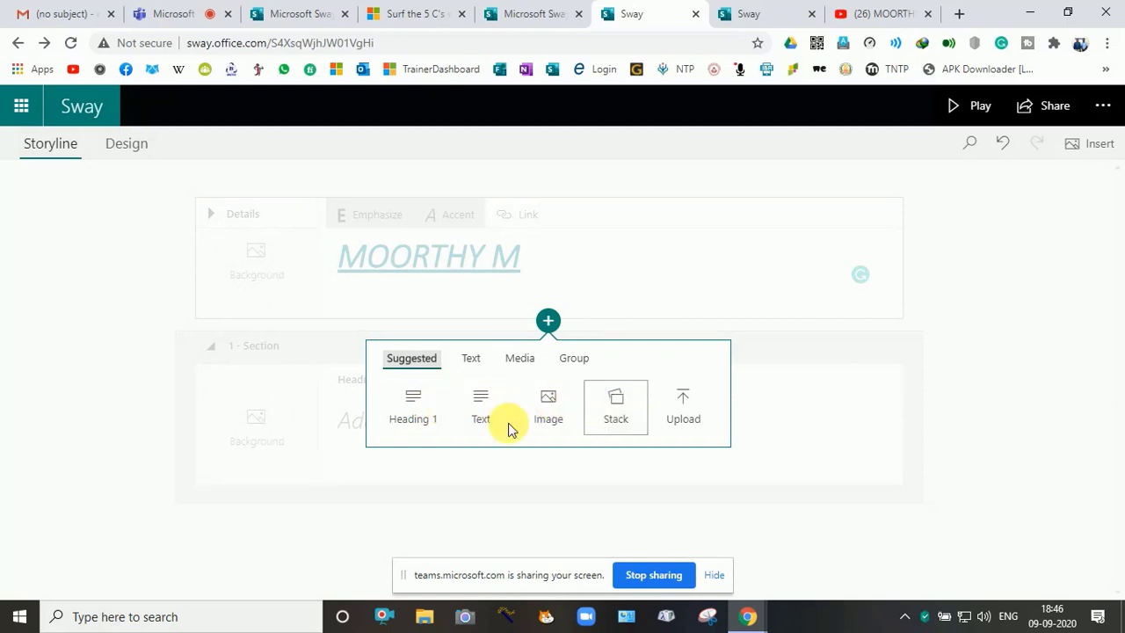
{"action": "left_click", "coordinate": [424, 413]}
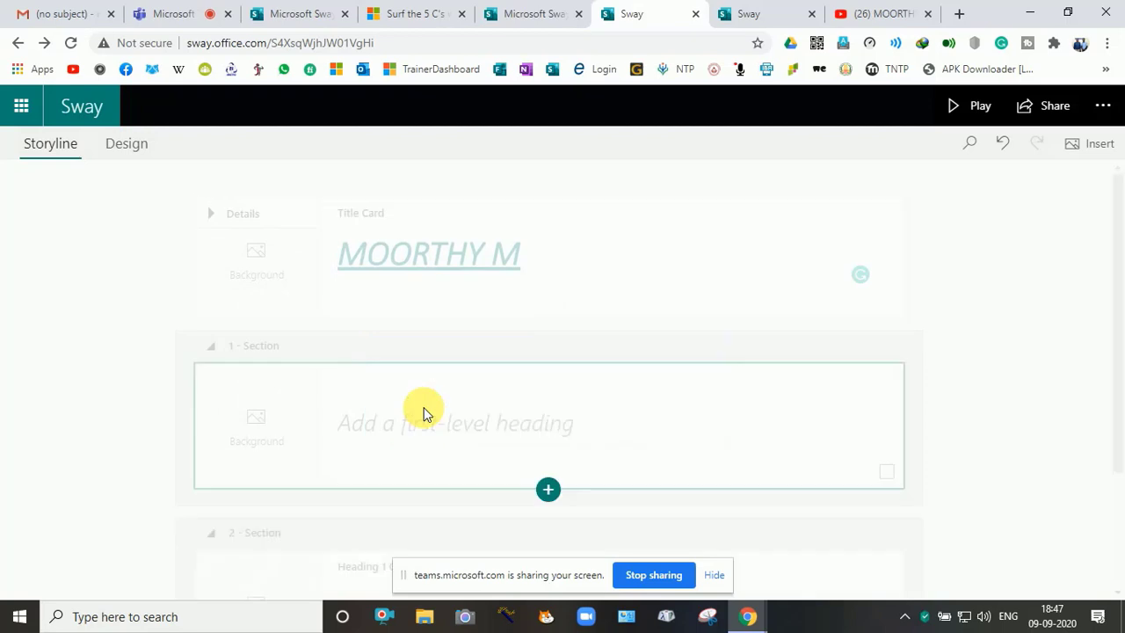
{"action": "left_click", "coordinate": [425, 429]}
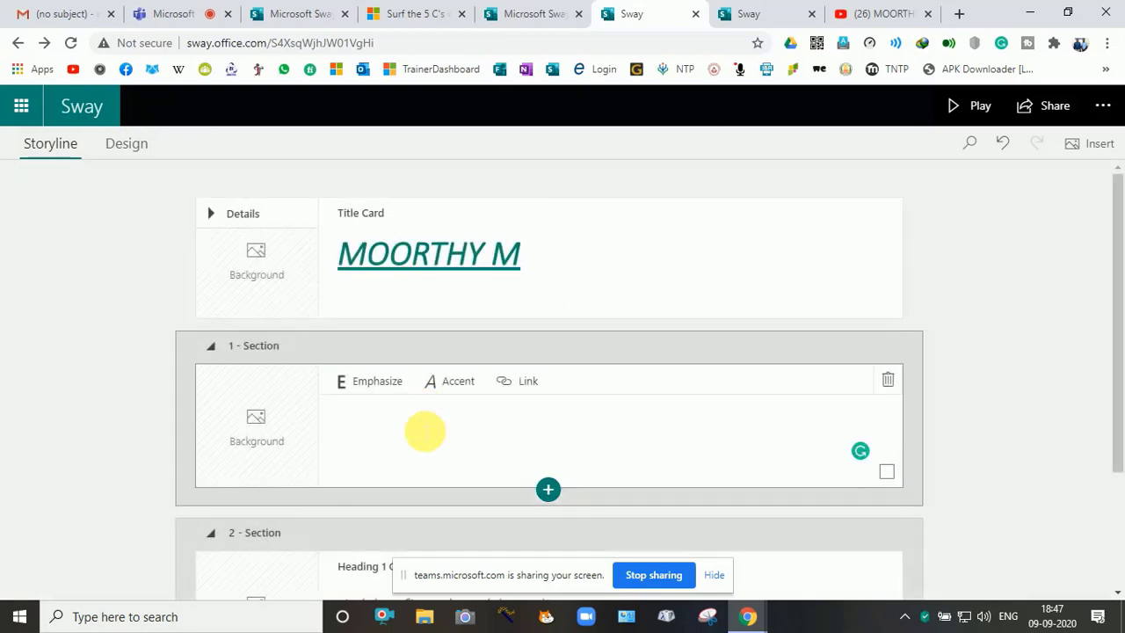
{"action": "type", "text": "D"}
{"action": "key", "text": "BackSpace"}
{"action": "type", "text": "SCI"}
{"action": "type", "text": "ENCE"}
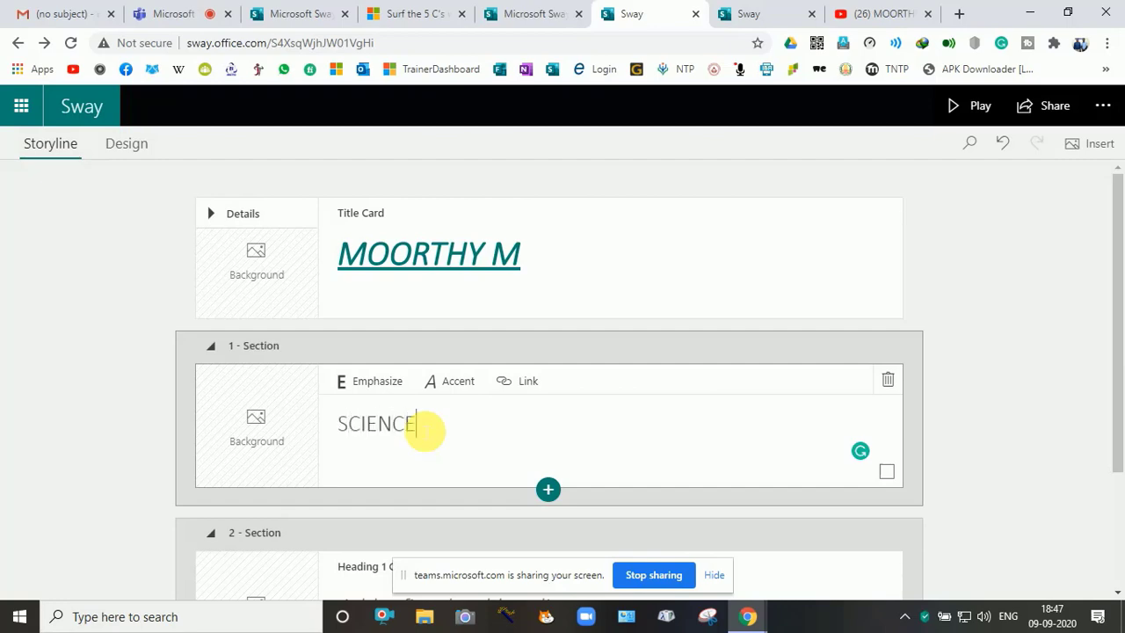
Step: Browse the insert choices below the SCIENCE heading and pick a Text card
{"action": "left_click", "coordinate": [547, 489]}
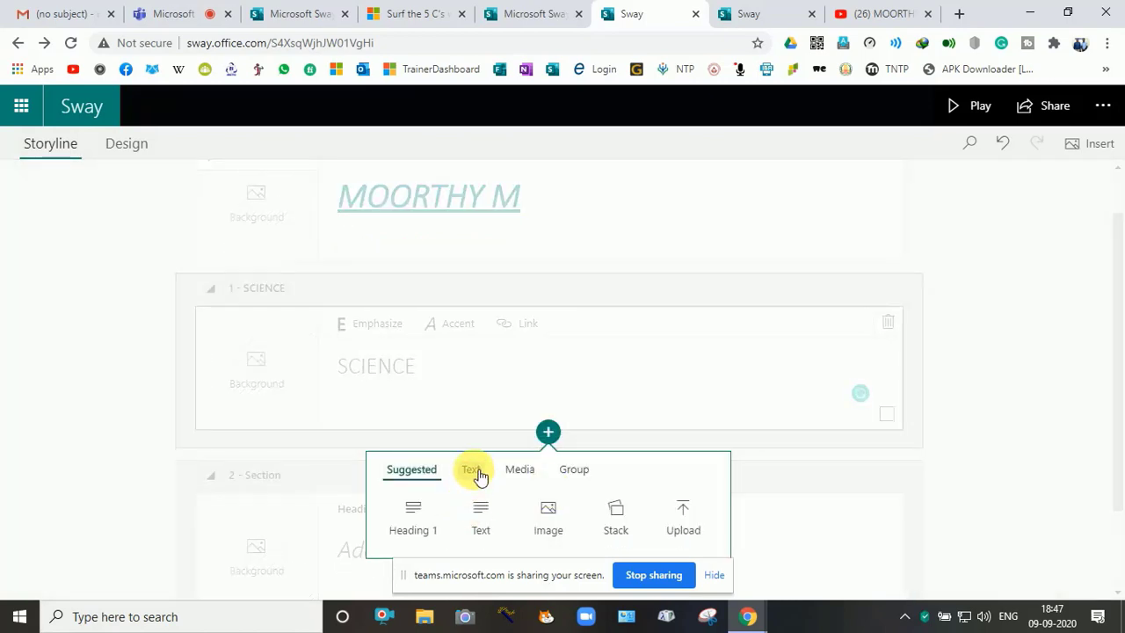
{"action": "left_click", "coordinate": [477, 472]}
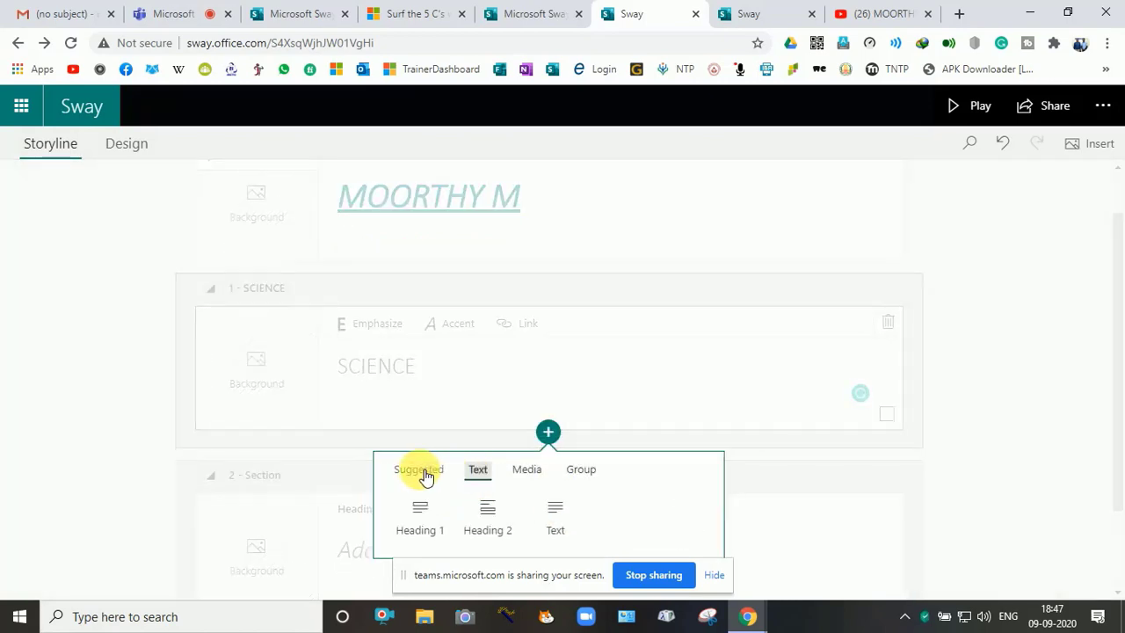
{"action": "left_click", "coordinate": [422, 472]}
{"action": "left_click", "coordinate": [472, 515]}
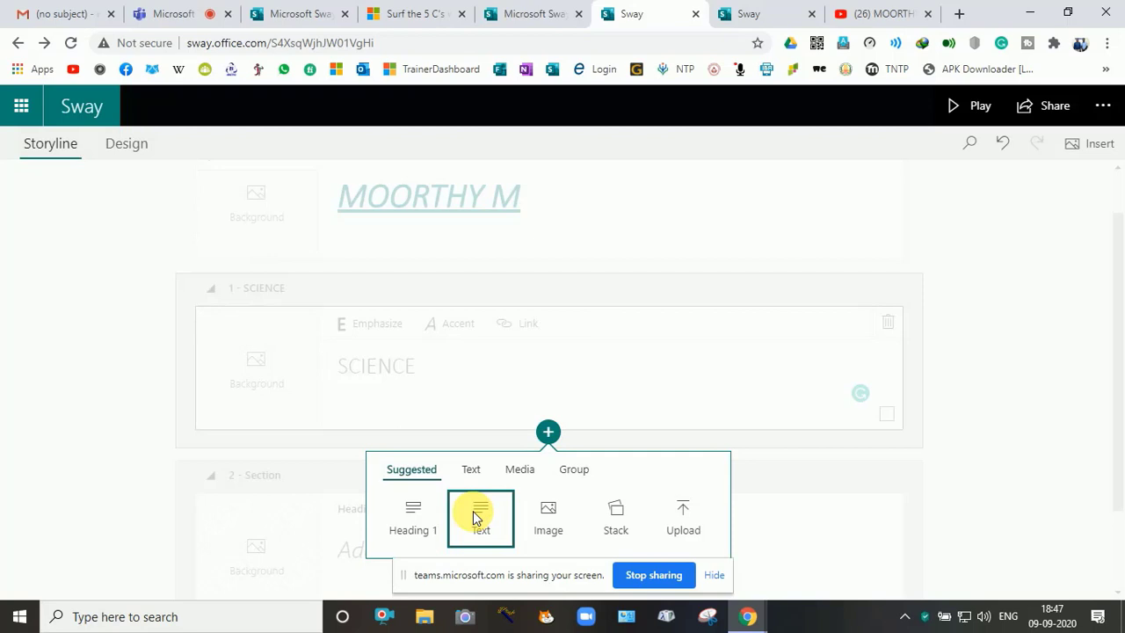
Step: Fill a text card with HEART, BRAIN and LEGS on separate lines
{"action": "left_click", "coordinate": [295, 444]}
{"action": "type", "text": "HEA"}
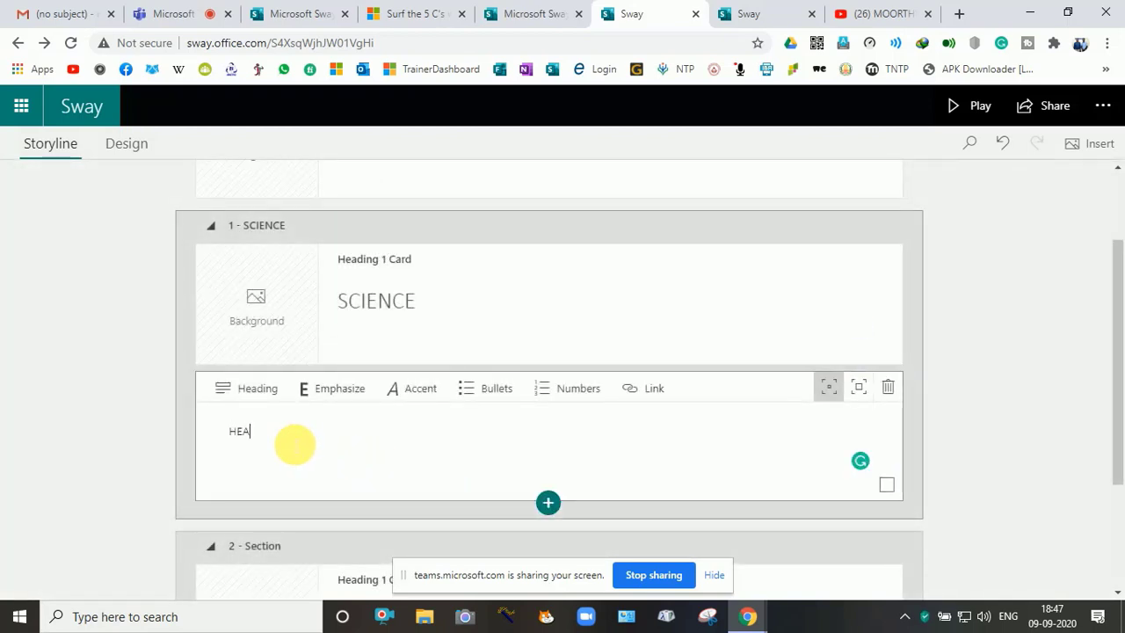
{"action": "type", "text": "R"}
{"action": "type", "text": "RA"}
{"action": "type", "text": "IN"}
{"action": "key", "text": "Return"}
{"action": "type", "text": "EG"}
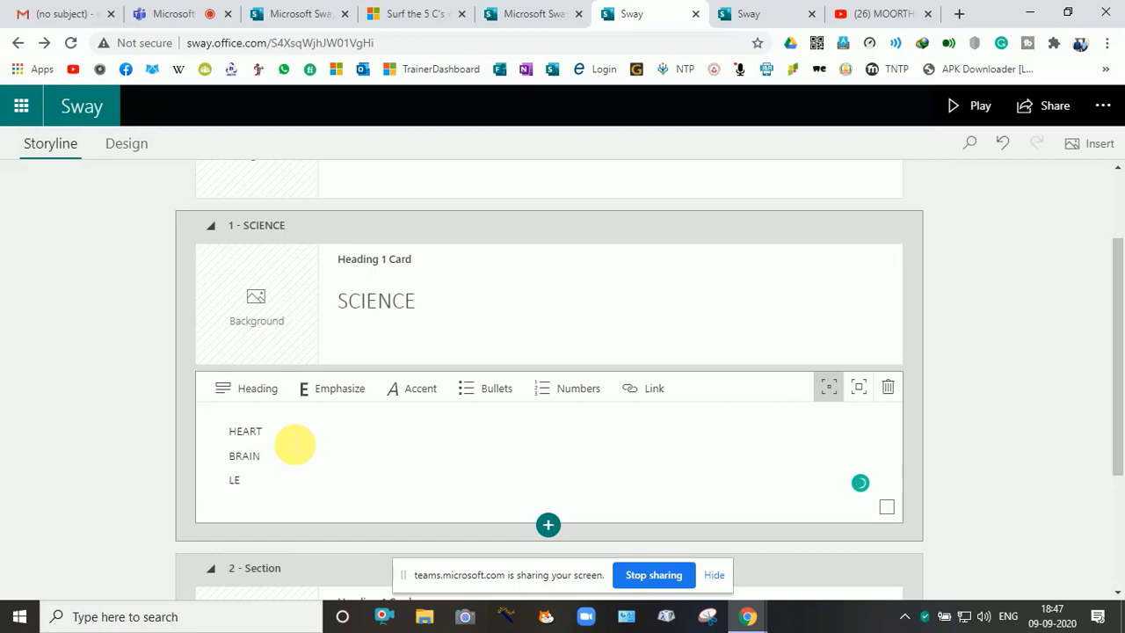
{"action": "type", "text": "S"}
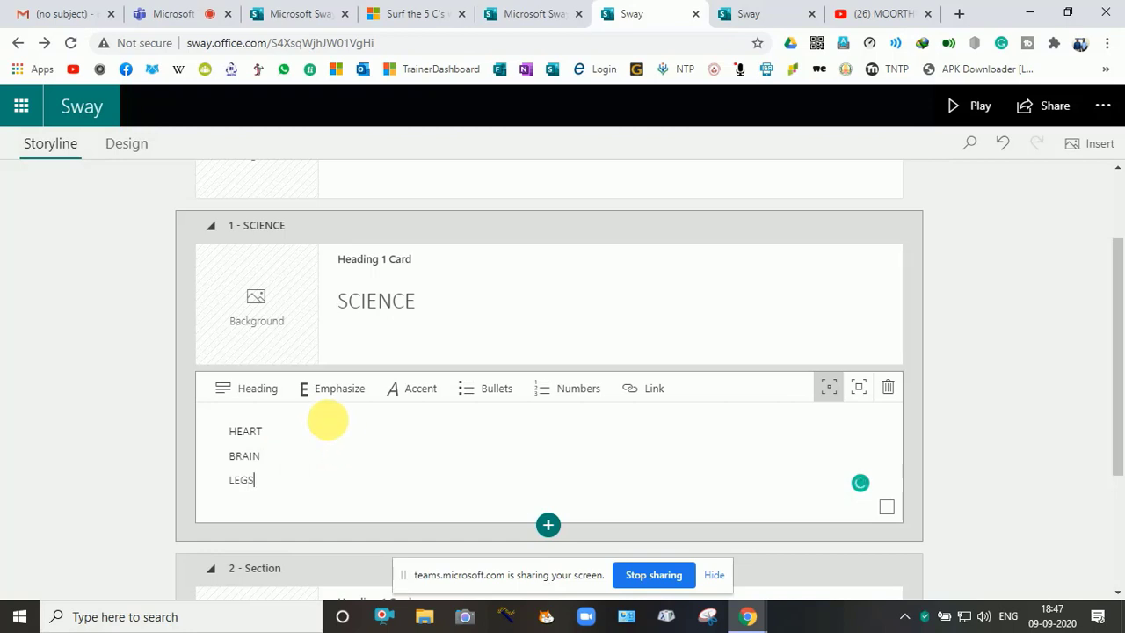
{"action": "left_click", "coordinate": [547, 525]}
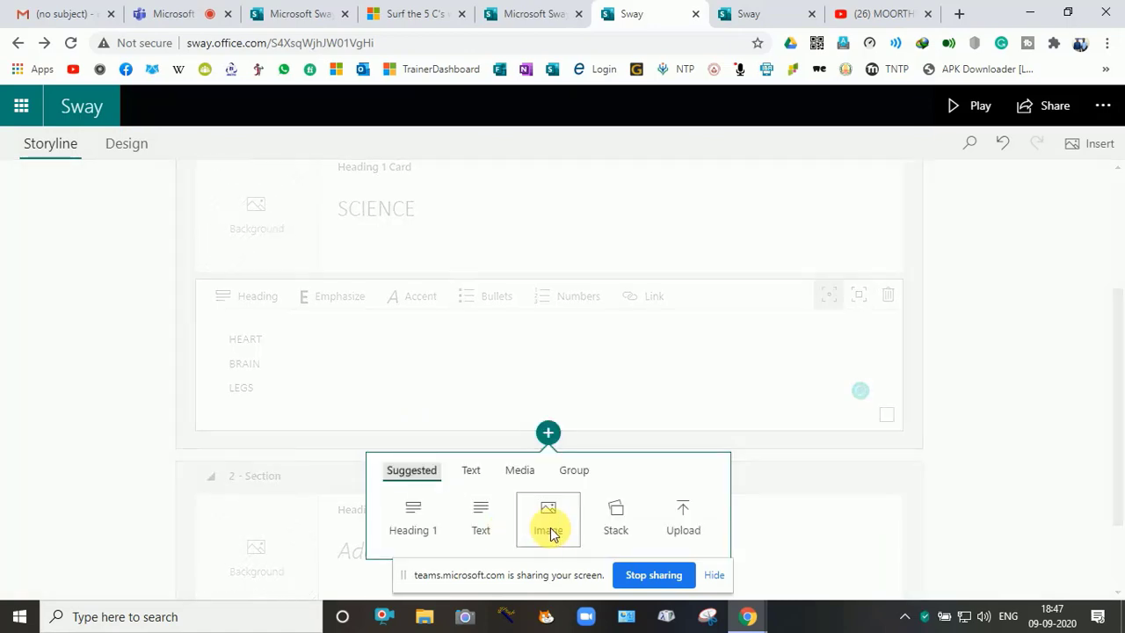
Step: Insert an image card holding an anatomical heart found by a HEART image search
{"action": "left_click", "coordinate": [548, 527]}
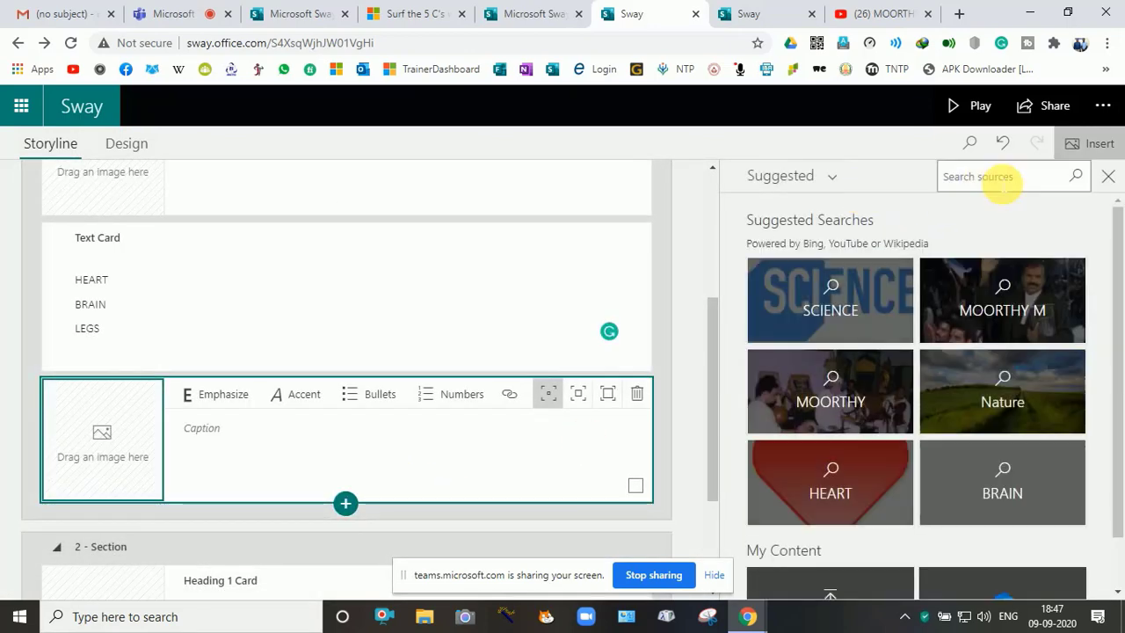
{"action": "left_click", "coordinate": [1002, 177]}
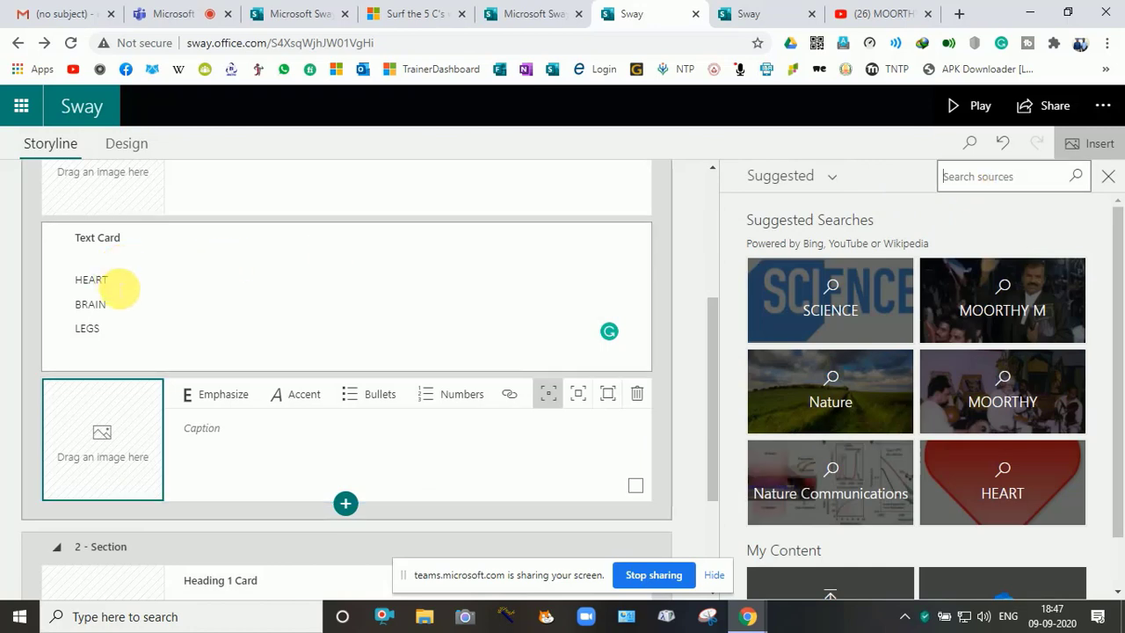
{"action": "left_click", "coordinate": [984, 185]}
{"action": "type", "text": "HEART"}
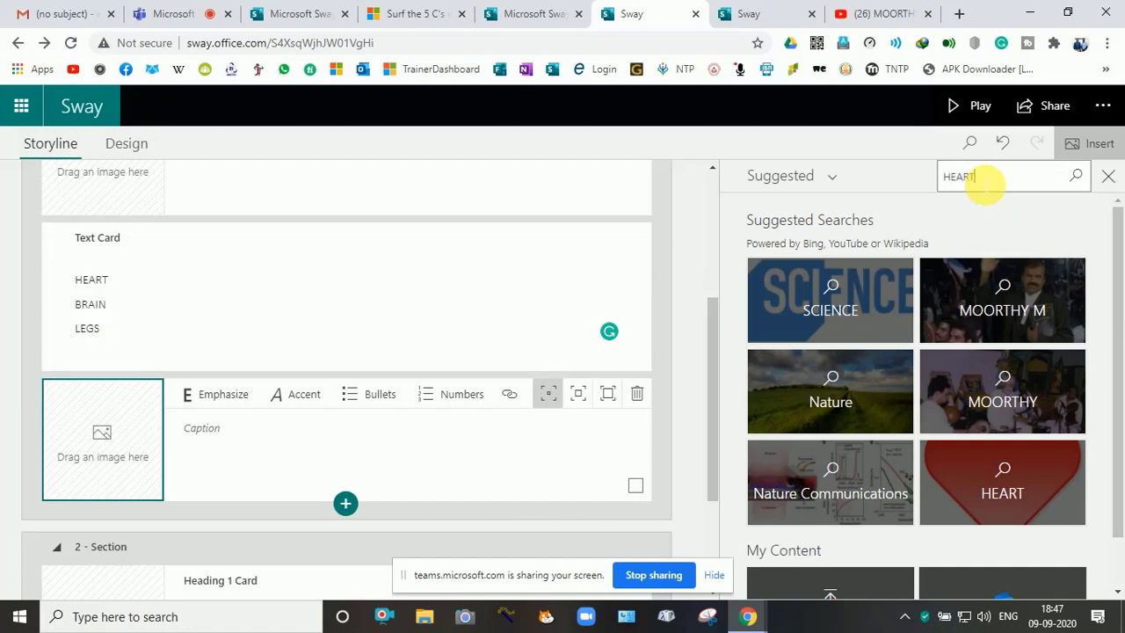
{"action": "key", "text": "Return"}
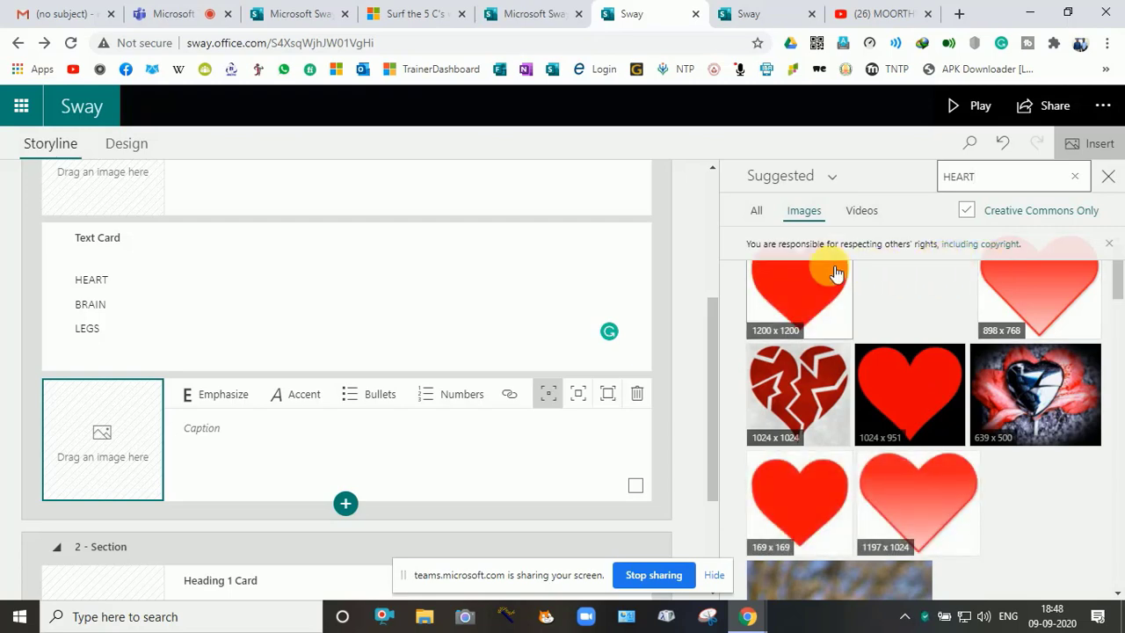
{"action": "scroll", "coordinate": [937, 427], "scroll_direction": "down", "scroll_amount": 3}
{"action": "scroll", "coordinate": [1005, 461], "scroll_direction": "down", "scroll_amount": 2}
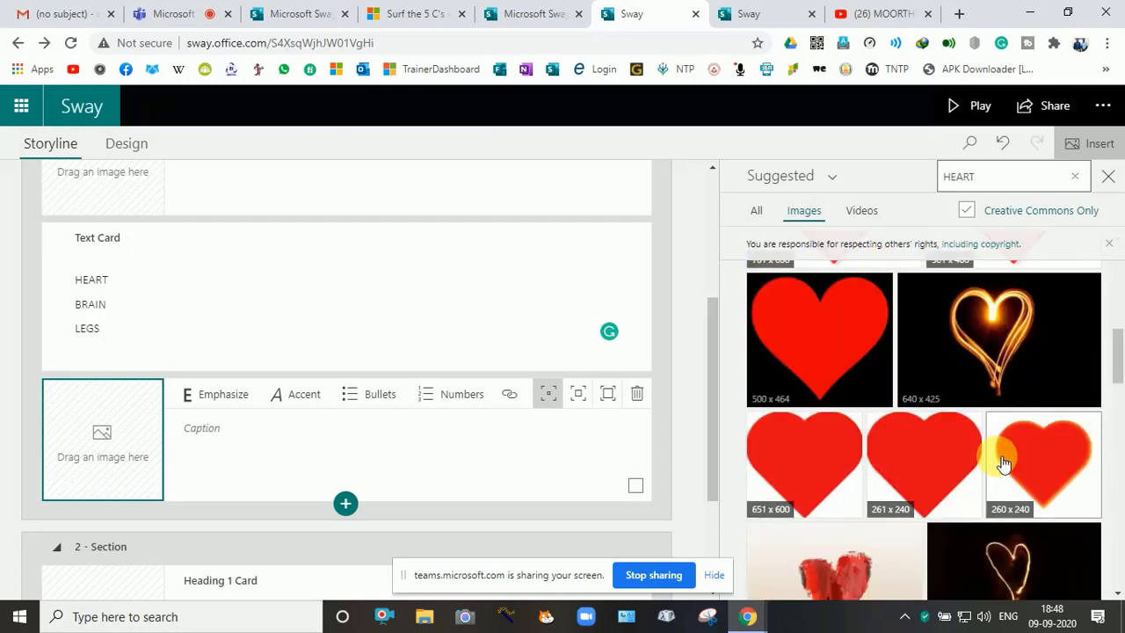
{"action": "scroll", "coordinate": [962, 448], "scroll_direction": "down", "scroll_amount": 2}
{"action": "scroll", "coordinate": [919, 408], "scroll_direction": "down", "scroll_amount": 2}
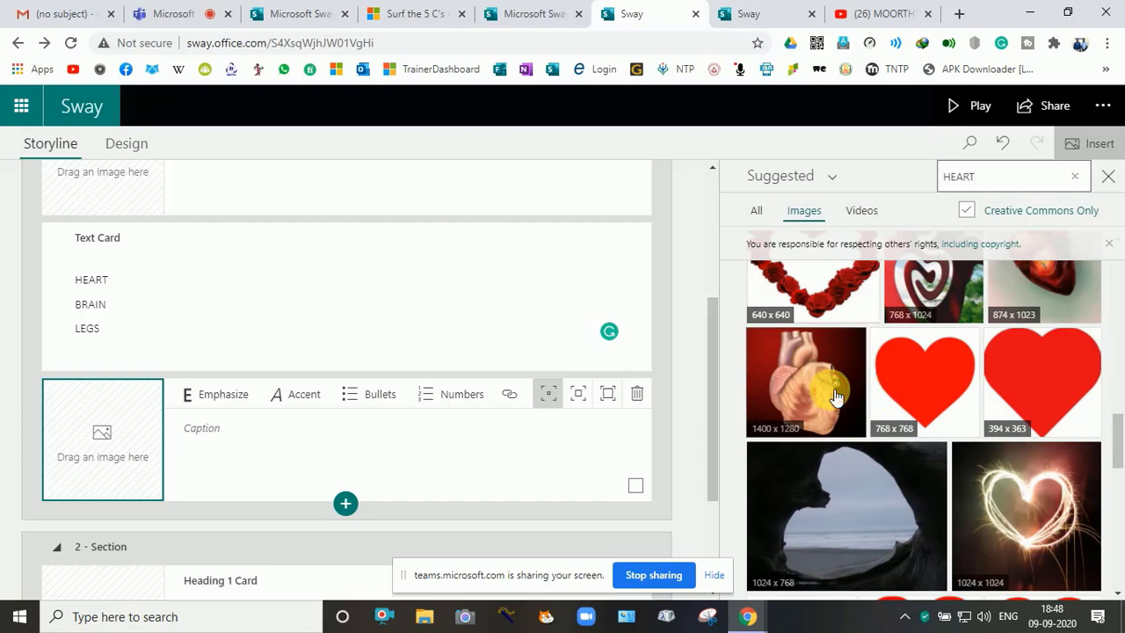
{"action": "mouse_move", "coordinate": [805, 382]}
{"action": "left_mouse_down"}
{"action": "mouse_move", "coordinate": [86, 451]}
{"action": "mouse_move", "coordinate": [135, 464]}
{"action": "left_mouse_up"}
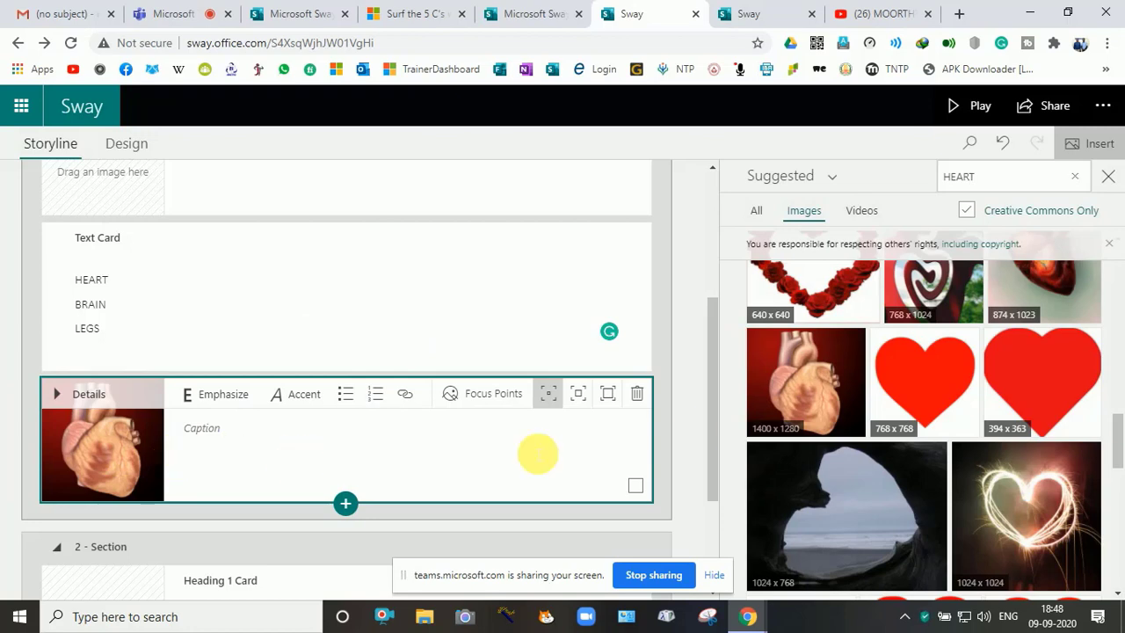
Step: Add a second image card with another heart image from the results
{"action": "left_click", "coordinate": [345, 504]}
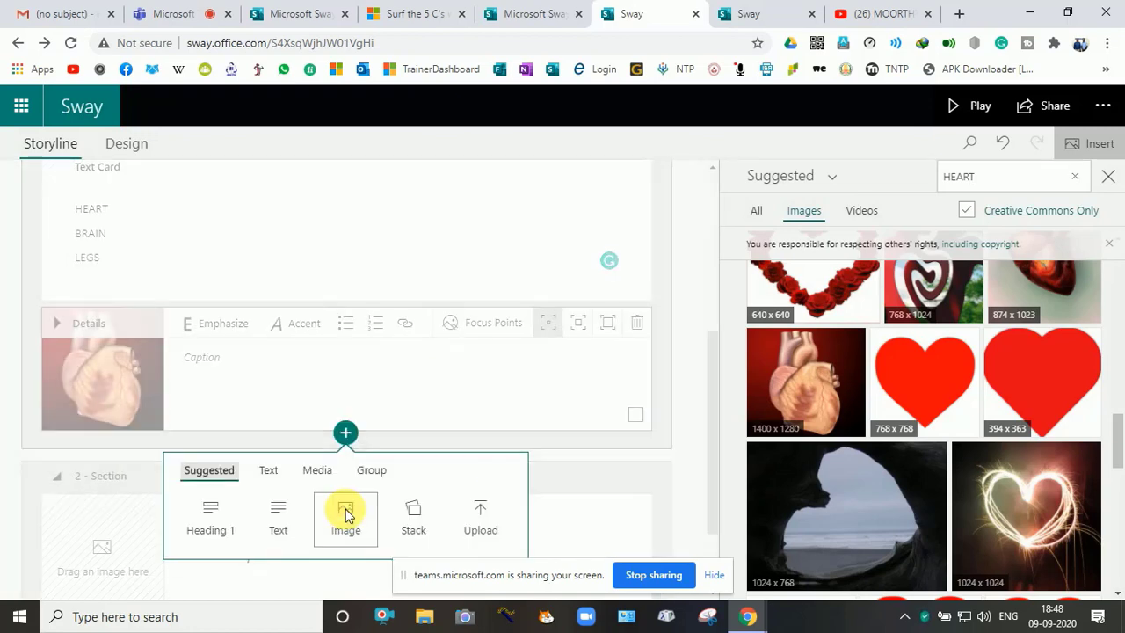
{"action": "left_click", "coordinate": [351, 524]}
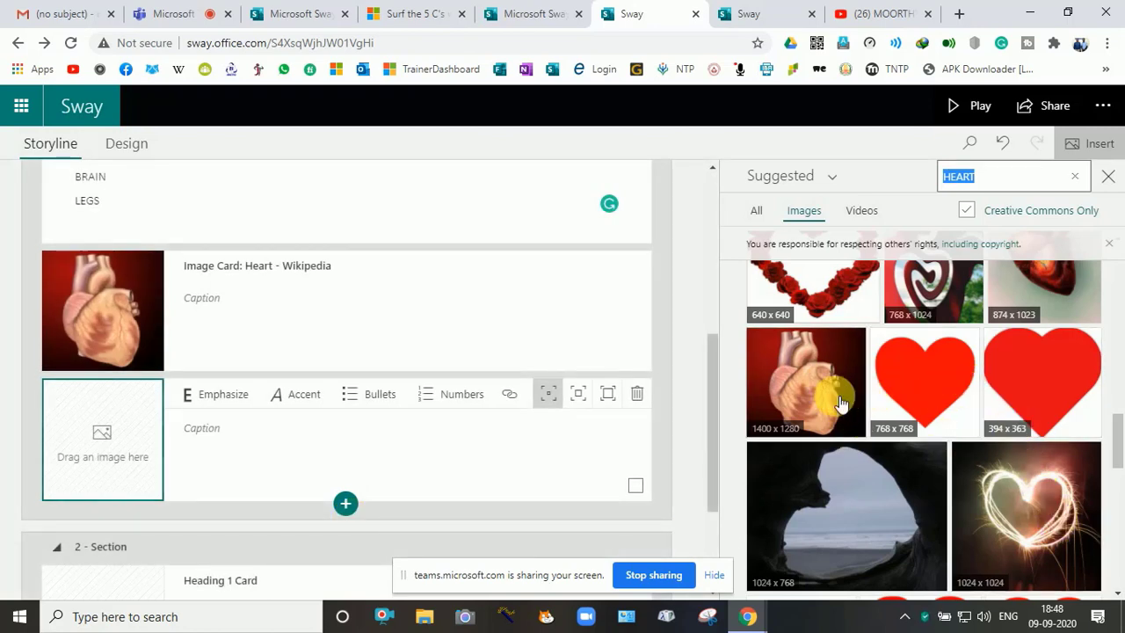
{"action": "mouse_move", "coordinate": [1042, 294]}
{"action": "left_mouse_down"}
{"action": "mouse_move", "coordinate": [6, 496]}
{"action": "mouse_move", "coordinate": [104, 483]}
{"action": "left_mouse_up"}
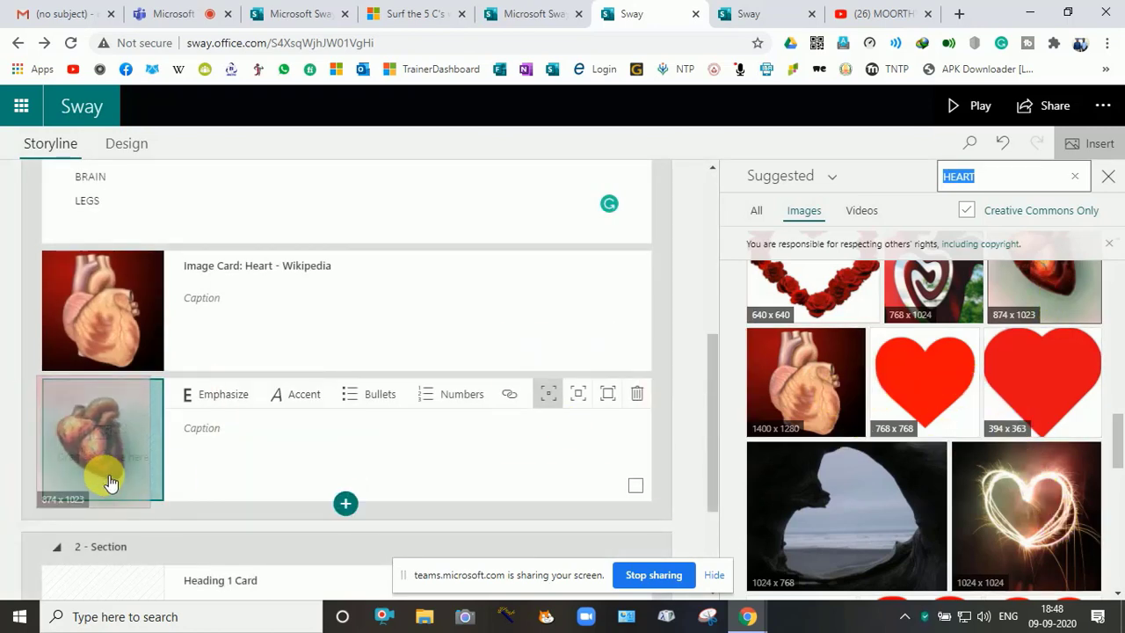
{"action": "left_click", "coordinate": [345, 503]}
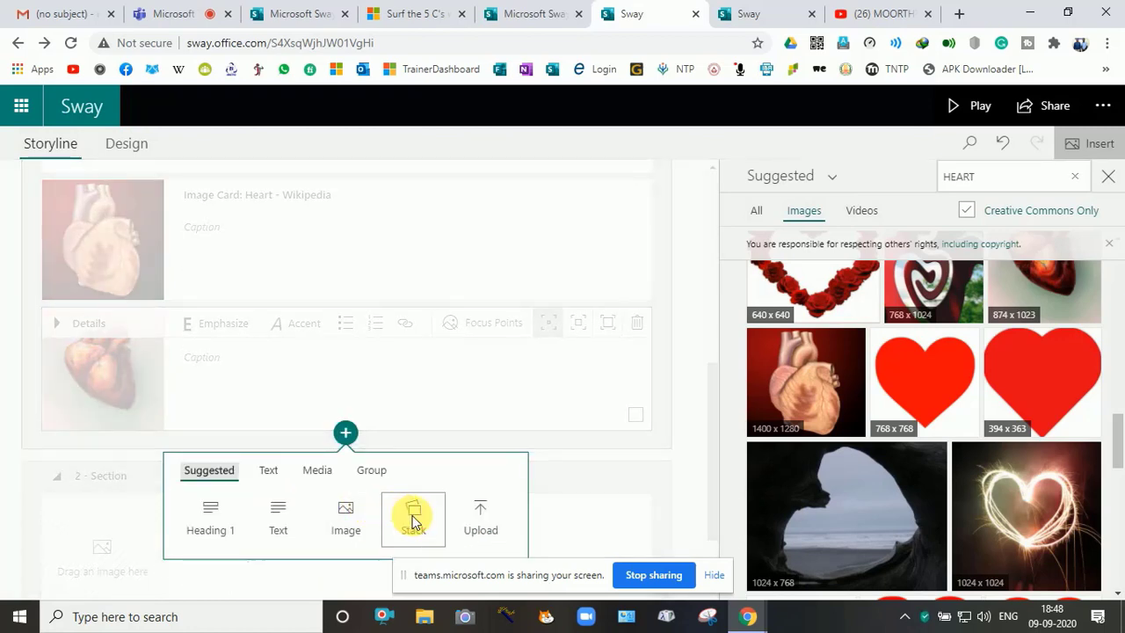
Step: Insert a Stack group with Dramatic emphasis and an empty image card inside
{"action": "left_click", "coordinate": [413, 520]}
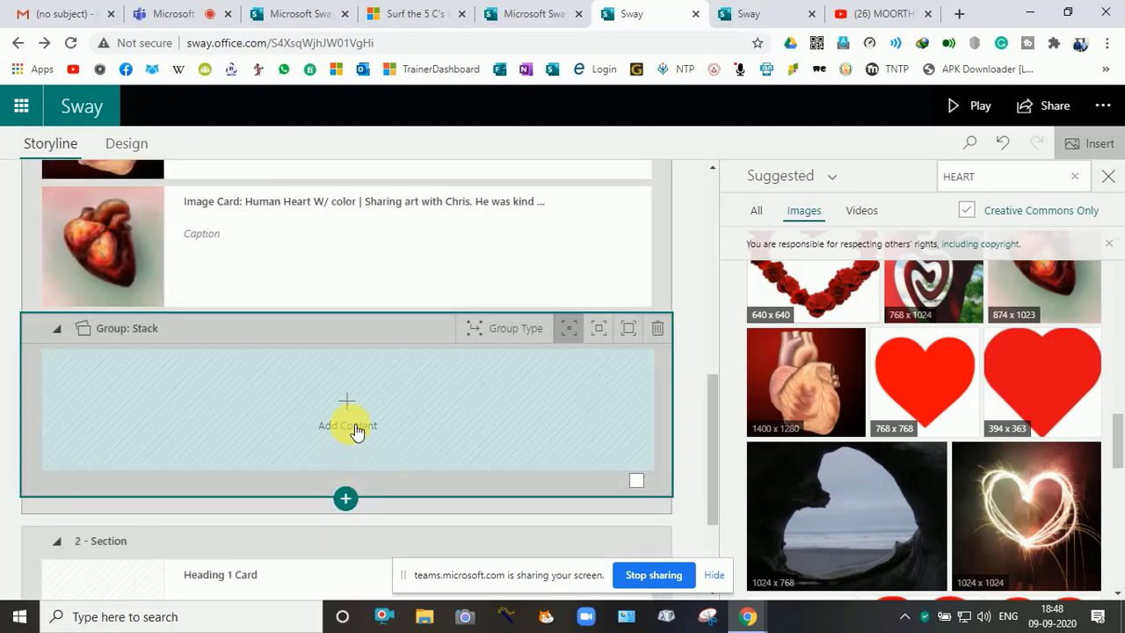
{"action": "left_click", "coordinate": [349, 416]}
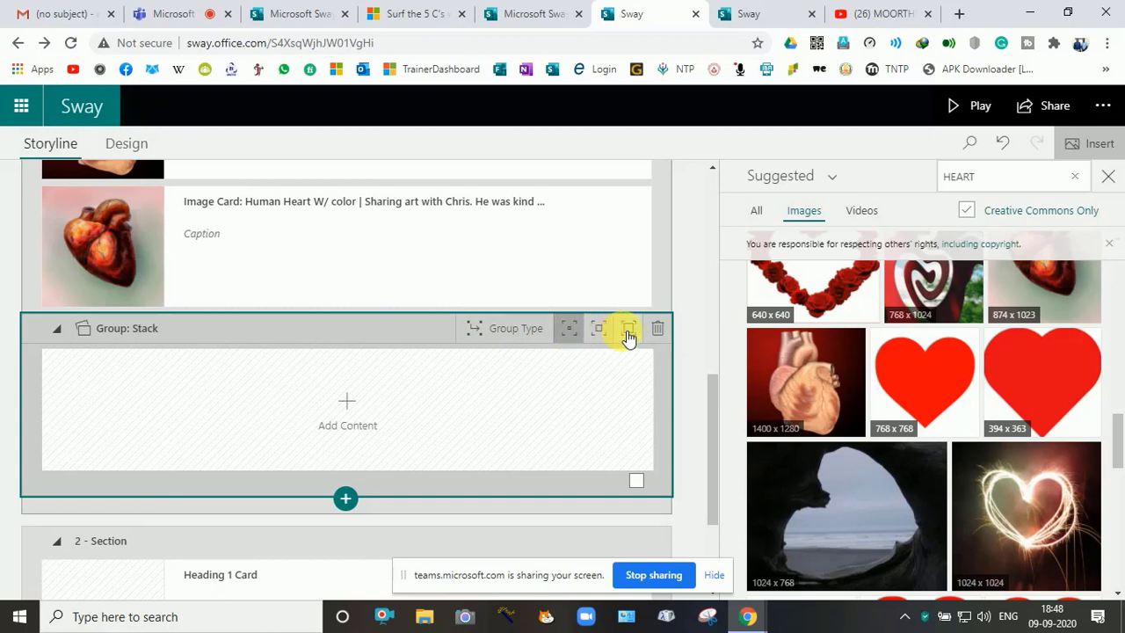
{"action": "left_click", "coordinate": [629, 332]}
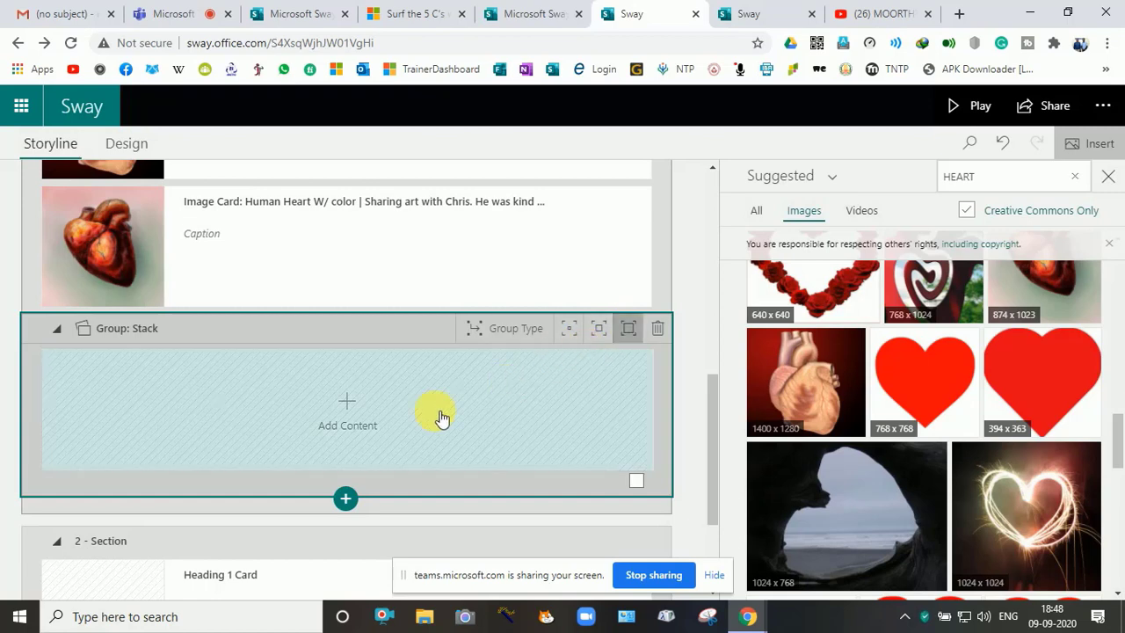
{"action": "left_click", "coordinate": [334, 400]}
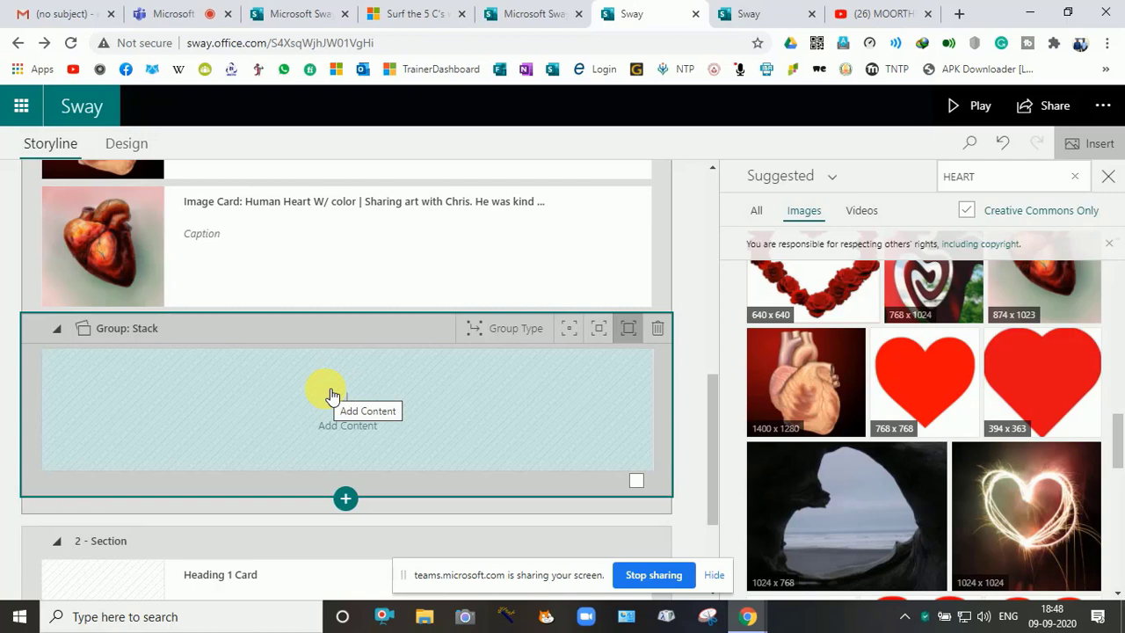
{"action": "left_click", "coordinate": [625, 334]}
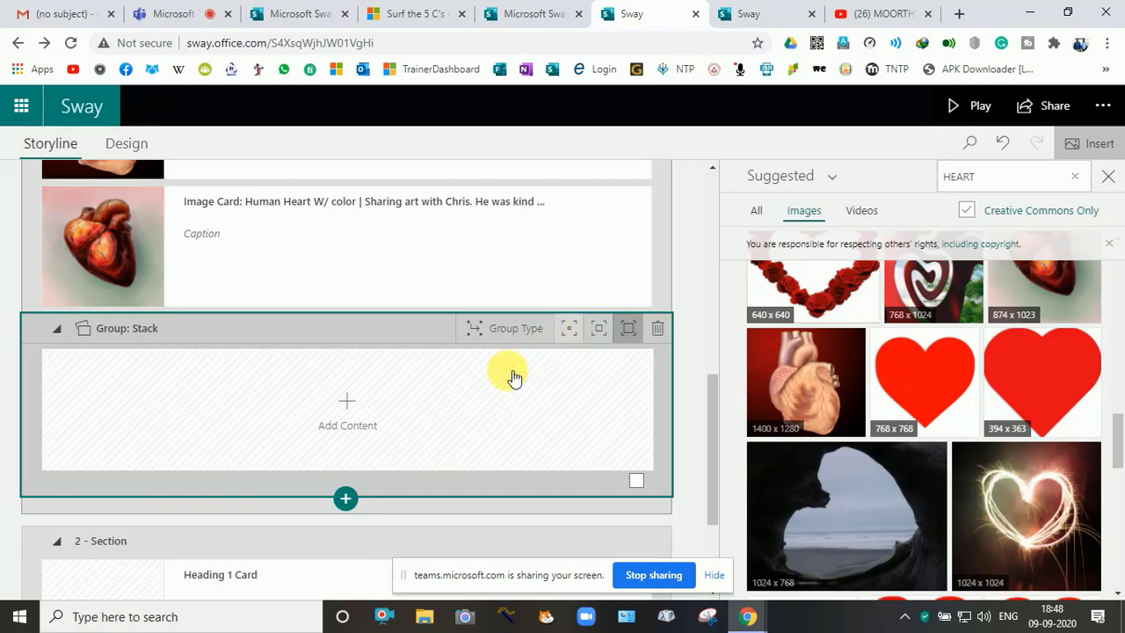
{"action": "left_click", "coordinate": [348, 410]}
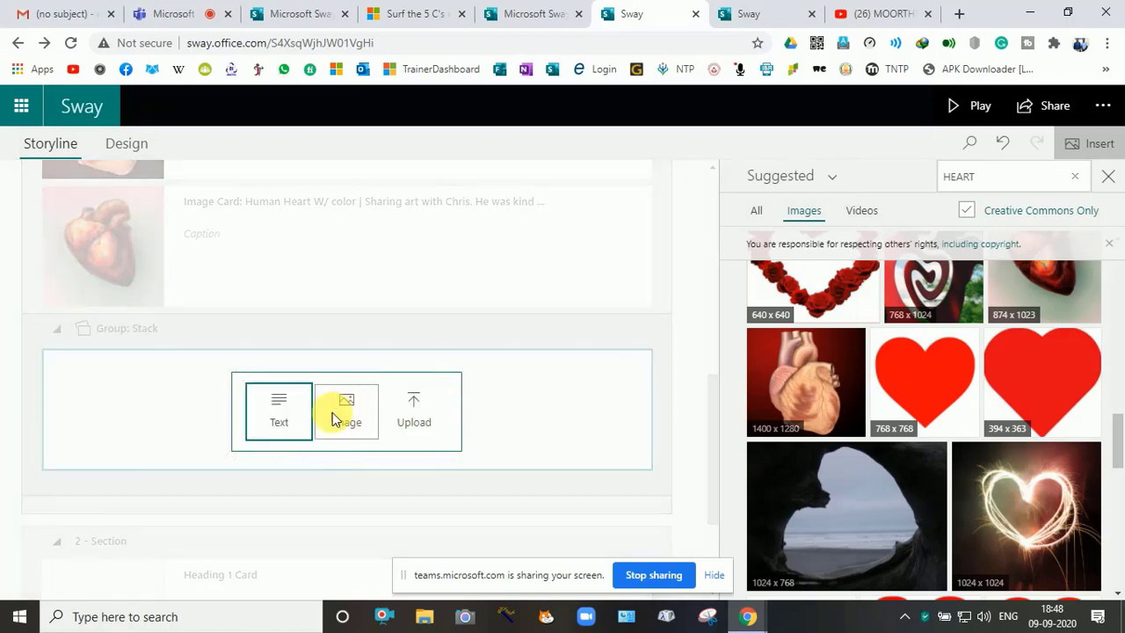
{"action": "left_click", "coordinate": [345, 406]}
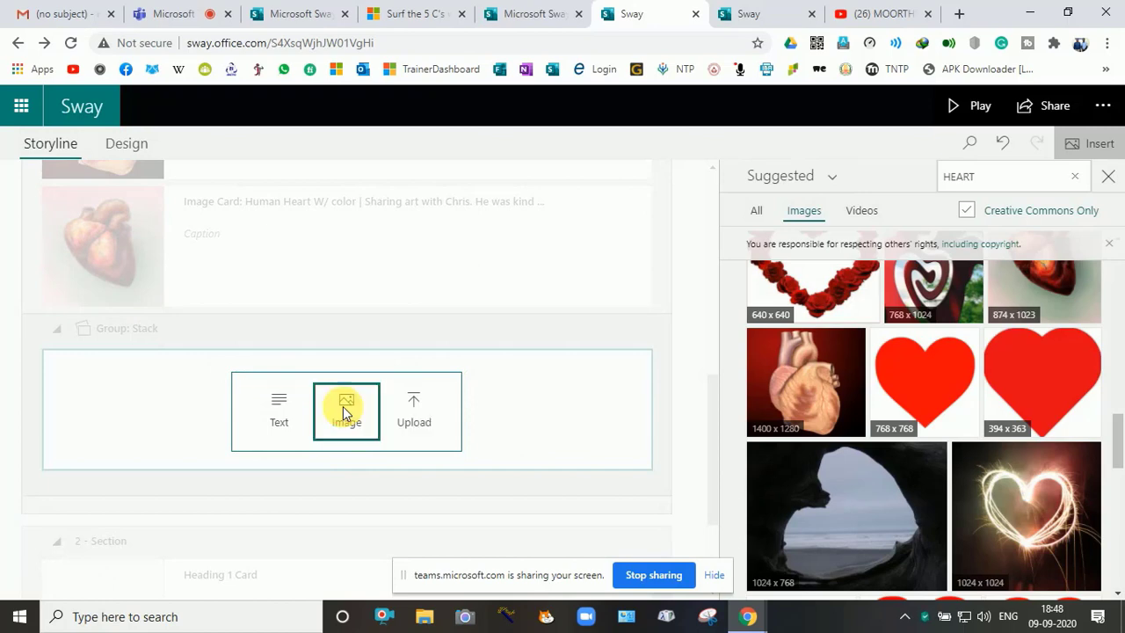
Step: Search SCIENCE images and add the atom-and-flask and Mineralogy pictures to the stack
{"action": "scroll", "coordinate": [900, 352], "scroll_direction": "down", "scroll_amount": 3}
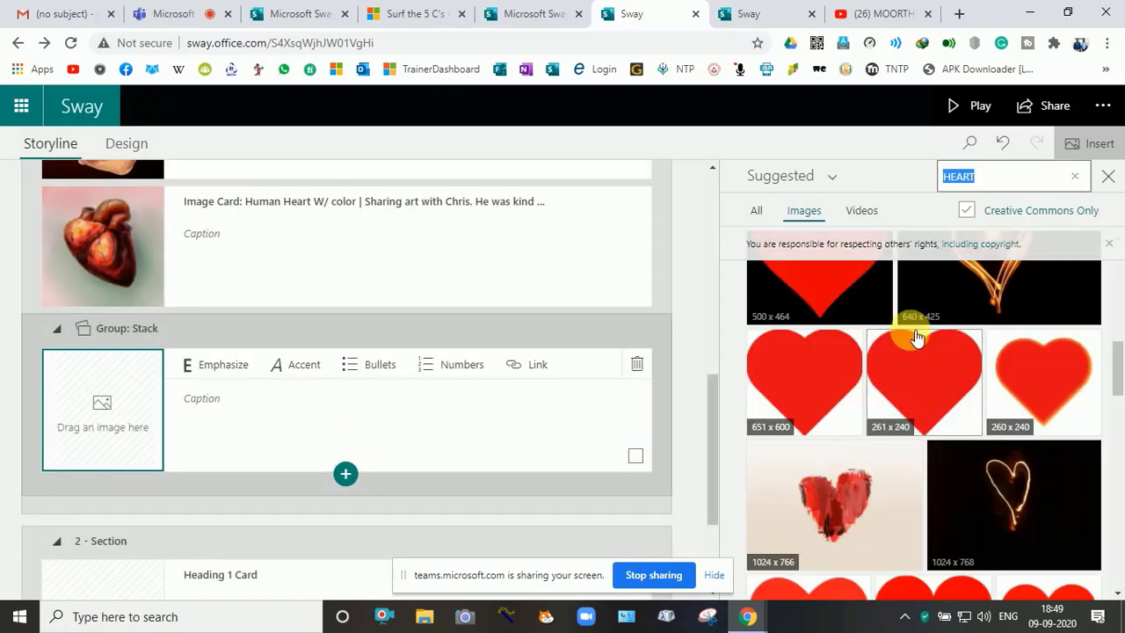
{"action": "scroll", "coordinate": [914, 307], "scroll_direction": "down", "scroll_amount": 3}
{"action": "type", "text": "SCIENCE"}
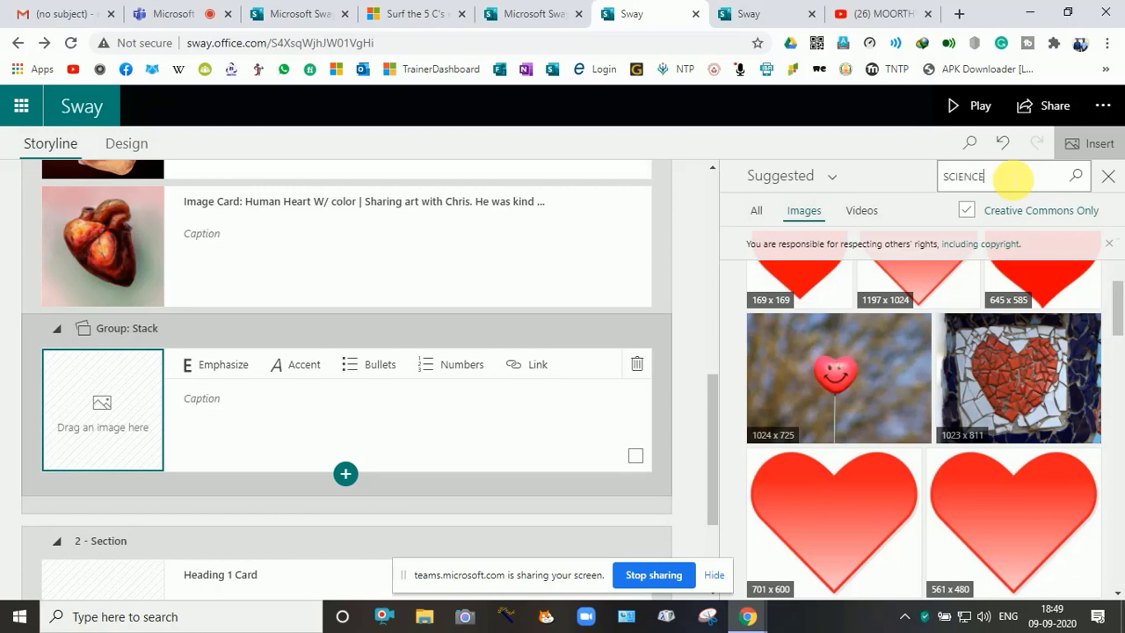
{"action": "key", "text": "Return"}
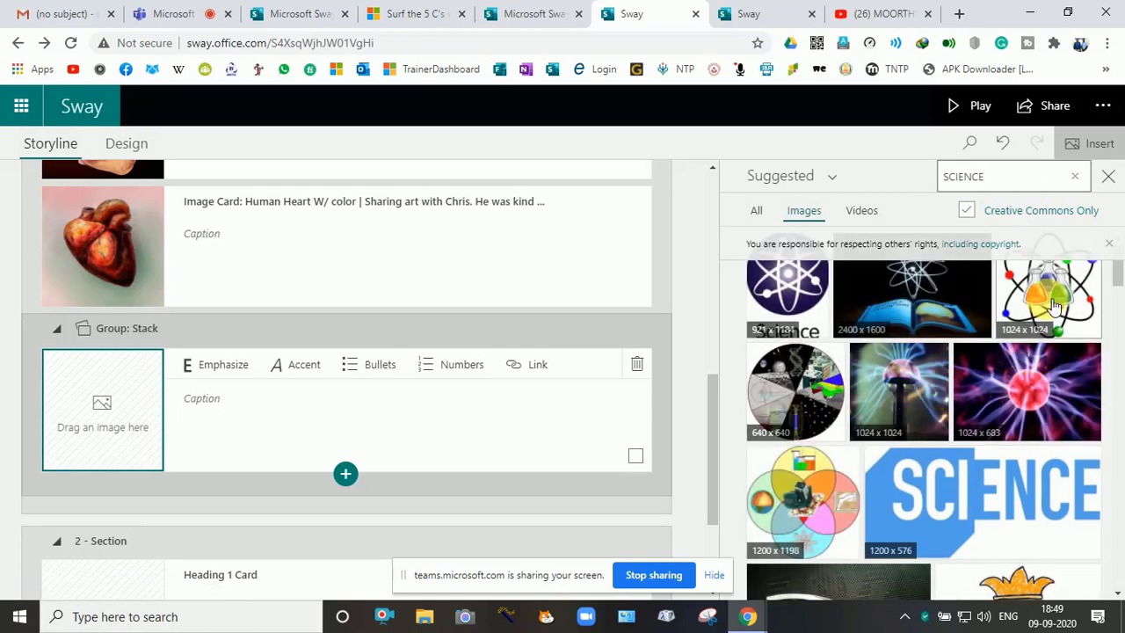
{"action": "left_click_drag", "start_coordinate": [1054, 303], "coordinate": [109, 416]}
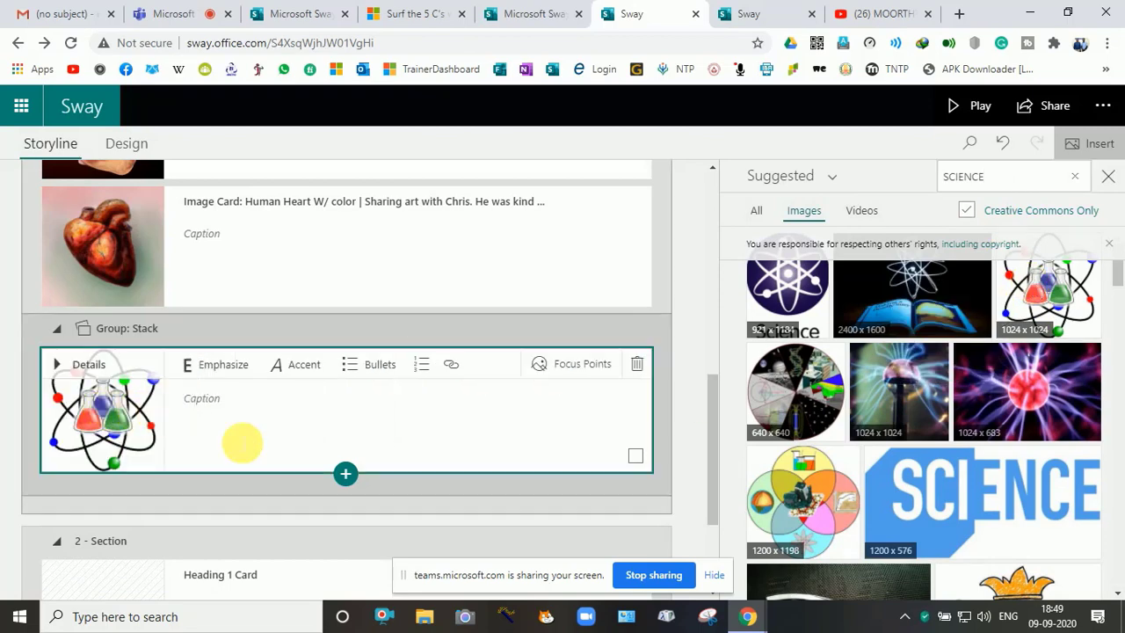
{"action": "left_click", "coordinate": [345, 475]}
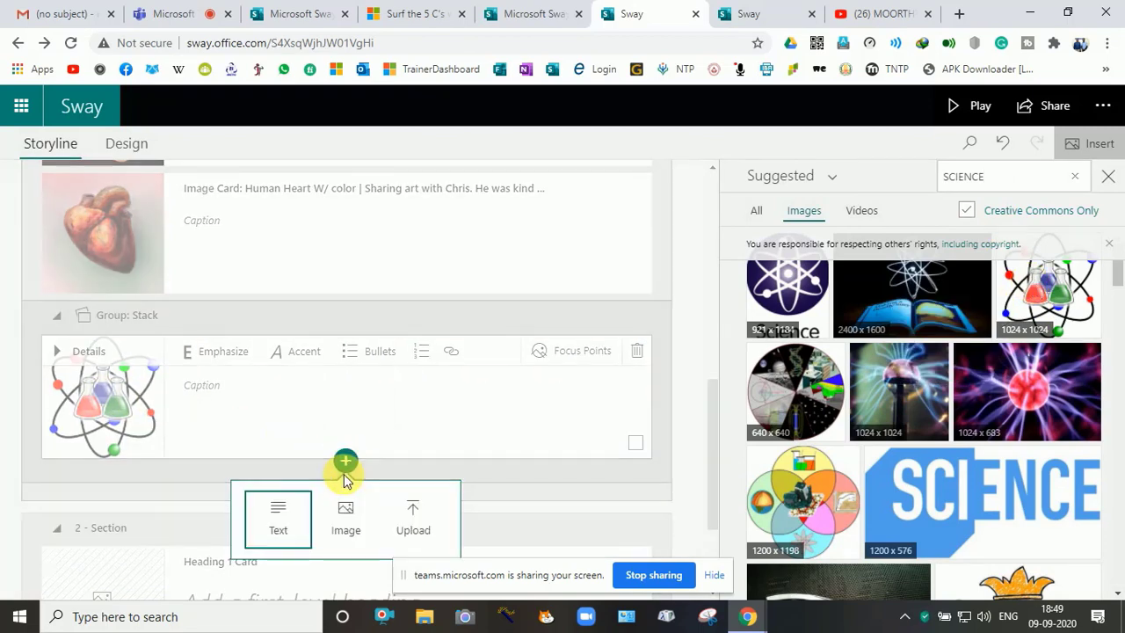
{"action": "left_click", "coordinate": [345, 517]}
{"action": "left_click_drag", "start_coordinate": [795, 500], "coordinate": [132, 444]}
Step: Add two more stack image cards, including the blue test-tube picture
{"action": "left_click", "coordinate": [345, 505]}
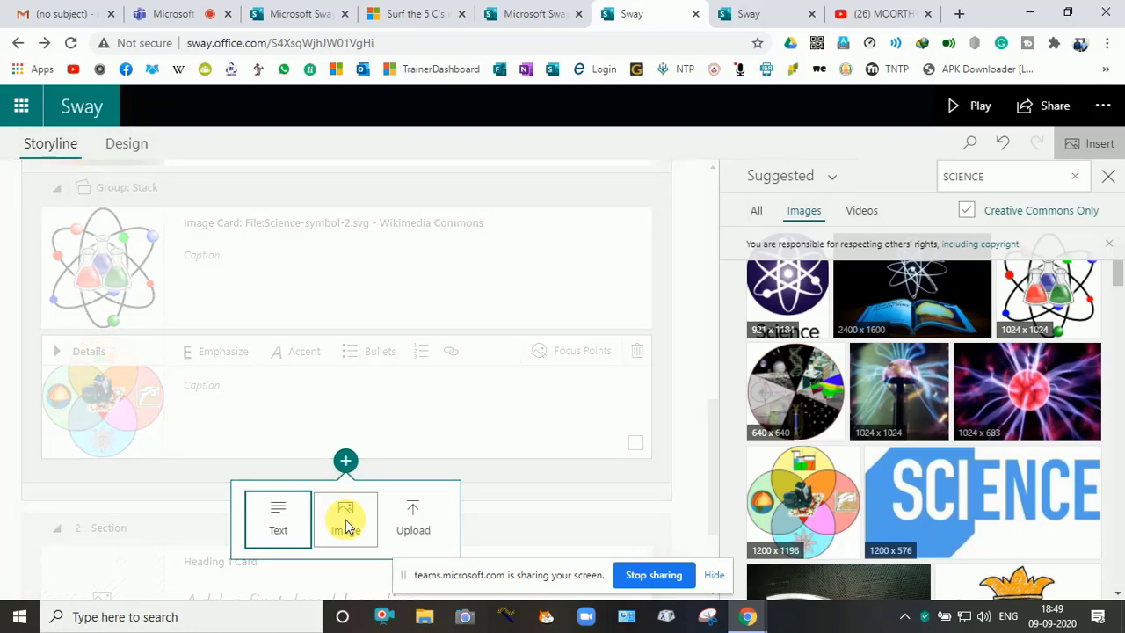
{"action": "left_click", "coordinate": [345, 520]}
{"action": "scroll", "coordinate": [878, 395], "scroll_direction": "down", "scroll_amount": 3}
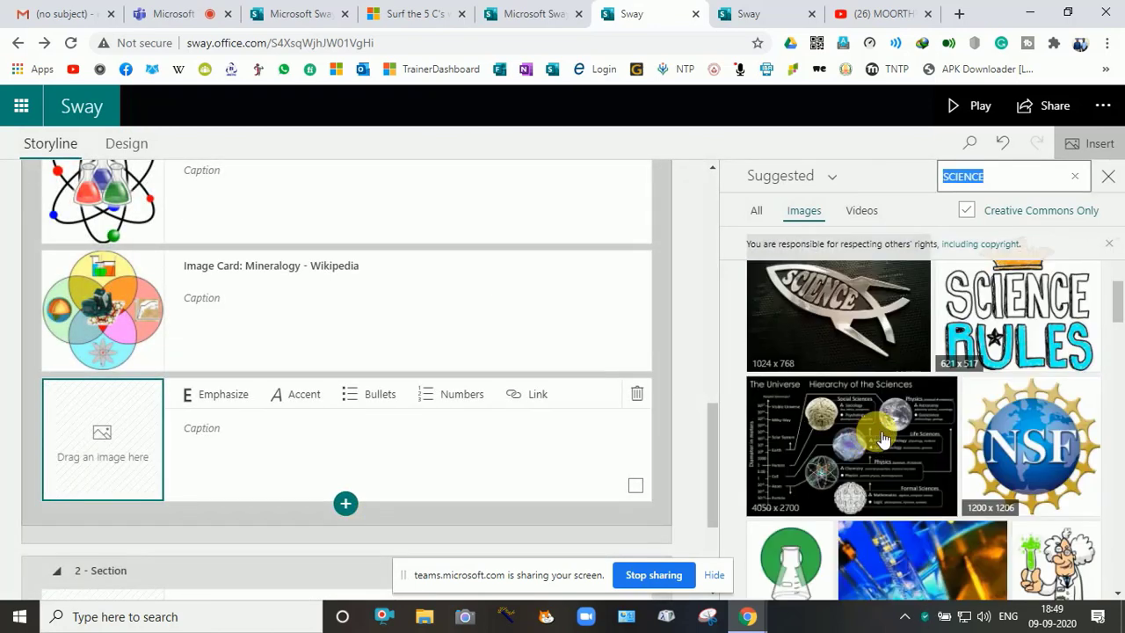
{"action": "left_click_drag", "start_coordinate": [874, 435], "coordinate": [141, 437]}
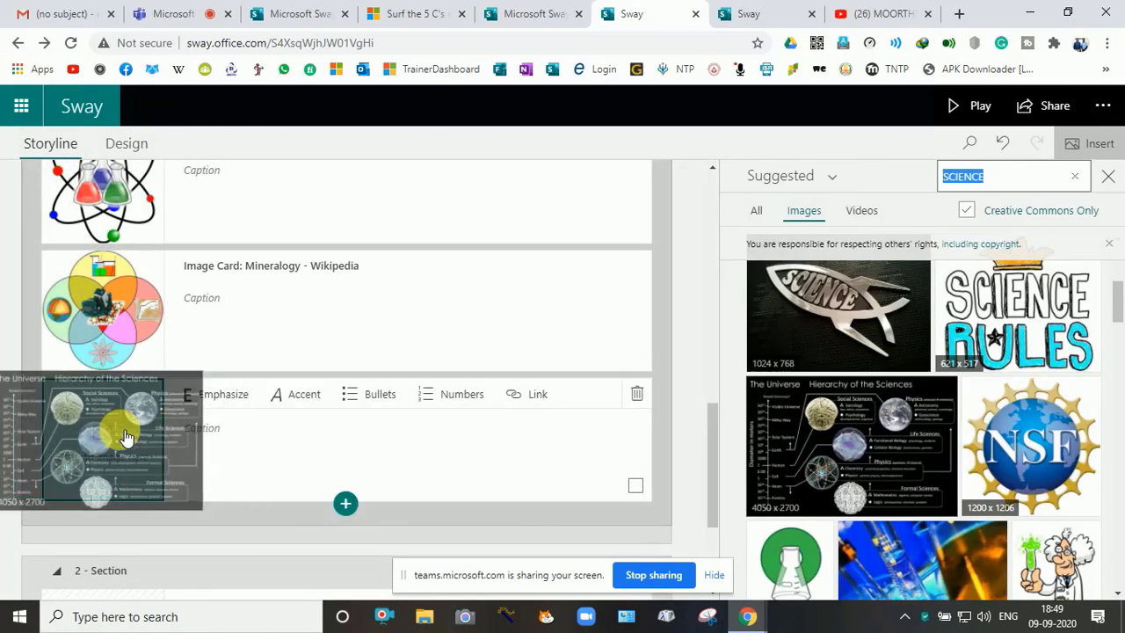
{"action": "left_click", "coordinate": [346, 505]}
{"action": "left_click", "coordinate": [346, 519]}
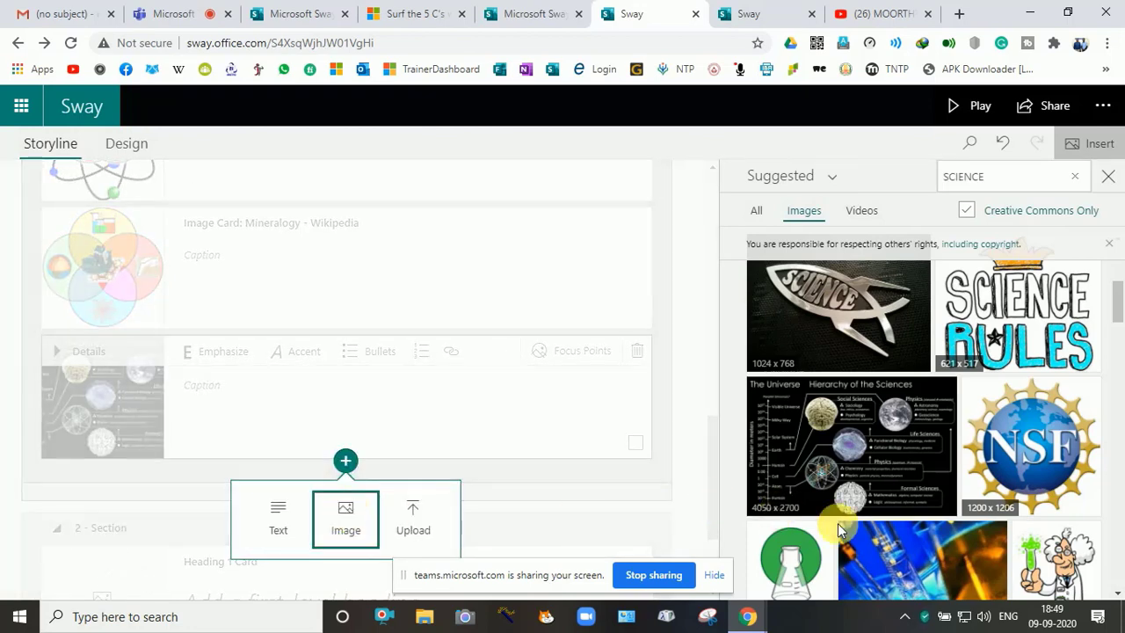
{"action": "scroll", "coordinate": [867, 529], "scroll_direction": "down", "scroll_amount": 3}
{"action": "left_click_drag", "start_coordinate": [920, 332], "coordinate": [91, 454]}
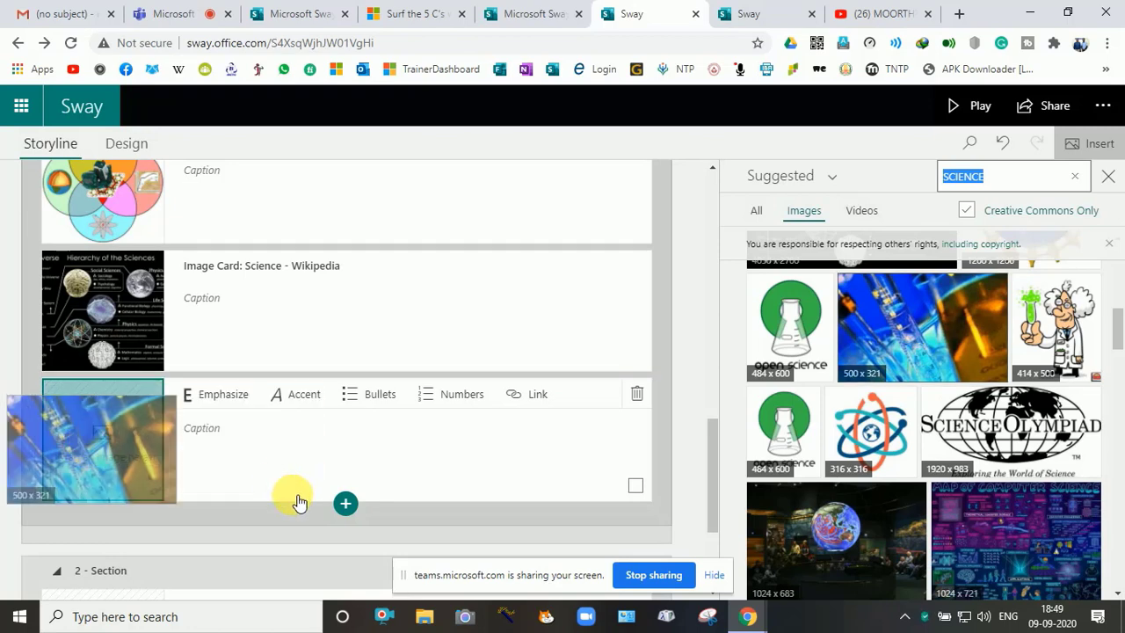
Step: Delete the empty Heading 1 card from Section 2
{"action": "left_click", "coordinate": [345, 502]}
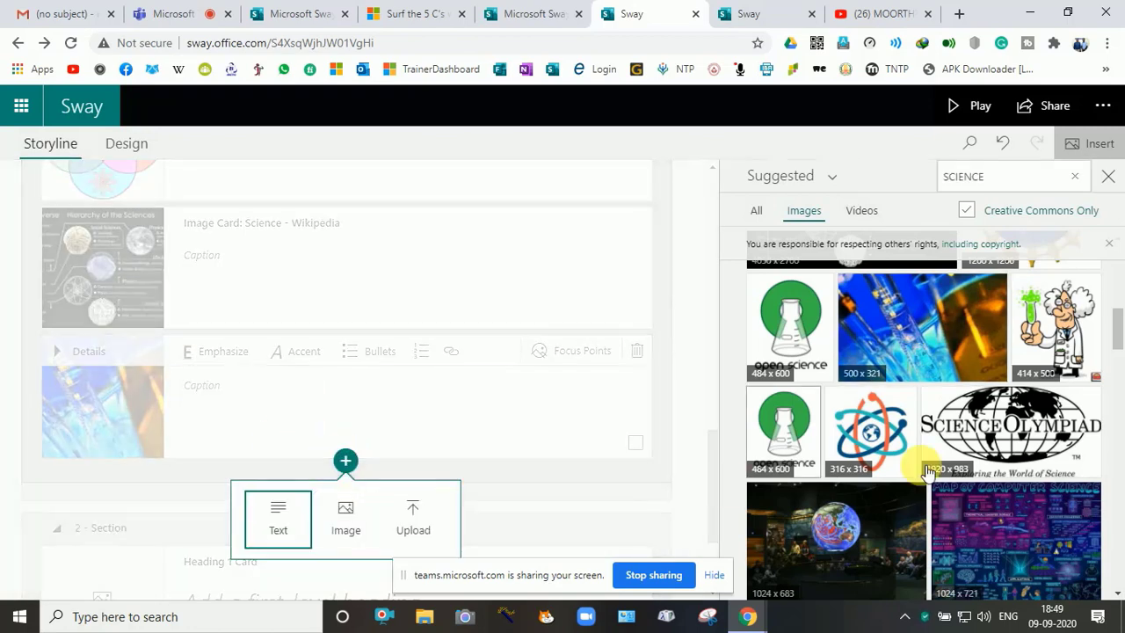
{"action": "left_click_drag", "start_coordinate": [842, 555], "coordinate": [848, 563]}
{"action": "left_click", "coordinate": [848, 563]}
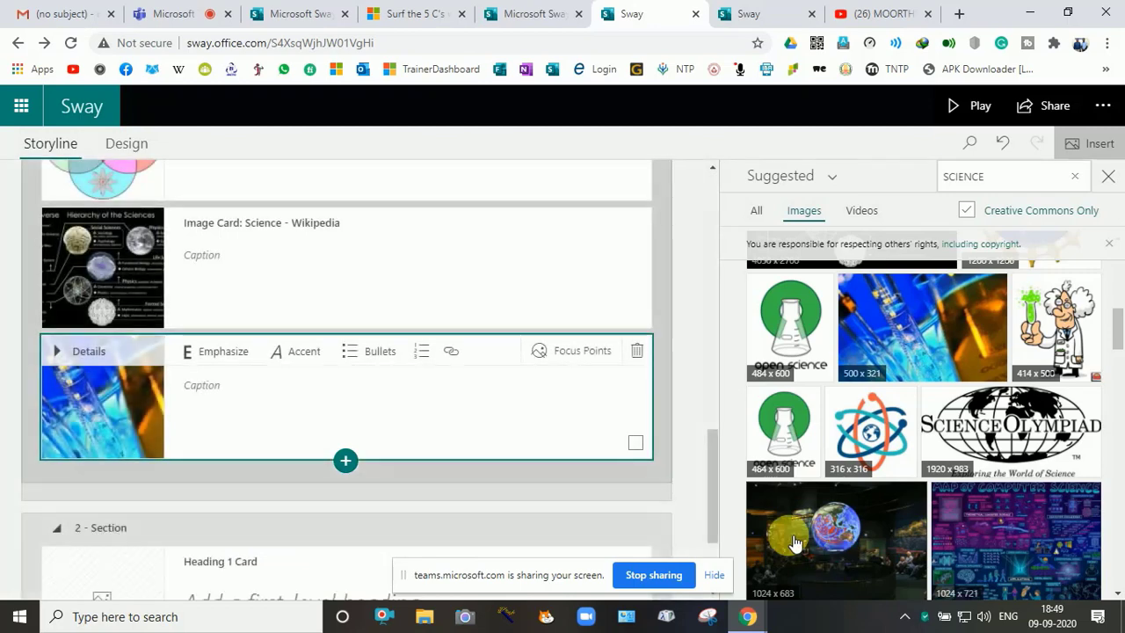
{"action": "scroll", "coordinate": [303, 468], "scroll_direction": "down", "scroll_amount": 2}
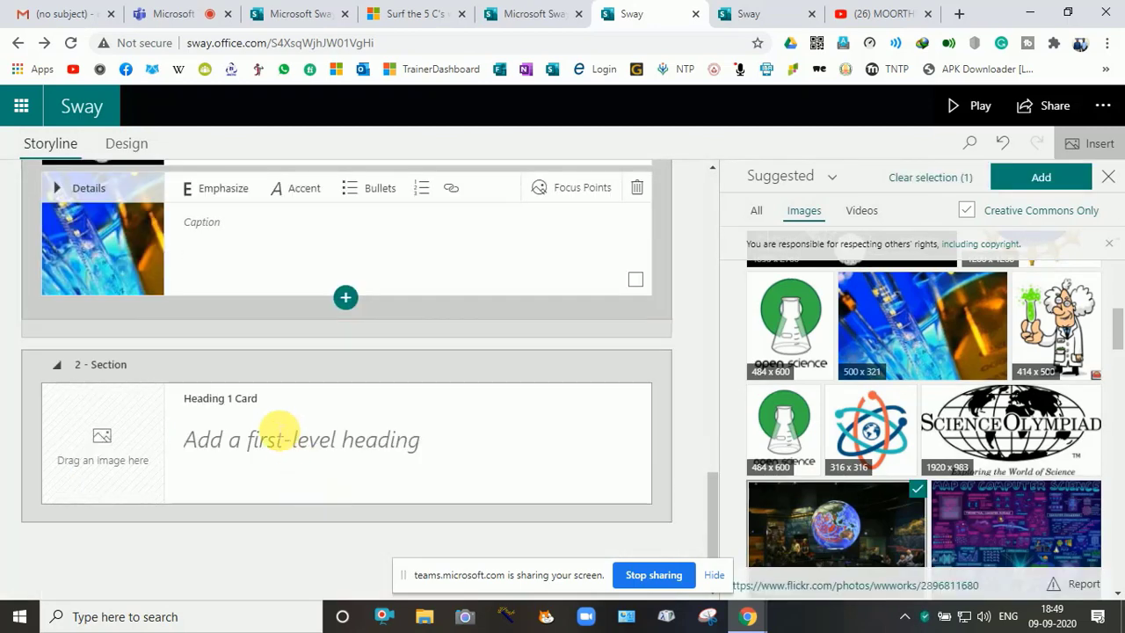
{"action": "left_click", "coordinate": [276, 434]}
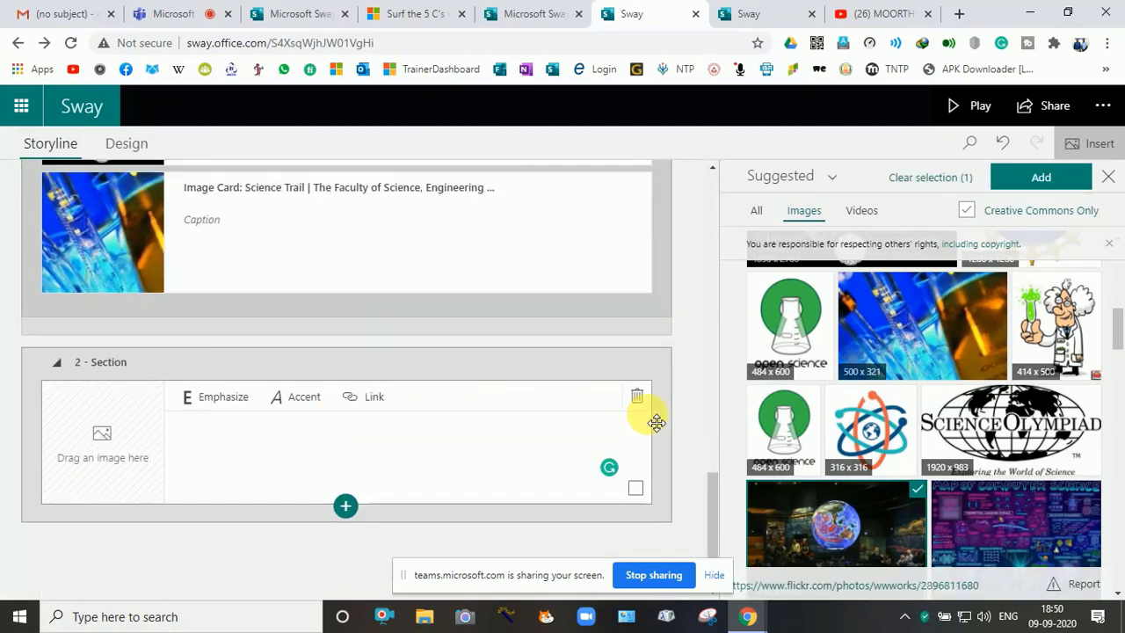
{"action": "left_click", "coordinate": [636, 398]}
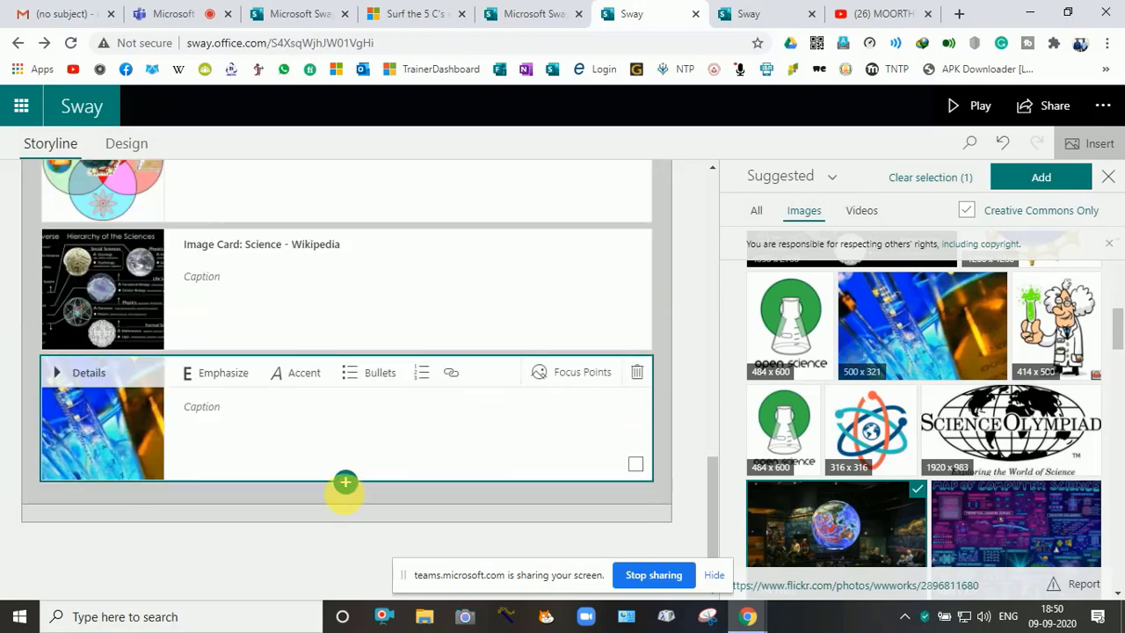
Step: Add the globe and molecule science images in two new stack cards
{"action": "left_click", "coordinate": [346, 483]}
{"action": "left_click", "coordinate": [344, 537]}
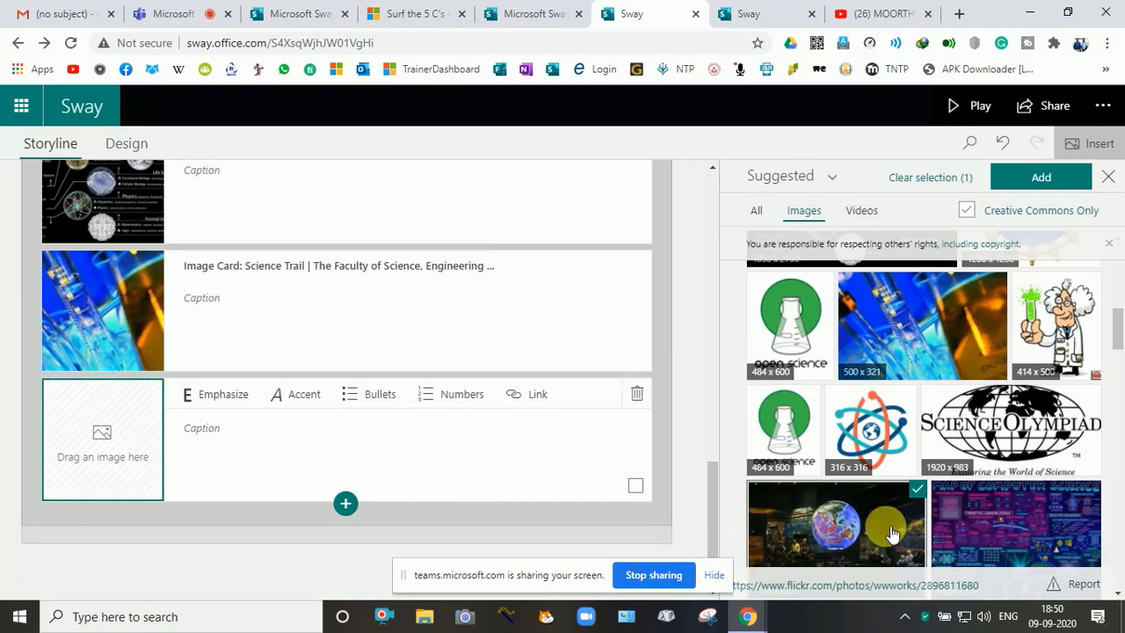
{"action": "left_click_drag", "start_coordinate": [891, 533], "coordinate": [303, 497]}
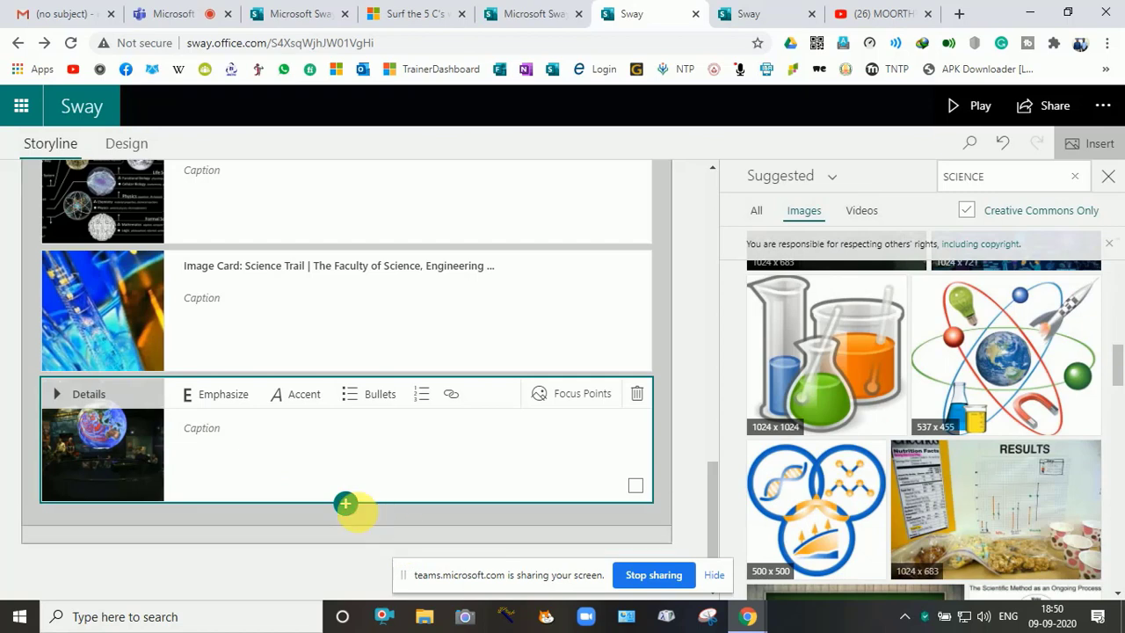
{"action": "left_click", "coordinate": [346, 503]}
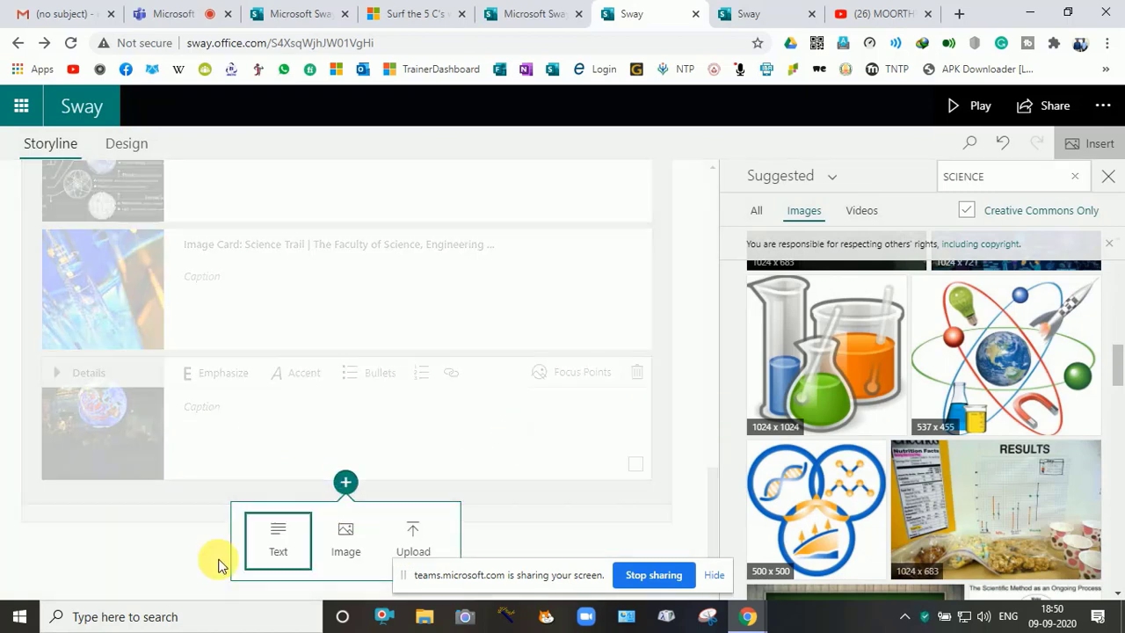
{"action": "left_click", "coordinate": [343, 536]}
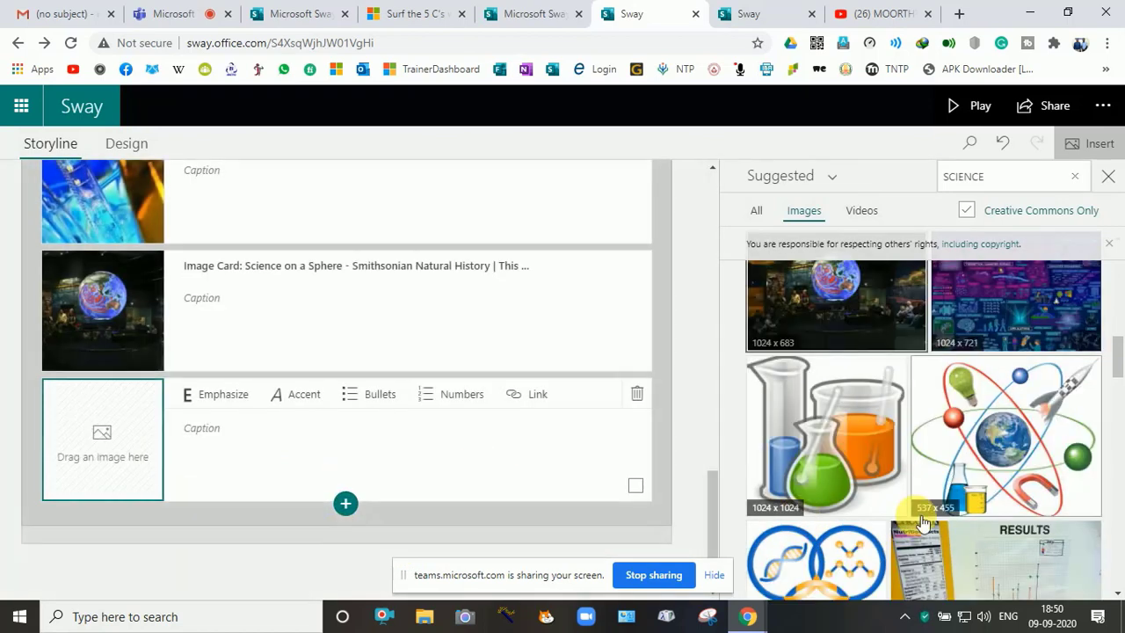
{"action": "scroll", "coordinate": [881, 437], "scroll_direction": "down", "scroll_amount": 2}
{"action": "scroll", "coordinate": [881, 437], "scroll_direction": "down", "scroll_amount": 3}
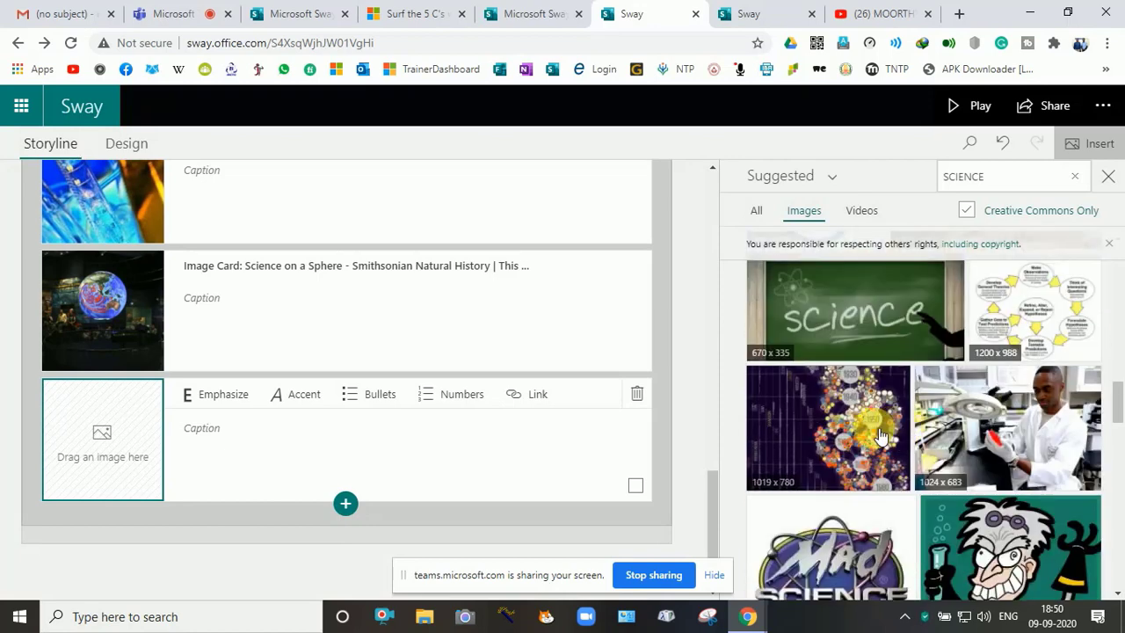
{"action": "left_click_drag", "start_coordinate": [872, 437], "coordinate": [396, 457]}
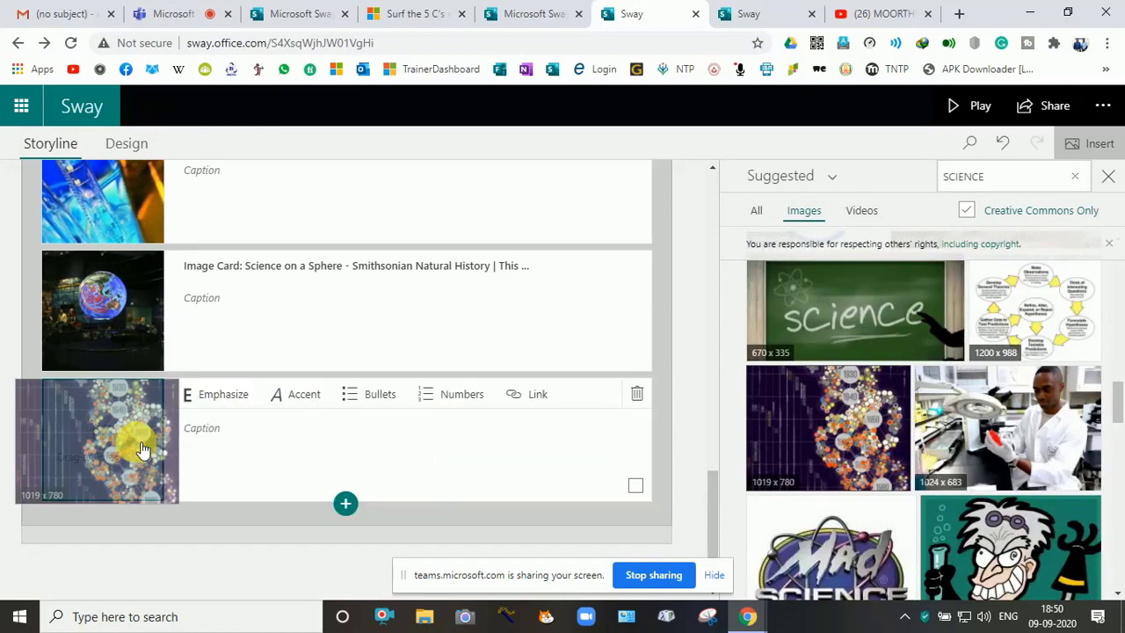
Step: Review the SCIENCE section, checking the text card and the Popular Science image card
{"action": "left_click", "coordinate": [348, 508]}
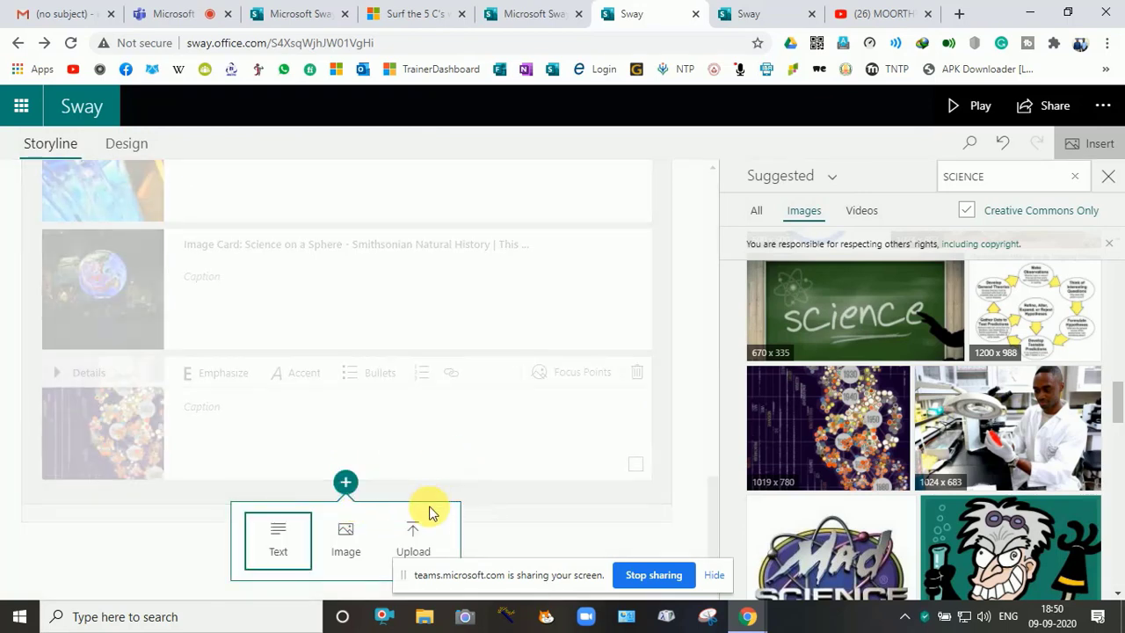
{"action": "left_click", "coordinate": [345, 485]}
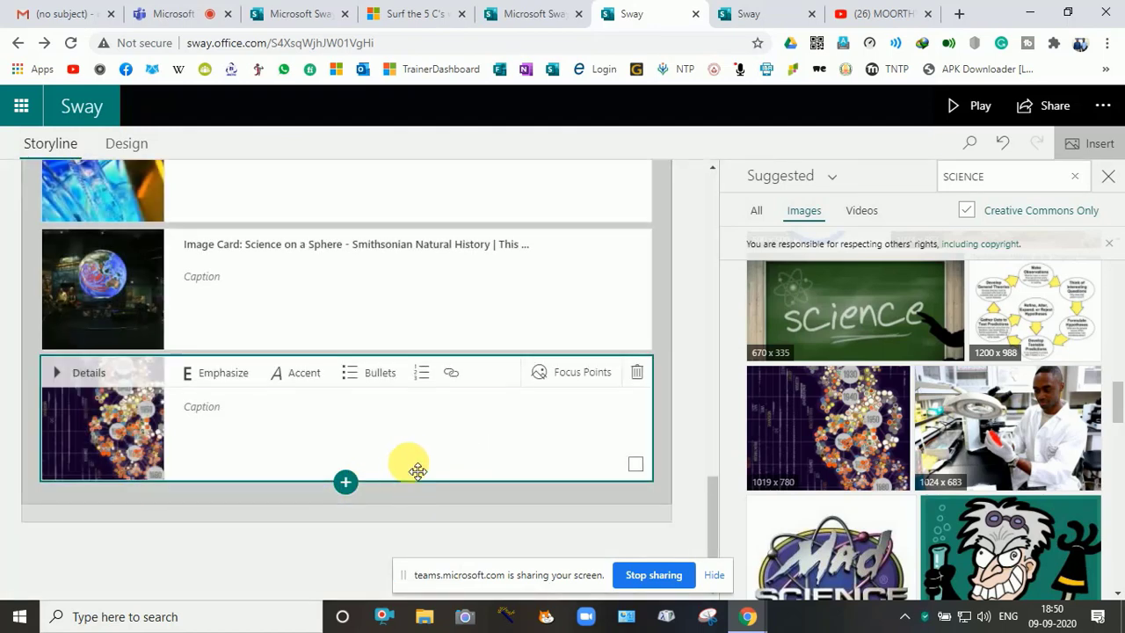
{"action": "scroll", "coordinate": [369, 475], "scroll_direction": "up", "scroll_amount": 10}
{"action": "scroll", "coordinate": [343, 448], "scroll_direction": "up", "scroll_amount": 10}
{"action": "scroll", "coordinate": [344, 448], "scroll_direction": "down", "scroll_amount": 15}
{"action": "scroll", "coordinate": [343, 448], "scroll_direction": "down", "scroll_amount": 3}
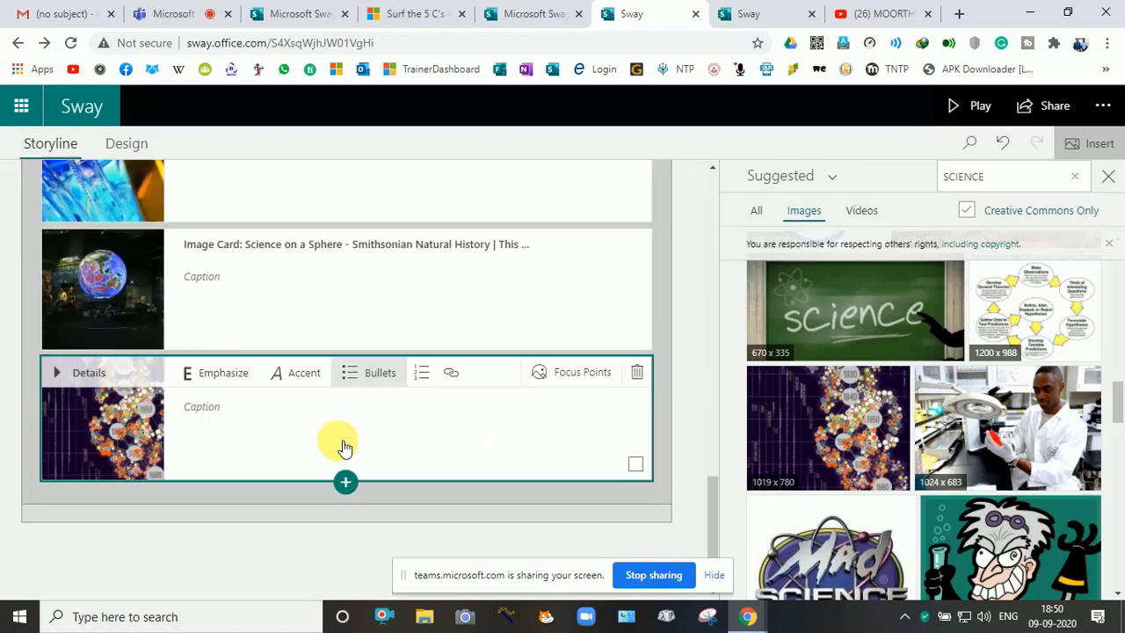
{"action": "left_click", "coordinate": [345, 482]}
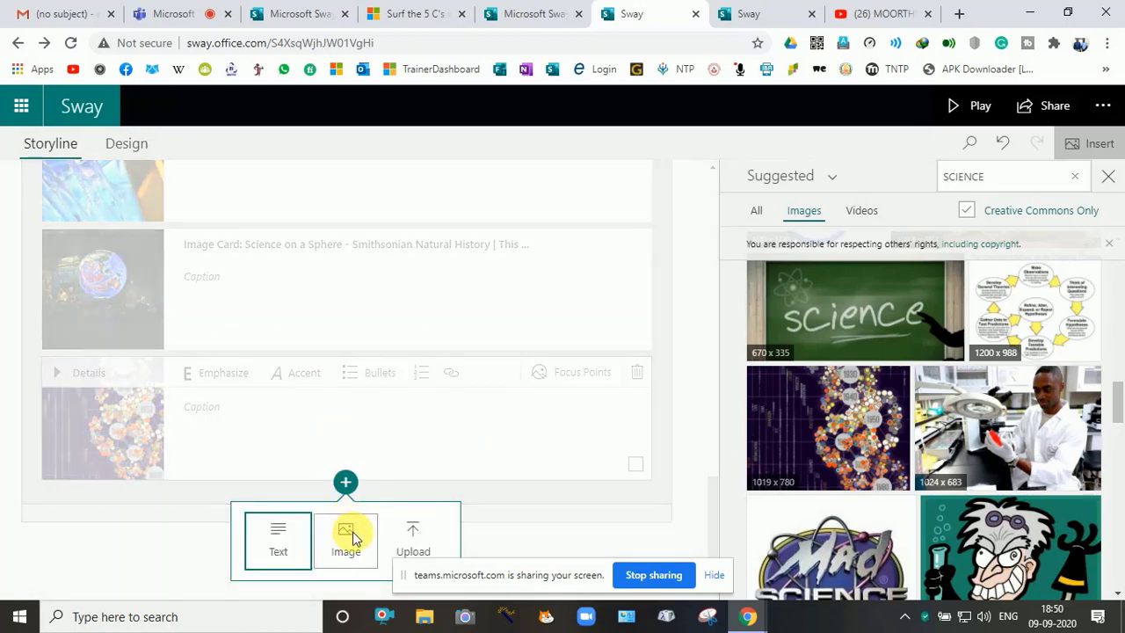
{"action": "left_click", "coordinate": [555, 533]}
{"action": "scroll", "coordinate": [655, 477], "scroll_direction": "up", "scroll_amount": 5}
{"action": "scroll", "coordinate": [654, 477], "scroll_direction": "up", "scroll_amount": 5}
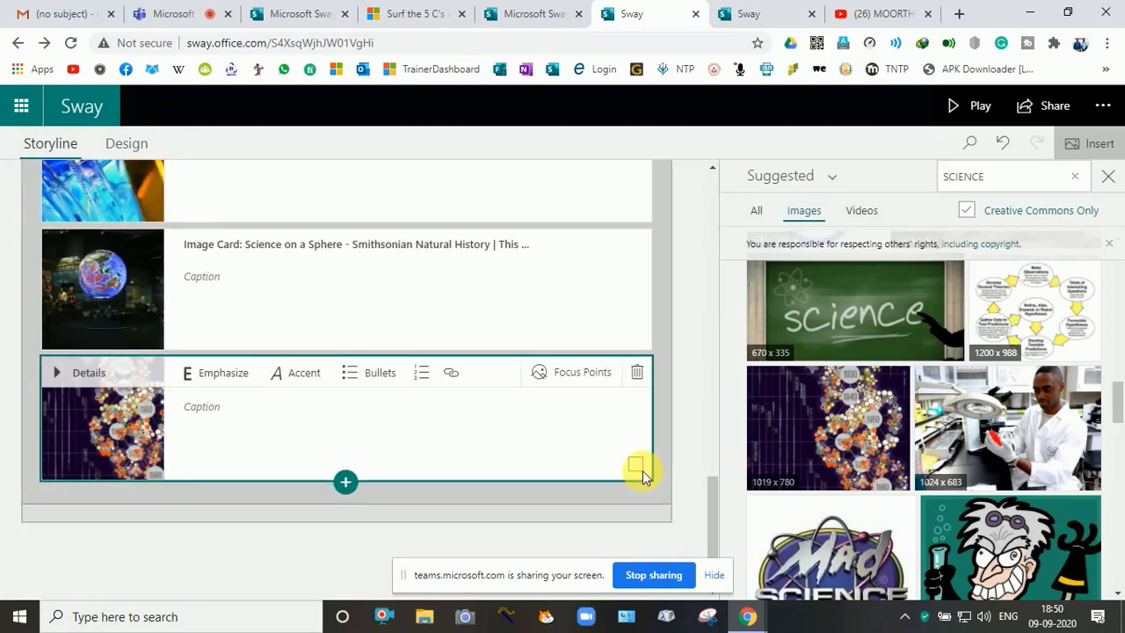
{"action": "scroll", "coordinate": [462, 431], "scroll_direction": "up", "scroll_amount": 5}
{"action": "scroll", "coordinate": [460, 429], "scroll_direction": "up", "scroll_amount": 5}
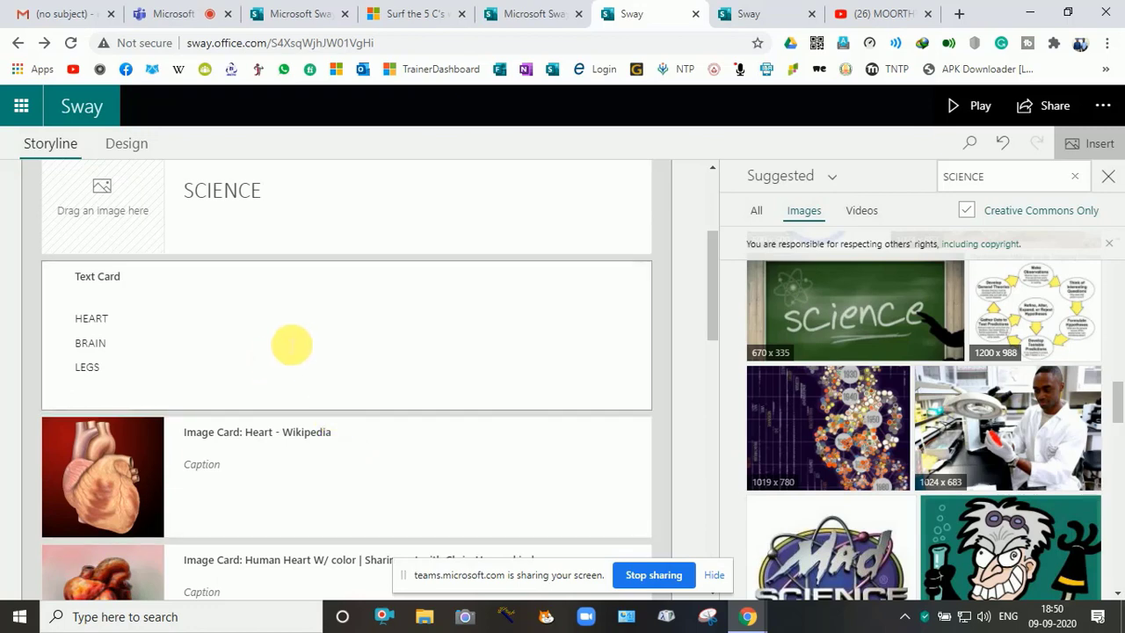
{"action": "left_click", "coordinate": [296, 337]}
{"action": "scroll", "coordinate": [314, 493], "scroll_direction": "down", "scroll_amount": 5}
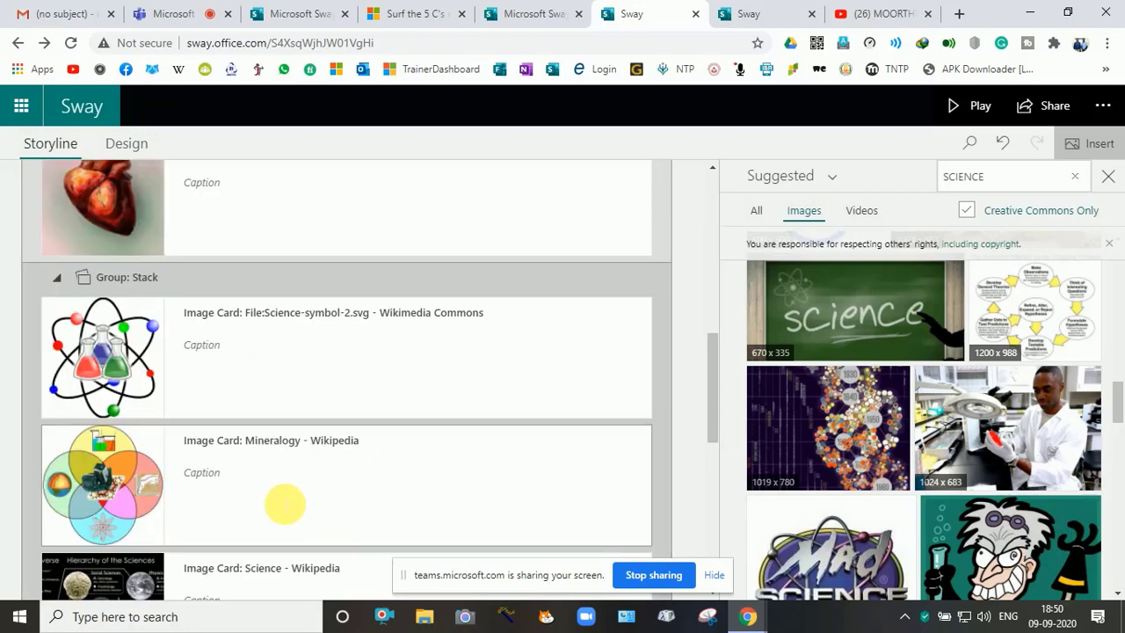
{"action": "scroll", "coordinate": [285, 503], "scroll_direction": "down", "scroll_amount": 3}
{"action": "scroll", "coordinate": [296, 525], "scroll_direction": "down", "scroll_amount": 3}
{"action": "scroll", "coordinate": [331, 510], "scroll_direction": "down", "scroll_amount": 1}
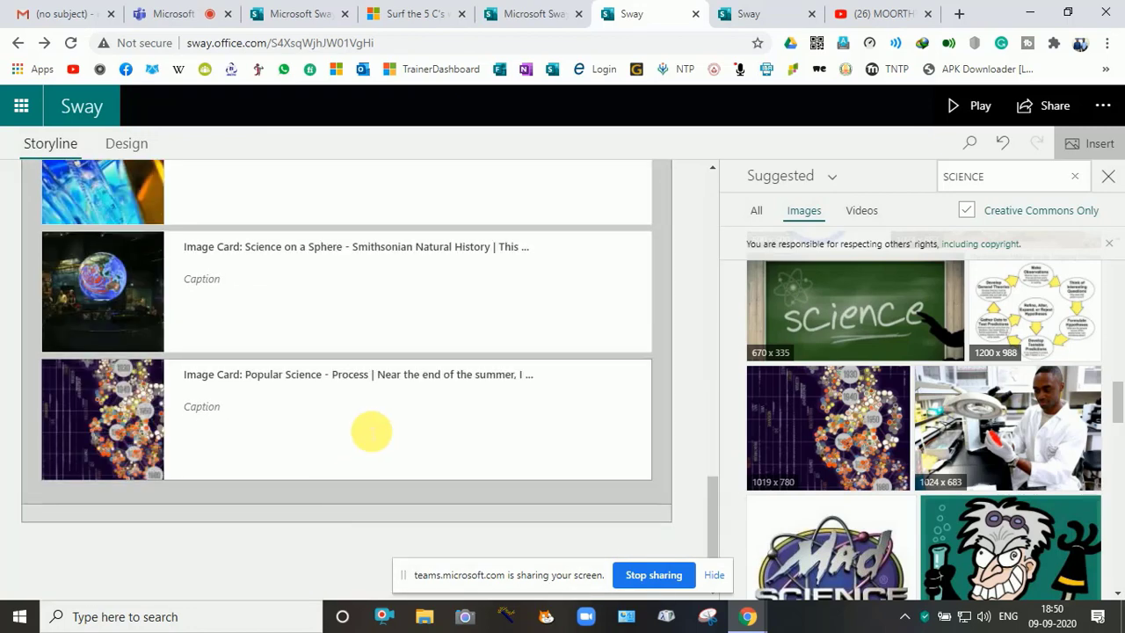
{"action": "left_click", "coordinate": [371, 430]}
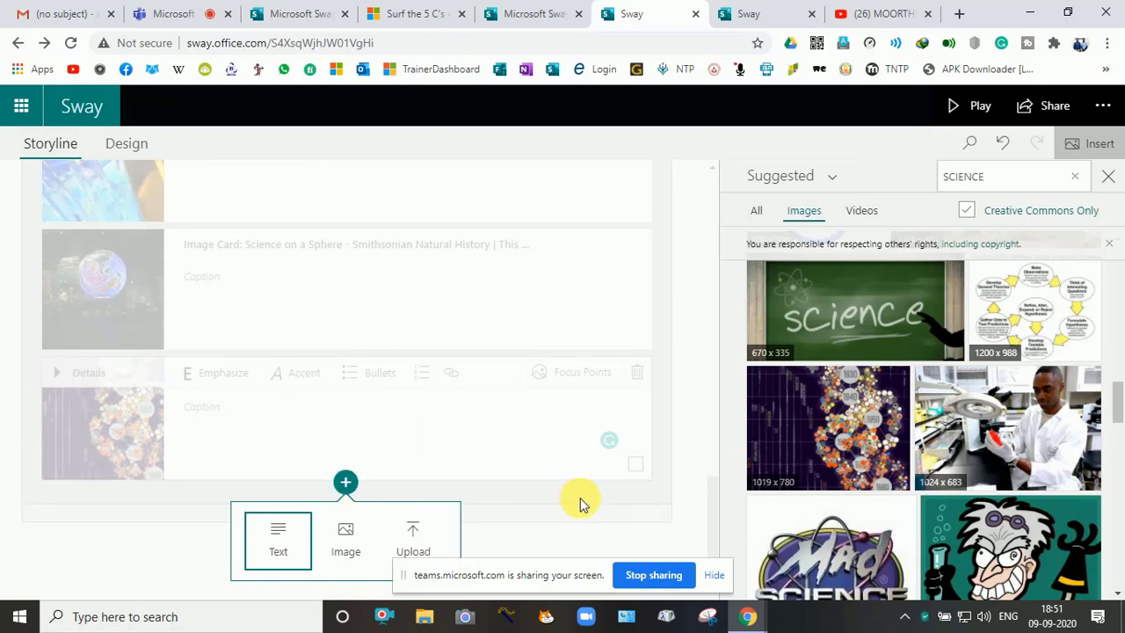
Step: Add a video card for '6 Things Your Body Does That Science Still Can't Explain' below the text list
{"action": "left_click", "coordinate": [554, 503]}
{"action": "scroll", "coordinate": [367, 357], "scroll_direction": "up", "scroll_amount": 5}
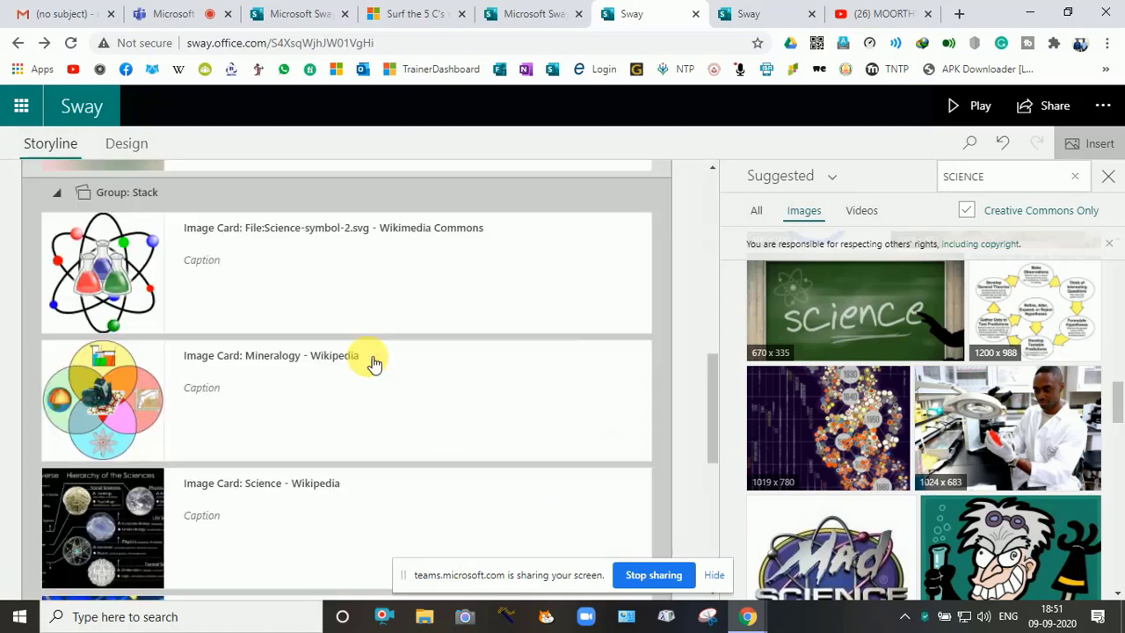
{"action": "scroll", "coordinate": [369, 354], "scroll_direction": "up", "scroll_amount": 5}
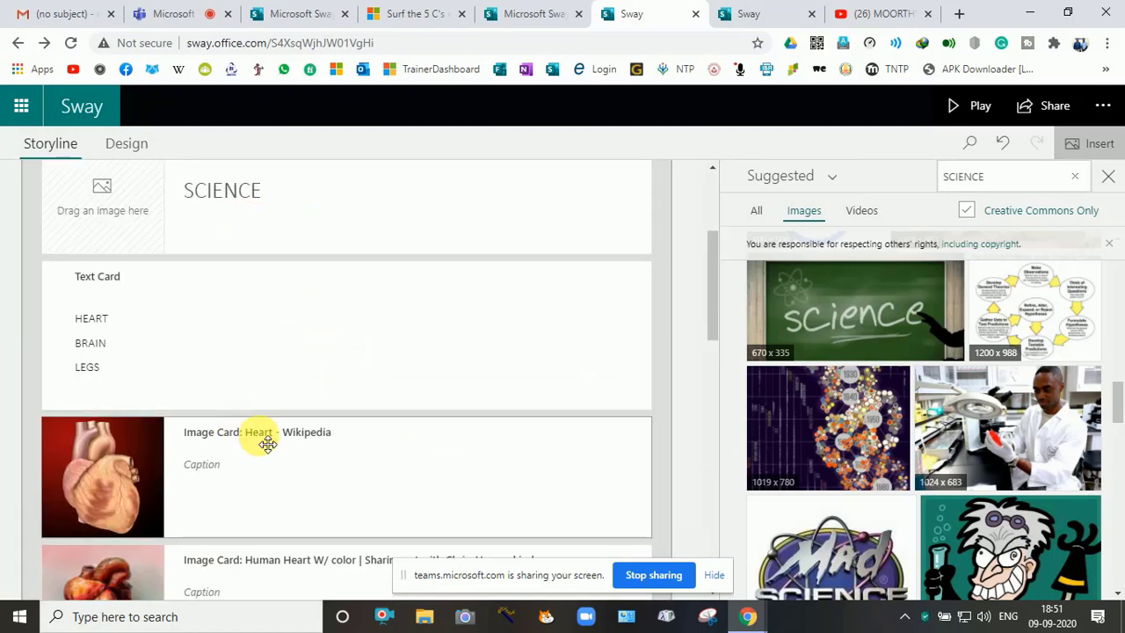
{"action": "scroll", "coordinate": [296, 451], "scroll_direction": "down", "scroll_amount": 3}
{"action": "scroll", "coordinate": [302, 280], "scroll_direction": "up", "scroll_amount": 4}
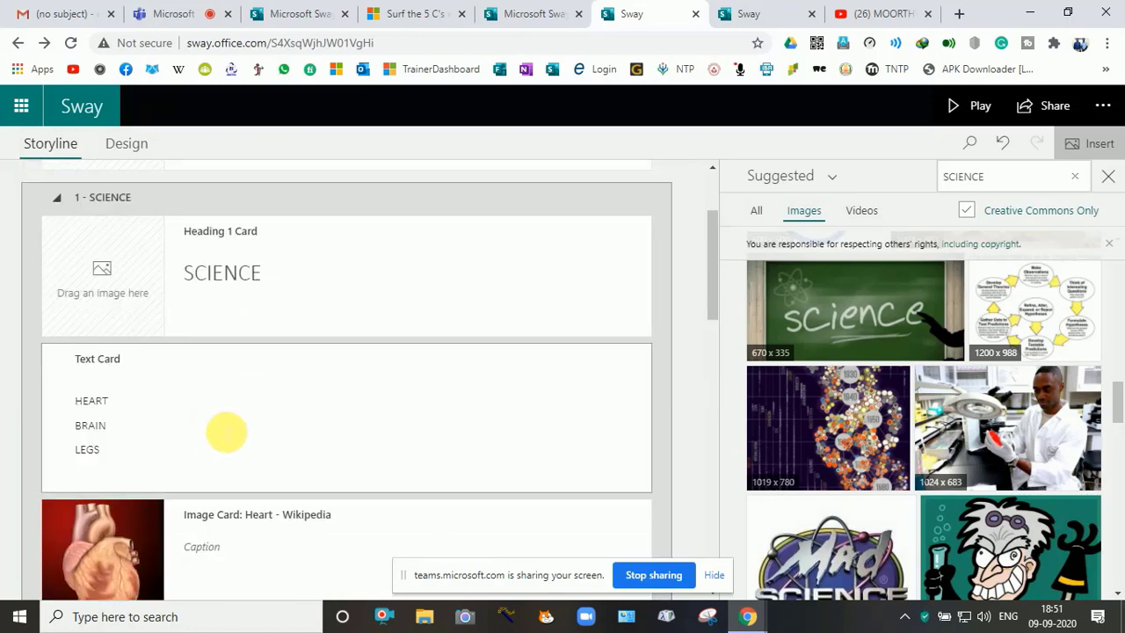
{"action": "left_click", "coordinate": [299, 432]}
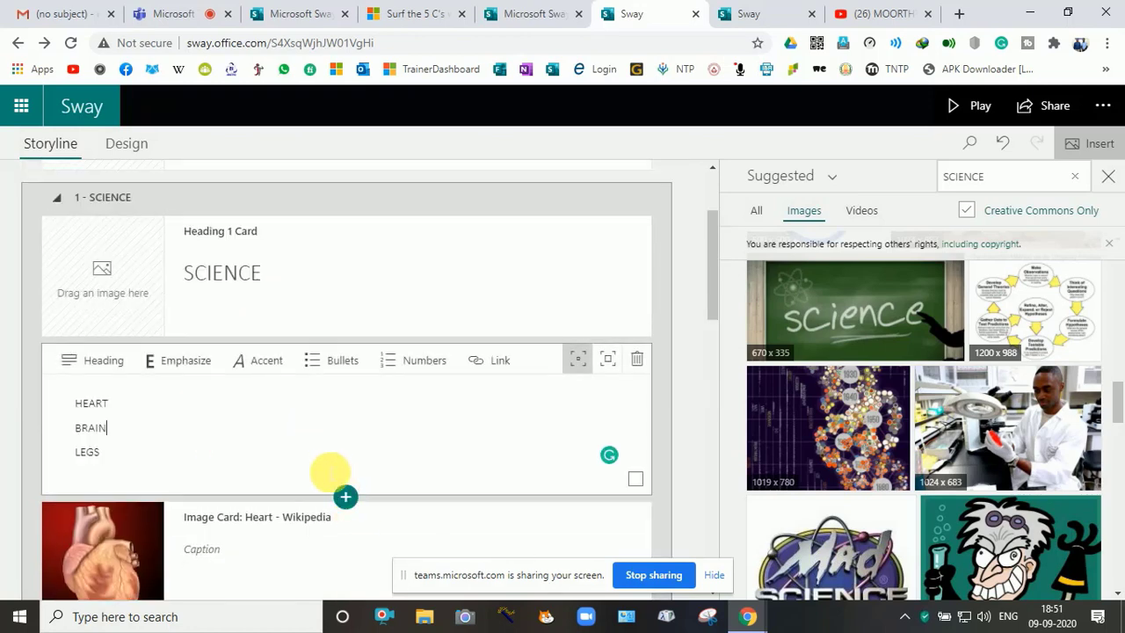
{"action": "left_click", "coordinate": [188, 427]}
{"action": "left_click", "coordinate": [347, 499]}
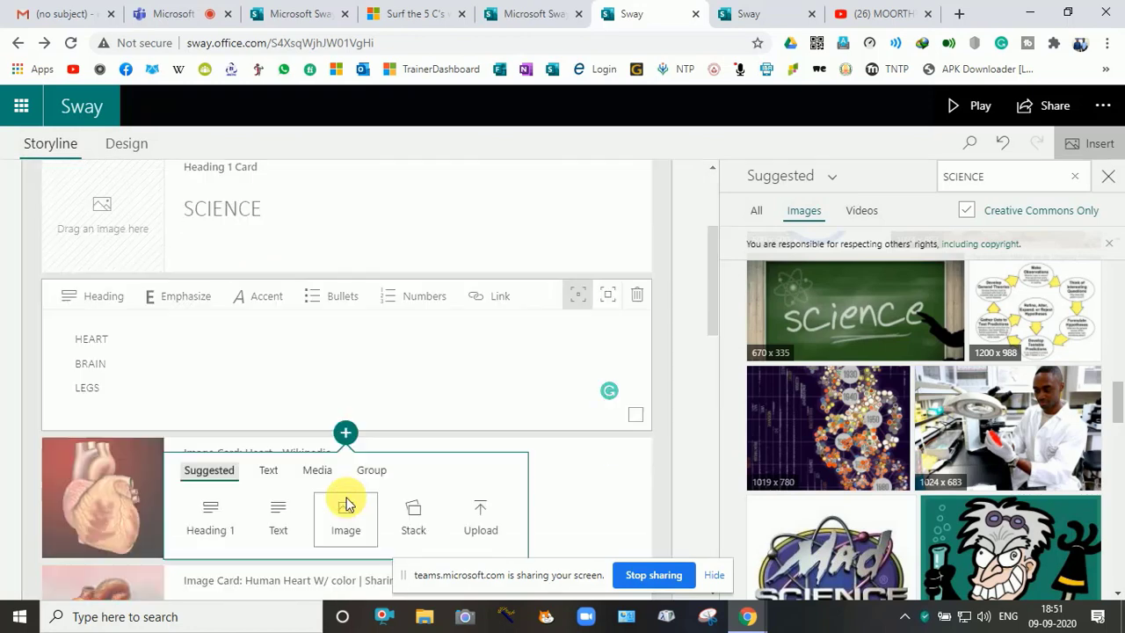
{"action": "left_click", "coordinate": [277, 472]}
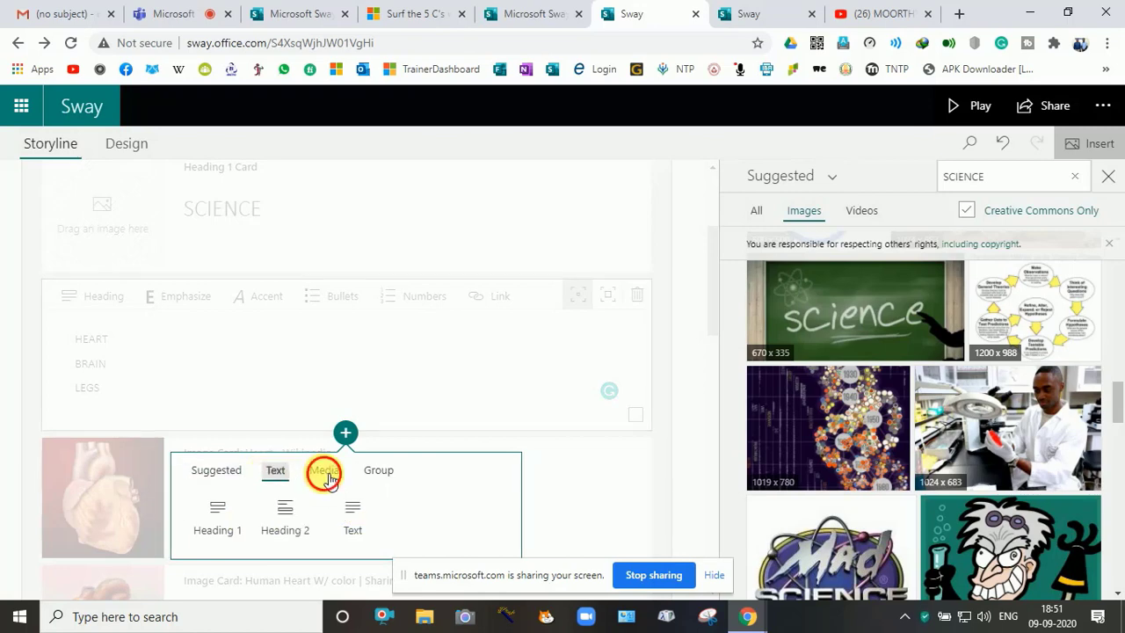
{"action": "left_click", "coordinate": [328, 477]}
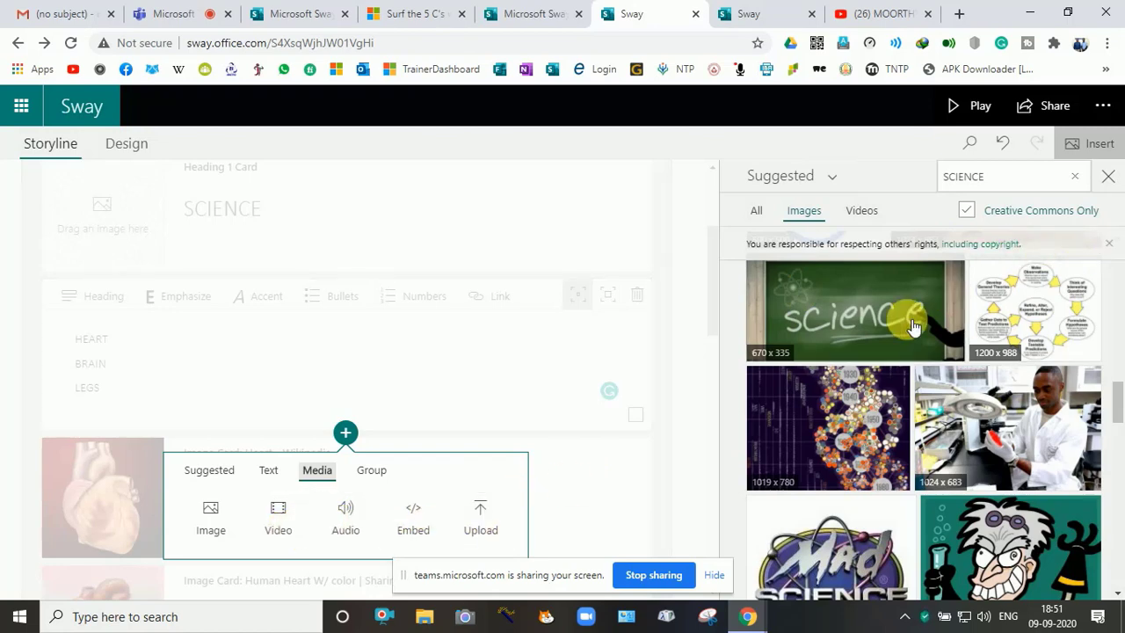
{"action": "left_click", "coordinate": [278, 532]}
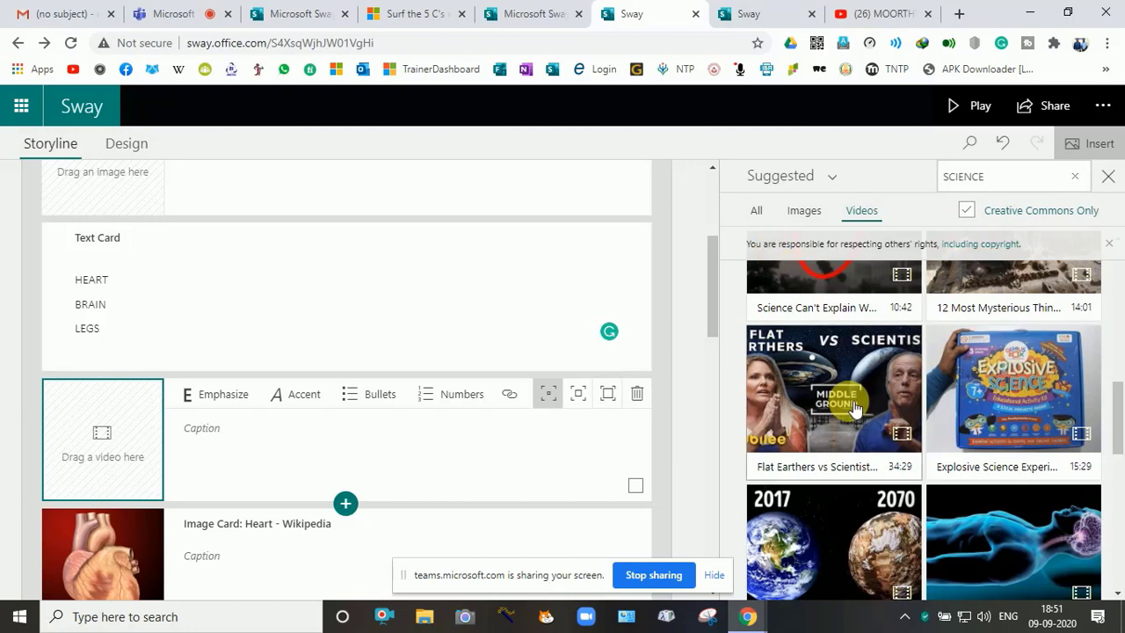
{"action": "left_click_drag", "start_coordinate": [984, 534], "coordinate": [115, 442]}
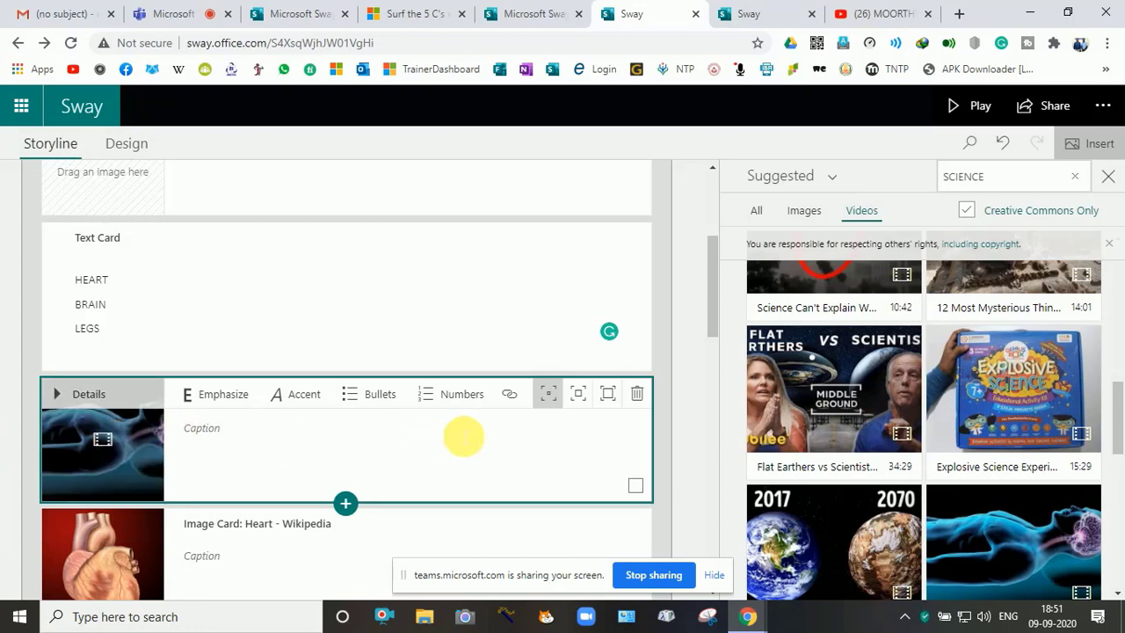
Step: Insert a second, empty video card below that video
{"action": "left_click", "coordinate": [346, 504]}
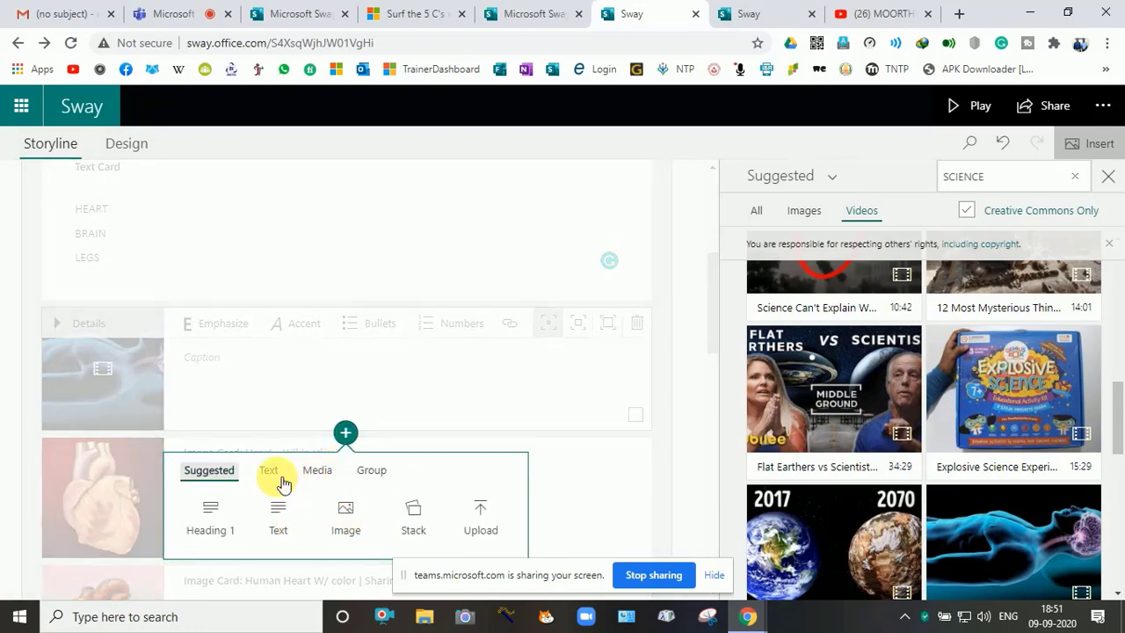
{"action": "left_click", "coordinate": [318, 474]}
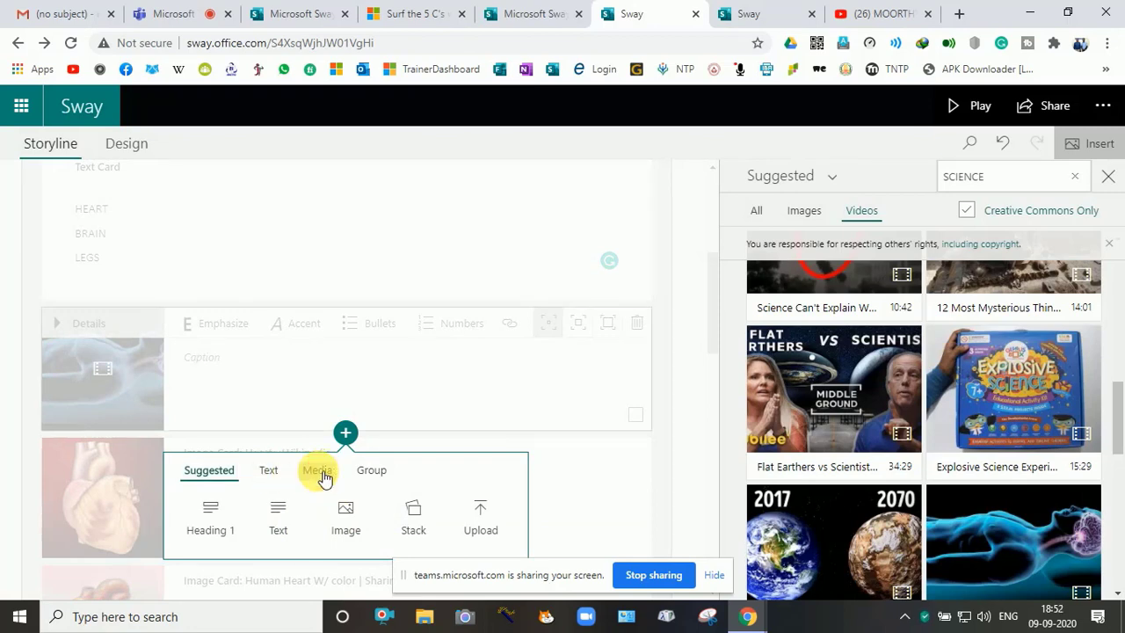
{"action": "left_click", "coordinate": [278, 514]}
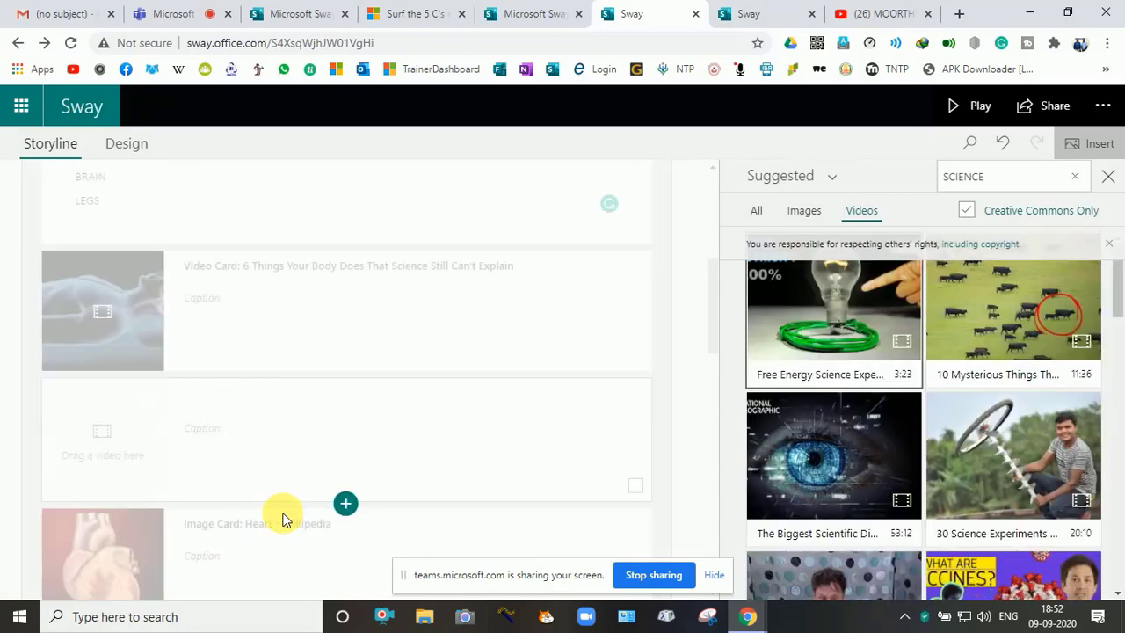
{"action": "left_click", "coordinate": [791, 177]}
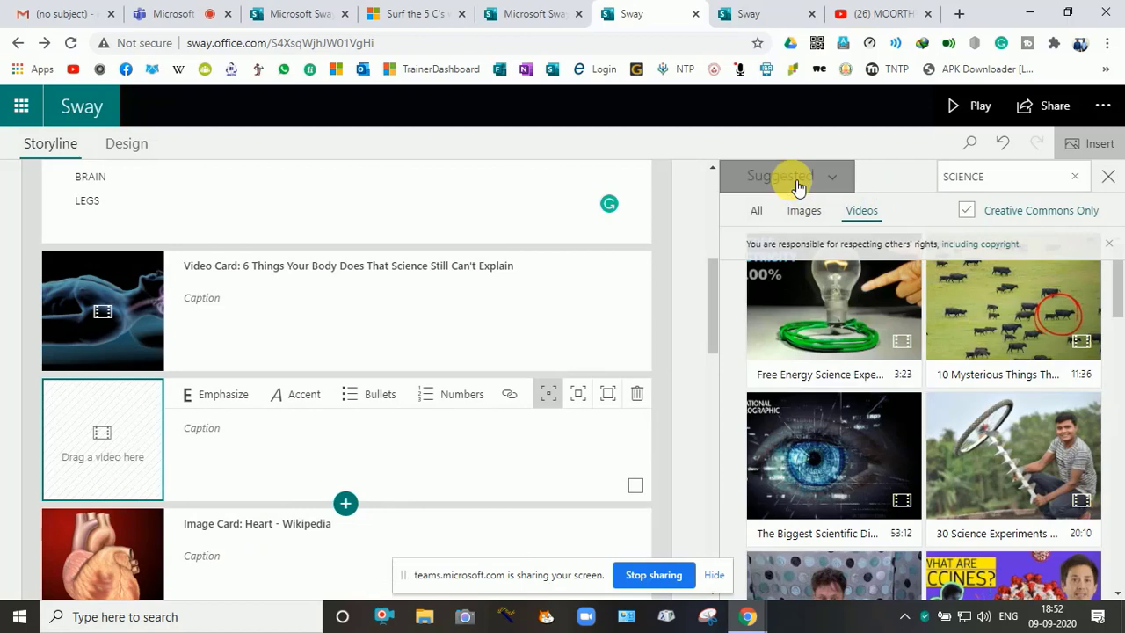
Step: Fill the empty video card with the Free Energy Science Experiment video
{"action": "left_click", "coordinate": [781, 430]}
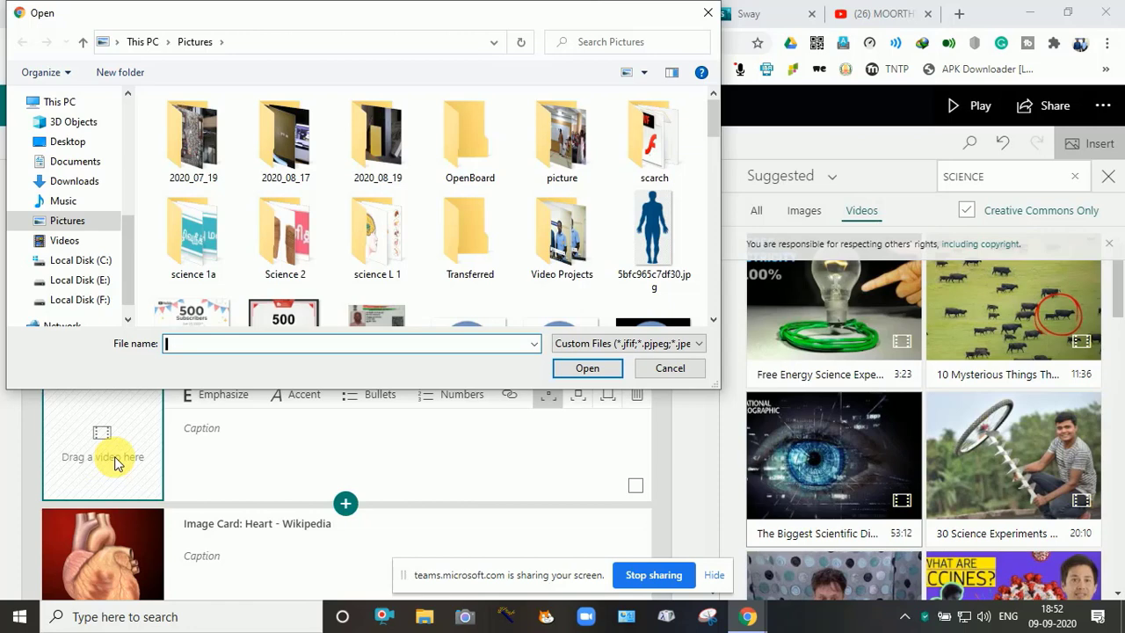
{"action": "left_click", "coordinate": [688, 376]}
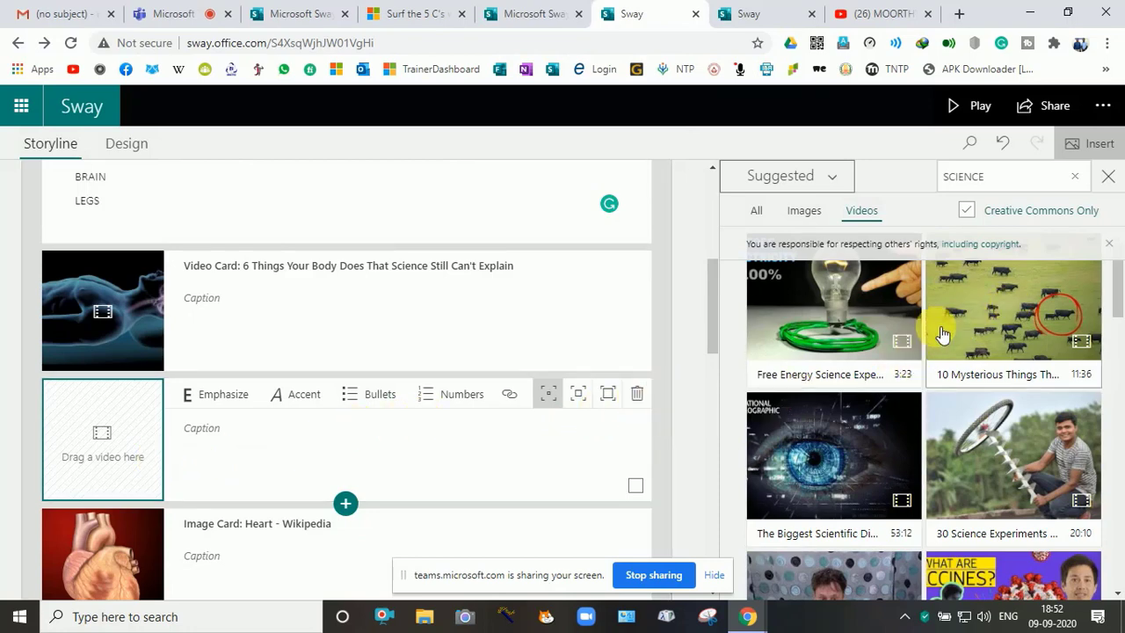
{"action": "left_click_drag", "start_coordinate": [861, 325], "coordinate": [130, 461]}
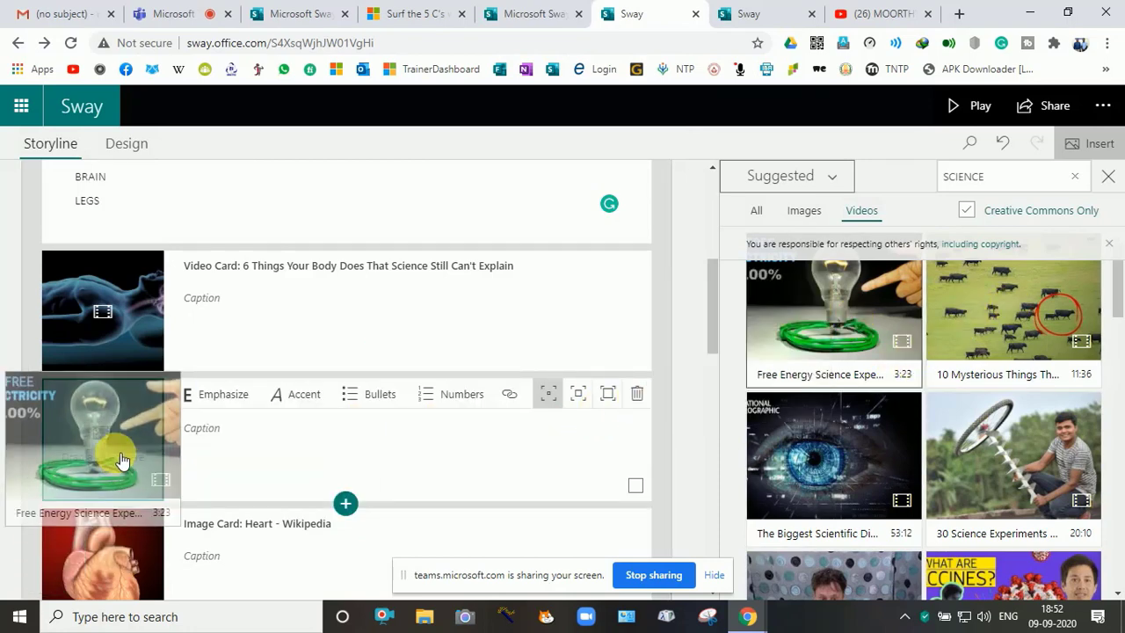
Step: Add an empty Embed card below it and bring up the YouTube channel
{"action": "left_click", "coordinate": [346, 502]}
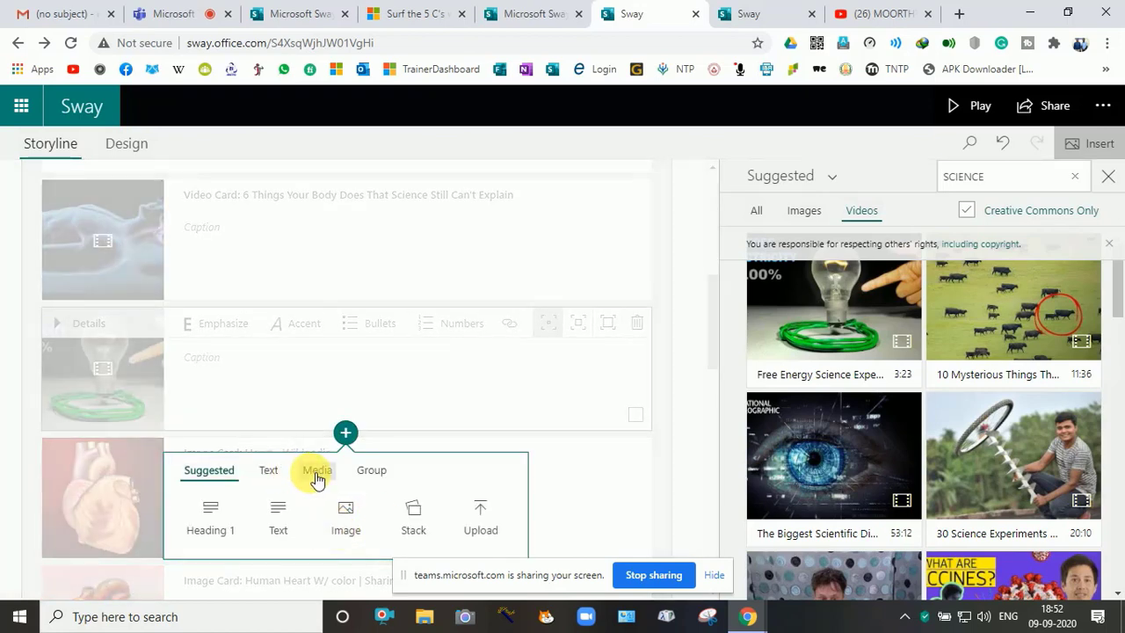
{"action": "left_click", "coordinate": [317, 472]}
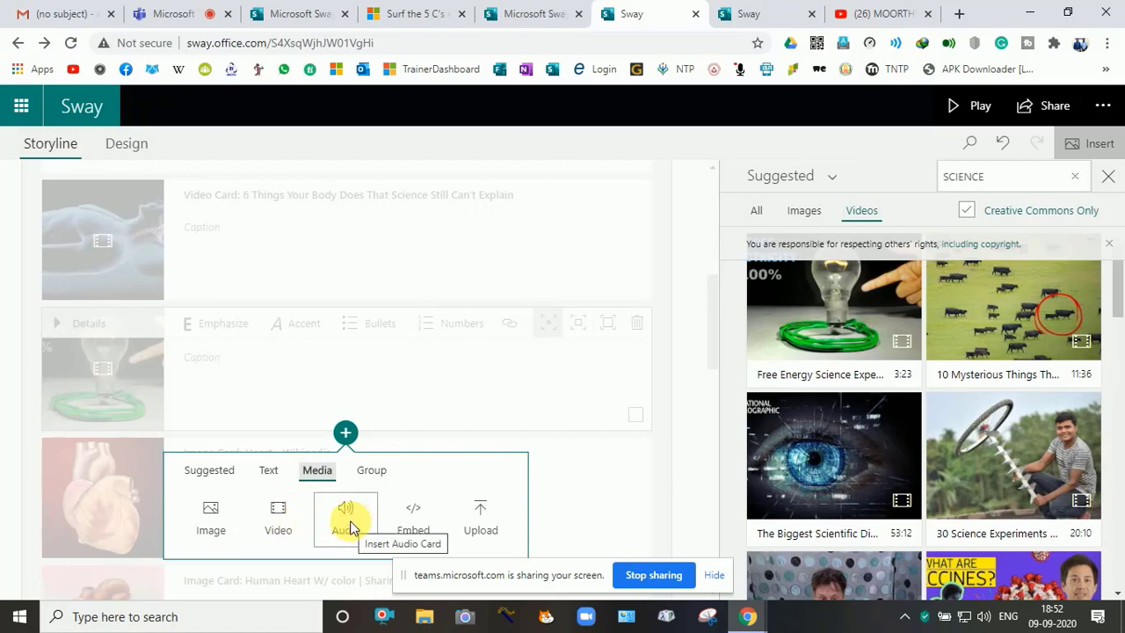
{"action": "left_click", "coordinate": [411, 520]}
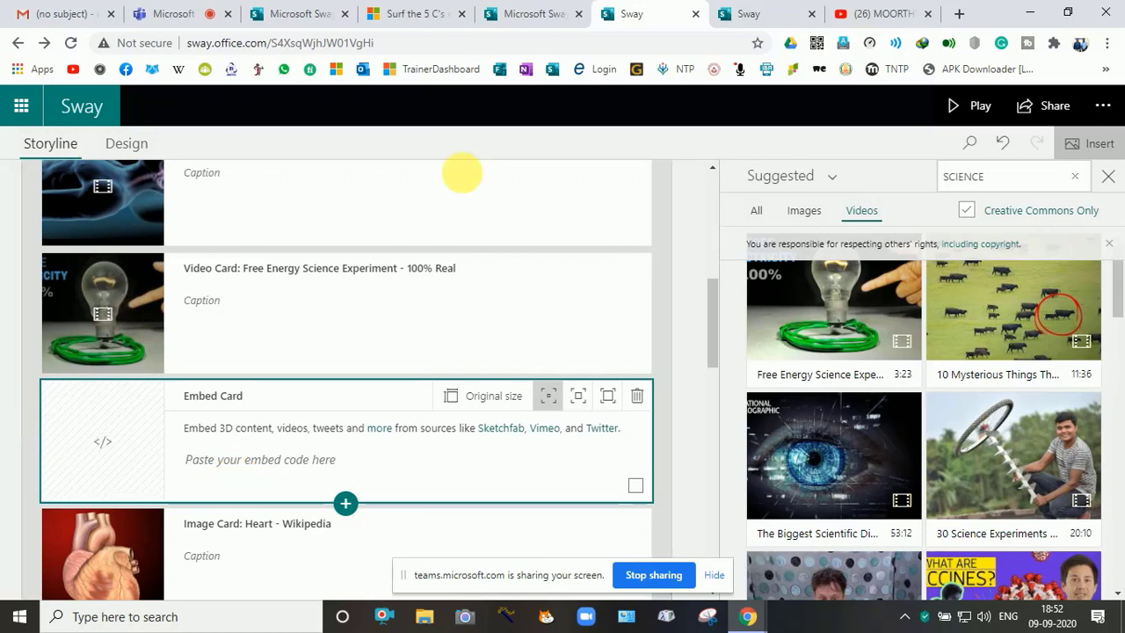
{"action": "left_click", "coordinate": [886, 20]}
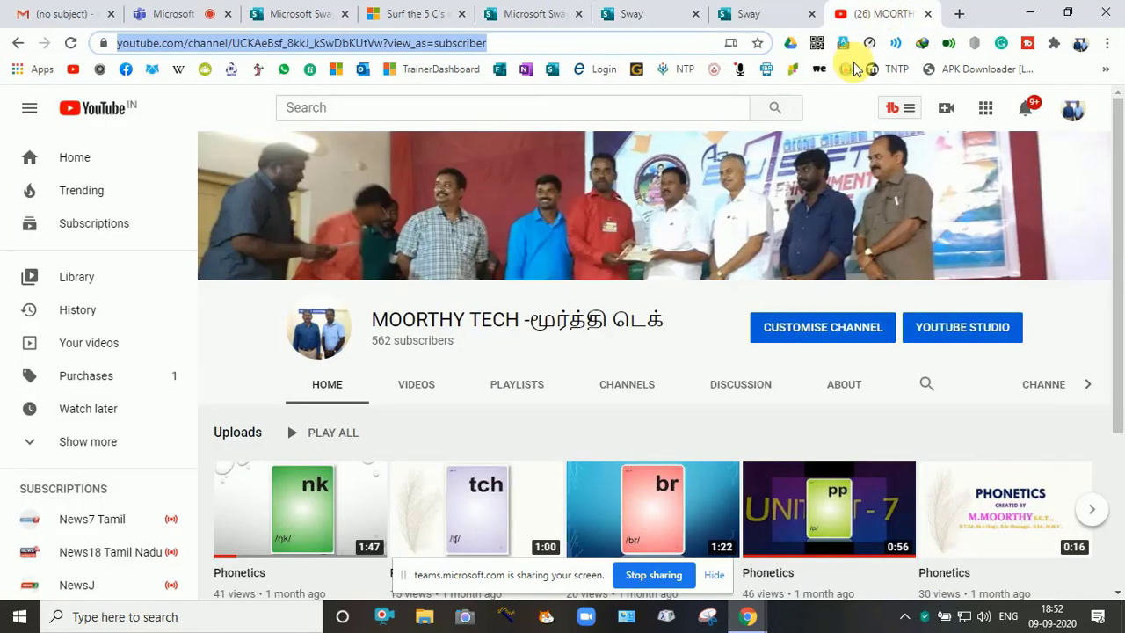
Step: Find MICROSOFT SWAY TUTORIAL IN TAMIL in the channel's Videos list and play it
{"action": "scroll", "coordinate": [791, 369], "scroll_direction": "down", "scroll_amount": 3}
{"action": "left_click", "coordinate": [1094, 275]}
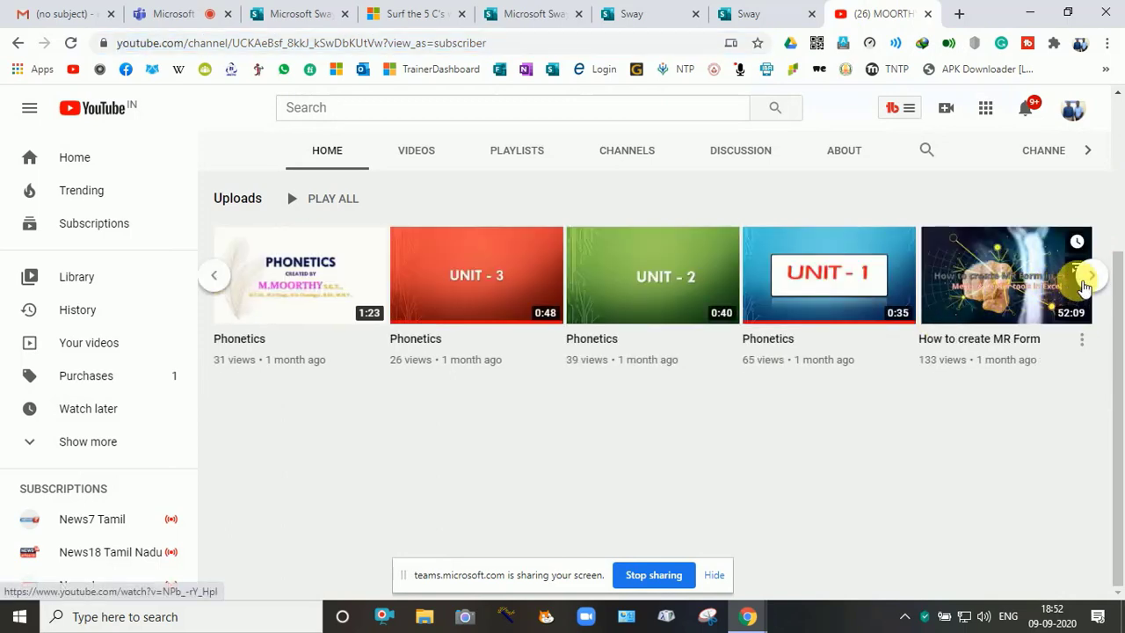
{"action": "left_click", "coordinate": [408, 149]}
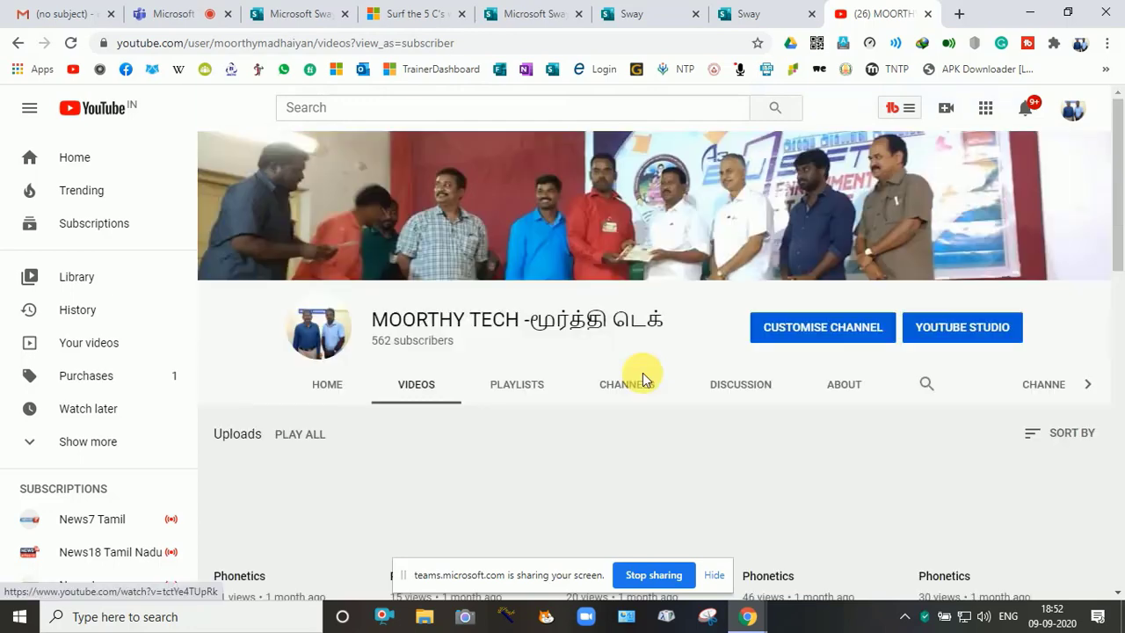
{"action": "scroll", "coordinate": [551, 384], "scroll_direction": "down", "scroll_amount": 5}
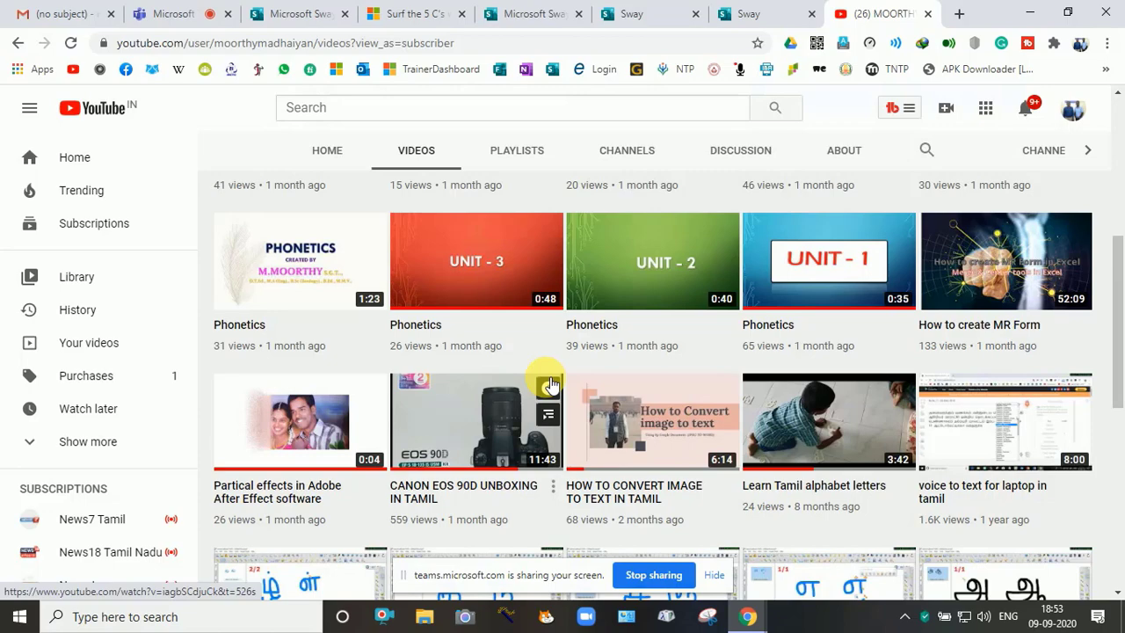
{"action": "scroll", "coordinate": [548, 396], "scroll_direction": "down", "scroll_amount": 10}
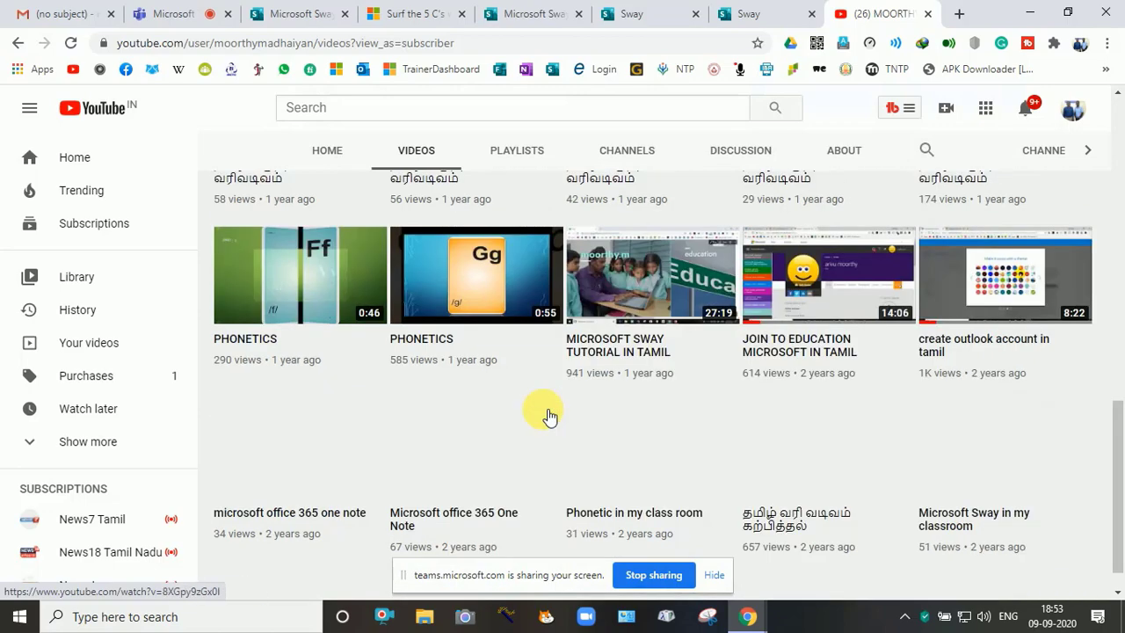
{"action": "left_click", "coordinate": [441, 347]}
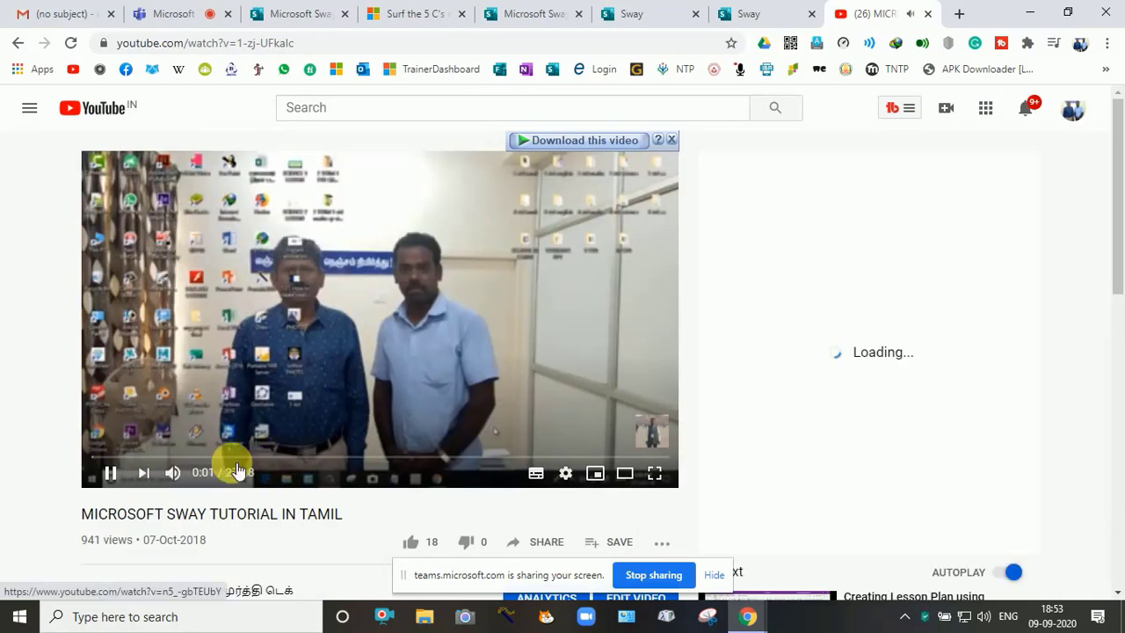
{"action": "scroll", "coordinate": [418, 420], "scroll_direction": "down", "scroll_amount": 3}
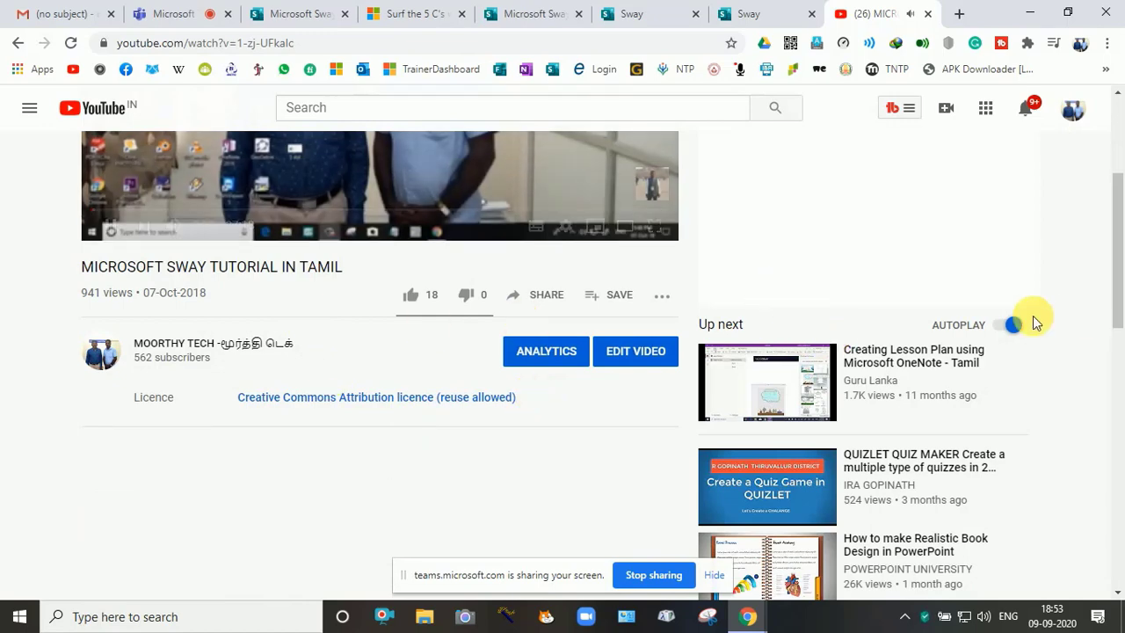
{"action": "scroll", "coordinate": [852, 324], "scroll_direction": "up", "scroll_amount": 3}
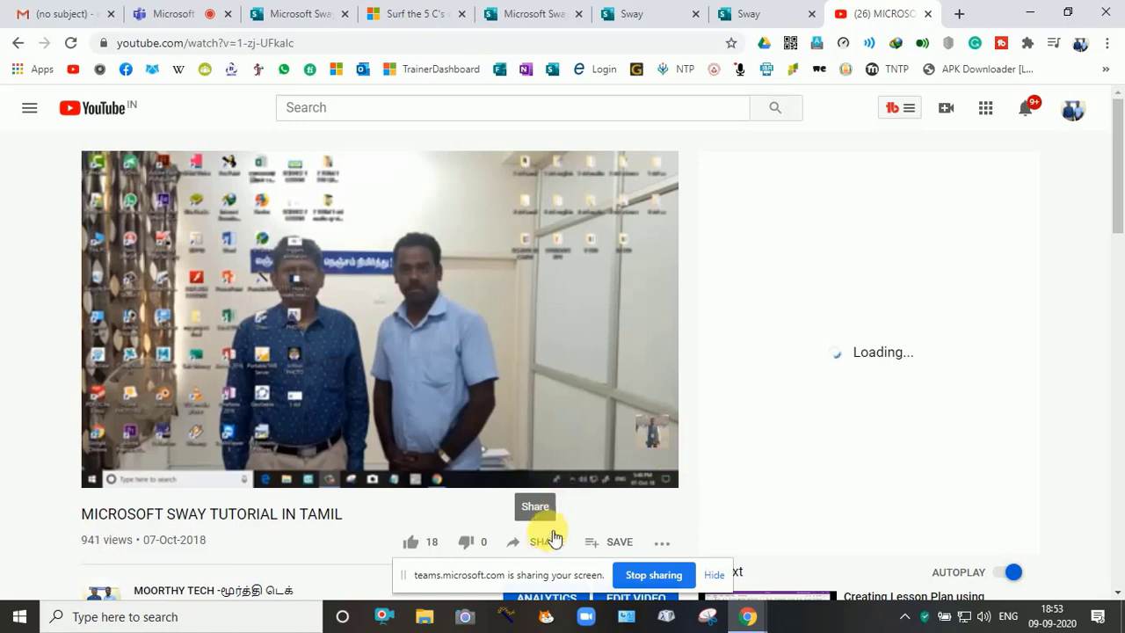
Step: Copy the video's iframe embed code from its Share options and return to Sway
{"action": "scroll", "coordinate": [549, 545], "scroll_direction": "down", "scroll_amount": 1}
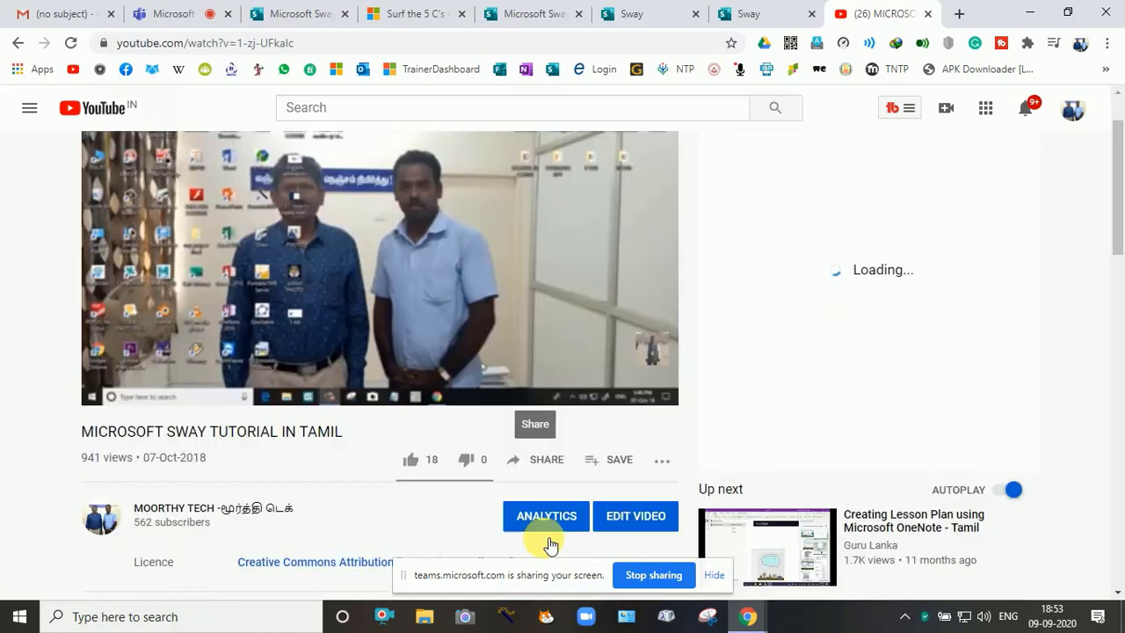
{"action": "left_click", "coordinate": [547, 460]}
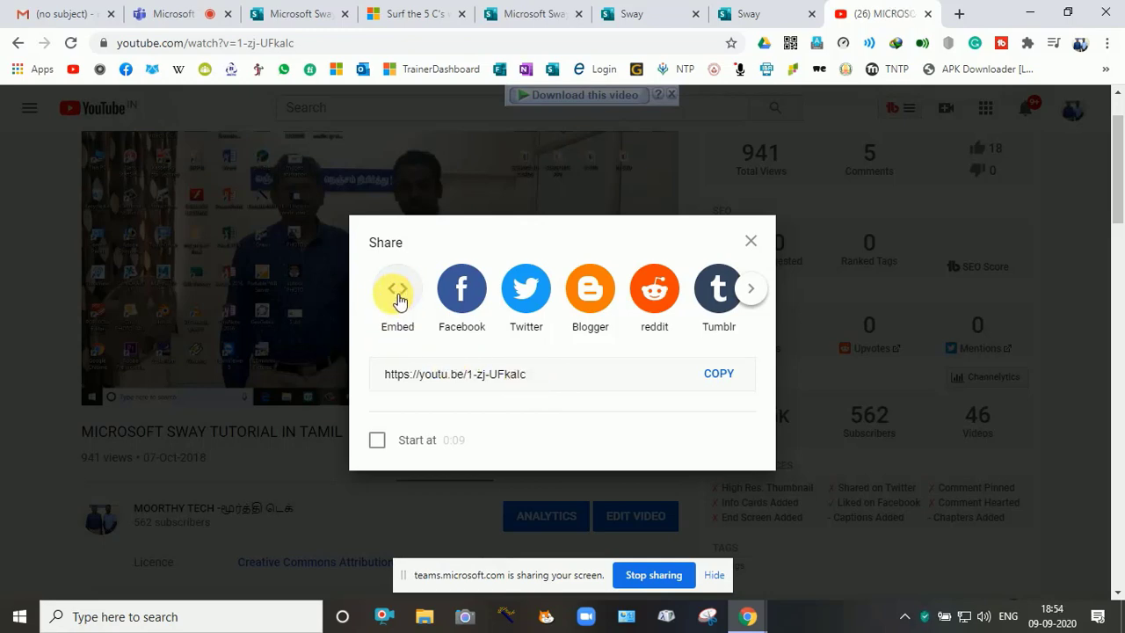
{"action": "left_click", "coordinate": [400, 301]}
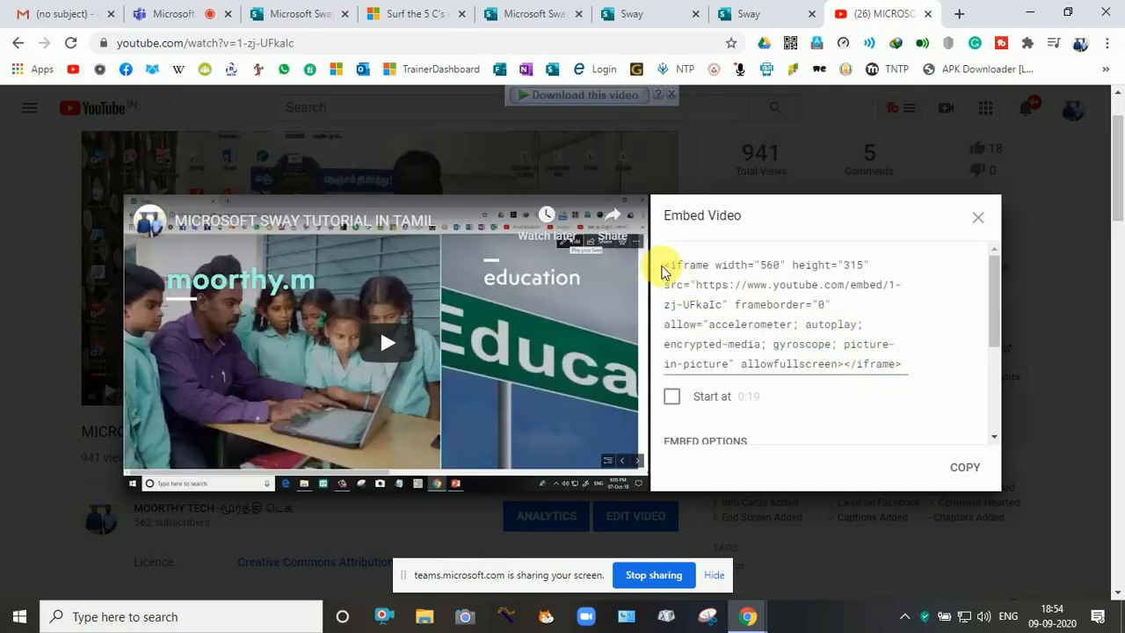
{"action": "mouse_move", "coordinate": [666, 266]}
{"action": "left_mouse_down"}
{"action": "mouse_move", "coordinate": [914, 369]}
{"action": "mouse_move", "coordinate": [953, 356]}
{"action": "left_mouse_up"}
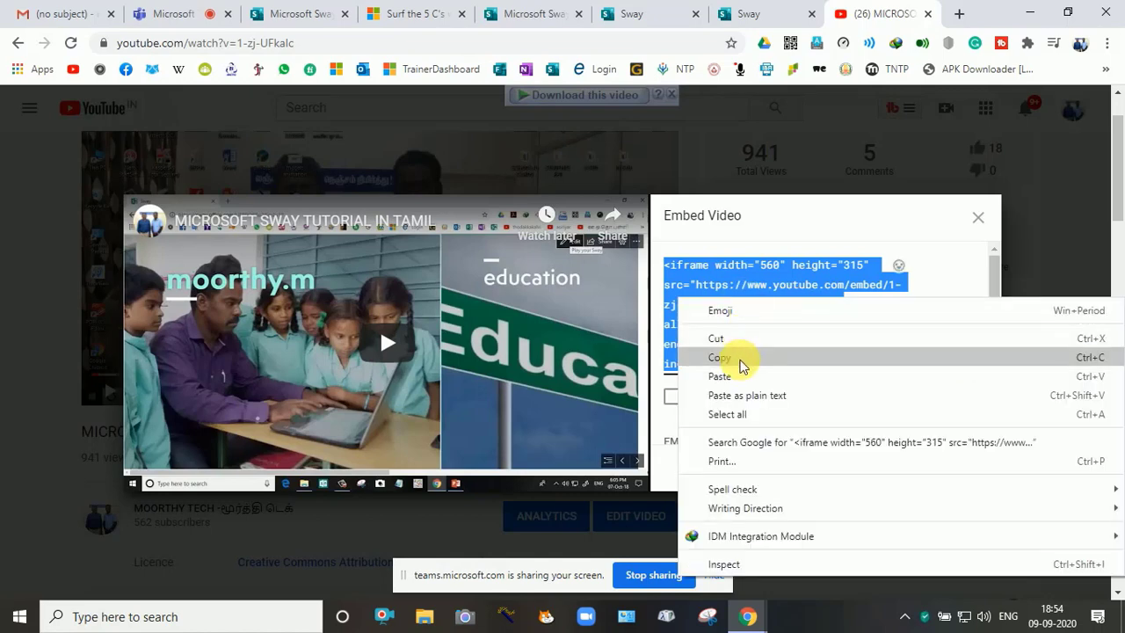
{"action": "left_click", "coordinate": [740, 359]}
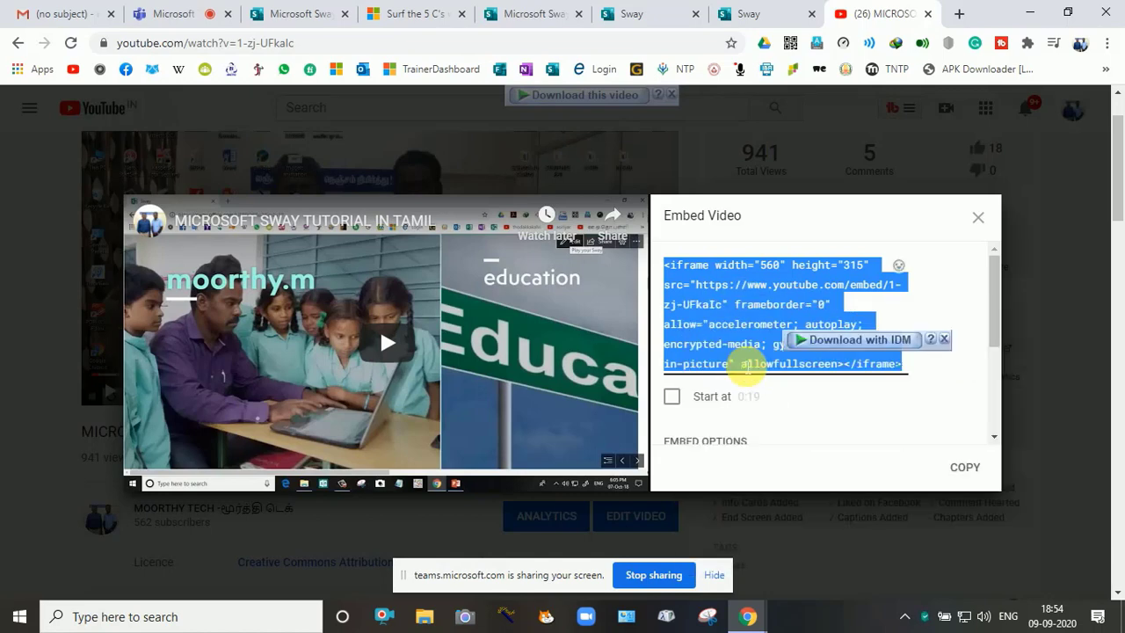
{"action": "left_click", "coordinate": [626, 14]}
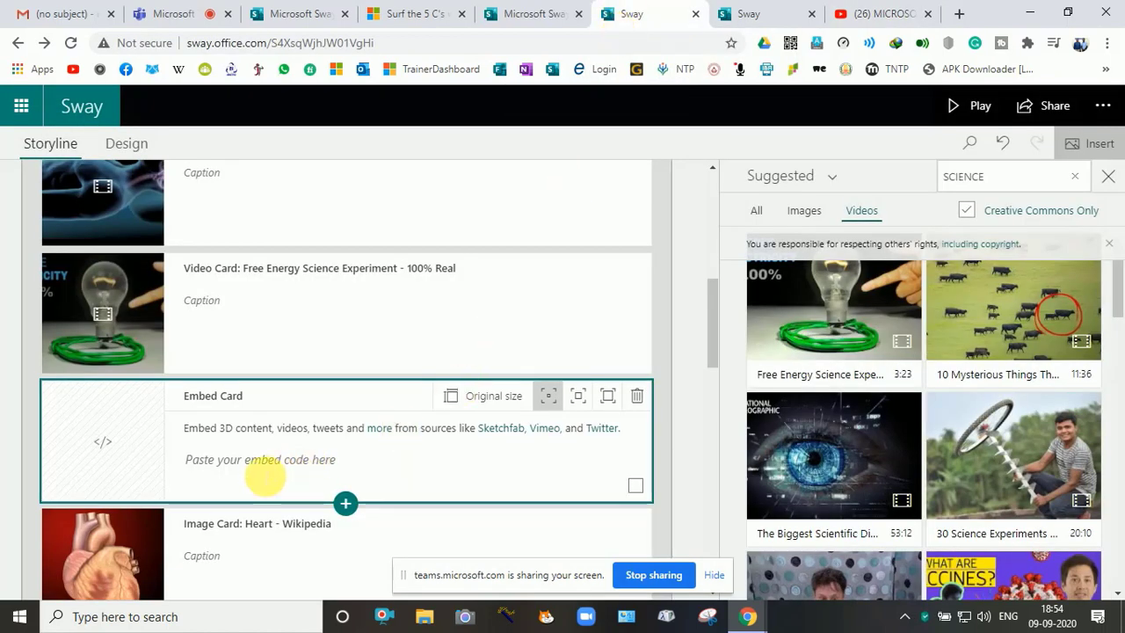
Step: Paste the YouTube embed code into the empty embed card, then click outside so it converts
{"action": "left_click", "coordinate": [225, 472]}
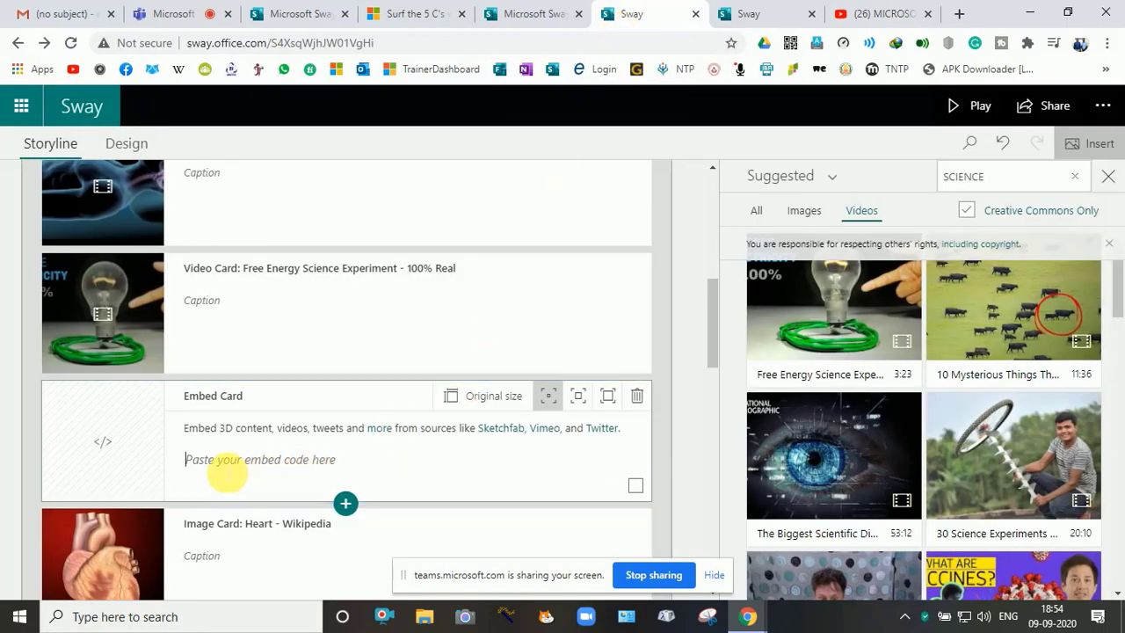
{"action": "right_click", "coordinate": [222, 471]}
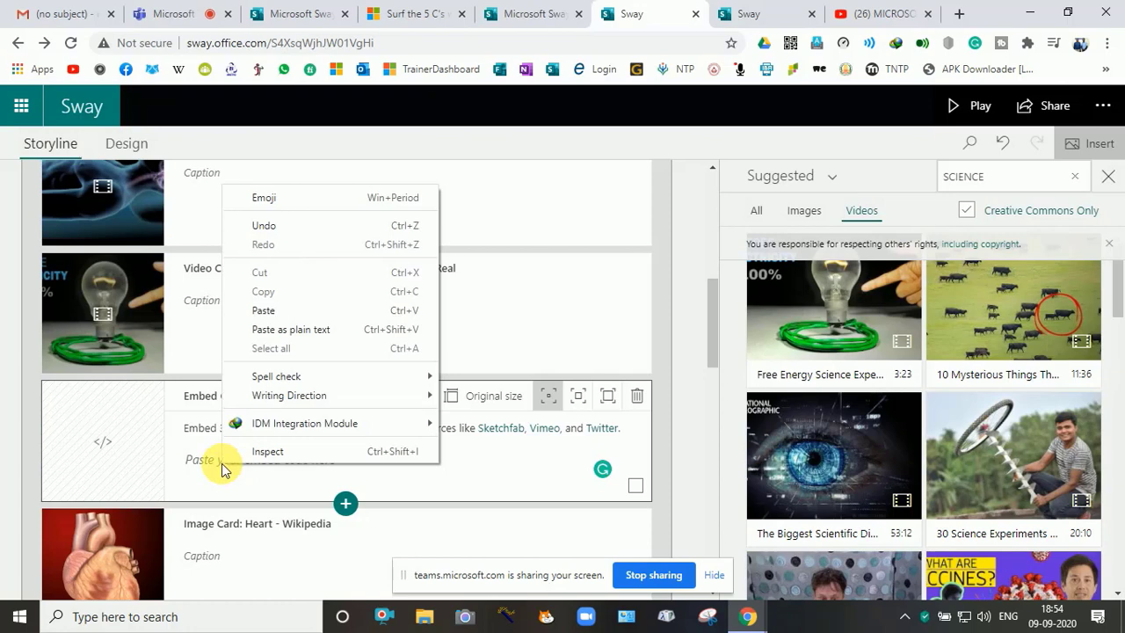
{"action": "left_click", "coordinate": [286, 313]}
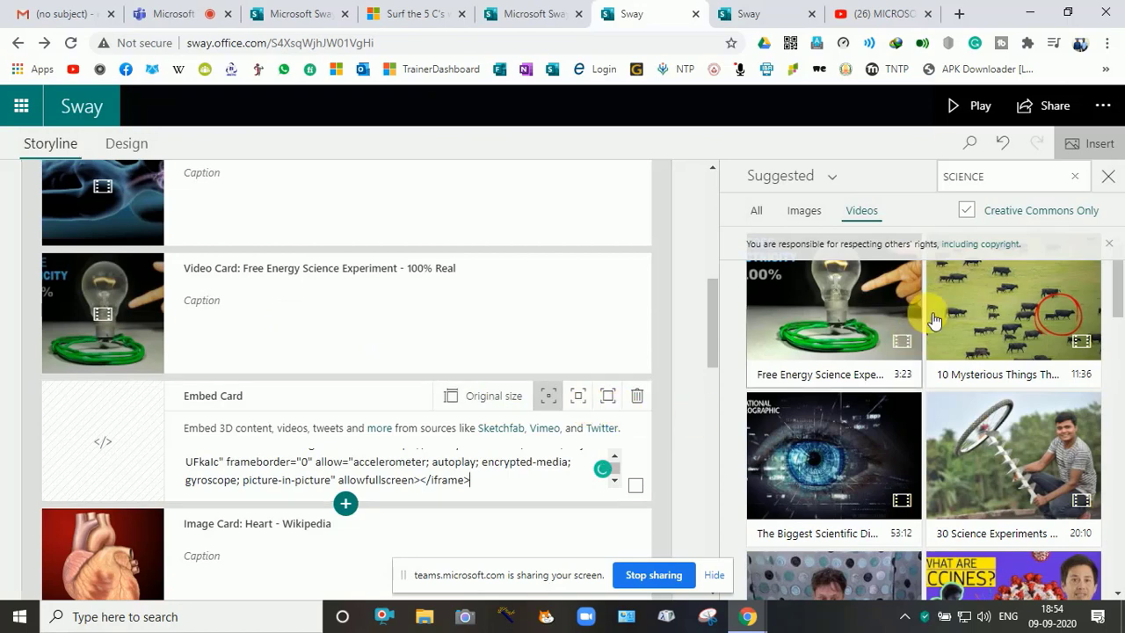
{"action": "left_click", "coordinate": [975, 114]}
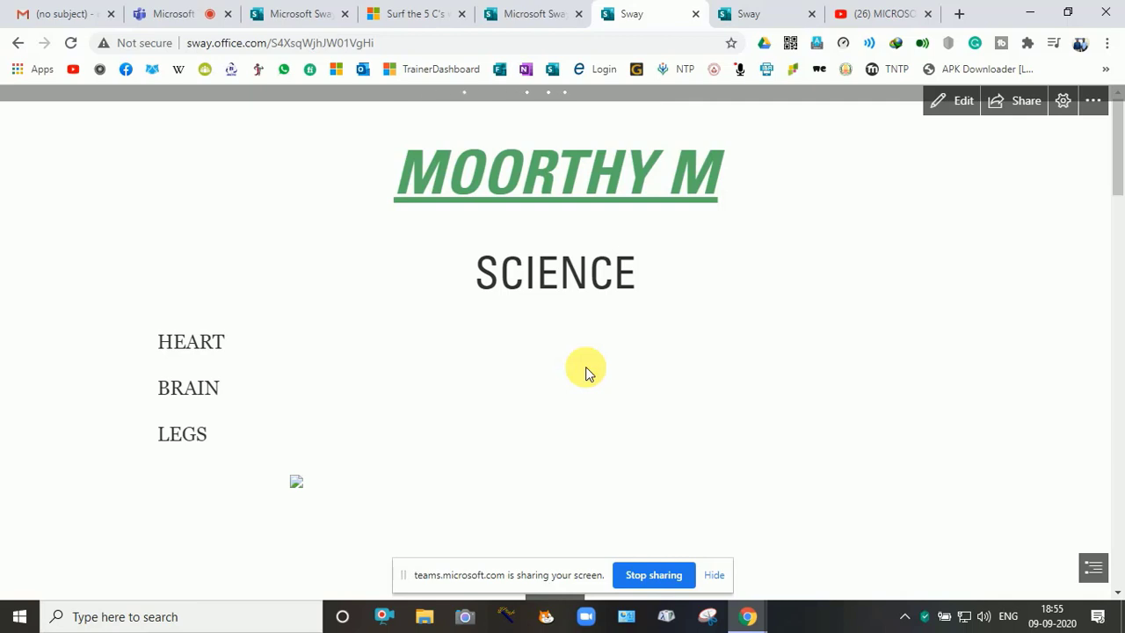
Step: Look over the storyline in the other Sway tab
{"action": "left_click", "coordinate": [754, 13]}
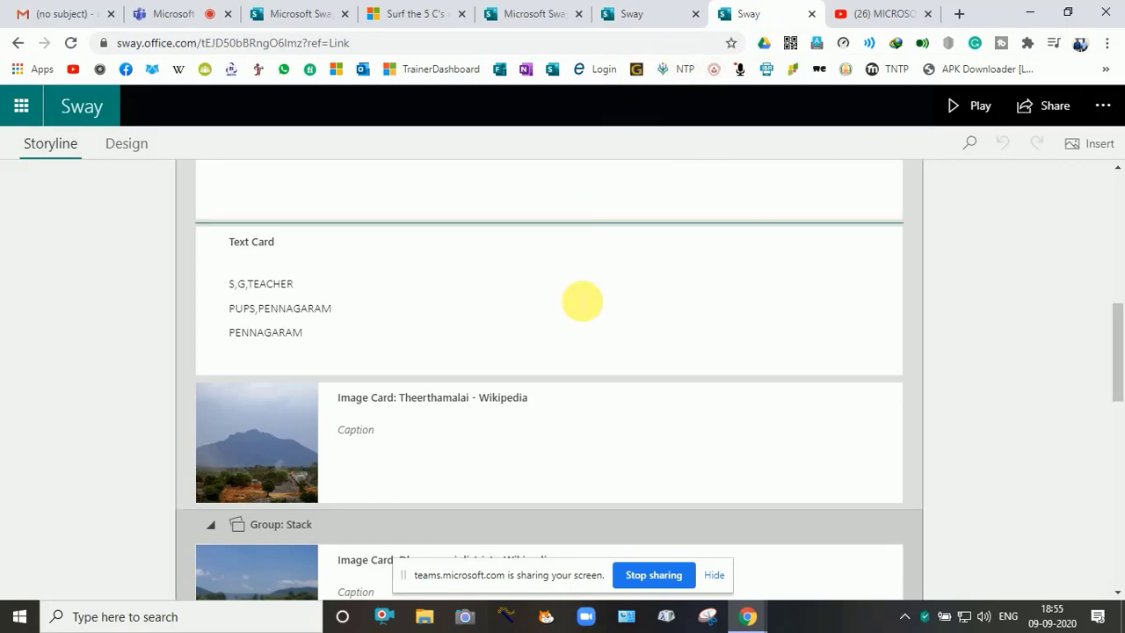
{"action": "scroll", "coordinate": [580, 316], "scroll_direction": "down", "scroll_amount": 10}
{"action": "scroll", "coordinate": [603, 210], "scroll_direction": "down", "scroll_amount": 3}
{"action": "scroll", "coordinate": [605, 204], "scroll_direction": "up", "scroll_amount": 6}
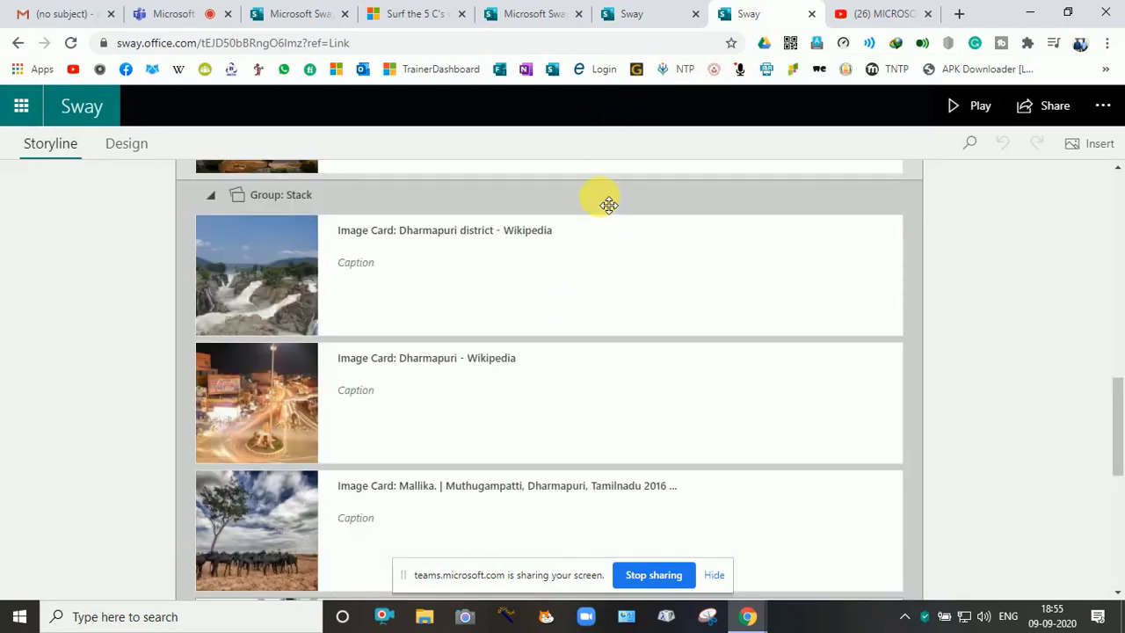
Step: Return to the SCIENCE play view and reload it so the embedded video appears below LEGS
{"action": "left_click", "coordinate": [649, 12]}
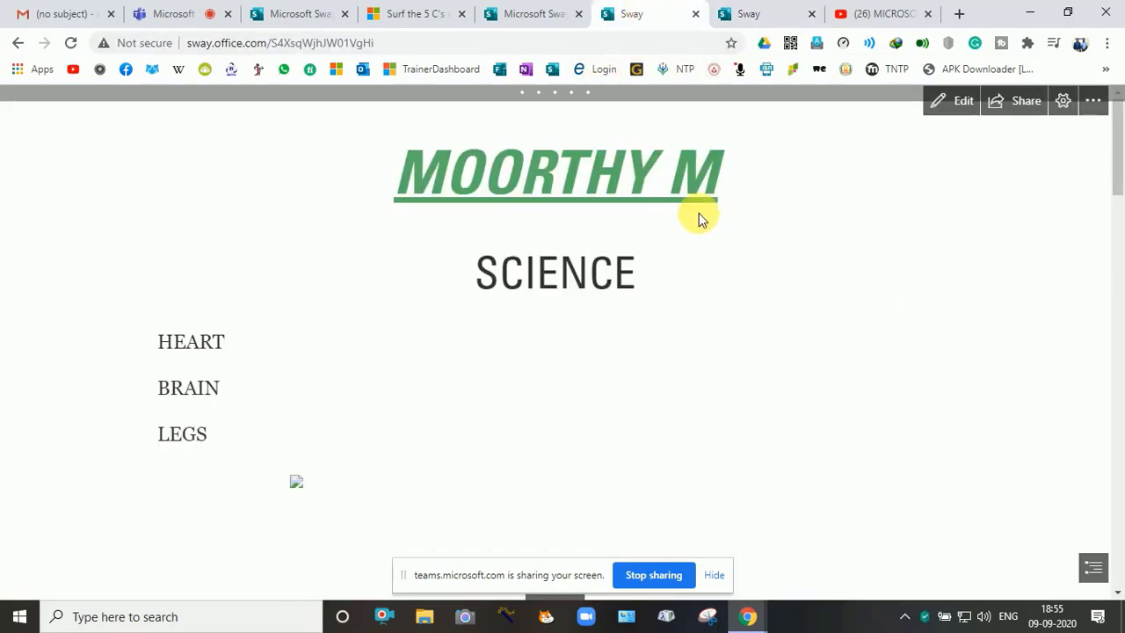
{"action": "scroll", "coordinate": [697, 227], "scroll_direction": "down", "scroll_amount": 5}
{"action": "scroll", "coordinate": [697, 226], "scroll_direction": "down", "scroll_amount": 2}
{"action": "scroll", "coordinate": [697, 226], "scroll_direction": "down", "scroll_amount": 5}
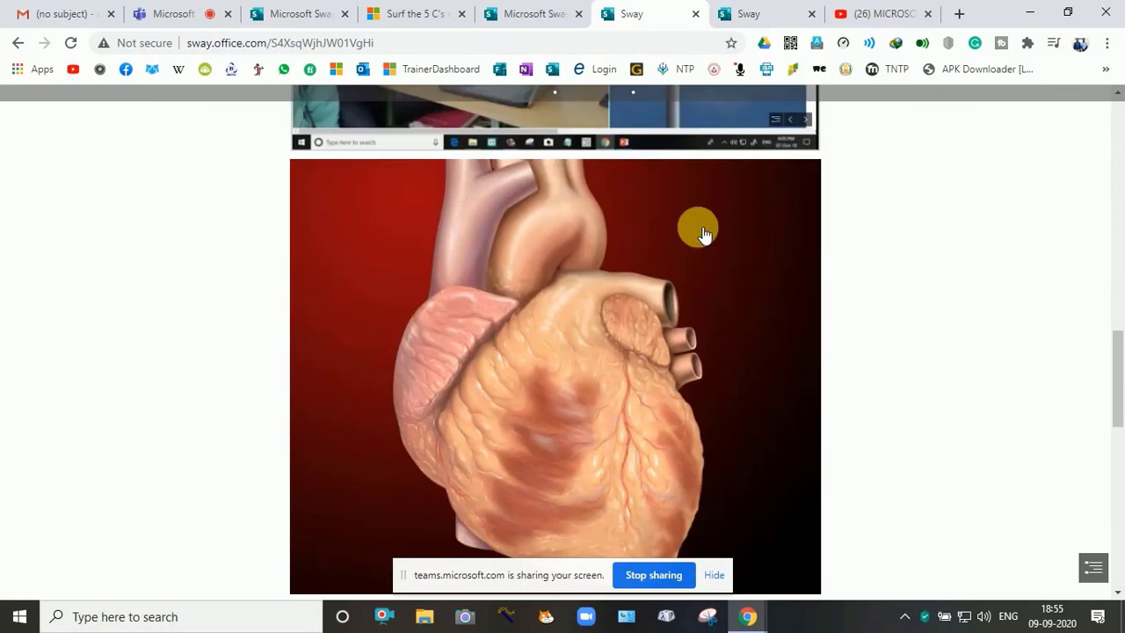
{"action": "scroll", "coordinate": [701, 230], "scroll_direction": "down", "scroll_amount": 4}
{"action": "scroll", "coordinate": [703, 233], "scroll_direction": "down", "scroll_amount": 3}
{"action": "scroll", "coordinate": [703, 233], "scroll_direction": "up", "scroll_amount": 3}
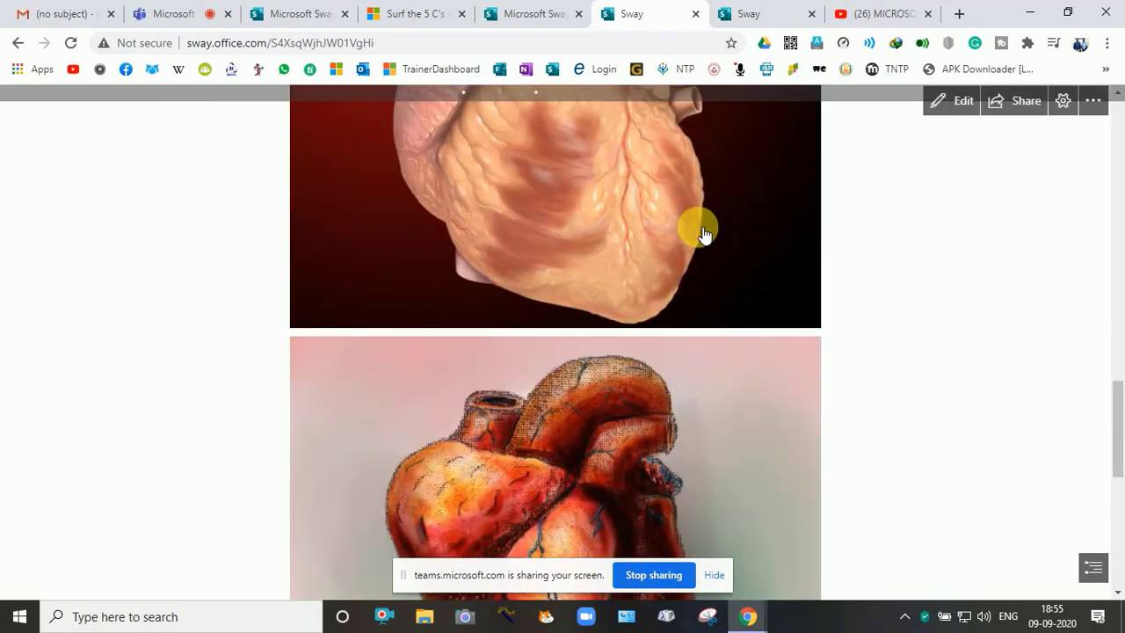
{"action": "scroll", "coordinate": [703, 234], "scroll_direction": "up", "scroll_amount": 5}
{"action": "scroll", "coordinate": [703, 234], "scroll_direction": "up", "scroll_amount": 5}
{"action": "scroll", "coordinate": [703, 233], "scroll_direction": "up", "scroll_amount": 5}
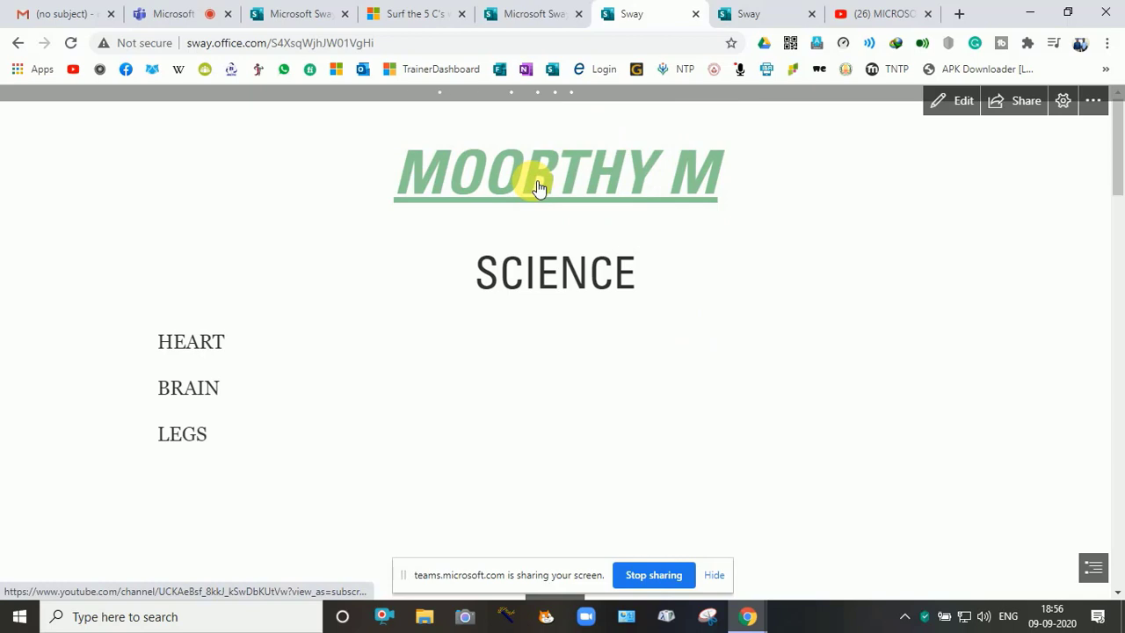
{"action": "left_click", "coordinate": [575, 154]}
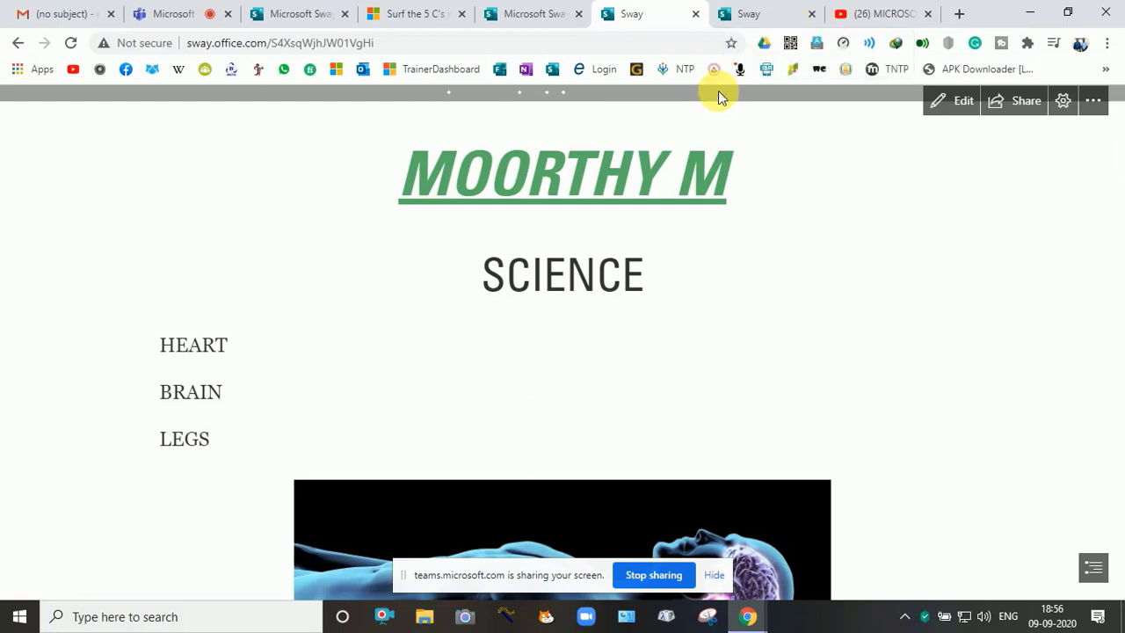
Step: Close the old YouTube tab and follow the MOORTHY M title link to the YouTube channel, confirming the prompt
{"action": "left_click", "coordinate": [927, 15]}
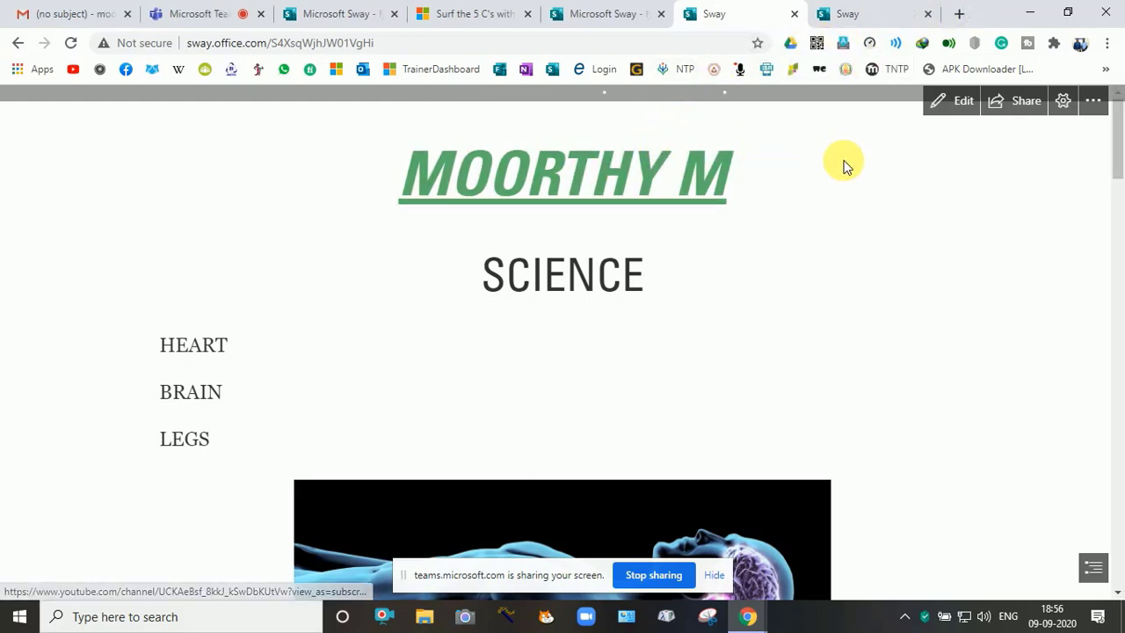
{"action": "left_click", "coordinate": [551, 177]}
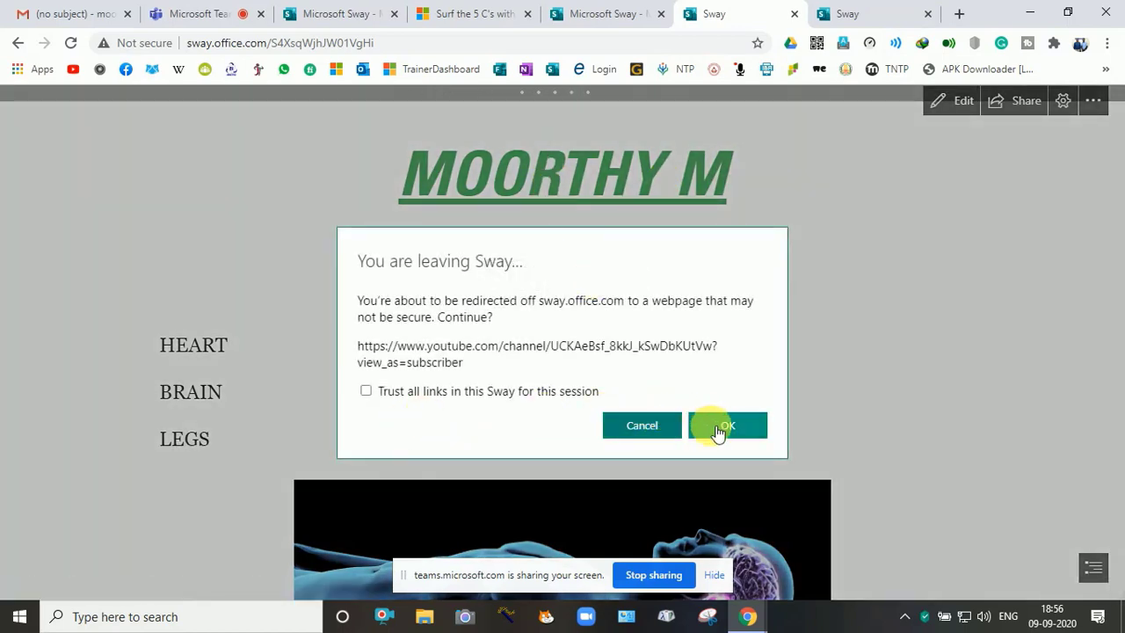
{"action": "left_click", "coordinate": [719, 430]}
{"action": "left_click", "coordinate": [666, 14]}
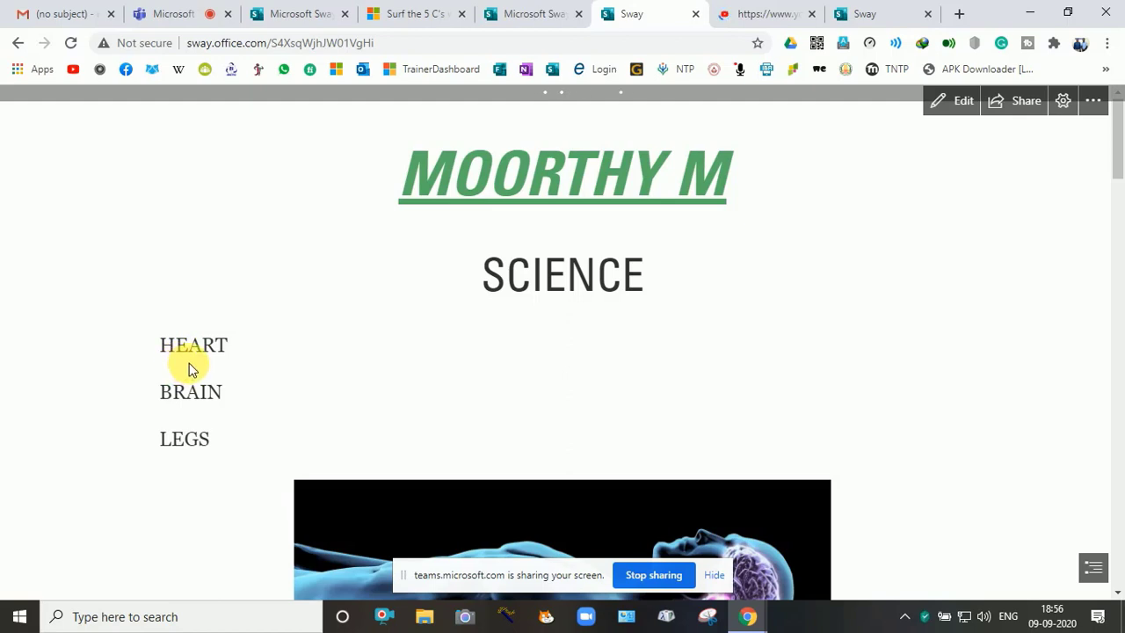
Step: Play and then pause the embedded body science video
{"action": "scroll", "coordinate": [267, 389], "scroll_direction": "down", "scroll_amount": 1}
{"action": "scroll", "coordinate": [460, 357], "scroll_direction": "down", "scroll_amount": 3}
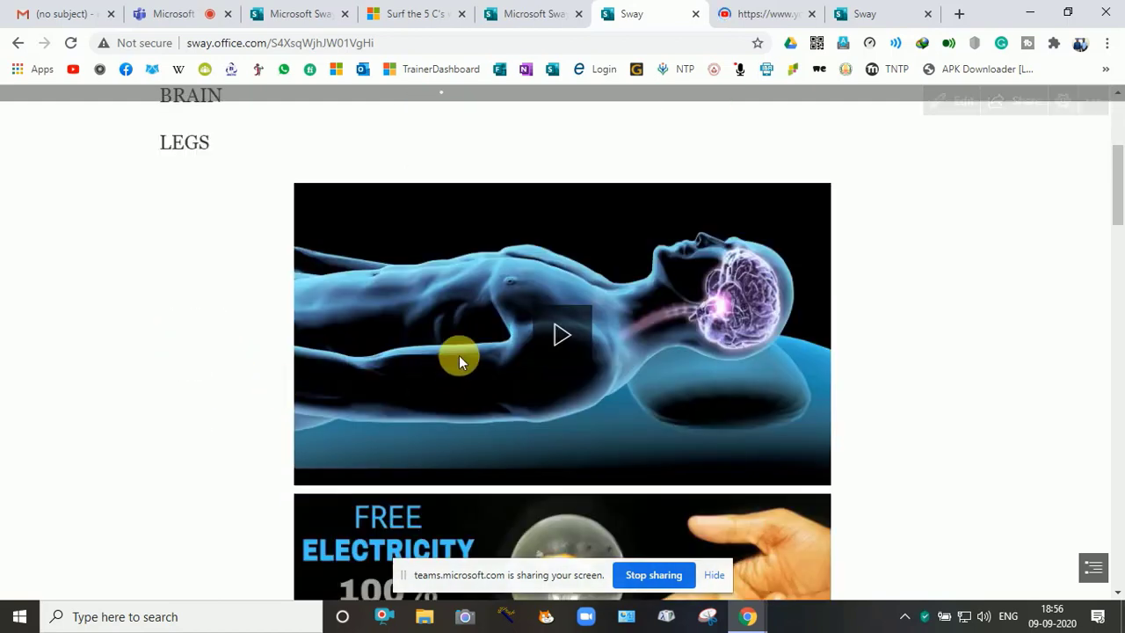
{"action": "left_click", "coordinate": [567, 332]}
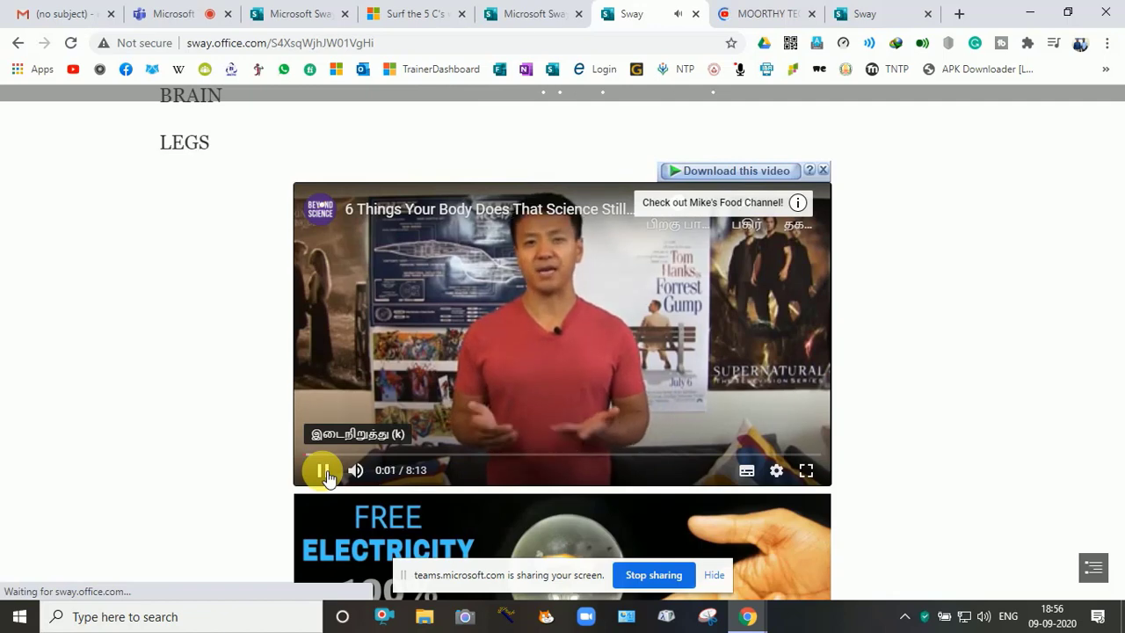
{"action": "left_click", "coordinate": [322, 470]}
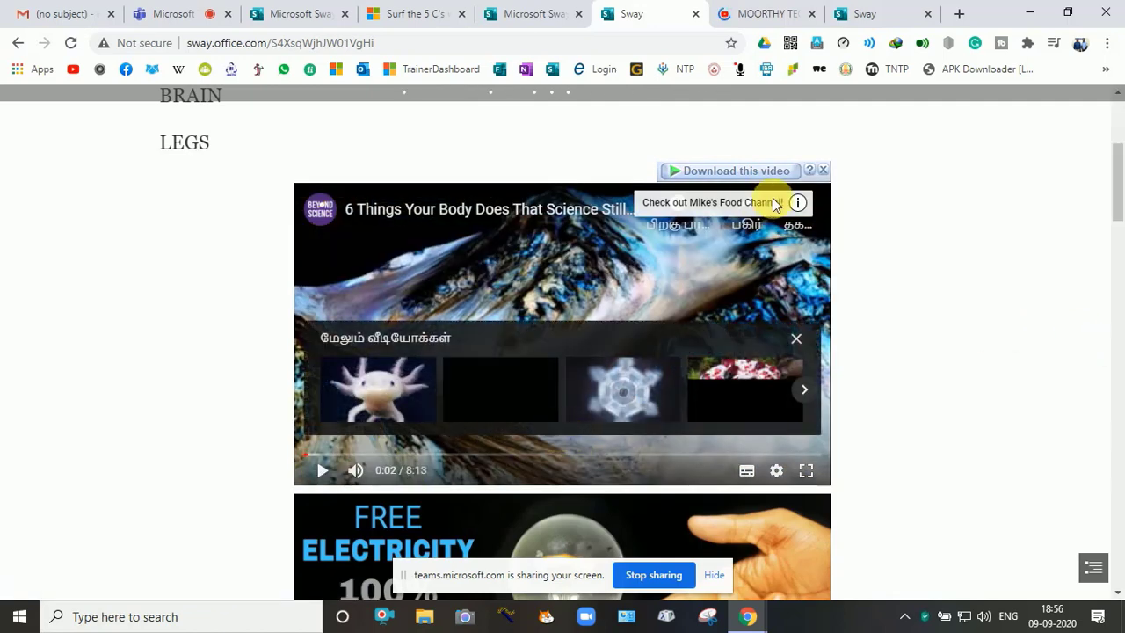
Step: Scroll past the heart images and start the embedded Sway tutorial video
{"action": "scroll", "coordinate": [866, 246], "scroll_direction": "down", "scroll_amount": 2}
{"action": "scroll", "coordinate": [866, 246], "scroll_direction": "down", "scroll_amount": 3}
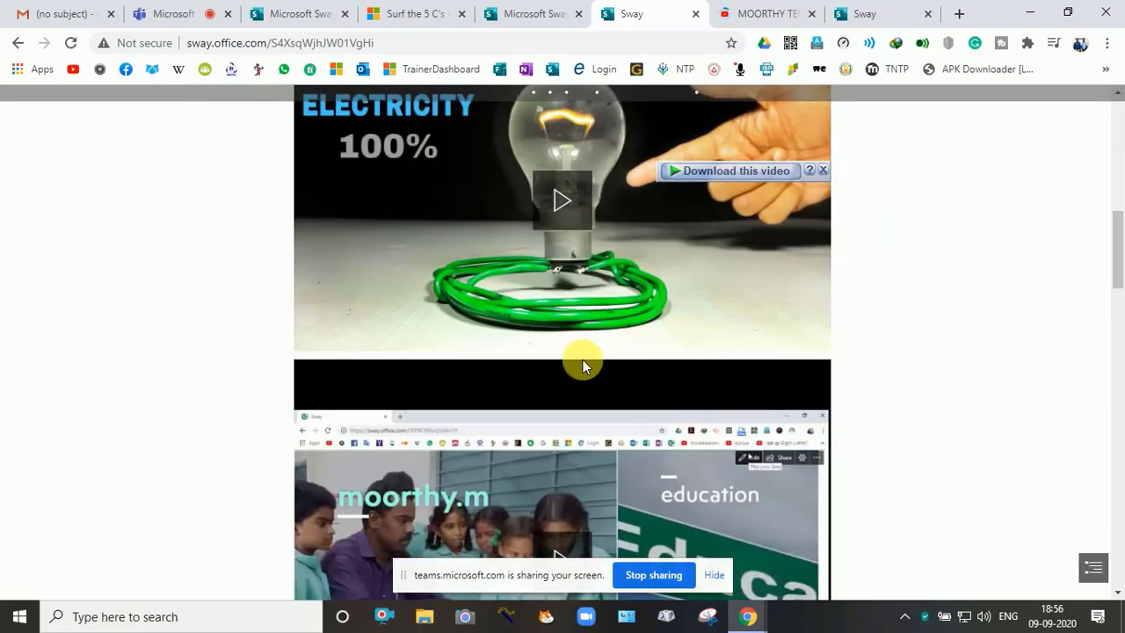
{"action": "scroll", "coordinate": [583, 362], "scroll_direction": "down", "scroll_amount": 3}
{"action": "scroll", "coordinate": [562, 382], "scroll_direction": "down", "scroll_amount": 1}
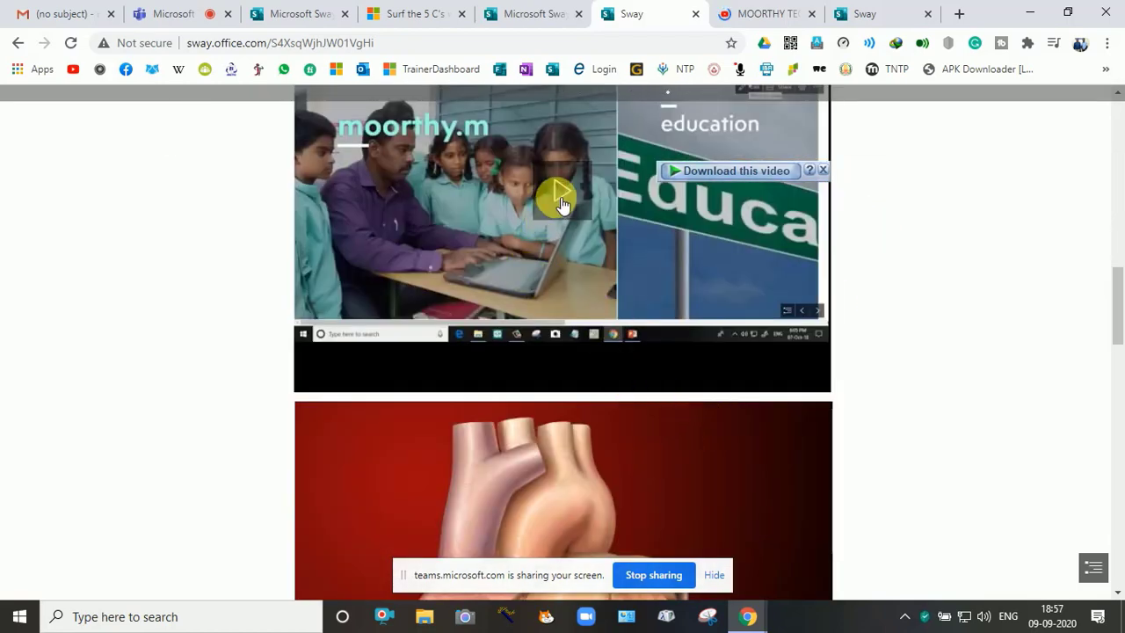
{"action": "scroll", "coordinate": [588, 200], "scroll_direction": "up", "scroll_amount": 3}
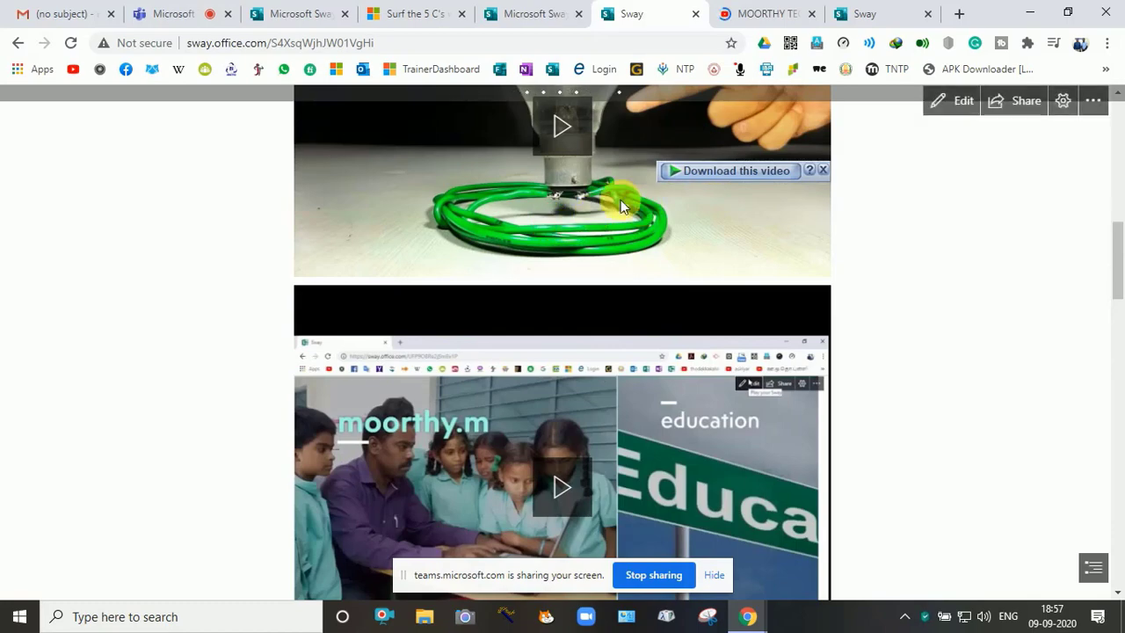
{"action": "scroll", "coordinate": [565, 204], "scroll_direction": "up", "scroll_amount": 3}
{"action": "scroll", "coordinate": [591, 461], "scroll_direction": "down", "scroll_amount": 3}
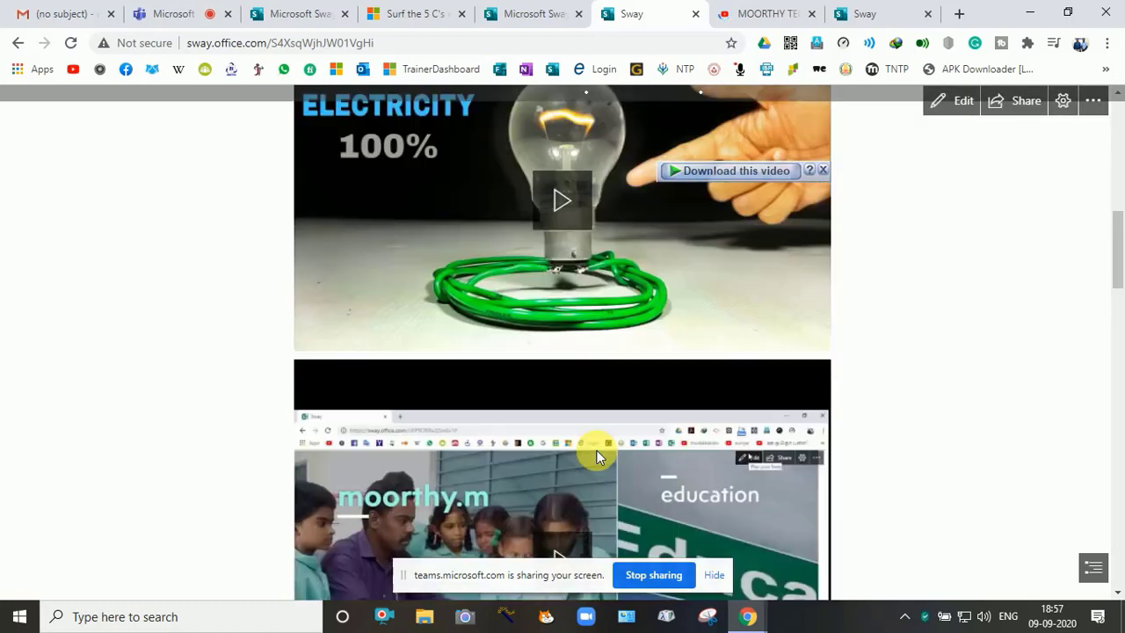
{"action": "scroll", "coordinate": [587, 440], "scroll_direction": "down", "scroll_amount": 3}
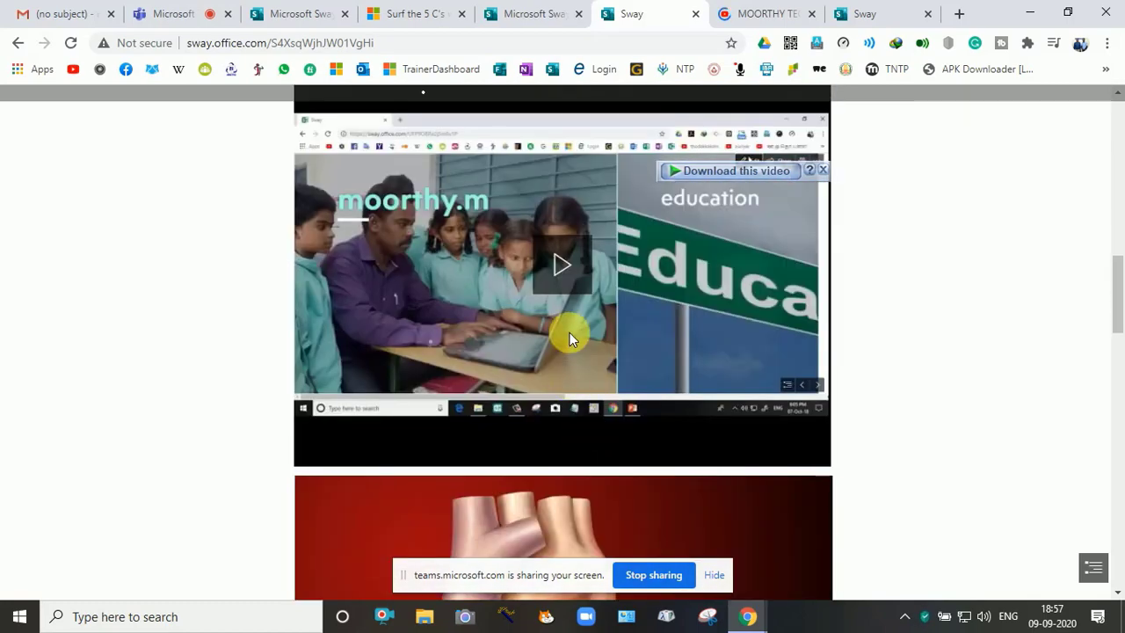
{"action": "left_click", "coordinate": [560, 270]}
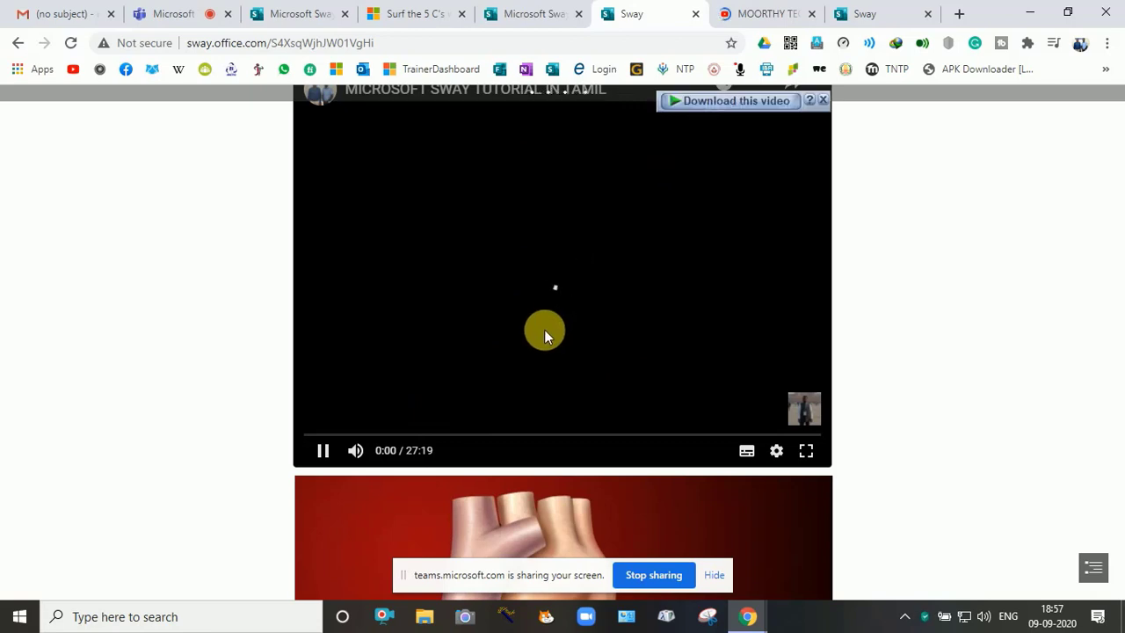
Step: Scroll further through the Sway, then bring the YouTube channel tab forward
{"action": "scroll", "coordinate": [946, 326], "scroll_direction": "down", "scroll_amount": 5}
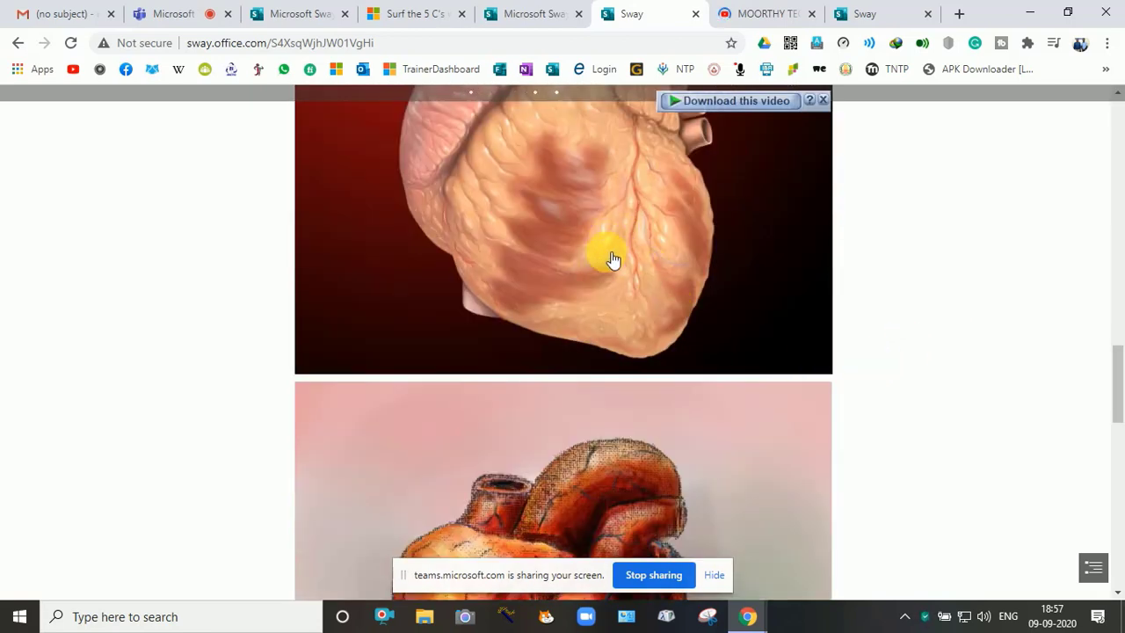
{"action": "scroll", "coordinate": [603, 264], "scroll_direction": "down", "scroll_amount": 1}
{"action": "scroll", "coordinate": [602, 264], "scroll_direction": "down", "scroll_amount": 3}
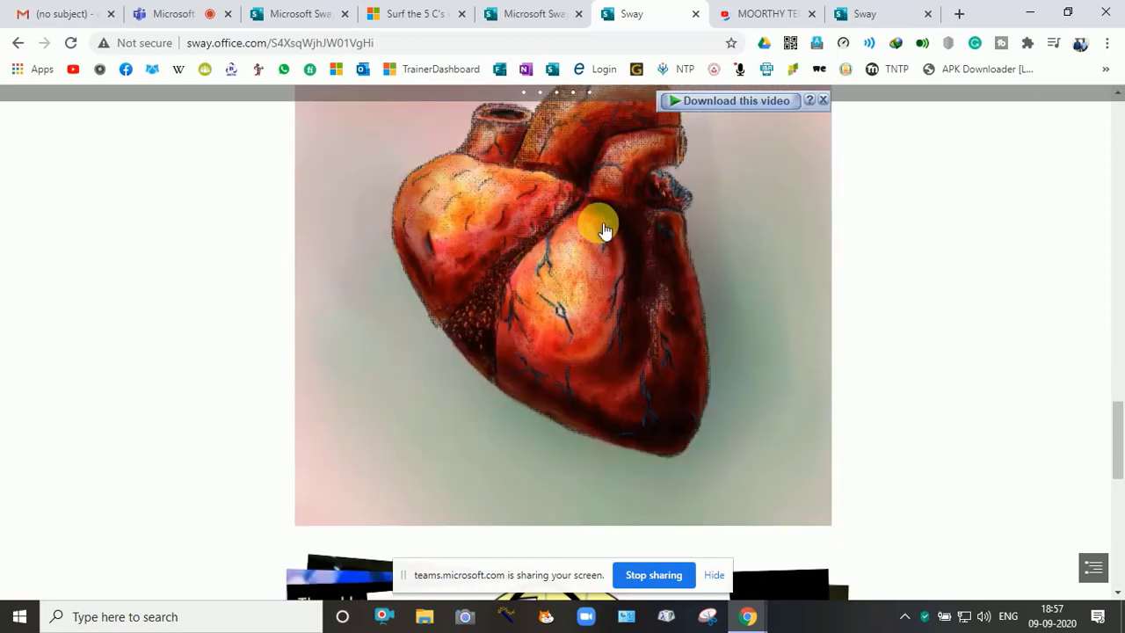
{"action": "scroll", "coordinate": [585, 321], "scroll_direction": "down", "scroll_amount": 3}
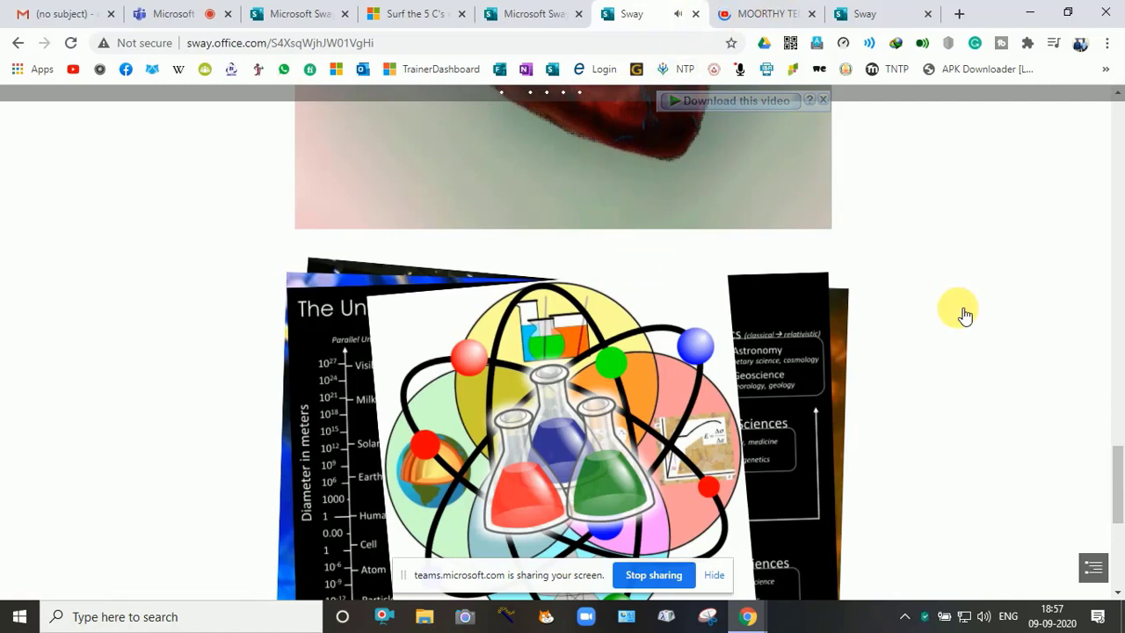
{"action": "scroll", "coordinate": [1112, 469], "scroll_direction": "up", "scroll_amount": 1}
{"action": "left_click_drag", "start_coordinate": [1117, 451], "coordinate": [1117, 344]}
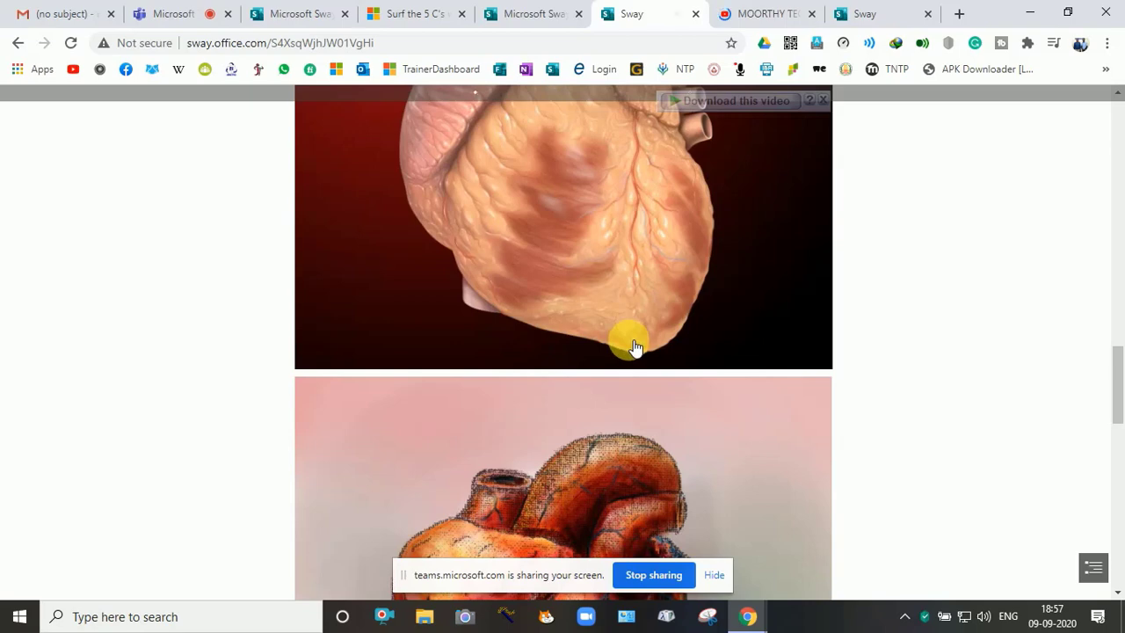
{"action": "left_click", "coordinate": [760, 16]}
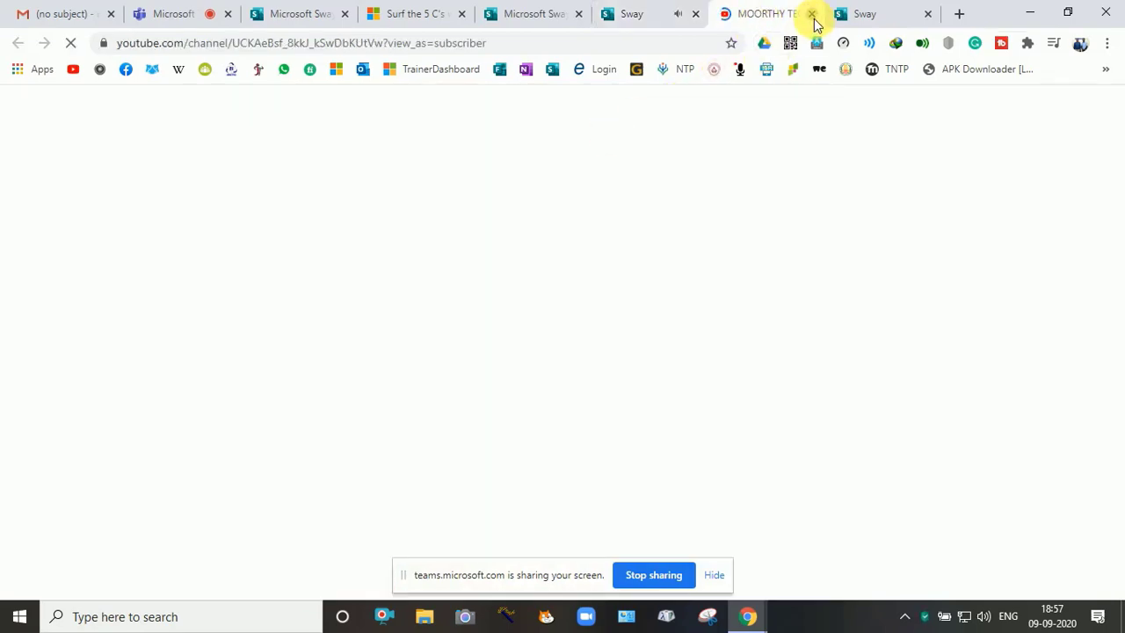
Step: Close the YouTube tab and pause the Sway tutorial video in the play view
{"action": "key", "text": "ctrl+w"}
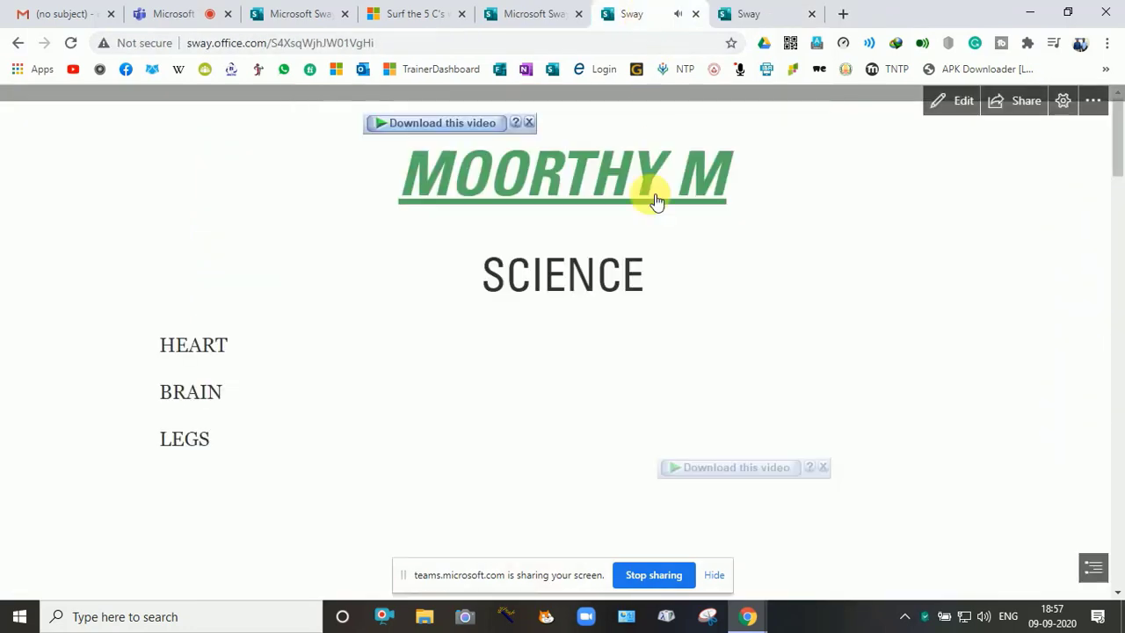
{"action": "scroll", "coordinate": [622, 379], "scroll_direction": "down", "scroll_amount": 5}
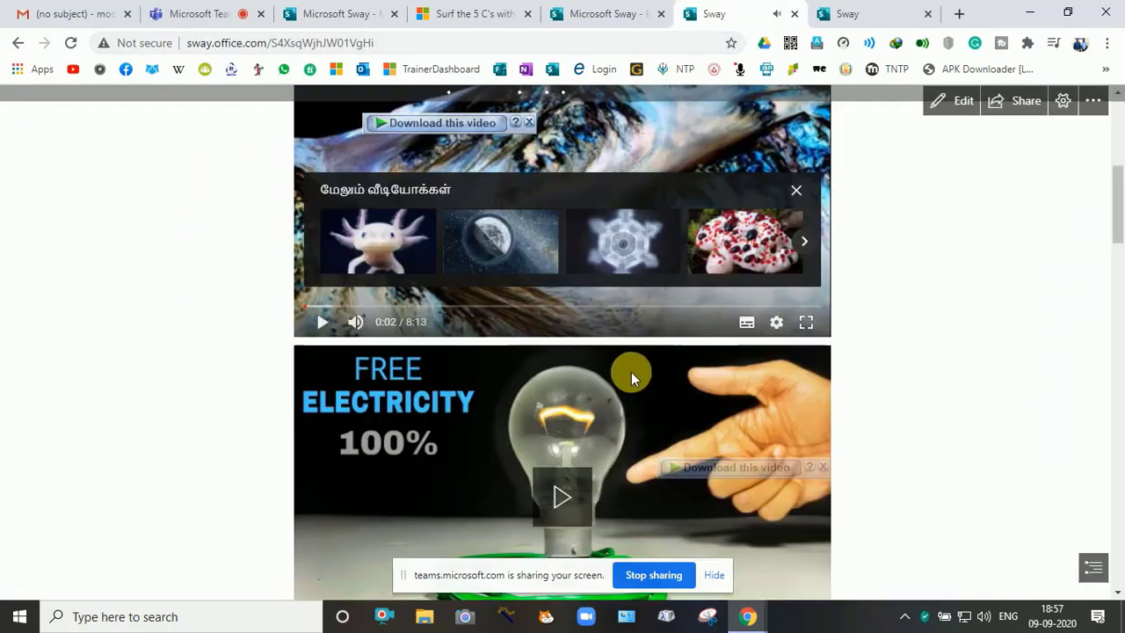
{"action": "scroll", "coordinate": [612, 400], "scroll_direction": "down", "scroll_amount": 4}
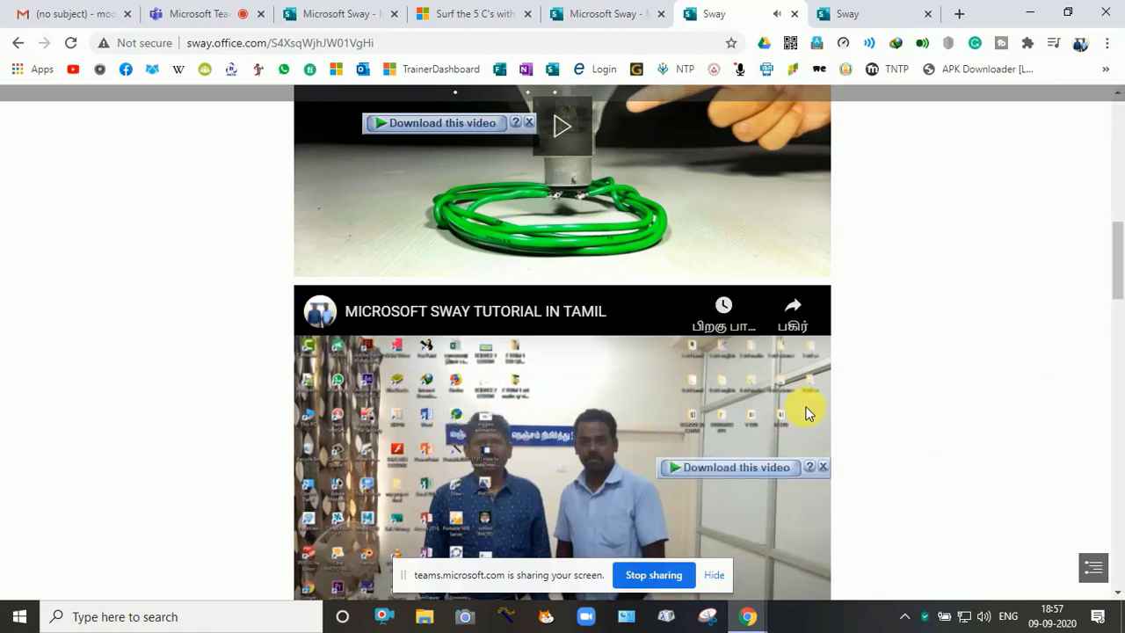
{"action": "scroll", "coordinate": [1116, 272], "scroll_direction": "down", "scroll_amount": 4}
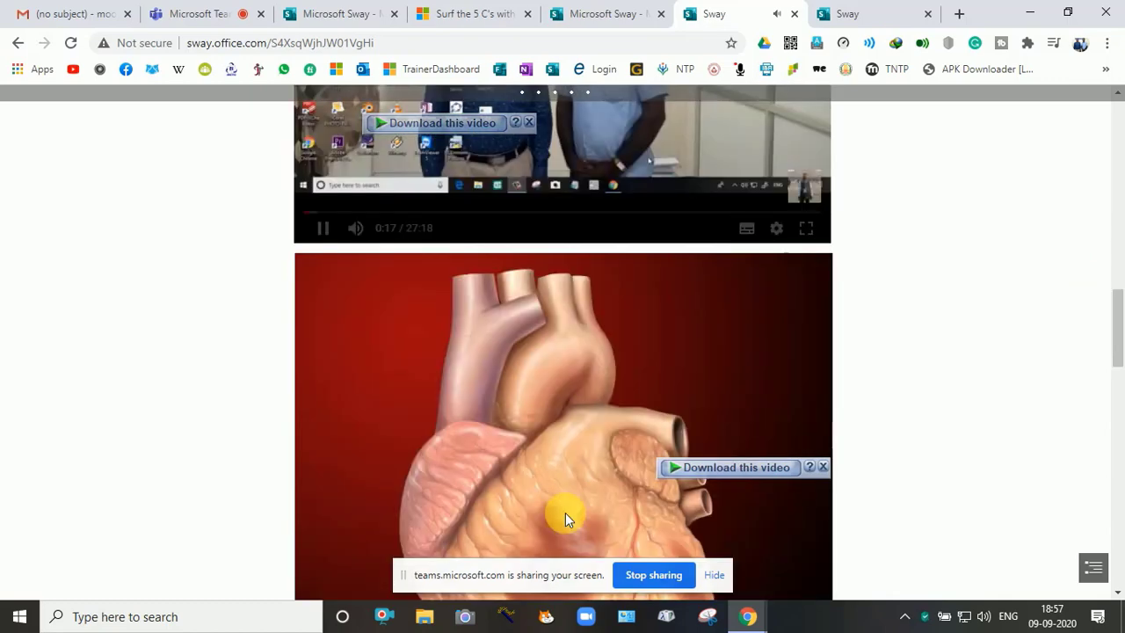
{"action": "scroll", "coordinate": [442, 100], "scroll_direction": "up", "scroll_amount": 5}
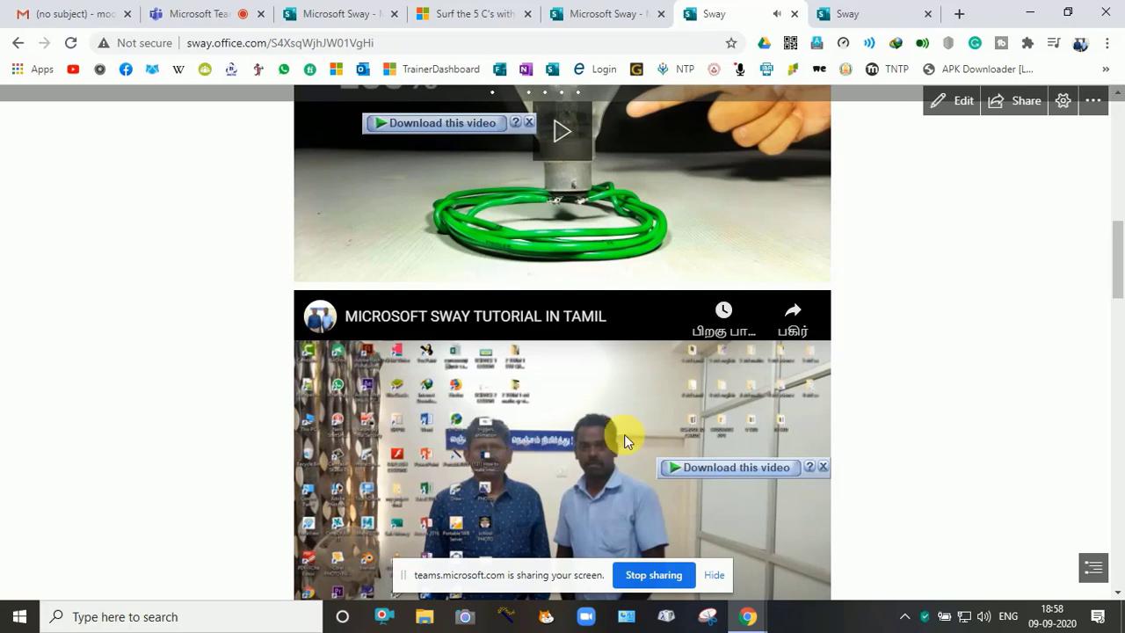
{"action": "scroll", "coordinate": [624, 434], "scroll_direction": "down", "scroll_amount": 1}
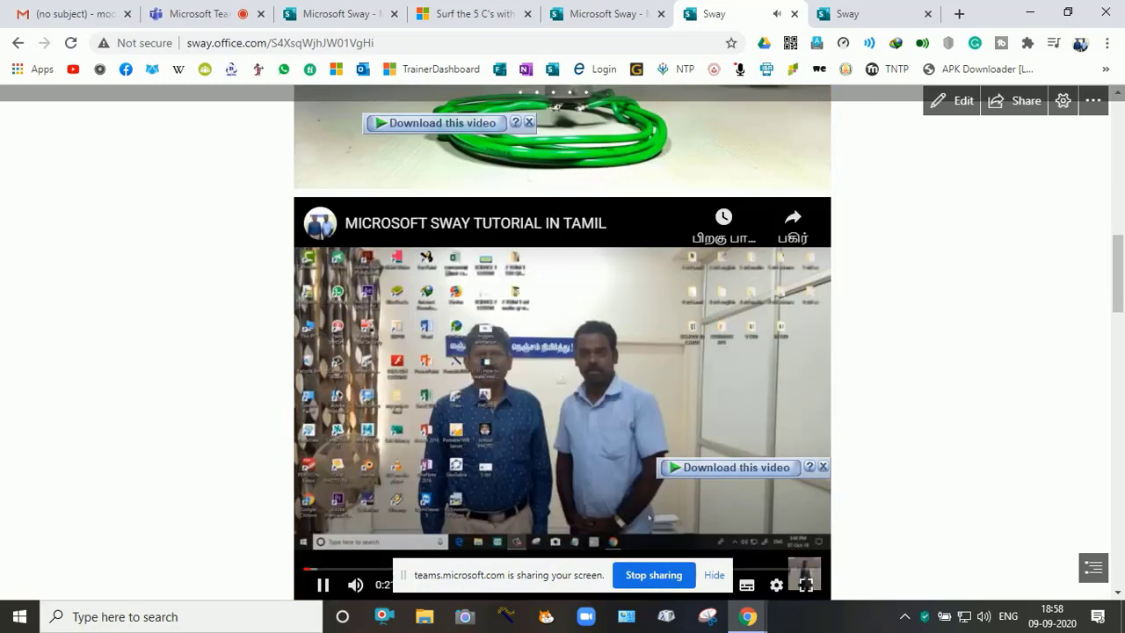
{"action": "left_click", "coordinate": [322, 584]}
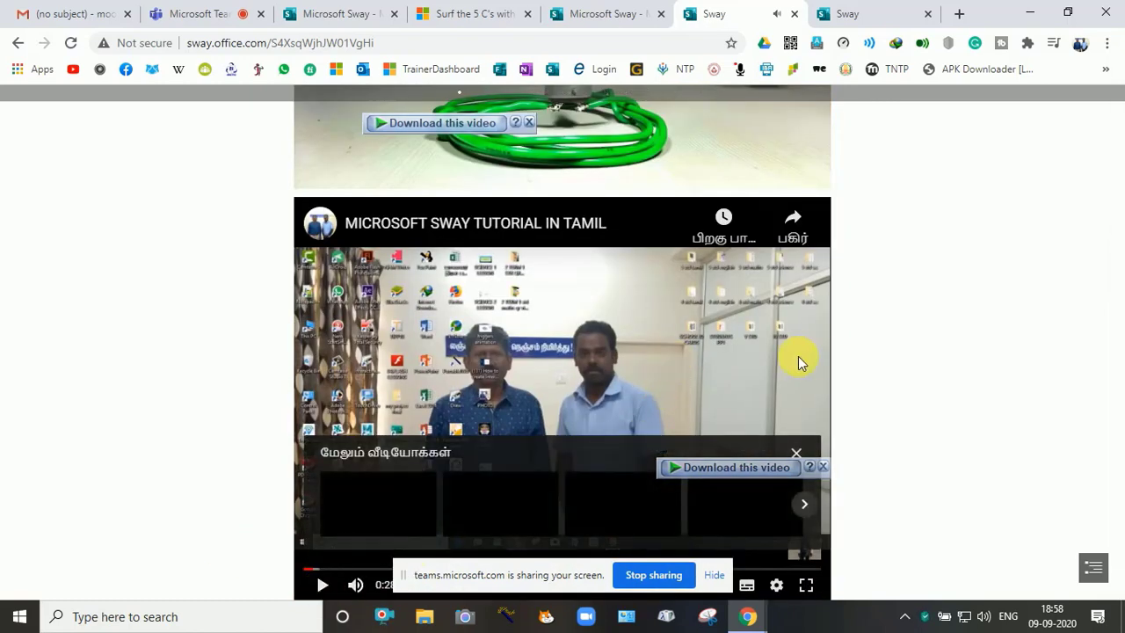
Step: Cycle the image stack four times until the globe museum photo is on top
{"action": "scroll", "coordinate": [818, 364], "scroll_direction": "down", "scroll_amount": 2}
{"action": "scroll", "coordinate": [853, 369], "scroll_direction": "down", "scroll_amount": 4}
{"action": "scroll", "coordinate": [852, 373], "scroll_direction": "down", "scroll_amount": 4}
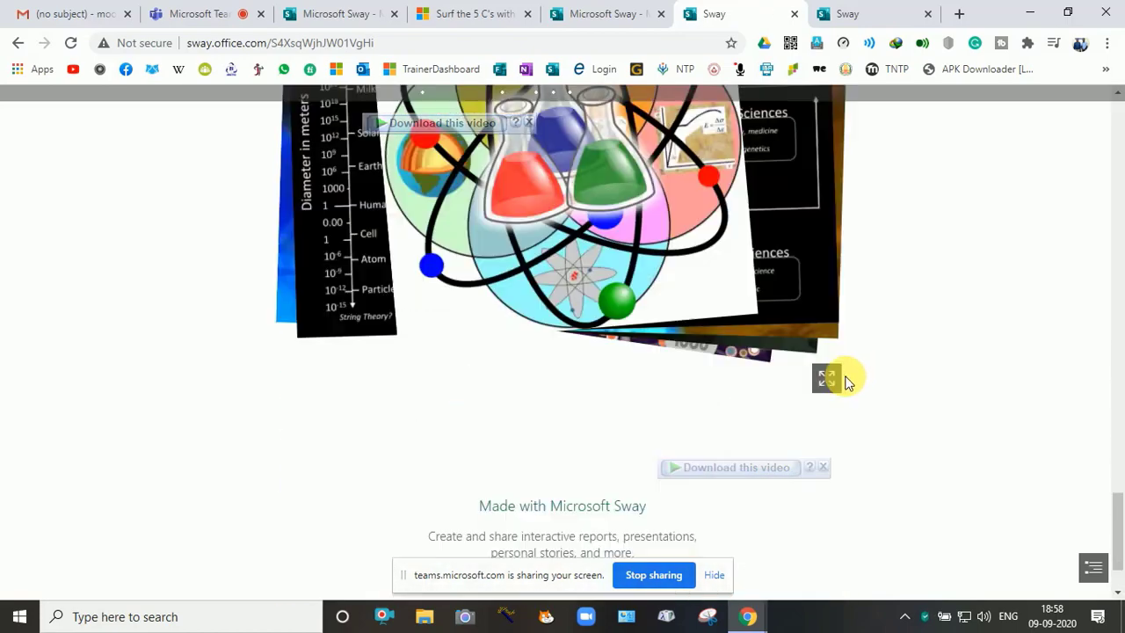
{"action": "scroll", "coordinate": [624, 352], "scroll_direction": "up", "scroll_amount": 2}
{"action": "left_click", "coordinate": [596, 387]}
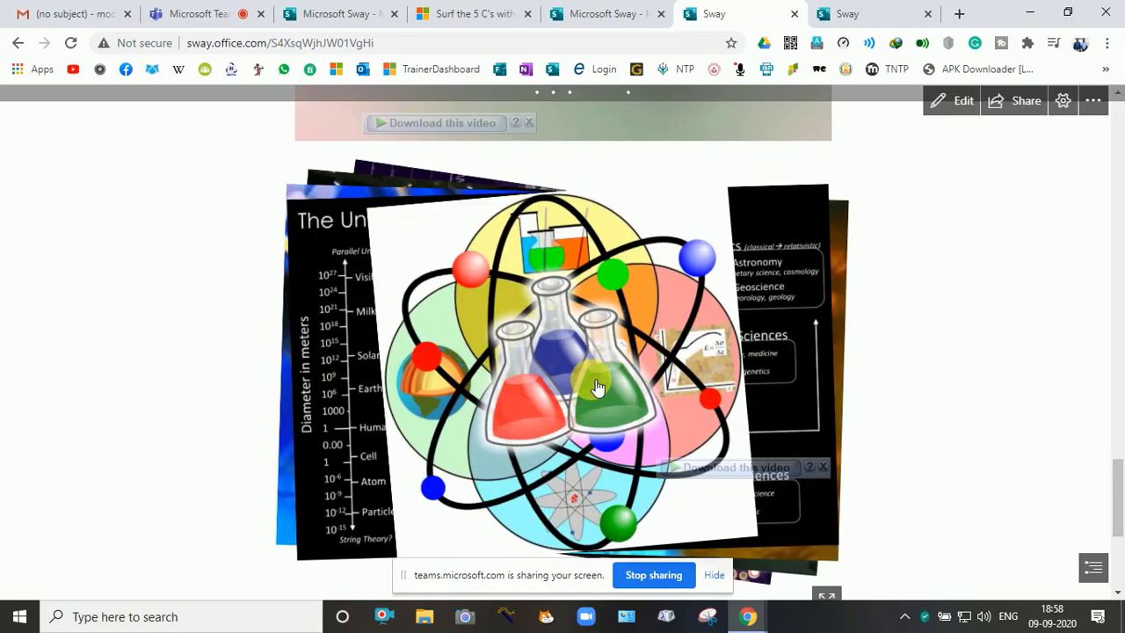
{"action": "left_click", "coordinate": [596, 387]}
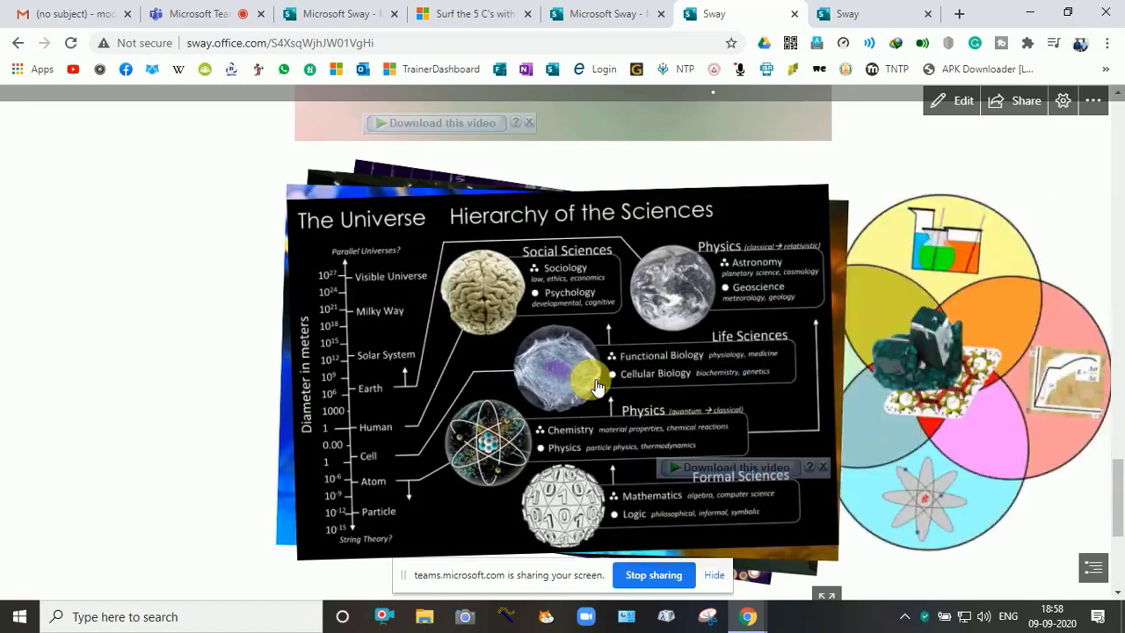
{"action": "left_click", "coordinate": [596, 386]}
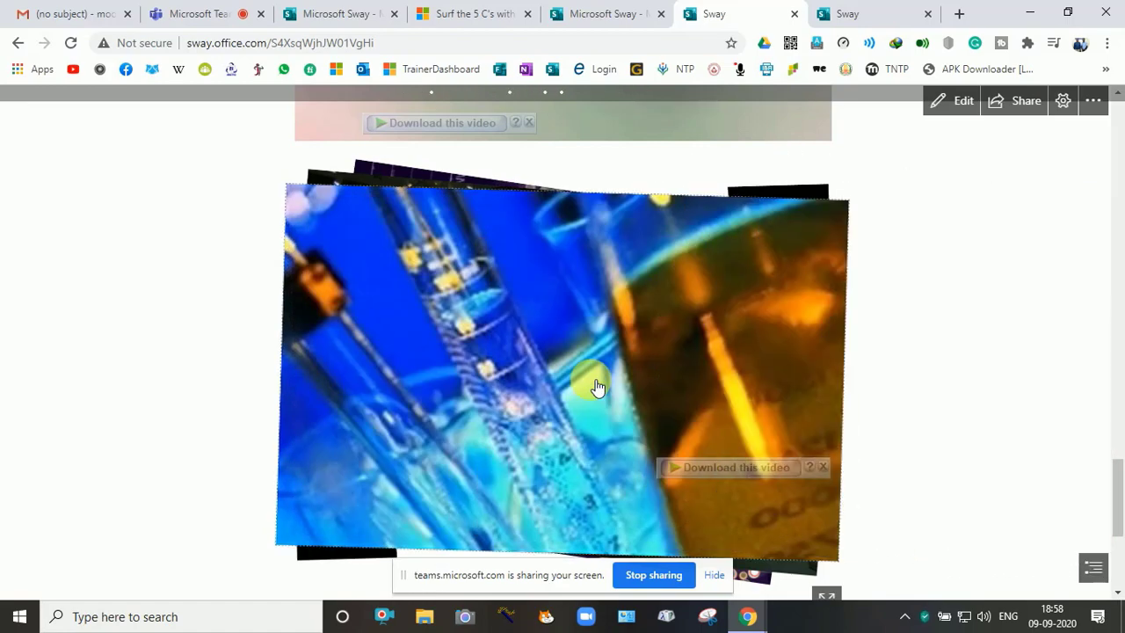
{"action": "left_click", "coordinate": [596, 386]}
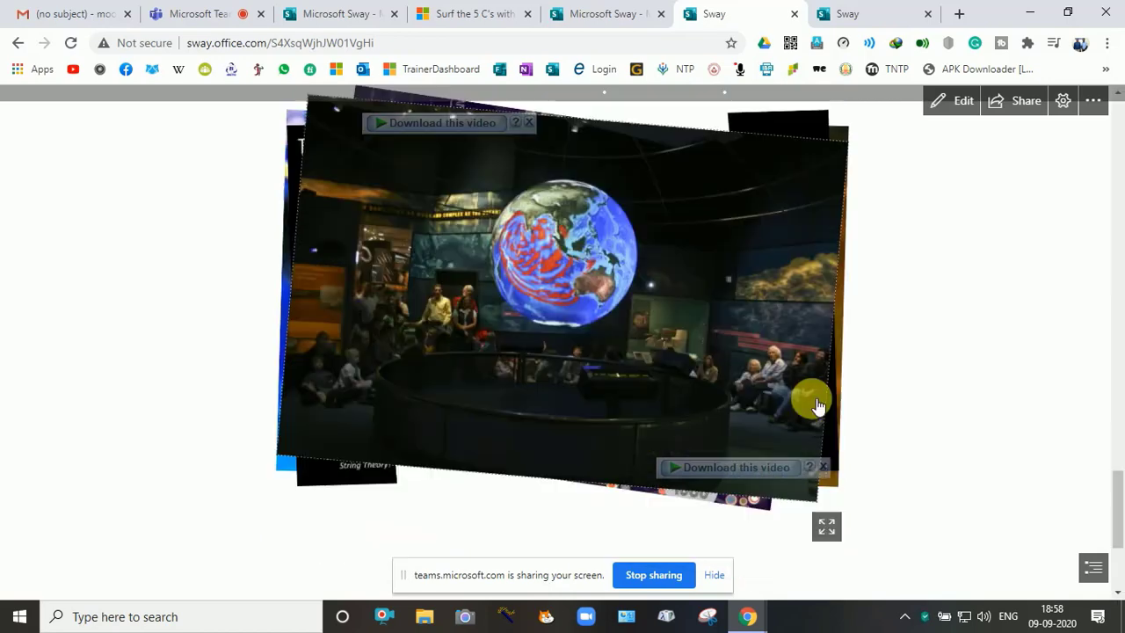
{"action": "scroll", "coordinate": [762, 430], "scroll_direction": "down", "scroll_amount": 4}
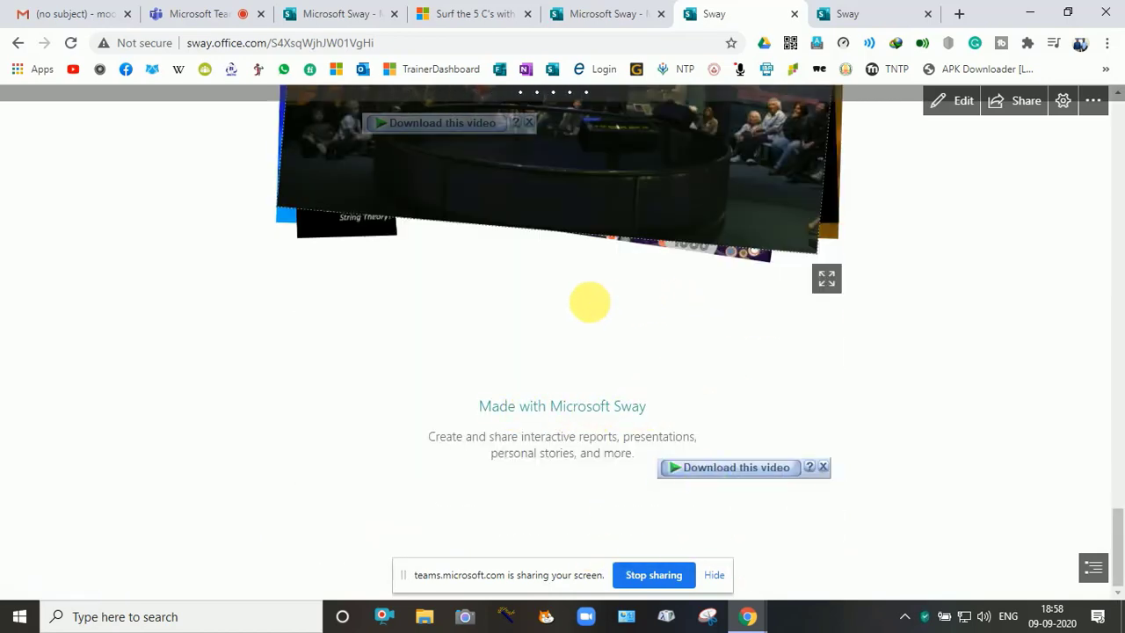
{"action": "scroll", "coordinate": [588, 303], "scroll_direction": "up", "scroll_amount": 2}
{"action": "scroll", "coordinate": [571, 347], "scroll_direction": "up", "scroll_amount": 2}
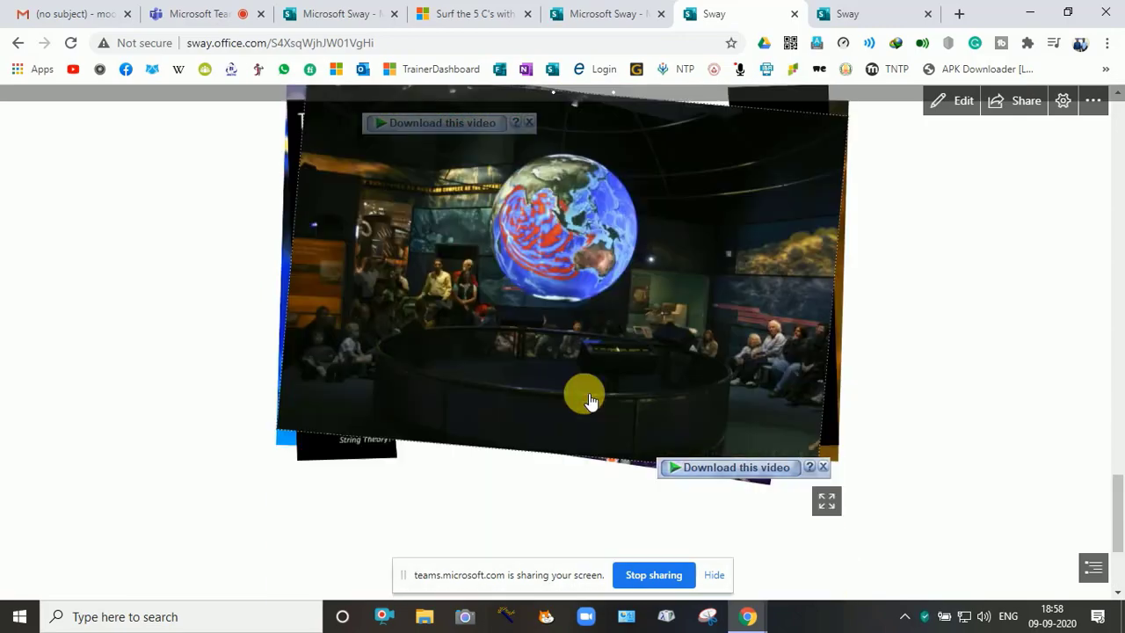
Step: Flip the stack through the timeline, Venn diagram, flasks and Hierarchy of the Sciences images back to the globe
{"action": "left_click", "coordinate": [562, 292]}
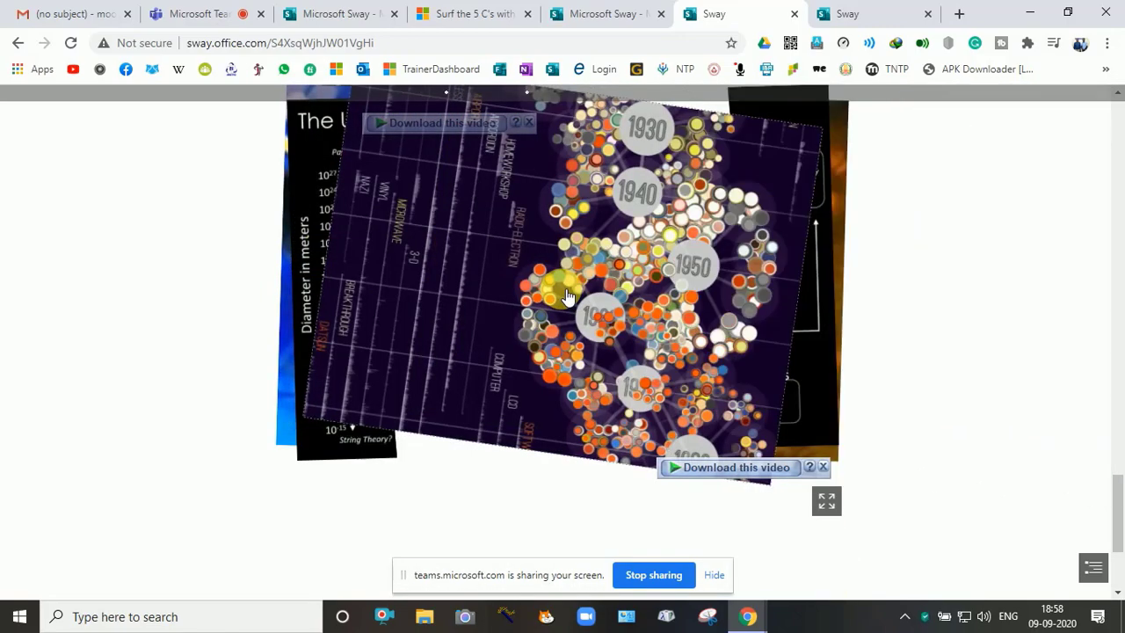
{"action": "left_click", "coordinate": [566, 297]}
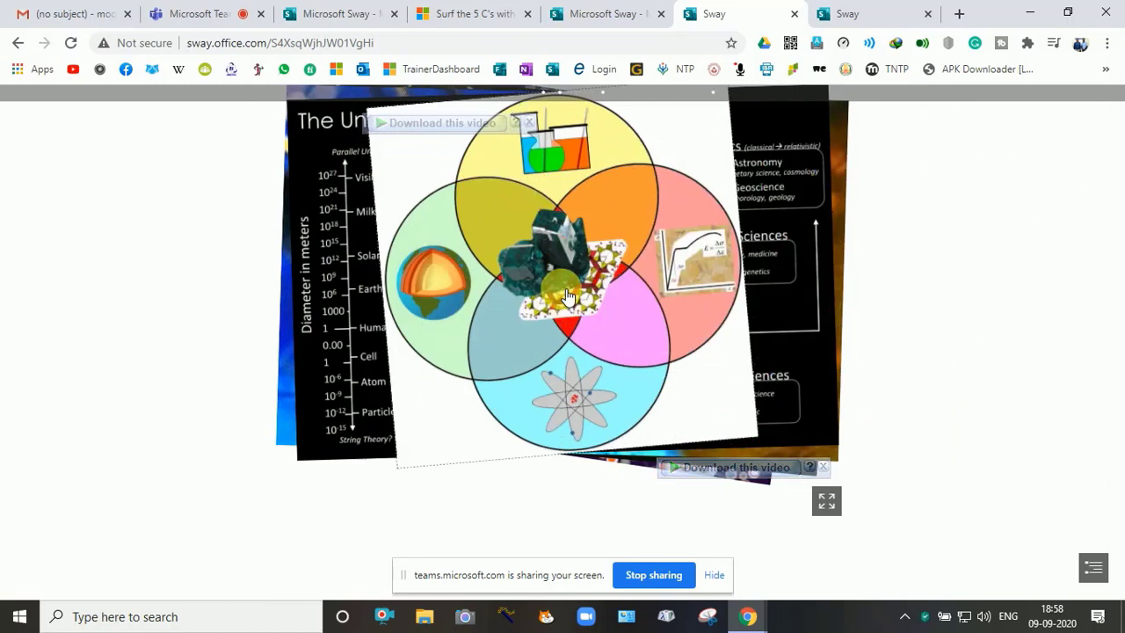
{"action": "left_click", "coordinate": [618, 382]}
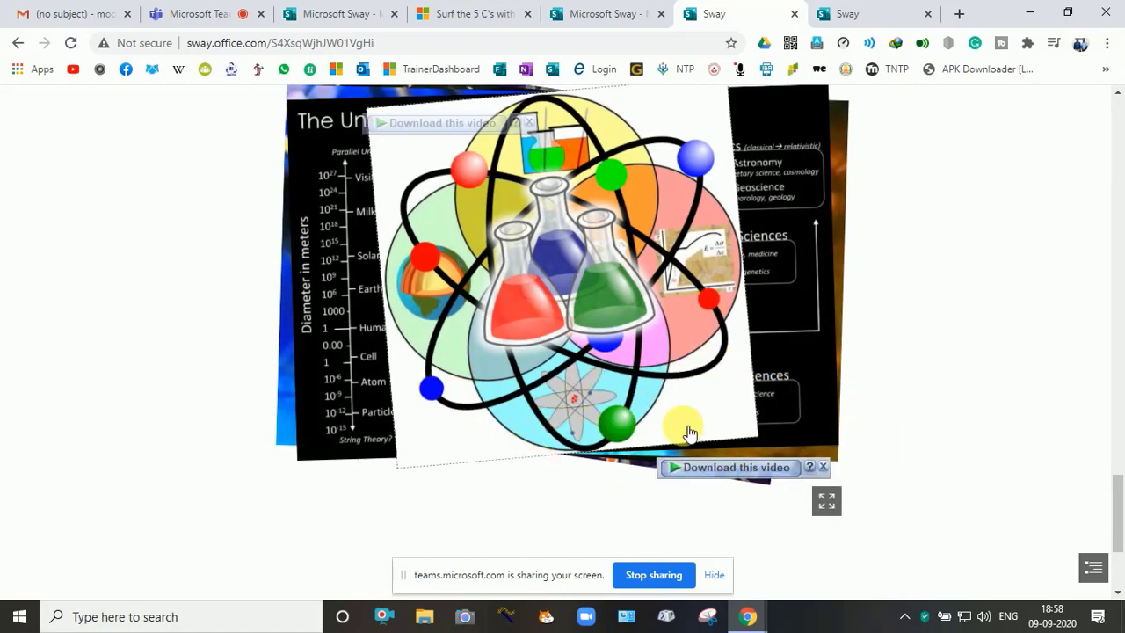
{"action": "left_click", "coordinate": [523, 341]}
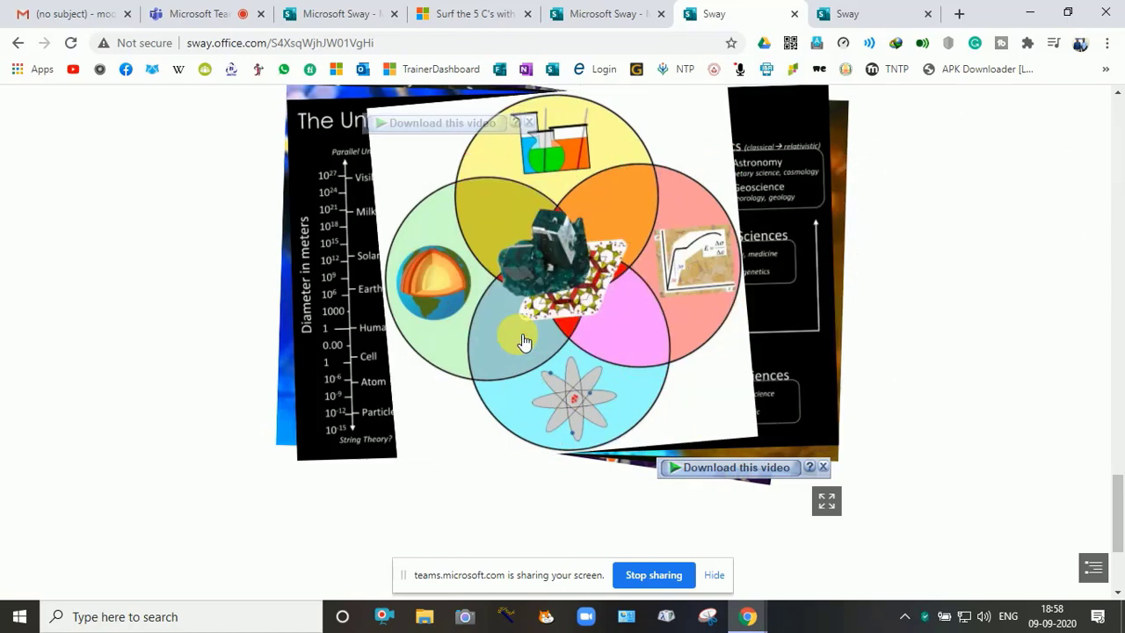
{"action": "left_click", "coordinate": [523, 341]}
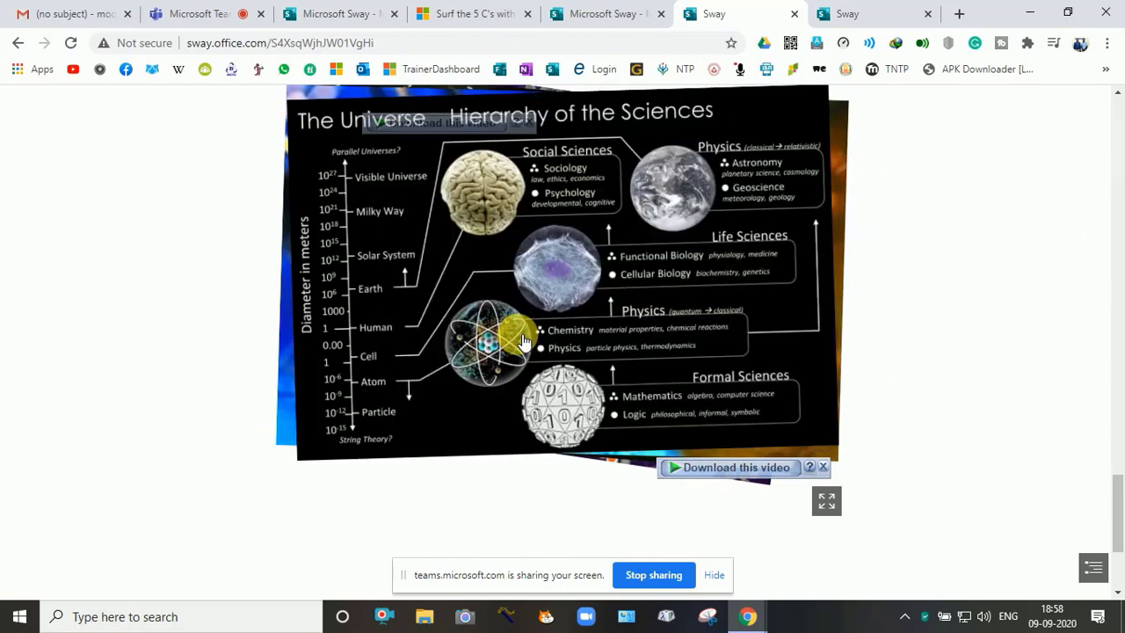
{"action": "left_click", "coordinate": [522, 341]}
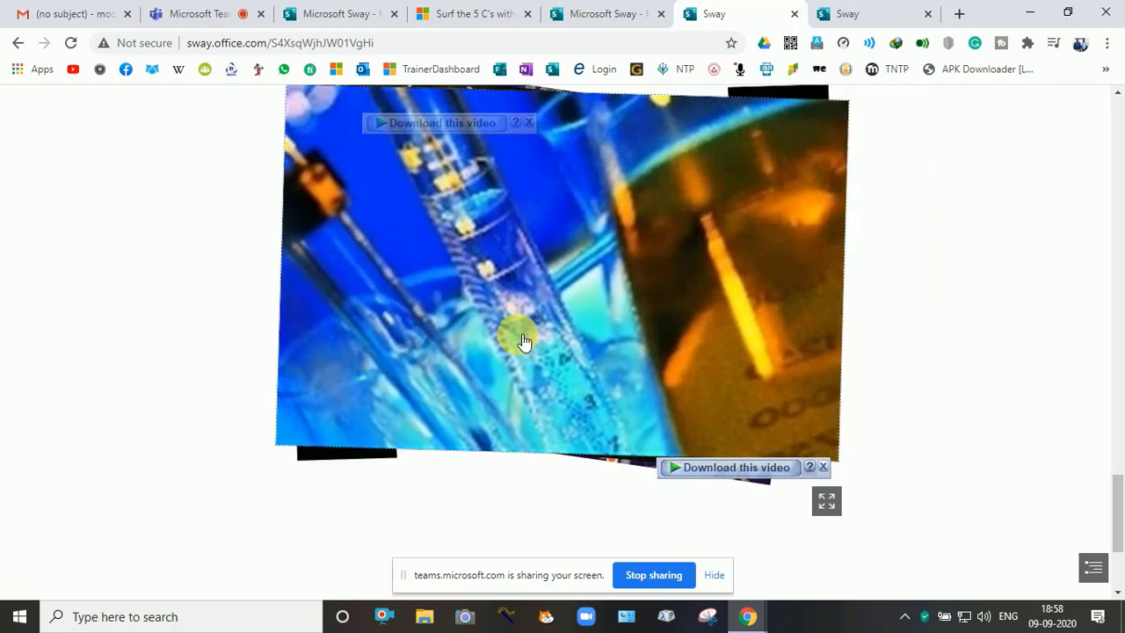
{"action": "left_click", "coordinate": [523, 341]}
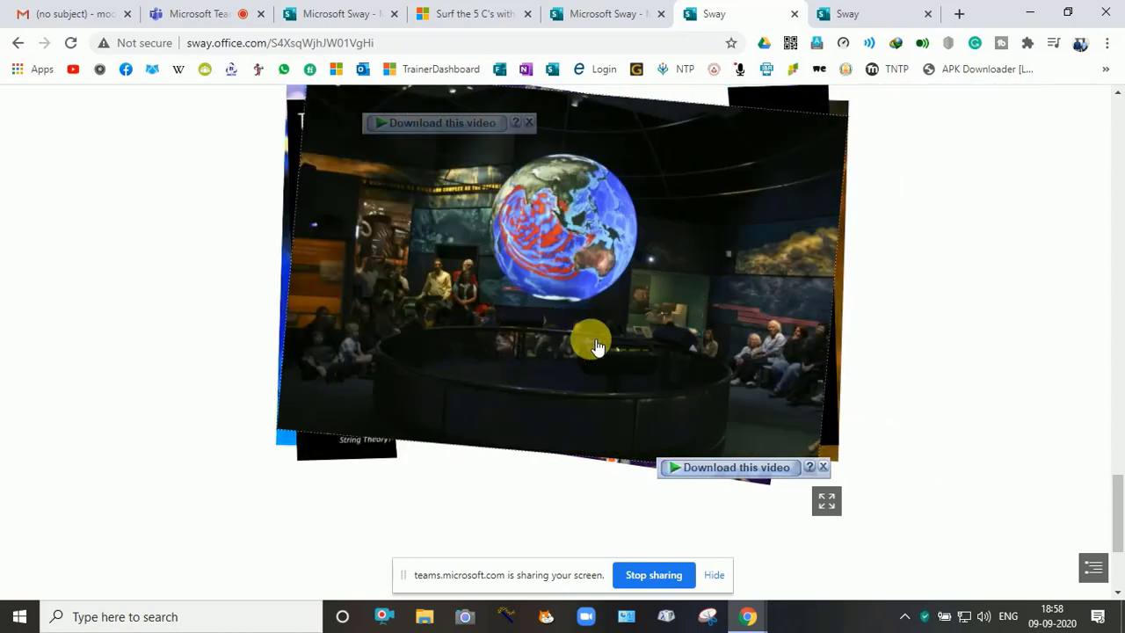
Step: Check the Teams call, flip the stack to the 1930–1980 timeline, then switch the Sway to Edit
{"action": "left_click", "coordinate": [201, 13]}
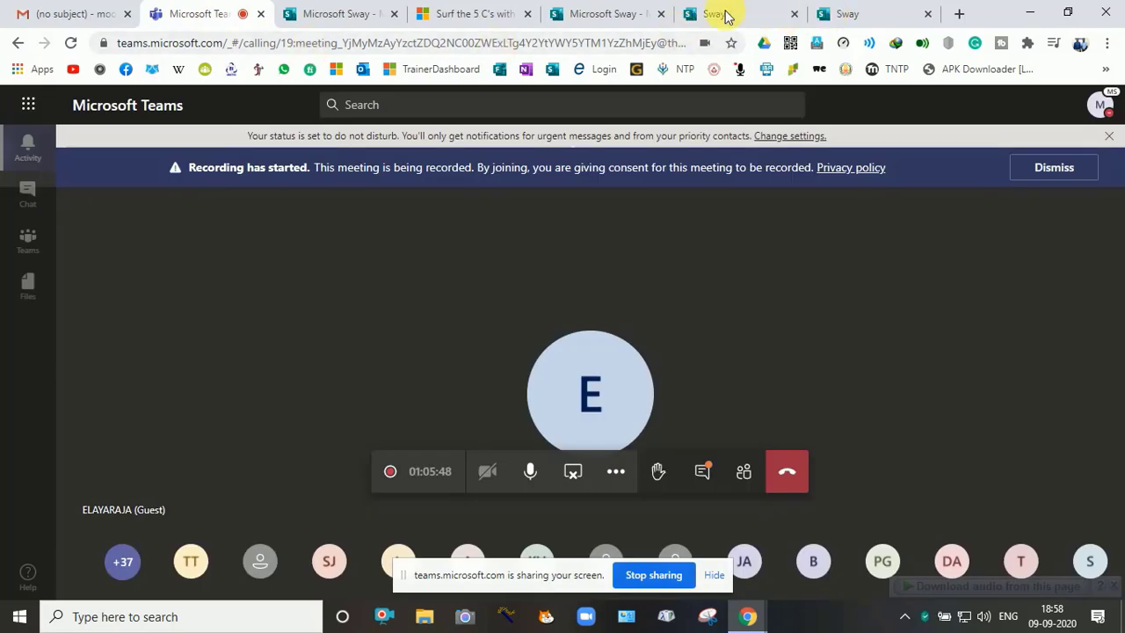
{"action": "left_click", "coordinate": [728, 15]}
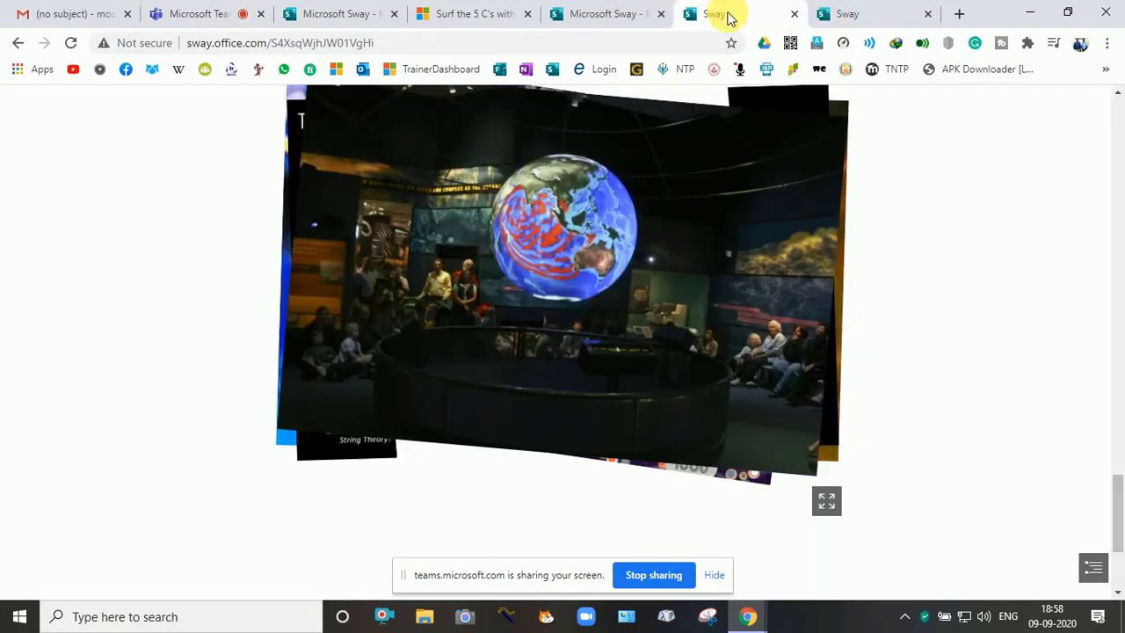
{"action": "left_click", "coordinate": [576, 295]}
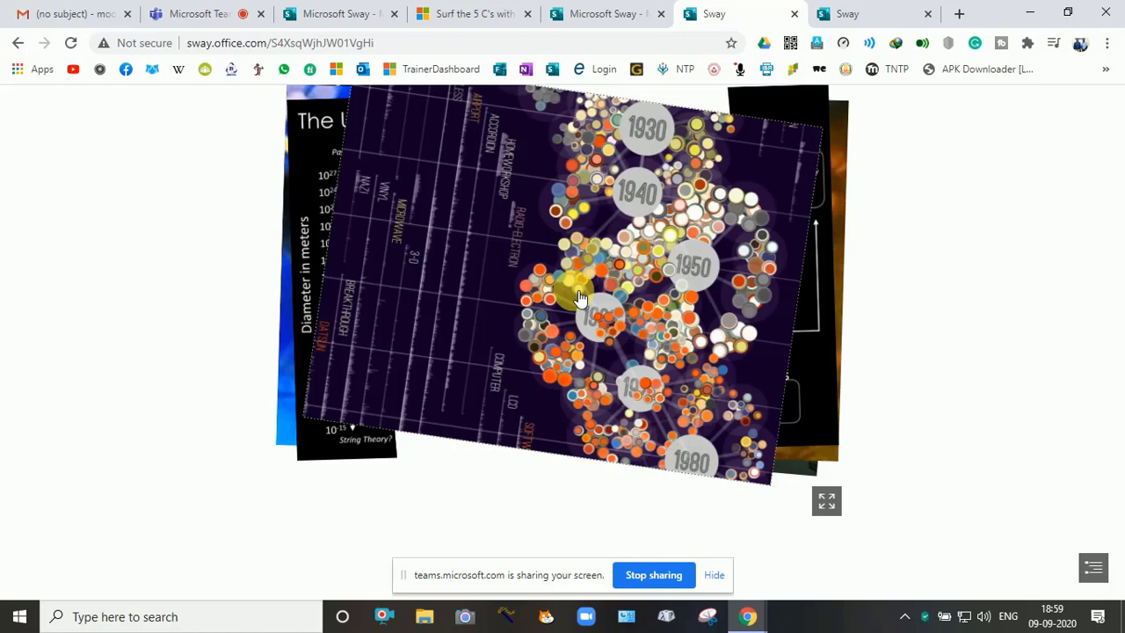
{"action": "scroll", "coordinate": [873, 343], "scroll_direction": "up", "scroll_amount": 1}
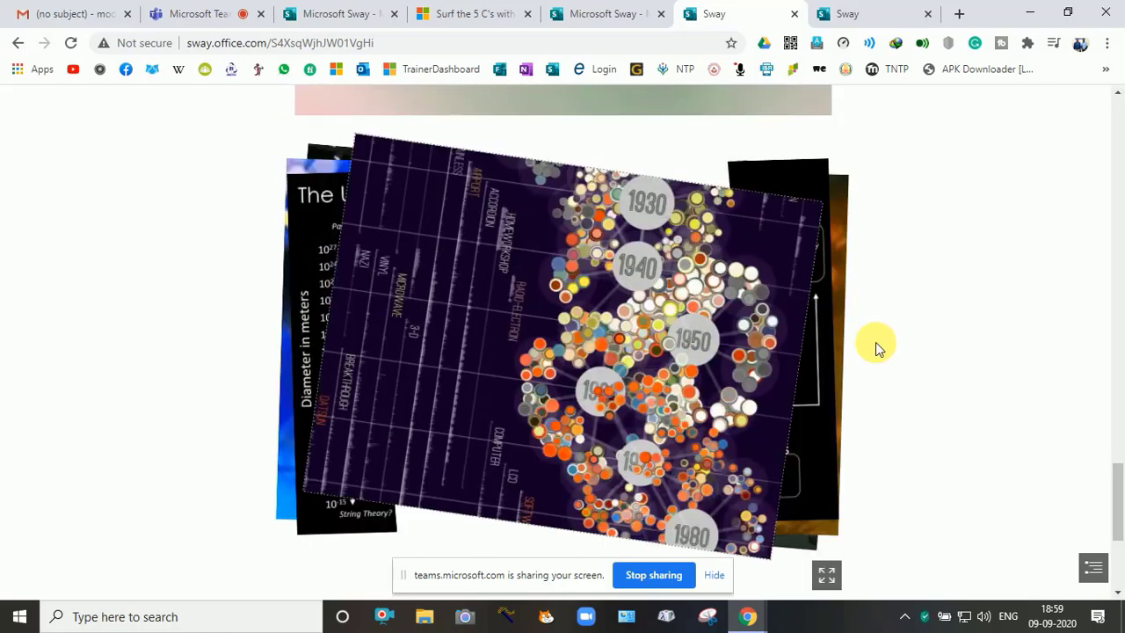
{"action": "scroll", "coordinate": [896, 290], "scroll_direction": "up", "scroll_amount": 5}
{"action": "left_click", "coordinate": [965, 101]}
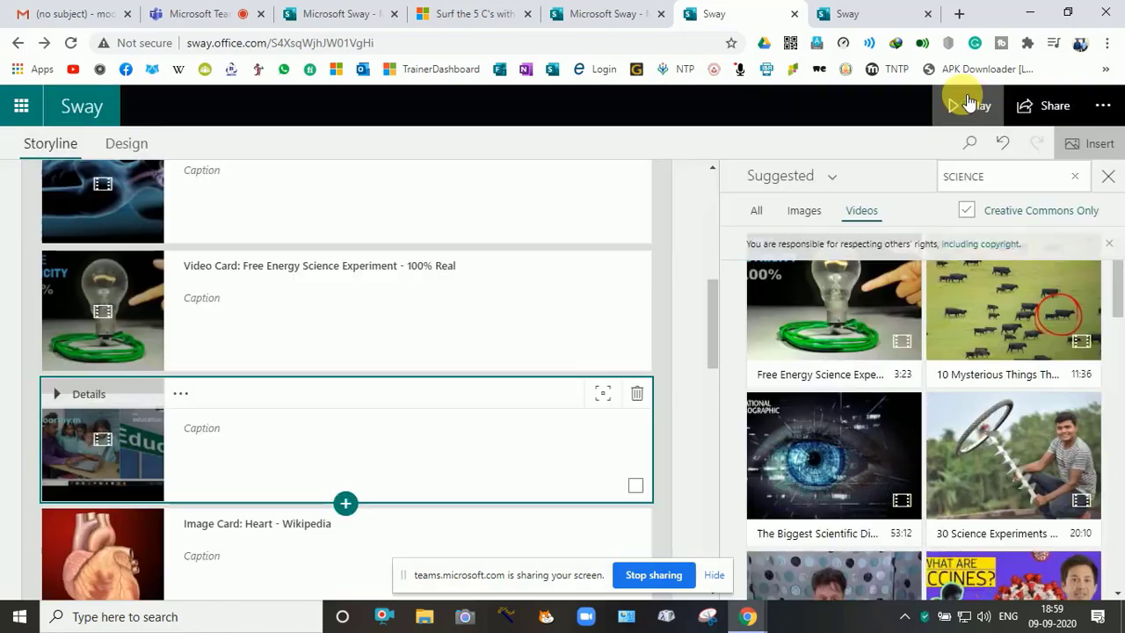
{"action": "scroll", "coordinate": [289, 400], "scroll_direction": "up", "scroll_amount": 10}
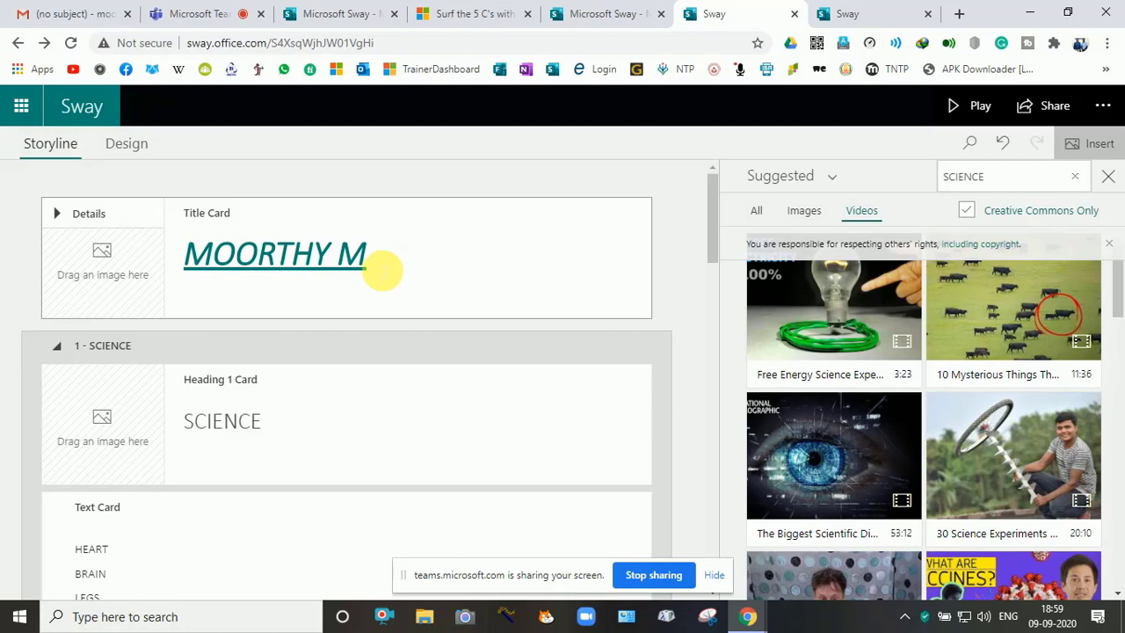
{"action": "scroll", "coordinate": [382, 272], "scroll_direction": "down", "scroll_amount": 2}
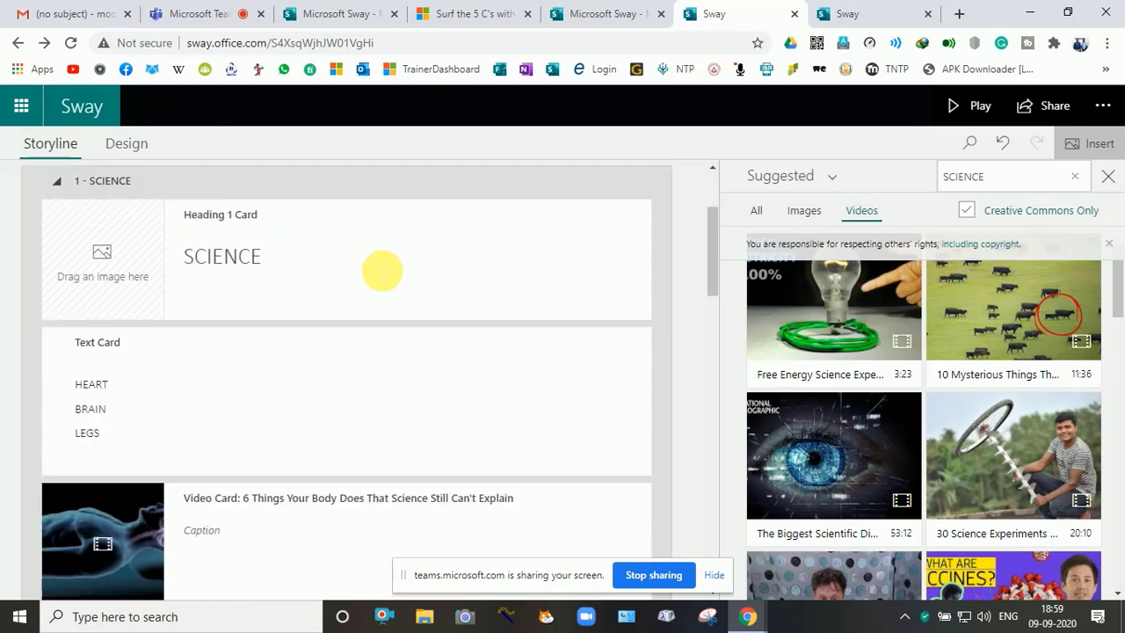
{"action": "scroll", "coordinate": [382, 270], "scroll_direction": "down", "scroll_amount": 1}
{"action": "scroll", "coordinate": [382, 270], "scroll_direction": "up", "scroll_amount": 3}
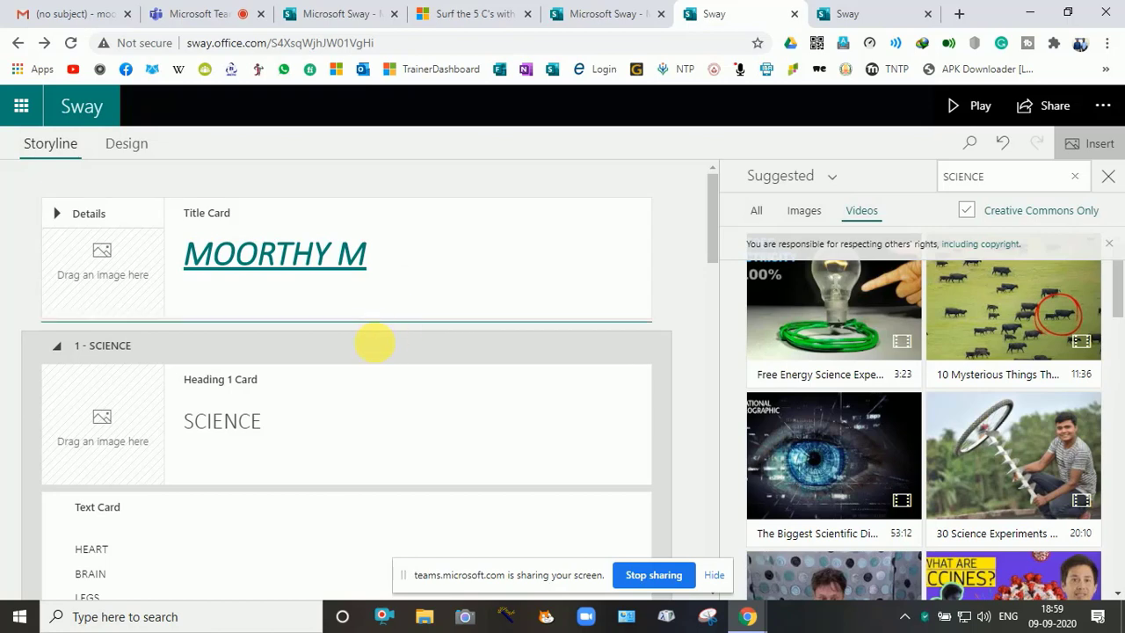
{"action": "scroll", "coordinate": [375, 343], "scroll_direction": "down", "scroll_amount": 2}
{"action": "scroll", "coordinate": [369, 246], "scroll_direction": "up", "scroll_amount": 2}
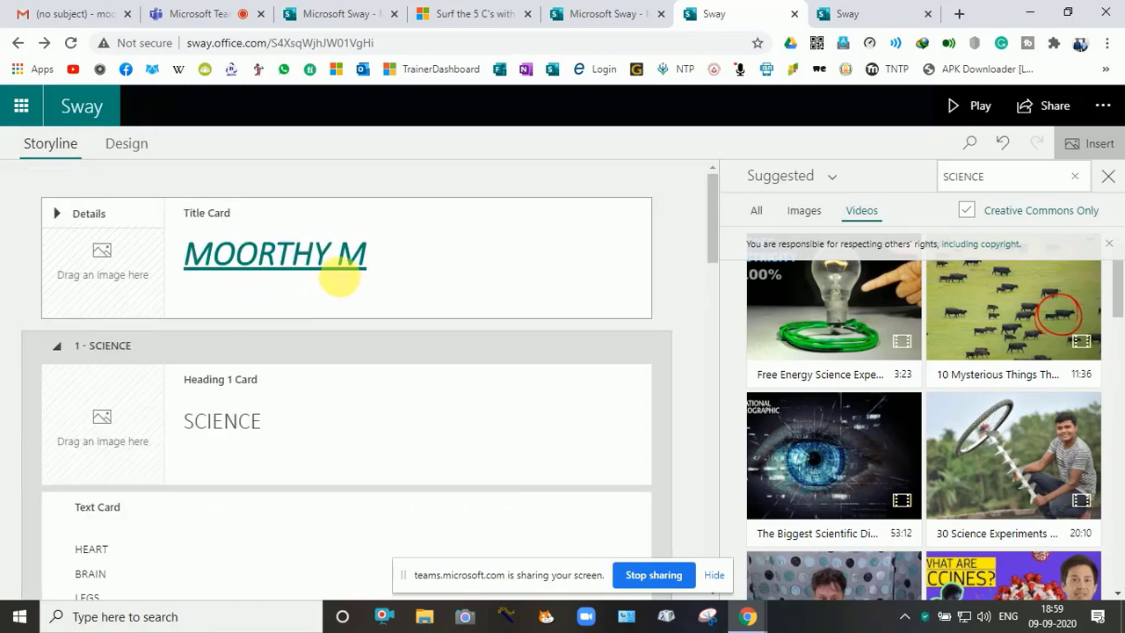
{"action": "left_click", "coordinate": [334, 281]}
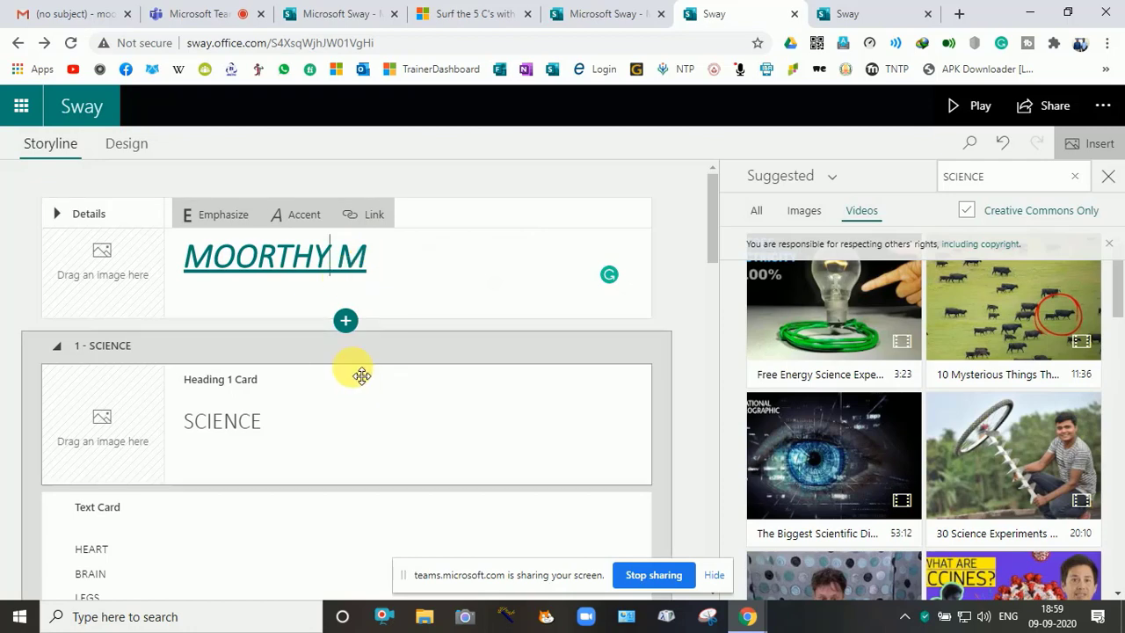
{"action": "scroll", "coordinate": [281, 396], "scroll_direction": "down", "scroll_amount": 5}
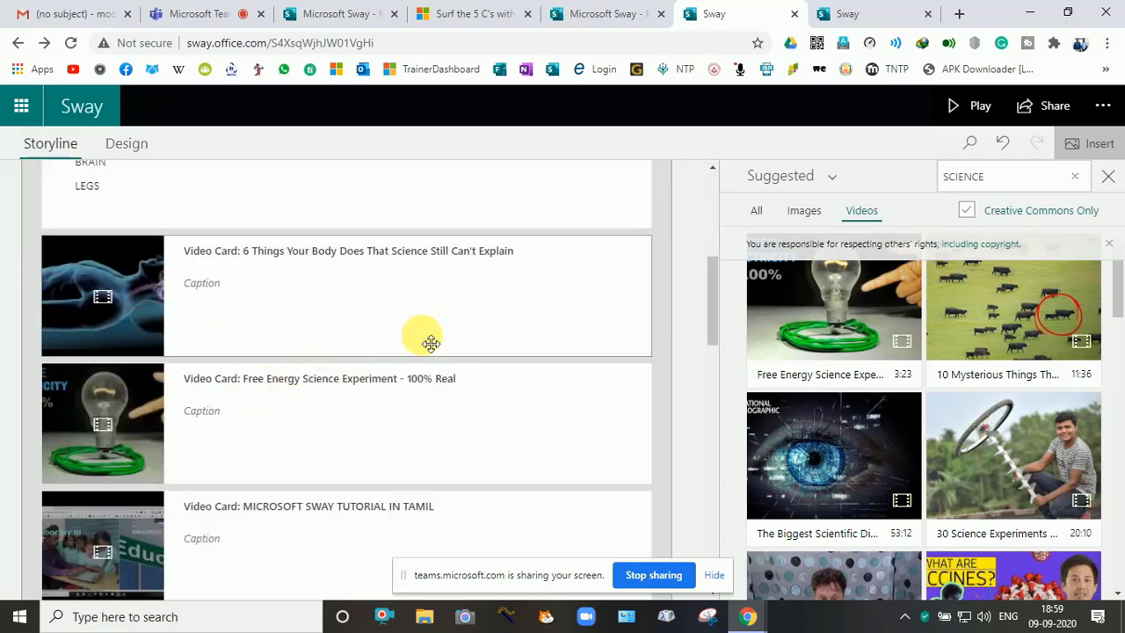
{"action": "scroll", "coordinate": [412, 307], "scroll_direction": "down", "scroll_amount": 5}
{"action": "scroll", "coordinate": [412, 306], "scroll_direction": "down", "scroll_amount": 5}
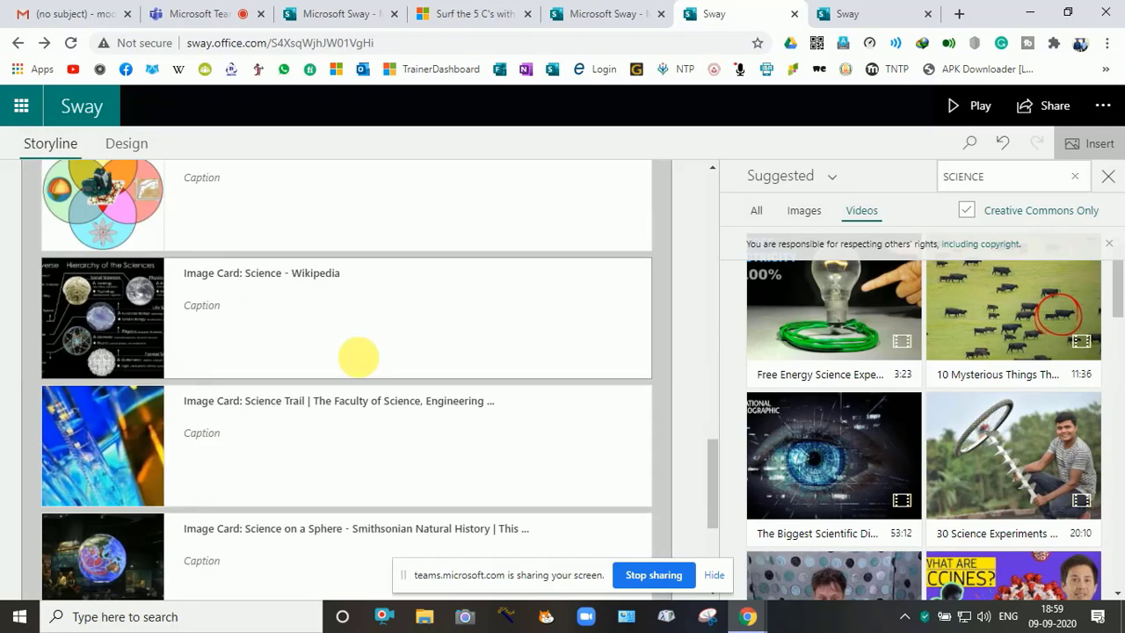
{"action": "scroll", "coordinate": [359, 357], "scroll_direction": "down", "scroll_amount": 1}
{"action": "scroll", "coordinate": [211, 435], "scroll_direction": "down", "scroll_amount": 3}
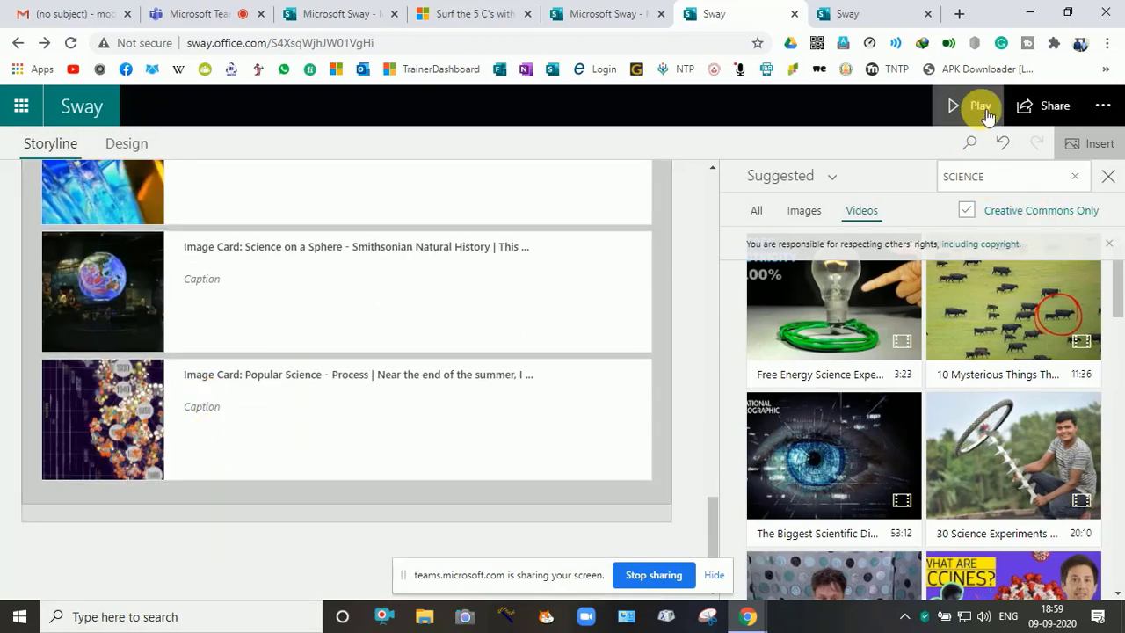
Step: Set the Sway to the Horizontal layout in Design's Styles
{"action": "left_click", "coordinate": [127, 145]}
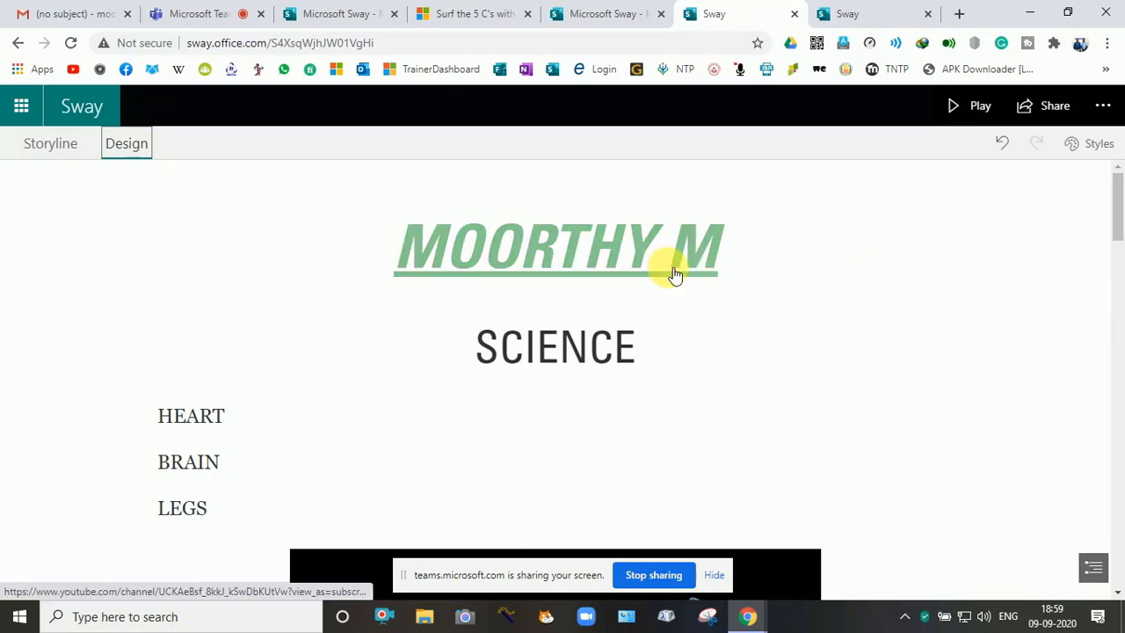
{"action": "left_click", "coordinate": [1098, 145]}
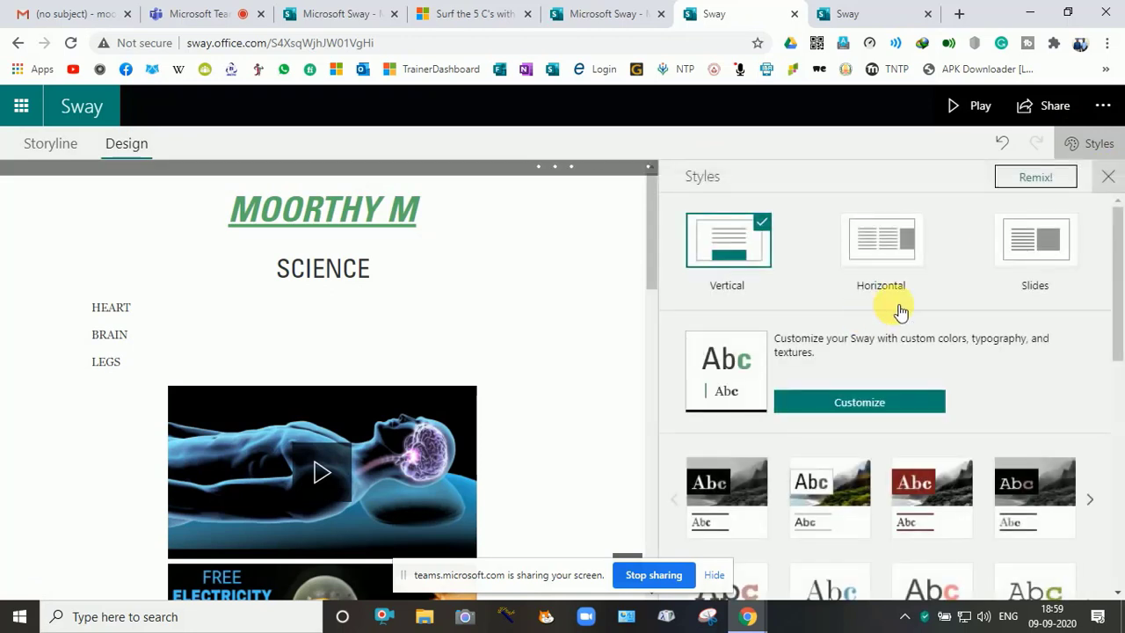
{"action": "left_click", "coordinate": [1035, 244]}
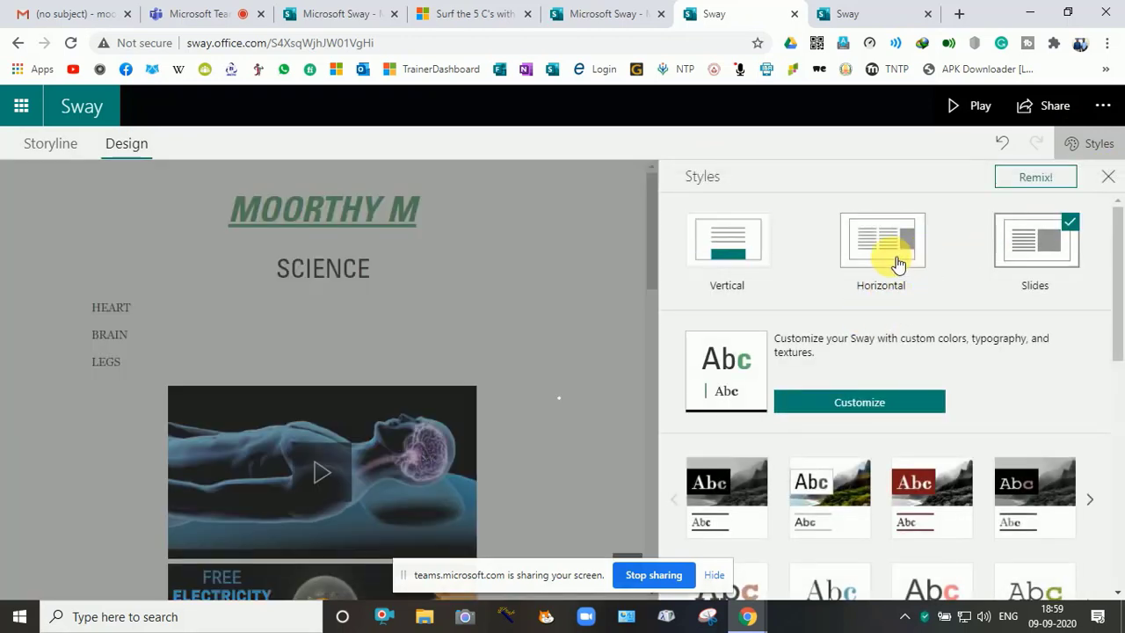
{"action": "left_click", "coordinate": [895, 255]}
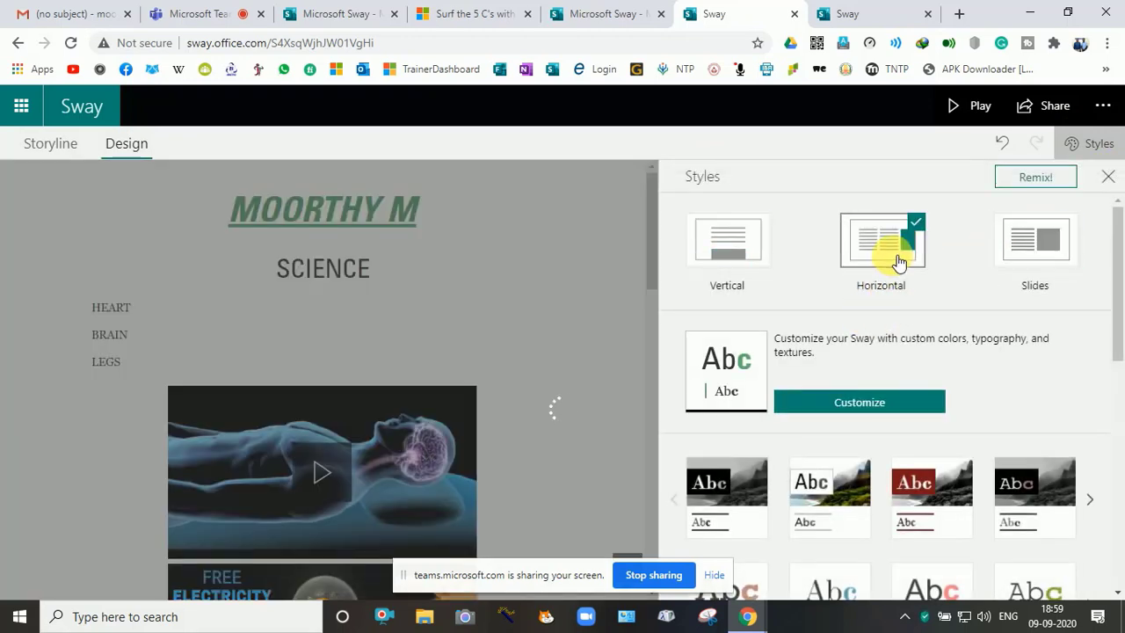
Step: Apply the second photo-based theme and start playing the Sway
{"action": "scroll", "coordinate": [900, 461], "scroll_direction": "down", "scroll_amount": 4}
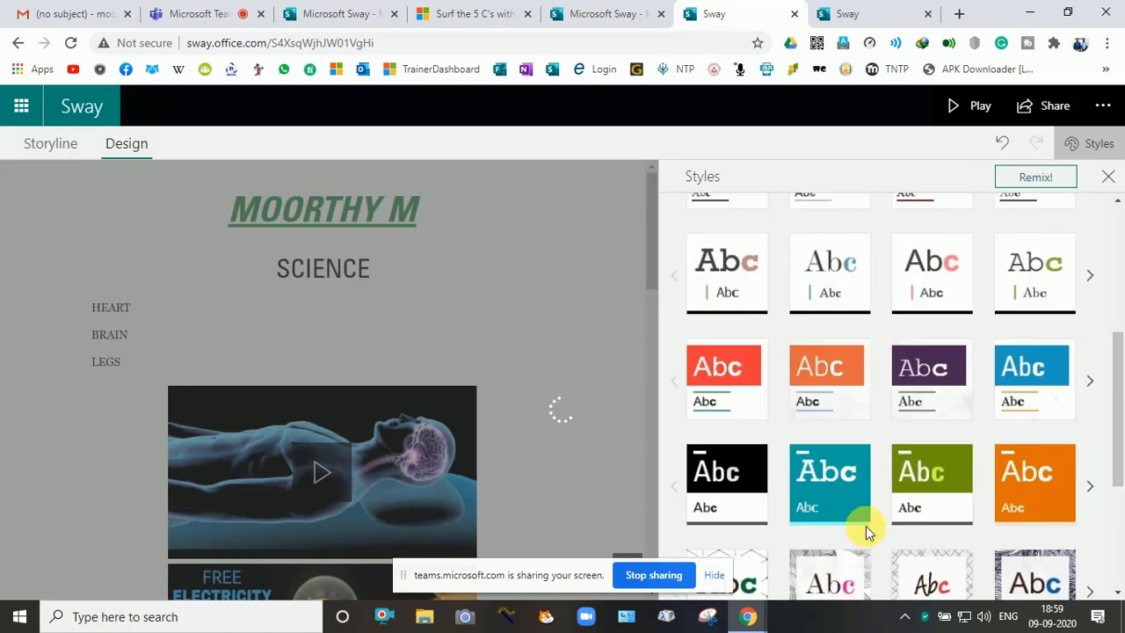
{"action": "scroll", "coordinate": [843, 492], "scroll_direction": "down", "scroll_amount": 3}
{"action": "scroll", "coordinate": [967, 496], "scroll_direction": "down", "scroll_amount": 1}
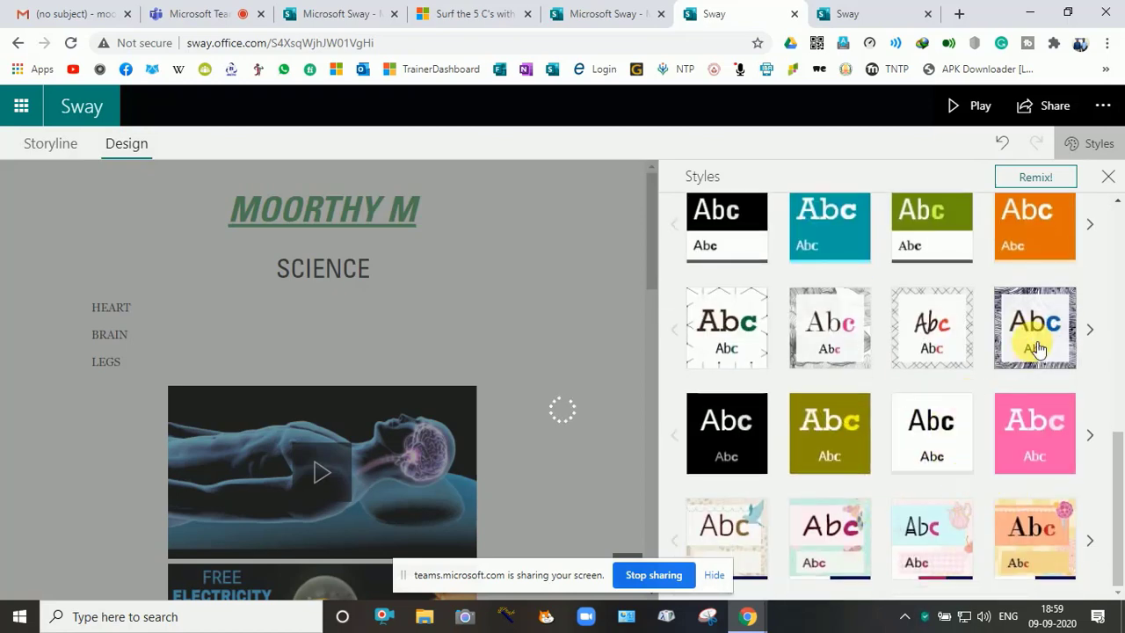
{"action": "scroll", "coordinate": [949, 316], "scroll_direction": "up", "scroll_amount": 2}
{"action": "scroll", "coordinate": [865, 338], "scroll_direction": "up", "scroll_amount": 3}
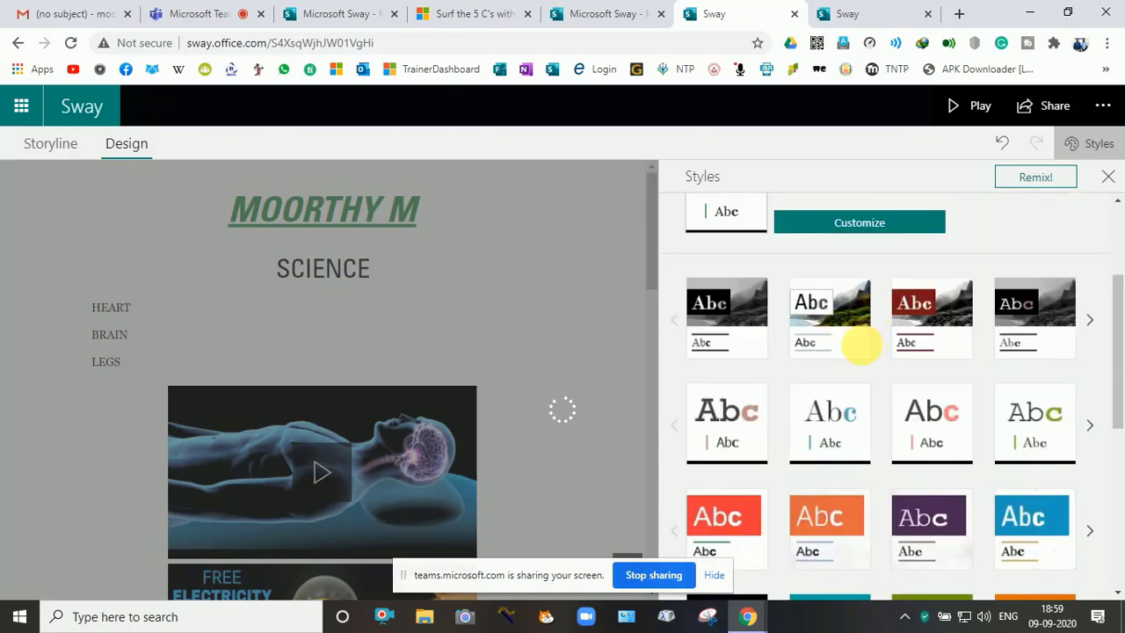
{"action": "left_click", "coordinate": [848, 338]}
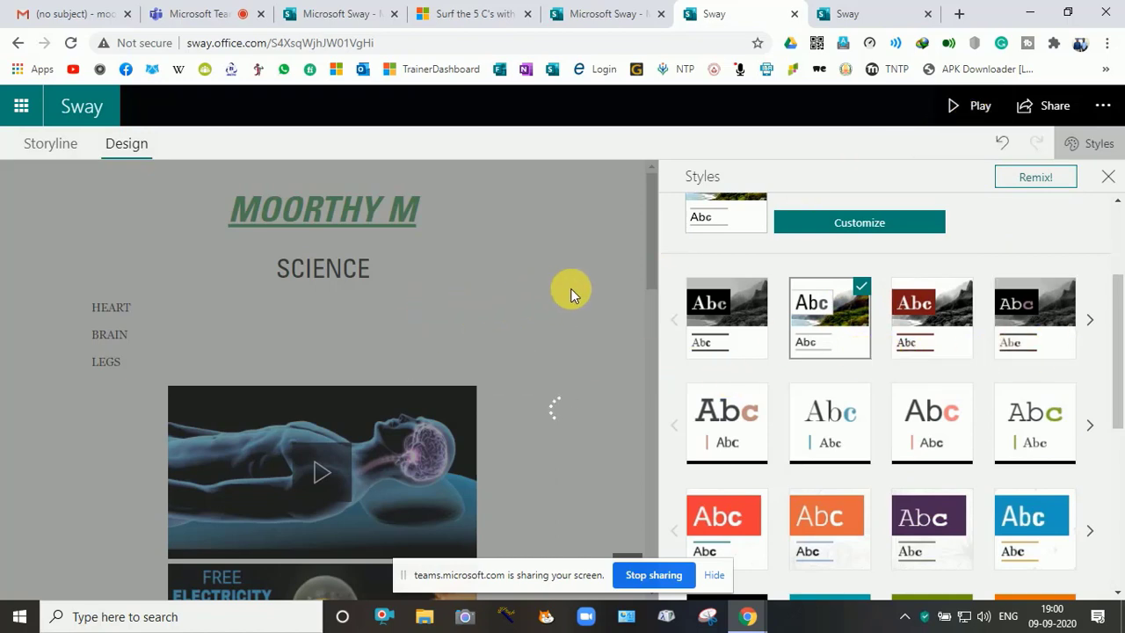
{"action": "left_click", "coordinate": [967, 106]}
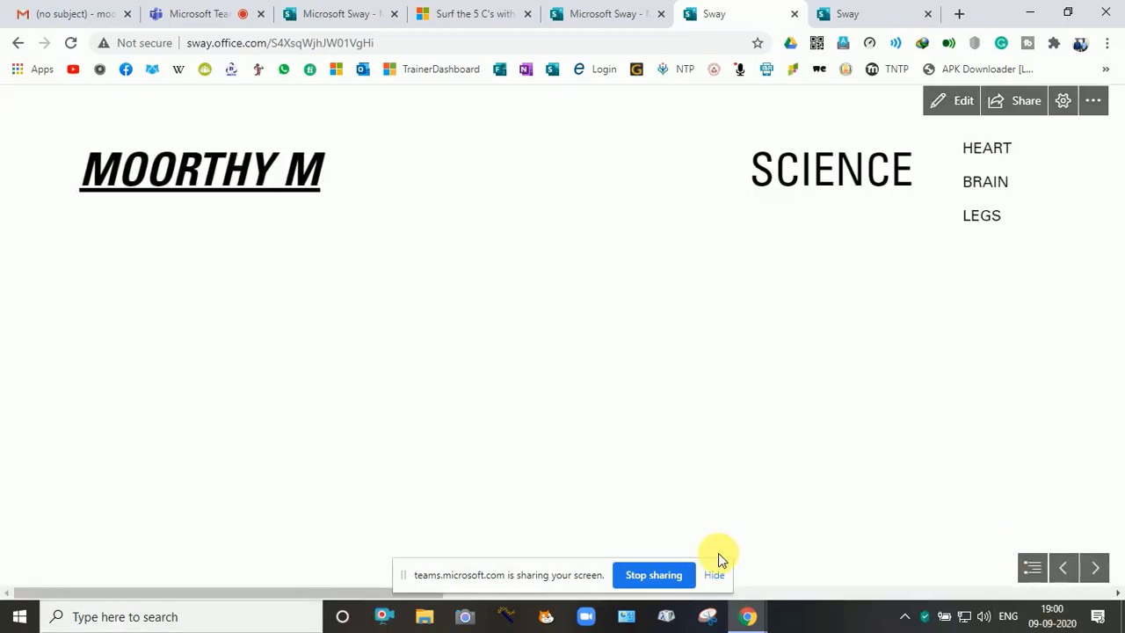
Step: Page forward and back between the title, SCIENCE section and heart images with the arrows
{"action": "left_click", "coordinate": [1097, 570]}
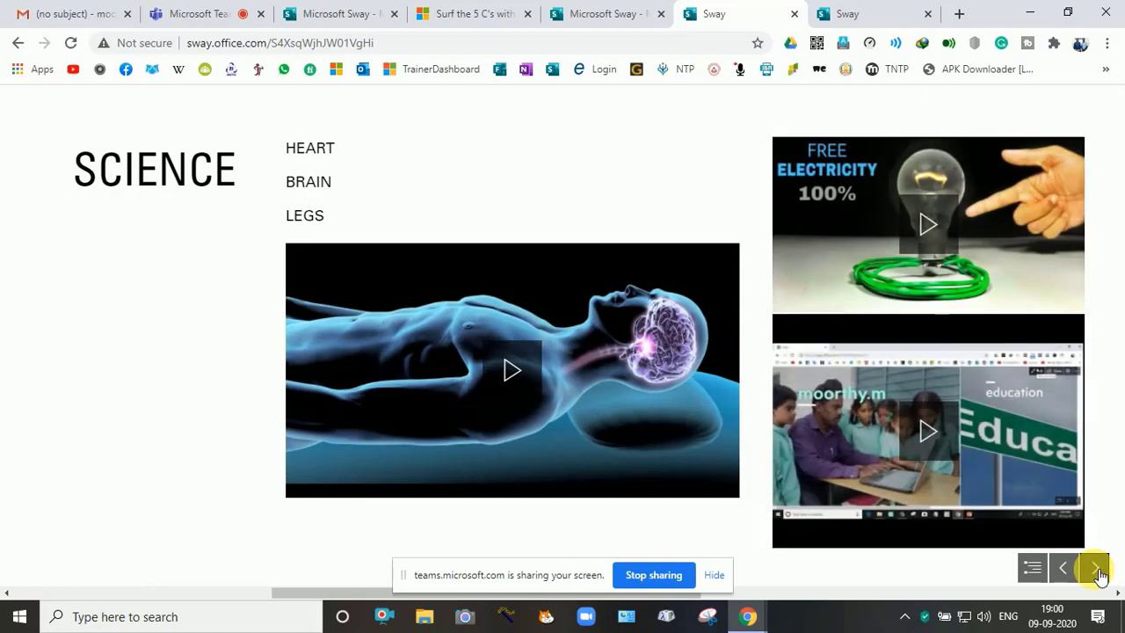
{"action": "left_click", "coordinate": [1097, 569]}
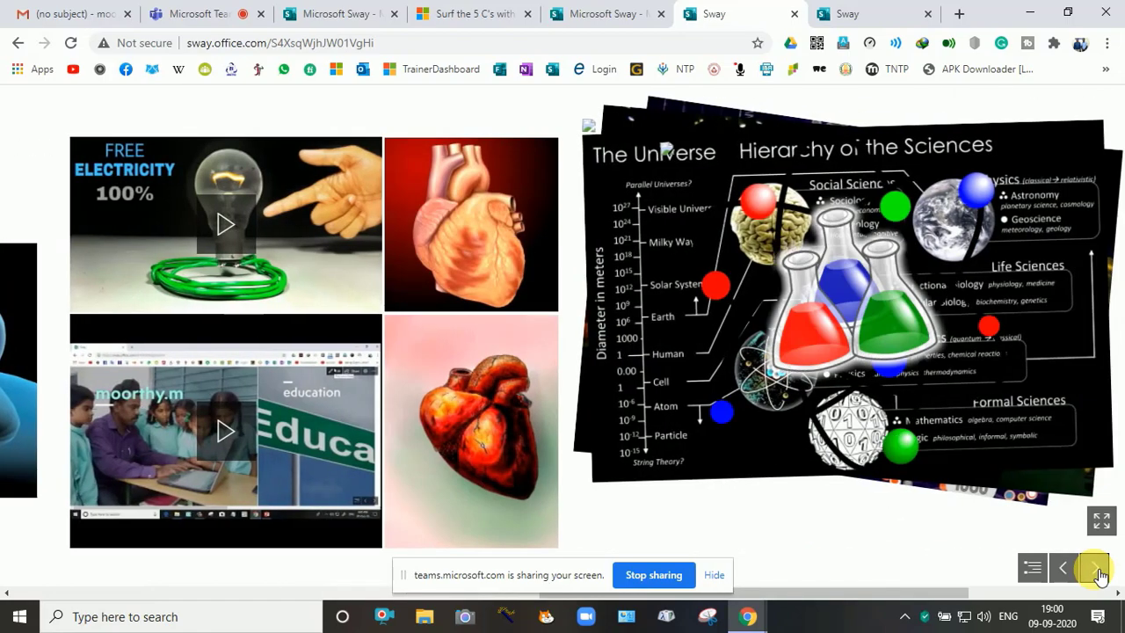
{"action": "left_click", "coordinate": [1073, 571]}
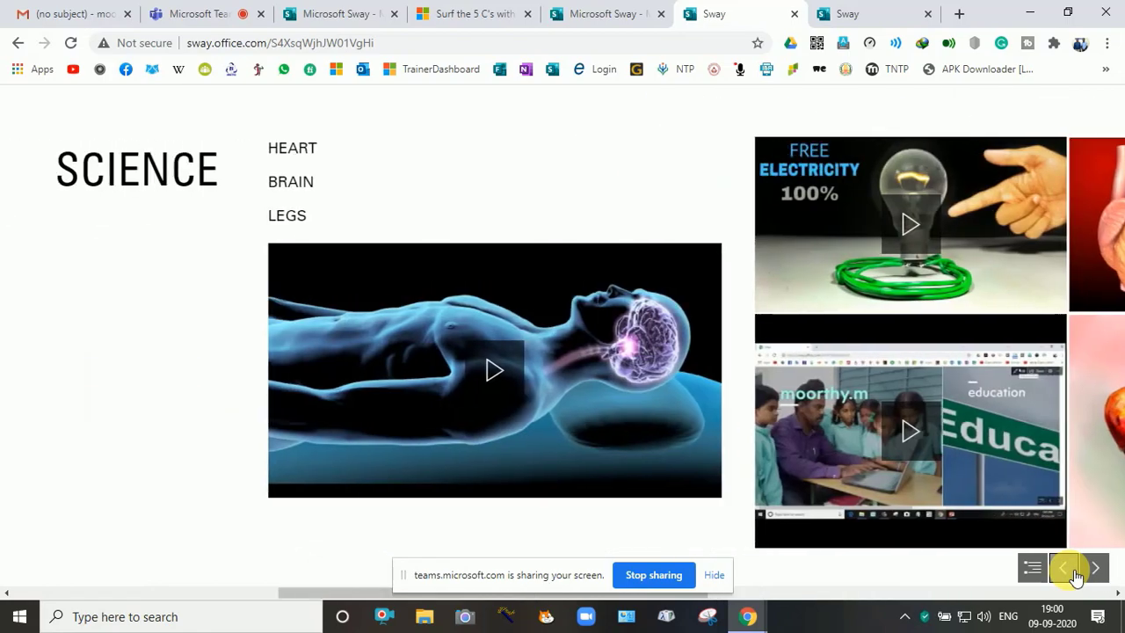
{"action": "left_click", "coordinate": [1075, 573]}
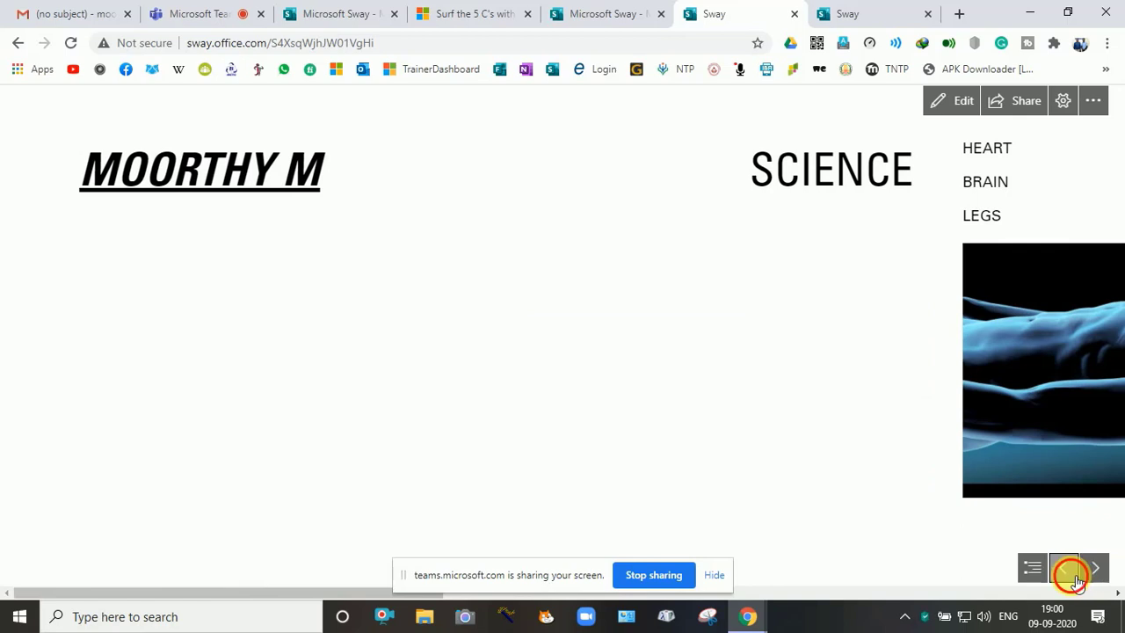
{"action": "left_click", "coordinate": [1093, 569]}
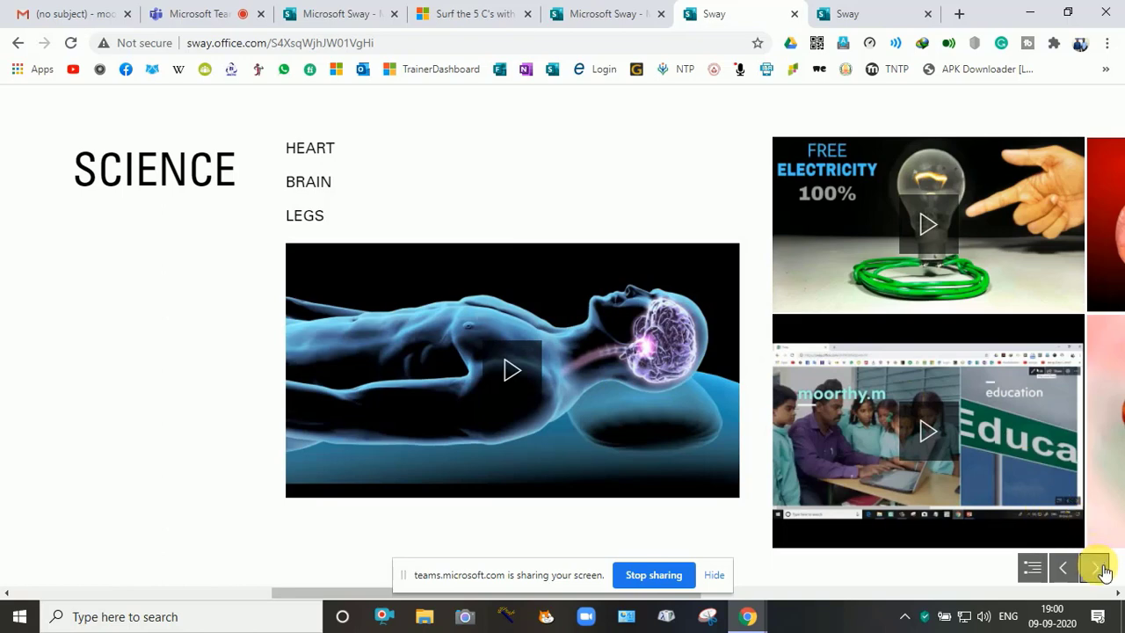
Step: Play and pause the body video, then cycle through pictures in the image stack
{"action": "left_click", "coordinate": [510, 385]}
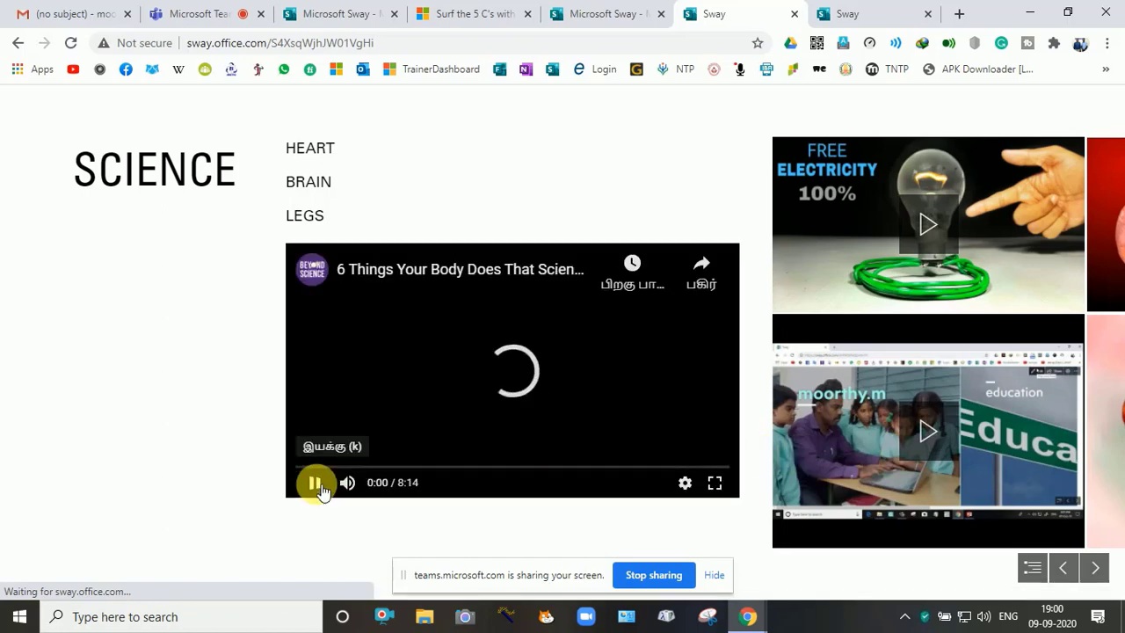
{"action": "left_click", "coordinate": [319, 489]}
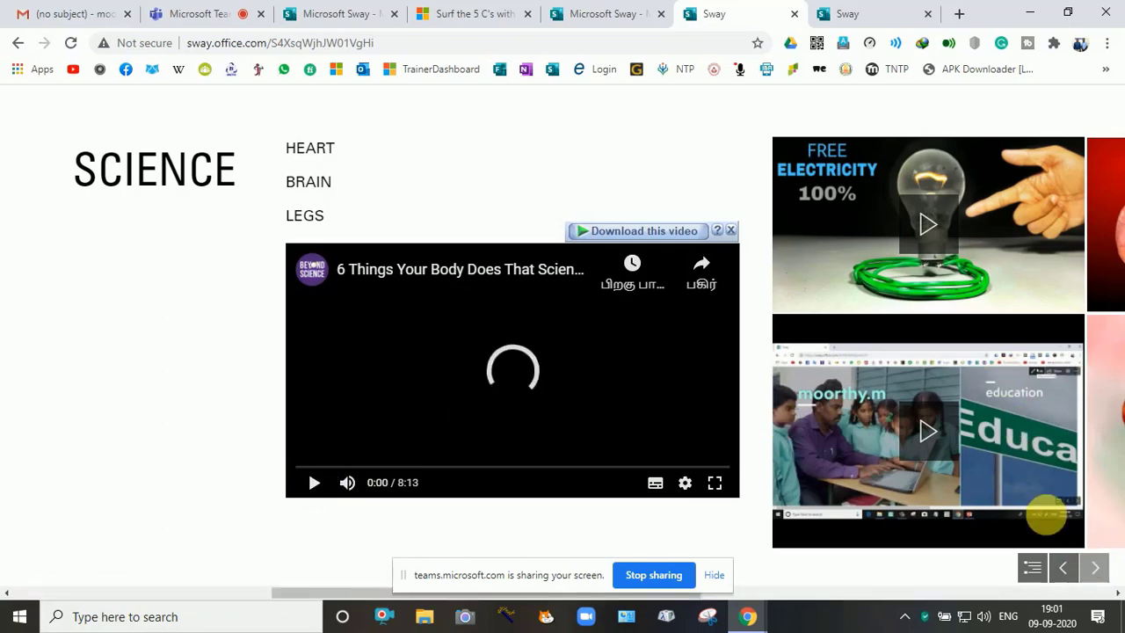
{"action": "left_click", "coordinate": [1105, 576]}
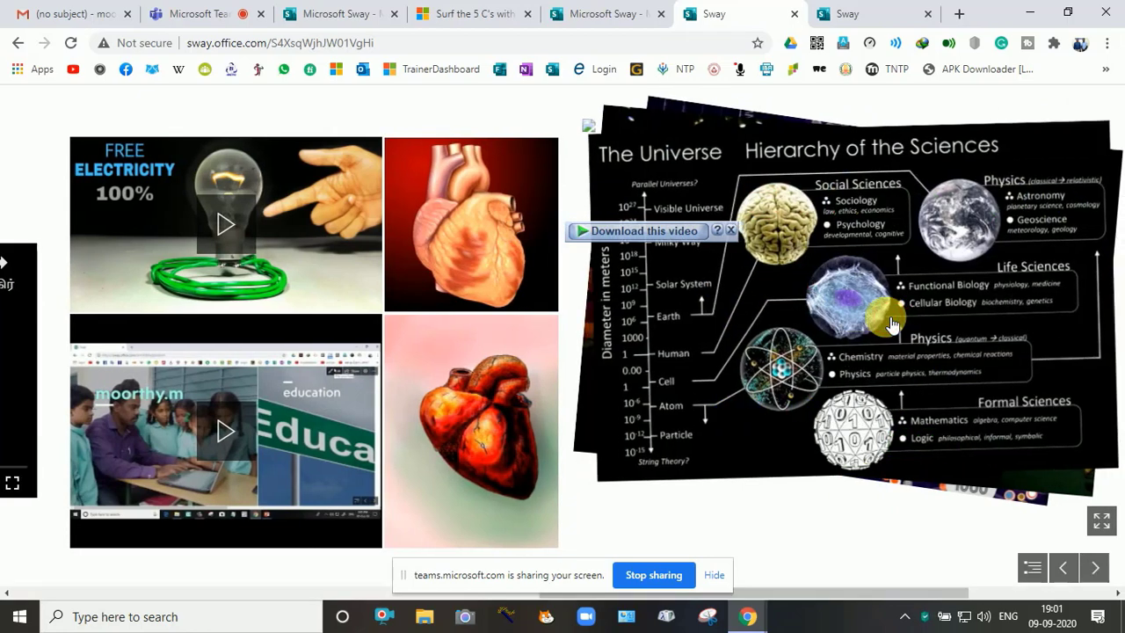
{"action": "left_click", "coordinate": [891, 325]}
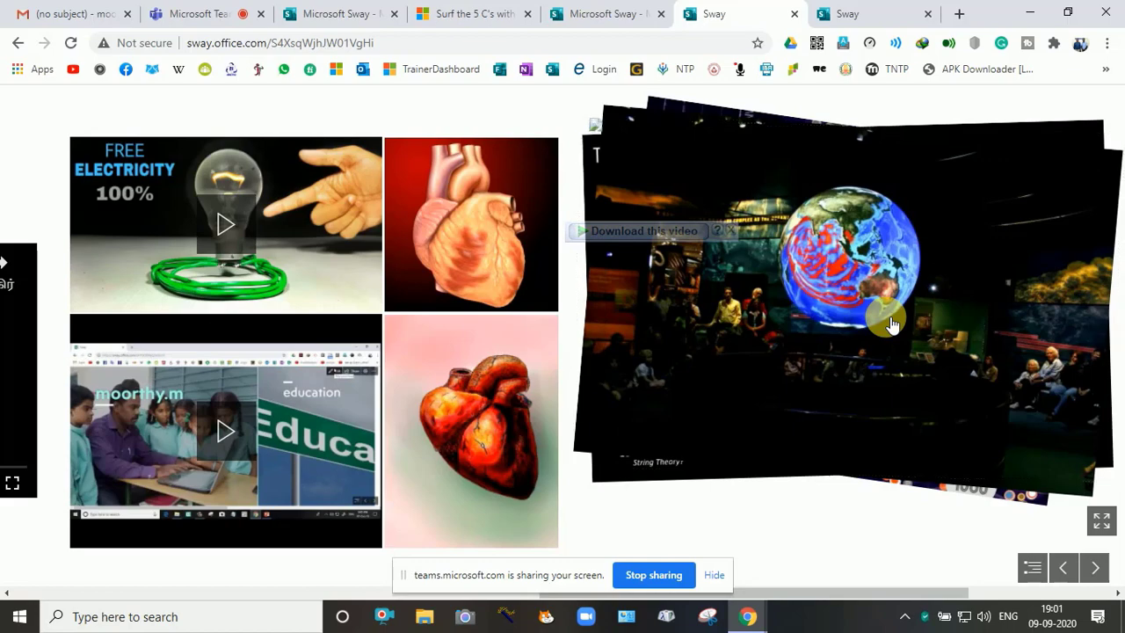
{"action": "left_click", "coordinate": [942, 352]}
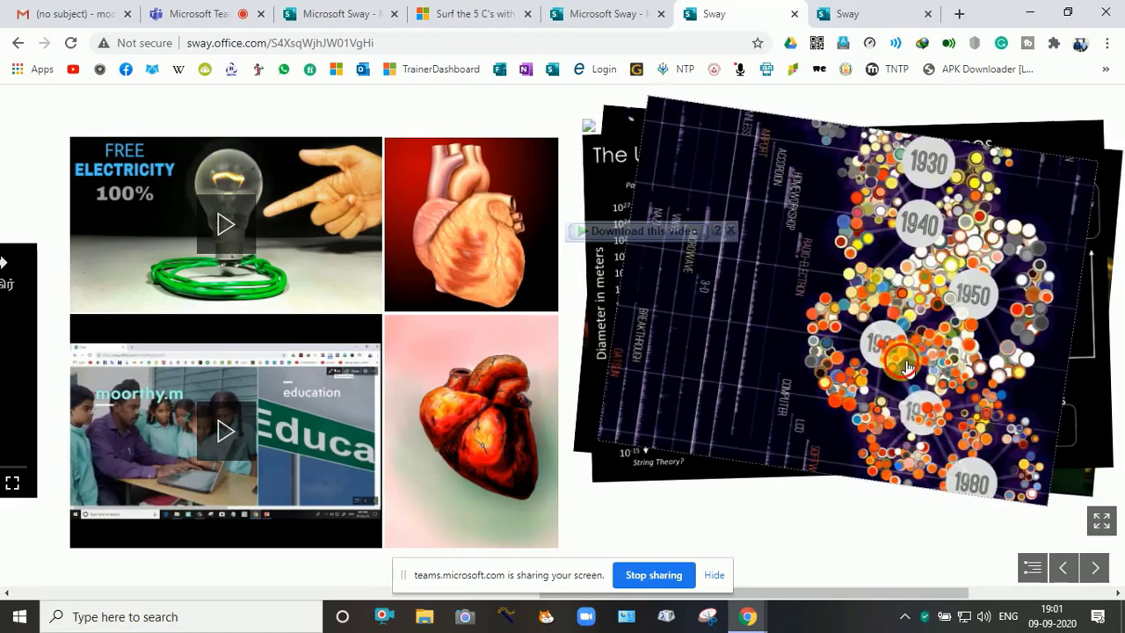
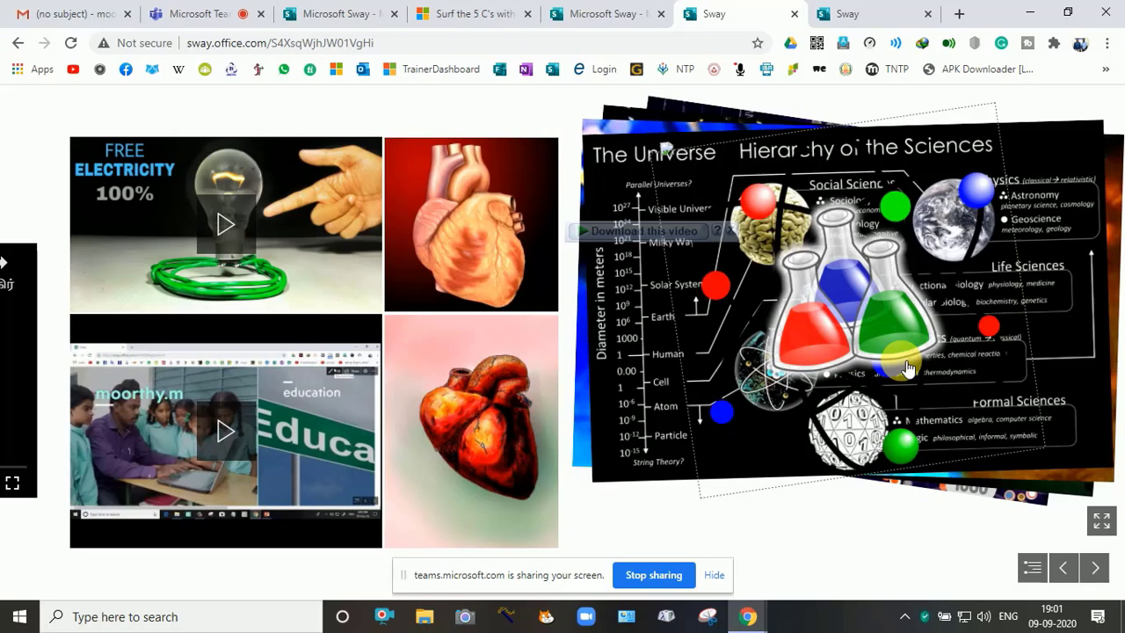
Step: Open the SCIENCE Sway in the editor's Design view with the Styles pane showing
{"action": "scroll", "coordinate": [991, 539], "scroll_direction": "up", "scroll_amount": 5}
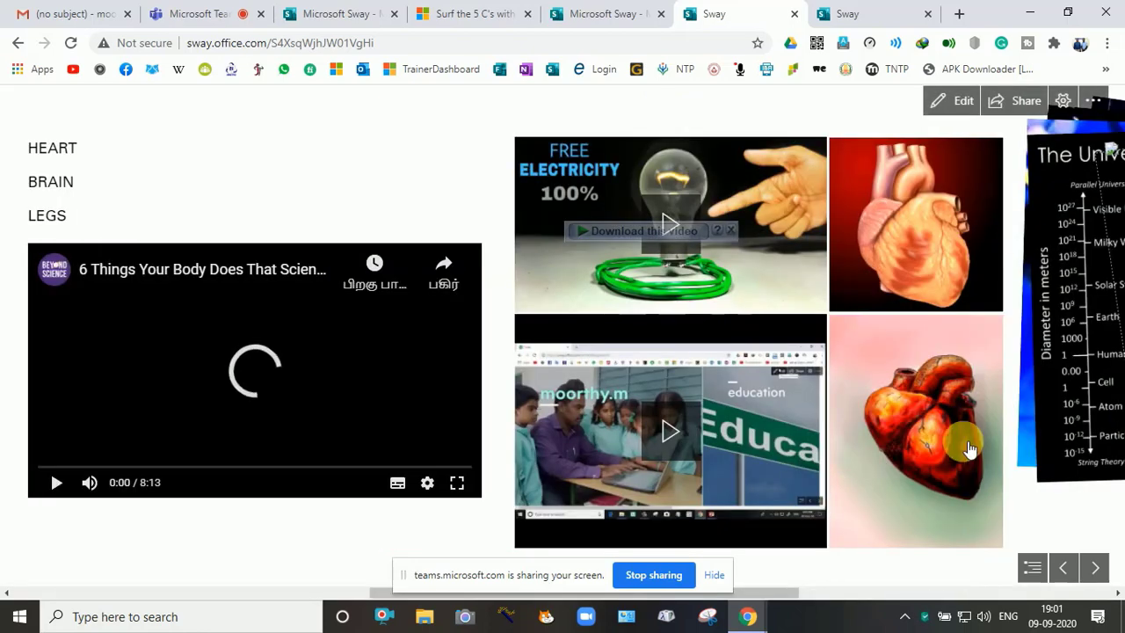
{"action": "left_click", "coordinate": [963, 104]}
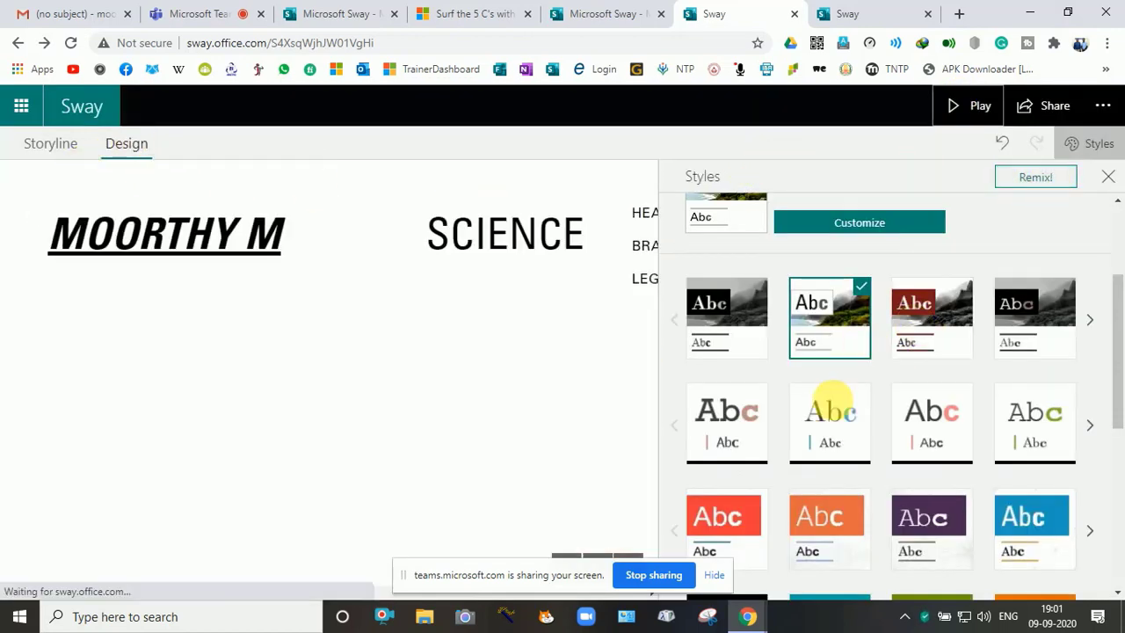
Step: Apply the white hexagon-pattern style with bold green serif titles and review the design canvas
{"action": "scroll", "coordinate": [721, 461], "scroll_direction": "down", "scroll_amount": 3}
{"action": "left_click", "coordinate": [732, 489]}
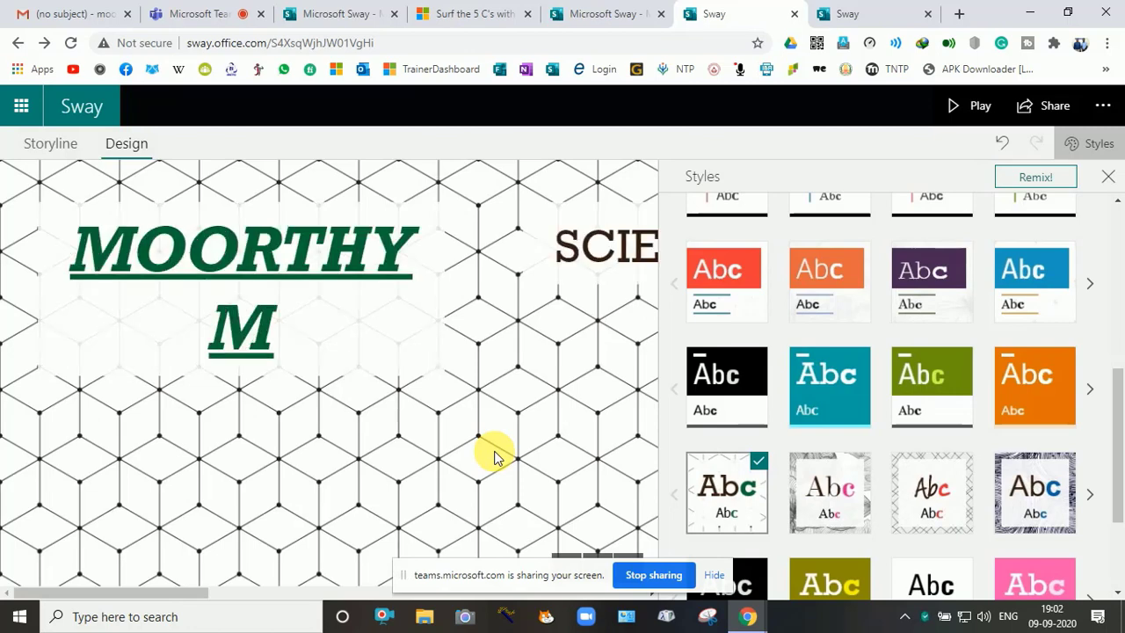
{"action": "scroll", "coordinate": [563, 489], "scroll_direction": "down", "scroll_amount": 3}
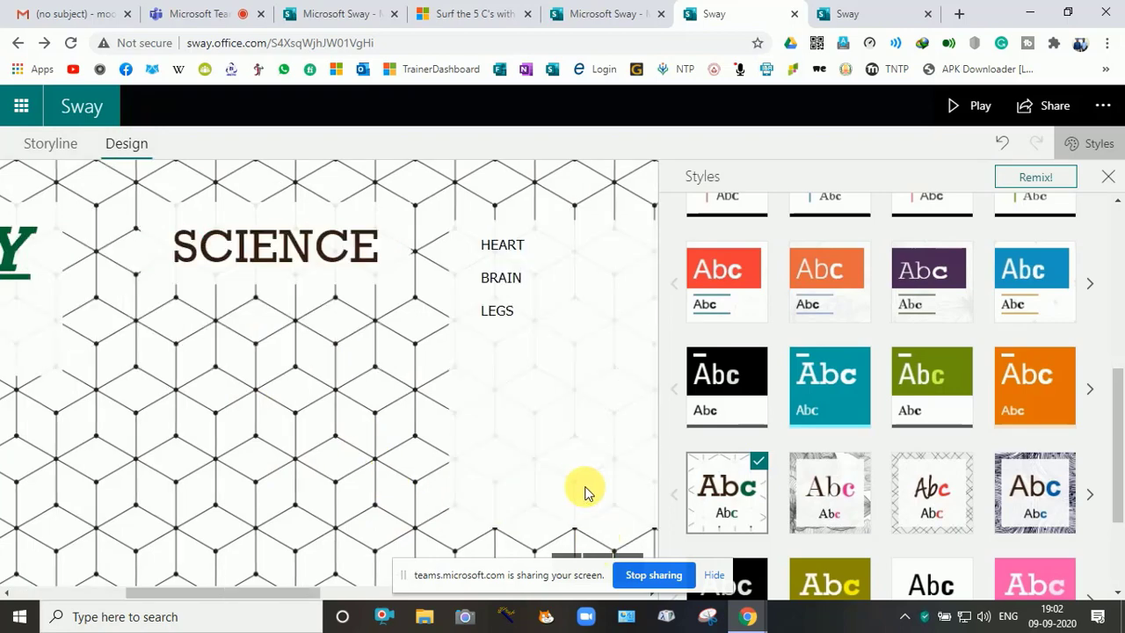
{"action": "scroll", "coordinate": [580, 474], "scroll_direction": "down", "scroll_amount": 3}
{"action": "scroll", "coordinate": [572, 456], "scroll_direction": "down", "scroll_amount": 3}
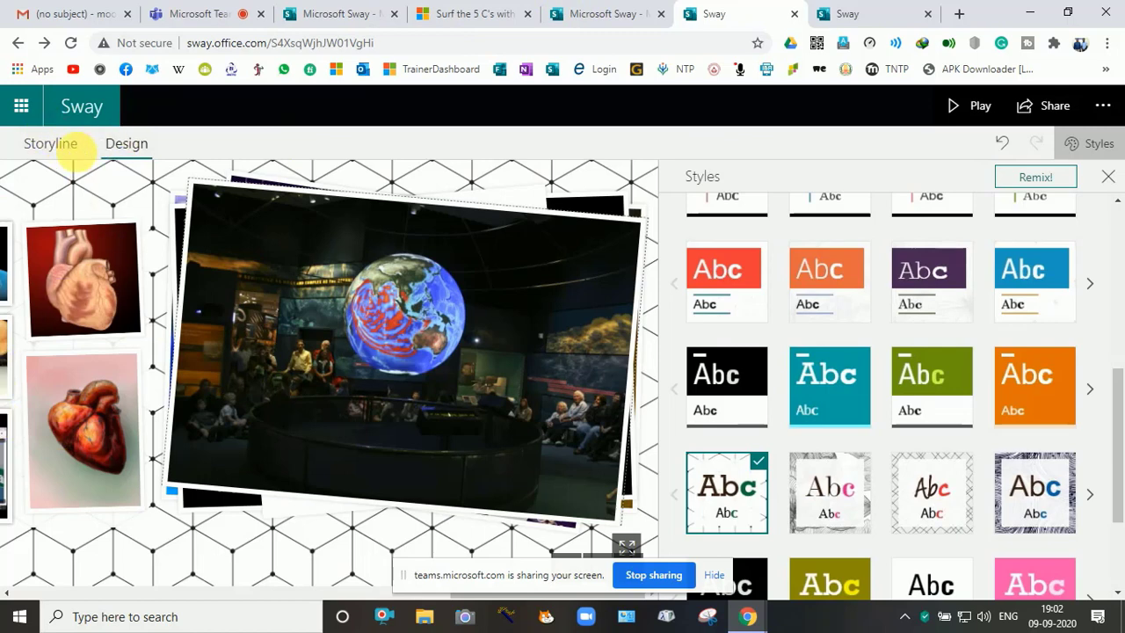
Step: From My Sways, load two more batches of older Sways and open TAMIL TERM-1 videos
{"action": "left_click", "coordinate": [82, 107]}
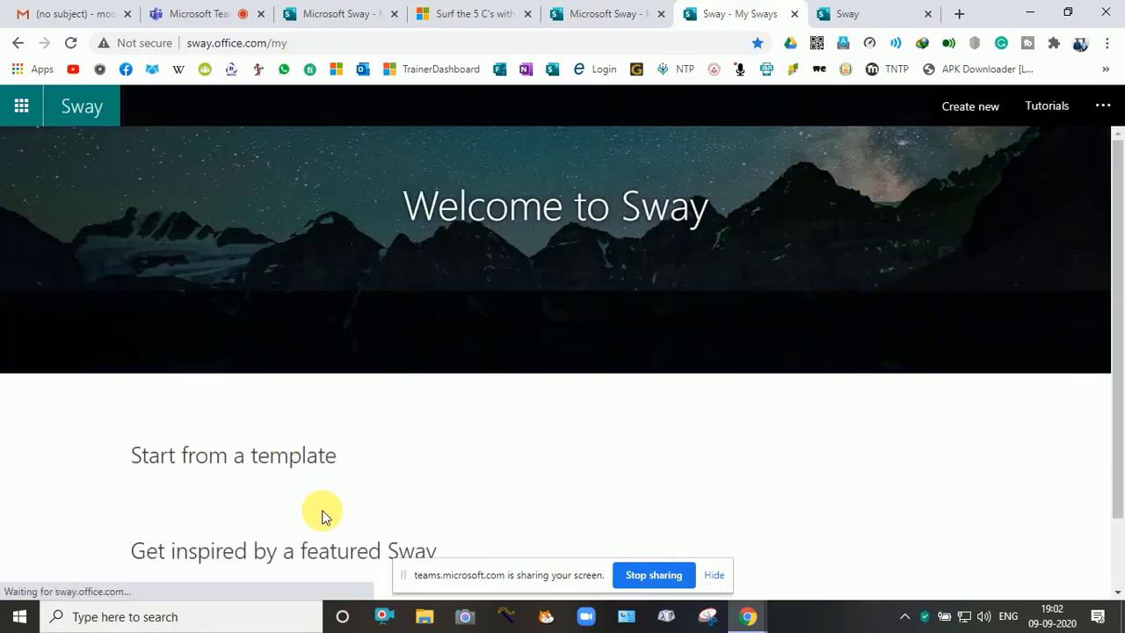
{"action": "scroll", "coordinate": [339, 448], "scroll_direction": "down", "scroll_amount": 4}
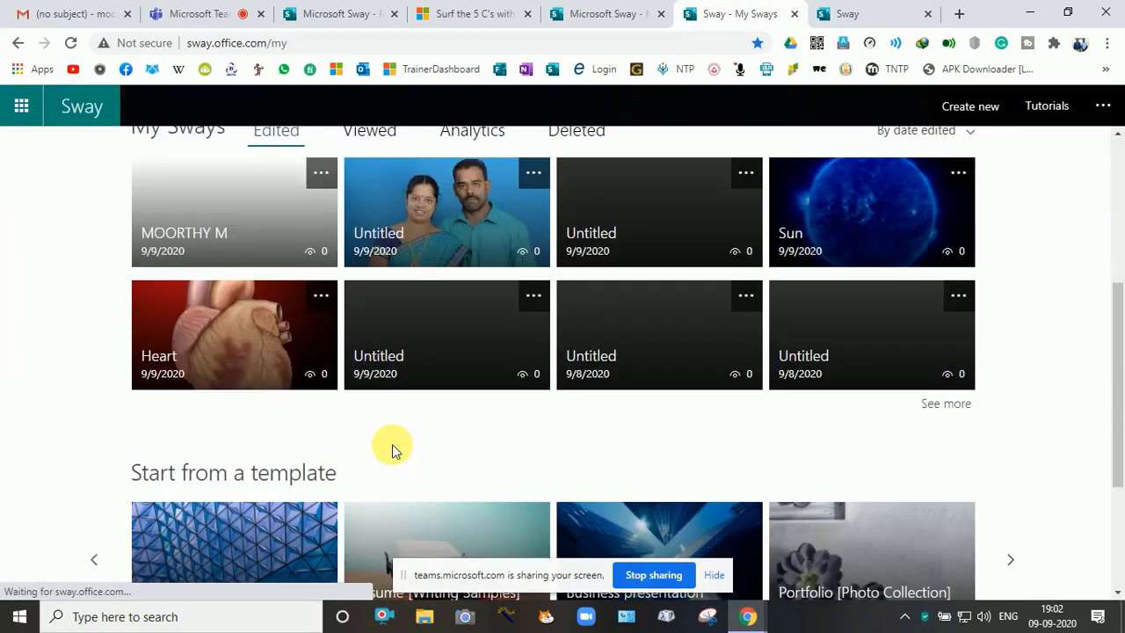
{"action": "left_click", "coordinate": [950, 404]}
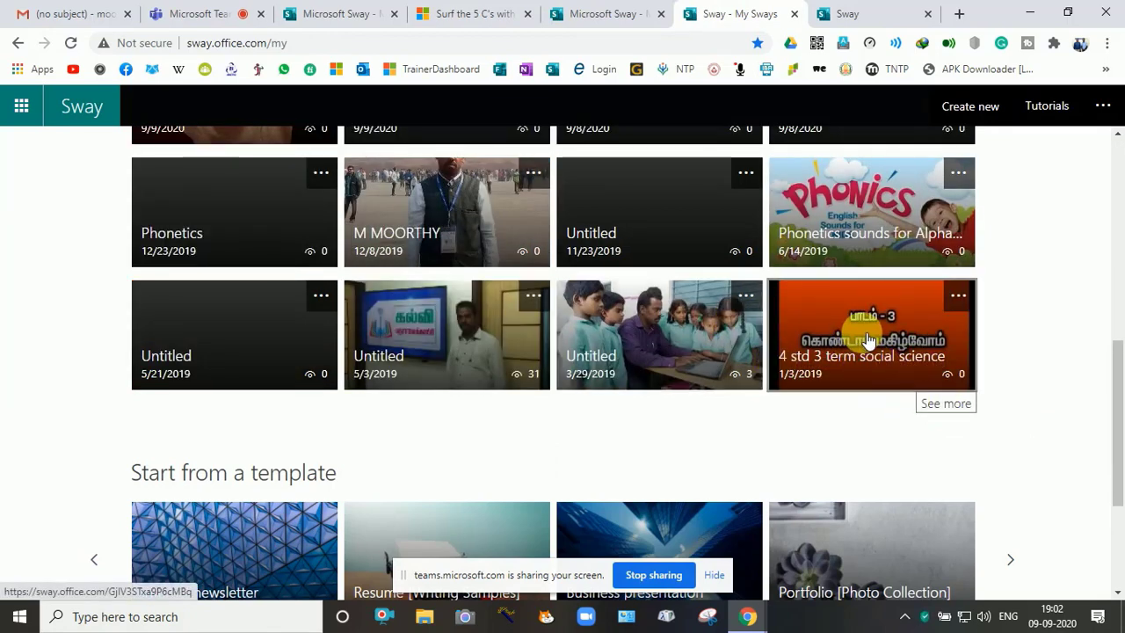
{"action": "left_click", "coordinate": [955, 406]}
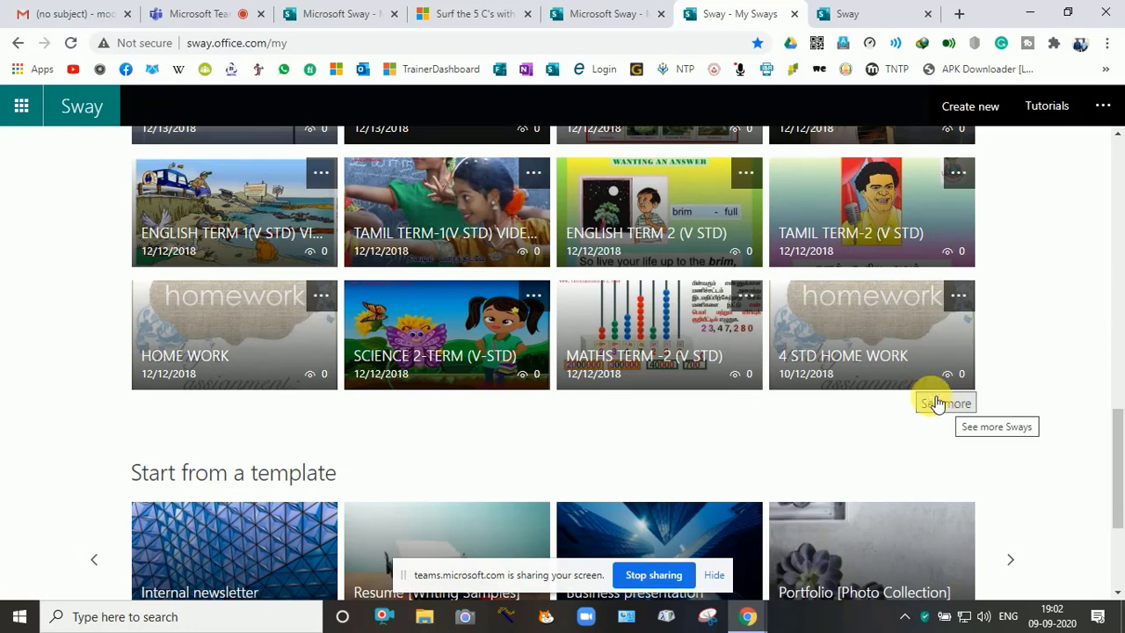
{"action": "left_click", "coordinate": [487, 213]}
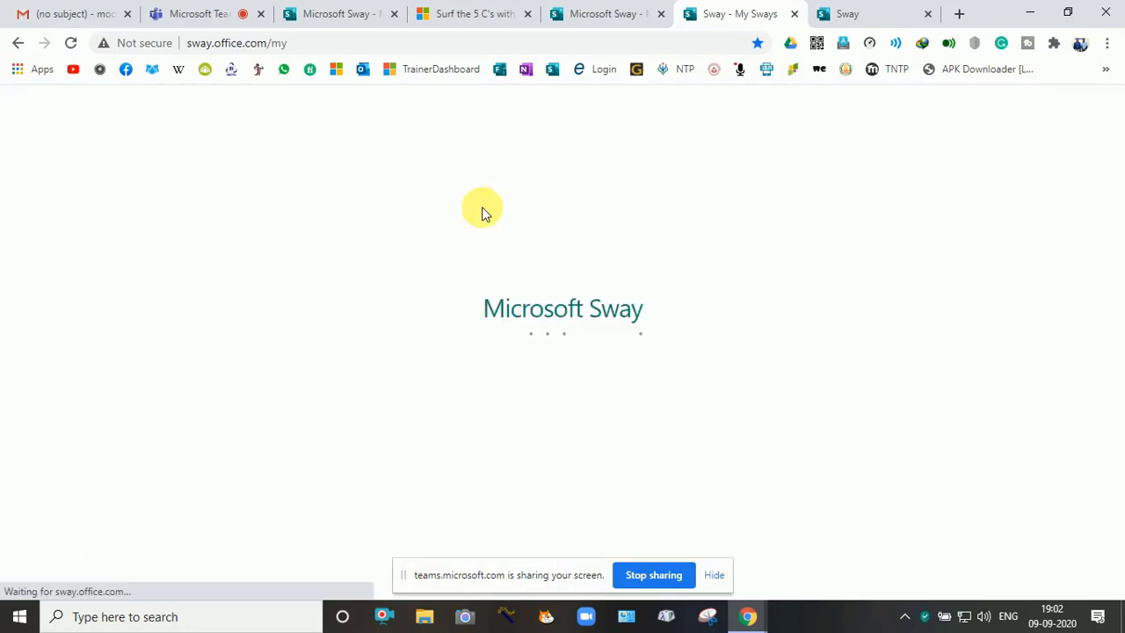
Step: Look over the TAMIL TERM-1(V STD) VIDEOS storyline, then play it in preview
{"action": "scroll", "coordinate": [713, 451], "scroll_direction": "down", "scroll_amount": 5}
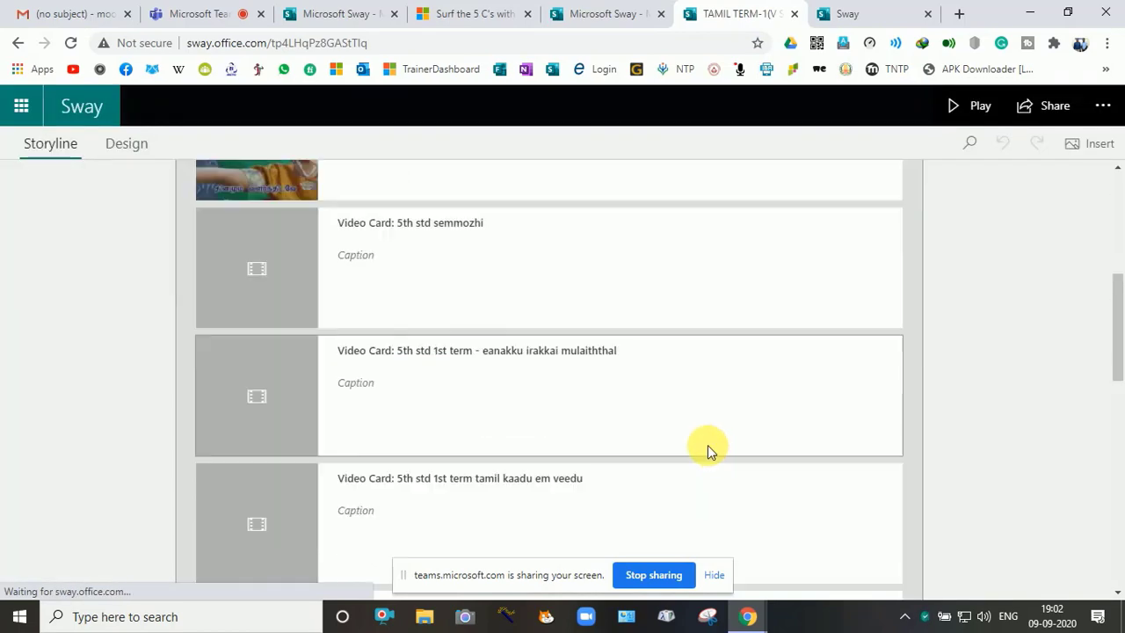
{"action": "scroll", "coordinate": [713, 452], "scroll_direction": "down", "scroll_amount": 5}
{"action": "scroll", "coordinate": [713, 452], "scroll_direction": "down", "scroll_amount": 5}
{"action": "scroll", "coordinate": [714, 452], "scroll_direction": "down", "scroll_amount": 5}
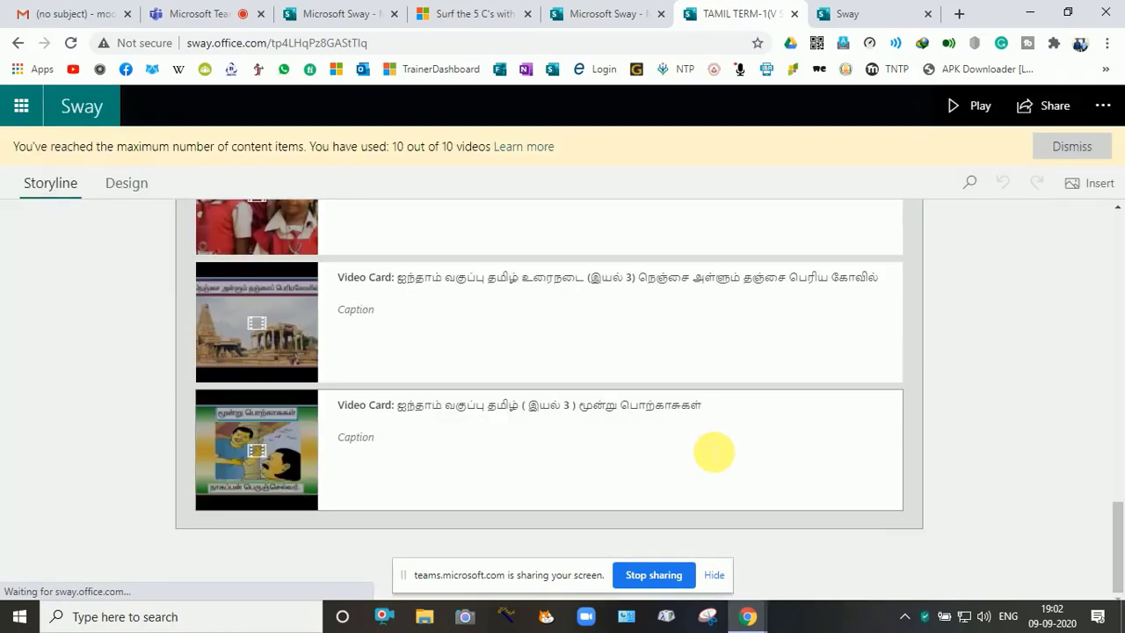
{"action": "scroll", "coordinate": [713, 452], "scroll_direction": "up", "scroll_amount": 5}
{"action": "scroll", "coordinate": [713, 451], "scroll_direction": "up", "scroll_amount": 5}
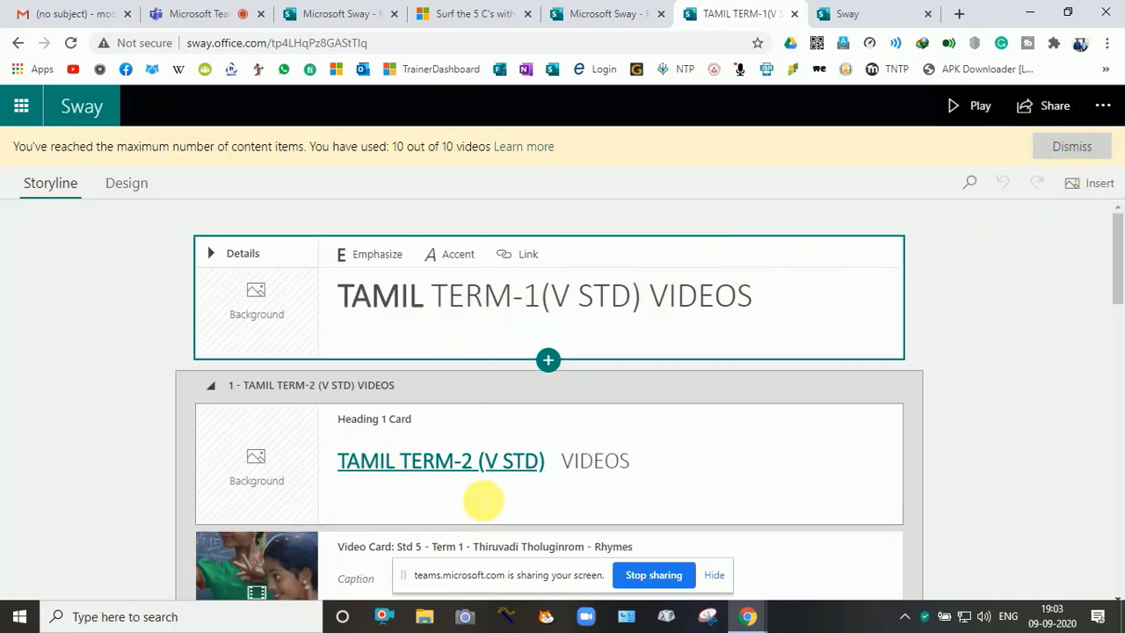
{"action": "left_click", "coordinate": [966, 112]}
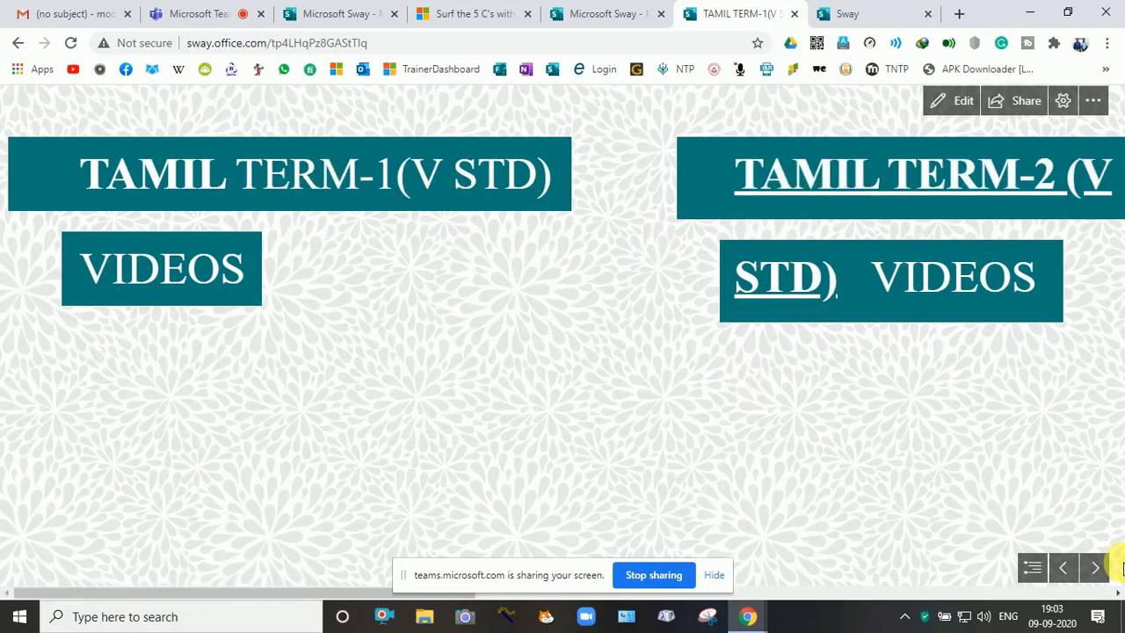
Step: Go to the TAMIL TERM-2 video grid and play the first, 5th std semmozhi and third videos
{"action": "left_click", "coordinate": [1094, 570]}
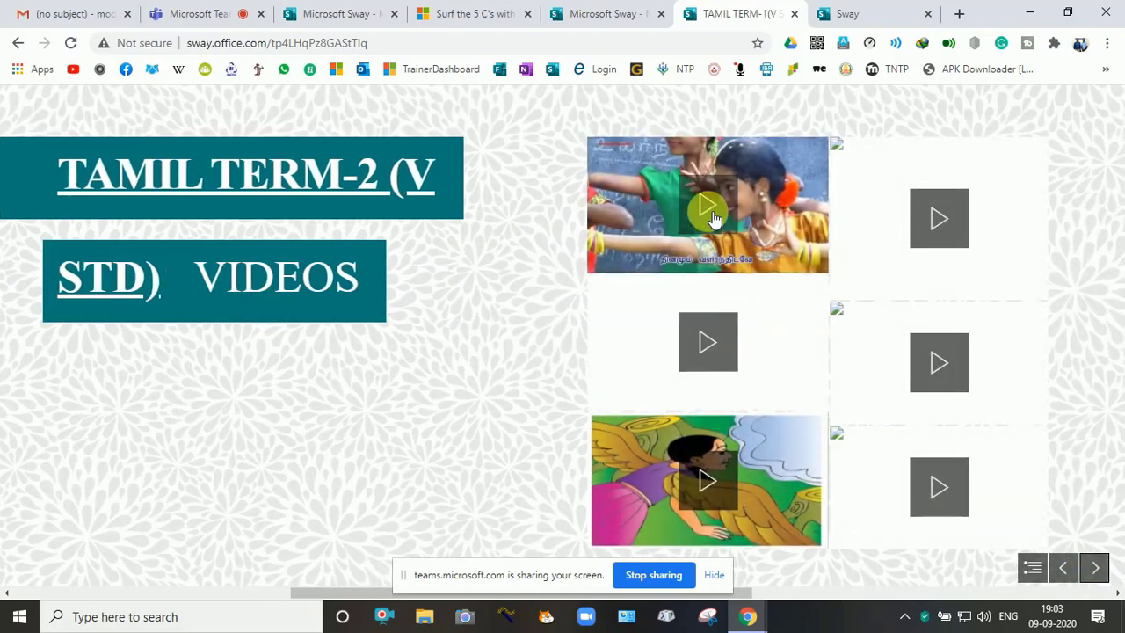
{"action": "left_click", "coordinate": [1062, 566]}
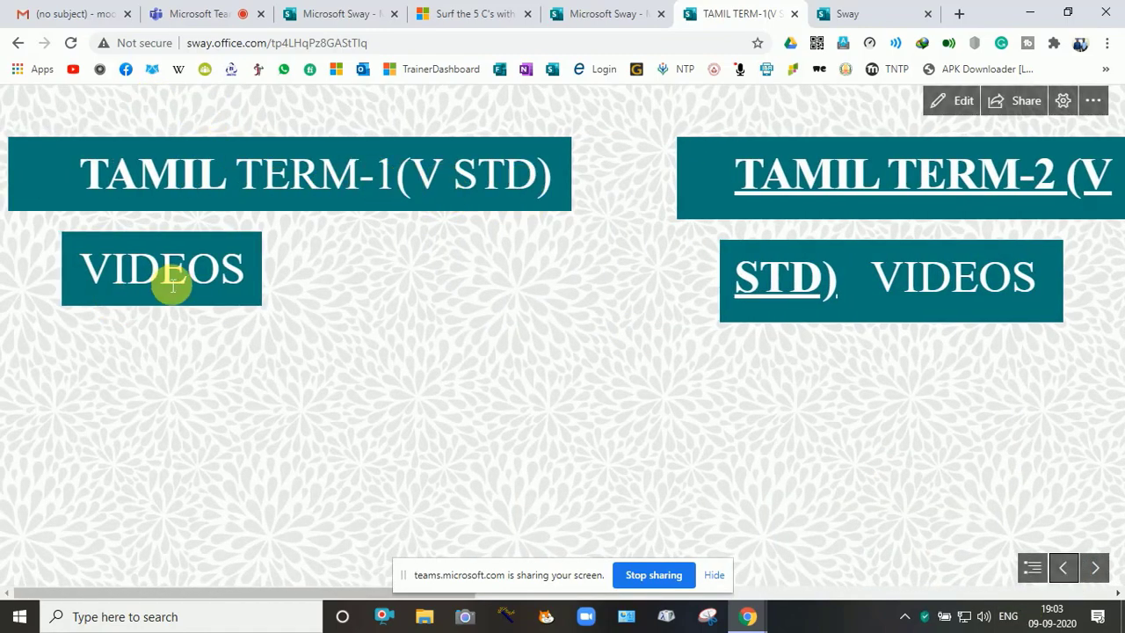
{"action": "left_click", "coordinate": [1093, 567]}
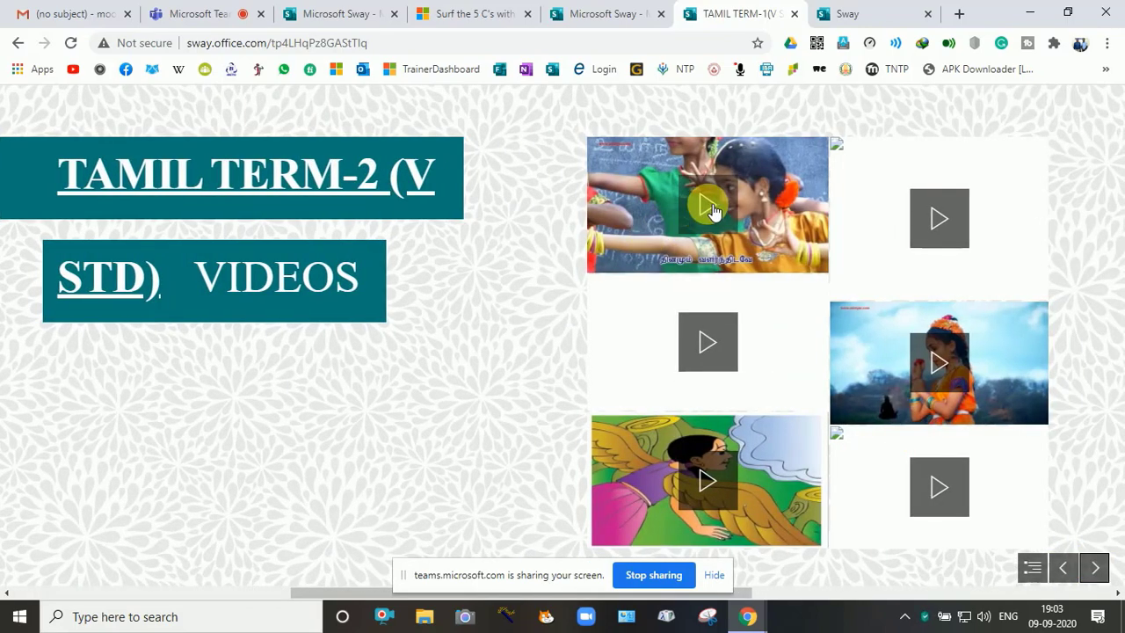
{"action": "left_click", "coordinate": [708, 207]}
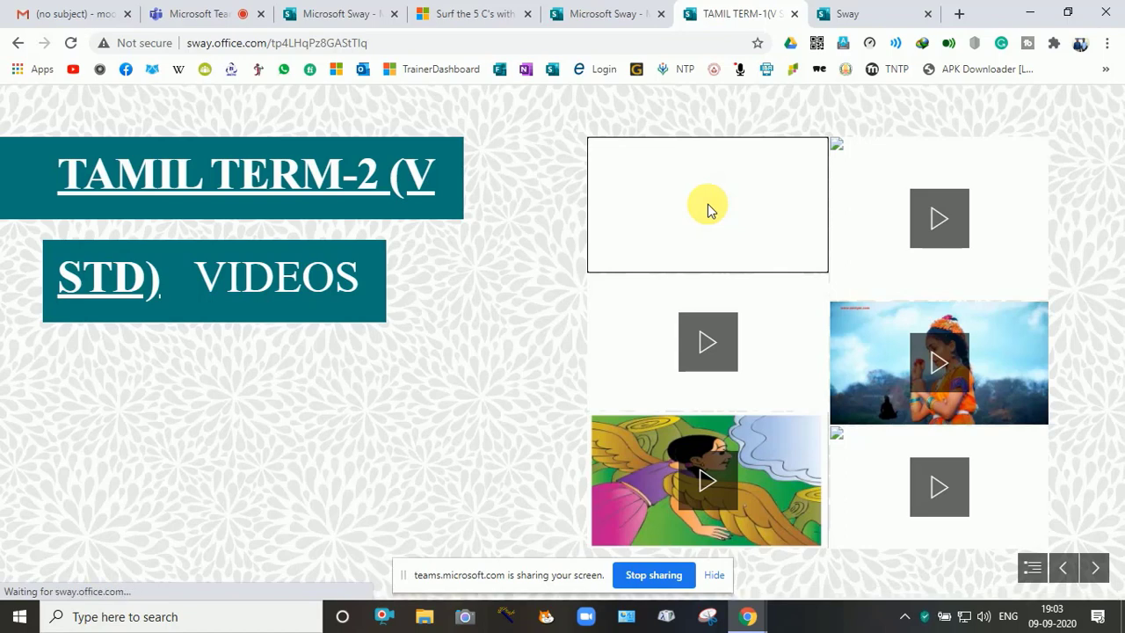
{"action": "left_click", "coordinate": [711, 330]}
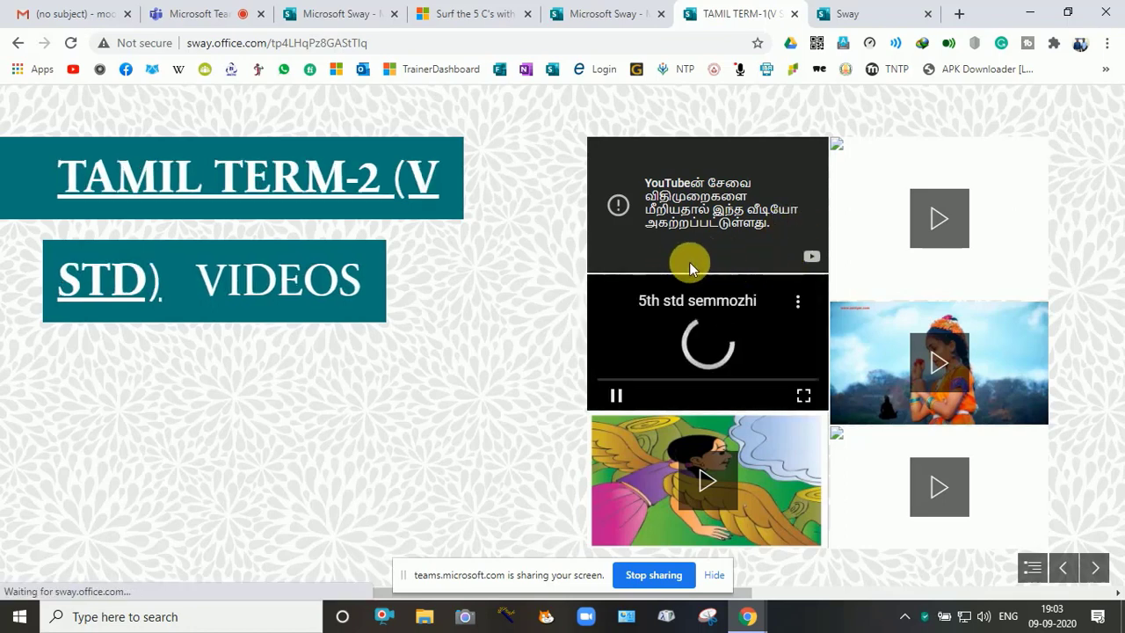
{"action": "mouse_move", "coordinate": [707, 342]}
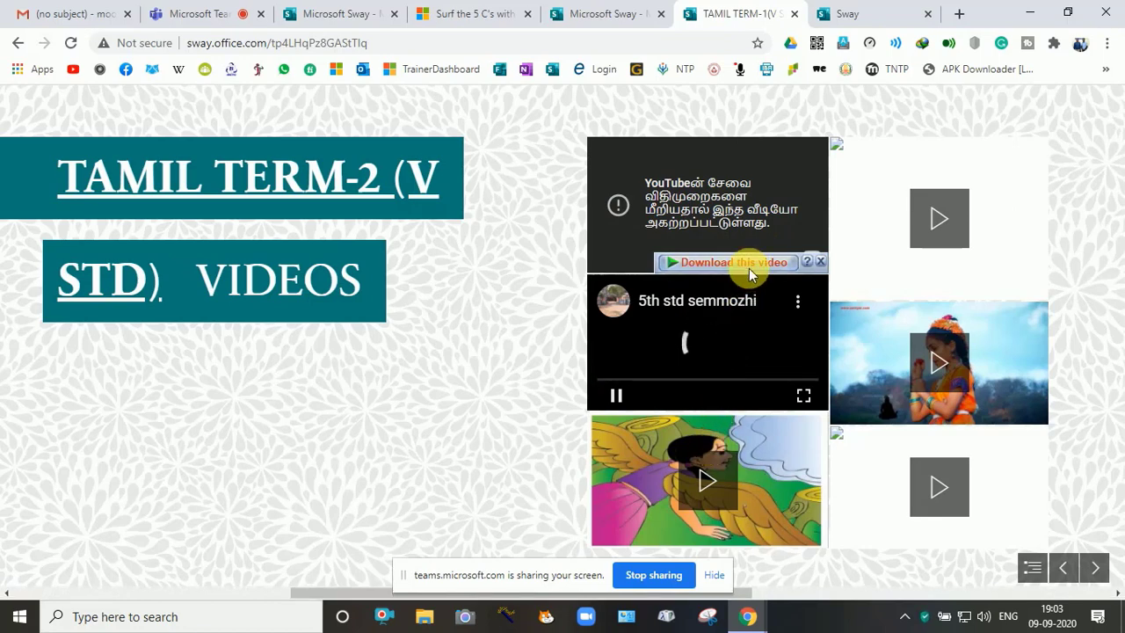
{"action": "left_click", "coordinate": [818, 263]}
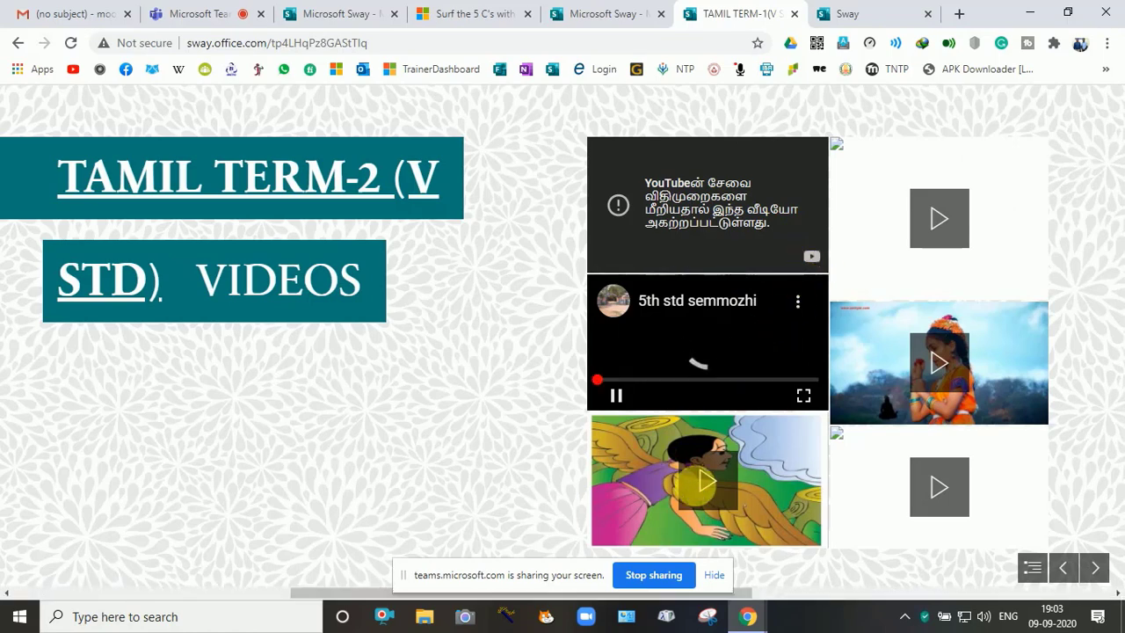
{"action": "left_click", "coordinate": [709, 483]}
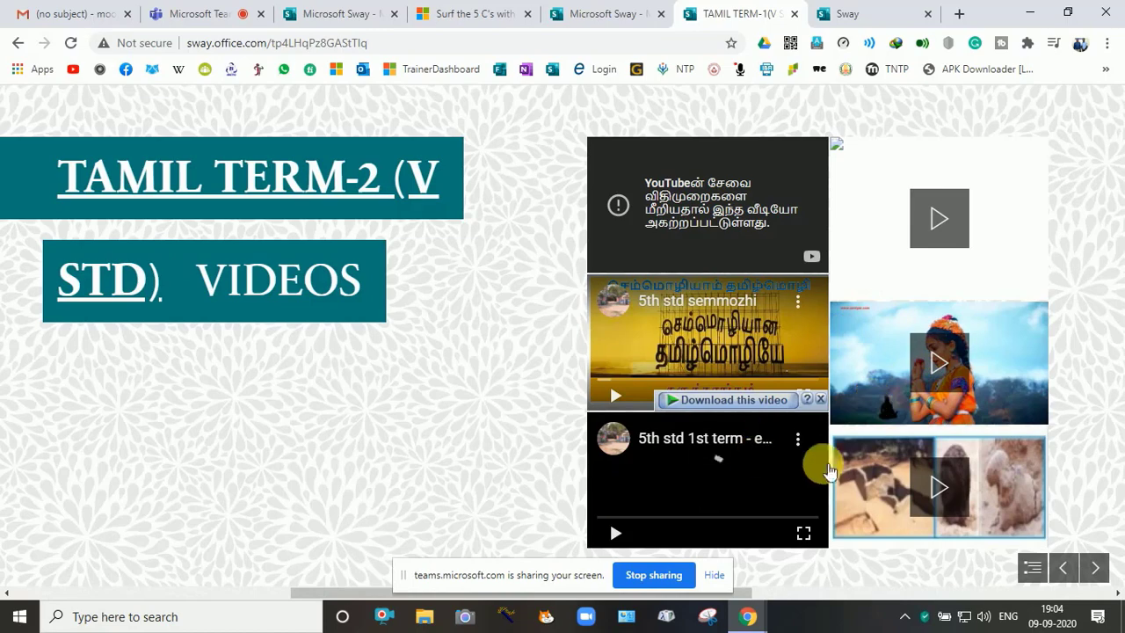
Step: Advance to the end of the Sway, then return to the TAMIL TERM-2 section start
{"action": "left_click", "coordinate": [1097, 571]}
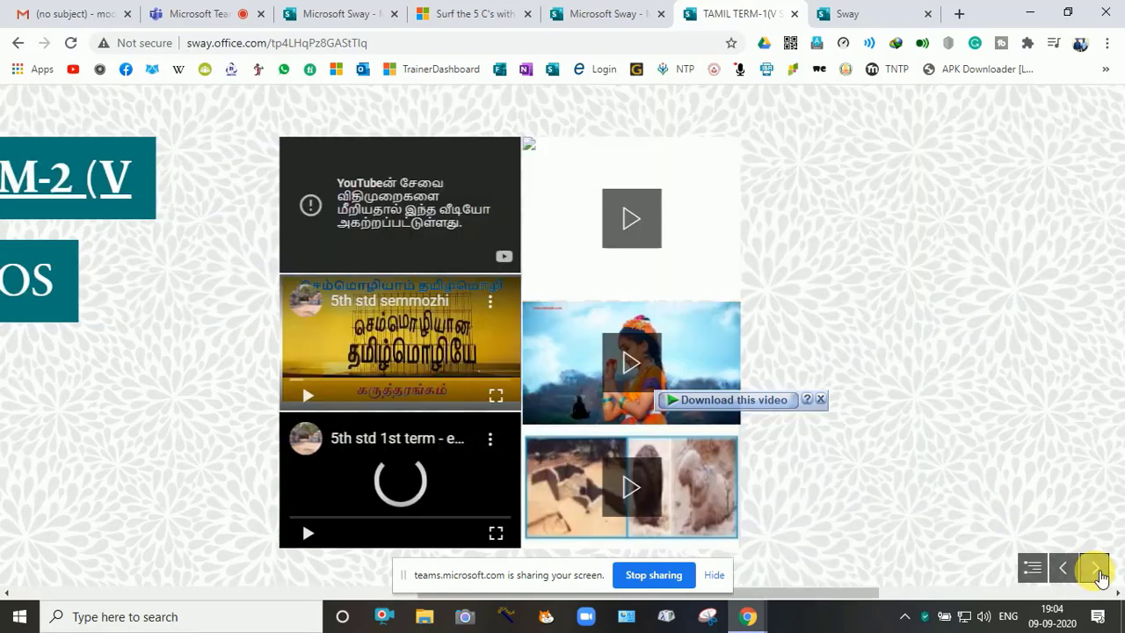
{"action": "left_click", "coordinate": [1096, 570]}
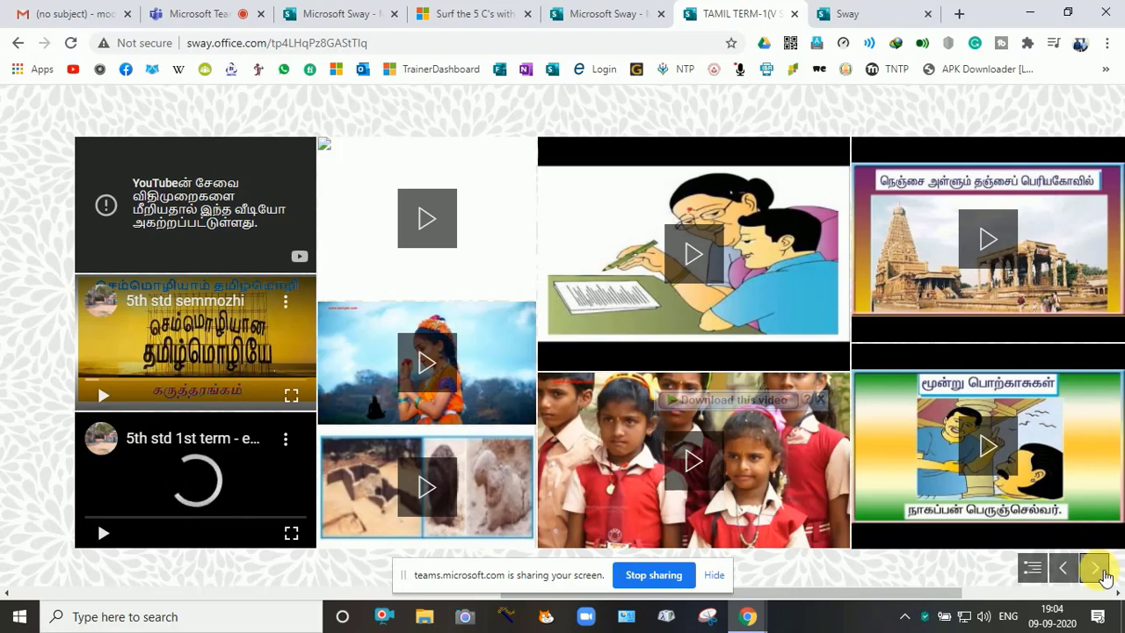
{"action": "left_click", "coordinate": [1098, 571]}
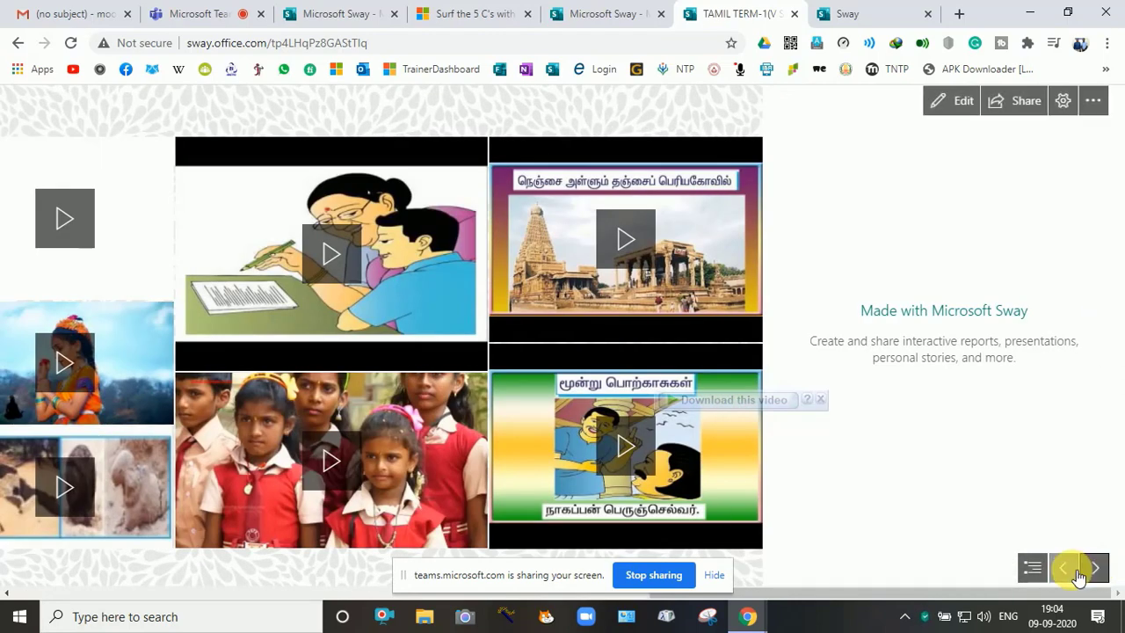
{"action": "left_click", "coordinate": [1075, 569]}
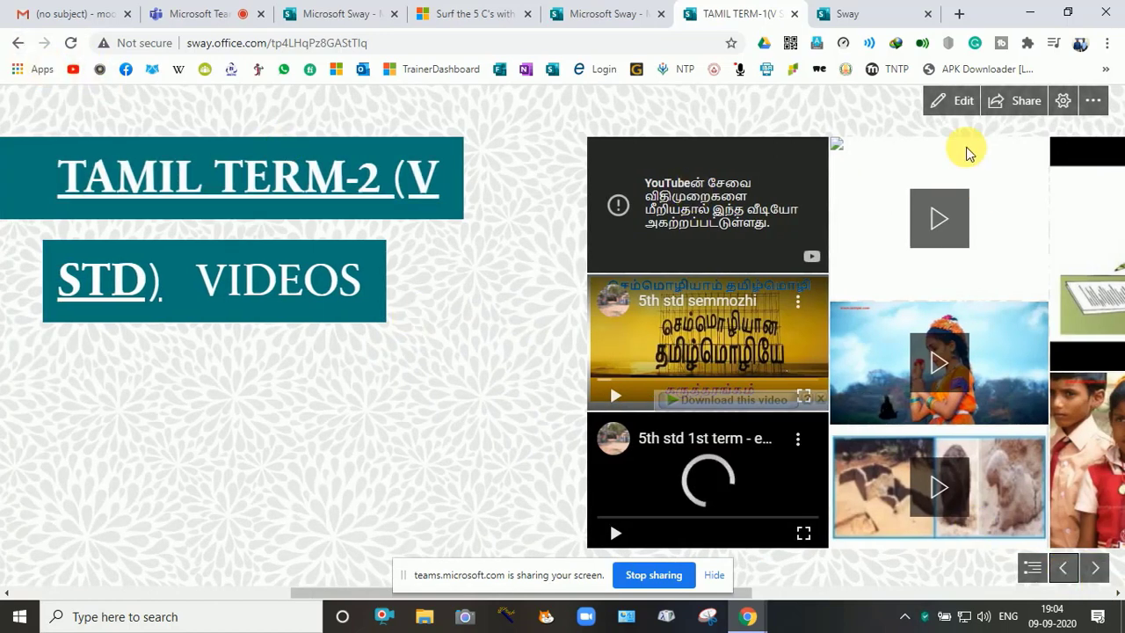
Step: Follow the TAMIL TERM-2 title link, come back, and step back to the TAMIL TERM-1 title slide
{"action": "left_click", "coordinate": [203, 178]}
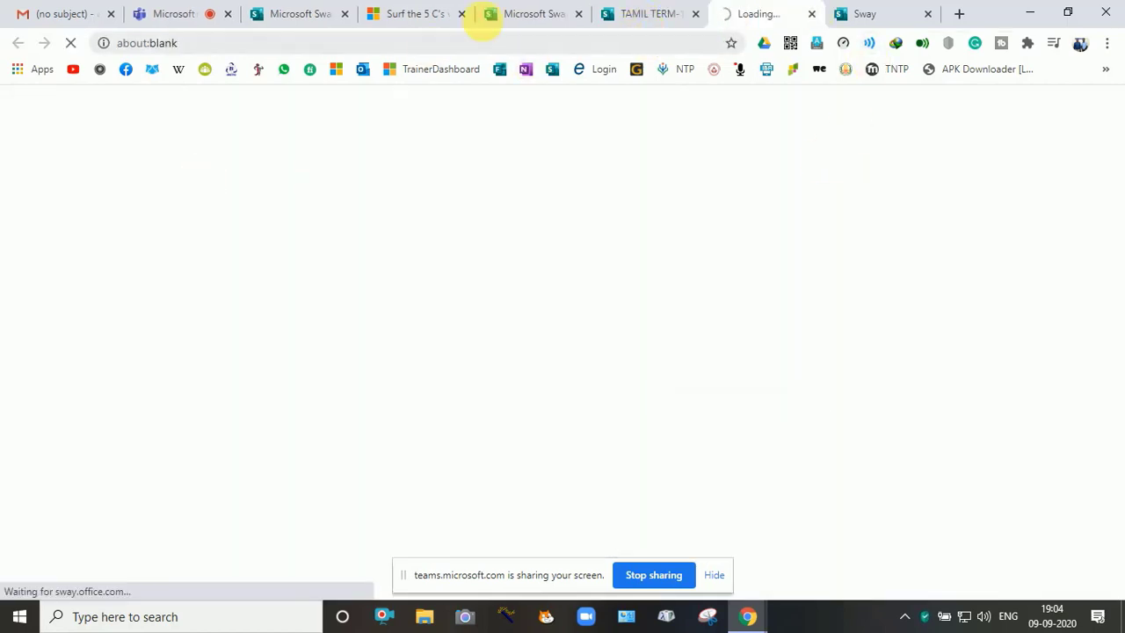
{"action": "left_click", "coordinate": [641, 16]}
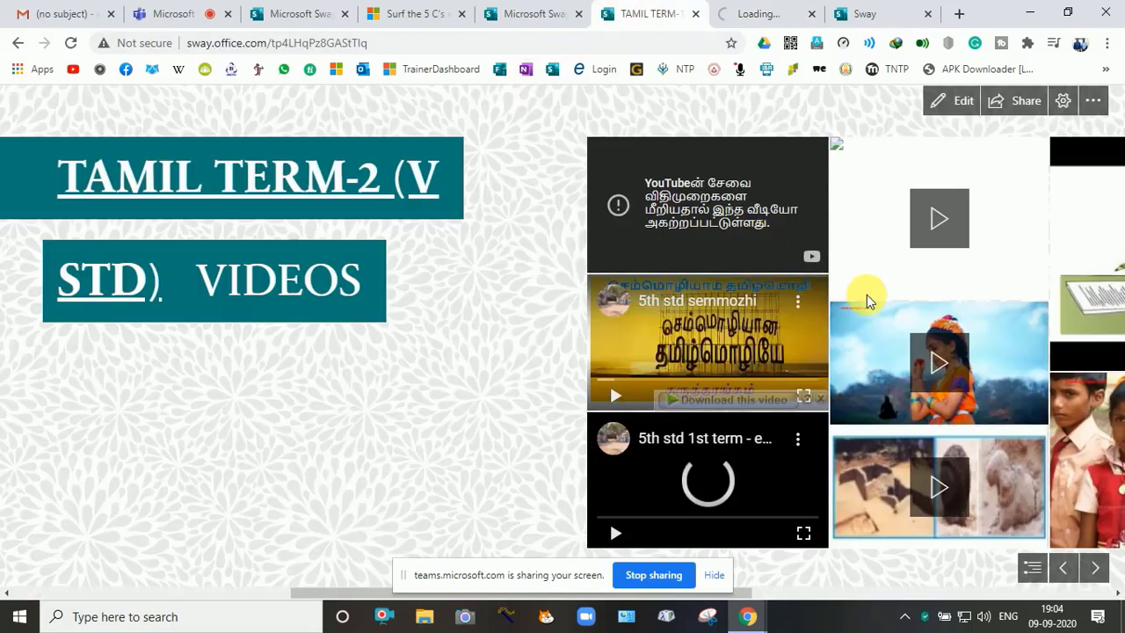
{"action": "scroll", "coordinate": [1021, 410], "scroll_direction": "down", "scroll_amount": 3}
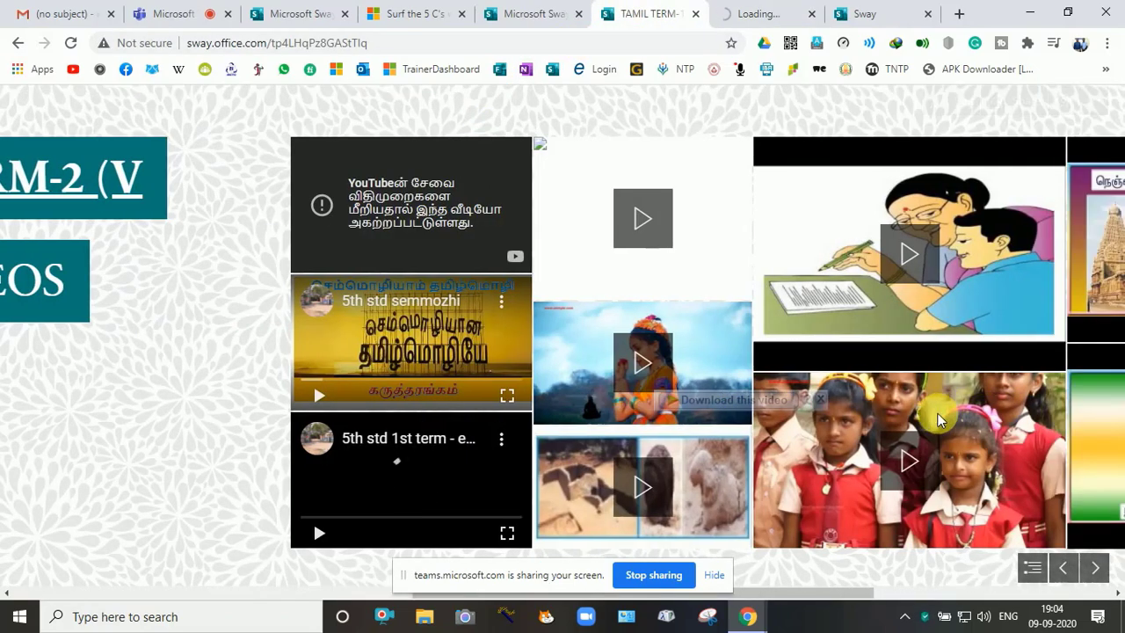
{"action": "scroll", "coordinate": [1021, 410], "scroll_direction": "down", "scroll_amount": 3}
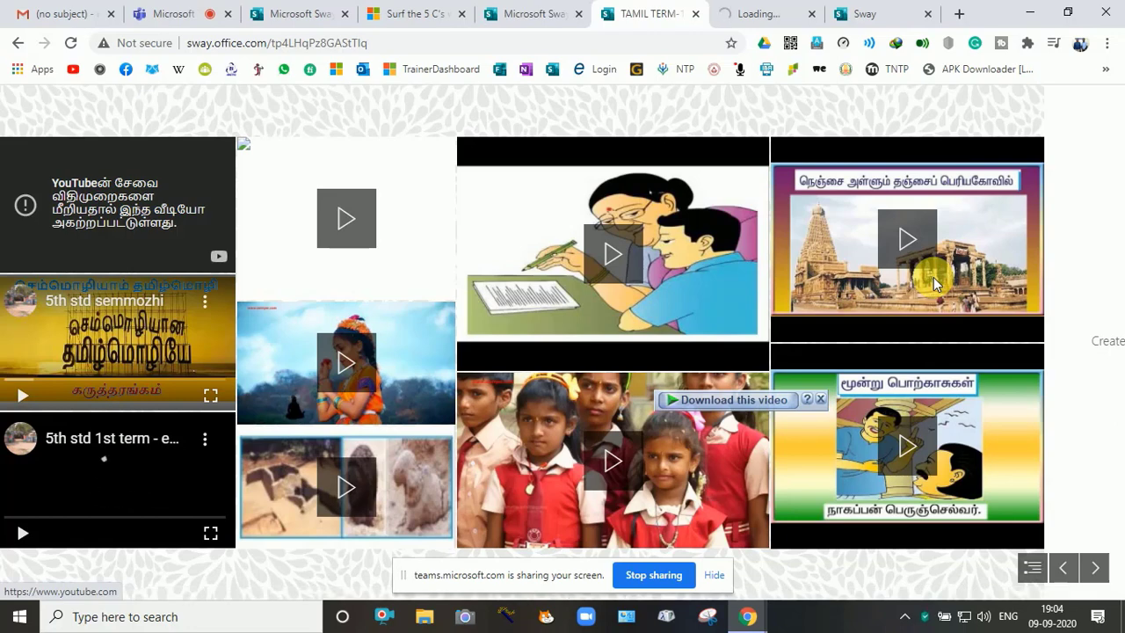
{"action": "left_click", "coordinate": [1062, 571]}
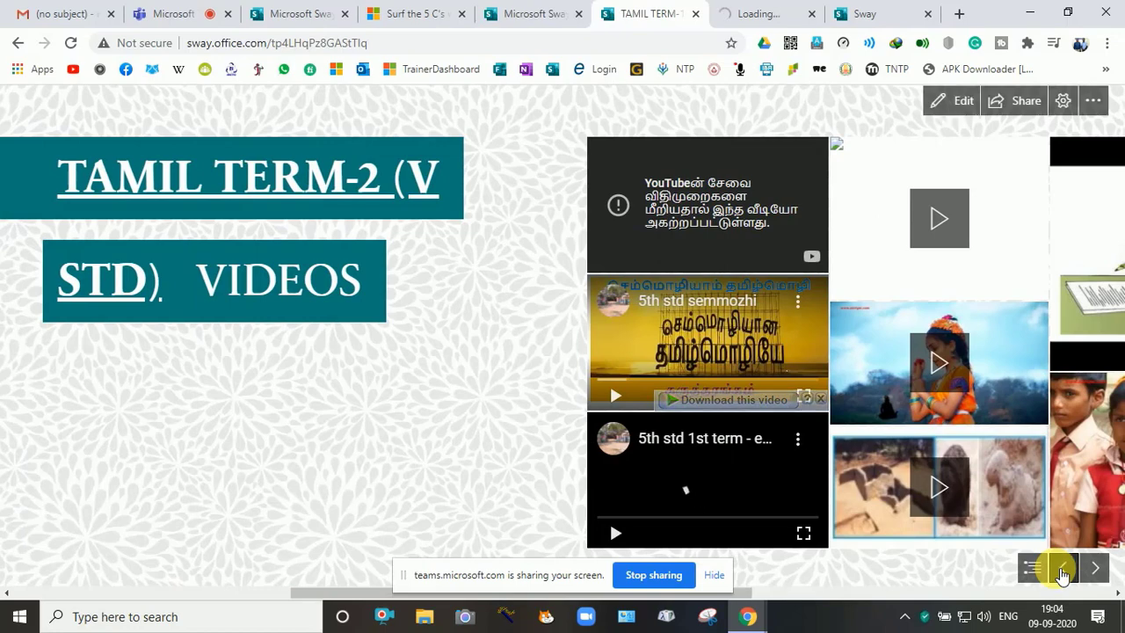
{"action": "left_click", "coordinate": [1062, 571]}
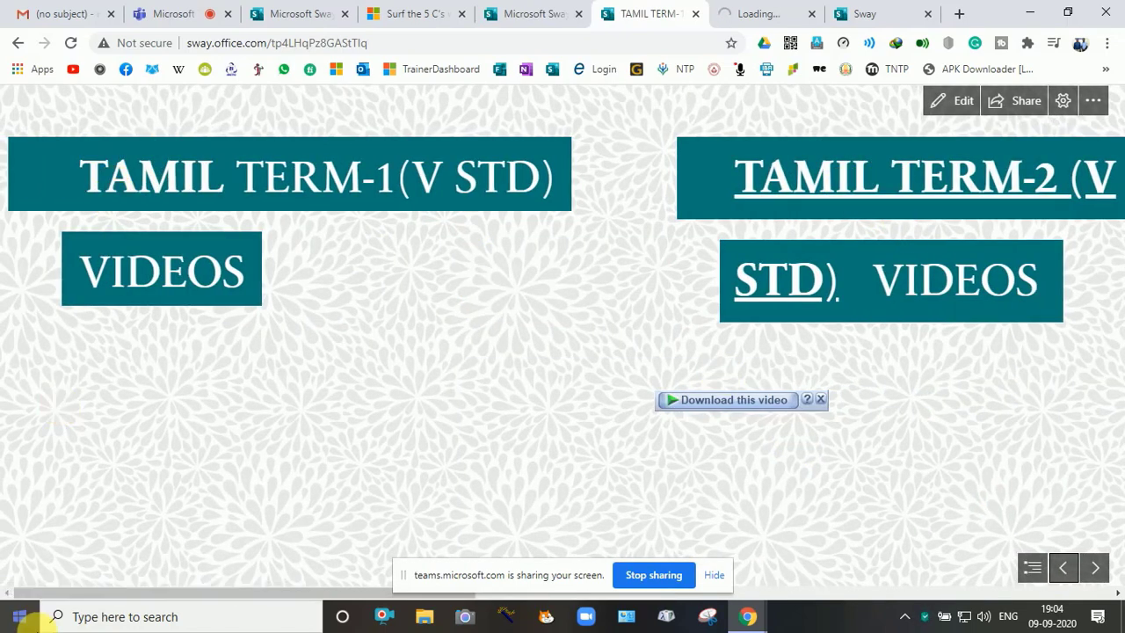
Step: Return to the storyline editor and select part of the title card text
{"action": "left_click", "coordinate": [940, 101]}
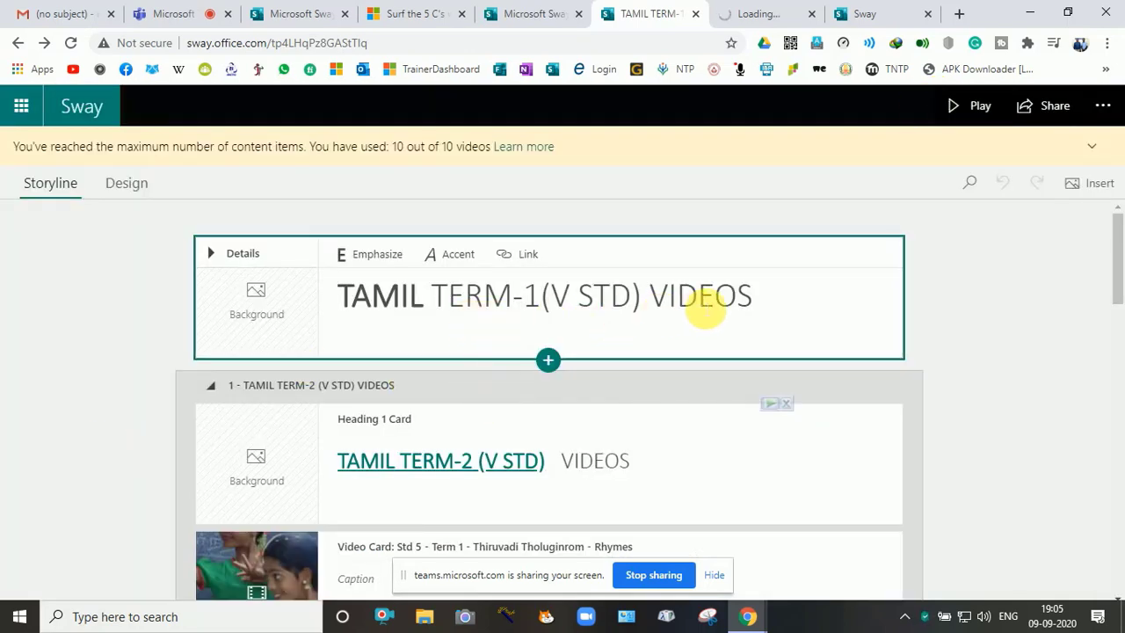
{"action": "left_click", "coordinate": [758, 307]}
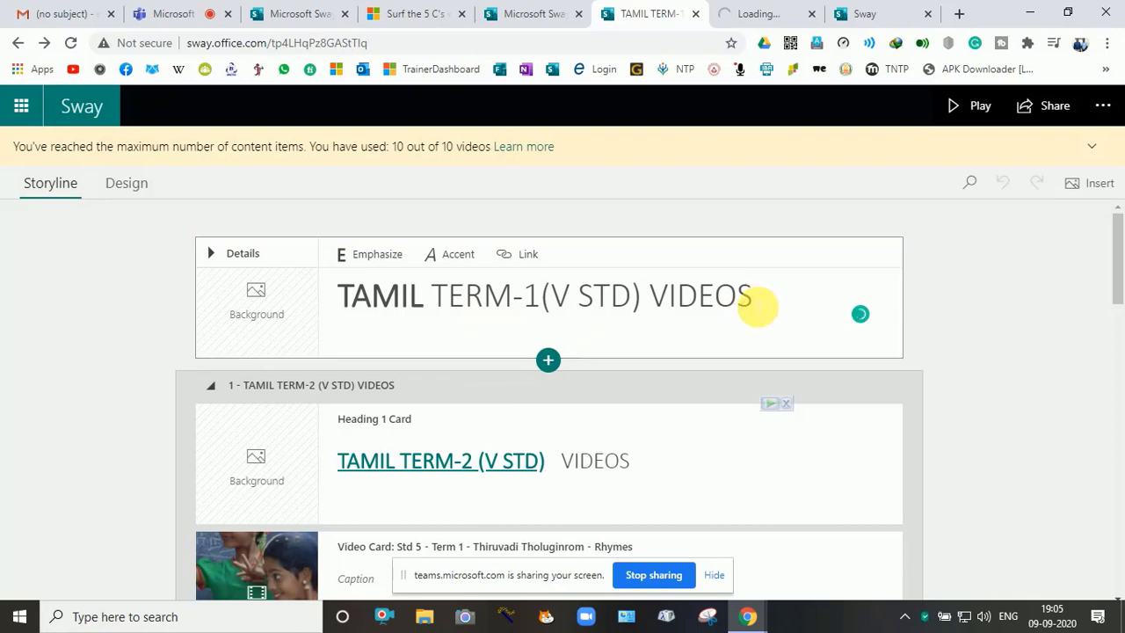
{"action": "mouse_move", "coordinate": [754, 303]}
{"action": "left_mouse_down"}
{"action": "mouse_move", "coordinate": [522, 322]}
{"action": "mouse_move", "coordinate": [779, 326]}
{"action": "left_mouse_up"}
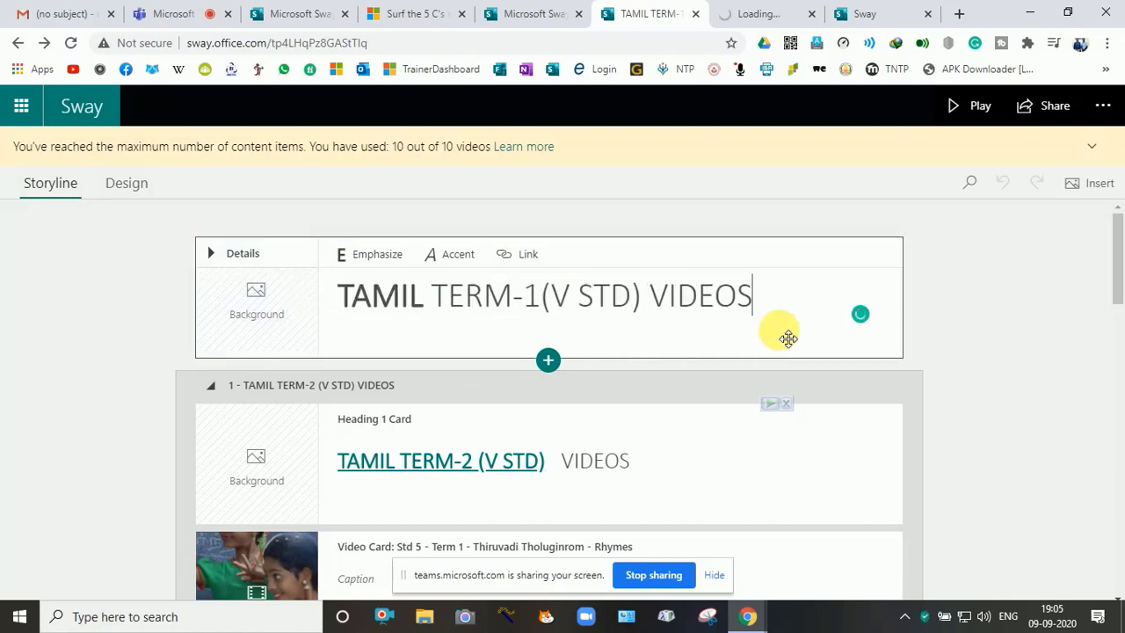
Step: Select the '-2 (V STD)' part of the TAMIL TERM-2 heading card, then start the preview
{"action": "left_click", "coordinate": [542, 464]}
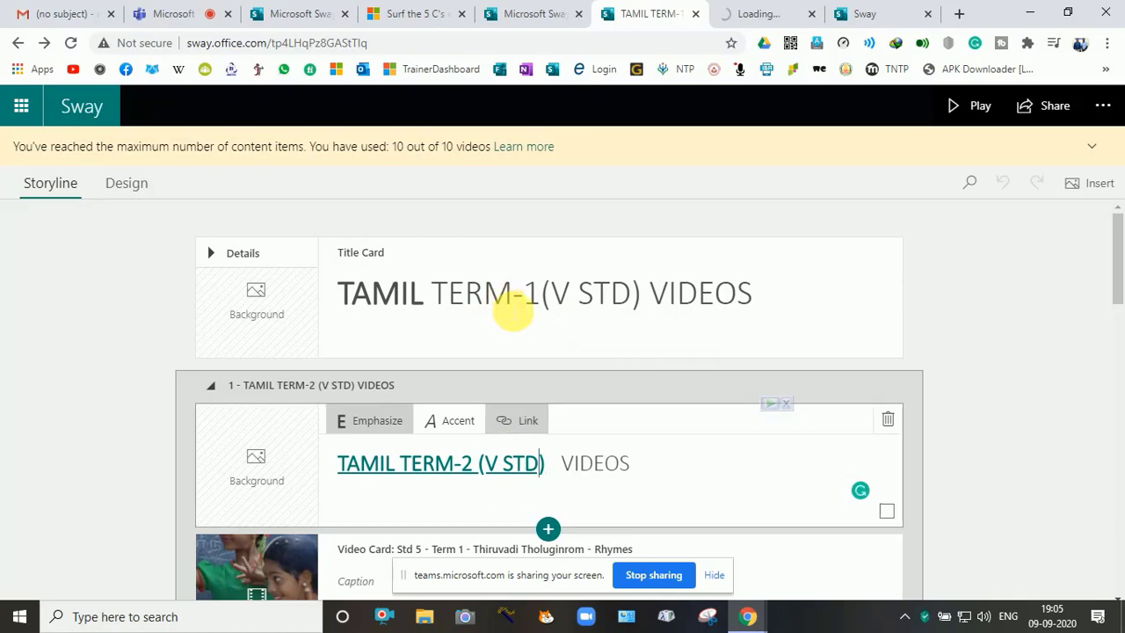
{"action": "scroll", "coordinate": [527, 470], "scroll_direction": "down", "scroll_amount": 3}
{"action": "scroll", "coordinate": [540, 479], "scroll_direction": "down", "scroll_amount": 3}
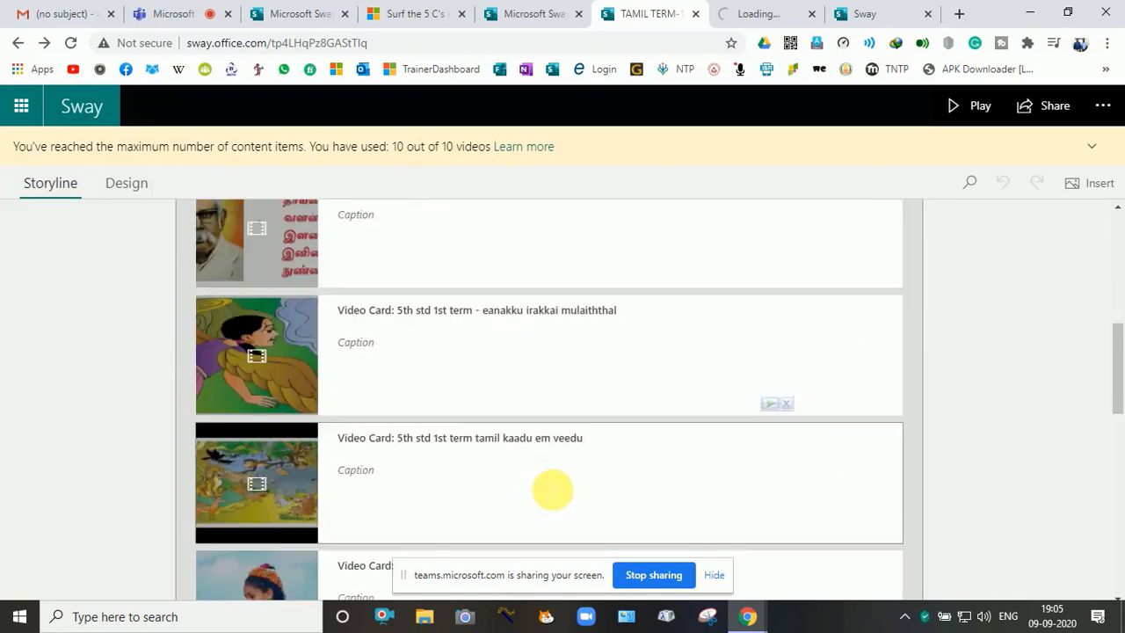
{"action": "scroll", "coordinate": [552, 489], "scroll_direction": "down", "scroll_amount": 3}
{"action": "scroll", "coordinate": [552, 489], "scroll_direction": "up", "scroll_amount": 5}
{"action": "scroll", "coordinate": [551, 489], "scroll_direction": "up", "scroll_amount": 5}
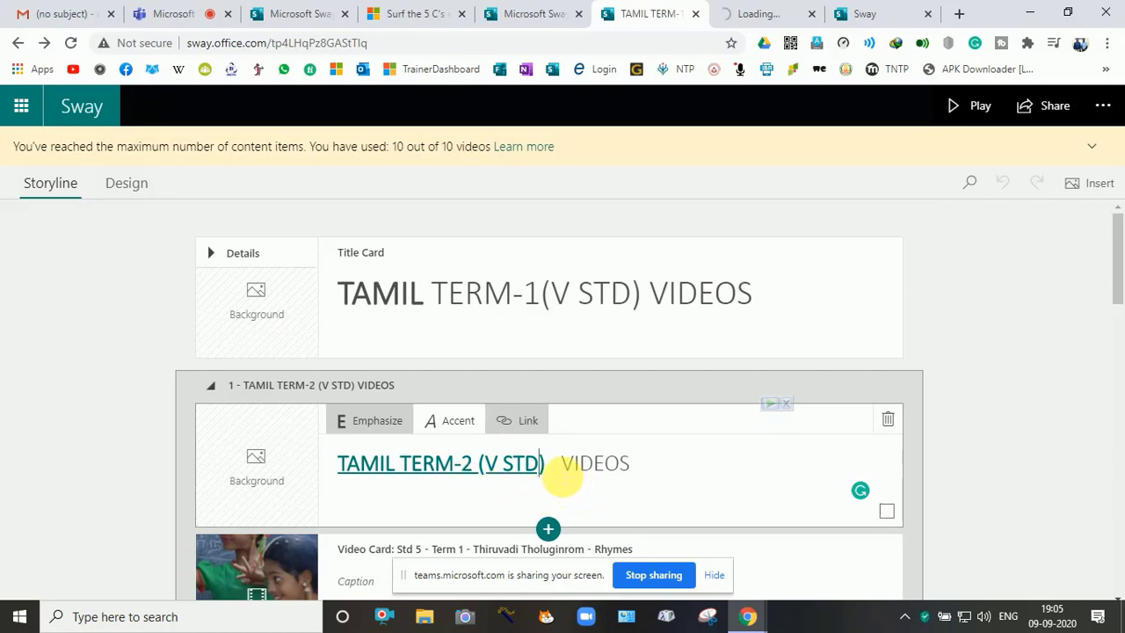
{"action": "key", "text": "Right"}
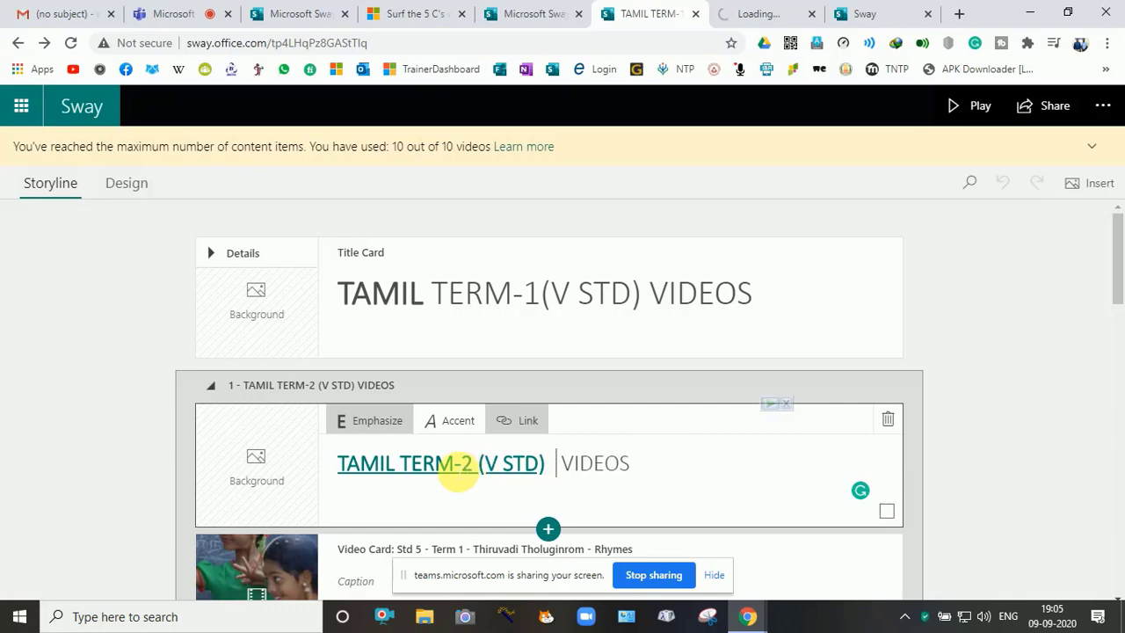
{"action": "key", "text": "shift+Left"}
{"action": "key", "text": "shift+Left"}
{"action": "key", "text": "shift+Left"}
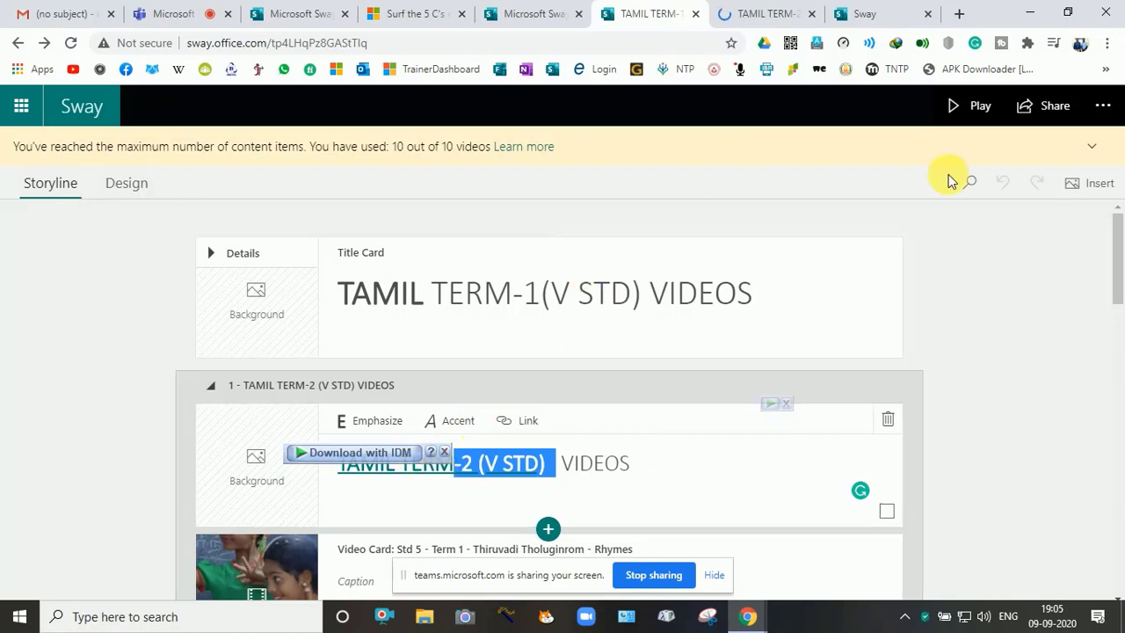
{"action": "left_click", "coordinate": [978, 107]}
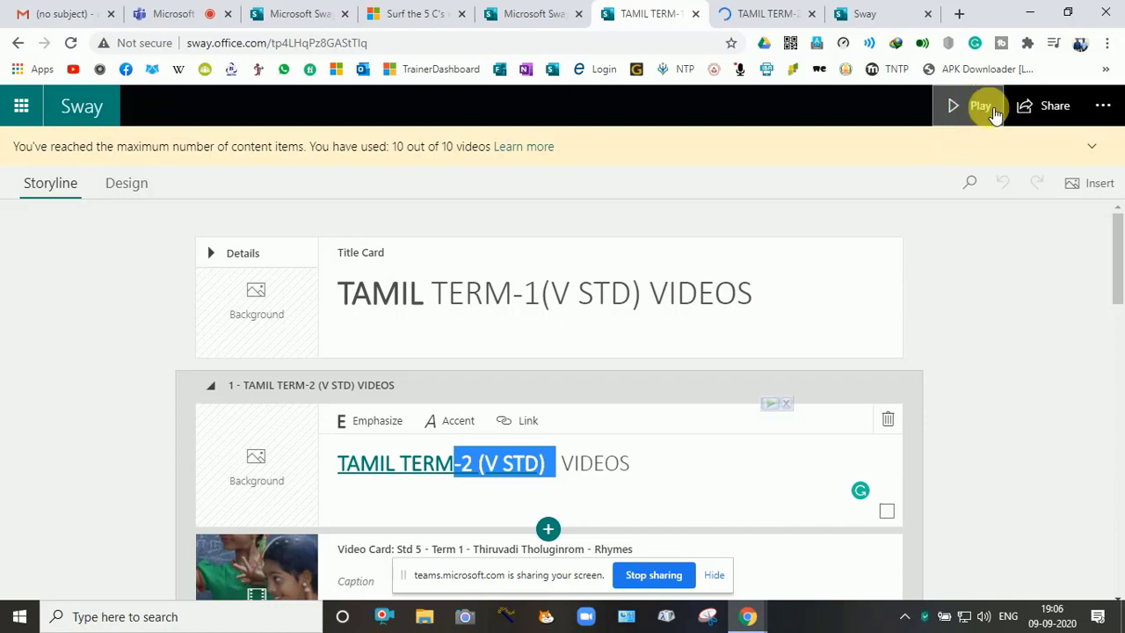
Step: Play the Sway, return to the storyline with Esc, and play it once more
{"action": "left_click", "coordinate": [977, 107]}
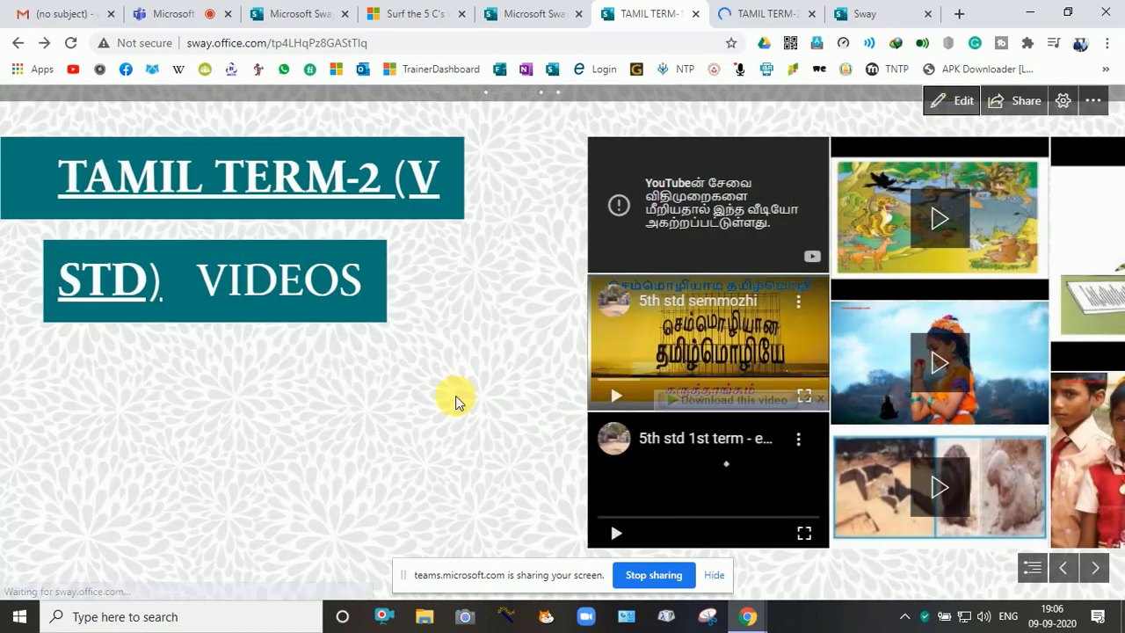
{"action": "key", "text": "Escape"}
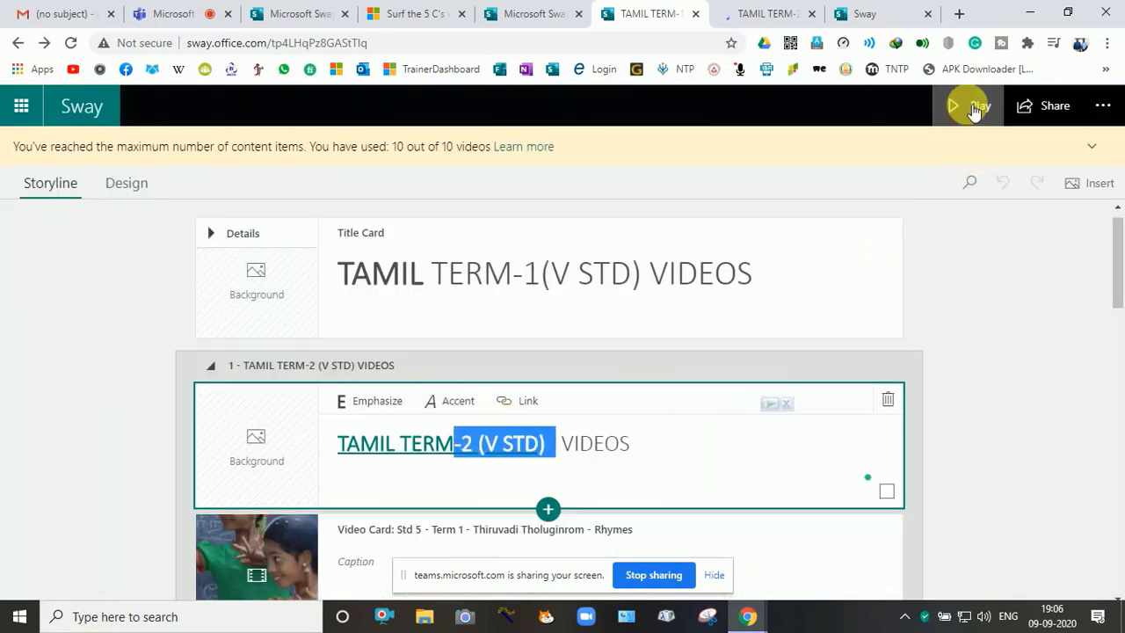
{"action": "left_click", "coordinate": [971, 106]}
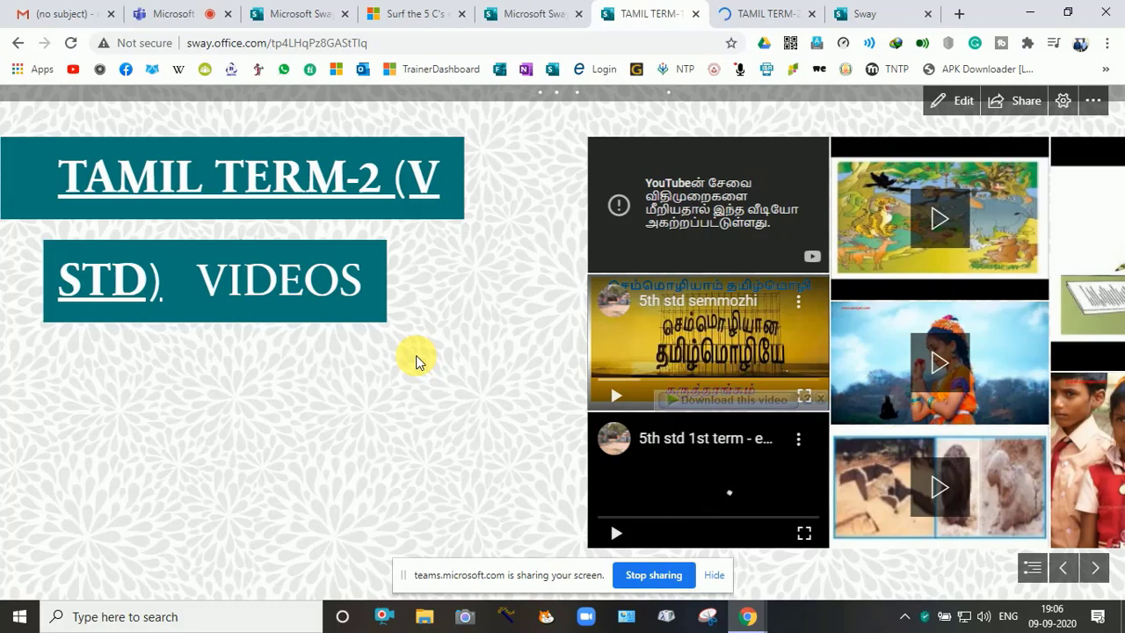
Step: In the Teams meeting chat, post a phone number message for the participants
{"action": "left_click", "coordinate": [182, 14]}
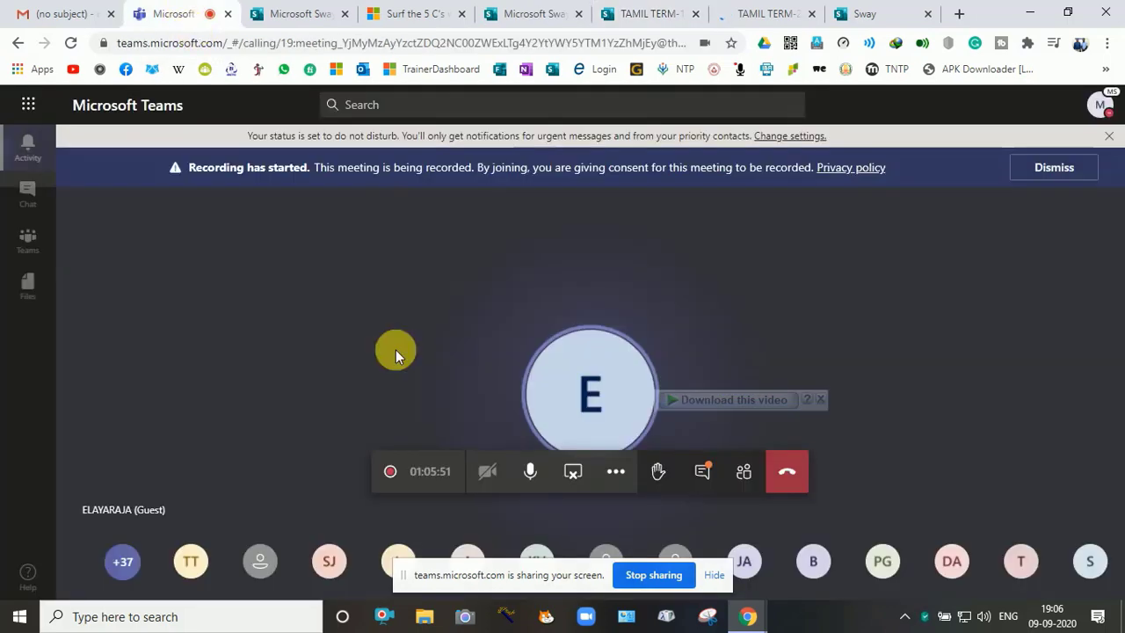
{"action": "left_click", "coordinate": [708, 476]}
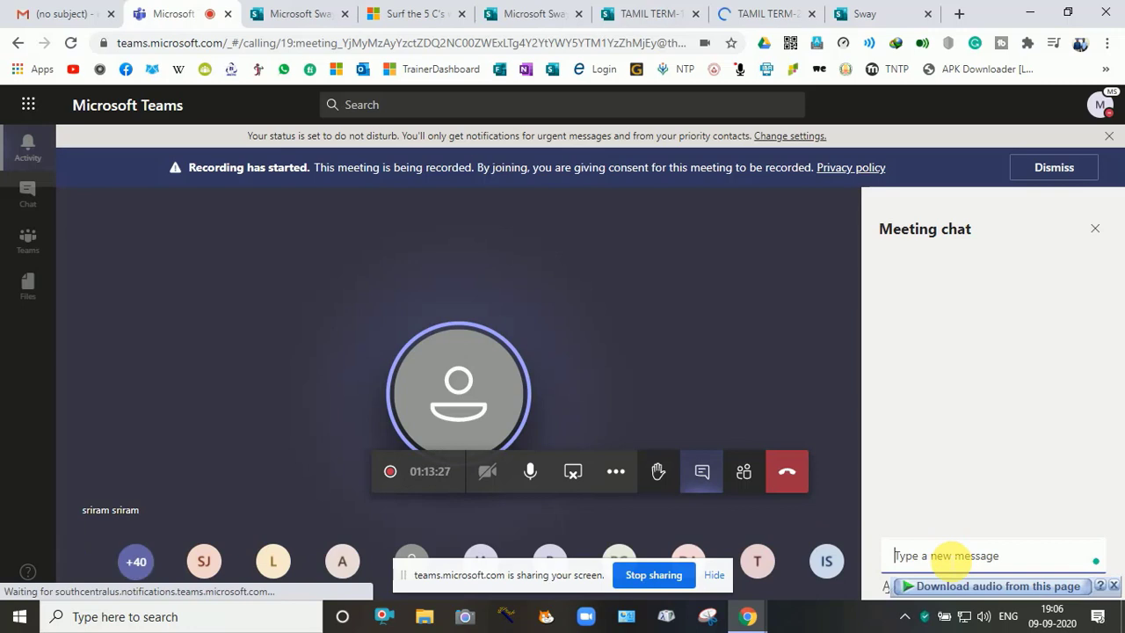
{"action": "left_click", "coordinate": [934, 557]}
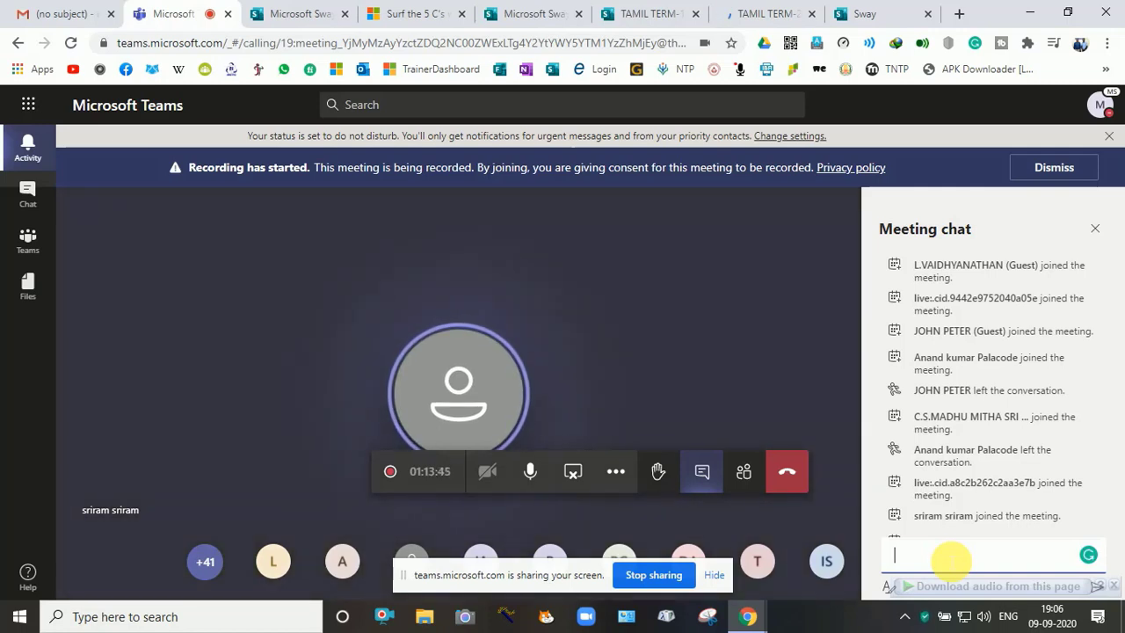
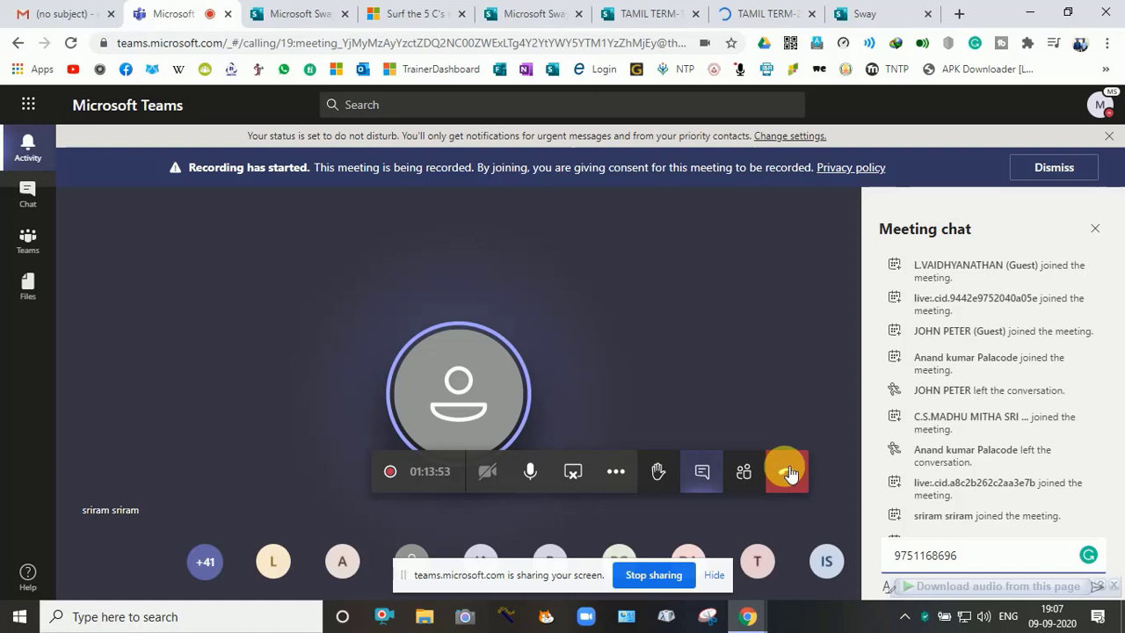
{"action": "key", "text": "Return"}
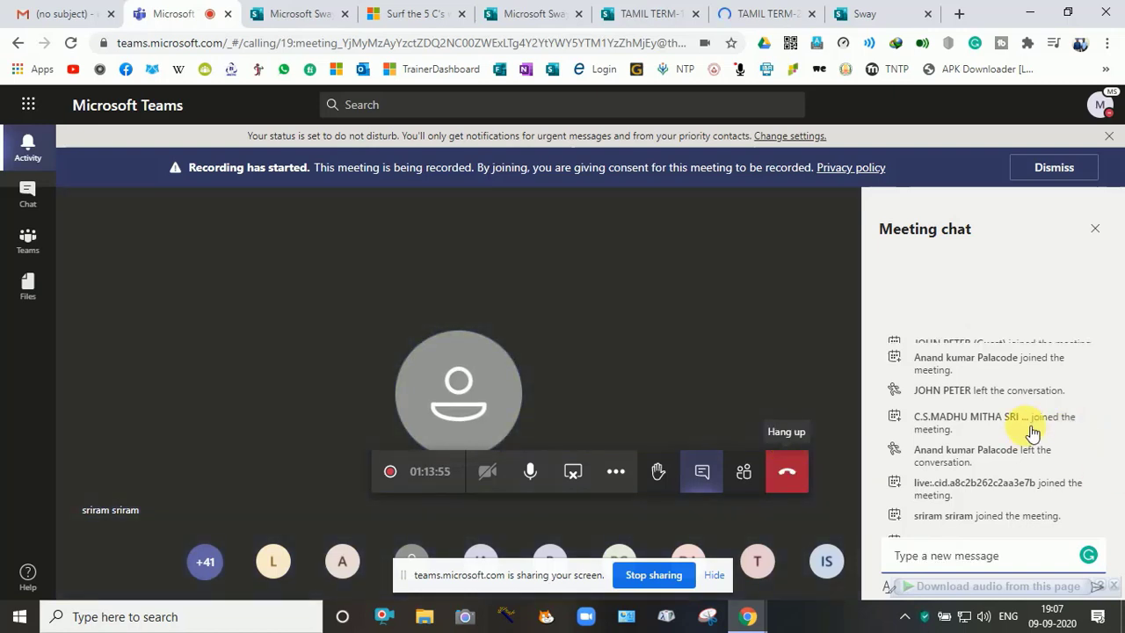
{"action": "key", "text": "Return"}
{"action": "scroll", "coordinate": [1004, 443], "scroll_direction": "down", "scroll_amount": 5}
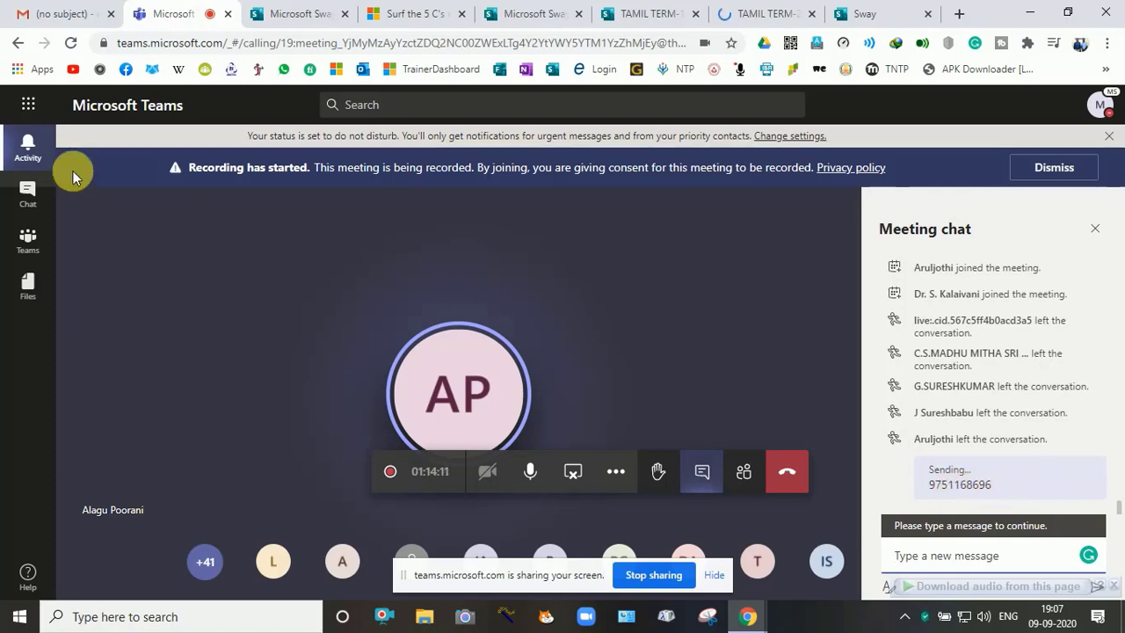
Step: Retry the Sway sync, close the loading TAMIL TERM-2 tab and go to My Sways
{"action": "left_click", "coordinate": [639, 16]}
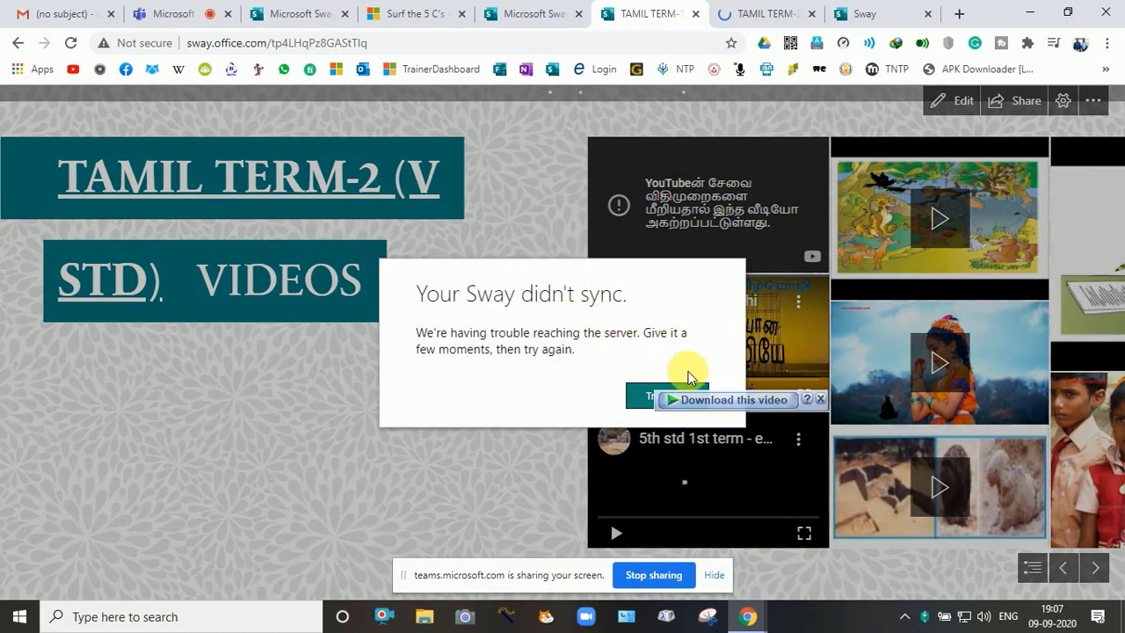
{"action": "left_click", "coordinate": [642, 398]}
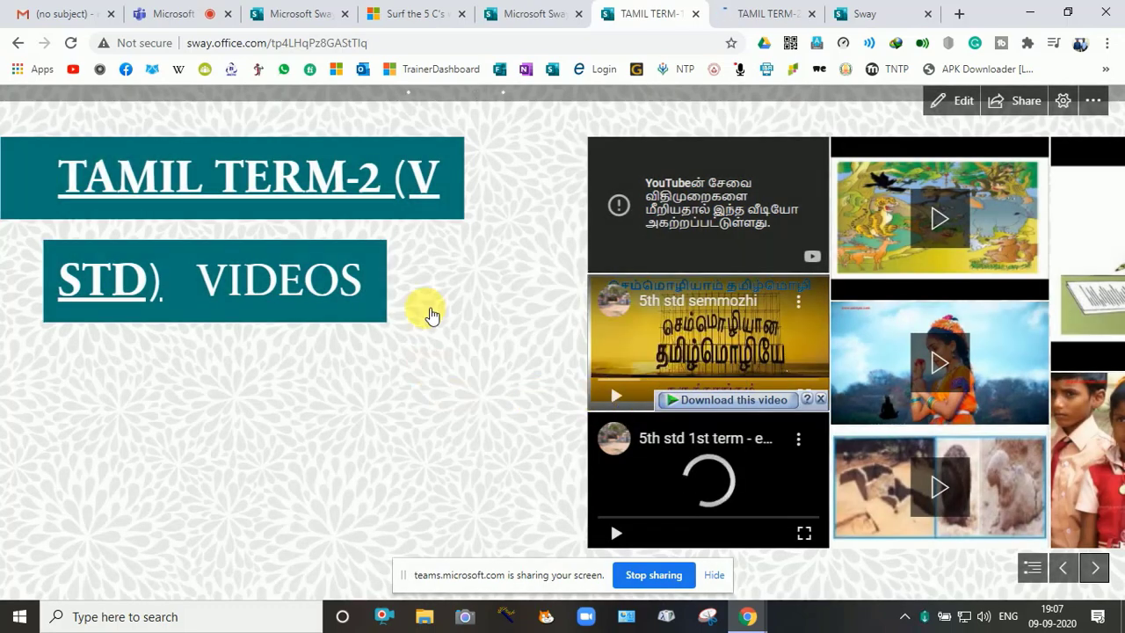
{"action": "left_click", "coordinate": [764, 13]}
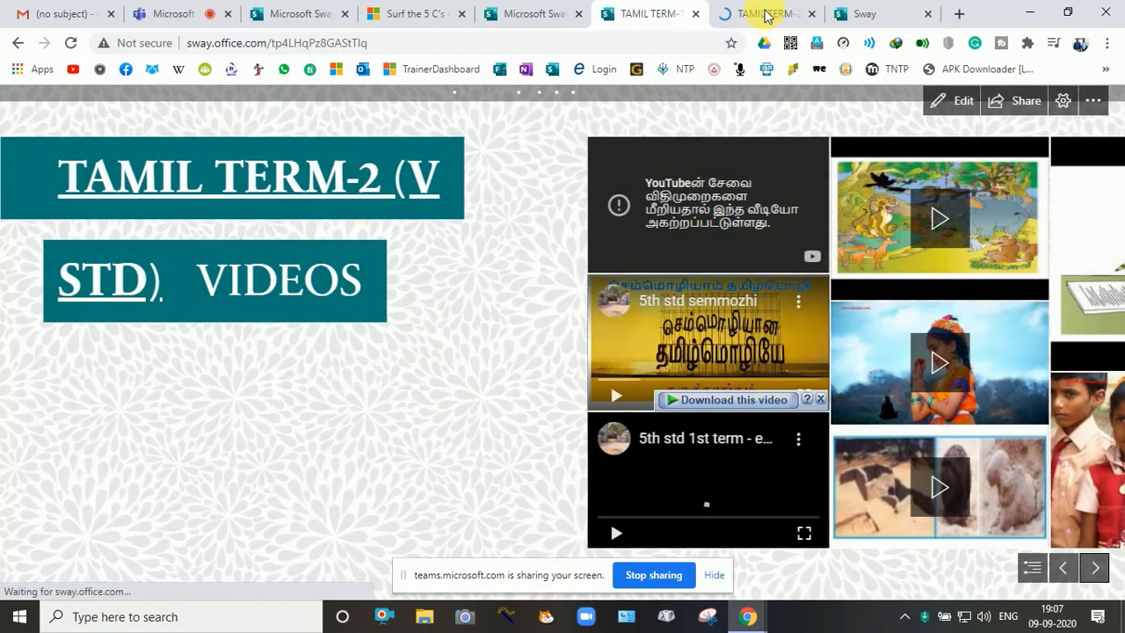
{"action": "left_click", "coordinate": [812, 15]}
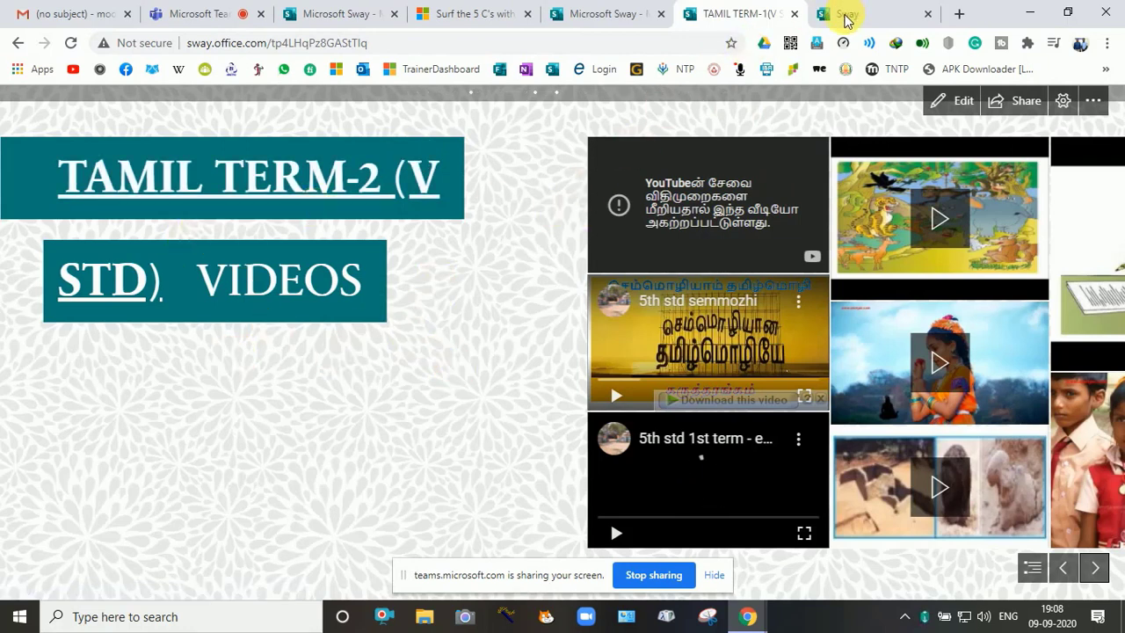
{"action": "left_click", "coordinate": [603, 17]}
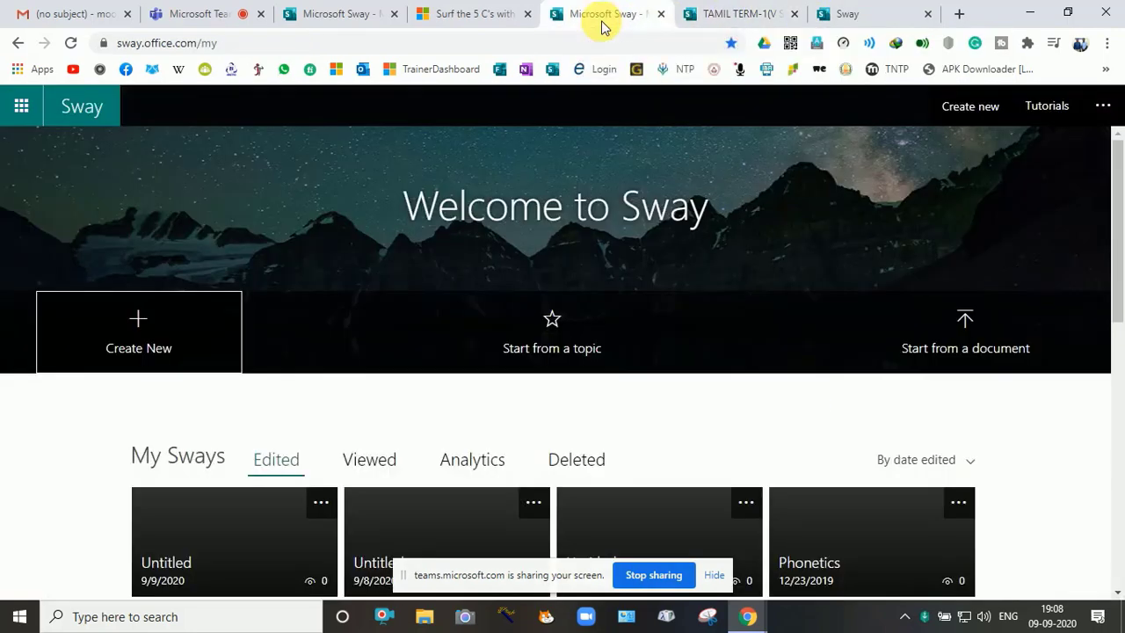
Step: Close the leftover Sway tabs and load three more batches to reveal the 10/4/2018 4 std and 5 std Sways
{"action": "left_click", "coordinate": [792, 15]}
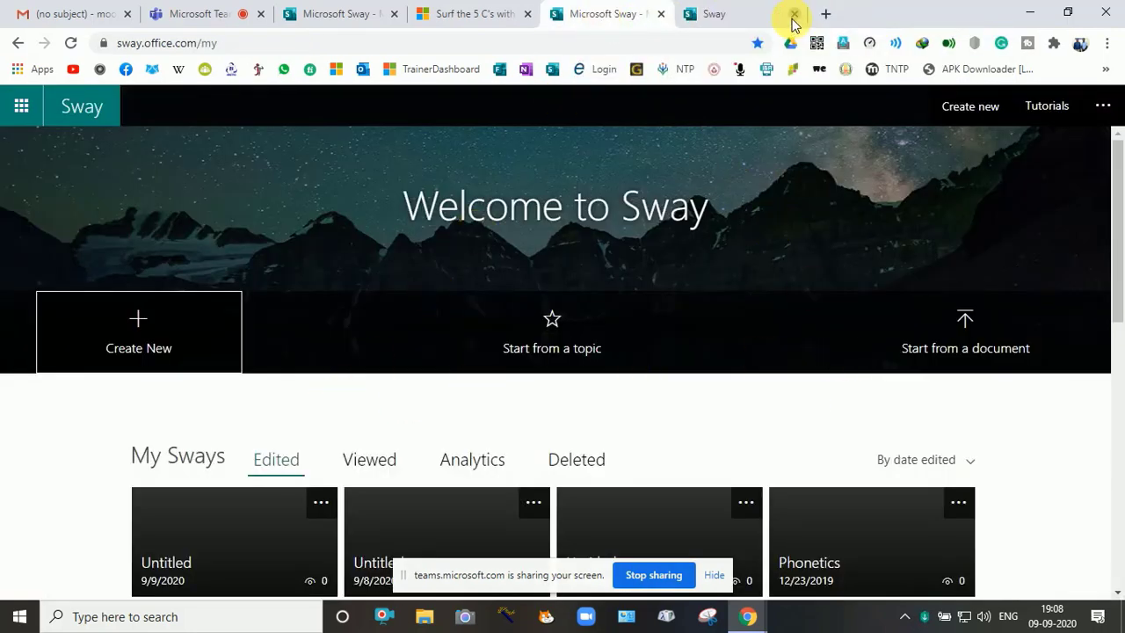
{"action": "left_click", "coordinate": [793, 15]}
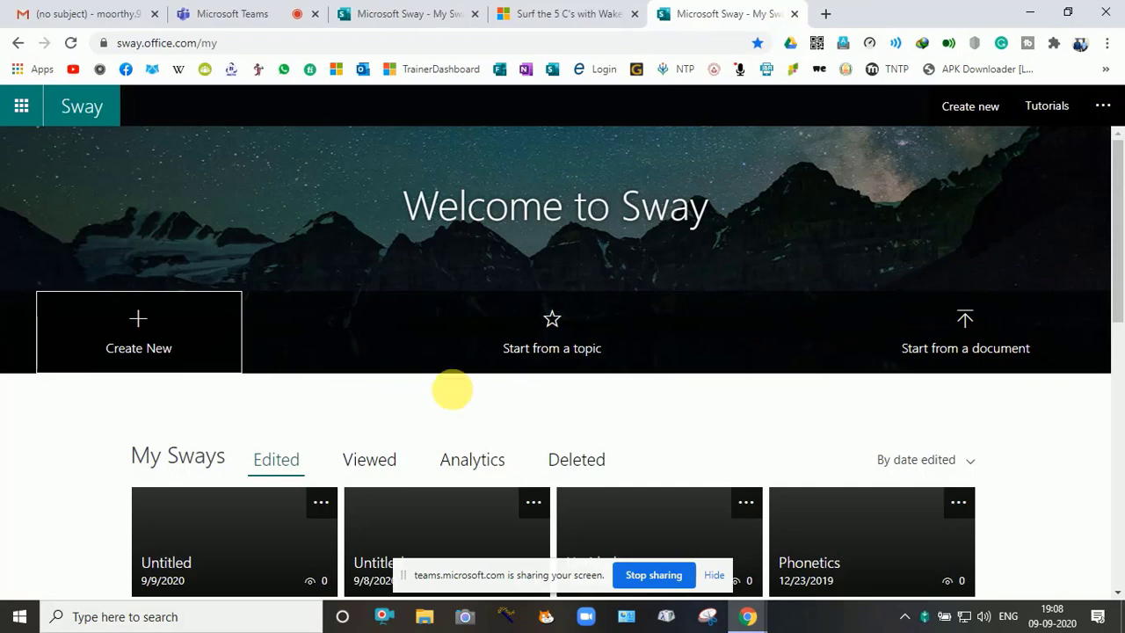
{"action": "scroll", "coordinate": [593, 440], "scroll_direction": "down", "scroll_amount": 5}
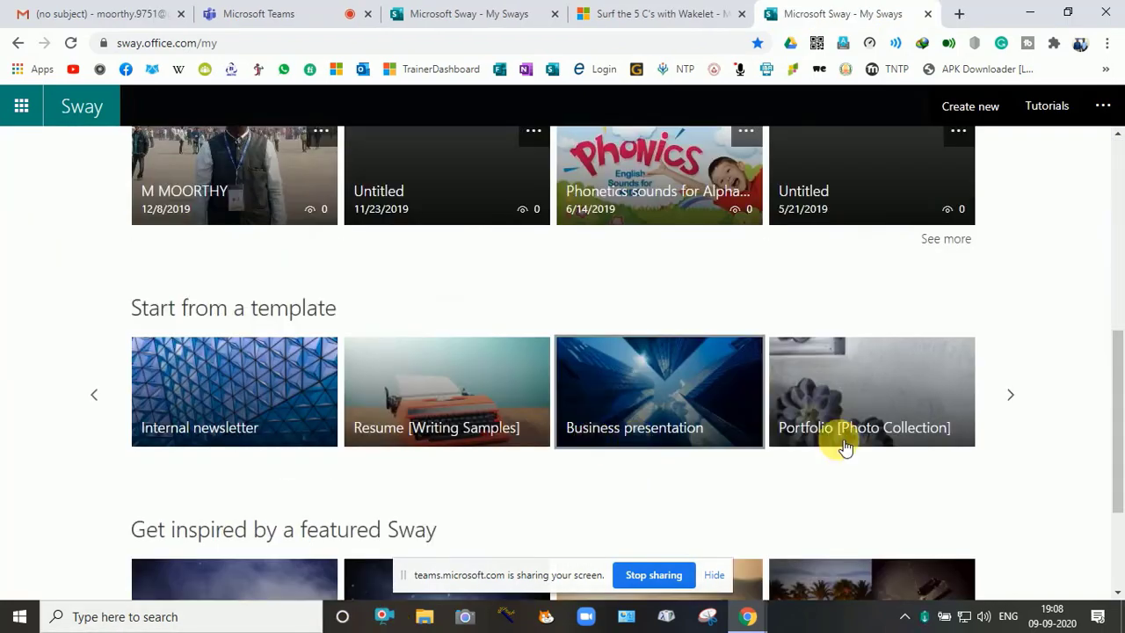
{"action": "left_click", "coordinate": [957, 244]}
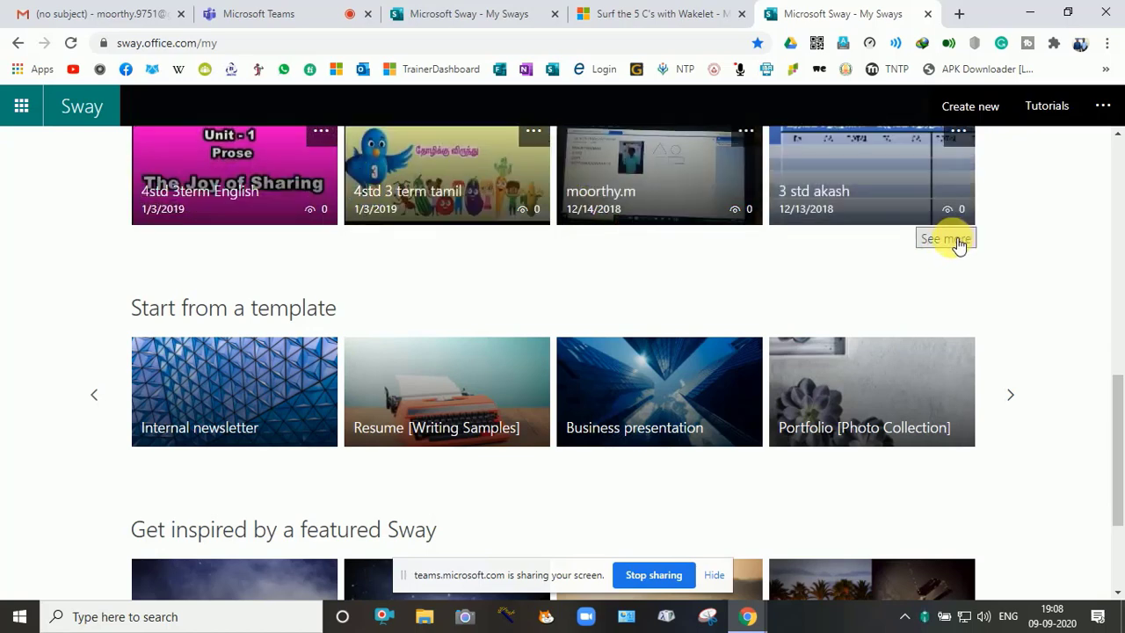
{"action": "left_click", "coordinate": [943, 249]}
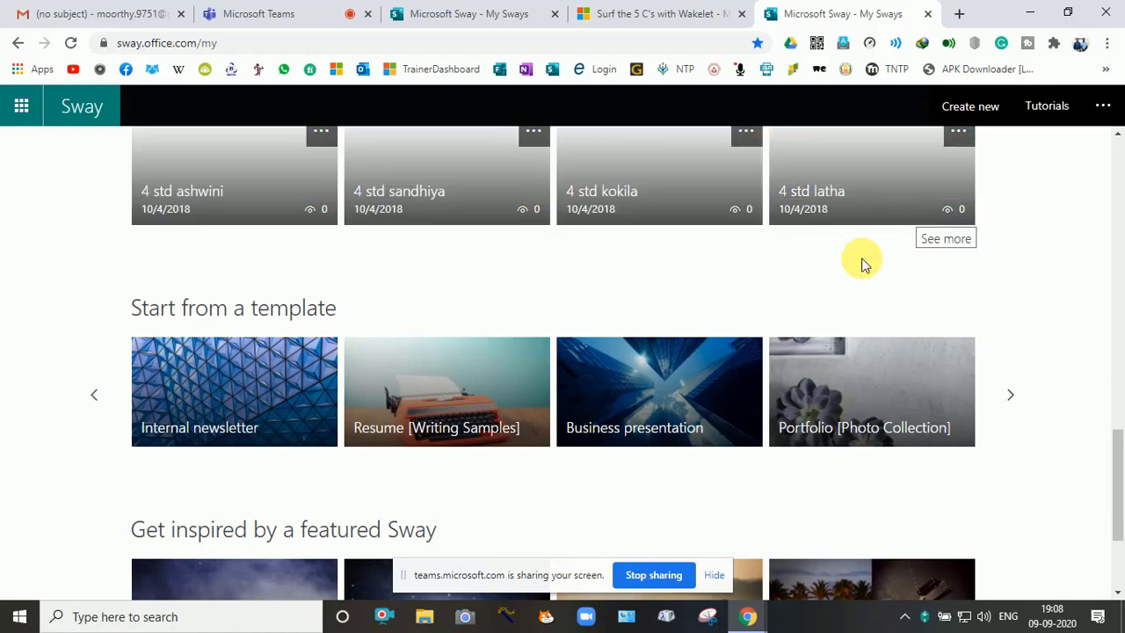
{"action": "scroll", "coordinate": [826, 264], "scroll_direction": "up", "scroll_amount": 3}
{"action": "scroll", "coordinate": [776, 419], "scroll_direction": "down", "scroll_amount": 3}
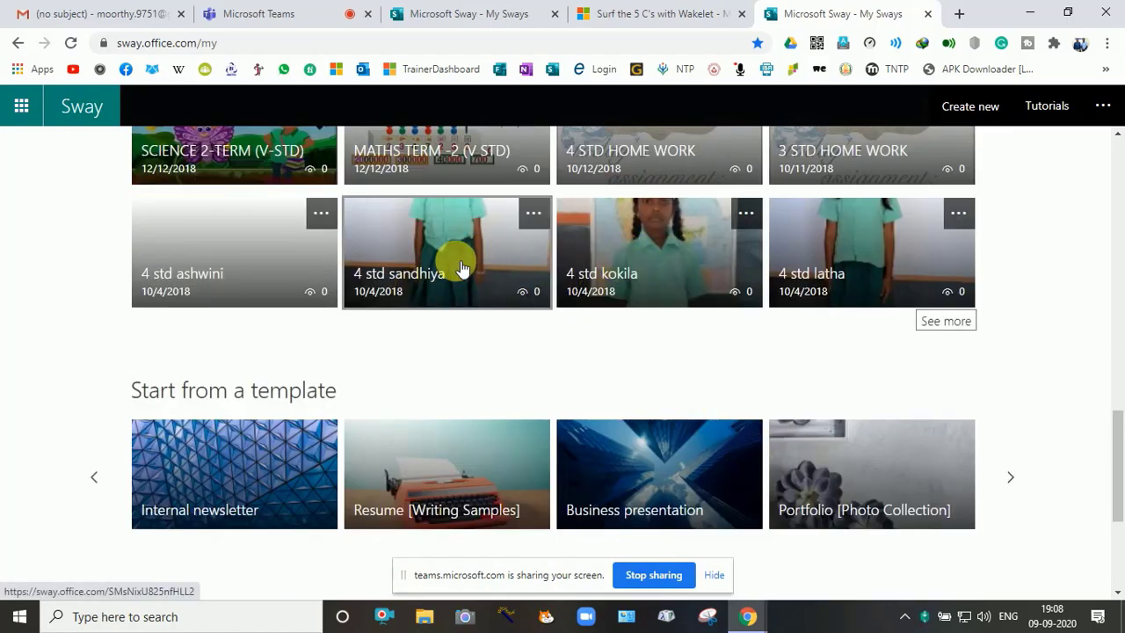
{"action": "left_click", "coordinate": [939, 324]}
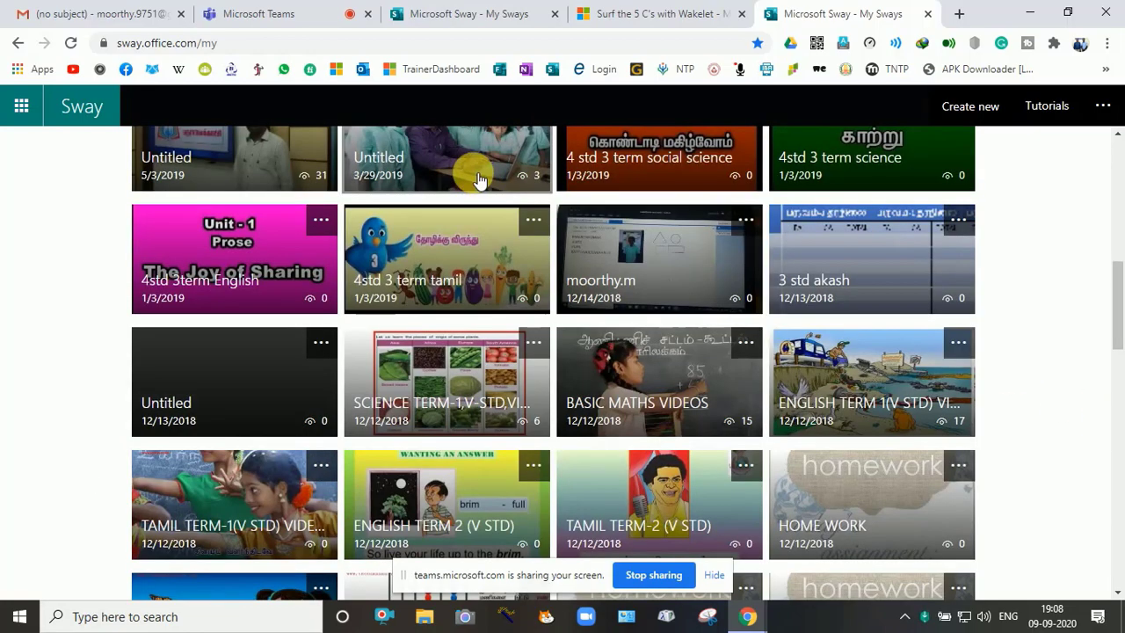
{"action": "scroll", "coordinate": [516, 435], "scroll_direction": "down", "scroll_amount": 4}
{"action": "scroll", "coordinate": [517, 435], "scroll_direction": "down", "scroll_amount": 3}
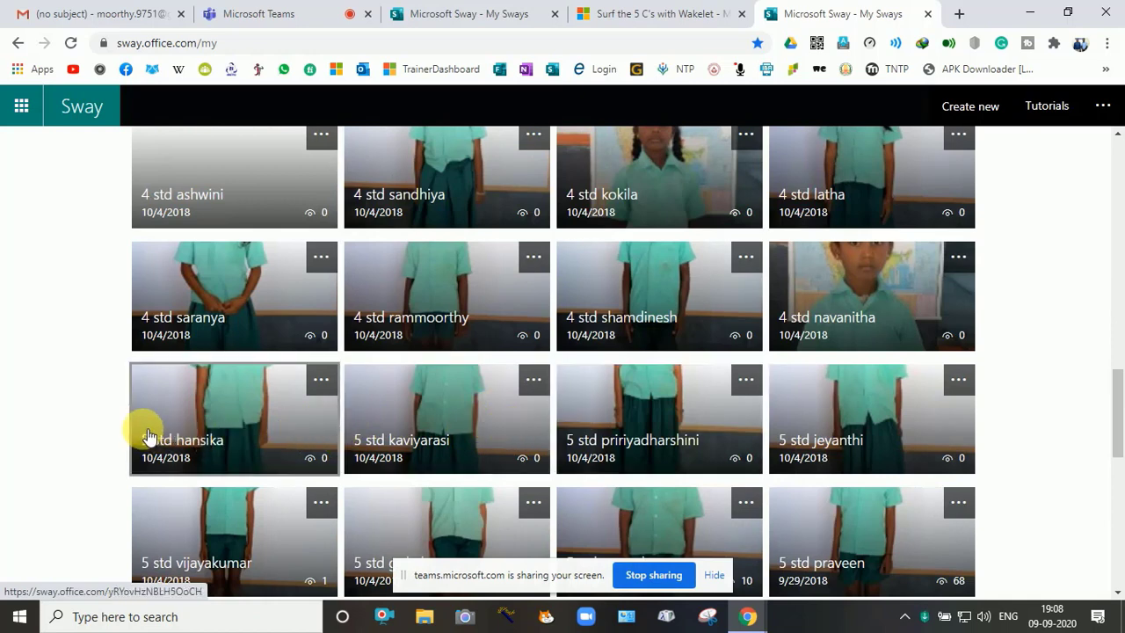
Step: Open the first 5 std student's Sway and look through its Tamil text, record image and mathematics cards
{"action": "left_click", "coordinate": [218, 415]}
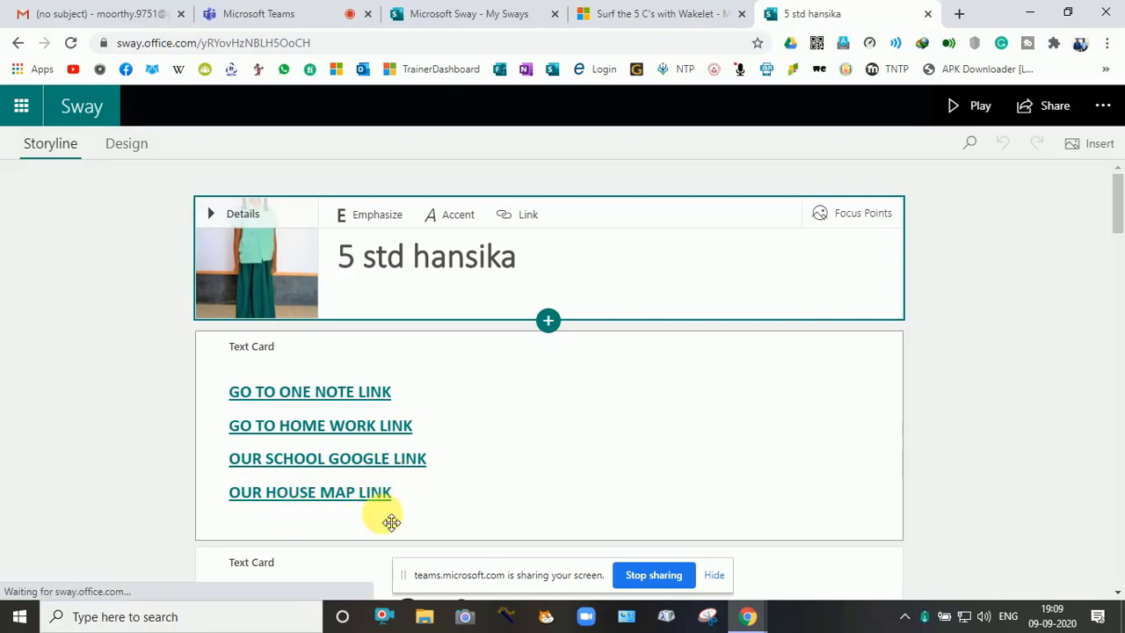
{"action": "scroll", "coordinate": [386, 518], "scroll_direction": "down", "scroll_amount": 5}
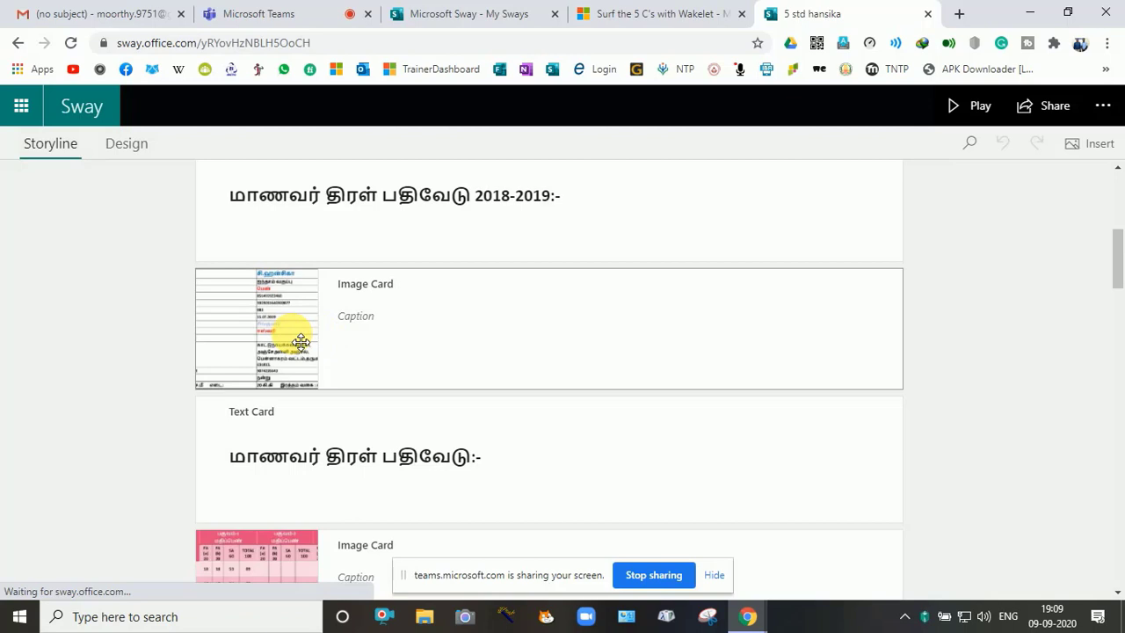
{"action": "scroll", "coordinate": [300, 340], "scroll_direction": "down", "scroll_amount": 1}
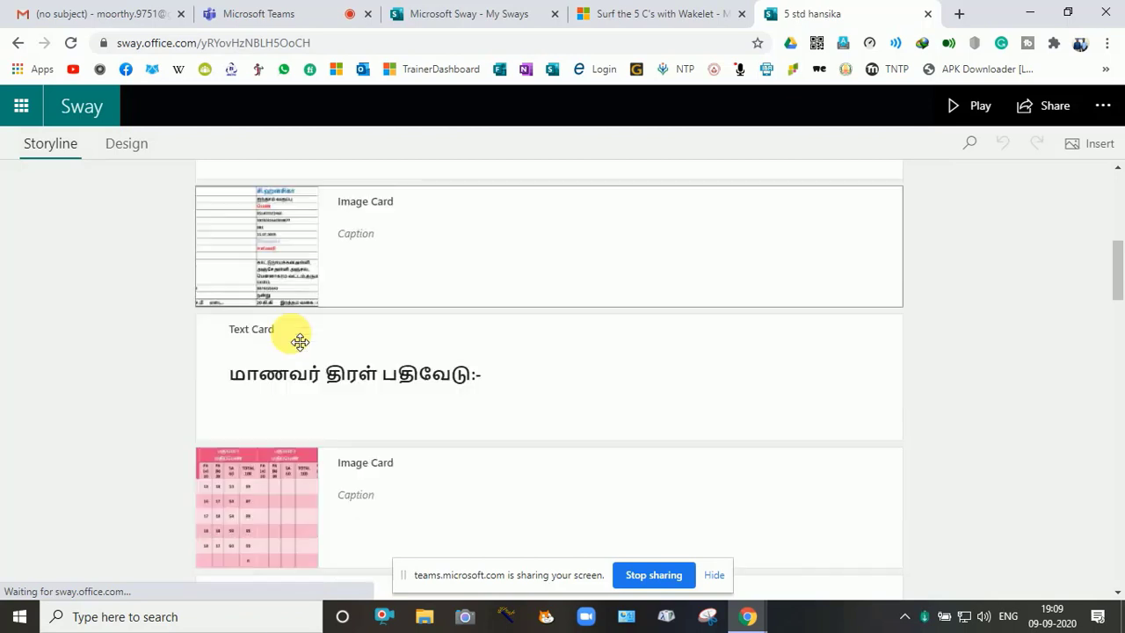
{"action": "scroll", "coordinate": [299, 334], "scroll_direction": "down", "scroll_amount": 3}
{"action": "scroll", "coordinate": [293, 301], "scroll_direction": "down", "scroll_amount": 3}
{"action": "scroll", "coordinate": [319, 355], "scroll_direction": "down", "scroll_amount": 2}
{"action": "scroll", "coordinate": [421, 441], "scroll_direction": "down", "scroll_amount": 3}
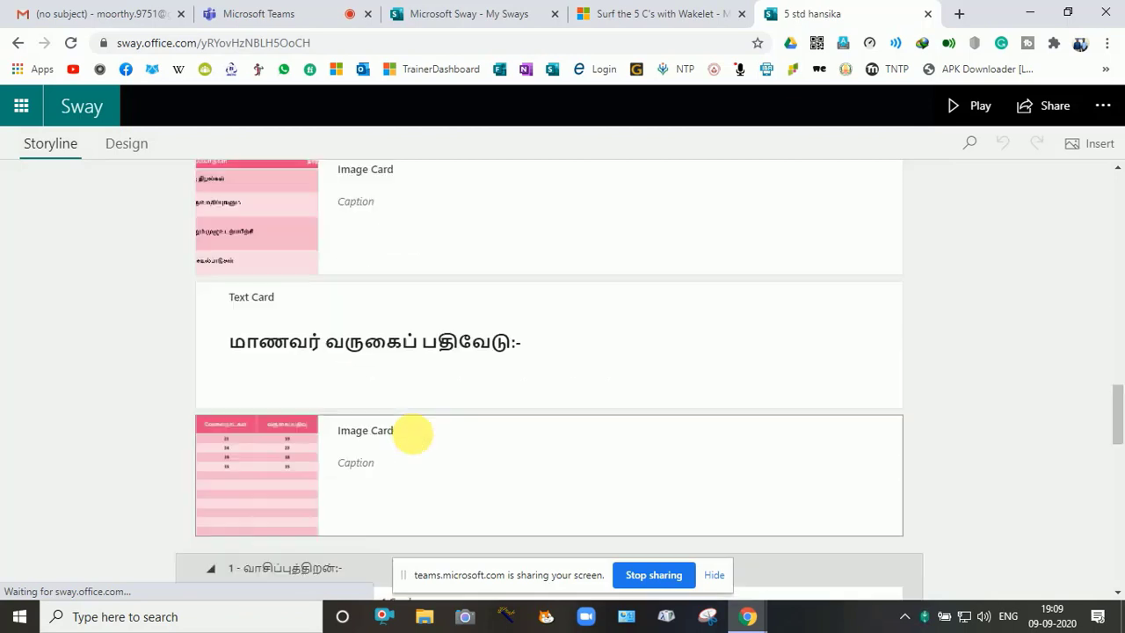
{"action": "scroll", "coordinate": [418, 439], "scroll_direction": "down", "scroll_amount": 3}
{"action": "scroll", "coordinate": [418, 439], "scroll_direction": "down", "scroll_amount": 3}
{"action": "scroll", "coordinate": [418, 441], "scroll_direction": "down", "scroll_amount": 3}
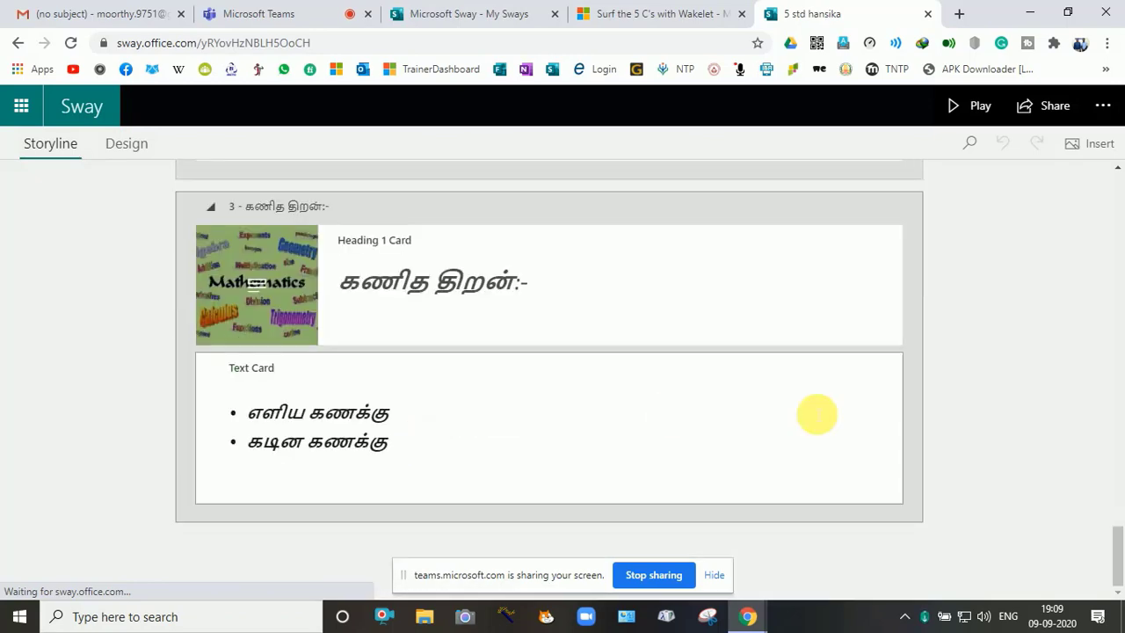
{"action": "scroll", "coordinate": [825, 404], "scroll_direction": "up", "scroll_amount": 3}
{"action": "scroll", "coordinate": [844, 395], "scroll_direction": "up", "scroll_amount": 3}
{"action": "scroll", "coordinate": [861, 382], "scroll_direction": "up", "scroll_amount": 1}
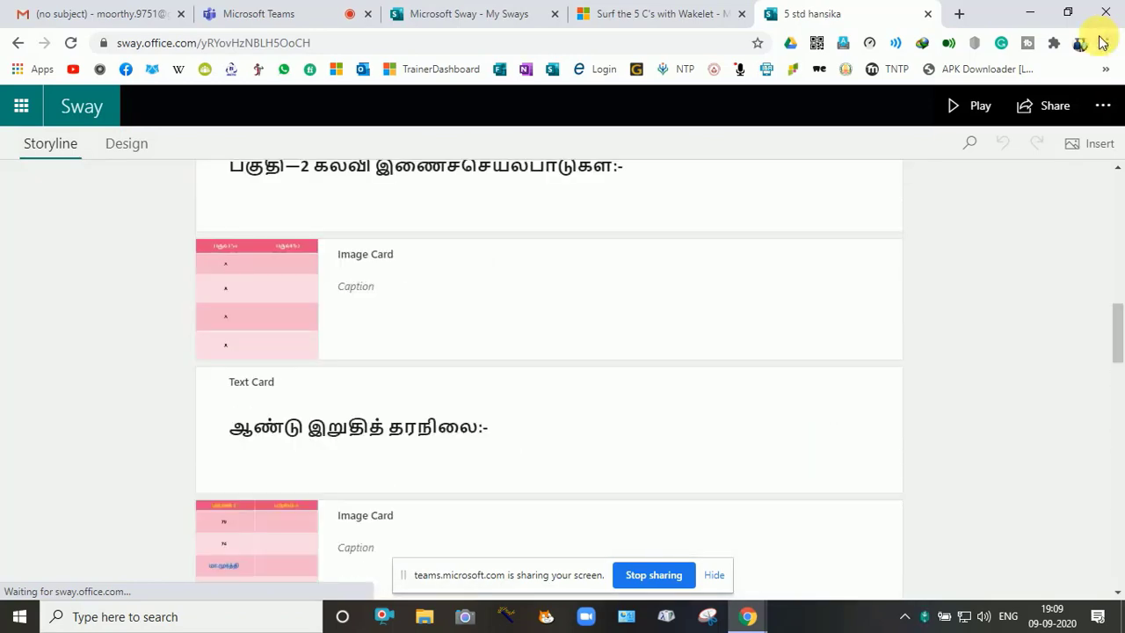
Step: Play the 5 std Sway and follow its GO TO ONE NOTE LINK into a new tab, then return
{"action": "left_click", "coordinate": [973, 106]}
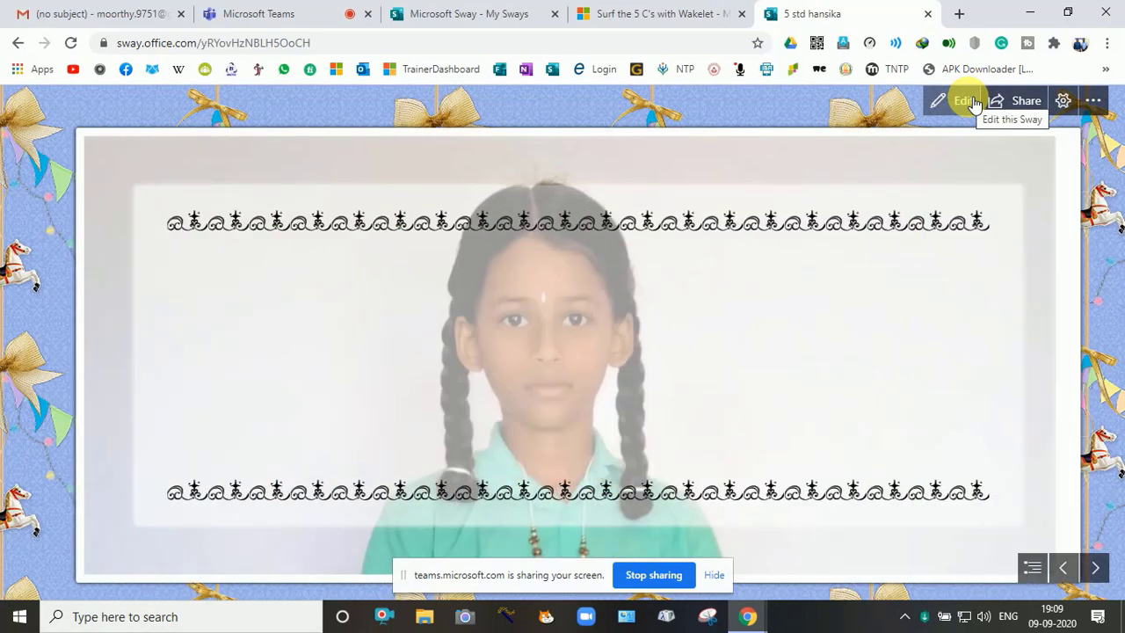
{"action": "left_click", "coordinate": [1095, 572]}
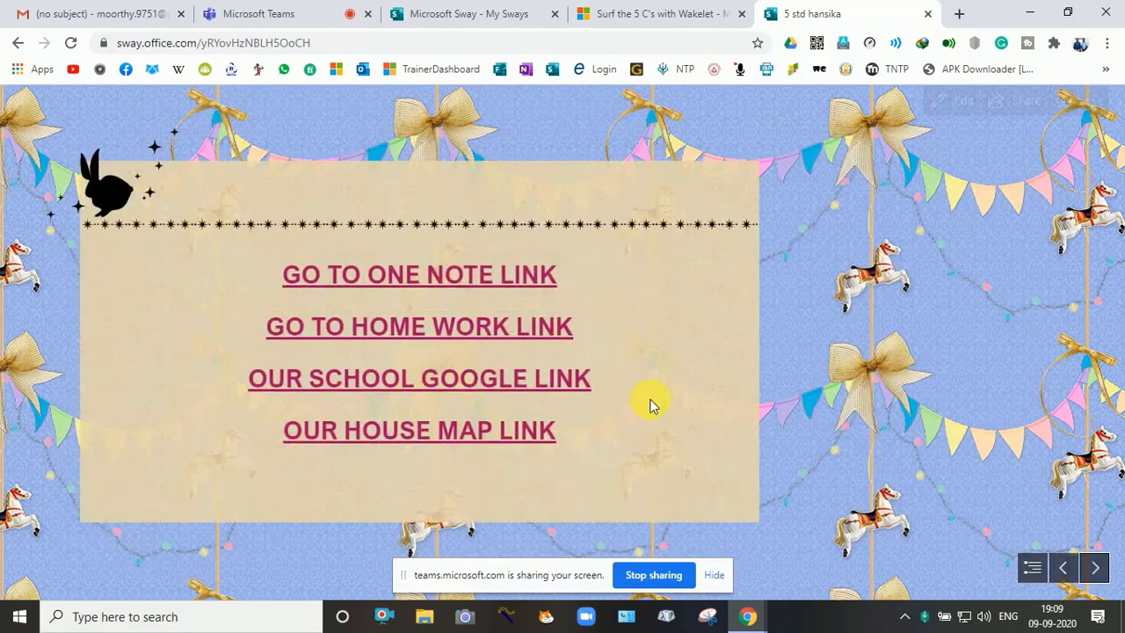
{"action": "left_click", "coordinate": [433, 274]}
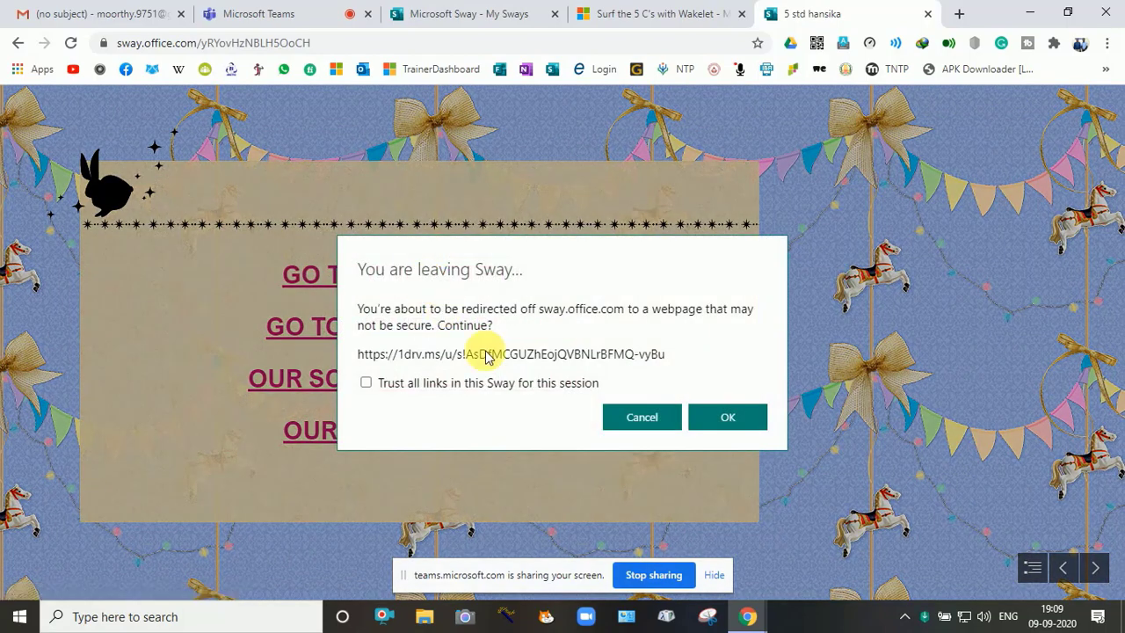
{"action": "left_click", "coordinate": [729, 420]}
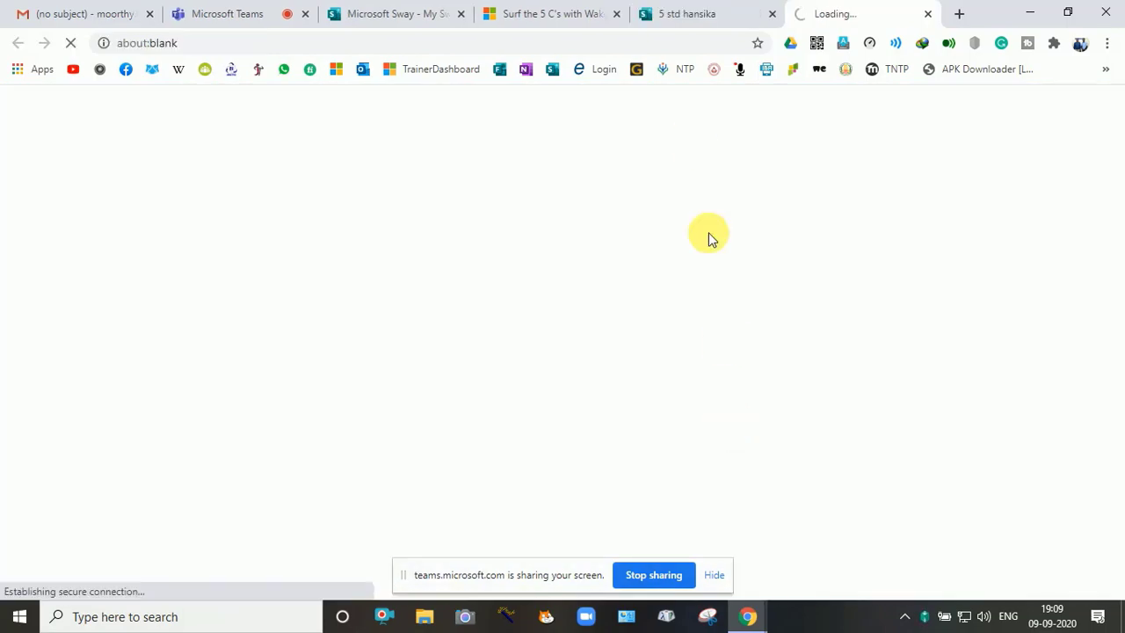
{"action": "left_click", "coordinate": [684, 12]}
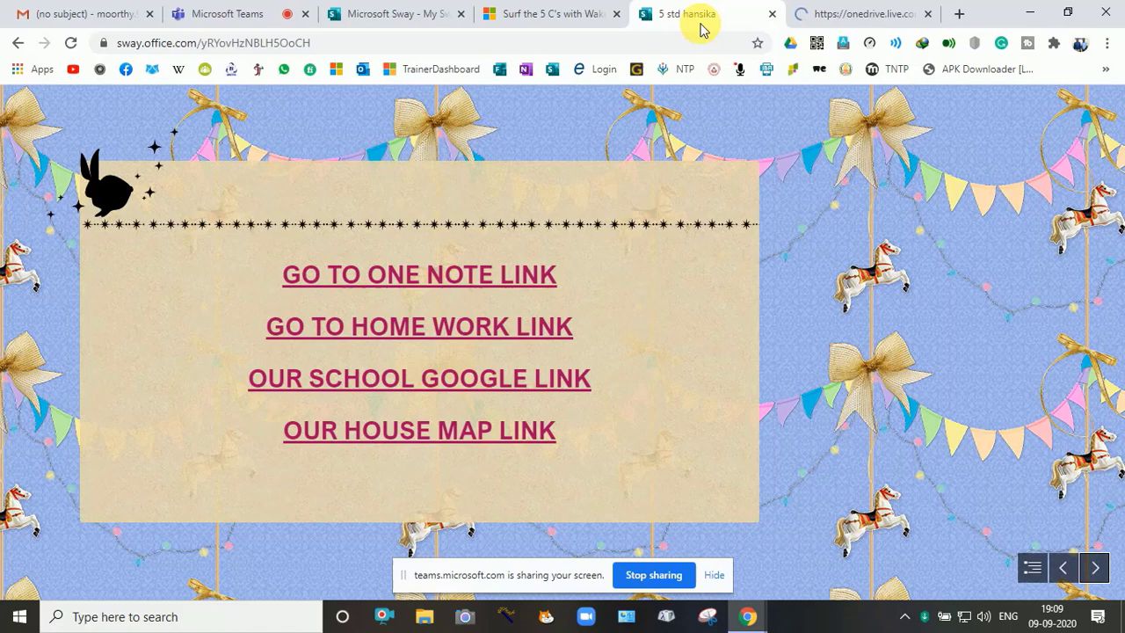
{"action": "left_click", "coordinate": [866, 15]}
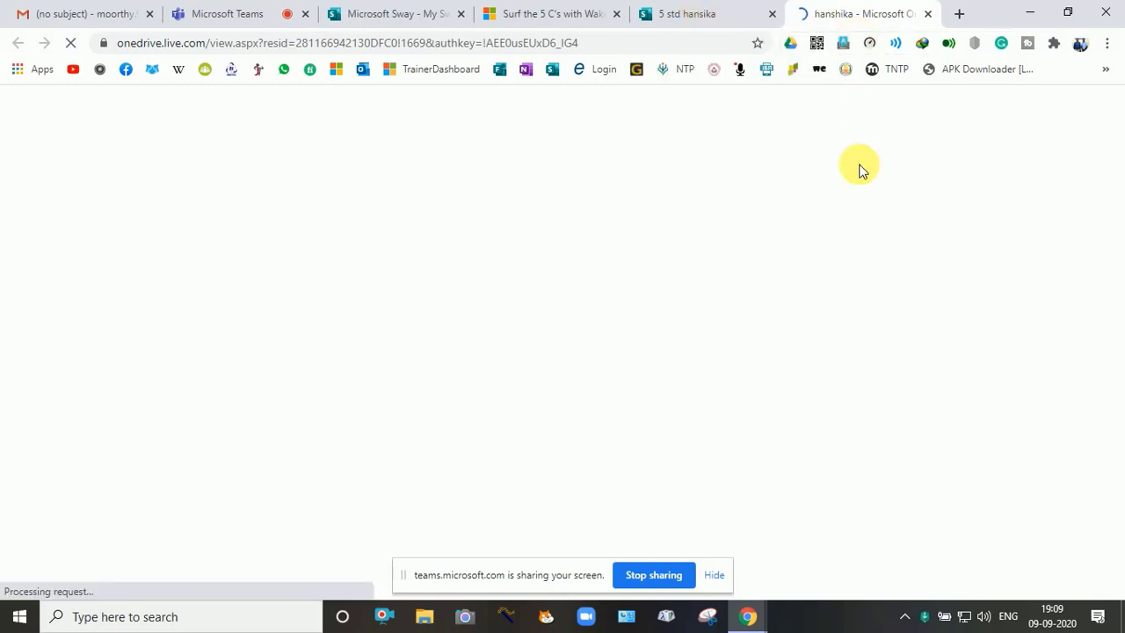
{"action": "left_click", "coordinate": [675, 21]}
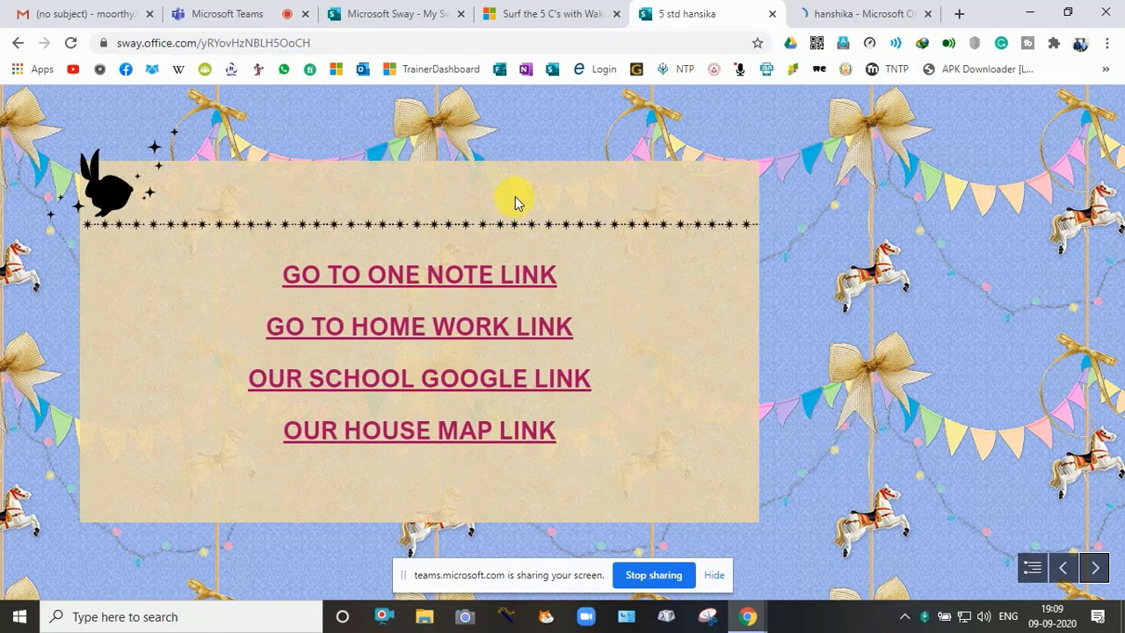
{"action": "left_click", "coordinate": [861, 15]}
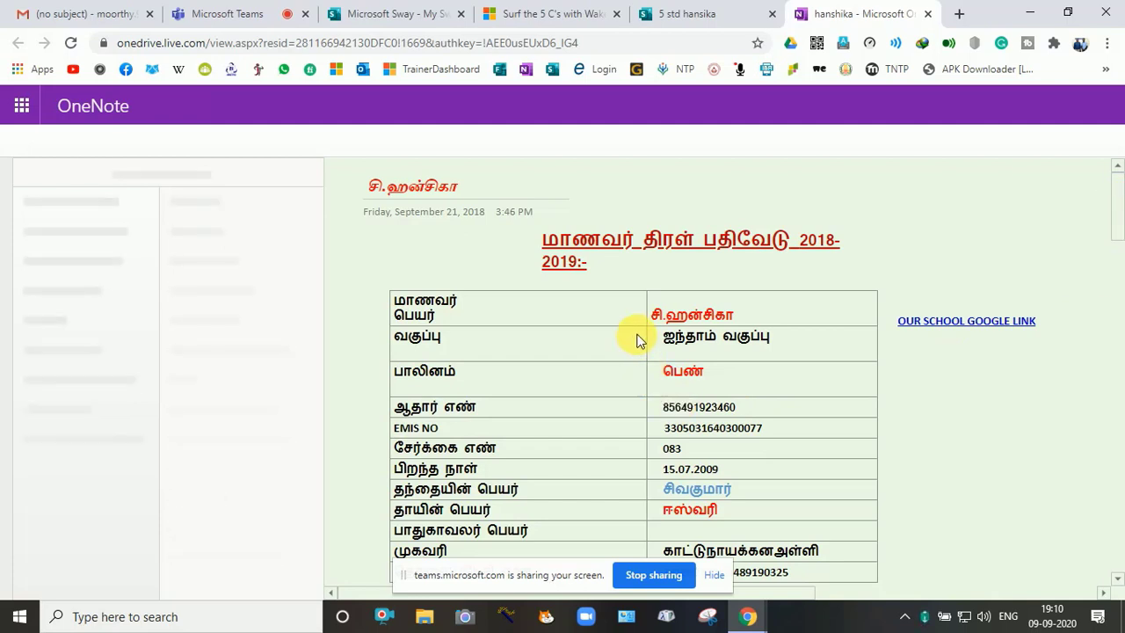
{"action": "left_click", "coordinate": [694, 14]}
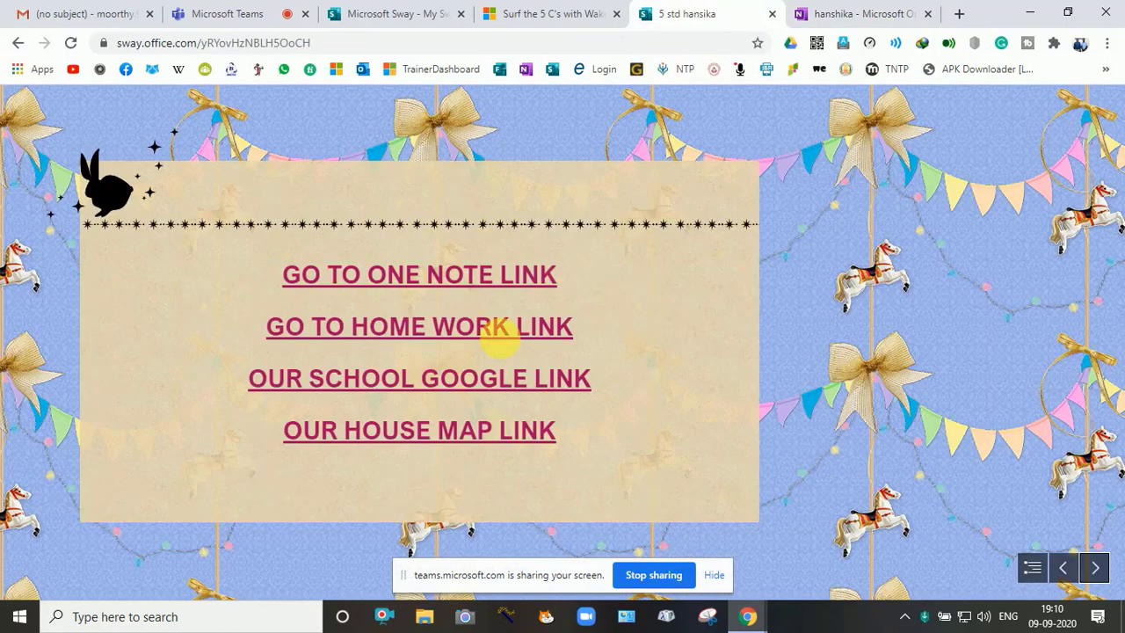
Step: Open the HOME WORK Sway from its link and scroll through its cards
{"action": "left_click", "coordinate": [440, 328]}
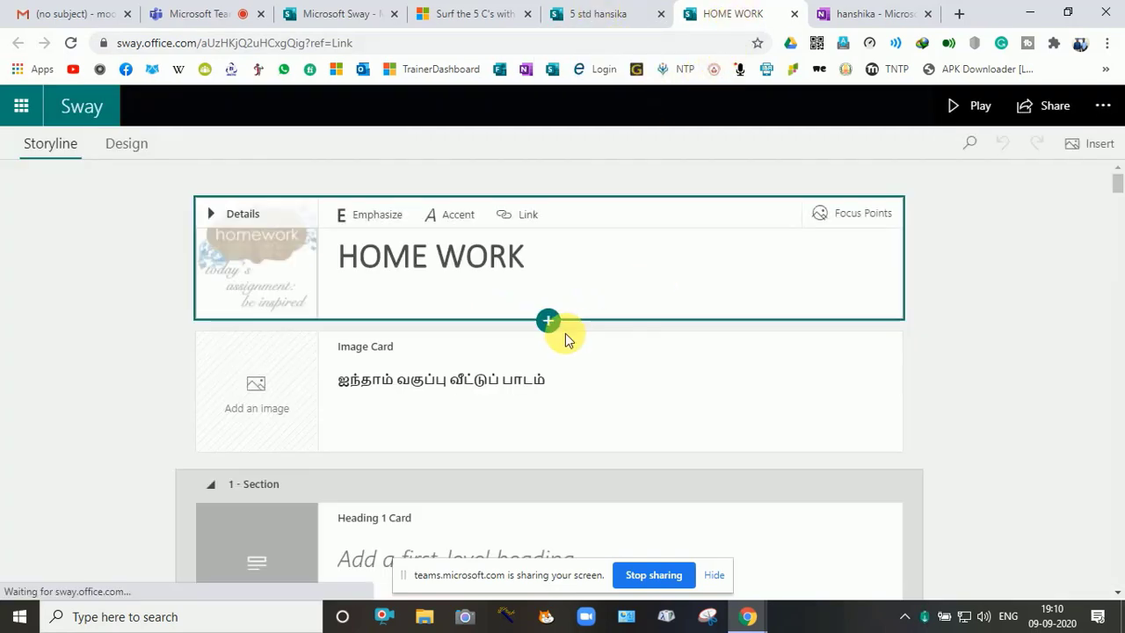
{"action": "scroll", "coordinate": [577, 327], "scroll_direction": "down", "scroll_amount": 5}
{"action": "scroll", "coordinate": [577, 327], "scroll_direction": "down", "scroll_amount": 5}
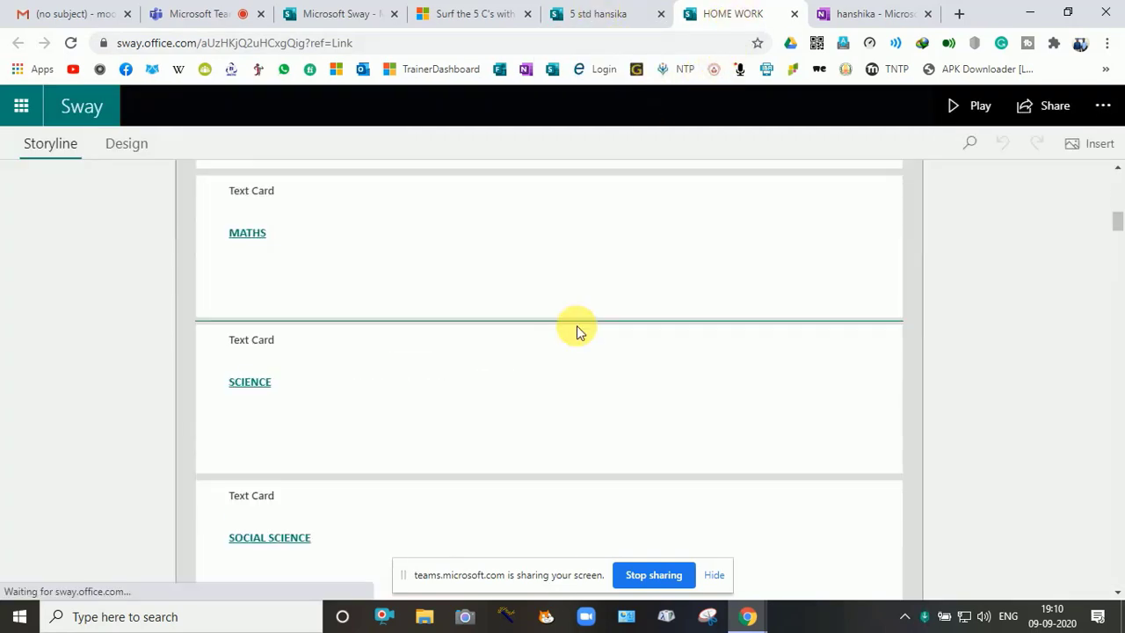
{"action": "scroll", "coordinate": [576, 327], "scroll_direction": "down", "scroll_amount": 5}
{"action": "scroll", "coordinate": [703, 255], "scroll_direction": "up", "scroll_amount": 5}
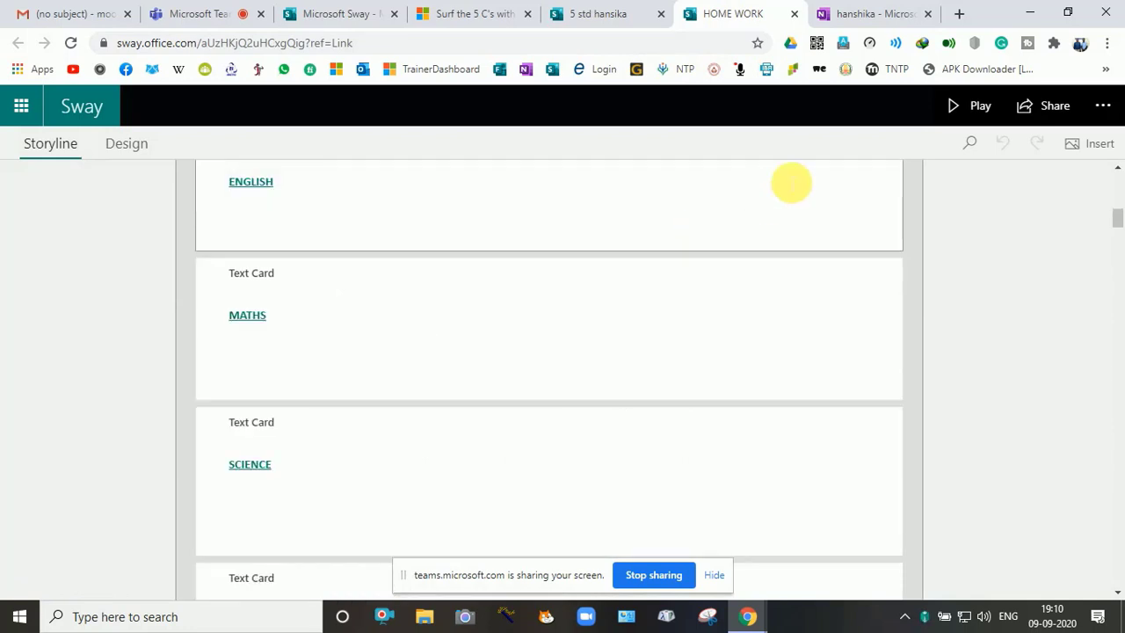
Step: Play the HOME WORK Sway through MY E-BOOKS, the subject cards and the full TIME TABLE
{"action": "left_click", "coordinate": [972, 117]}
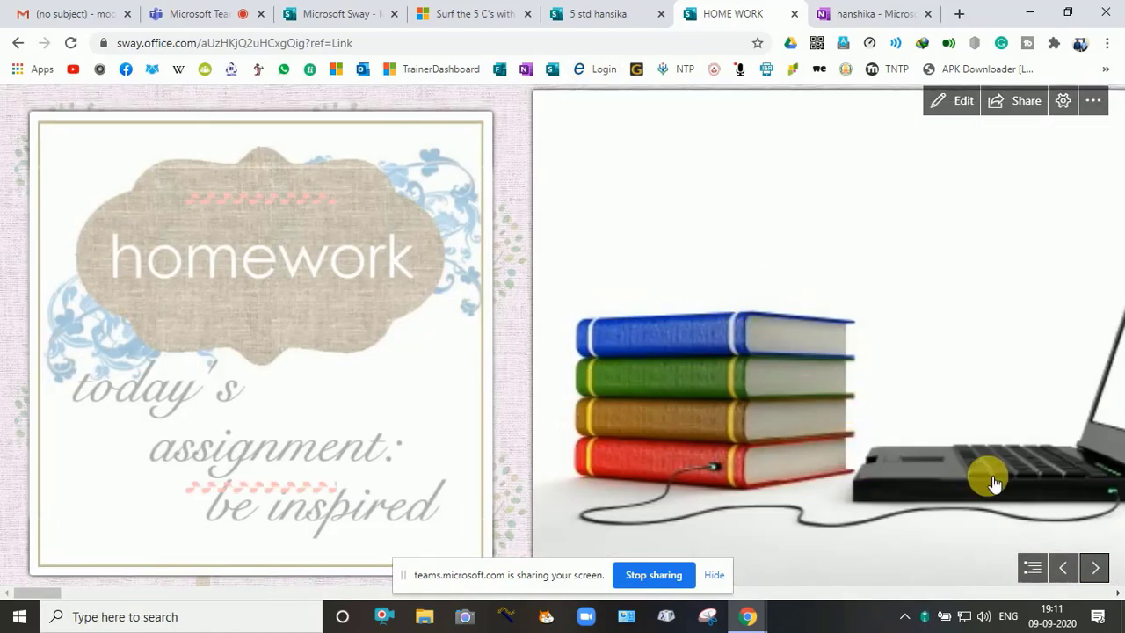
{"action": "left_click", "coordinate": [1094, 569]}
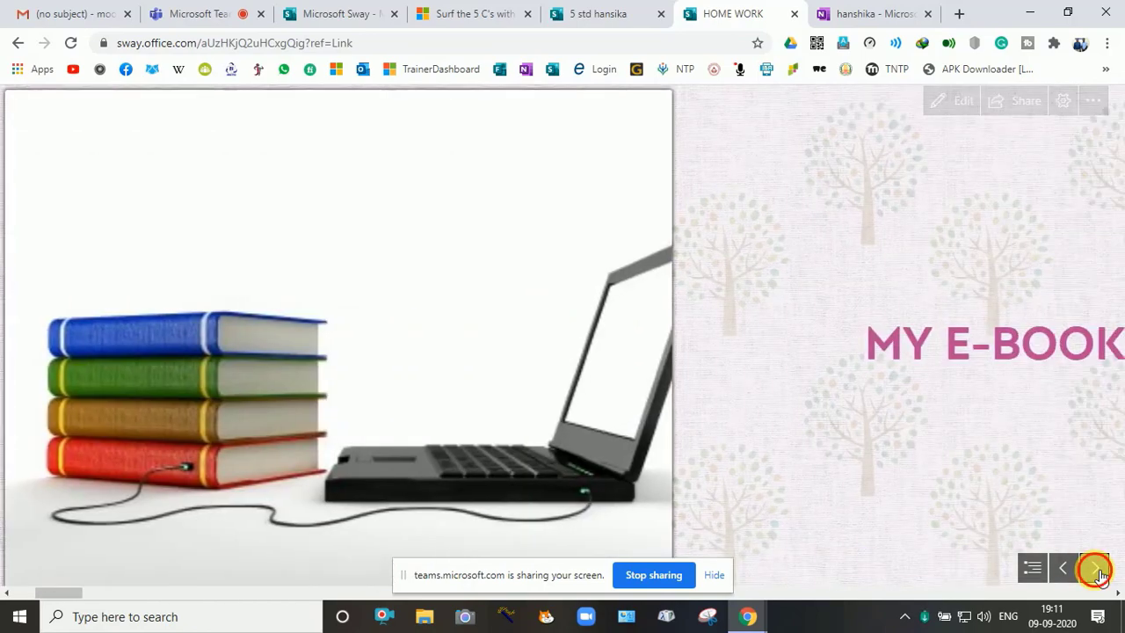
{"action": "left_click", "coordinate": [1094, 569]}
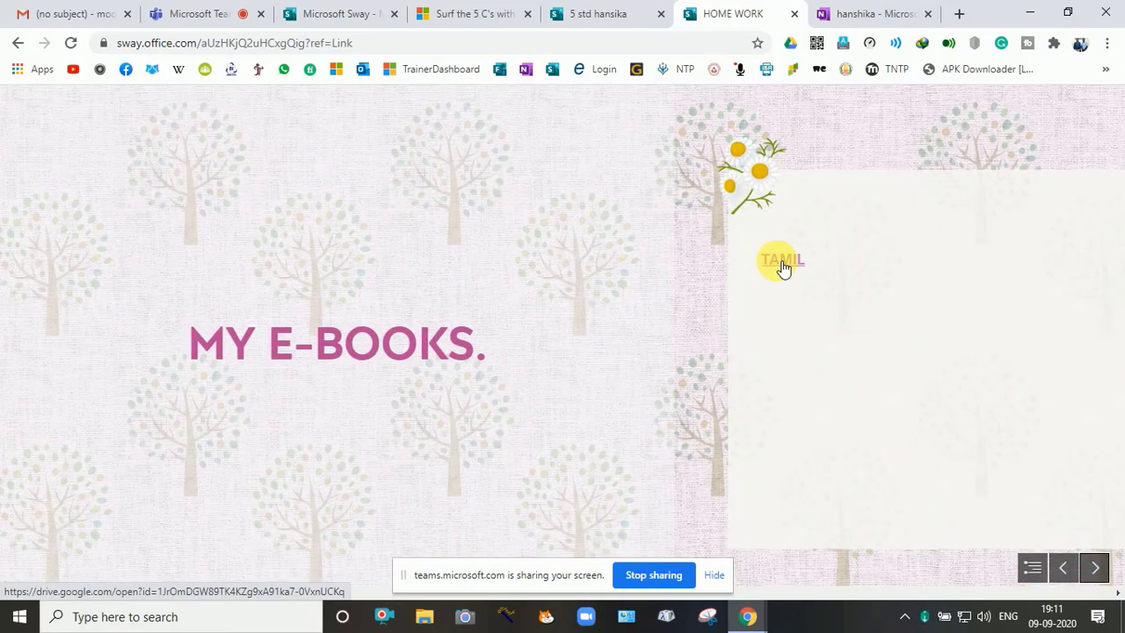
{"action": "left_click", "coordinate": [1107, 570]}
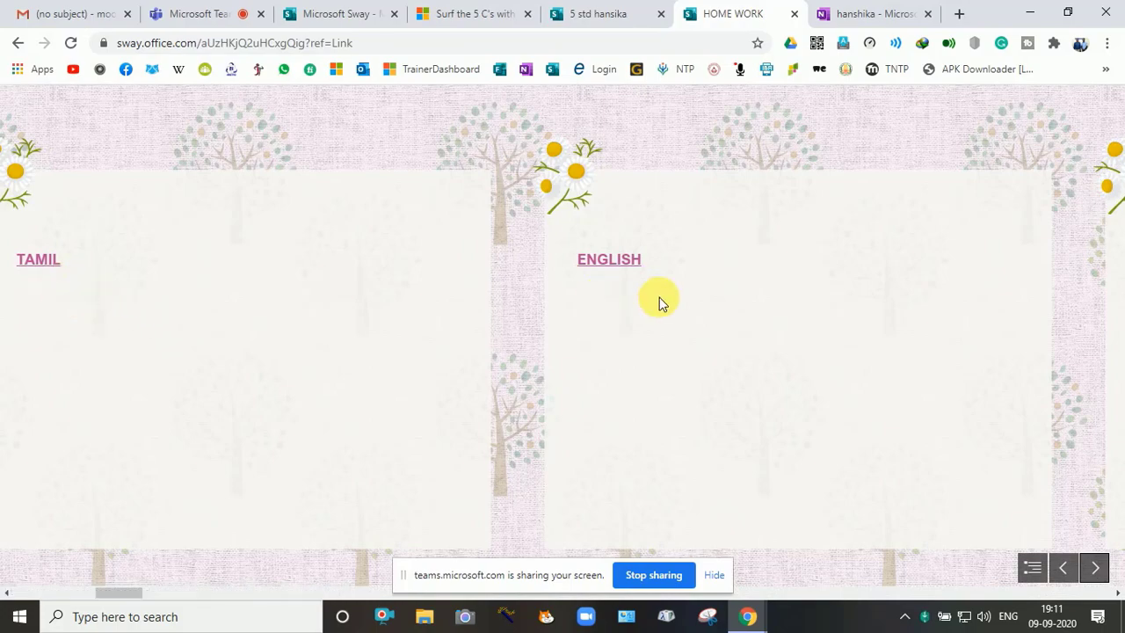
{"action": "left_click", "coordinate": [1095, 568]}
{"action": "left_click", "coordinate": [1095, 568]}
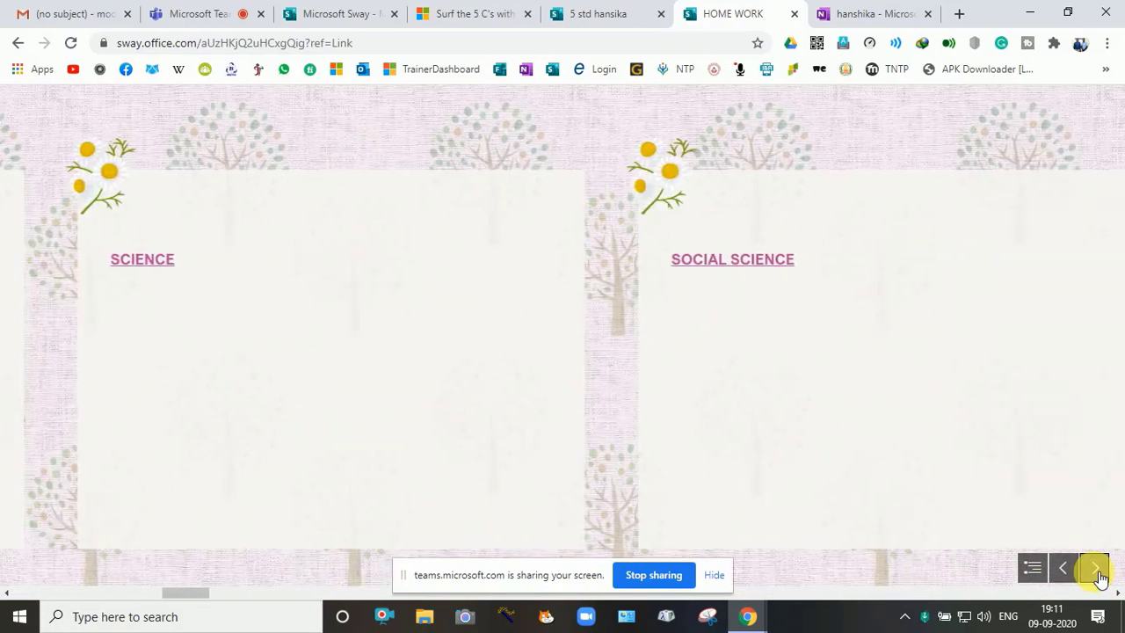
{"action": "left_click", "coordinate": [1096, 571]}
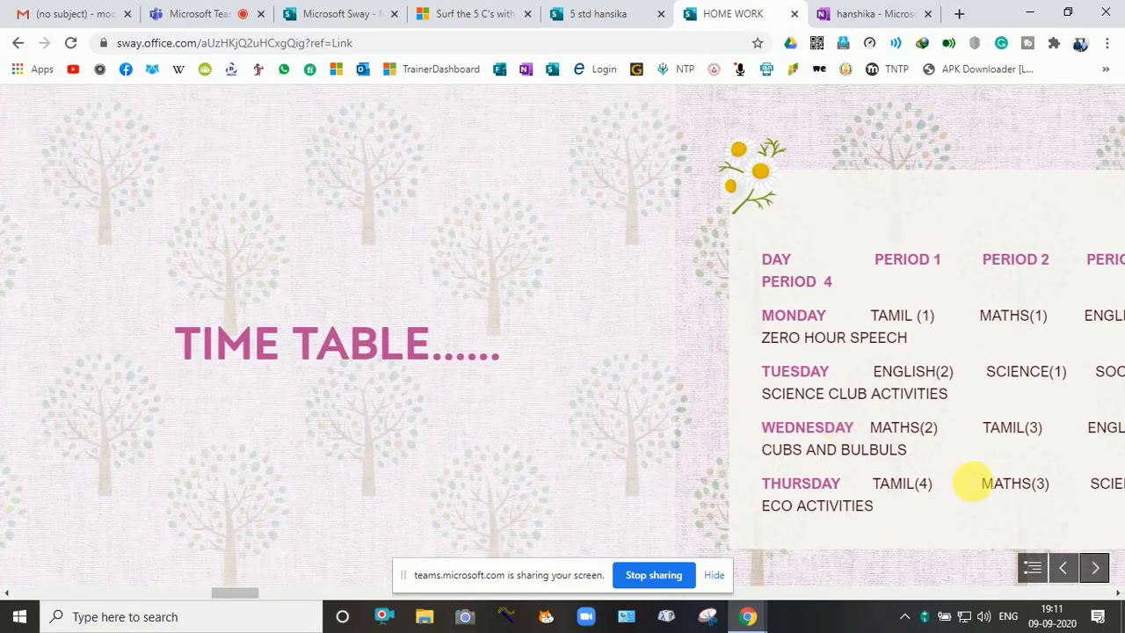
{"action": "left_click", "coordinate": [1095, 568]}
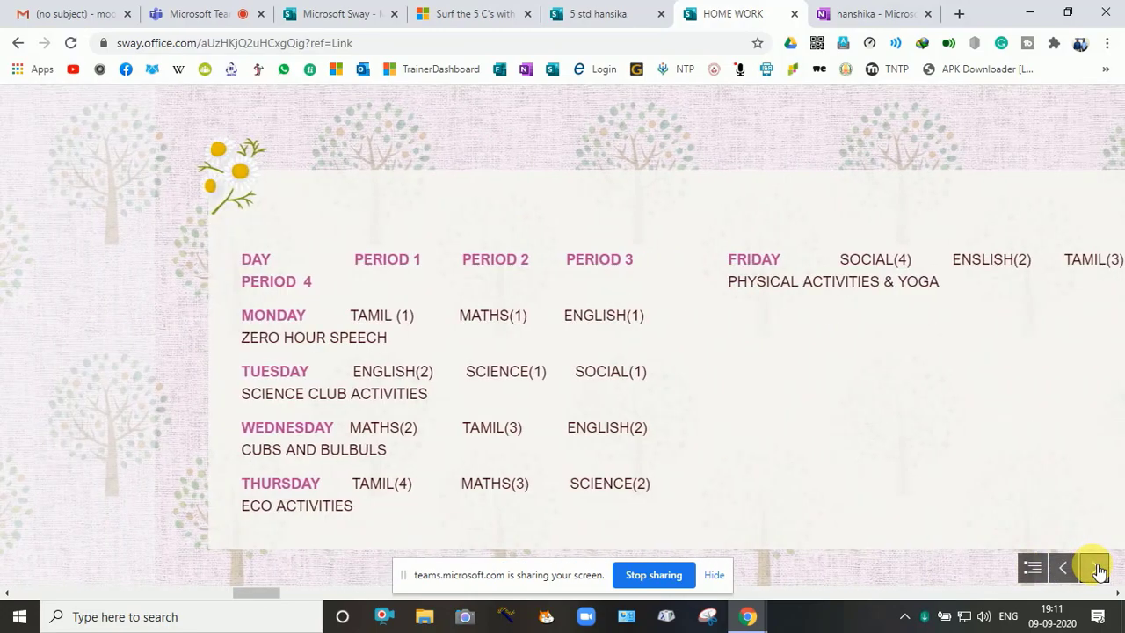
Step: Advance through the exam notices and dictation words 1 to 20 to the SUMS section
{"action": "left_click", "coordinate": [1098, 570]}
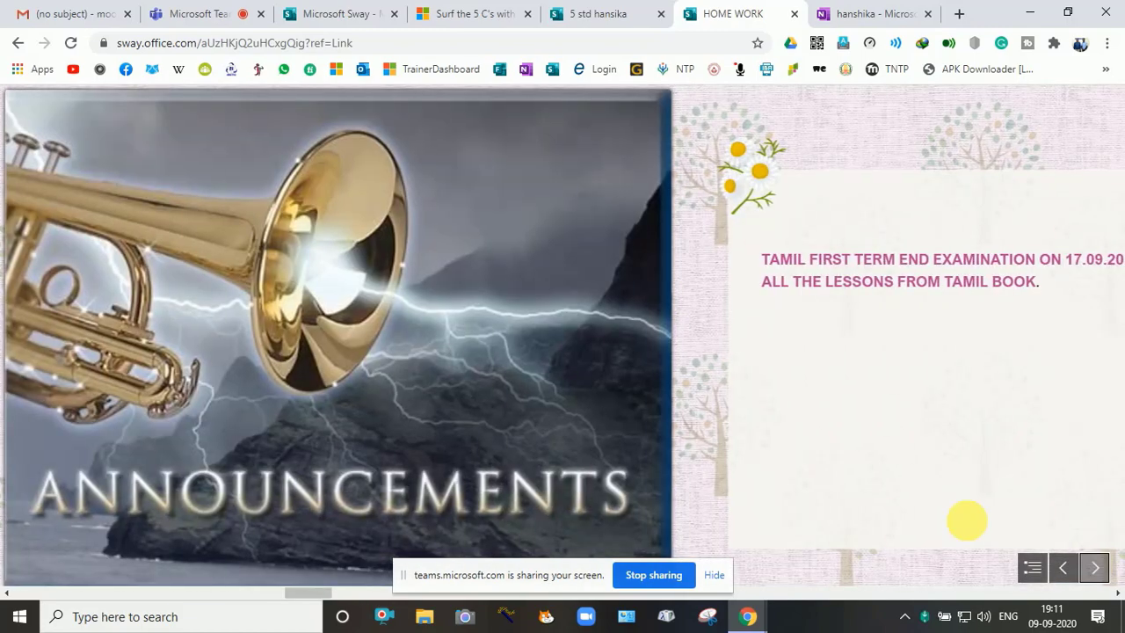
{"action": "left_click", "coordinate": [1098, 570]}
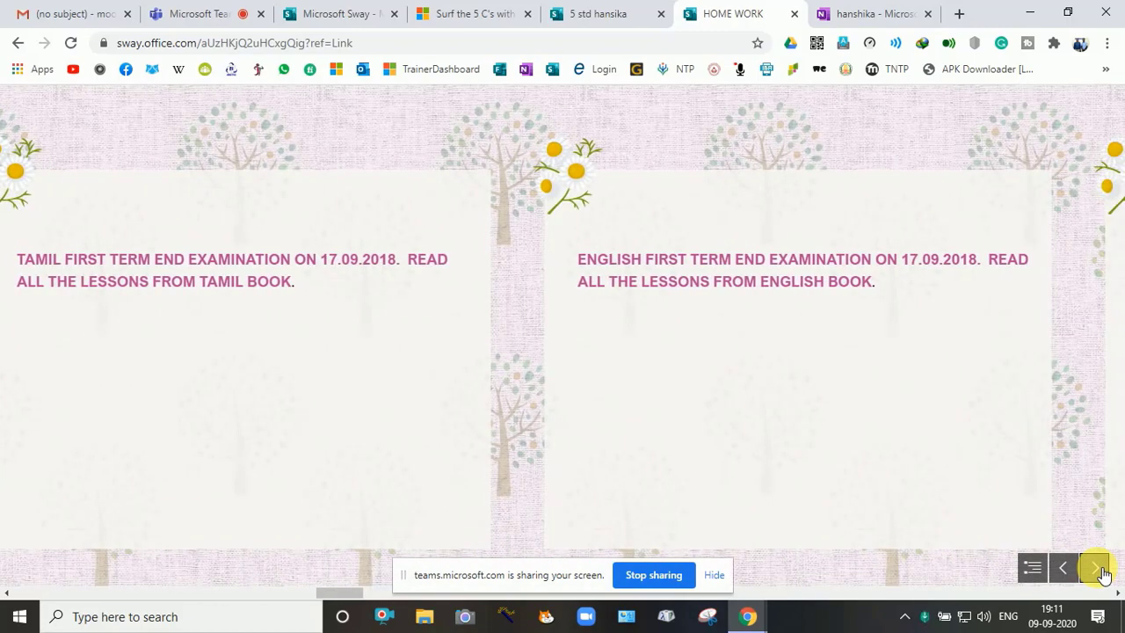
{"action": "left_click", "coordinate": [1098, 569]}
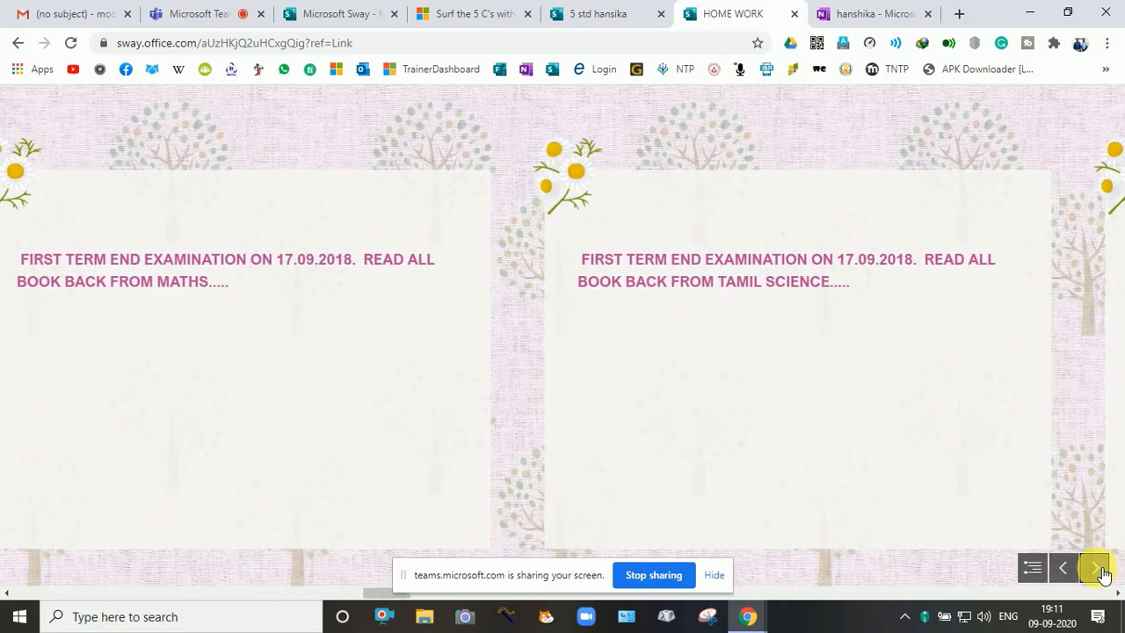
{"action": "left_click", "coordinate": [1098, 569]}
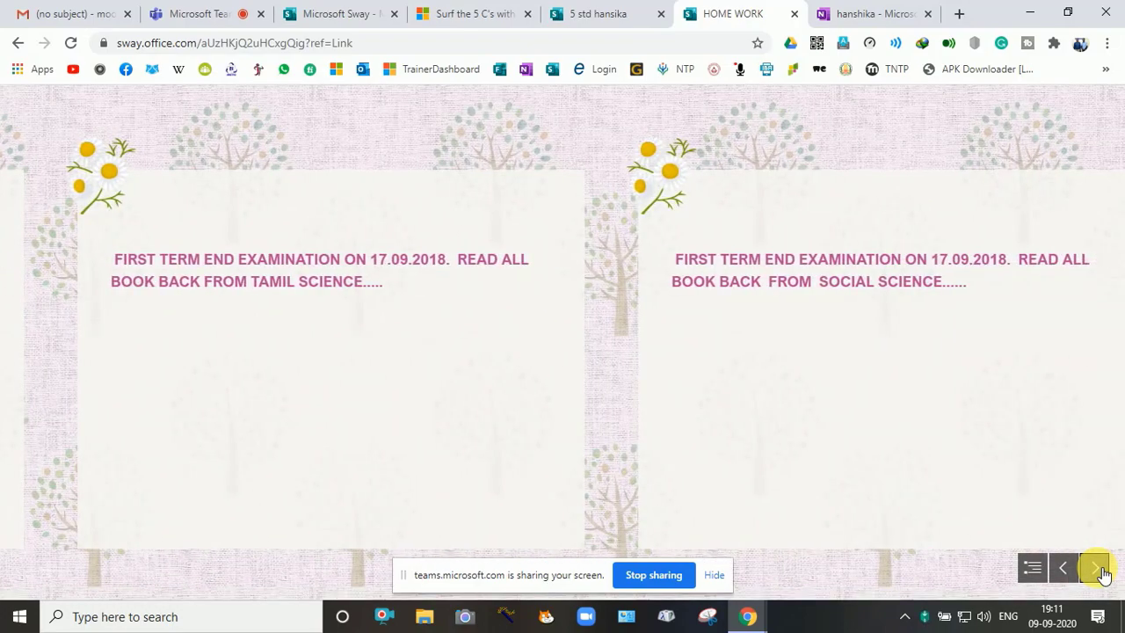
{"action": "left_click", "coordinate": [1099, 569]}
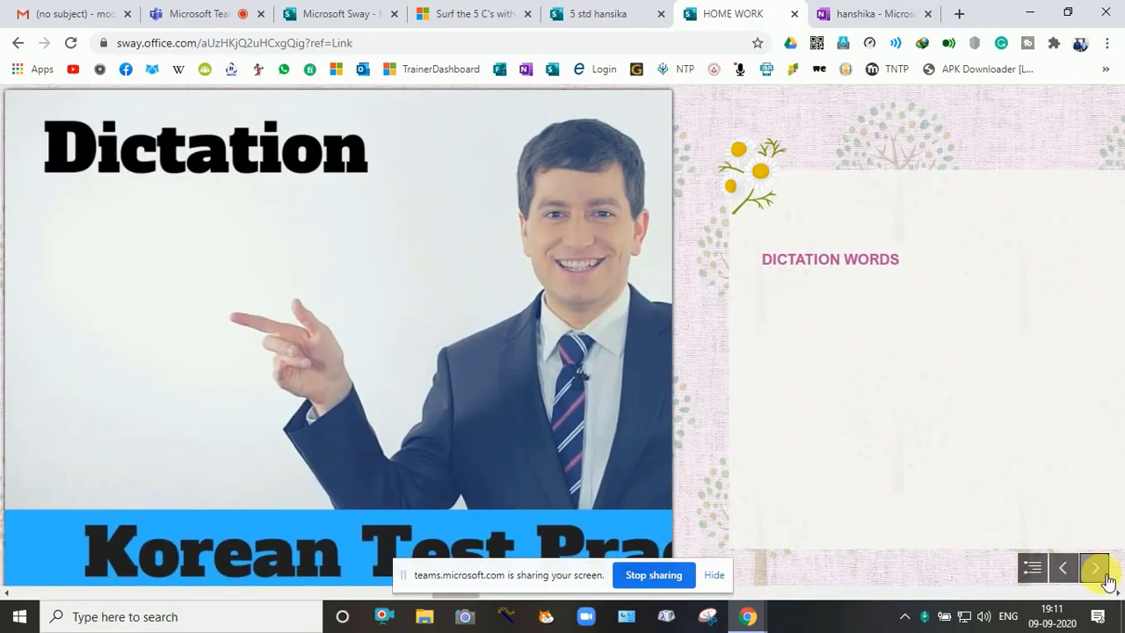
{"action": "left_click", "coordinate": [1105, 578]}
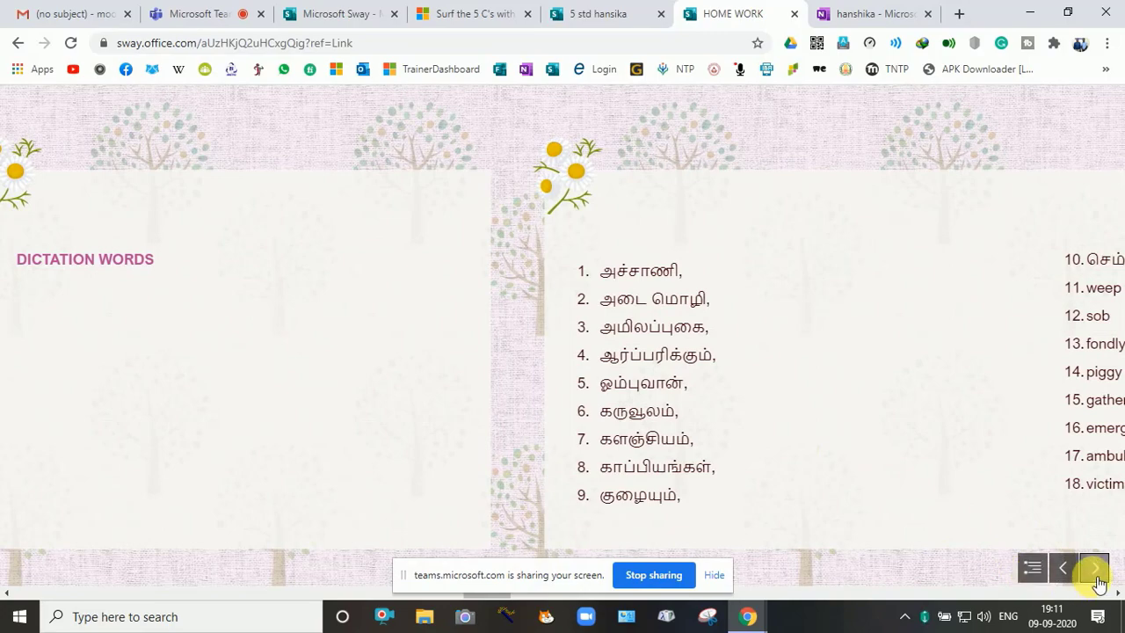
{"action": "left_click", "coordinate": [1096, 570]}
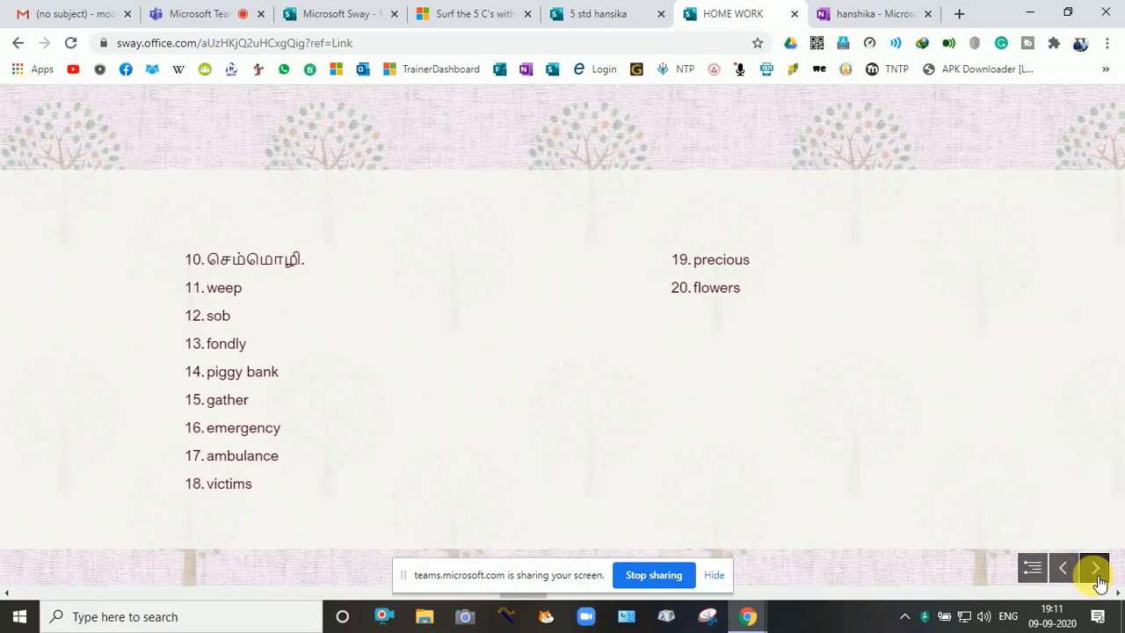
{"action": "left_click", "coordinate": [1097, 569]}
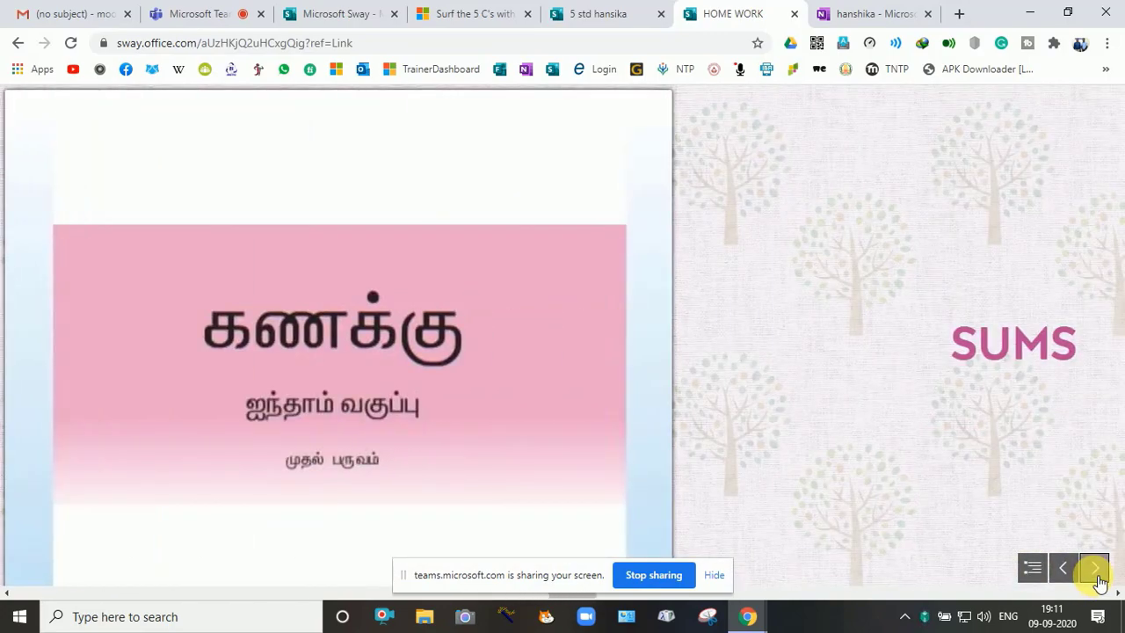
Step: Step through the General Knowledge, World Earth Day, proverb and 12.12.2018 cards to the story's end
{"action": "left_click", "coordinate": [1096, 570]}
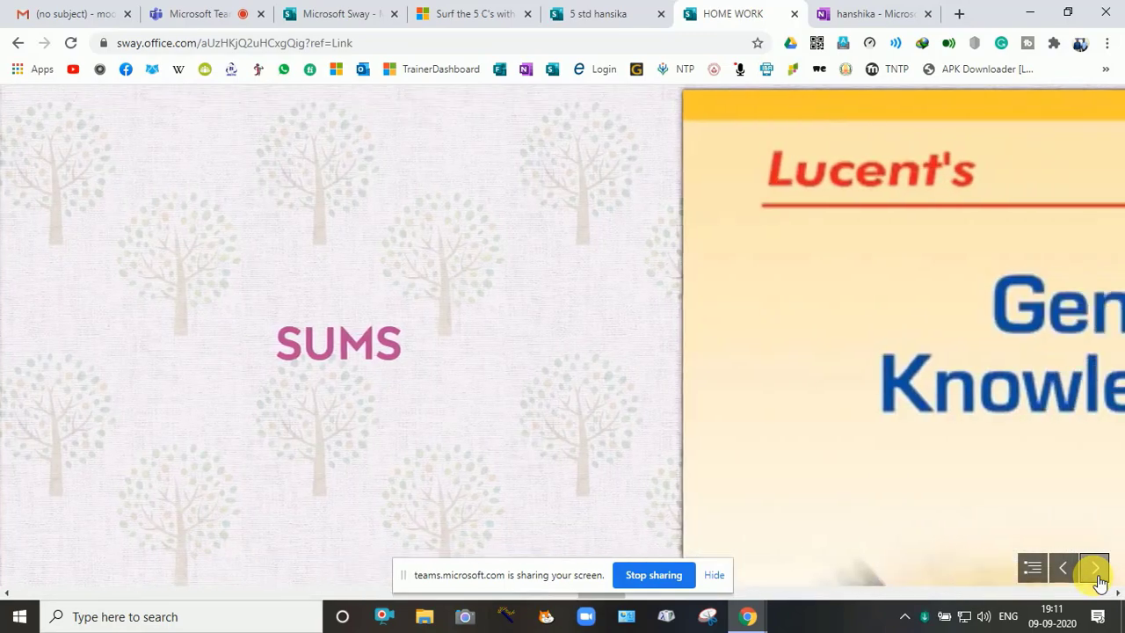
{"action": "left_click", "coordinate": [1097, 569]}
{"action": "left_click", "coordinate": [1096, 570]}
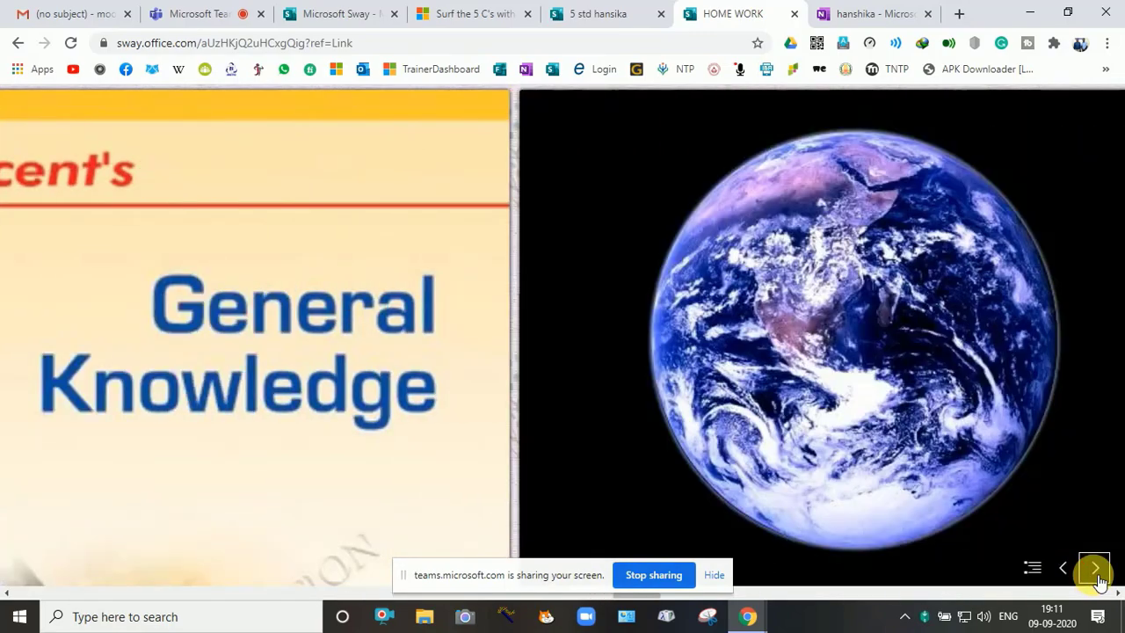
{"action": "left_click", "coordinate": [1097, 569]}
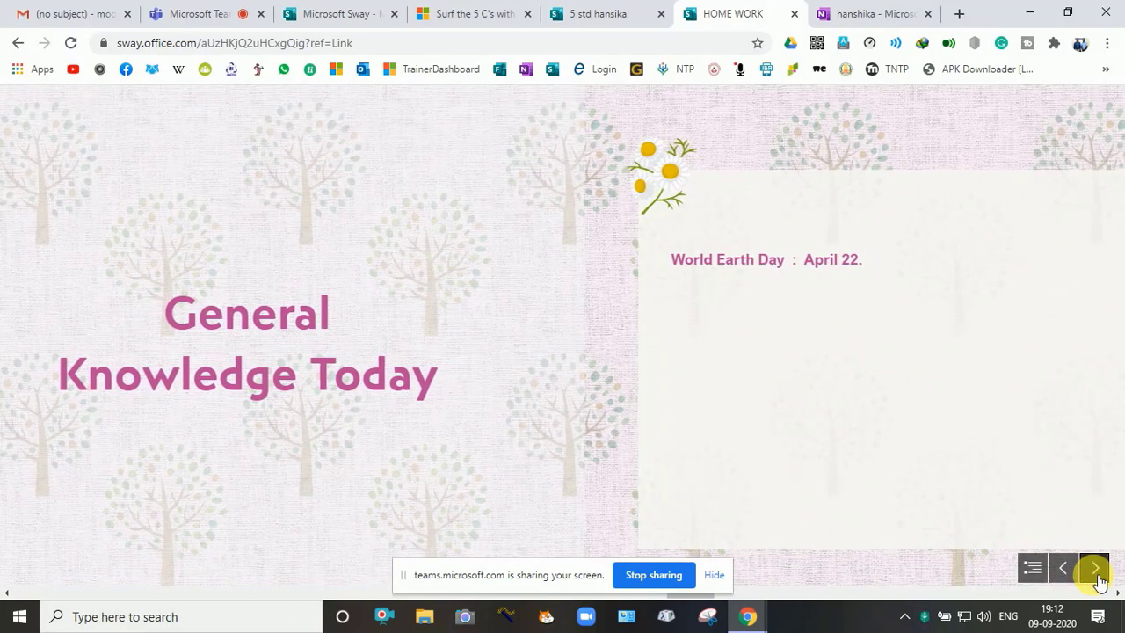
{"action": "left_click", "coordinate": [1096, 571]}
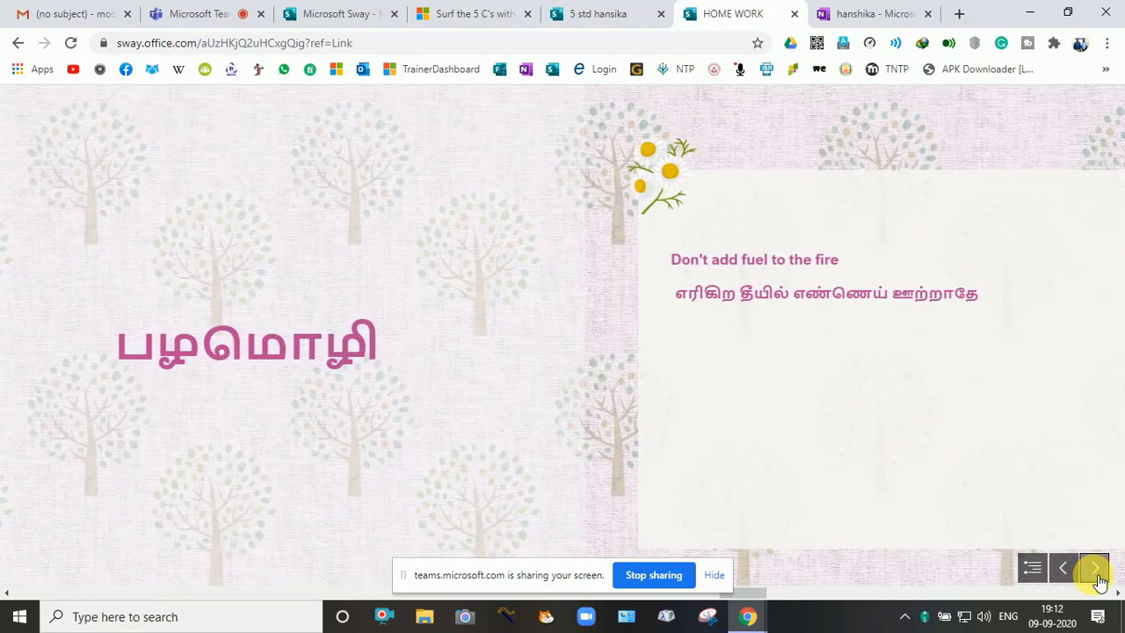
{"action": "left_click", "coordinate": [1096, 572]}
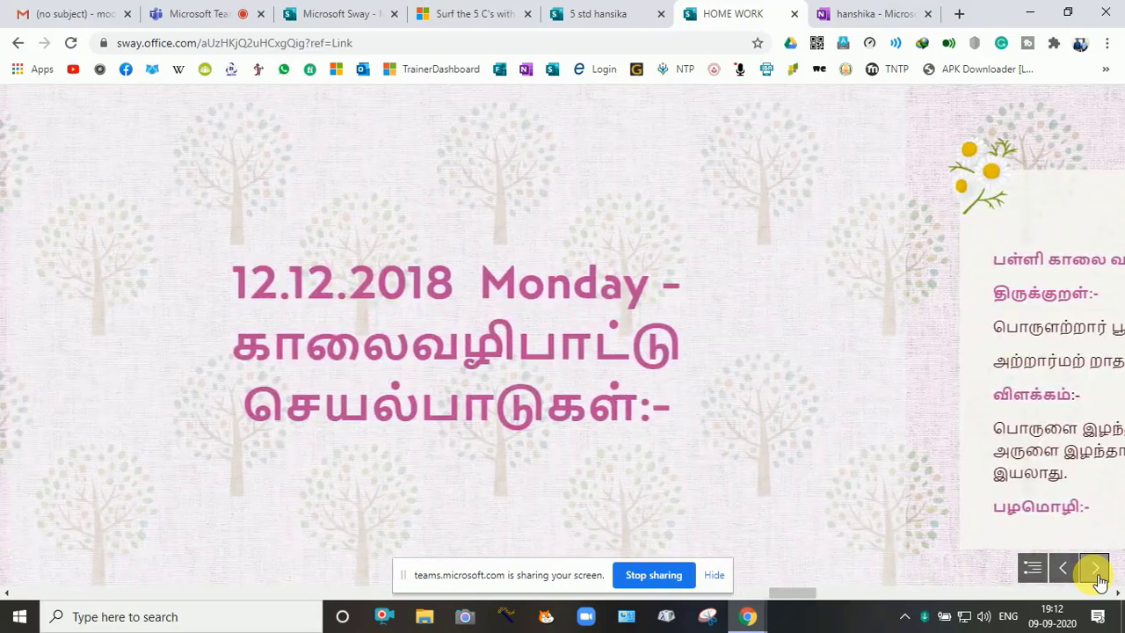
{"action": "left_click", "coordinate": [1097, 576]}
{"action": "left_click", "coordinate": [1096, 571]}
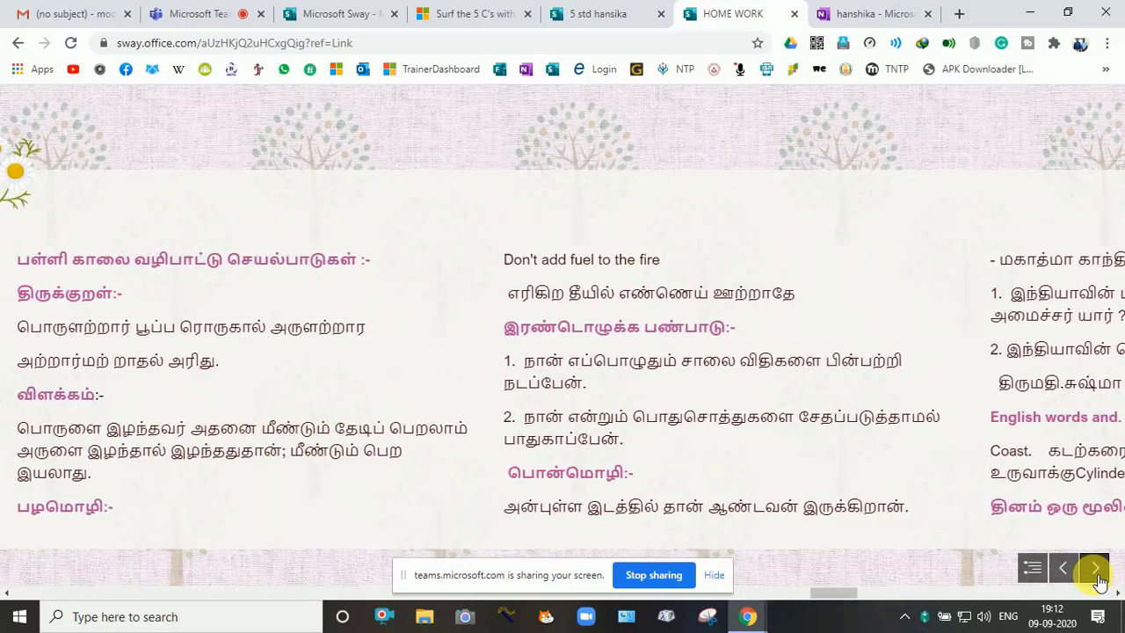
{"action": "left_click", "coordinate": [1097, 570]}
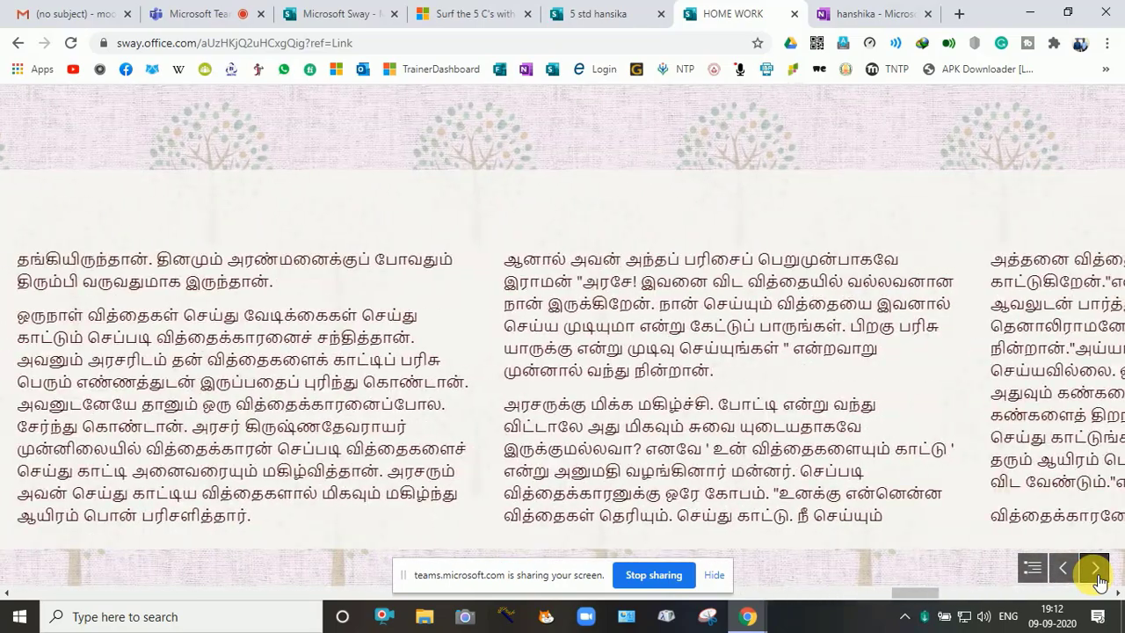
{"action": "left_click", "coordinate": [1097, 569]}
{"action": "left_click", "coordinate": [1096, 573]}
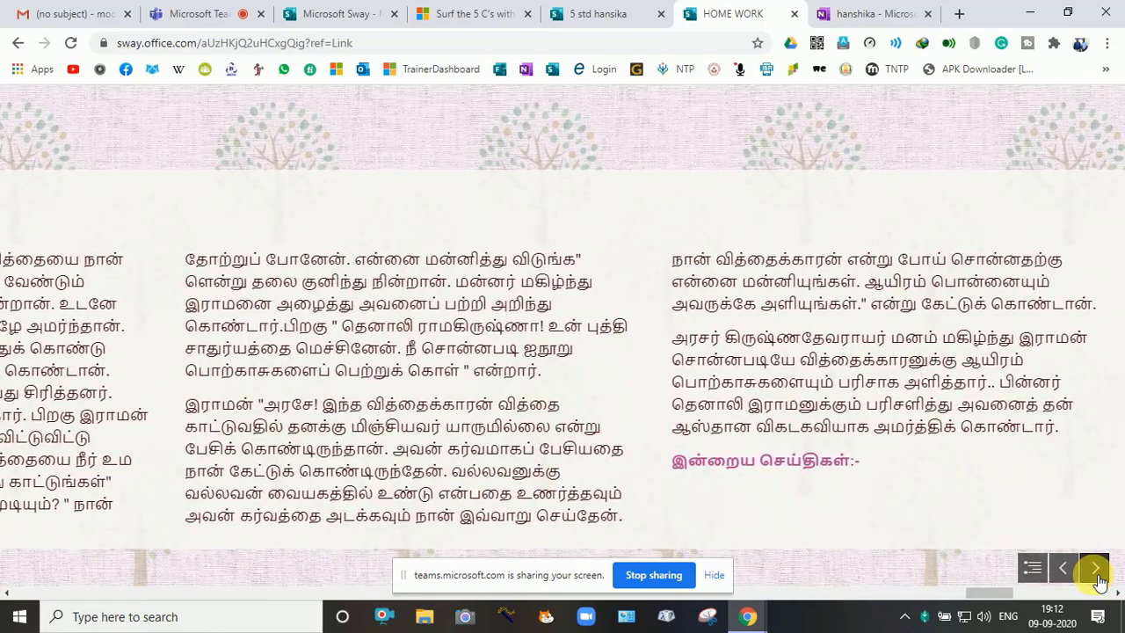
{"action": "left_click", "coordinate": [1096, 573]}
Step: Show the four class activity videos and cycle the photo stack to the girl at a laptop
{"action": "left_click", "coordinate": [1096, 569]}
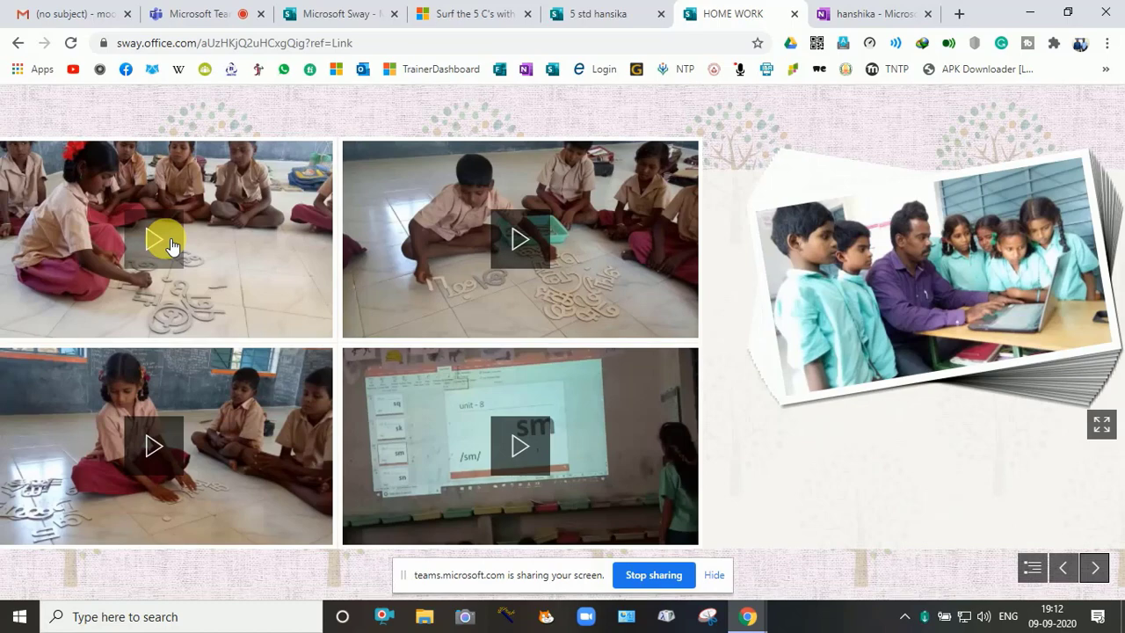
{"action": "left_click", "coordinate": [945, 304]}
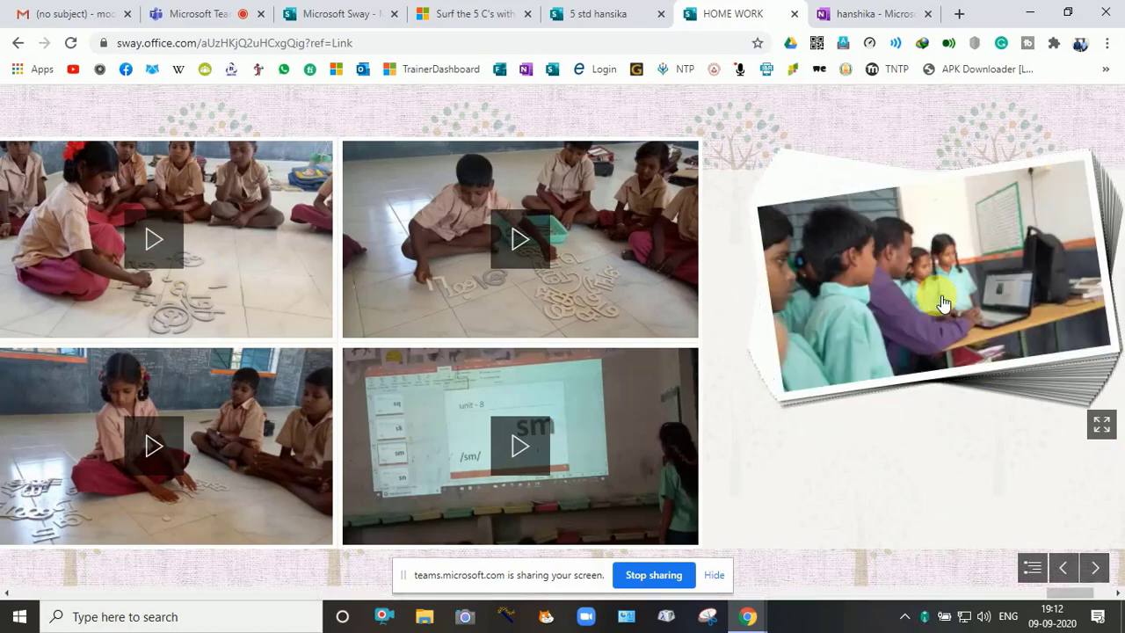
{"action": "left_click", "coordinate": [942, 303]}
{"action": "left_click", "coordinate": [942, 303]}
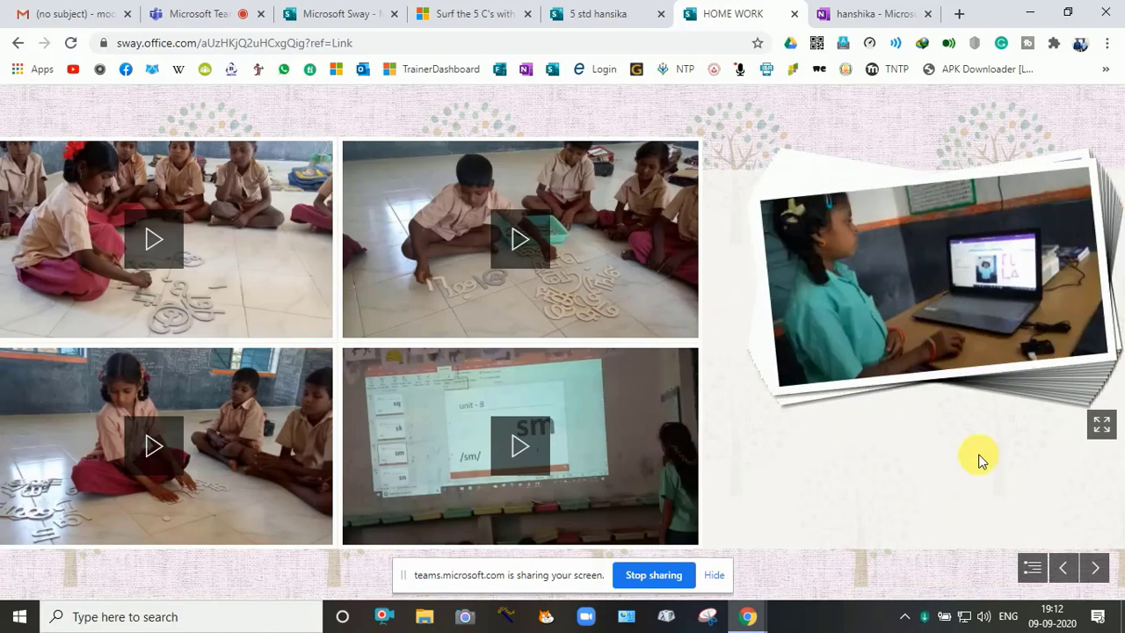
Step: Return the HOME WORK Sway to its title section
{"action": "scroll", "coordinate": [879, 264], "scroll_direction": "up", "scroll_amount": 5}
{"action": "scroll", "coordinate": [741, 362], "scroll_direction": "up", "scroll_amount": 10}
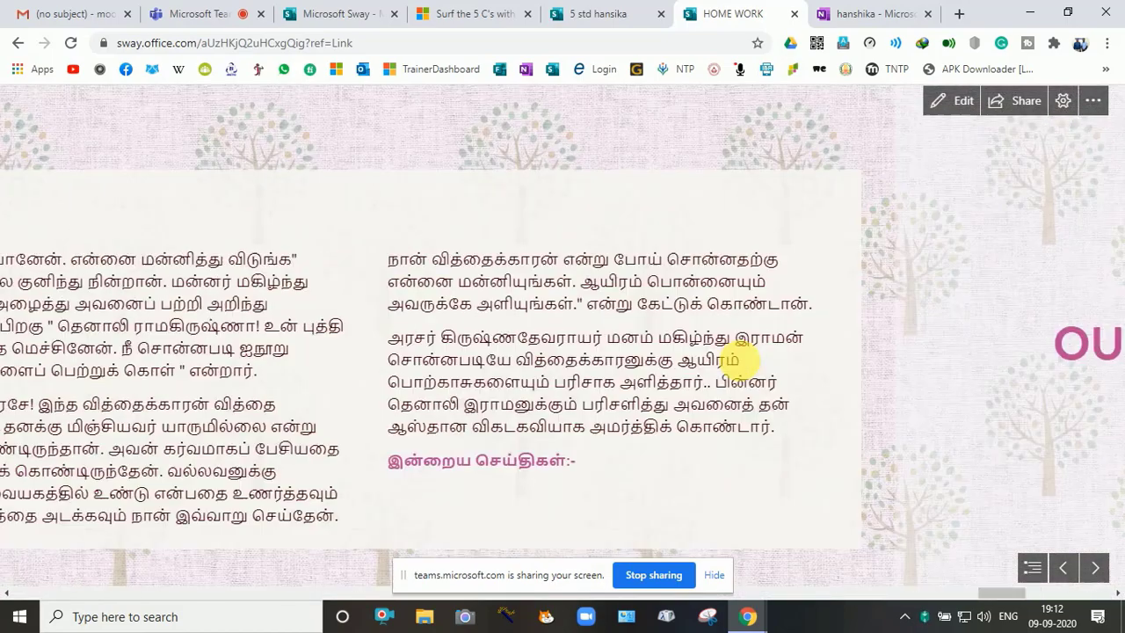
{"action": "scroll", "coordinate": [741, 360], "scroll_direction": "up", "scroll_amount": 3}
{"action": "scroll", "coordinate": [747, 356], "scroll_direction": "up", "scroll_amount": 3}
{"action": "scroll", "coordinate": [755, 353], "scroll_direction": "up", "scroll_amount": 3}
{"action": "scroll", "coordinate": [765, 351], "scroll_direction": "up", "scroll_amount": 3}
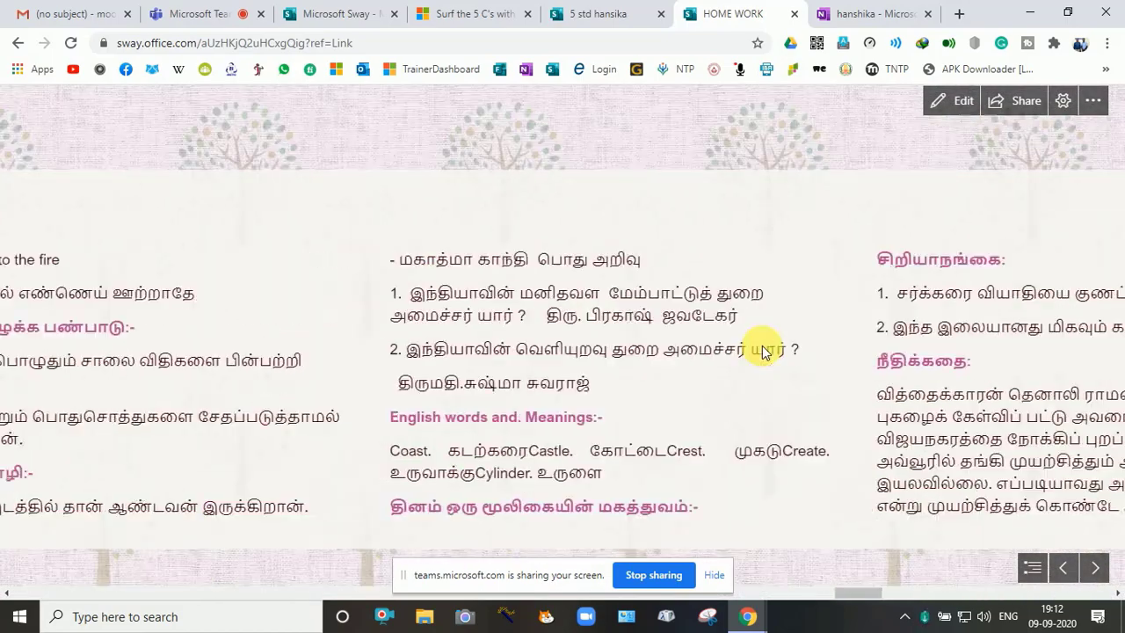
{"action": "scroll", "coordinate": [761, 347], "scroll_direction": "up", "scroll_amount": 3}
{"action": "scroll", "coordinate": [762, 343], "scroll_direction": "up", "scroll_amount": 3}
{"action": "scroll", "coordinate": [762, 338], "scroll_direction": "up", "scroll_amount": 3}
{"action": "scroll", "coordinate": [761, 335], "scroll_direction": "up", "scroll_amount": 3}
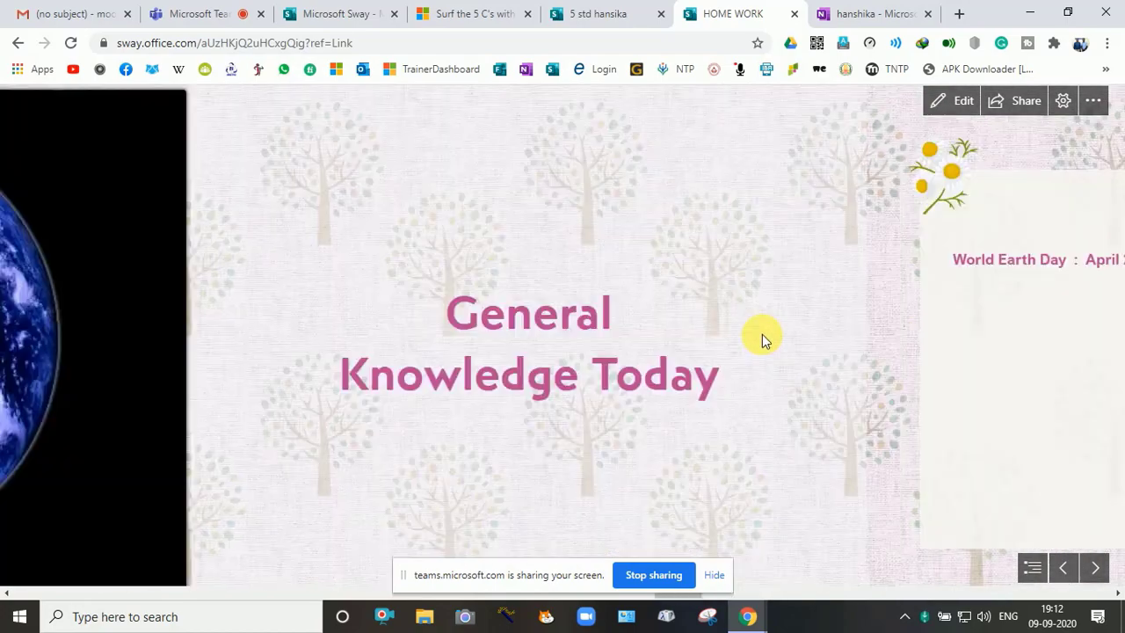
{"action": "scroll", "coordinate": [761, 334], "scroll_direction": "up", "scroll_amount": 3}
{"action": "scroll", "coordinate": [762, 332], "scroll_direction": "up", "scroll_amount": 3}
{"action": "scroll", "coordinate": [762, 330], "scroll_direction": "up", "scroll_amount": 3}
{"action": "scroll", "coordinate": [762, 330], "scroll_direction": "up", "scroll_amount": 3}
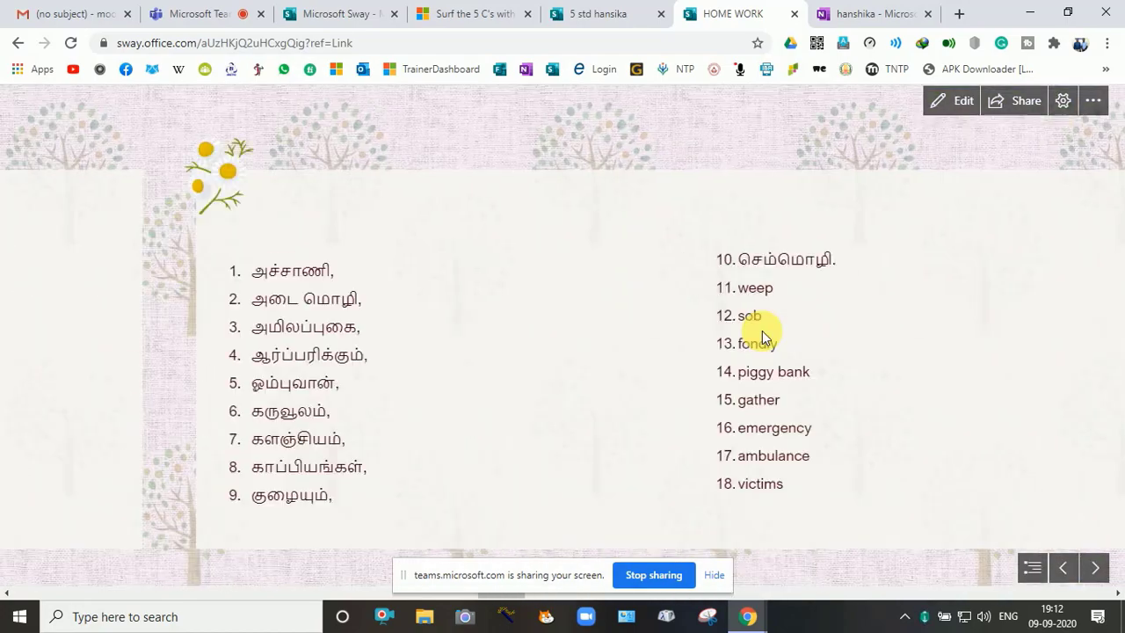
{"action": "scroll", "coordinate": [762, 330], "scroll_direction": "up", "scroll_amount": 3}
{"action": "scroll", "coordinate": [761, 330], "scroll_direction": "up", "scroll_amount": 3}
{"action": "scroll", "coordinate": [761, 329], "scroll_direction": "up", "scroll_amount": 3}
{"action": "scroll", "coordinate": [762, 325], "scroll_direction": "up", "scroll_amount": 3}
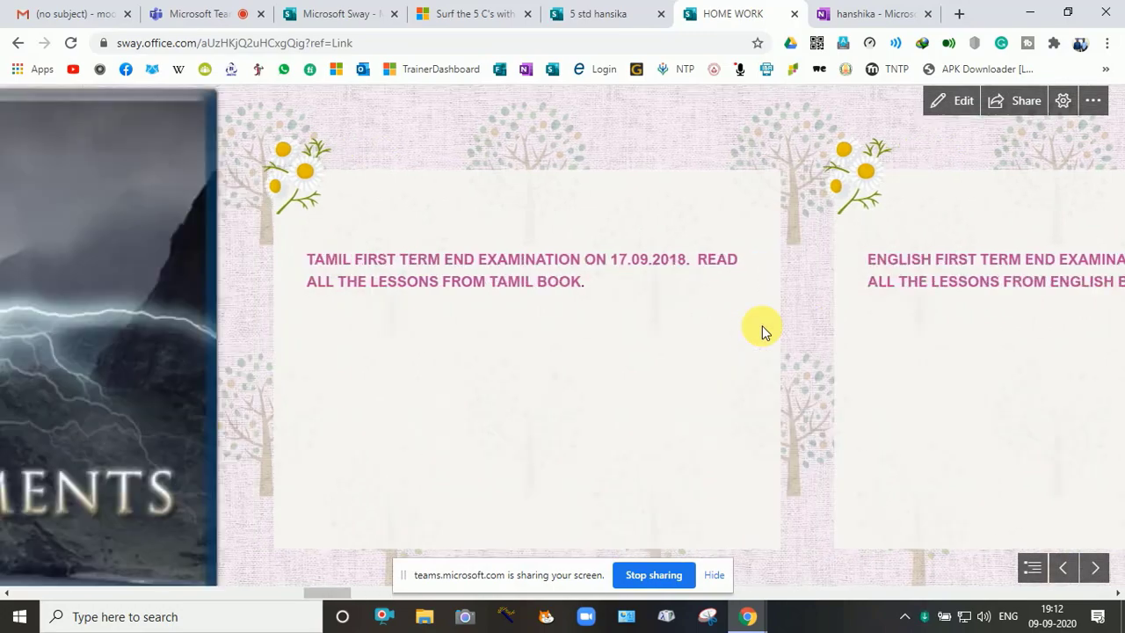
{"action": "scroll", "coordinate": [762, 327], "scroll_direction": "up", "scroll_amount": 3}
{"action": "scroll", "coordinate": [762, 327], "scroll_direction": "up", "scroll_amount": 3}
{"action": "scroll", "coordinate": [762, 327], "scroll_direction": "up", "scroll_amount": 3}
{"action": "scroll", "coordinate": [761, 327], "scroll_direction": "up", "scroll_amount": 3}
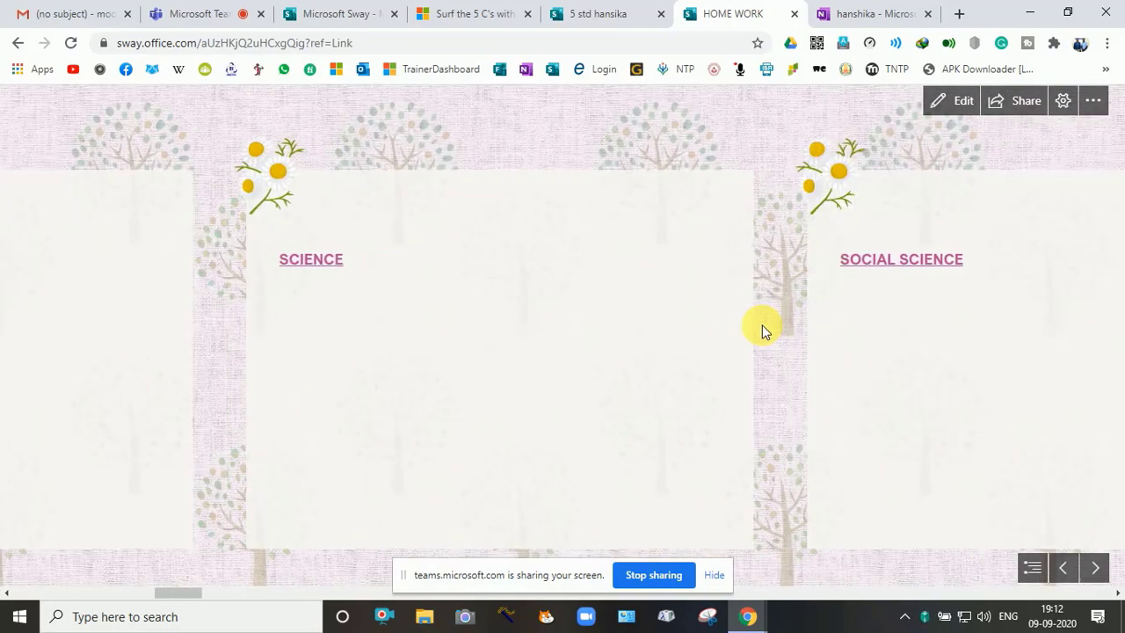
{"action": "scroll", "coordinate": [762, 328], "scroll_direction": "up", "scroll_amount": 3}
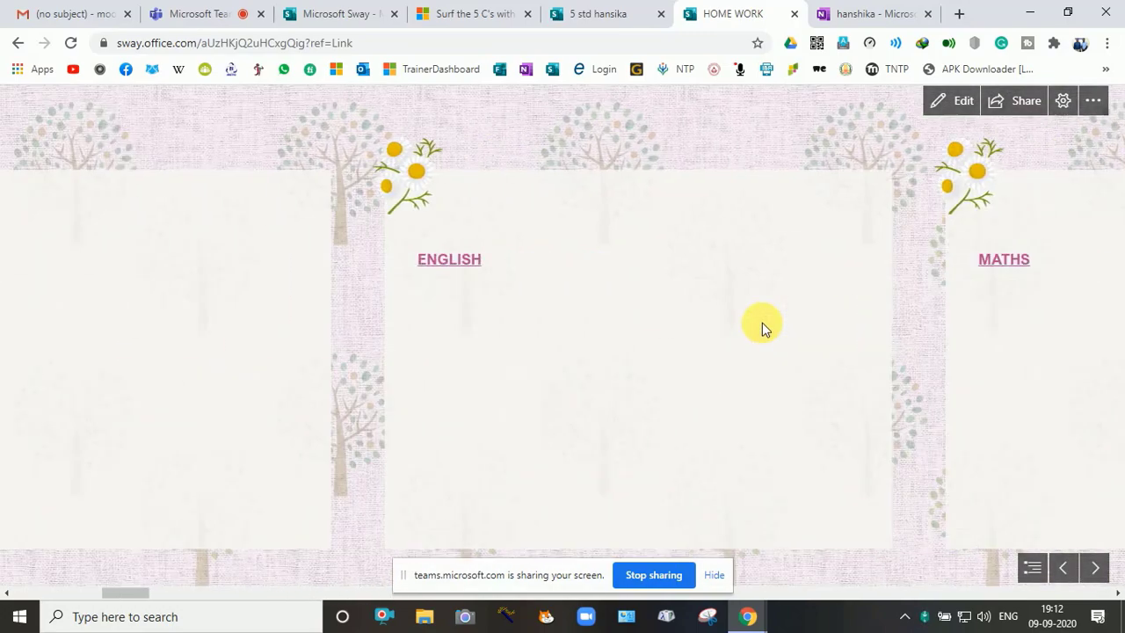
{"action": "left_click", "coordinate": [1063, 568]}
{"action": "left_click", "coordinate": [1064, 569]}
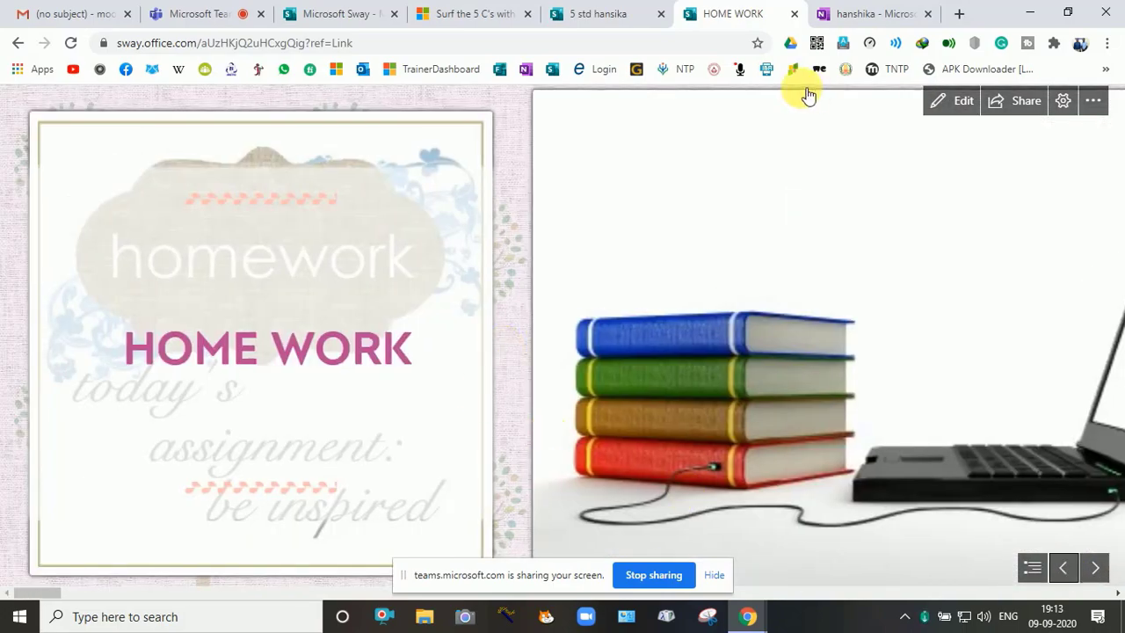
Step: Copy the HOME WORK Sway's share link and open a blank browser tab
{"action": "left_click", "coordinate": [1026, 104]}
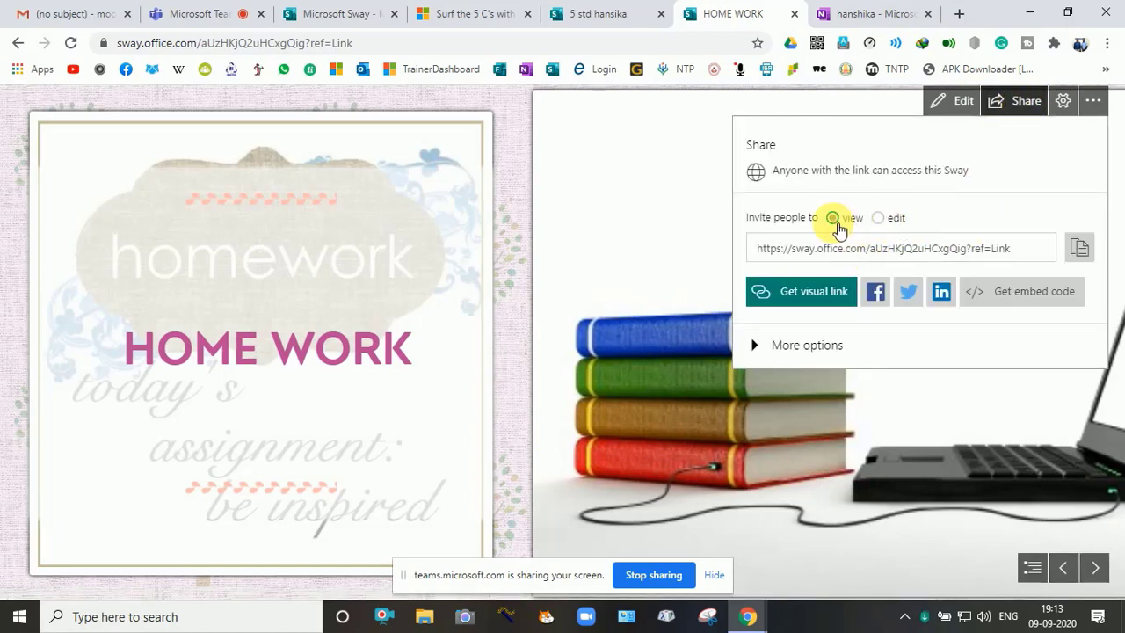
{"action": "left_click", "coordinate": [1084, 249]}
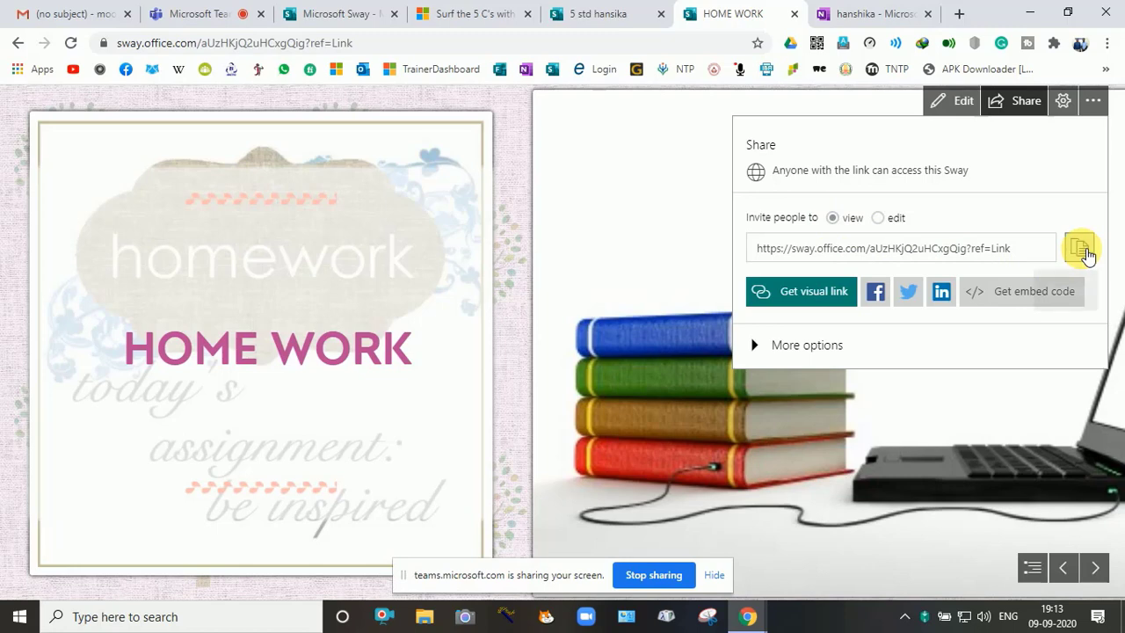
{"action": "left_click", "coordinate": [957, 13]}
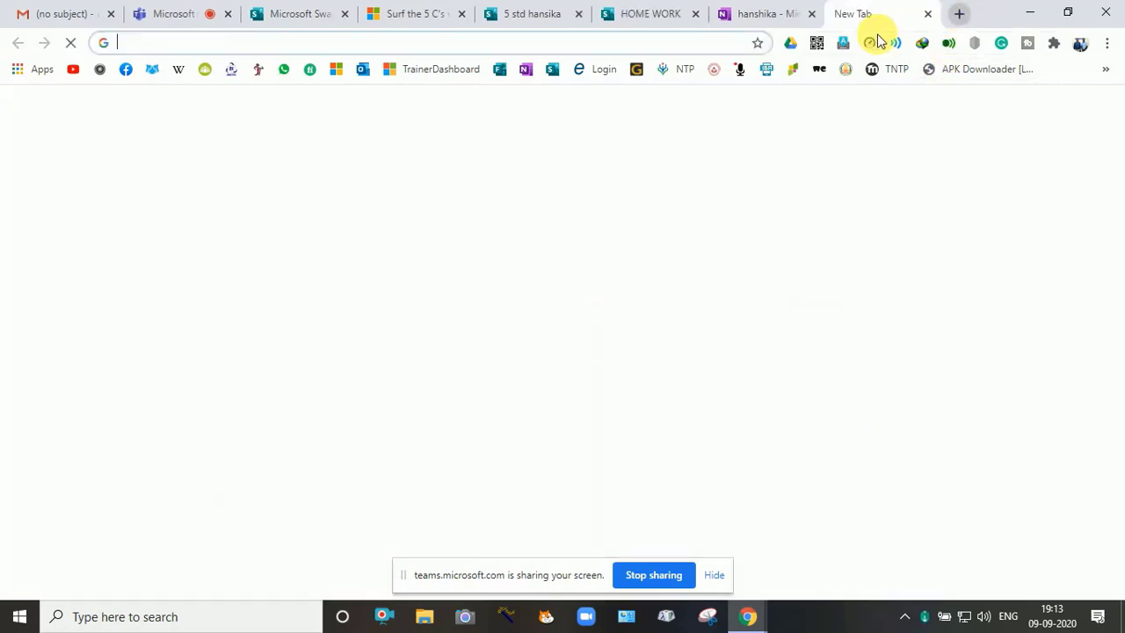
Step: Open the current page's QR code in the full QR code generator site, then minimise Chrome
{"action": "left_click", "coordinate": [815, 45]}
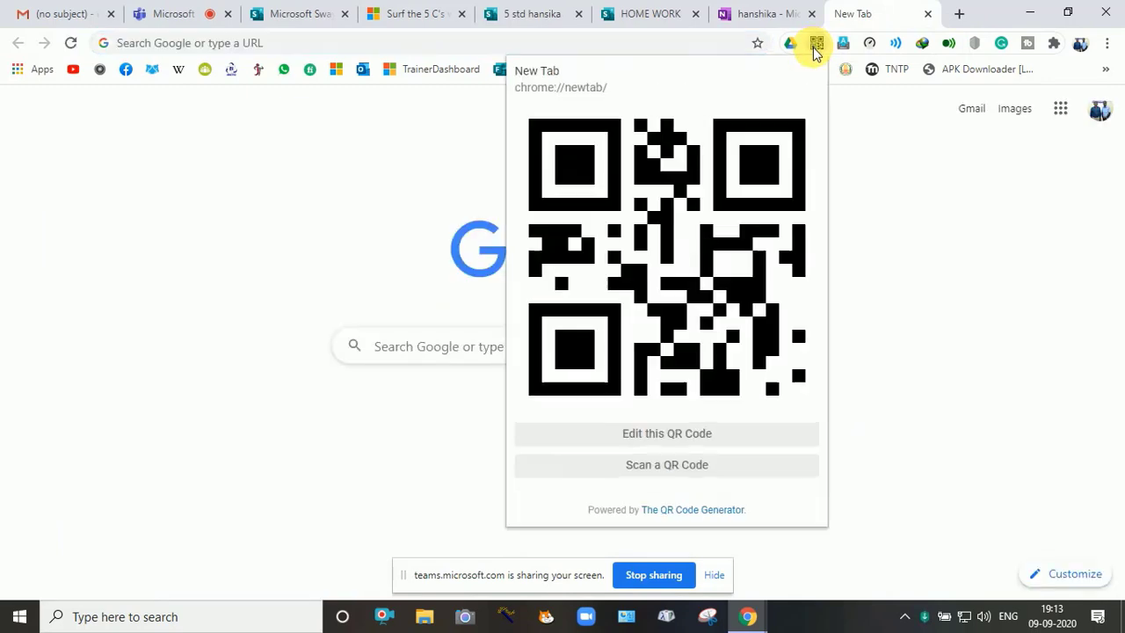
{"action": "left_click", "coordinate": [634, 432]}
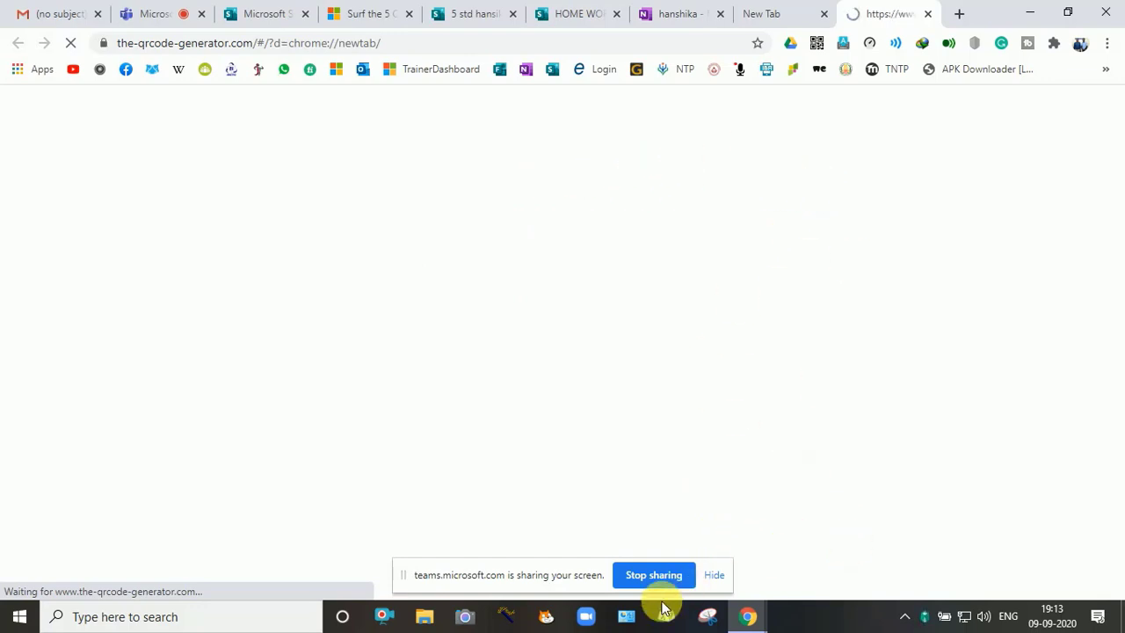
{"action": "left_click", "coordinate": [1030, 13]}
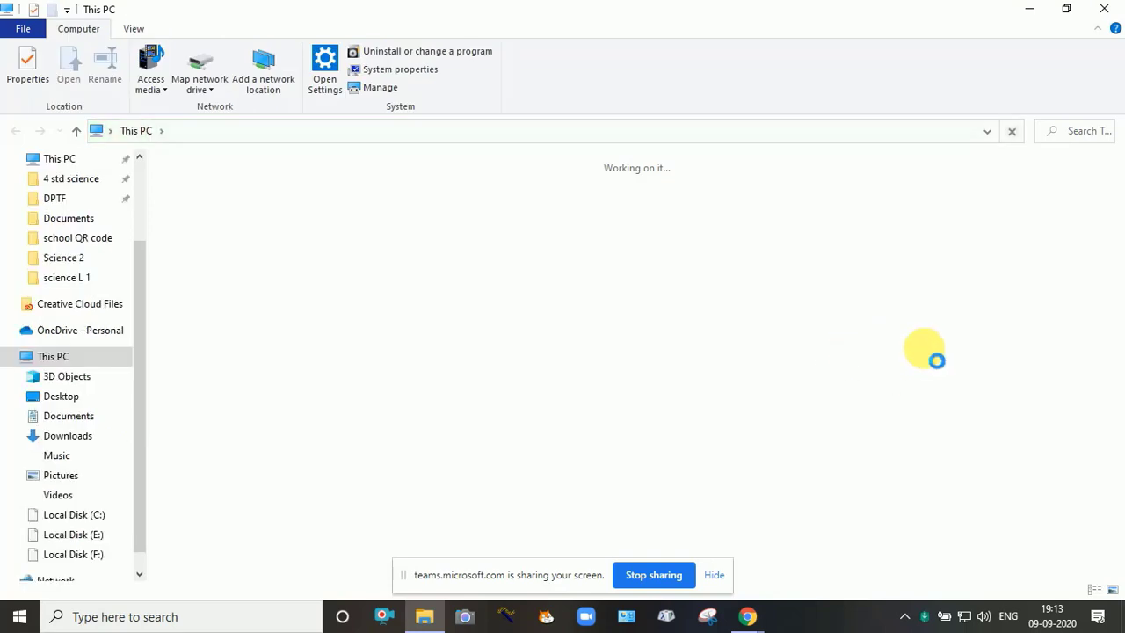
Step: Navigate to Local Disk (F:) > school QR code > SCHOOL ID CARDS
{"action": "left_click", "coordinate": [885, 309]}
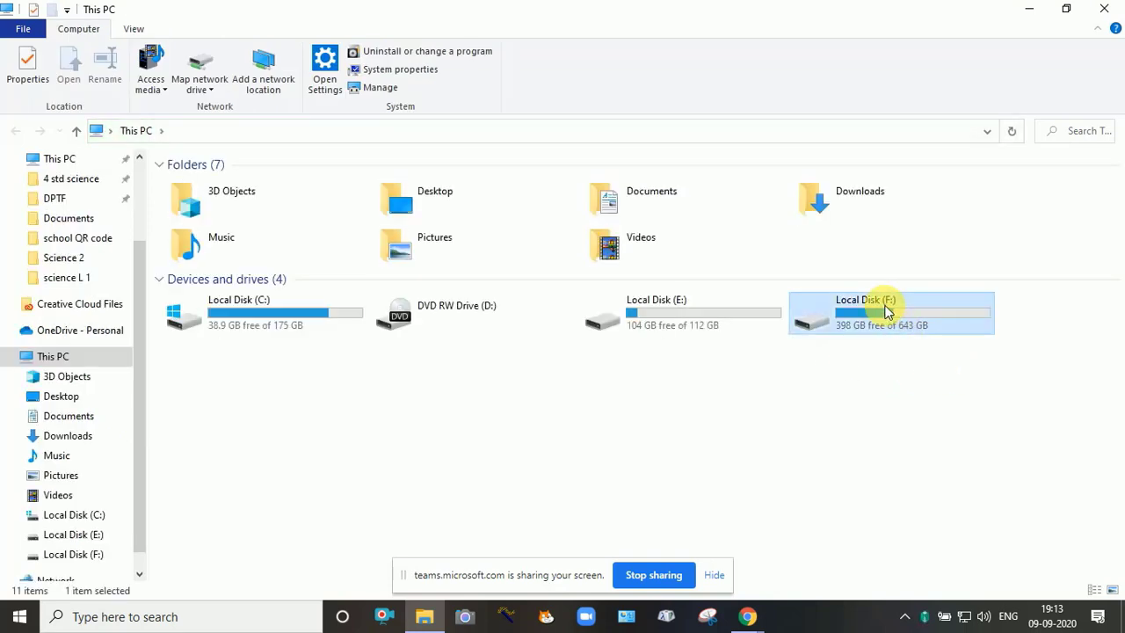
{"action": "double_click", "coordinate": [885, 309]}
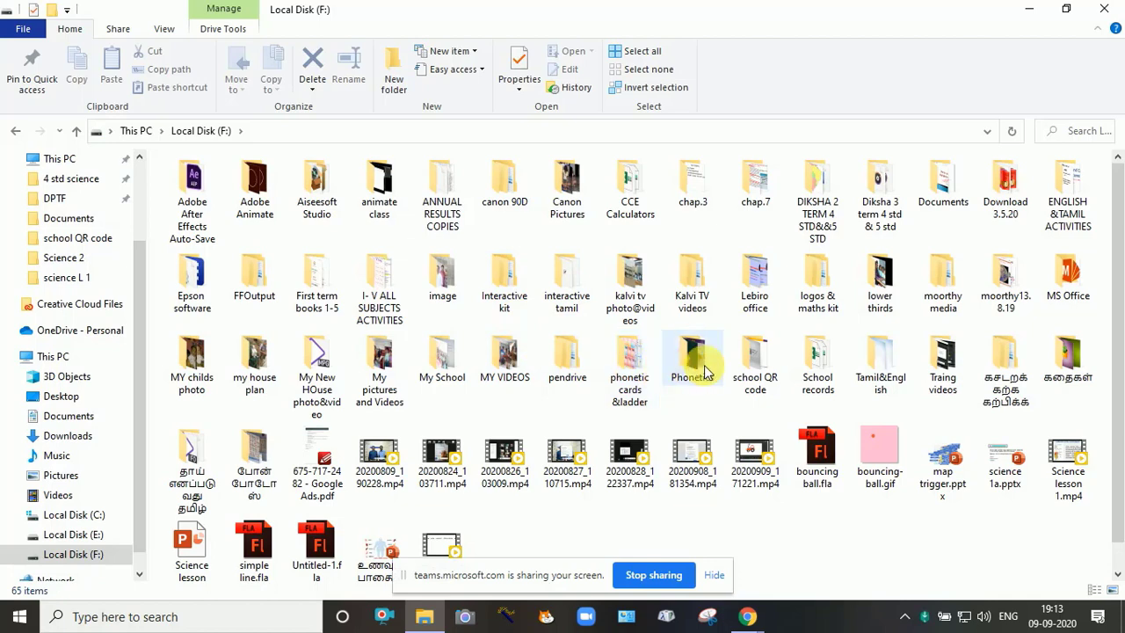
{"action": "left_click", "coordinate": [740, 369]}
{"action": "double_click", "coordinate": [739, 369]}
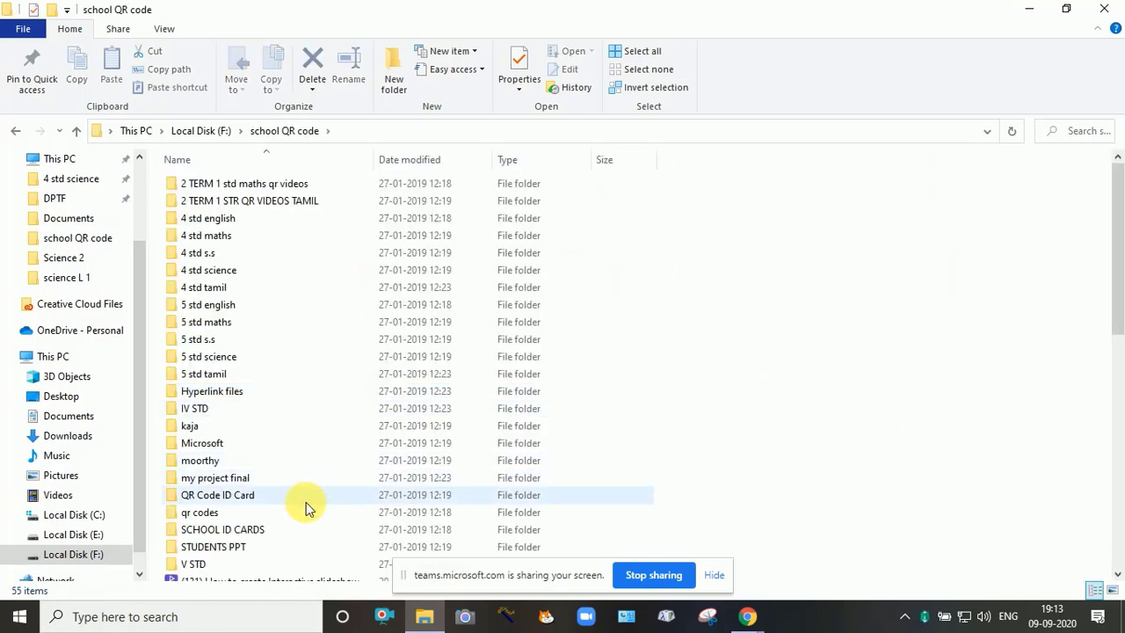
{"action": "double_click", "coordinate": [248, 526]}
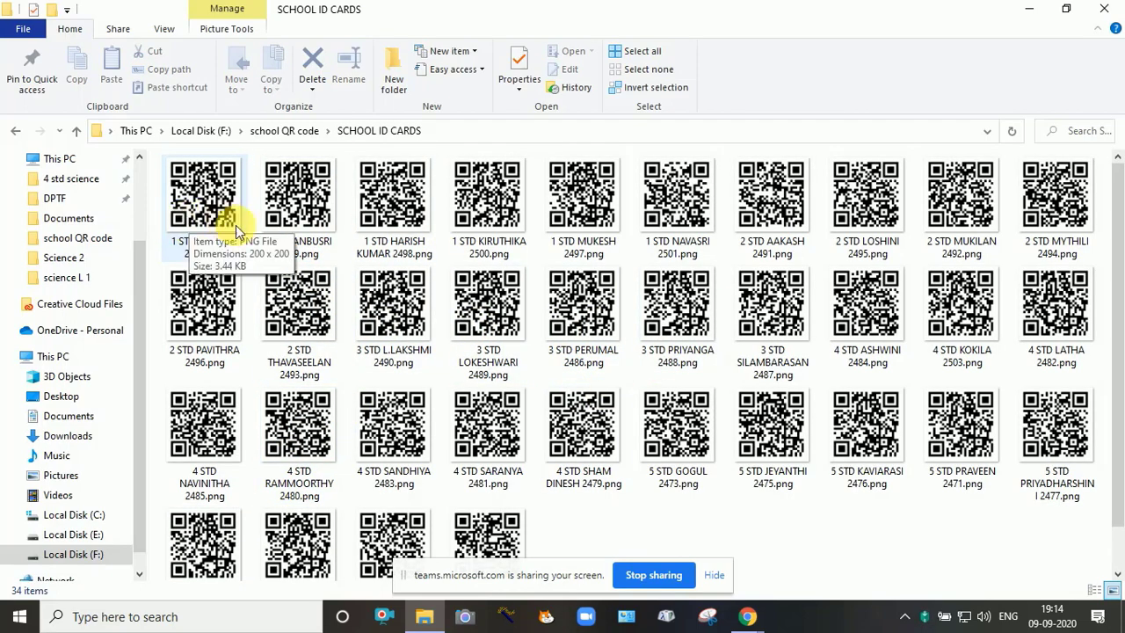
Step: Check the QR Code Generator window in Chrome, then return to the SCHOOL ID CARDS folder
{"action": "left_click", "coordinate": [747, 616]}
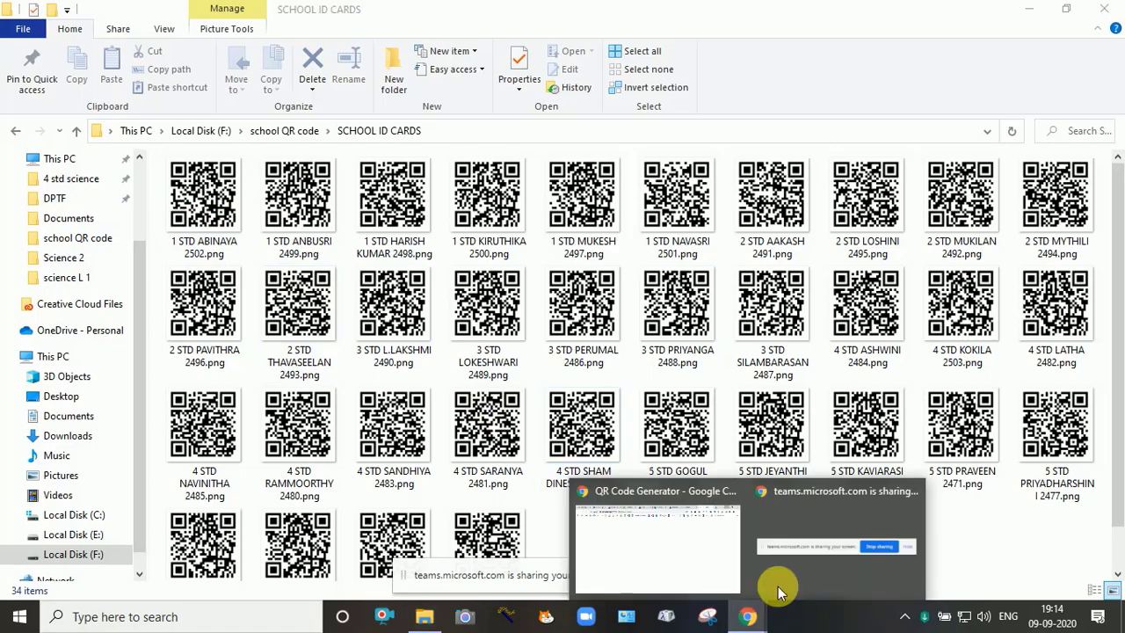
{"action": "left_click", "coordinate": [823, 562]}
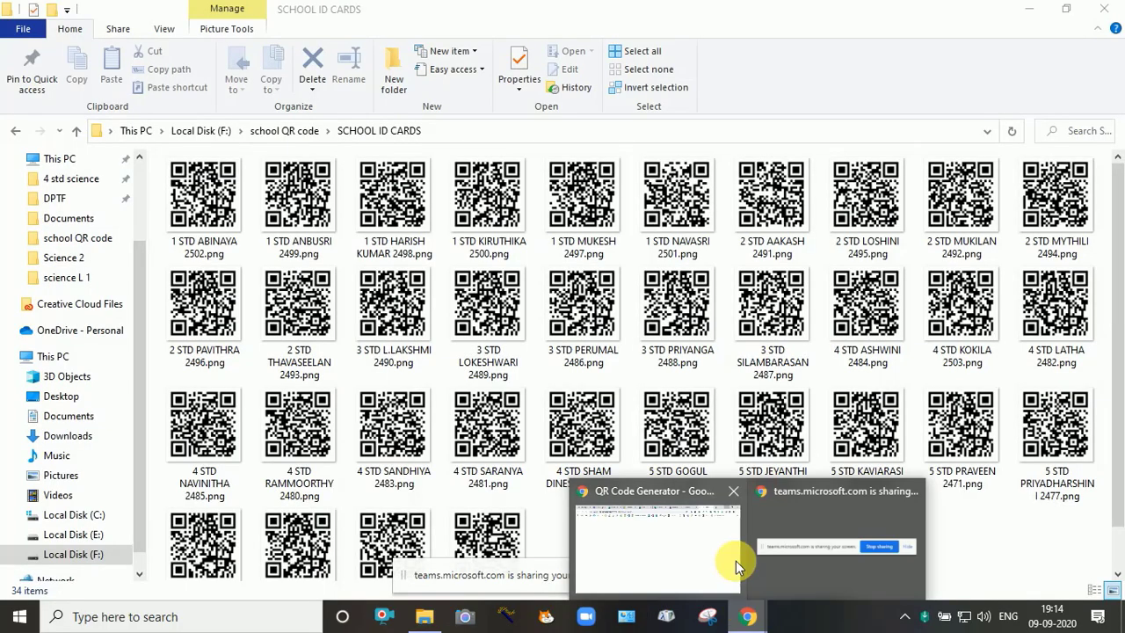
{"action": "left_click", "coordinate": [685, 527]}
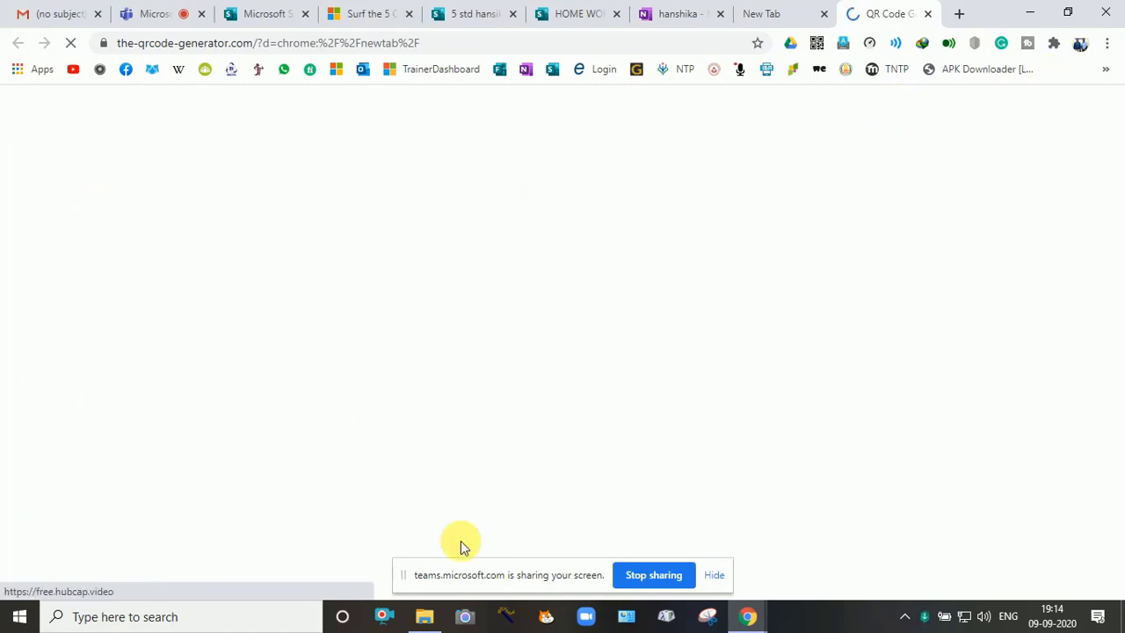
{"action": "left_click", "coordinate": [427, 617]}
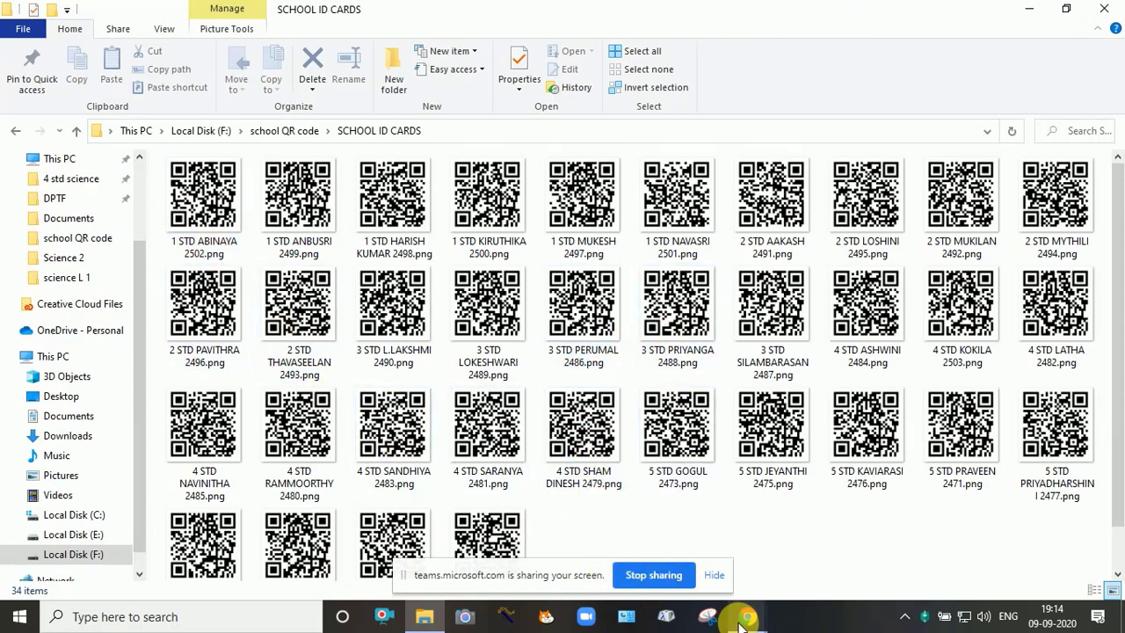
{"action": "mouse_move", "coordinate": [746, 616]}
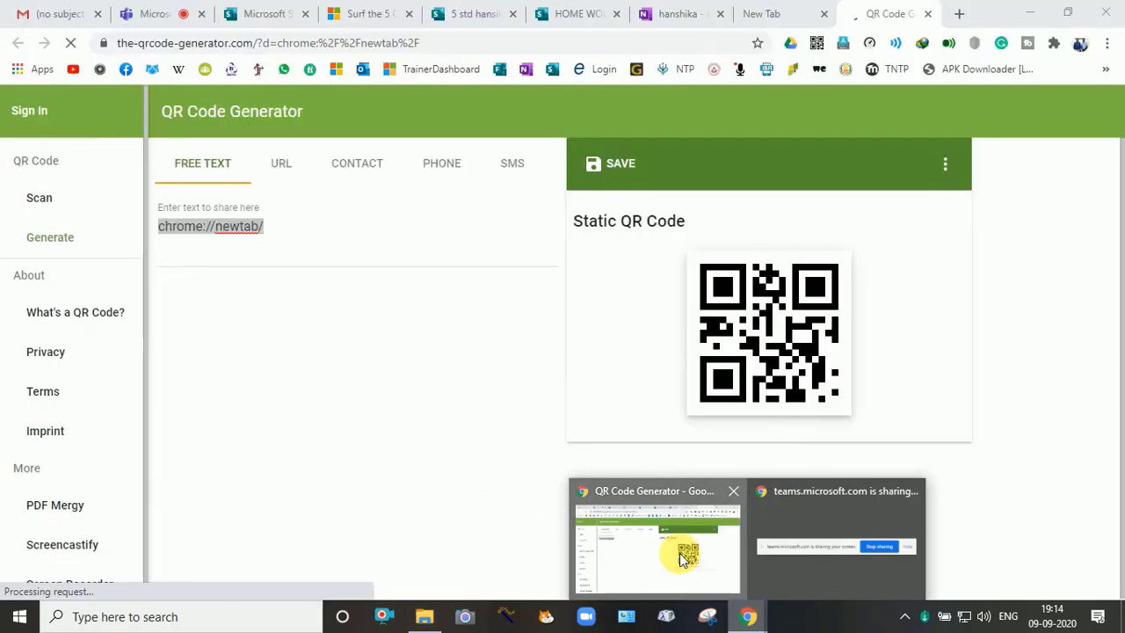
Step: Replace the QR generator's free text with the pasted Sway share link, then go to the 5 std Sway
{"action": "left_click", "coordinate": [684, 559]}
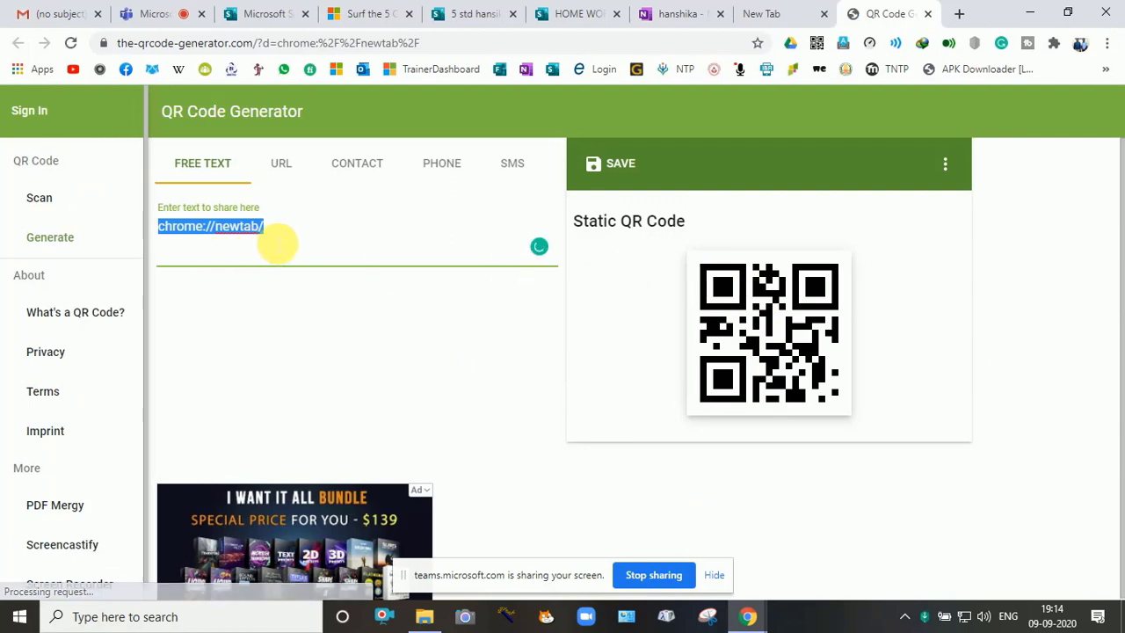
{"action": "key", "text": "BackSpace"}
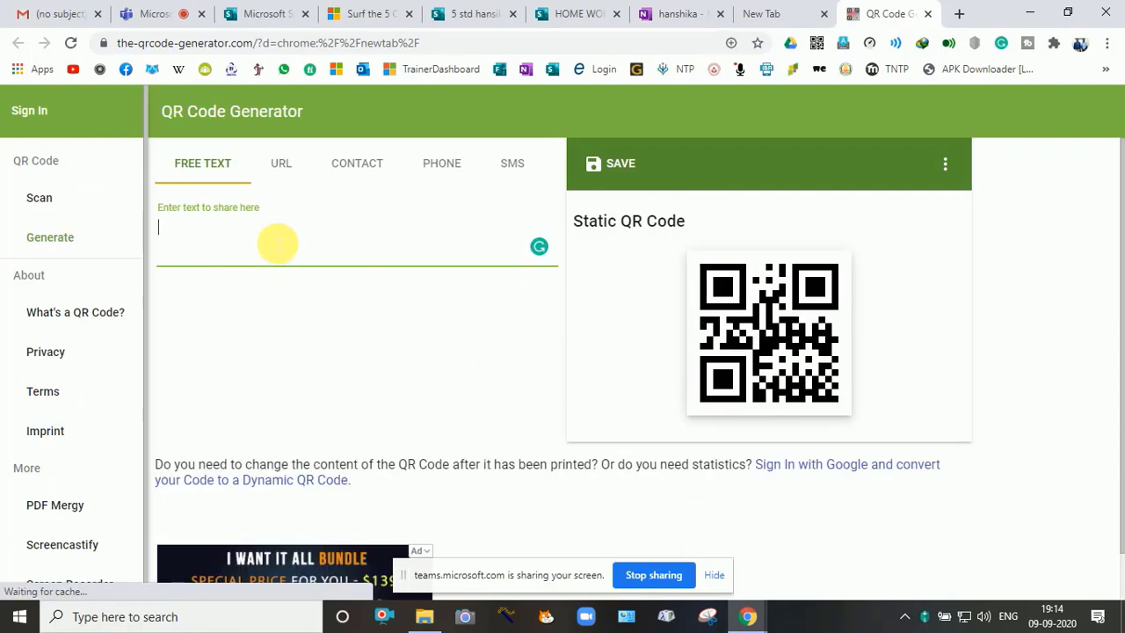
{"action": "right_click", "coordinate": [274, 240]}
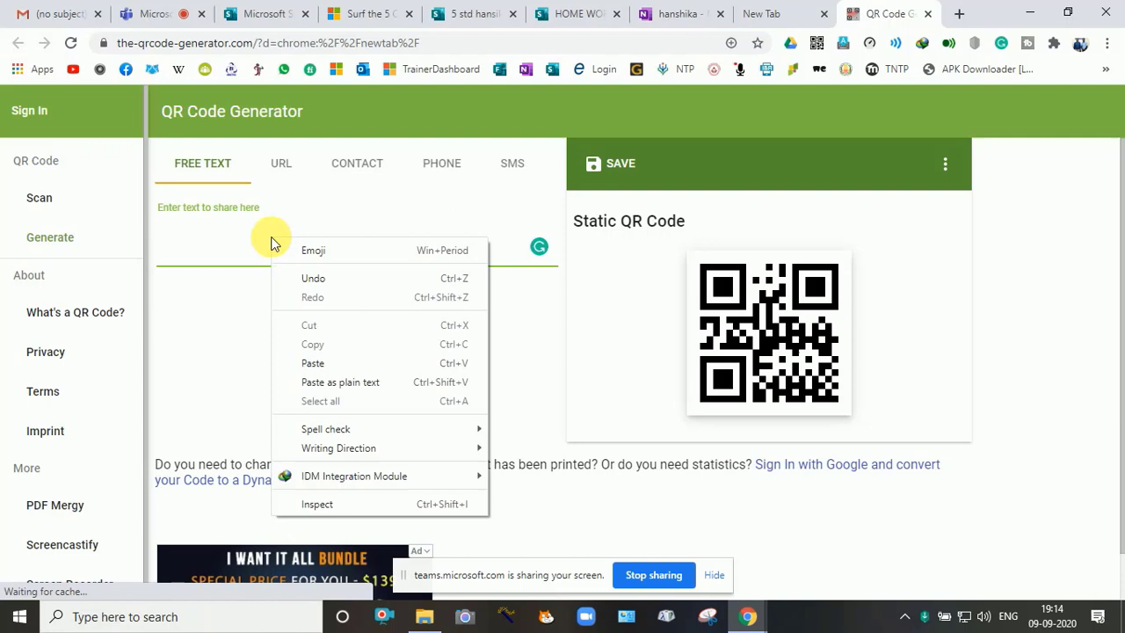
{"action": "left_click", "coordinate": [331, 368]}
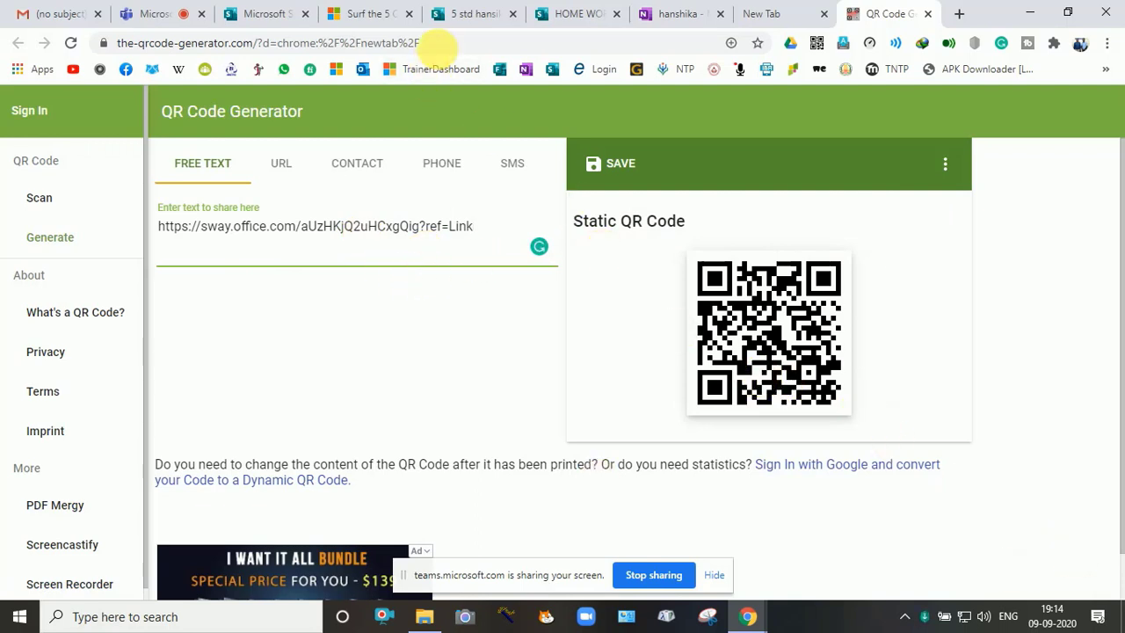
{"action": "left_click", "coordinate": [484, 13]}
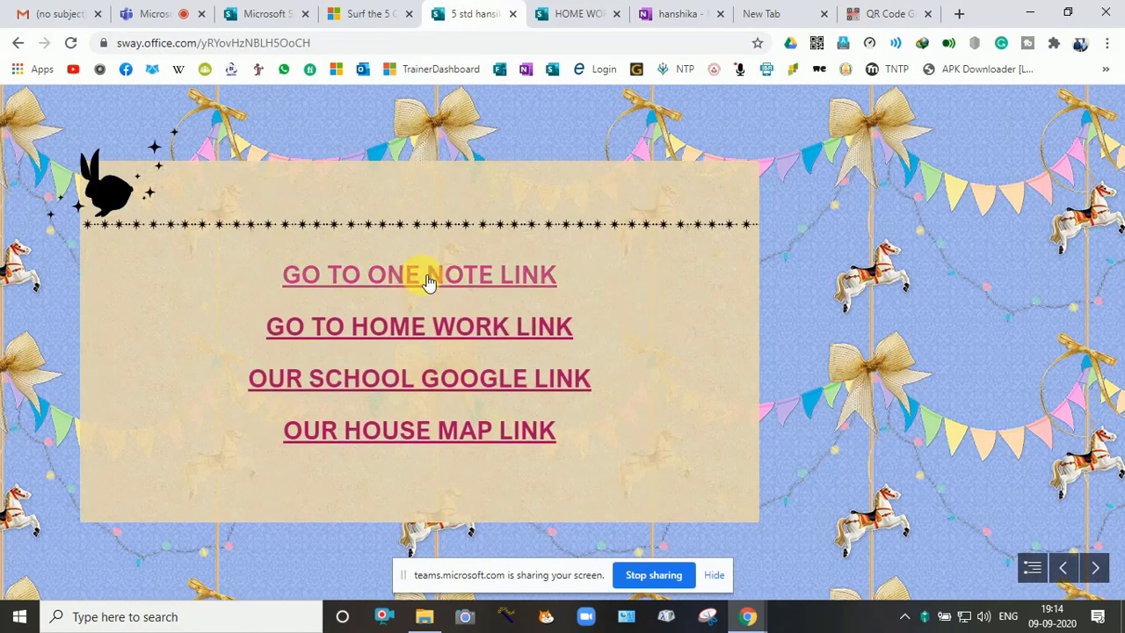
Step: Browse the class Sway's slides forward and back, landing on the four-link slide
{"action": "left_click", "coordinate": [1099, 571]}
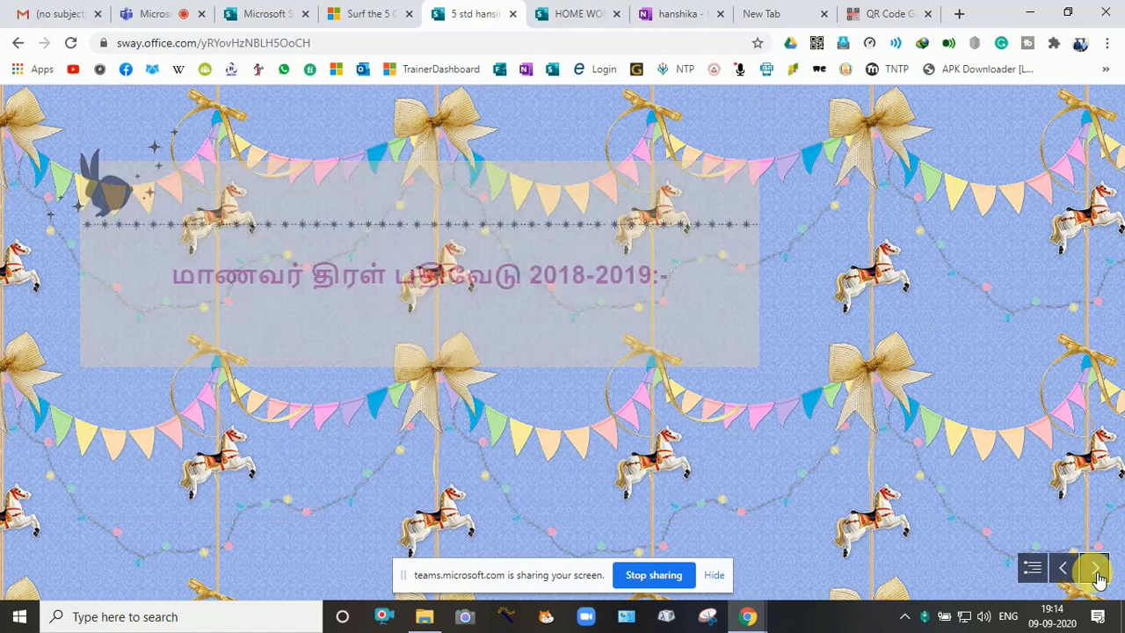
{"action": "left_click", "coordinate": [1099, 571]}
{"action": "left_click", "coordinate": [1098, 571]}
{"action": "left_click", "coordinate": [1098, 571]}
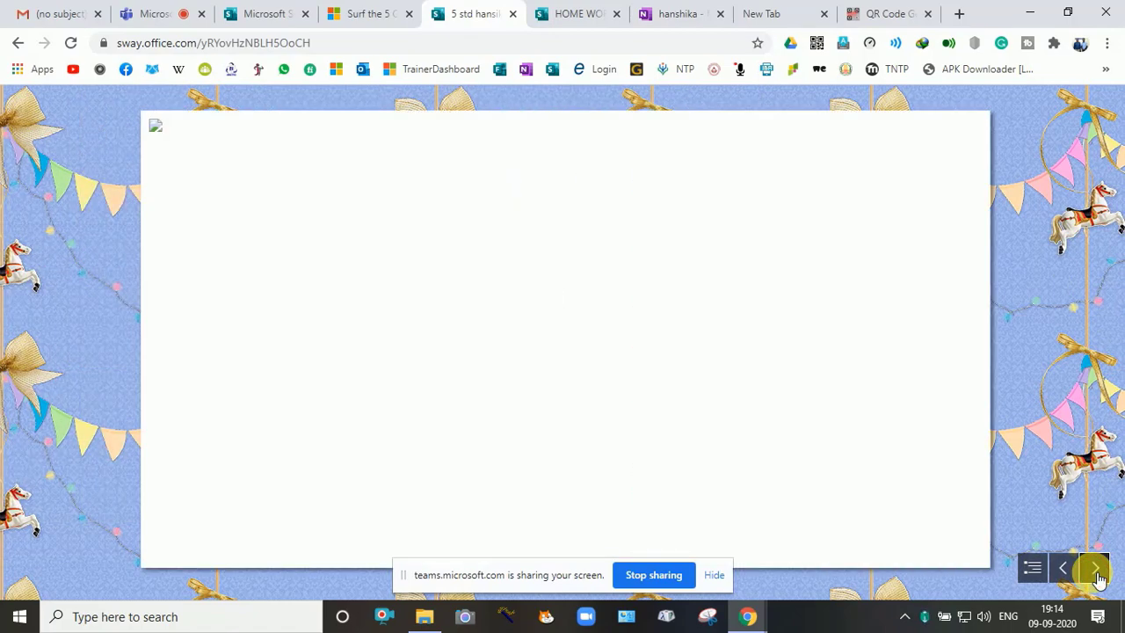
{"action": "left_click", "coordinate": [1098, 571]}
{"action": "left_click", "coordinate": [1065, 570]}
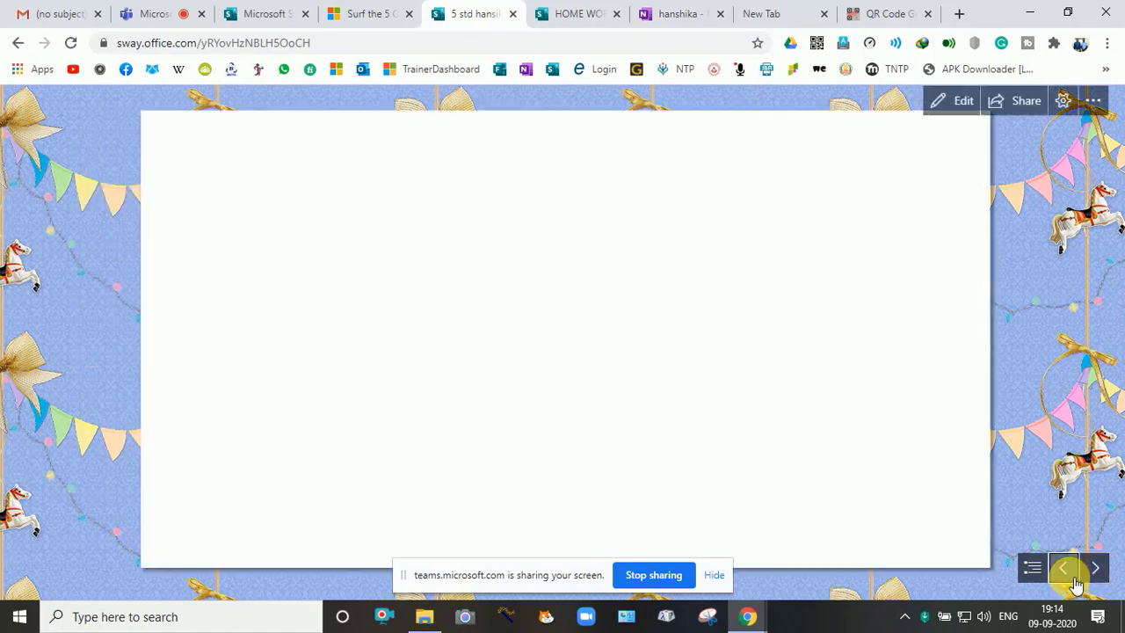
{"action": "left_click", "coordinate": [1065, 569]}
{"action": "left_click", "coordinate": [1065, 569]}
{"action": "left_click", "coordinate": [1064, 569]}
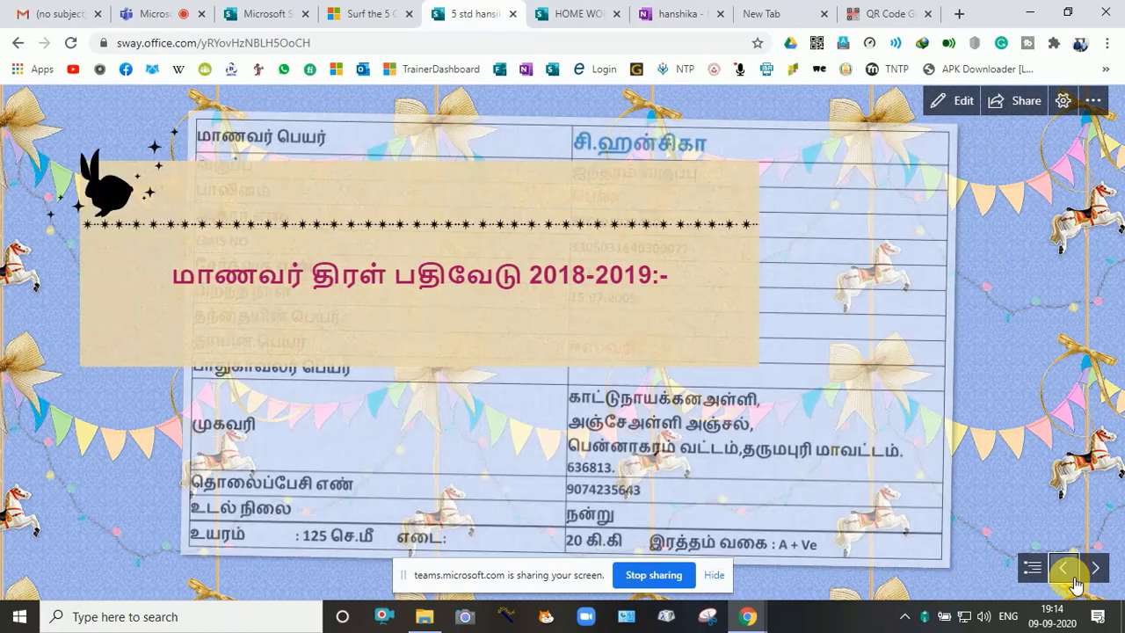
{"action": "left_click", "coordinate": [1065, 569]}
{"action": "left_click", "coordinate": [1065, 570]}
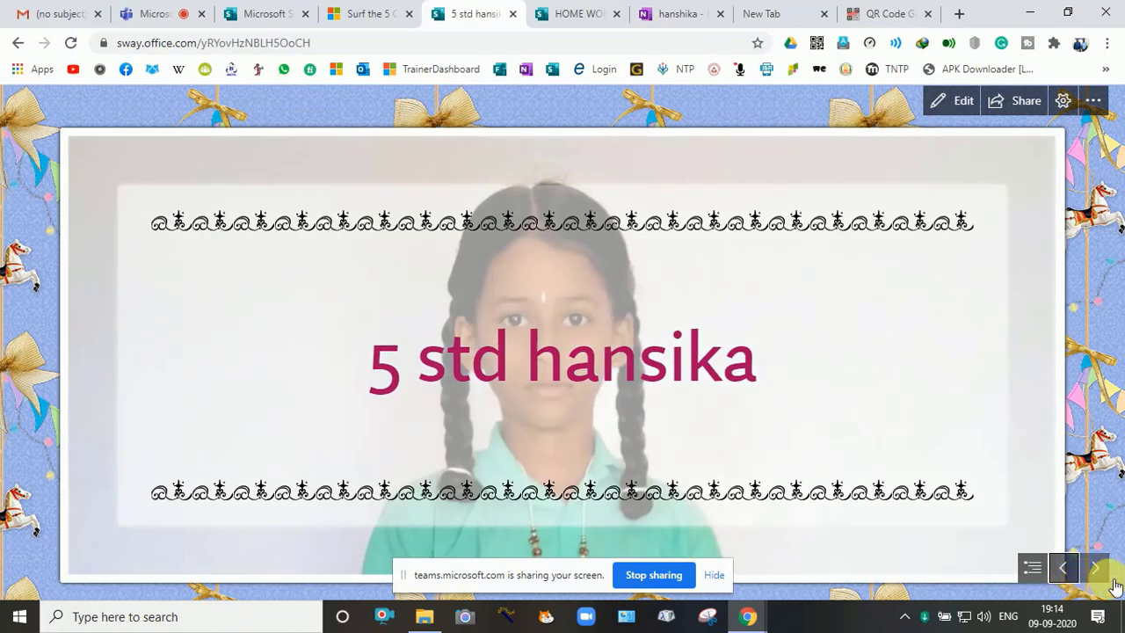
{"action": "left_click", "coordinate": [1094, 568]}
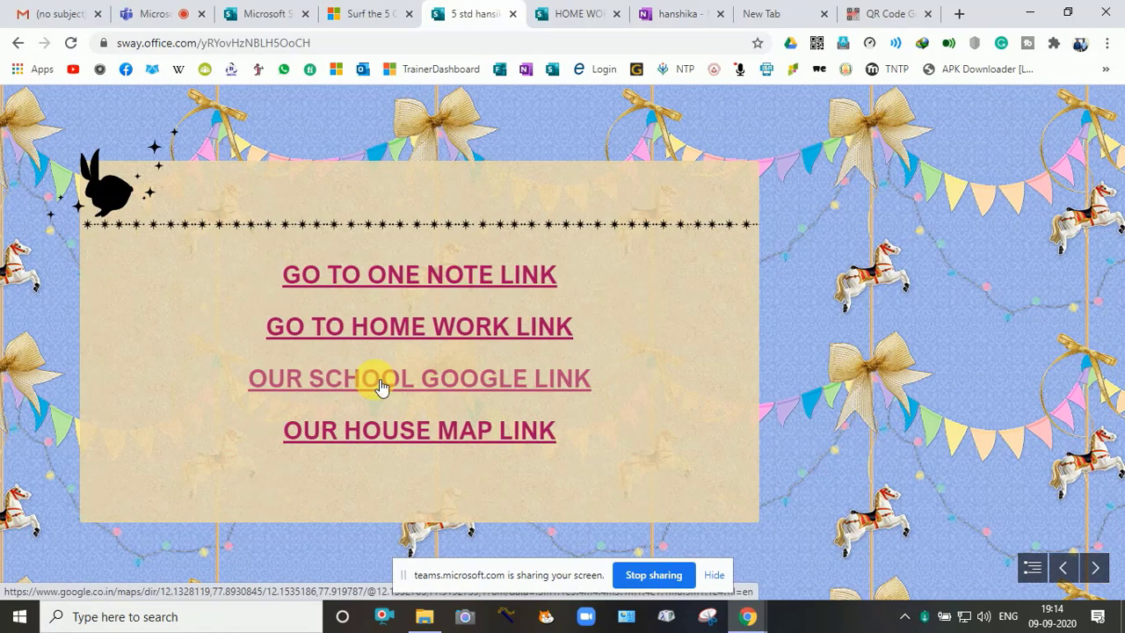
Step: Open OUR SCHOOL GOOGLE LINK and OUR HOUSE MAP LINK in new tabs, then return to the generator
{"action": "left_click", "coordinate": [380, 387]}
{"action": "left_click", "coordinate": [722, 420]}
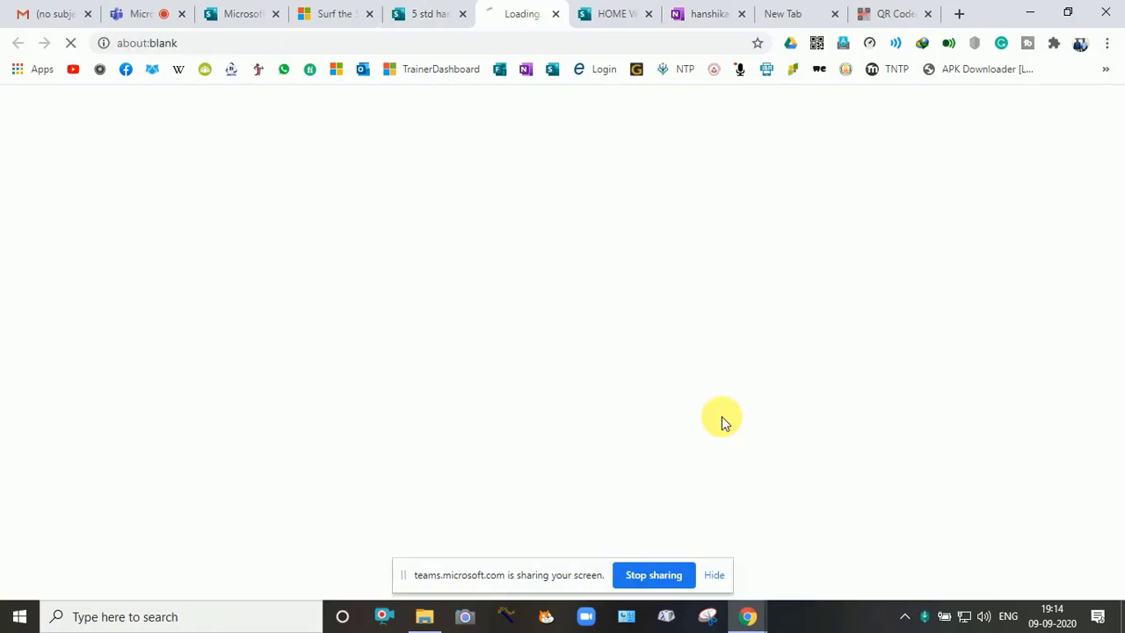
{"action": "left_click", "coordinate": [419, 15]}
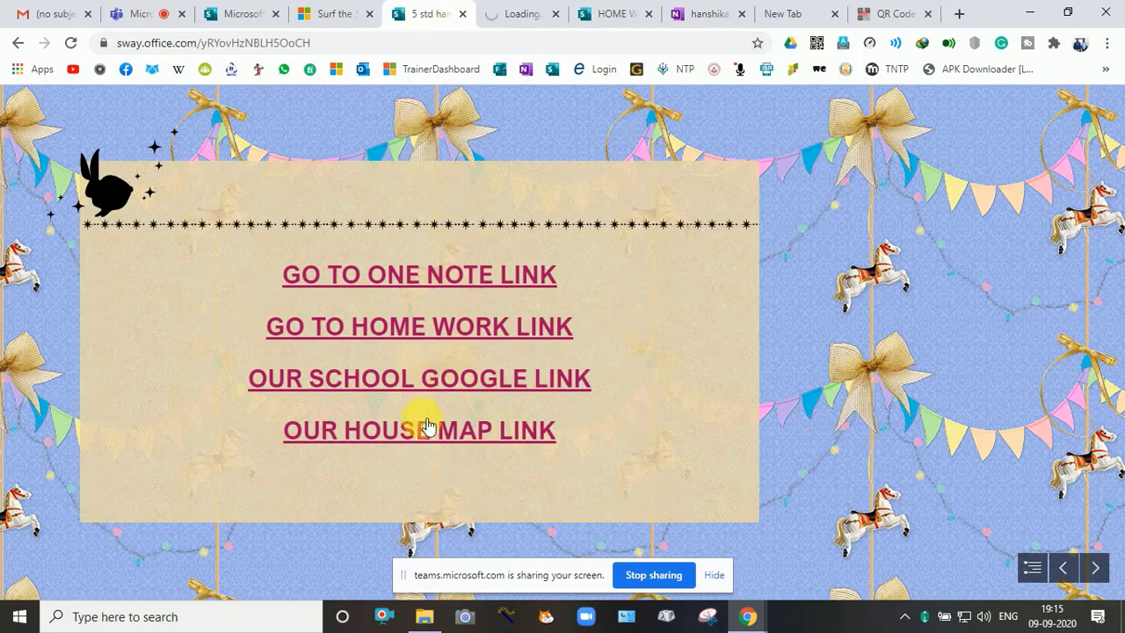
{"action": "left_click", "coordinate": [383, 434]}
{"action": "left_click", "coordinate": [729, 413]}
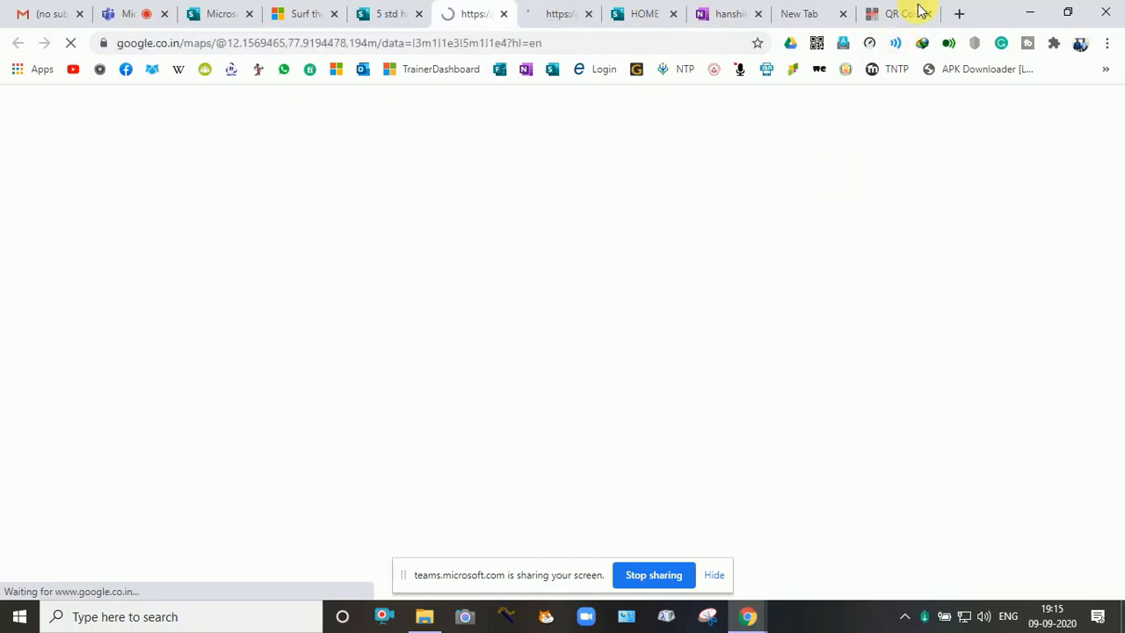
{"action": "left_click", "coordinate": [891, 16]}
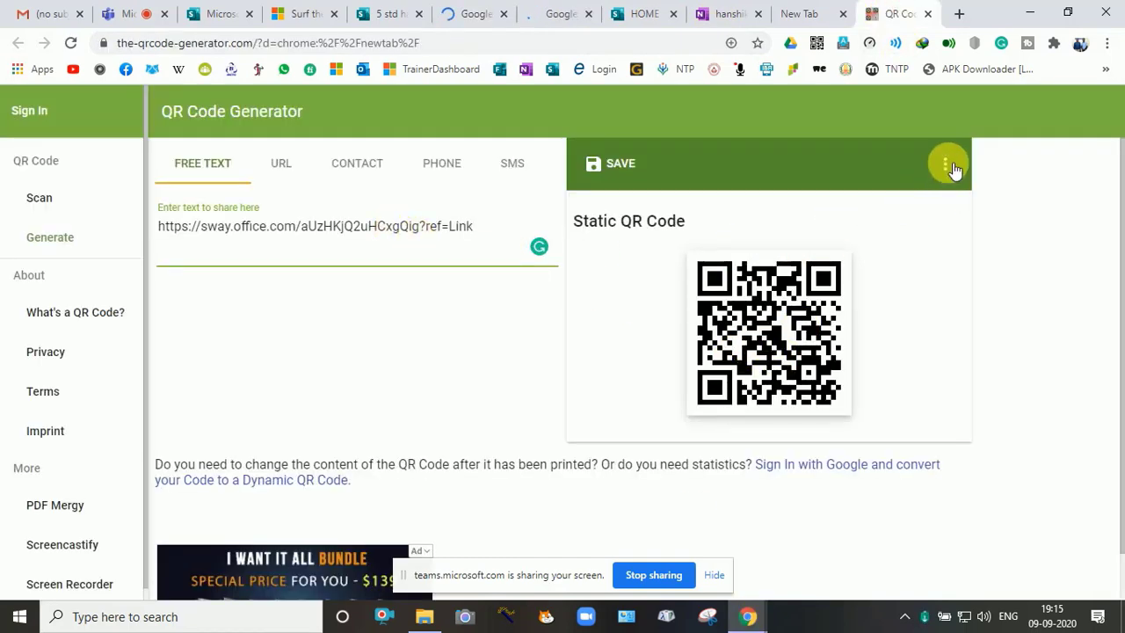
Step: Save the Sway-link QR code as a PNG file named after the student
{"action": "left_click", "coordinate": [947, 165]}
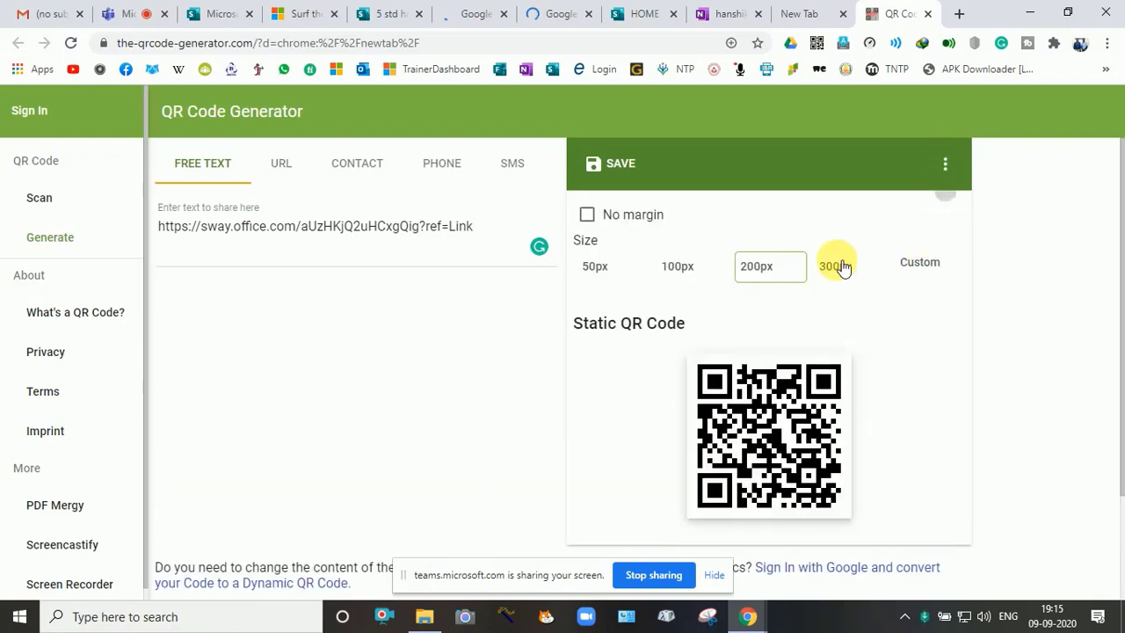
{"action": "scroll", "coordinate": [736, 461], "scroll_direction": "down", "scroll_amount": 1}
{"action": "scroll", "coordinate": [726, 422], "scroll_direction": "down", "scroll_amount": 2}
{"action": "scroll", "coordinate": [717, 367], "scroll_direction": "up", "scroll_amount": 3}
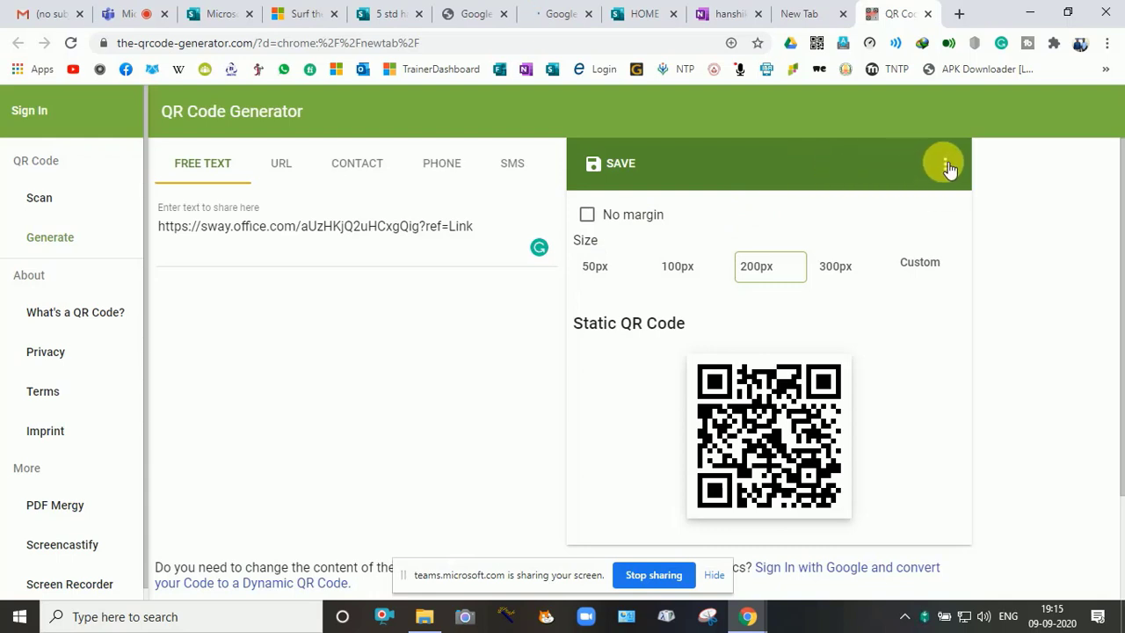
{"action": "left_click", "coordinate": [946, 167]}
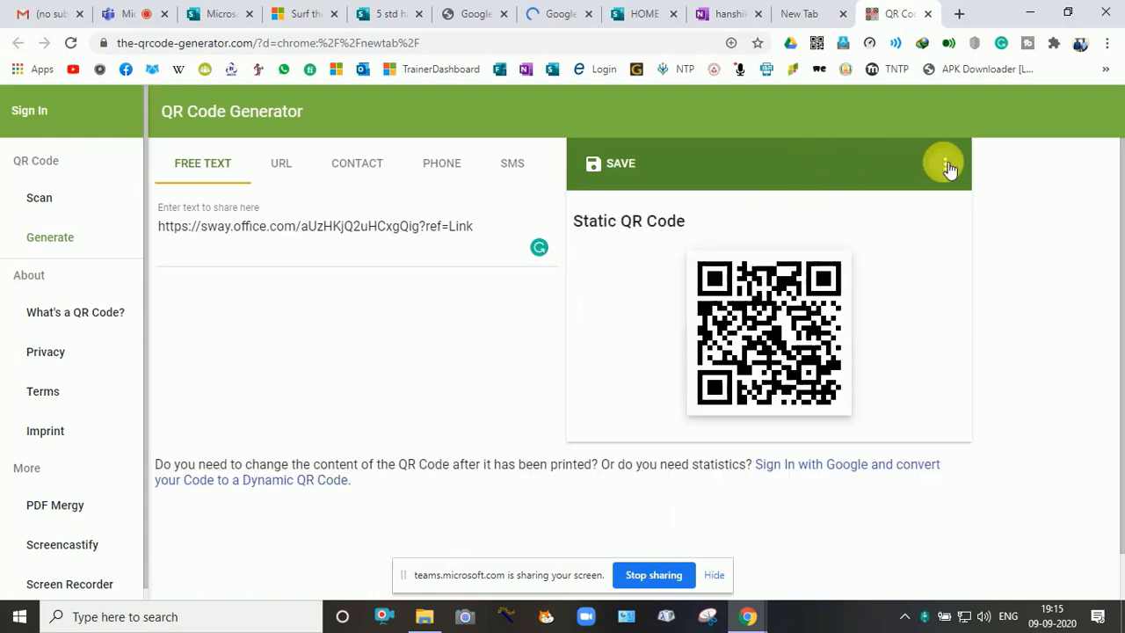
{"action": "left_click", "coordinate": [626, 173]}
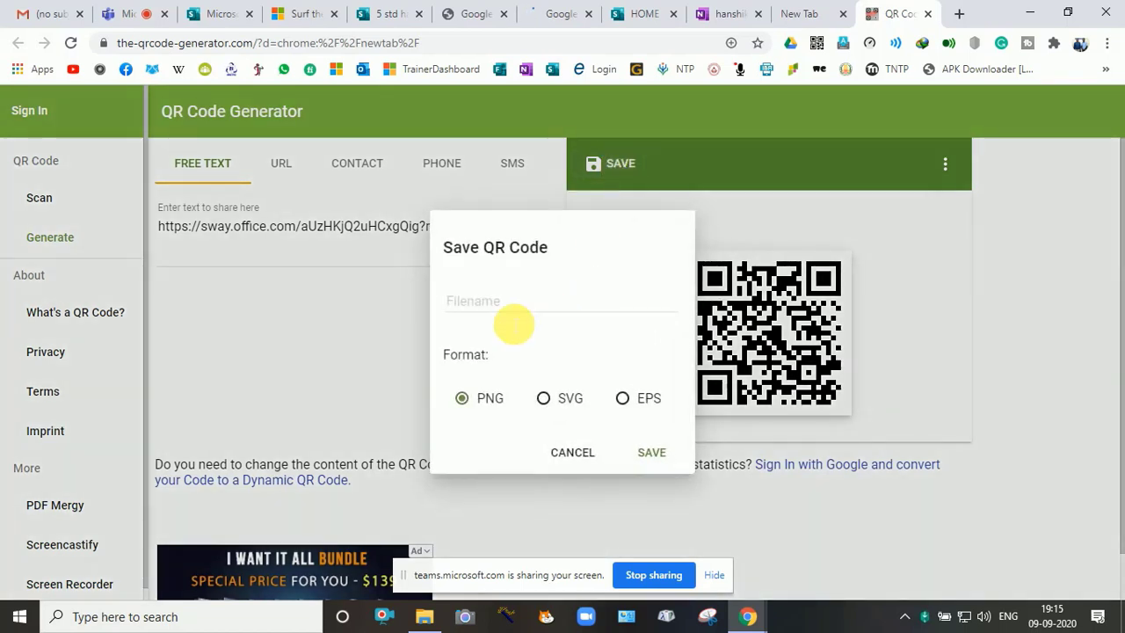
{"action": "left_click", "coordinate": [498, 308]}
{"action": "type", "text": "HARI"}
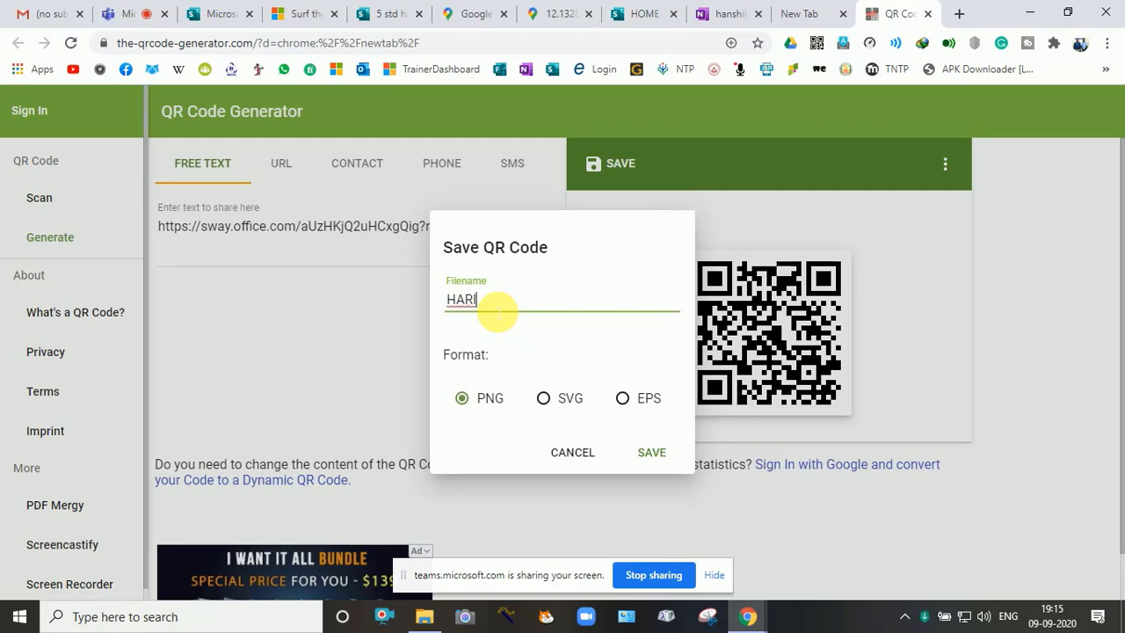
{"action": "left_click", "coordinate": [650, 451]}
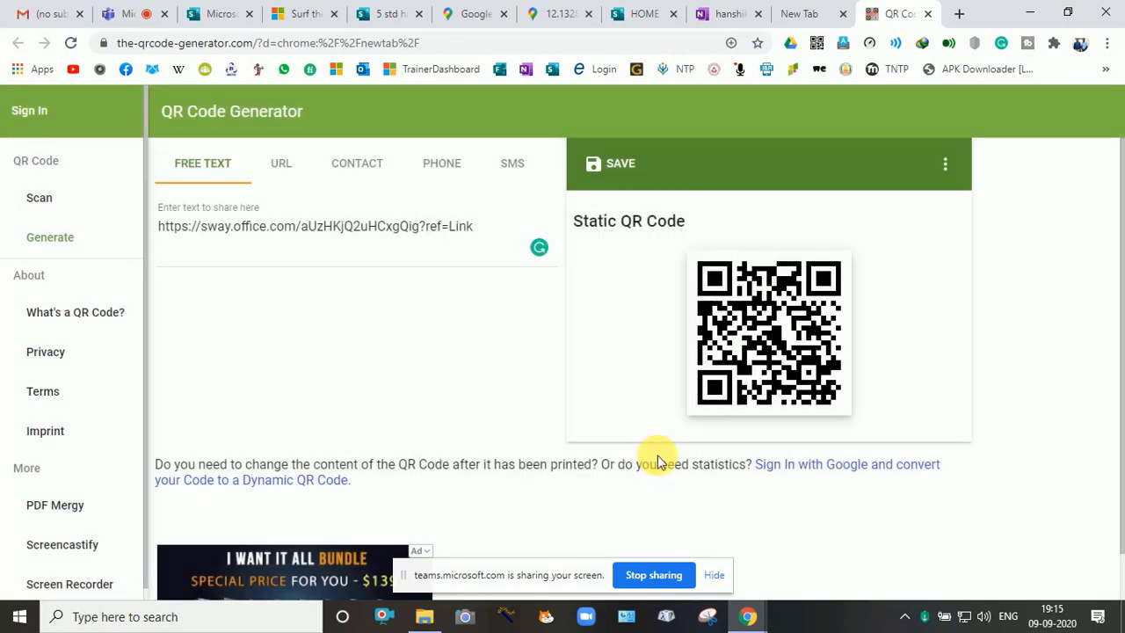
Step: Save HARI.png into Downloads from the Maps tab, then go back to the QR Code Generator page
{"action": "left_click", "coordinate": [311, 17]}
{"action": "left_click", "coordinate": [391, 17]}
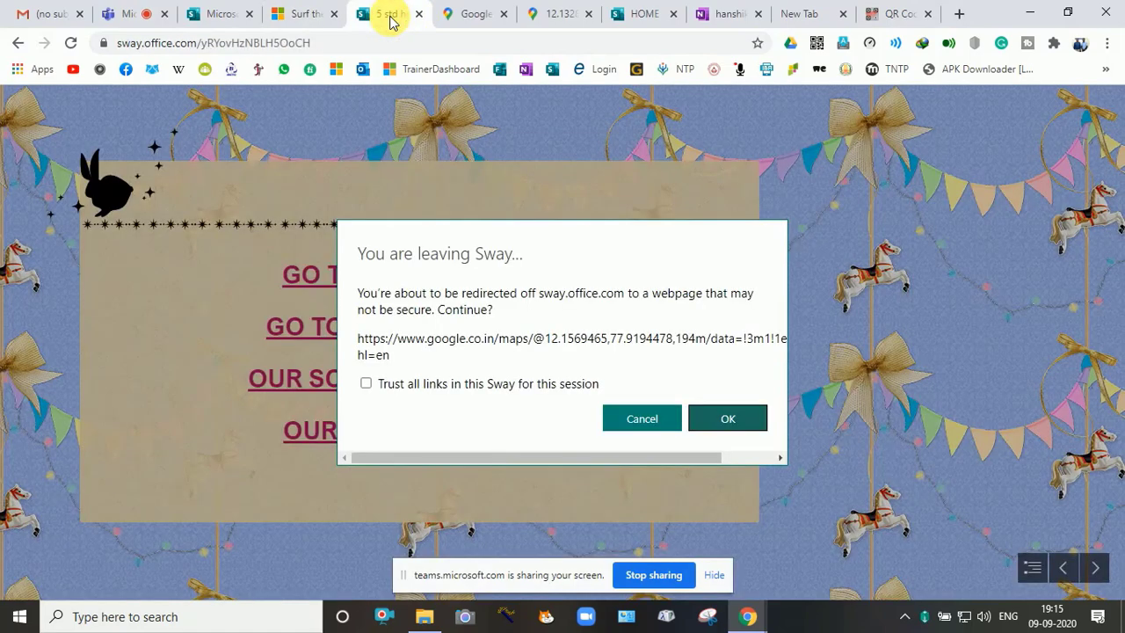
{"action": "left_click", "coordinate": [479, 16]}
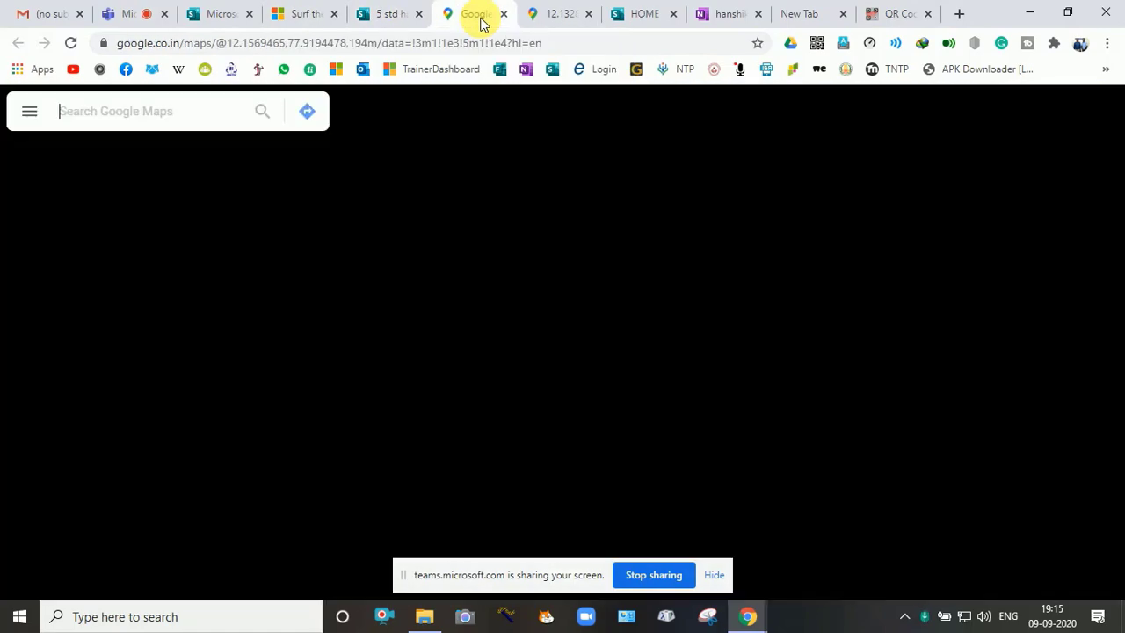
{"action": "left_click", "coordinate": [572, 17]}
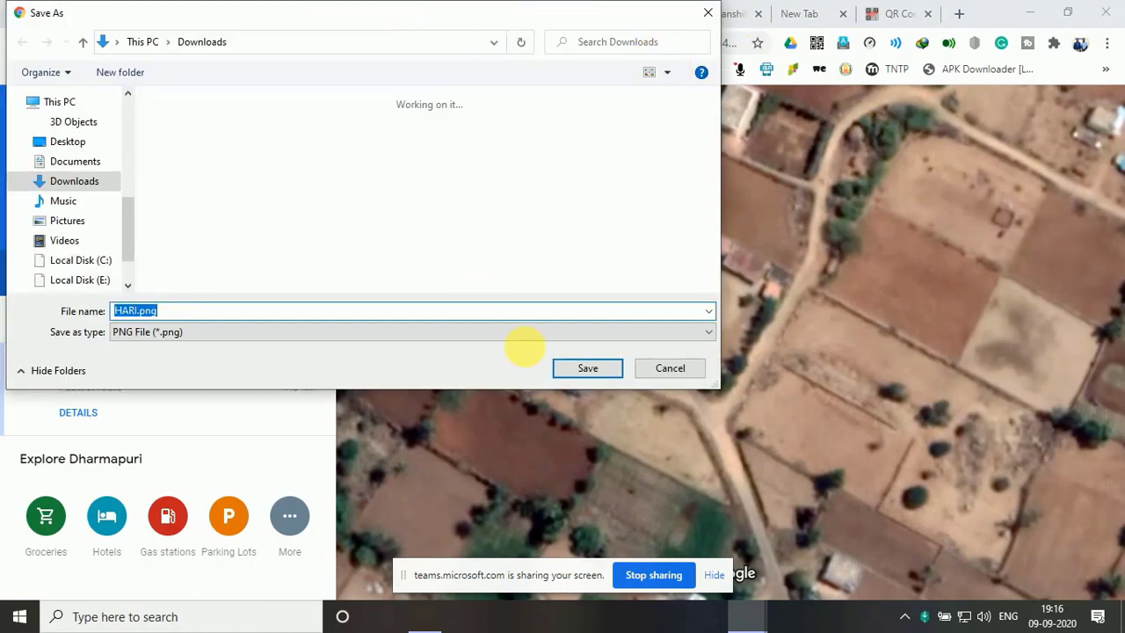
{"action": "left_click", "coordinate": [587, 368]}
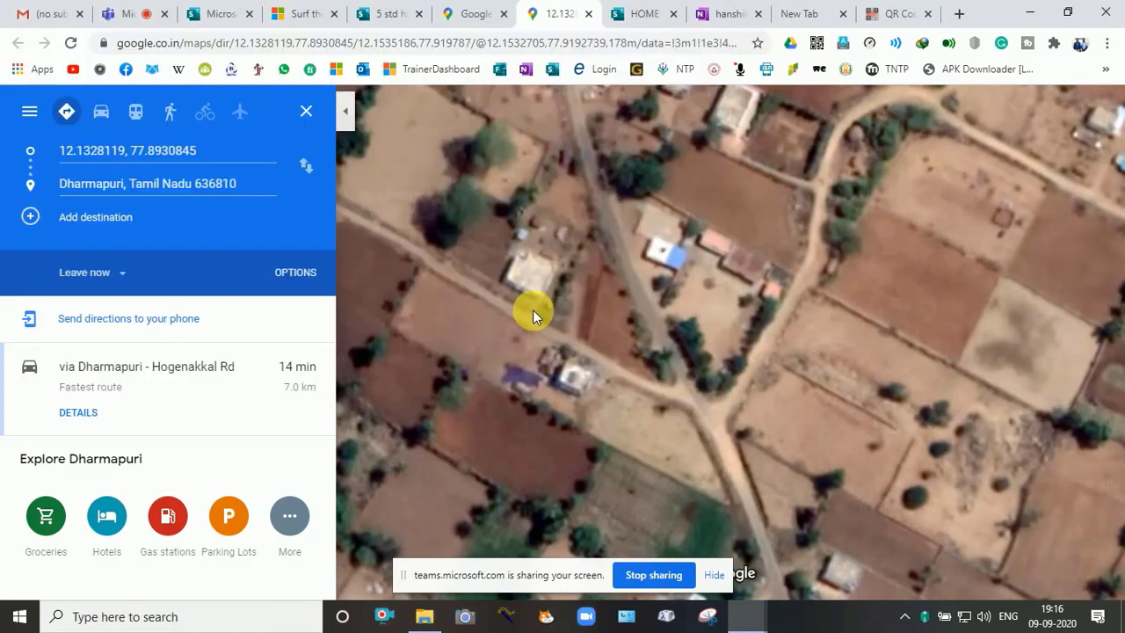
{"action": "left_click", "coordinate": [385, 14]}
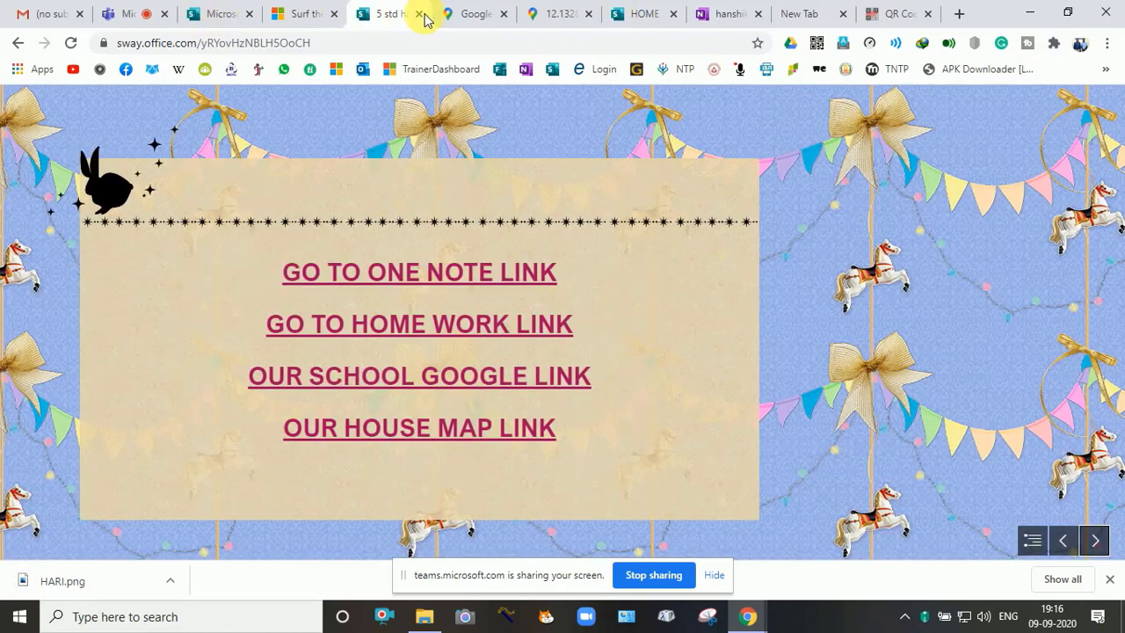
{"action": "left_click", "coordinate": [897, 15]}
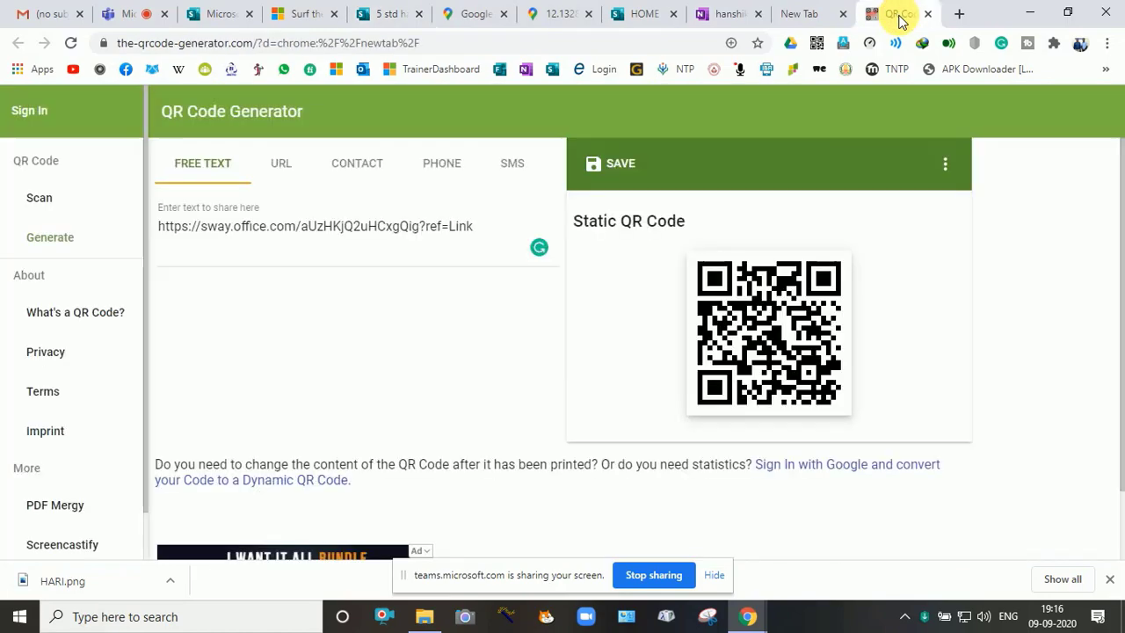
Step: Reopen the Save QR Code dialog for the Sway-link QR code, with PNG format
{"action": "left_click", "coordinate": [619, 165]}
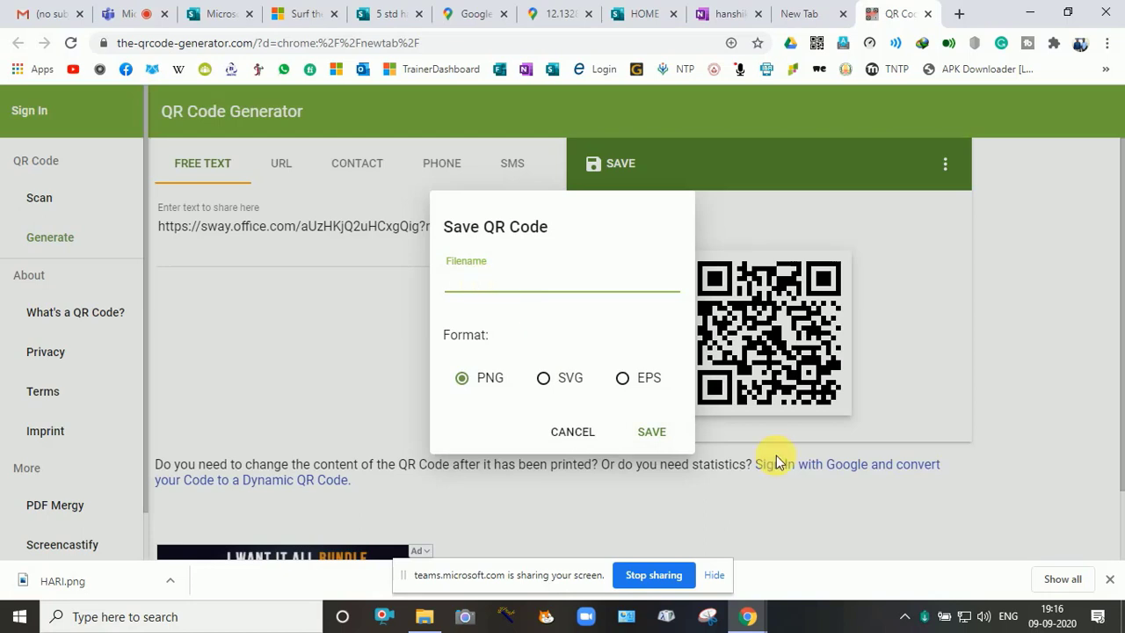
Step: Cycle through the blank, OneNote, Maps and Teams tabs, ending on the HOME WORK Sway title card
{"action": "left_click", "coordinate": [835, 14]}
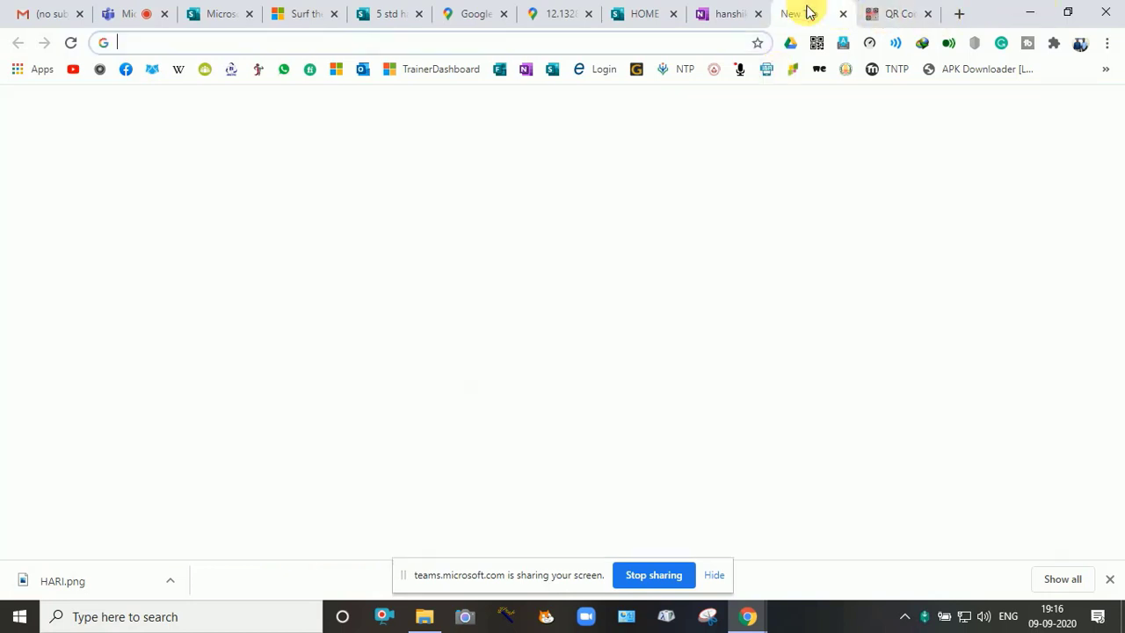
{"action": "left_click", "coordinate": [725, 14]}
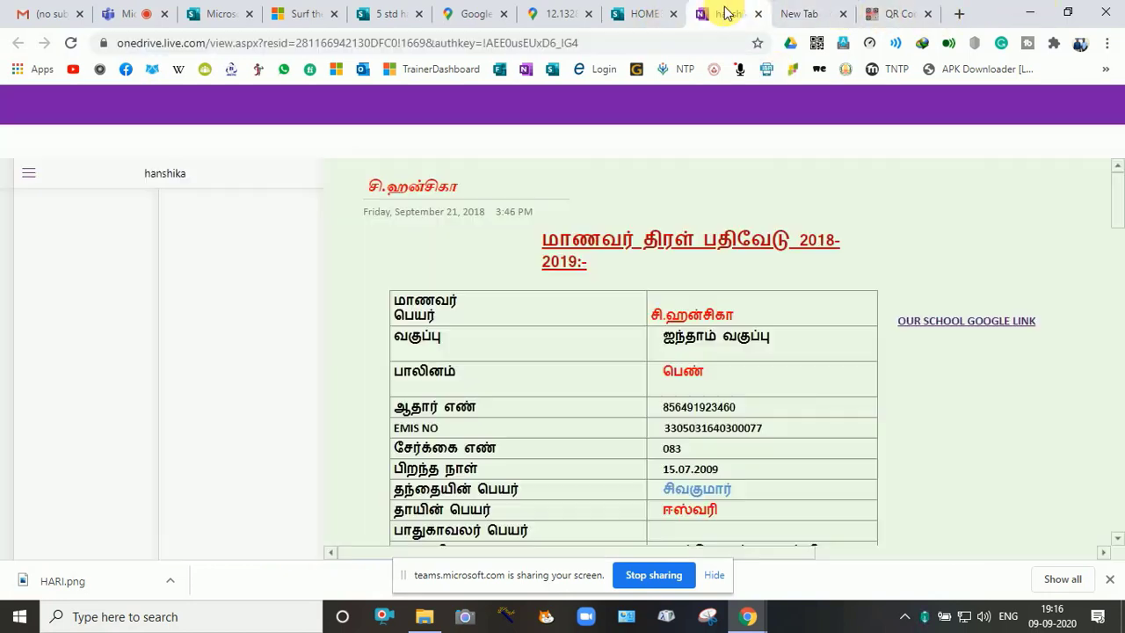
{"action": "left_click", "coordinate": [641, 13]}
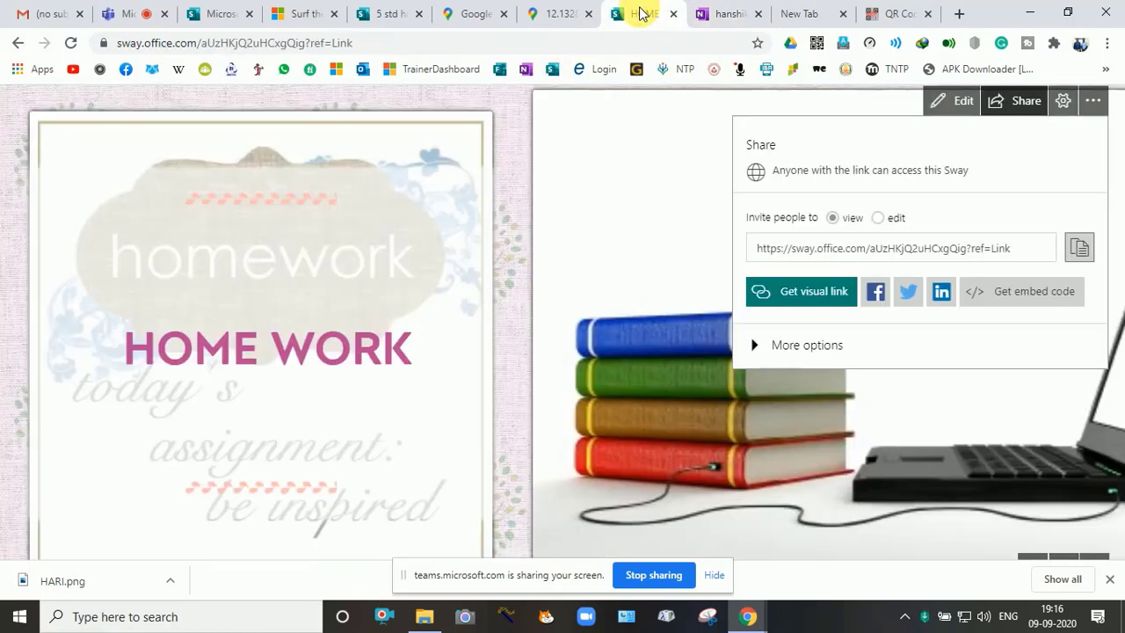
{"action": "left_click", "coordinate": [558, 15]}
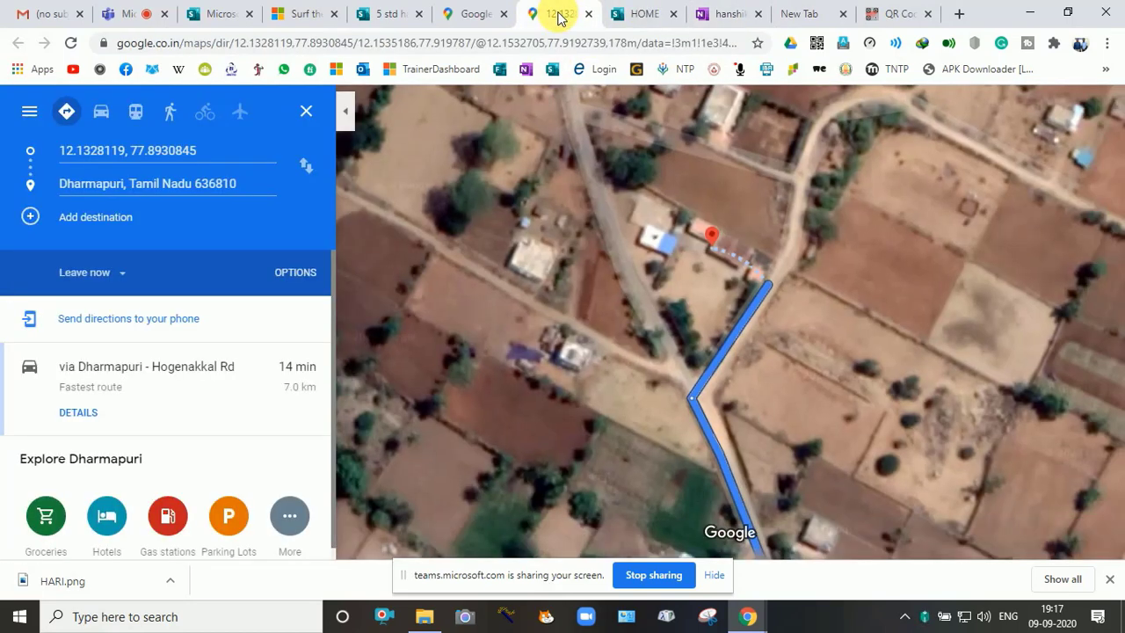
{"action": "left_click", "coordinate": [132, 15]}
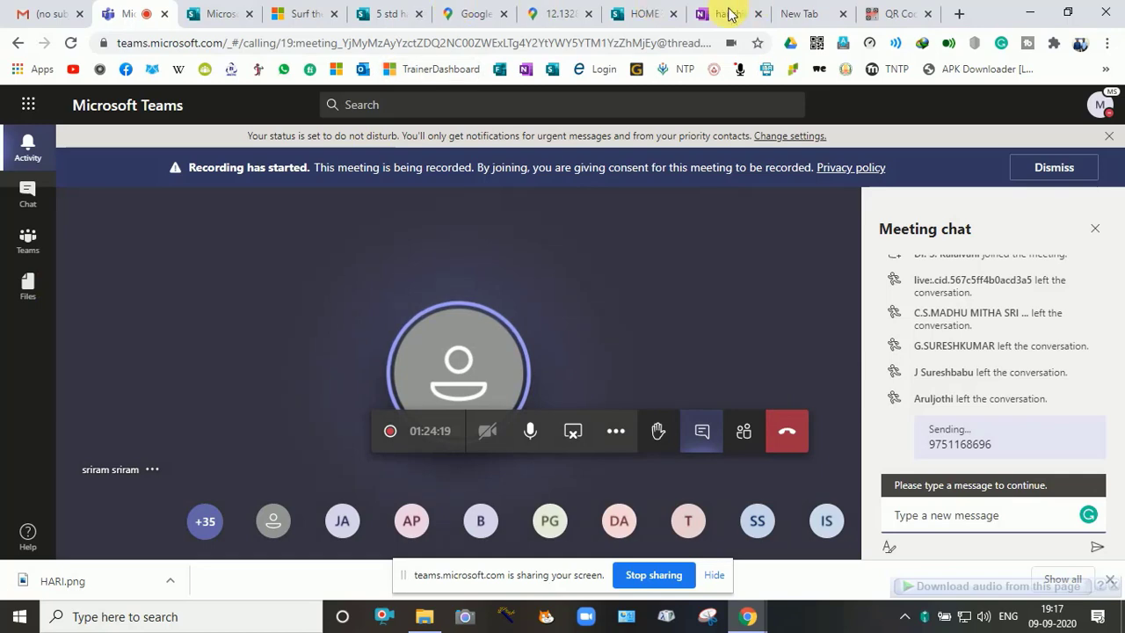
{"action": "left_click", "coordinate": [640, 13]}
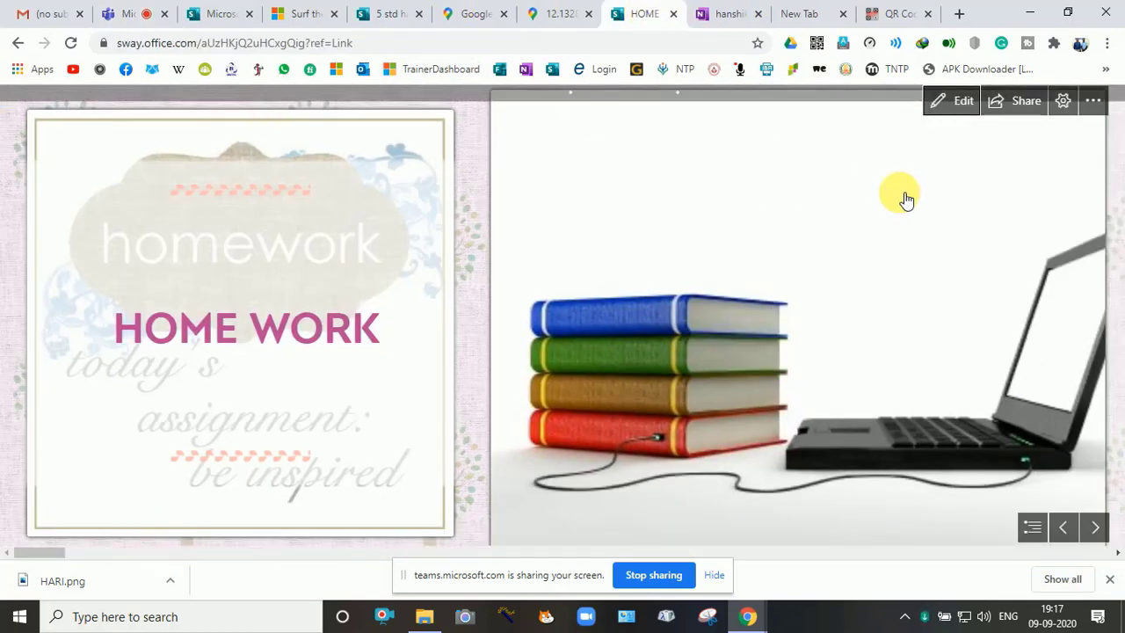
Step: Go from the HOME Sway to My Sways and close the extra Sway, Maps and blank tabs
{"action": "left_click", "coordinate": [962, 110]}
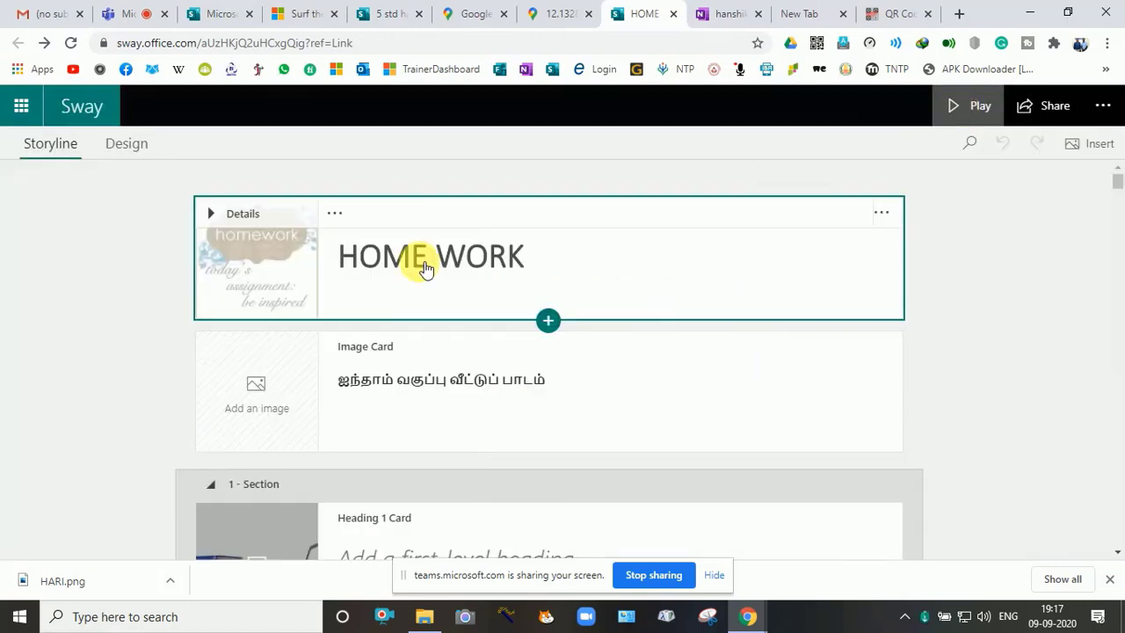
{"action": "left_click", "coordinate": [102, 106]}
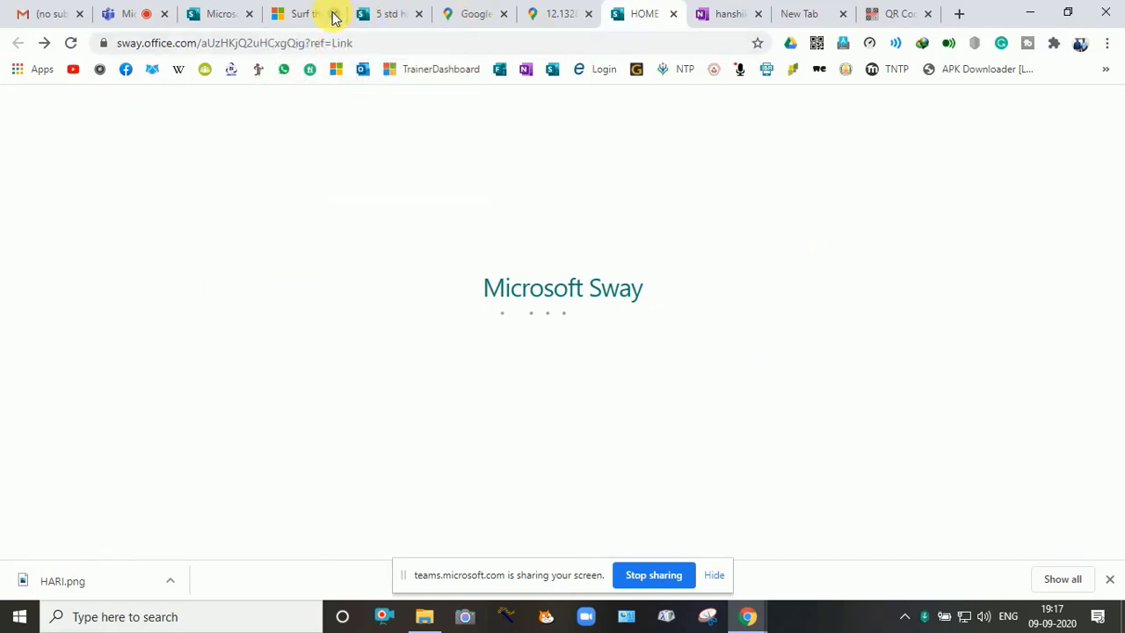
{"action": "left_click", "coordinate": [249, 18]}
{"action": "left_click", "coordinate": [250, 17]}
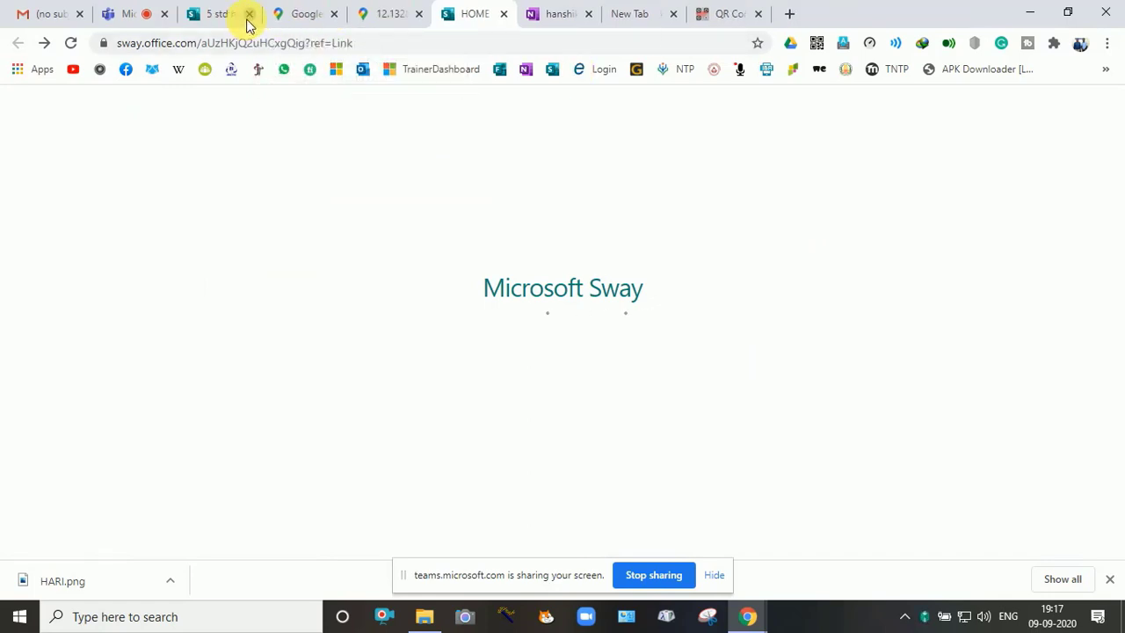
{"action": "left_click", "coordinate": [251, 15]}
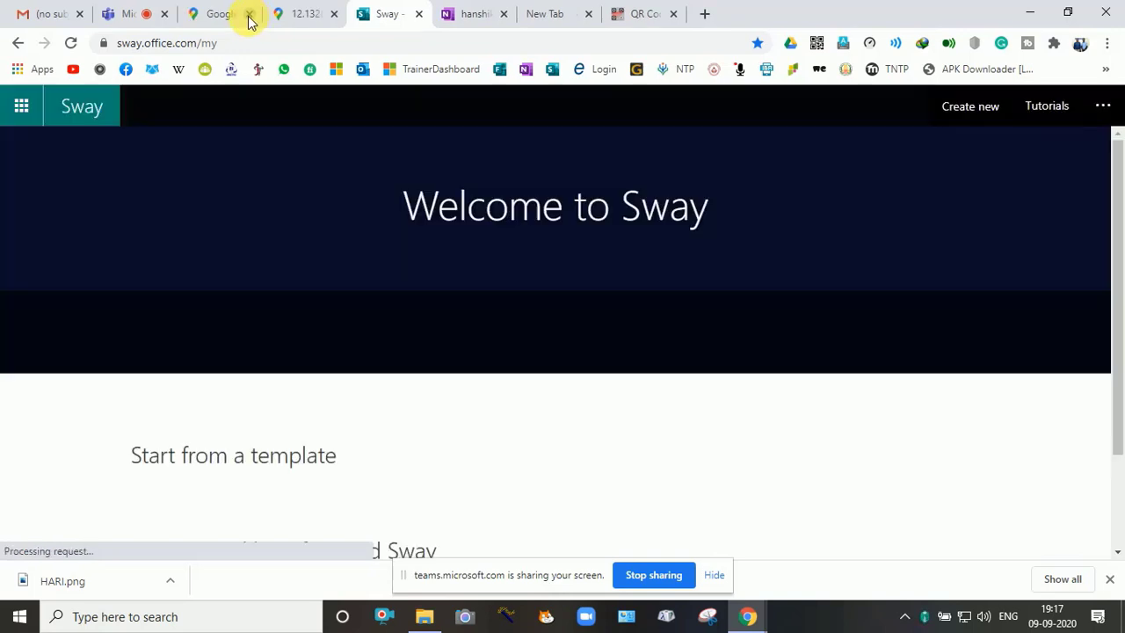
{"action": "left_click", "coordinate": [249, 15]}
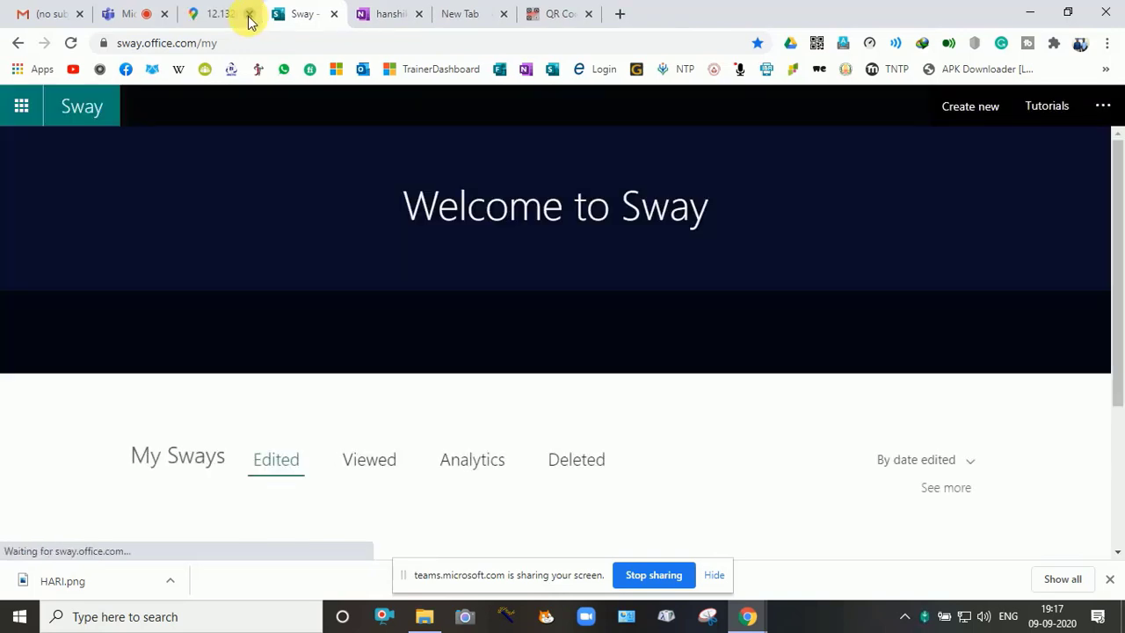
{"action": "left_click", "coordinate": [249, 15]}
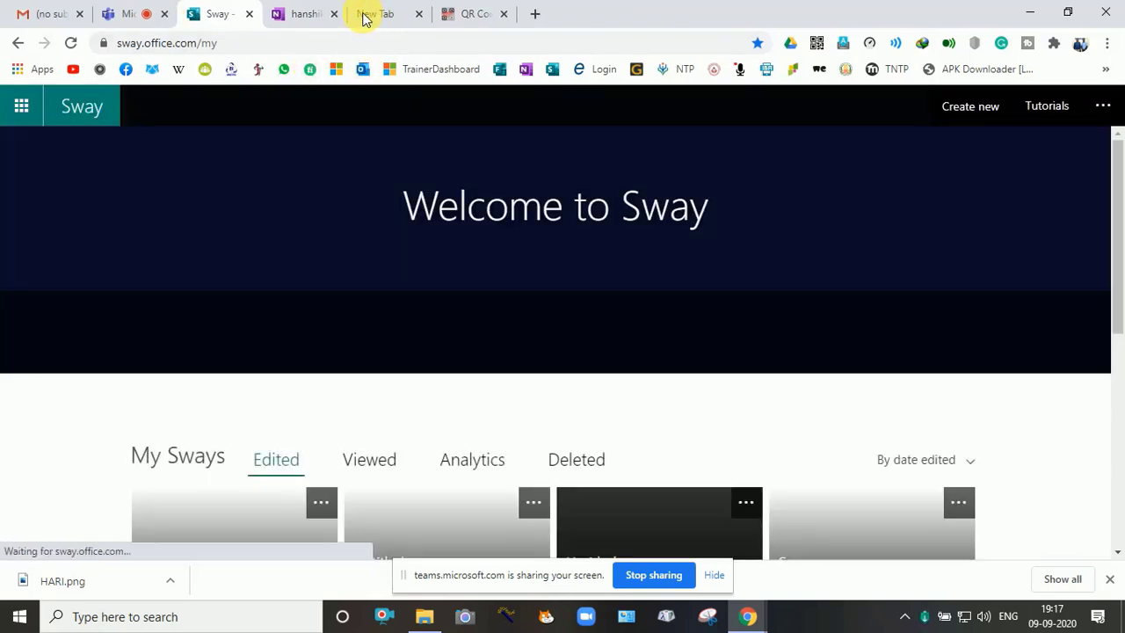
{"action": "left_click", "coordinate": [420, 15]}
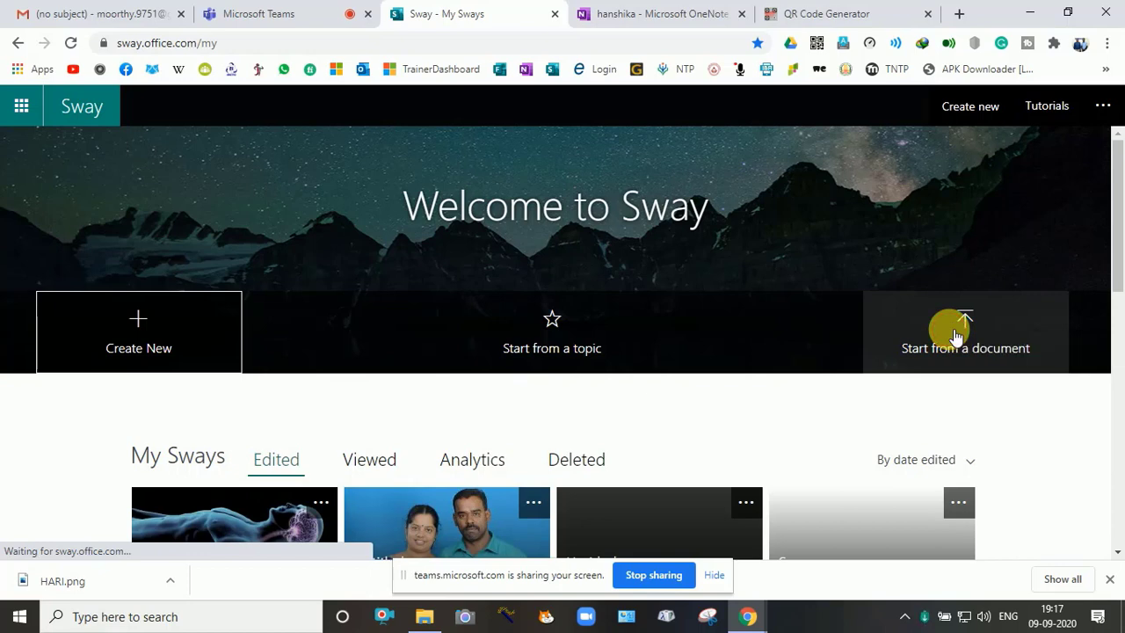
Step: Import Science lesson 1.pptx from Local Disk (F:) to start a new Sway
{"action": "left_click", "coordinate": [956, 337]}
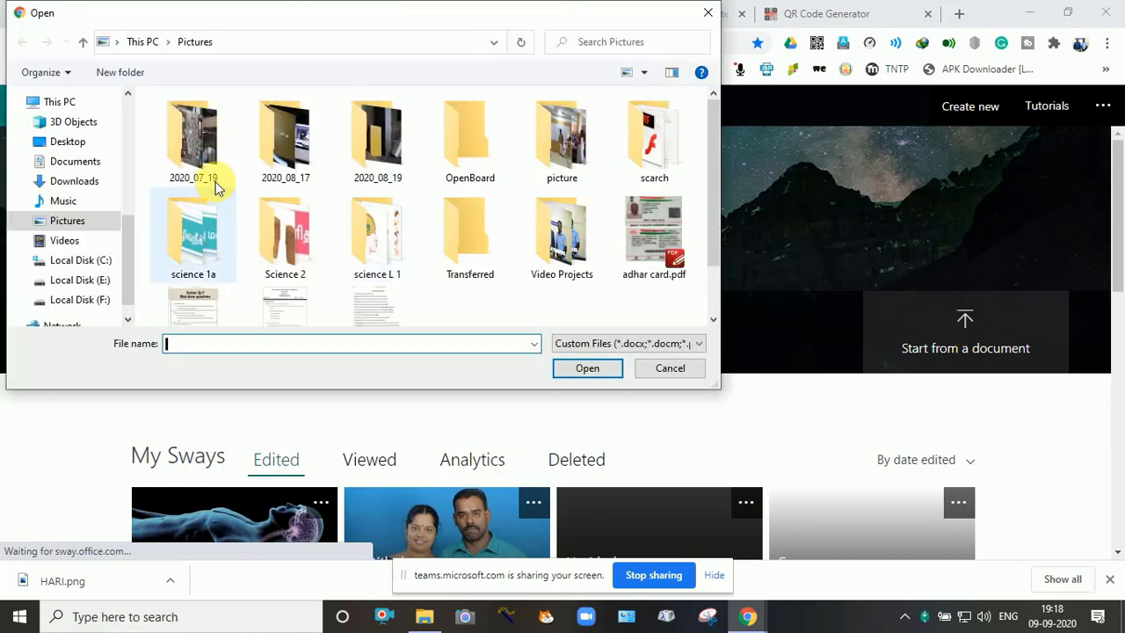
{"action": "scroll", "coordinate": [475, 250], "scroll_direction": "down", "scroll_amount": 1}
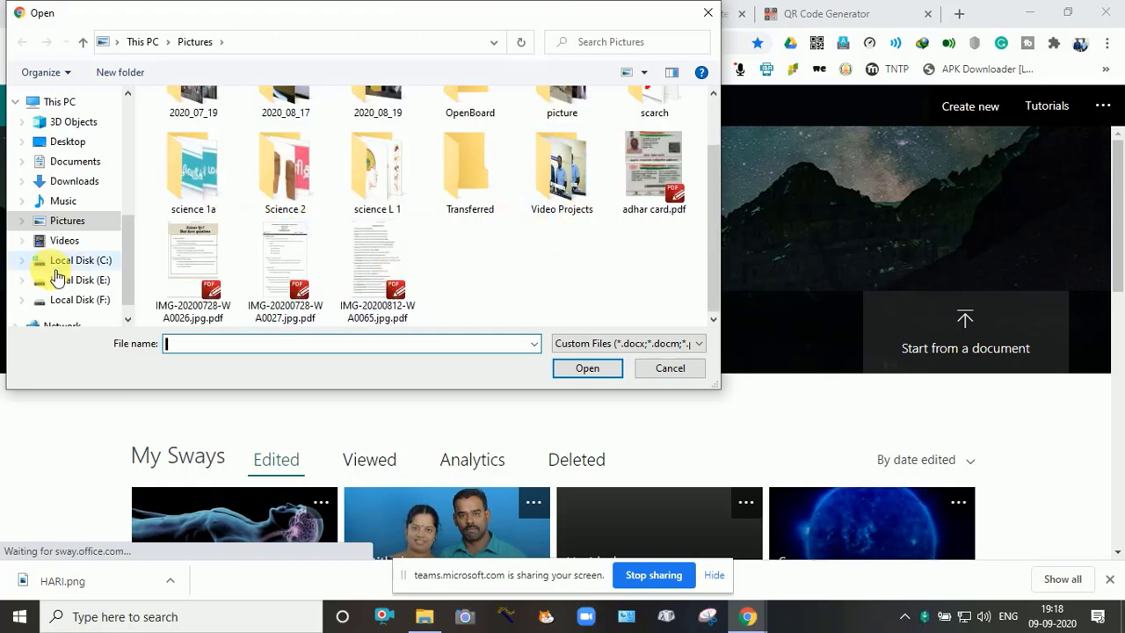
{"action": "left_click", "coordinate": [75, 303]}
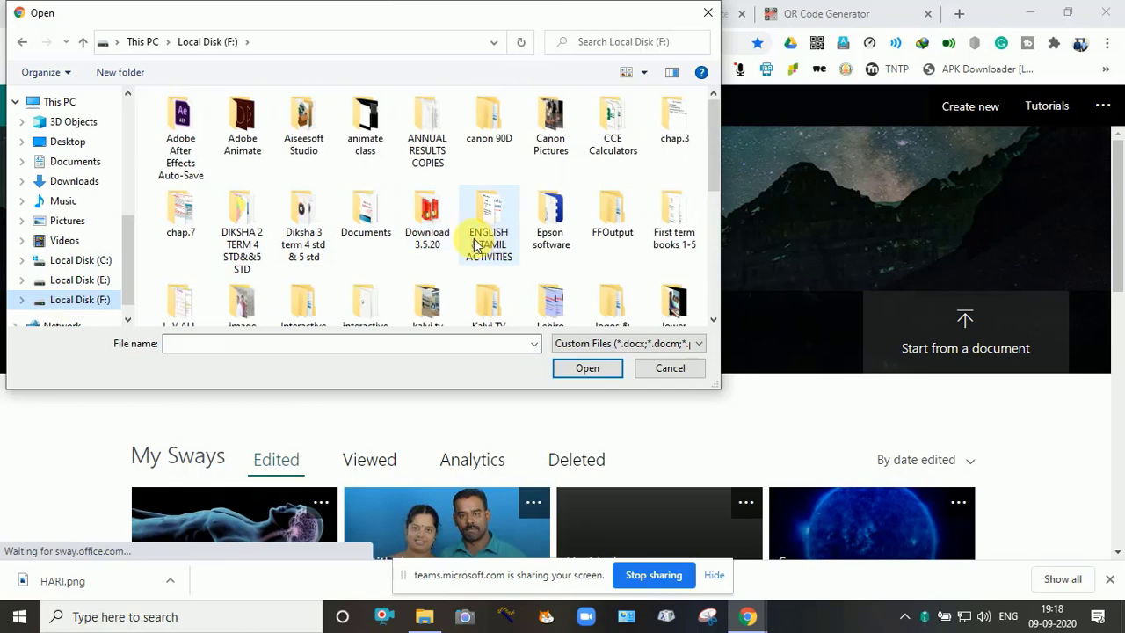
{"action": "scroll", "coordinate": [475, 246], "scroll_direction": "down", "scroll_amount": 1}
{"action": "scroll", "coordinate": [394, 259], "scroll_direction": "down", "scroll_amount": 2}
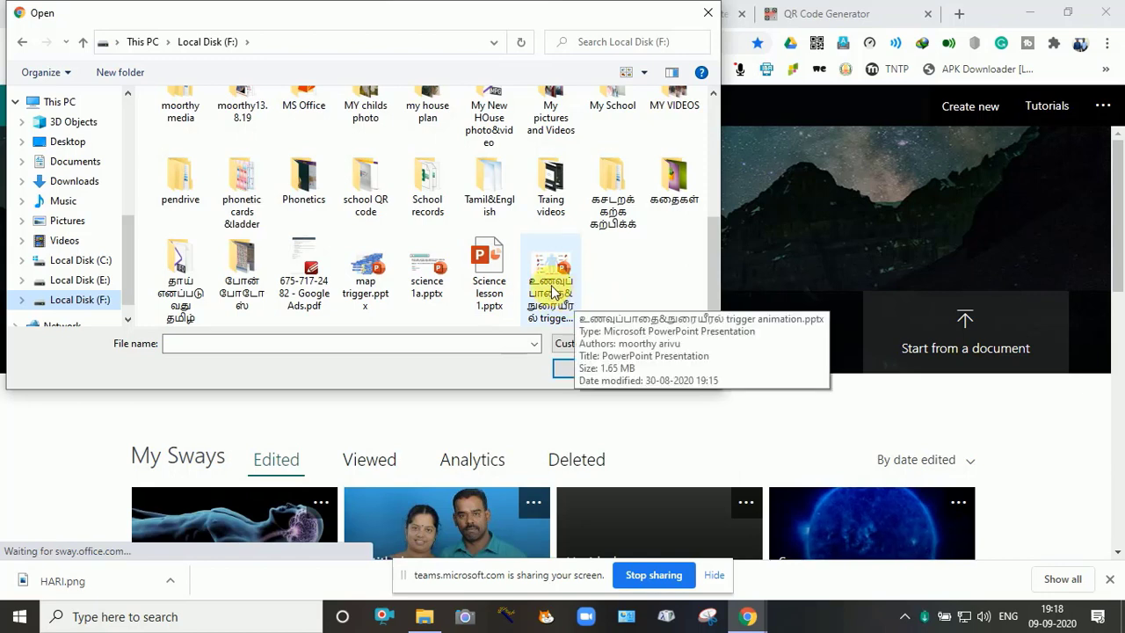
{"action": "left_click", "coordinate": [492, 281]}
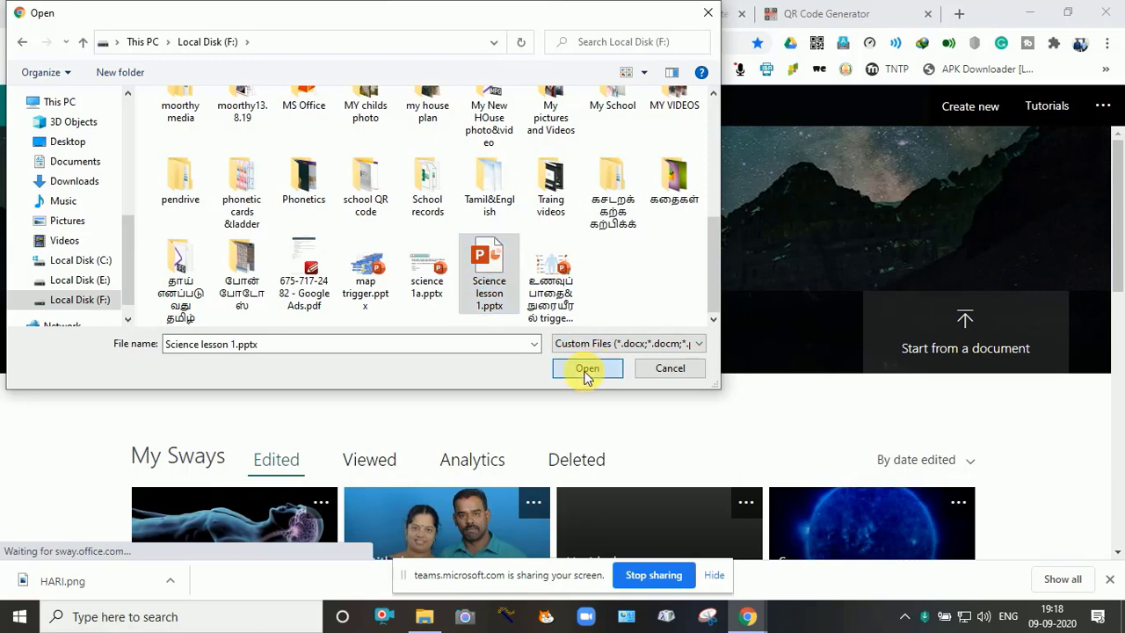
{"action": "left_click", "coordinate": [582, 370]}
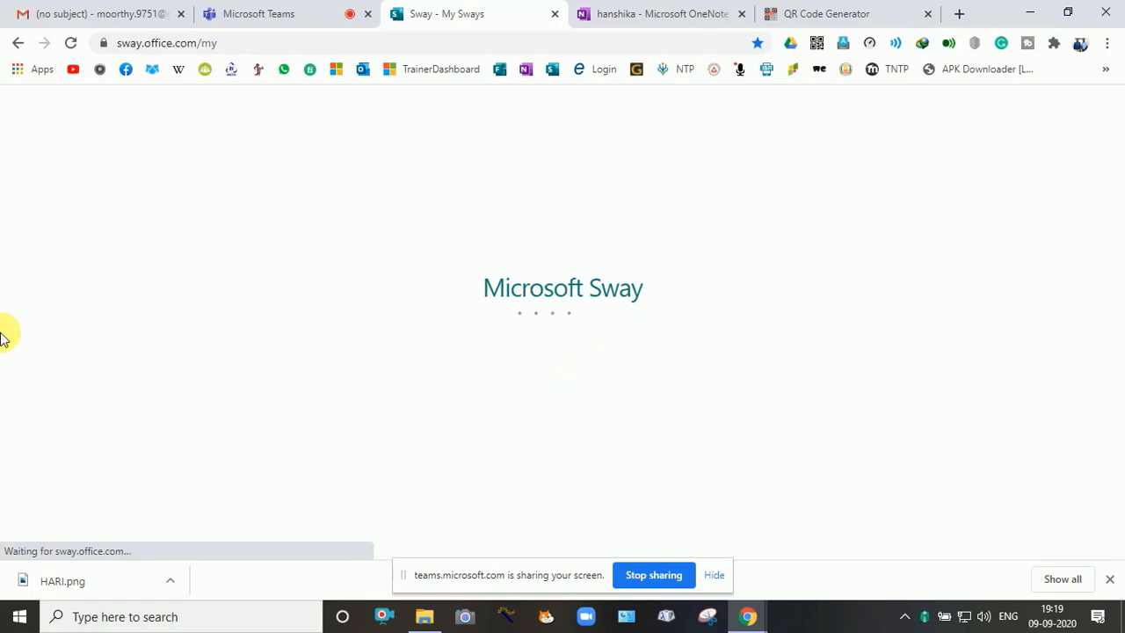
Step: Scroll through the student's OneNote record page, its tables and the embedded Sway frame
{"action": "left_click", "coordinate": [615, 20]}
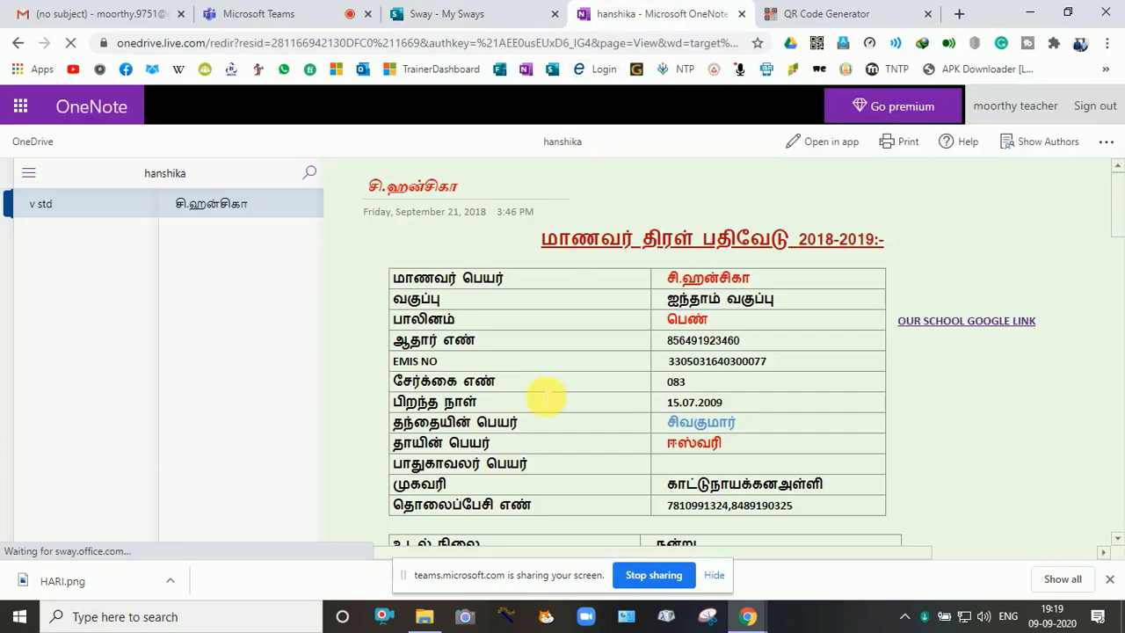
{"action": "scroll", "coordinate": [547, 422], "scroll_direction": "down", "scroll_amount": 3}
{"action": "scroll", "coordinate": [544, 439], "scroll_direction": "down", "scroll_amount": 3}
{"action": "scroll", "coordinate": [549, 444], "scroll_direction": "down", "scroll_amount": 5}
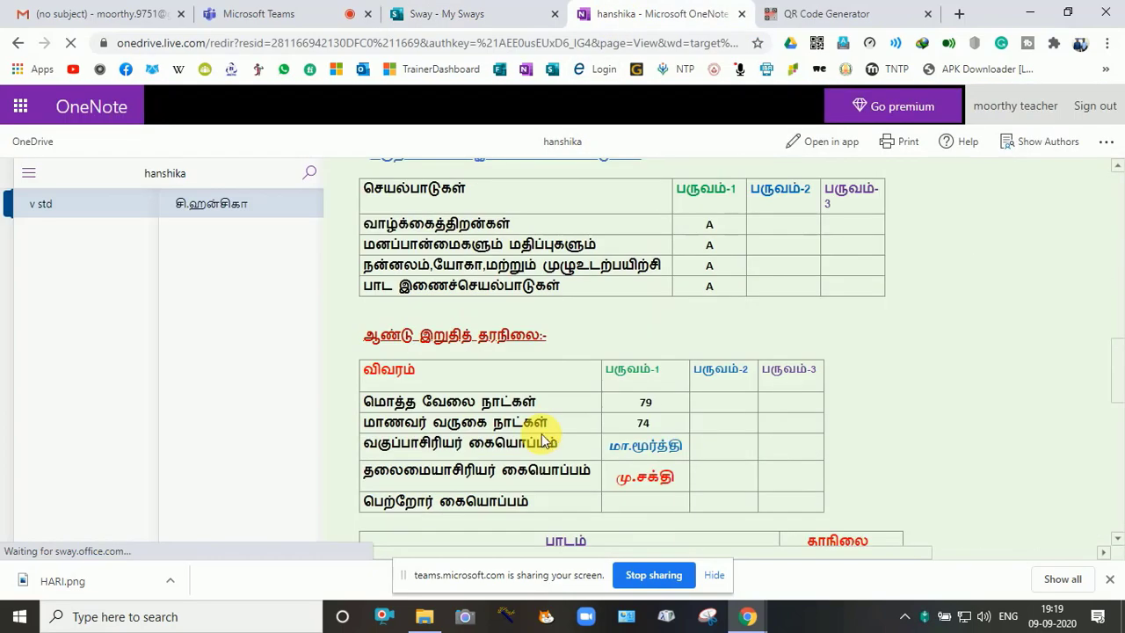
{"action": "scroll", "coordinate": [552, 442], "scroll_direction": "down", "scroll_amount": 5}
{"action": "scroll", "coordinate": [547, 441], "scroll_direction": "down", "scroll_amount": 5}
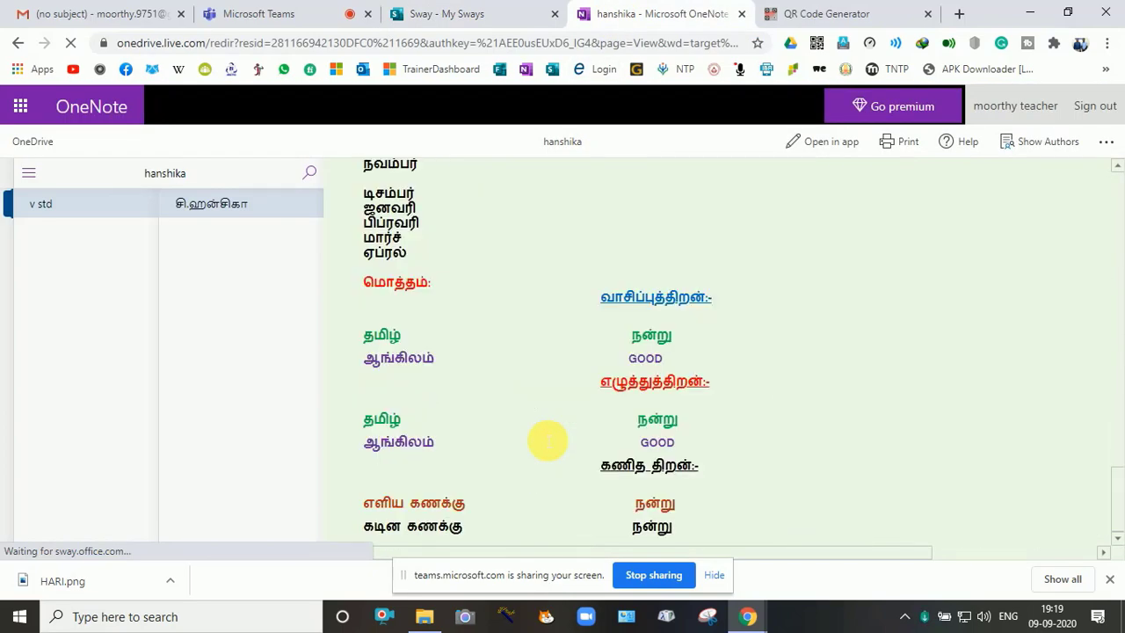
{"action": "scroll", "coordinate": [547, 441], "scroll_direction": "down", "scroll_amount": 5}
{"action": "scroll", "coordinate": [547, 441], "scroll_direction": "down", "scroll_amount": 5}
{"action": "scroll", "coordinate": [547, 441], "scroll_direction": "down", "scroll_amount": 5}
{"action": "scroll", "coordinate": [549, 441], "scroll_direction": "down", "scroll_amount": 5}
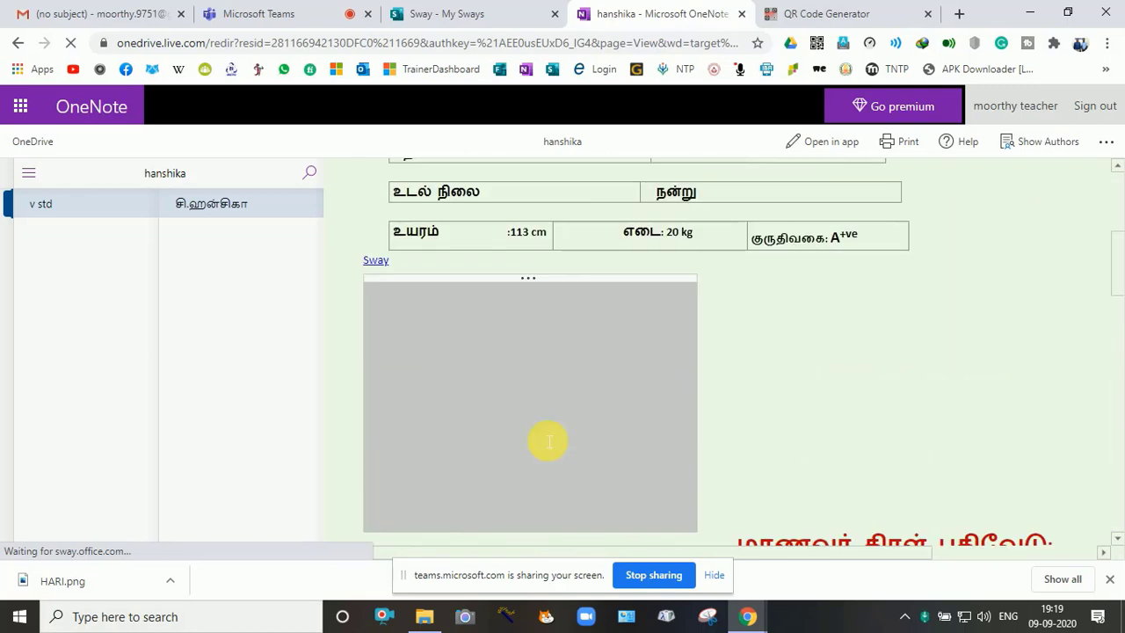
{"action": "scroll", "coordinate": [548, 441], "scroll_direction": "up", "scroll_amount": 4}
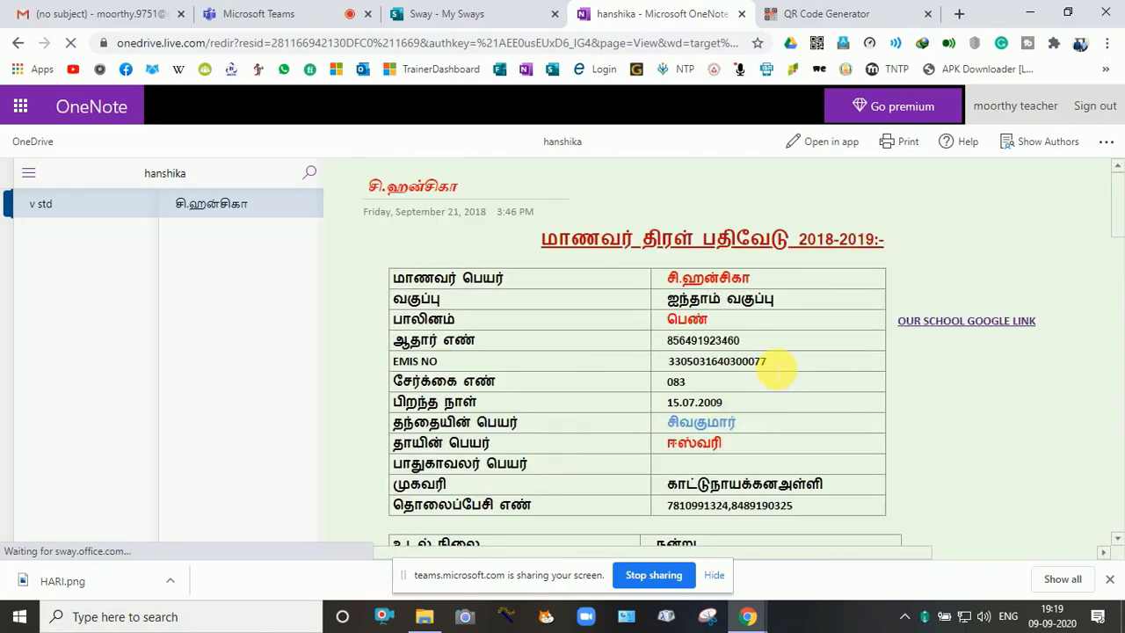
{"action": "scroll", "coordinate": [544, 306], "scroll_direction": "down", "scroll_amount": 4}
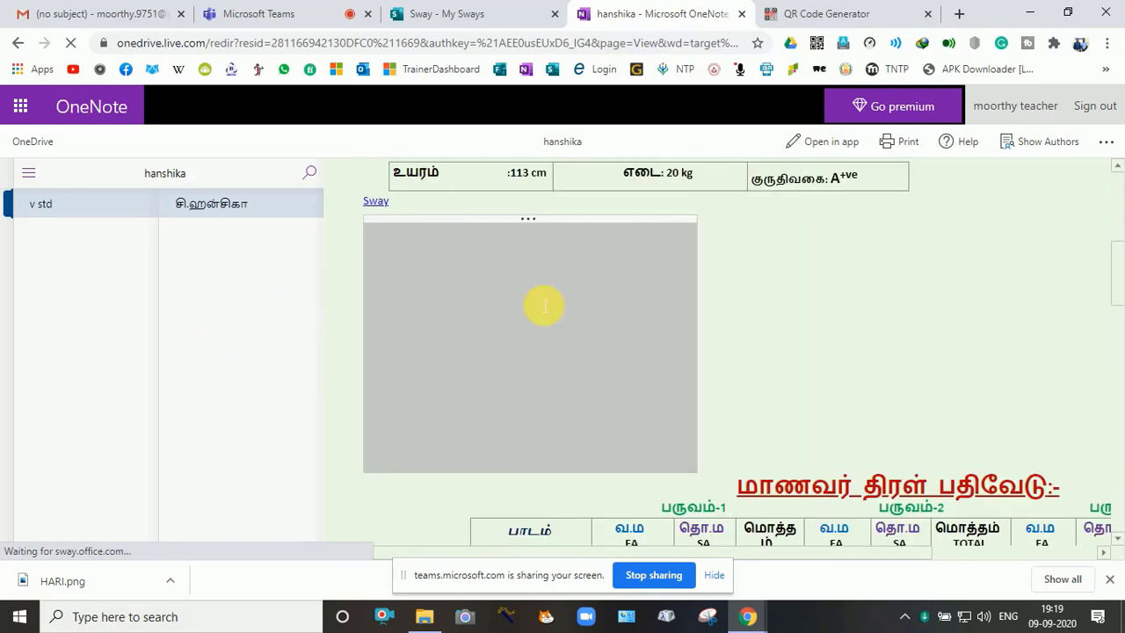
{"action": "scroll", "coordinate": [637, 352], "scroll_direction": "down", "scroll_amount": 5}
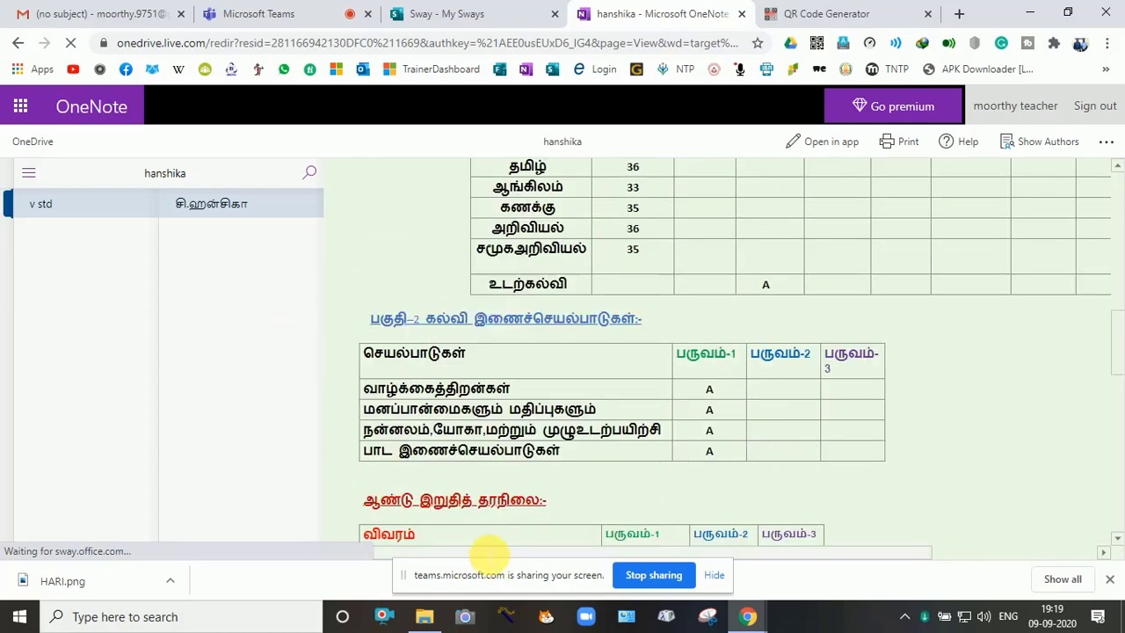
{"action": "scroll", "coordinate": [961, 562], "scroll_direction": "right", "scroll_amount": 3}
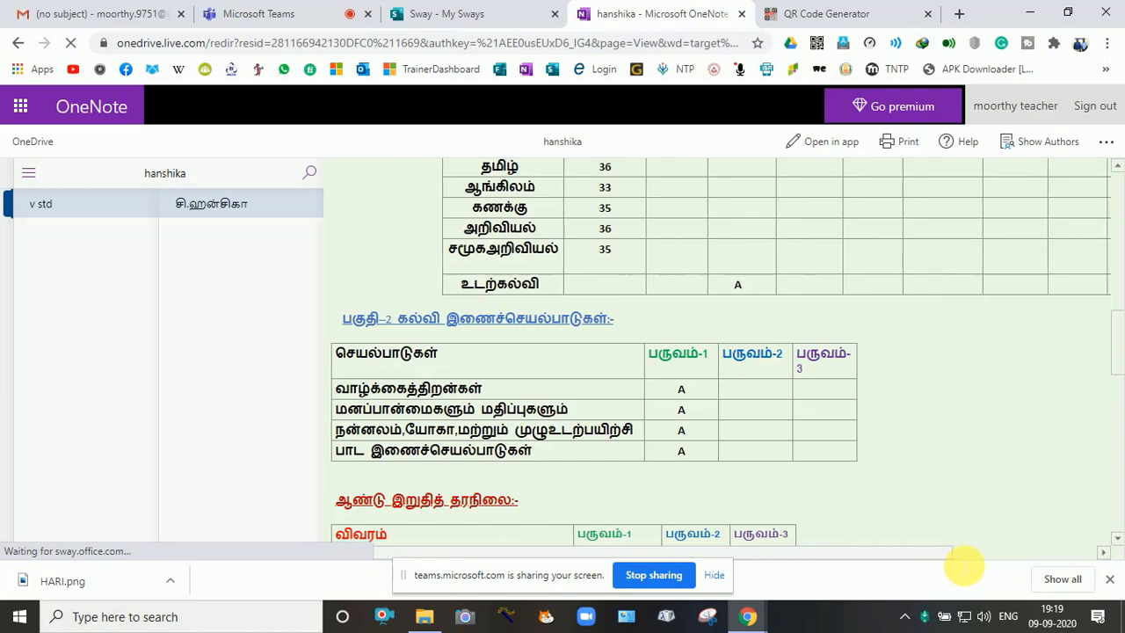
{"action": "left_click_drag", "start_coordinate": [1033, 557], "coordinate": [866, 557]}
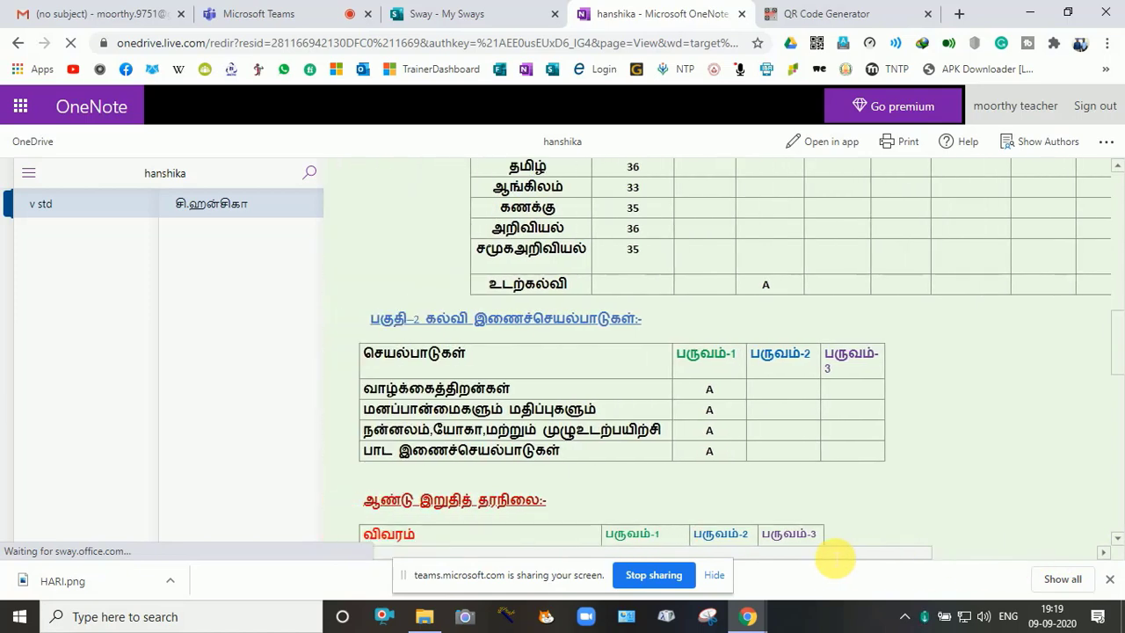
{"action": "scroll", "coordinate": [770, 383], "scroll_direction": "up", "scroll_amount": 5}
{"action": "scroll", "coordinate": [770, 383], "scroll_direction": "up", "scroll_amount": 3}
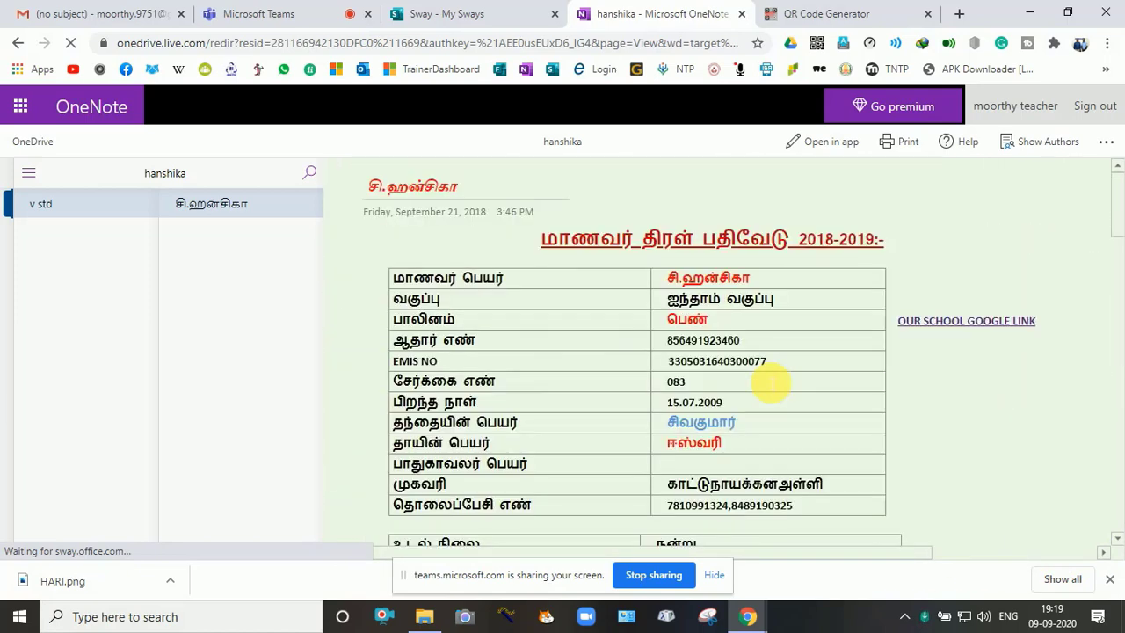
{"action": "scroll", "coordinate": [770, 383], "scroll_direction": "down", "scroll_amount": 5}
{"action": "scroll", "coordinate": [770, 383], "scroll_direction": "down", "scroll_amount": 5}
{"action": "scroll", "coordinate": [770, 383], "scroll_direction": "down", "scroll_amount": 5}
{"action": "scroll", "coordinate": [769, 383], "scroll_direction": "down", "scroll_amount": 1}
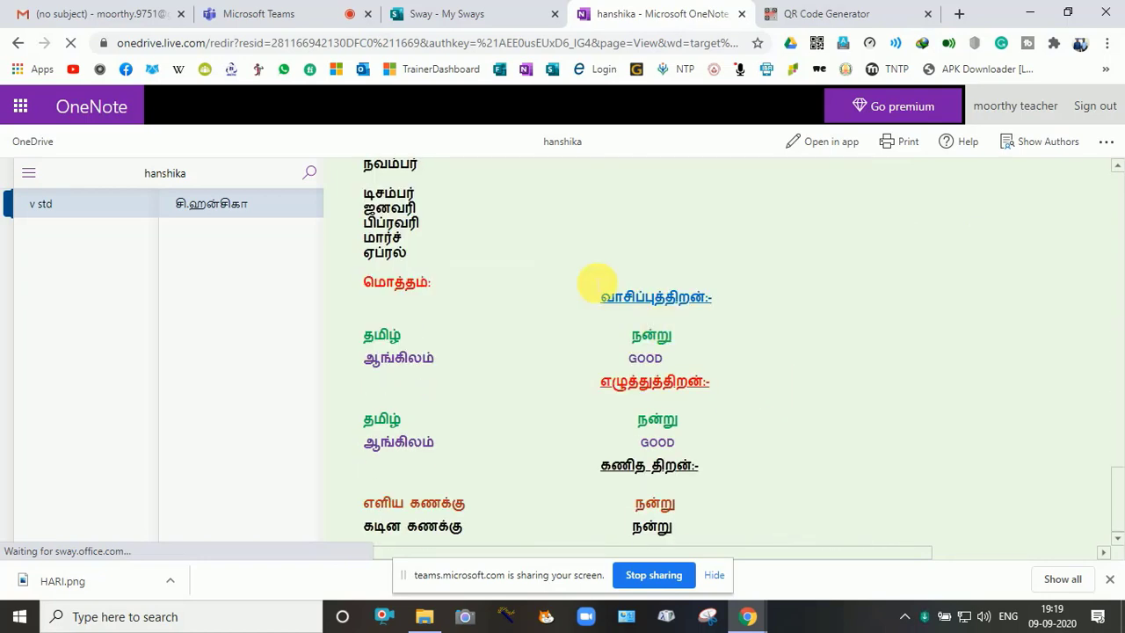
Step: Check whether the Sway import has finished, then scroll the OneNote record back to the top
{"action": "left_click", "coordinate": [454, 11]}
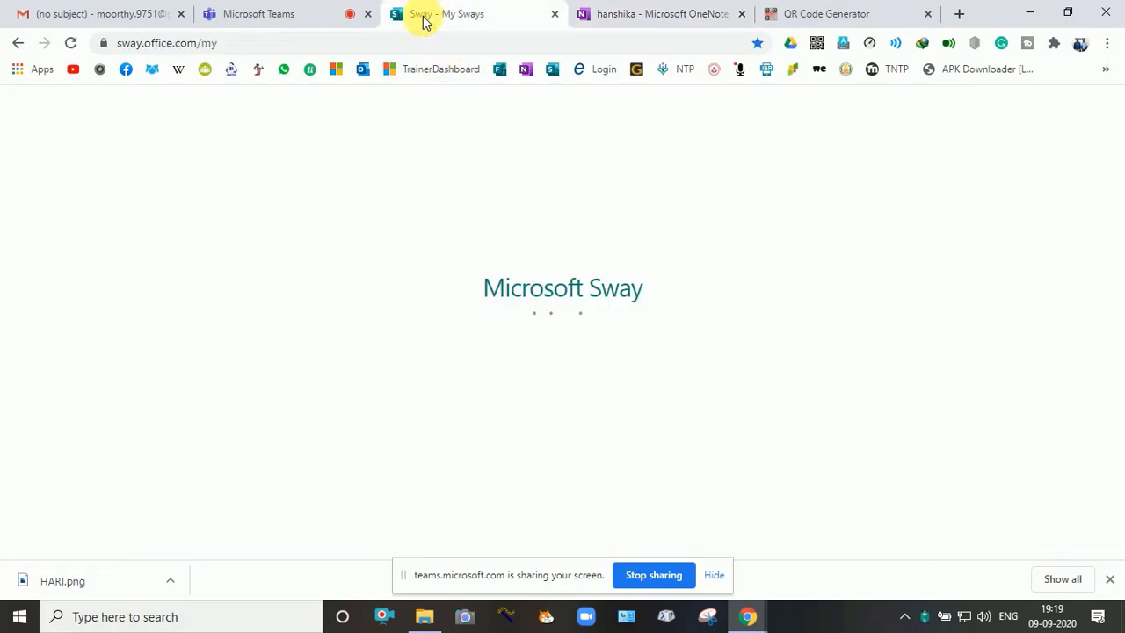
{"action": "left_click", "coordinate": [653, 13]}
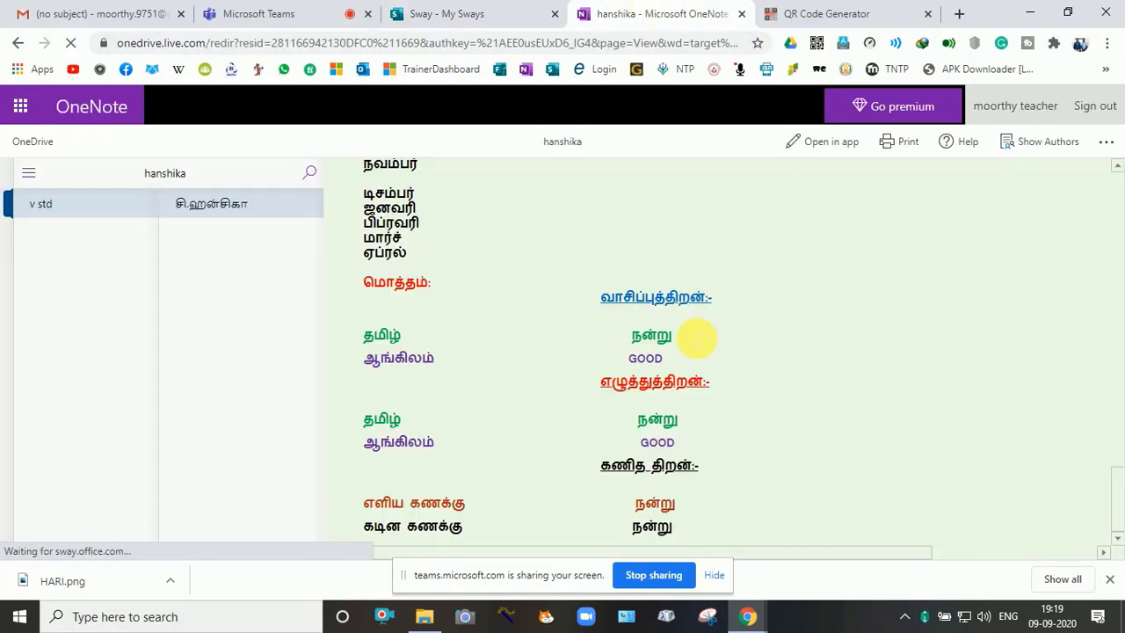
{"action": "scroll", "coordinate": [699, 331], "scroll_direction": "up", "scroll_amount": 10}
{"action": "scroll", "coordinate": [697, 336], "scroll_direction": "up", "scroll_amount": 3}
{"action": "scroll", "coordinate": [695, 341], "scroll_direction": "up", "scroll_amount": 3}
{"action": "scroll", "coordinate": [695, 341], "scroll_direction": "up", "scroll_amount": 5}
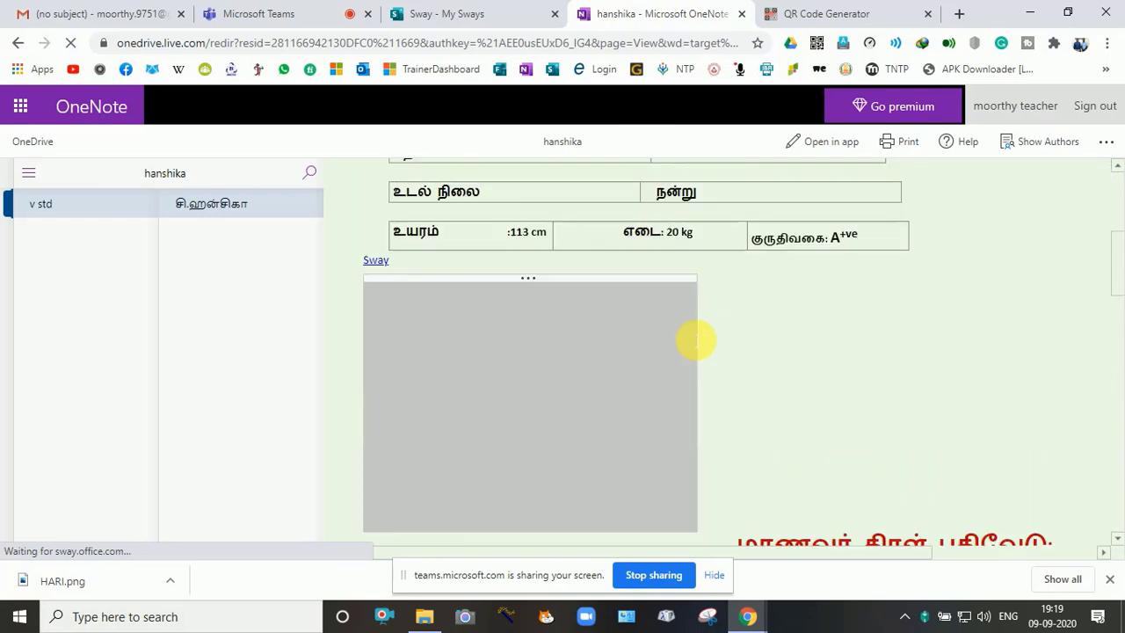
{"action": "scroll", "coordinate": [694, 340], "scroll_direction": "up", "scroll_amount": 3}
{"action": "scroll", "coordinate": [699, 341], "scroll_direction": "up", "scroll_amount": 5}
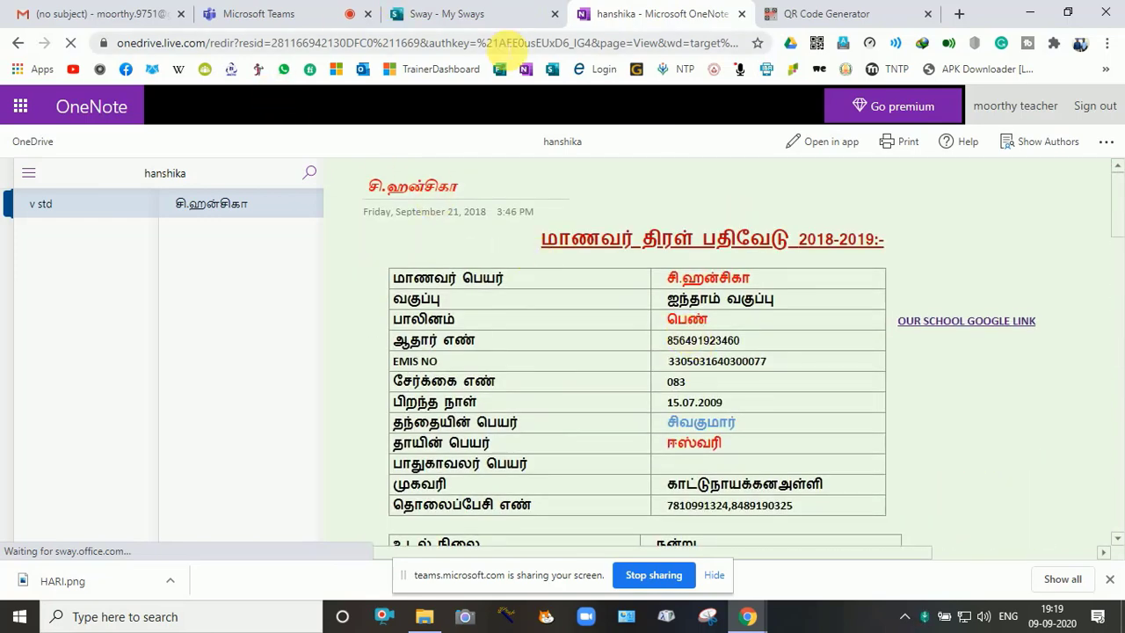
Step: Return to the imported Science lesson 1 Sway and scroll through its opening cards
{"action": "left_click", "coordinate": [457, 18]}
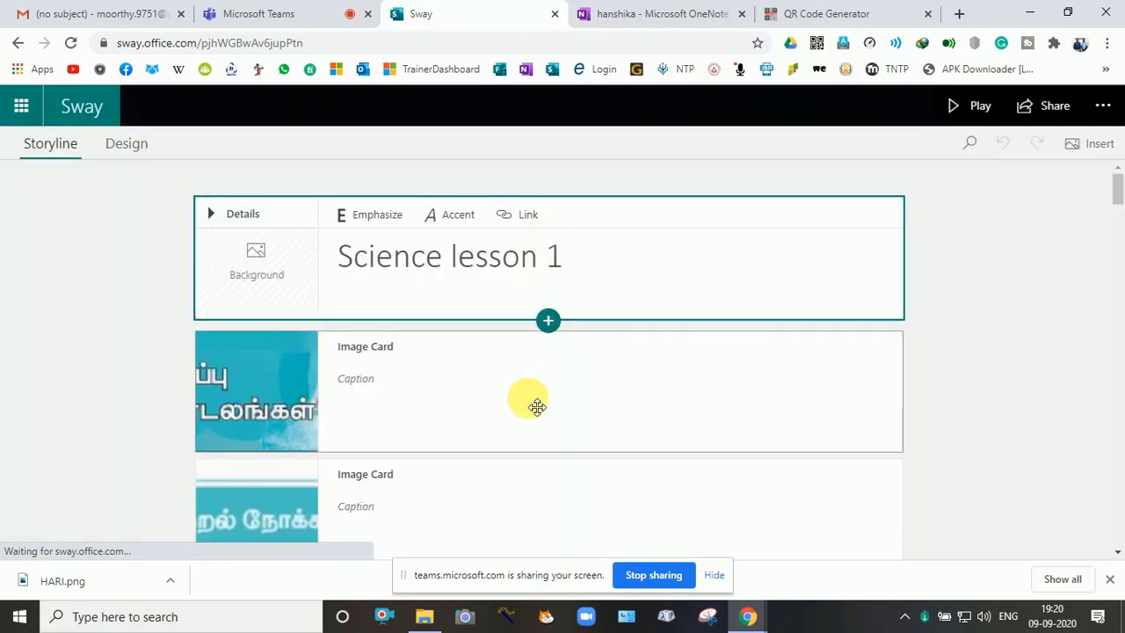
{"action": "scroll", "coordinate": [535, 405], "scroll_direction": "down", "scroll_amount": 3}
{"action": "scroll", "coordinate": [534, 405], "scroll_direction": "down", "scroll_amount": 2}
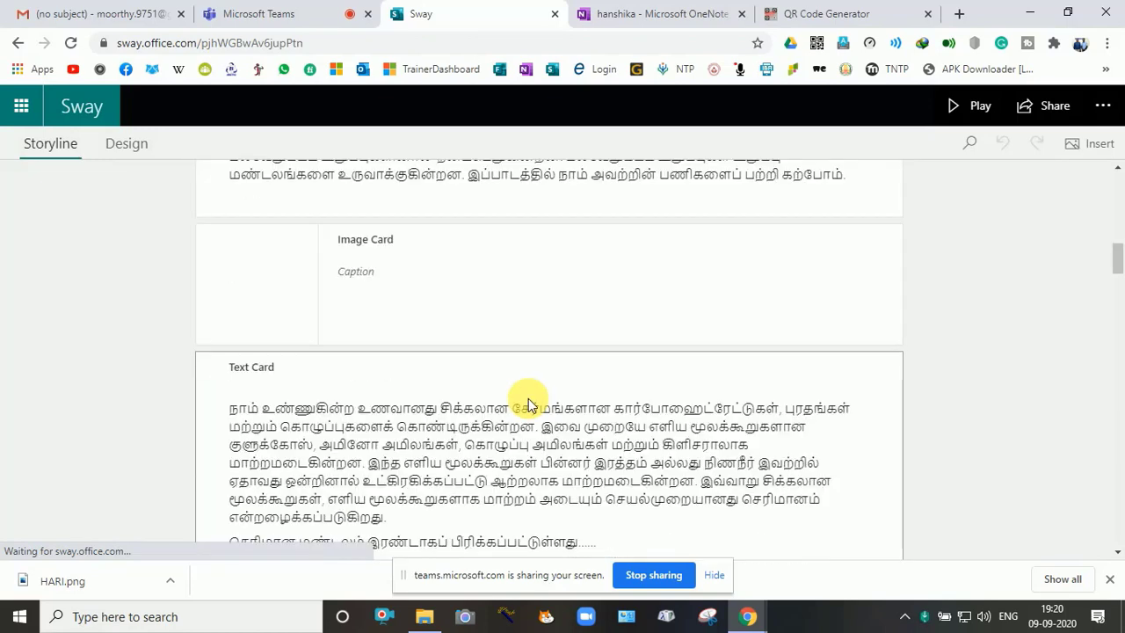
{"action": "scroll", "coordinate": [529, 401], "scroll_direction": "down", "scroll_amount": 4}
{"action": "scroll", "coordinate": [527, 398], "scroll_direction": "down", "scroll_amount": 2}
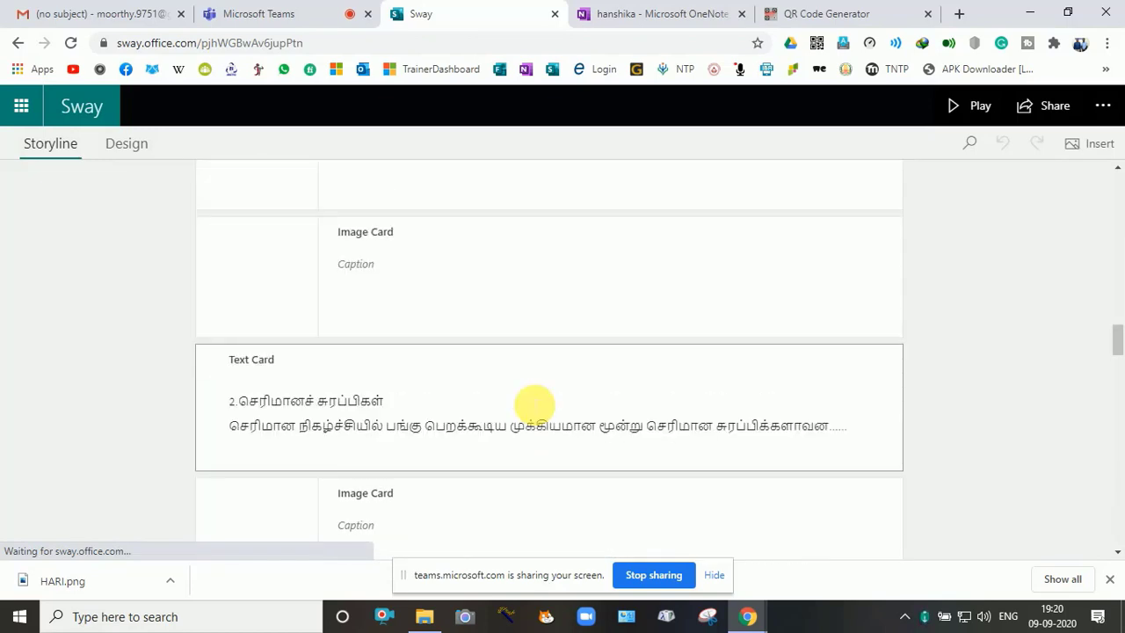
{"action": "scroll", "coordinate": [534, 405], "scroll_direction": "up", "scroll_amount": 3}
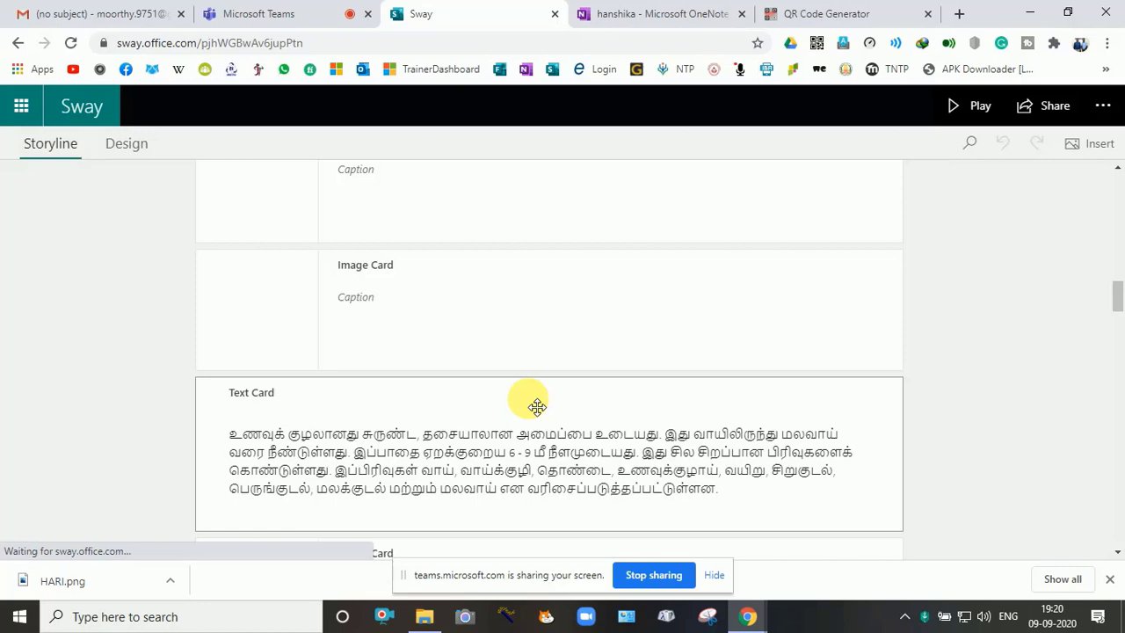
{"action": "scroll", "coordinate": [618, 419], "scroll_direction": "up", "scroll_amount": 3}
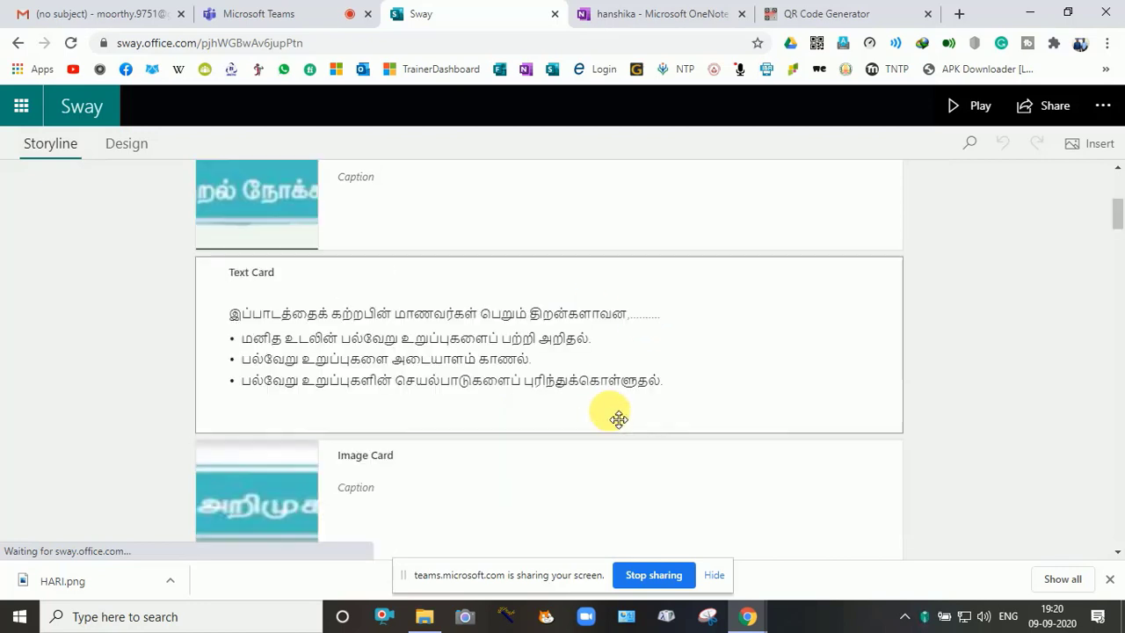
{"action": "scroll", "coordinate": [619, 419], "scroll_direction": "up", "scroll_amount": 3}
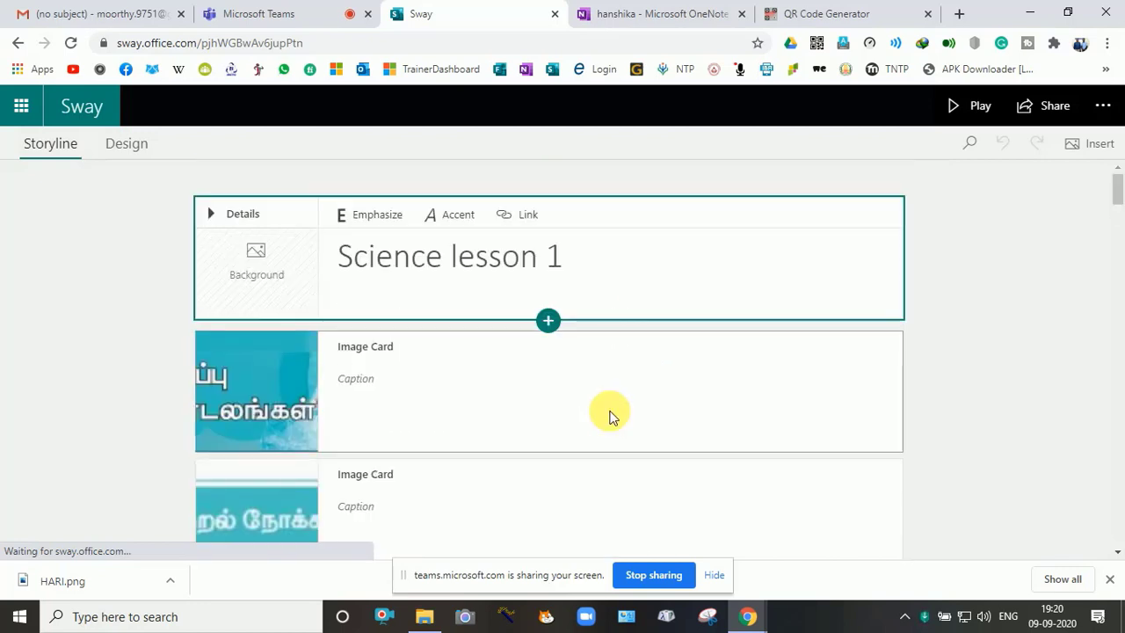
{"action": "scroll", "coordinate": [615, 419], "scroll_direction": "down", "scroll_amount": 3}
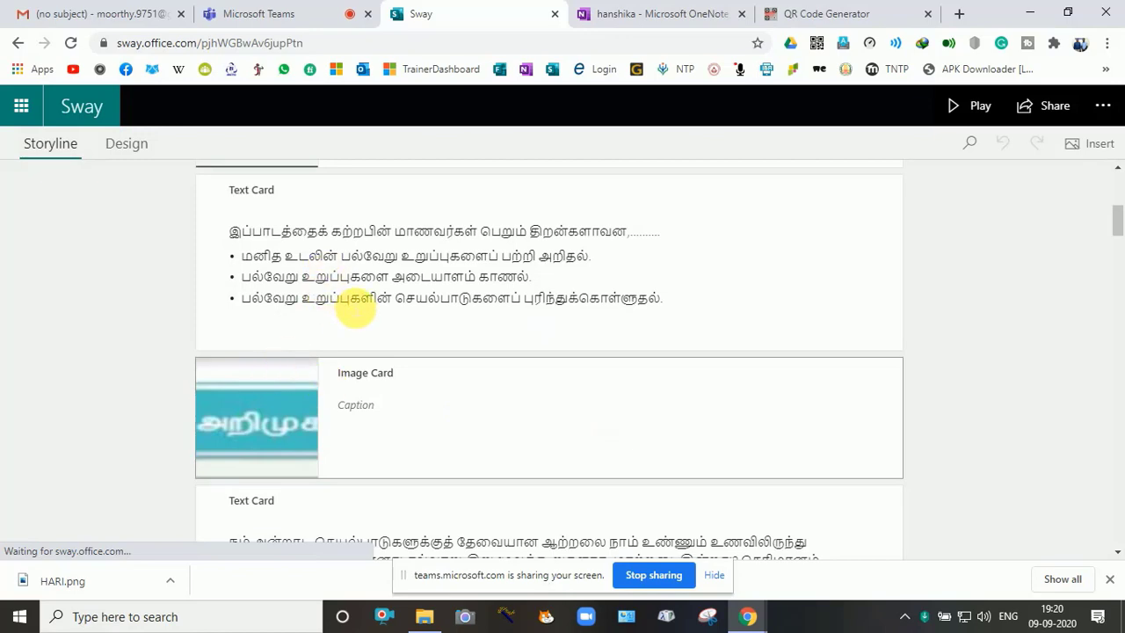
Step: Select the bulleted learning-outcomes text card and scroll through the remaining image and Tamil text cards
{"action": "left_click", "coordinate": [541, 286]}
{"action": "scroll", "coordinate": [540, 285], "scroll_direction": "down", "scroll_amount": 2}
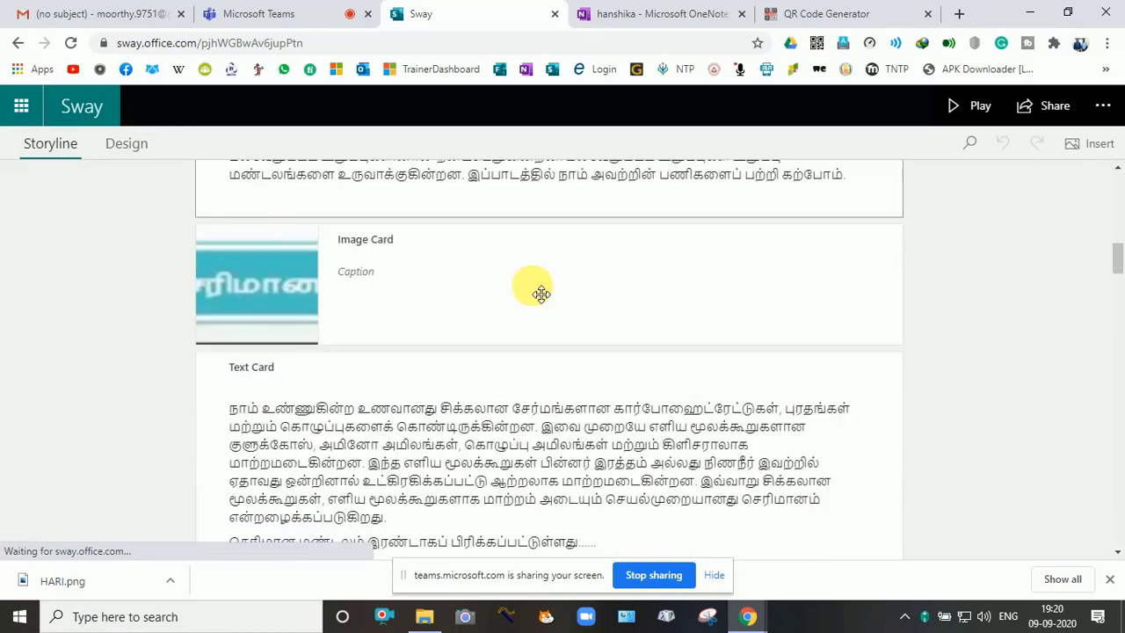
{"action": "scroll", "coordinate": [540, 290], "scroll_direction": "down", "scroll_amount": 5}
{"action": "scroll", "coordinate": [541, 293], "scroll_direction": "down", "scroll_amount": 3}
{"action": "scroll", "coordinate": [538, 263], "scroll_direction": "down", "scroll_amount": 3}
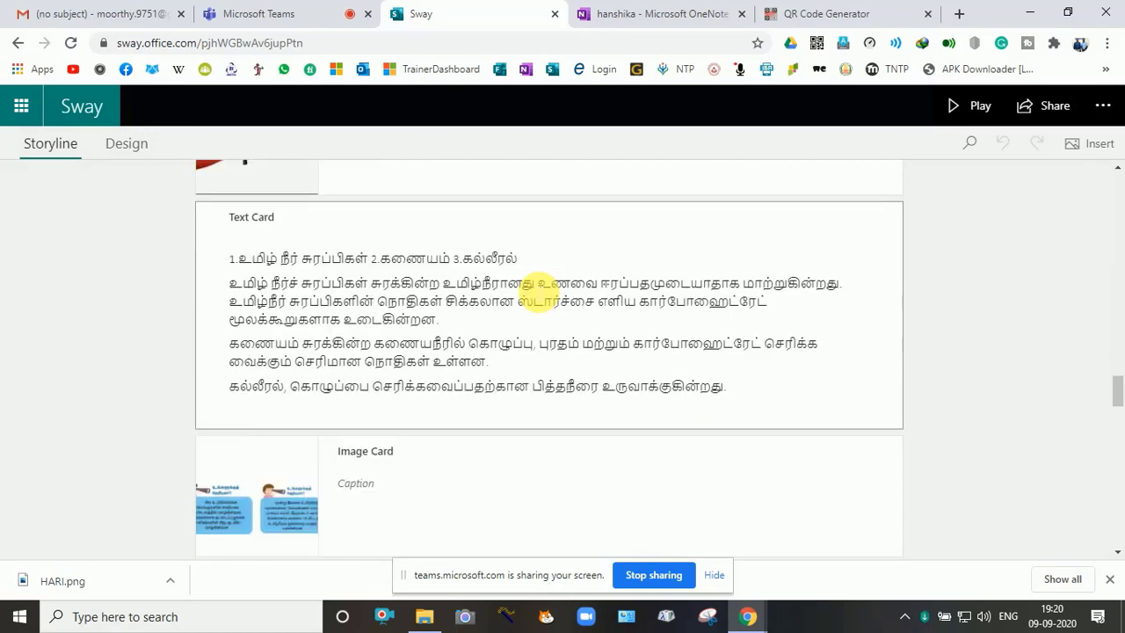
{"action": "scroll", "coordinate": [536, 263], "scroll_direction": "down", "scroll_amount": 3}
{"action": "scroll", "coordinate": [536, 291], "scroll_direction": "down", "scroll_amount": 3}
{"action": "scroll", "coordinate": [536, 291], "scroll_direction": "down", "scroll_amount": 3}
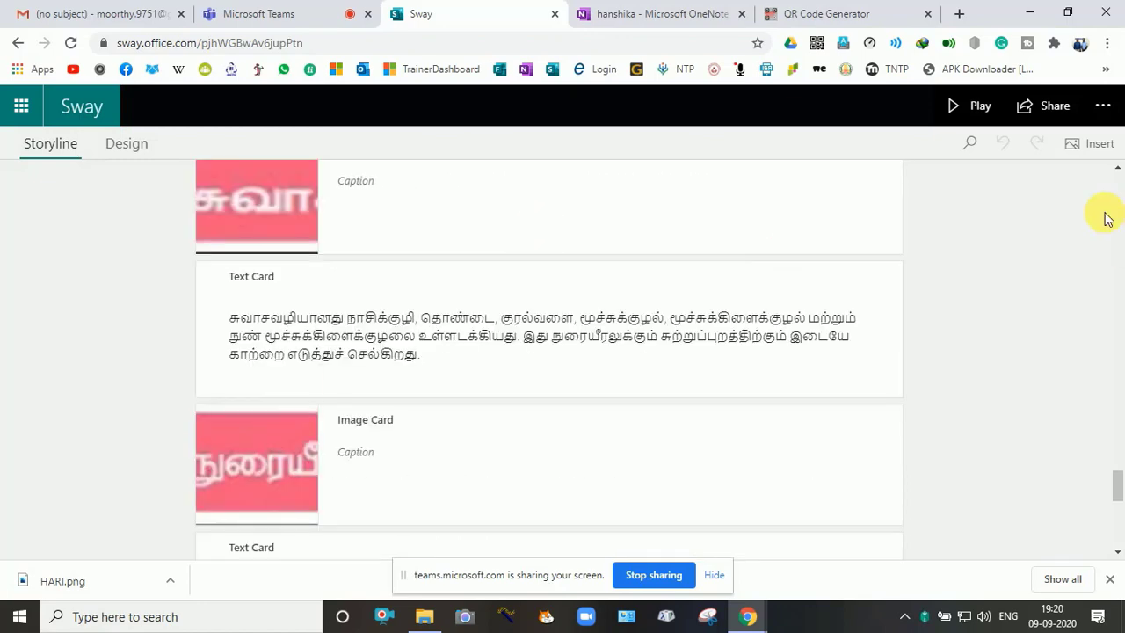
{"action": "left_click", "coordinate": [972, 106]}
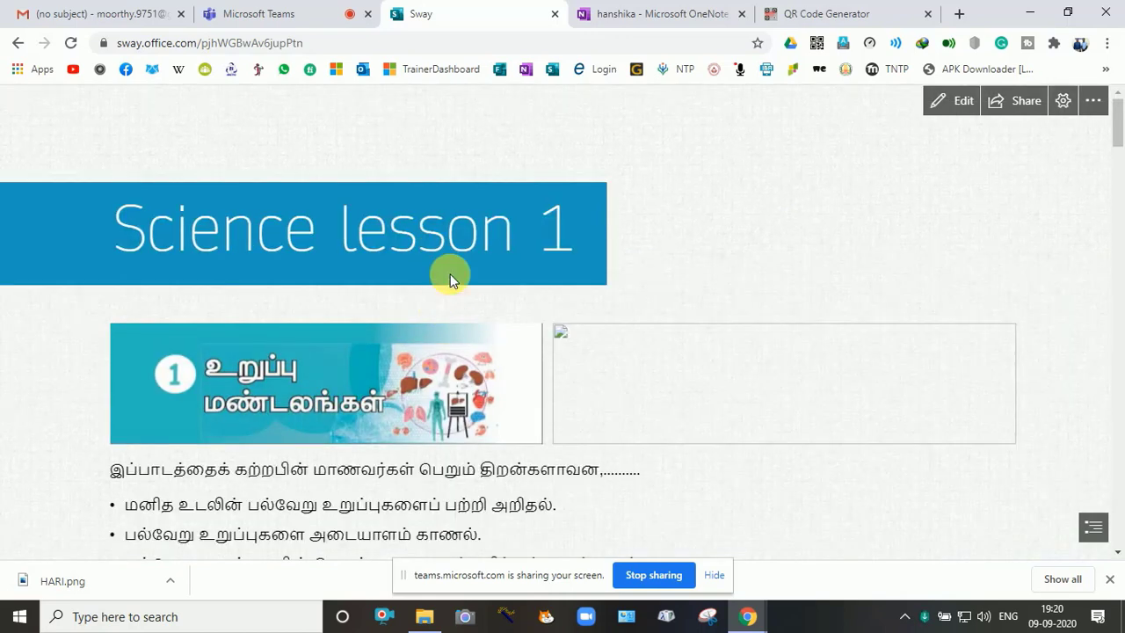
{"action": "scroll", "coordinate": [439, 281], "scroll_direction": "down", "scroll_amount": 3}
{"action": "scroll", "coordinate": [694, 263], "scroll_direction": "up", "scroll_amount": 1}
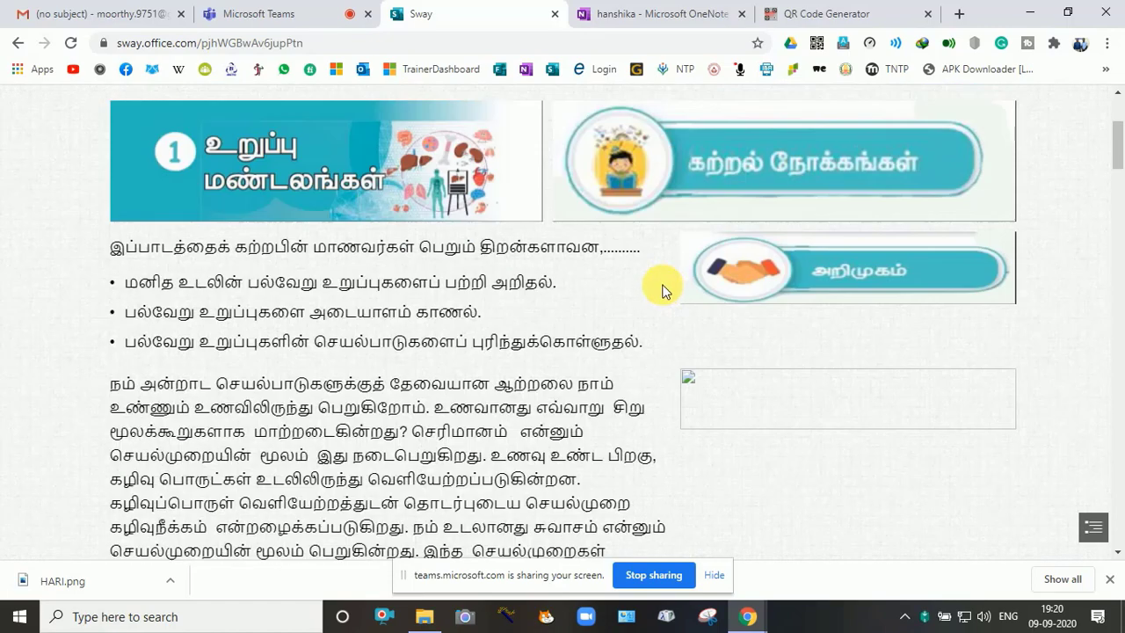
{"action": "scroll", "coordinate": [662, 290], "scroll_direction": "up", "scroll_amount": 1}
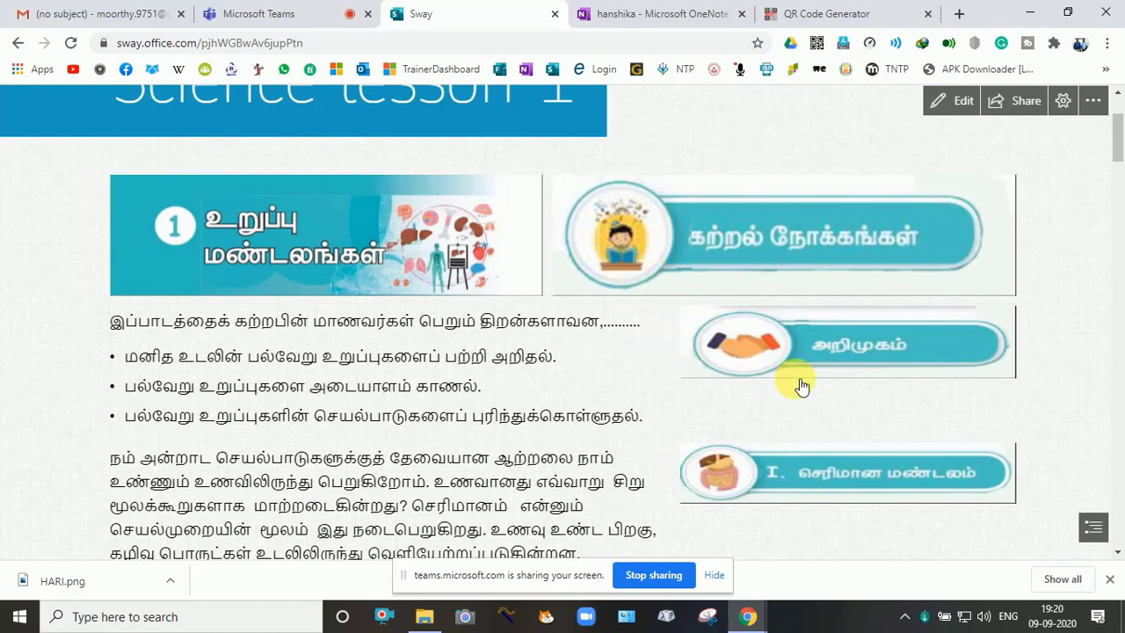
{"action": "scroll", "coordinate": [479, 326], "scroll_direction": "down", "scroll_amount": 4}
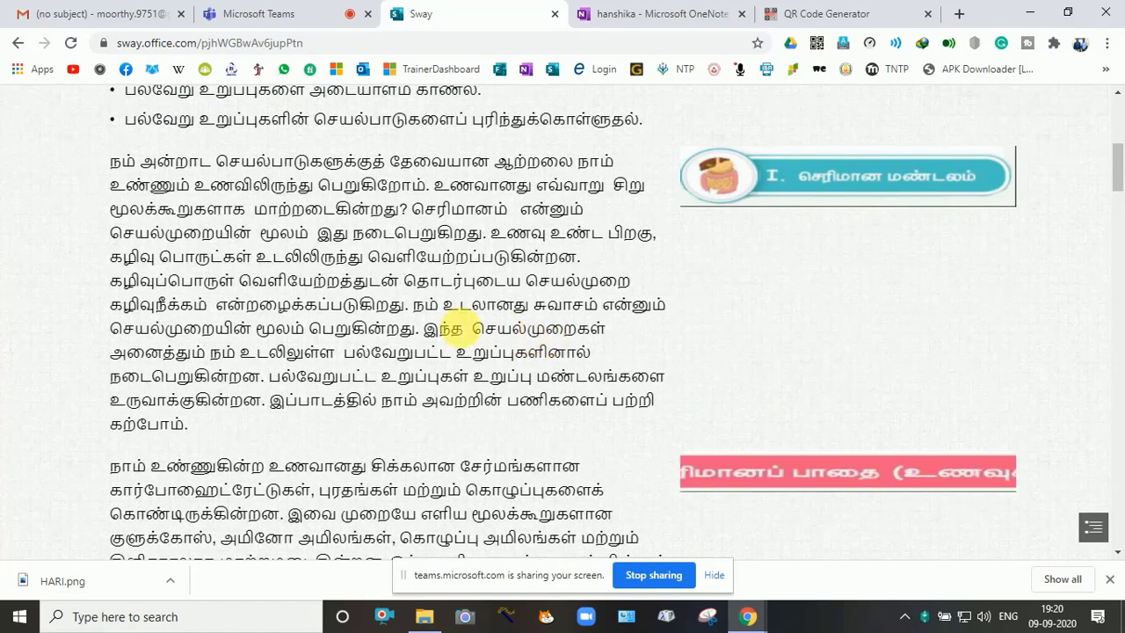
{"action": "scroll", "coordinate": [514, 374], "scroll_direction": "down", "scroll_amount": 5}
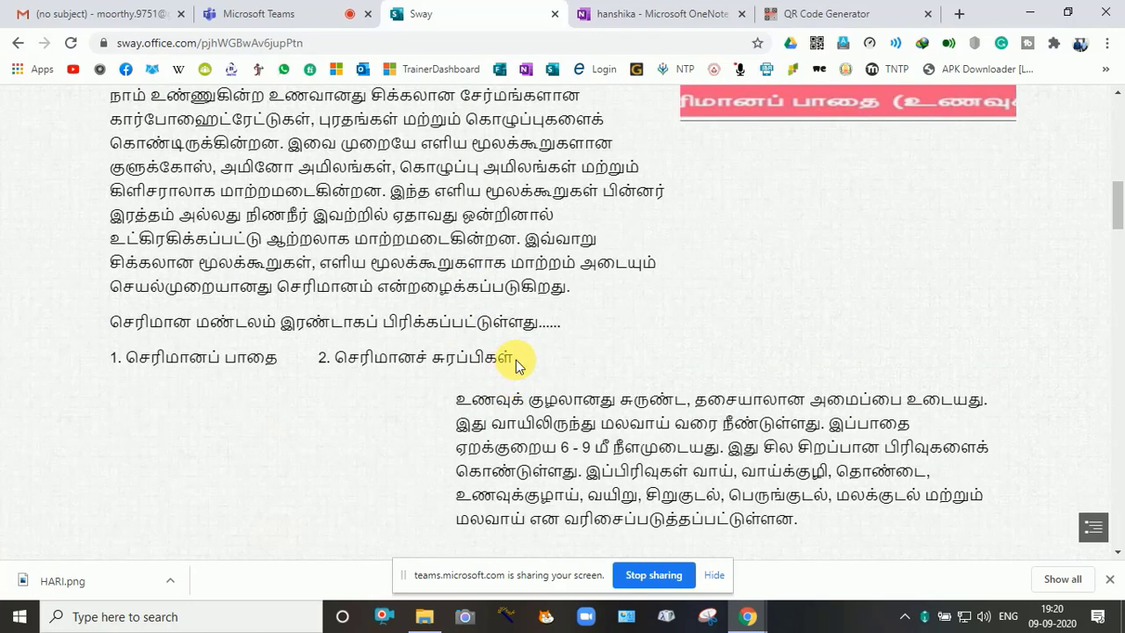
{"action": "scroll", "coordinate": [516, 361], "scroll_direction": "down", "scroll_amount": 3}
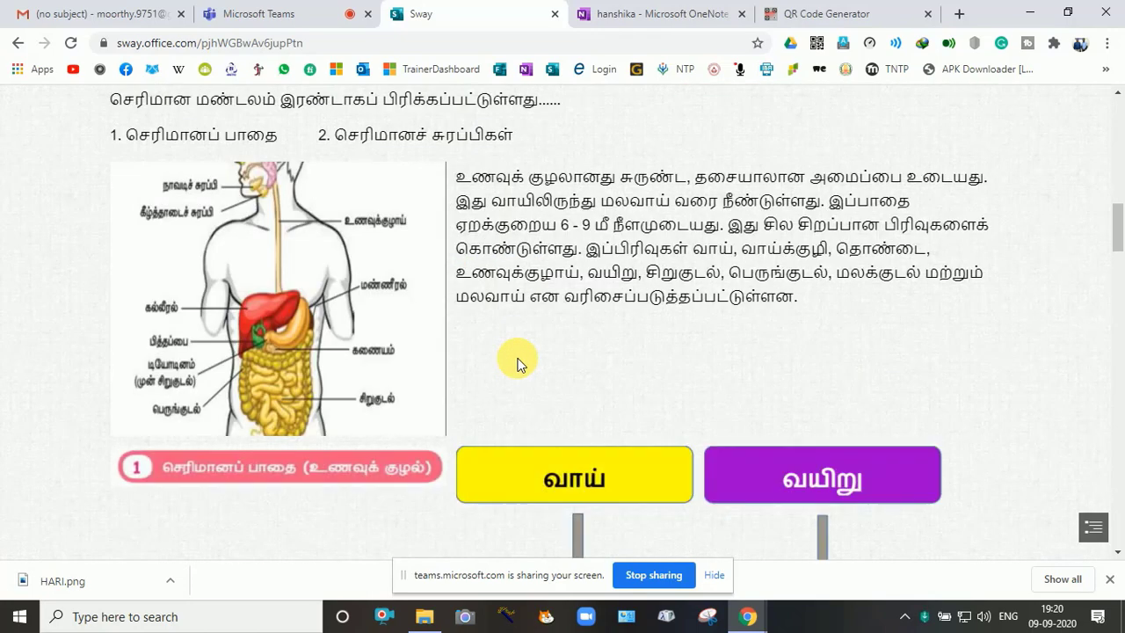
{"action": "scroll", "coordinate": [516, 360], "scroll_direction": "down", "scroll_amount": 4}
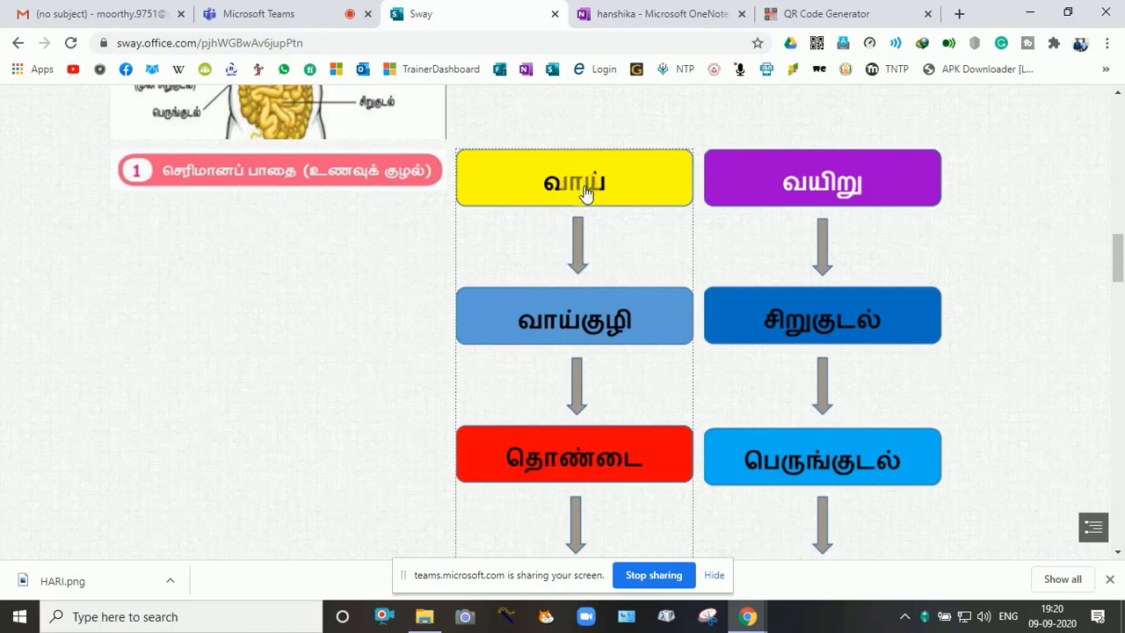
{"action": "left_click", "coordinate": [579, 188]}
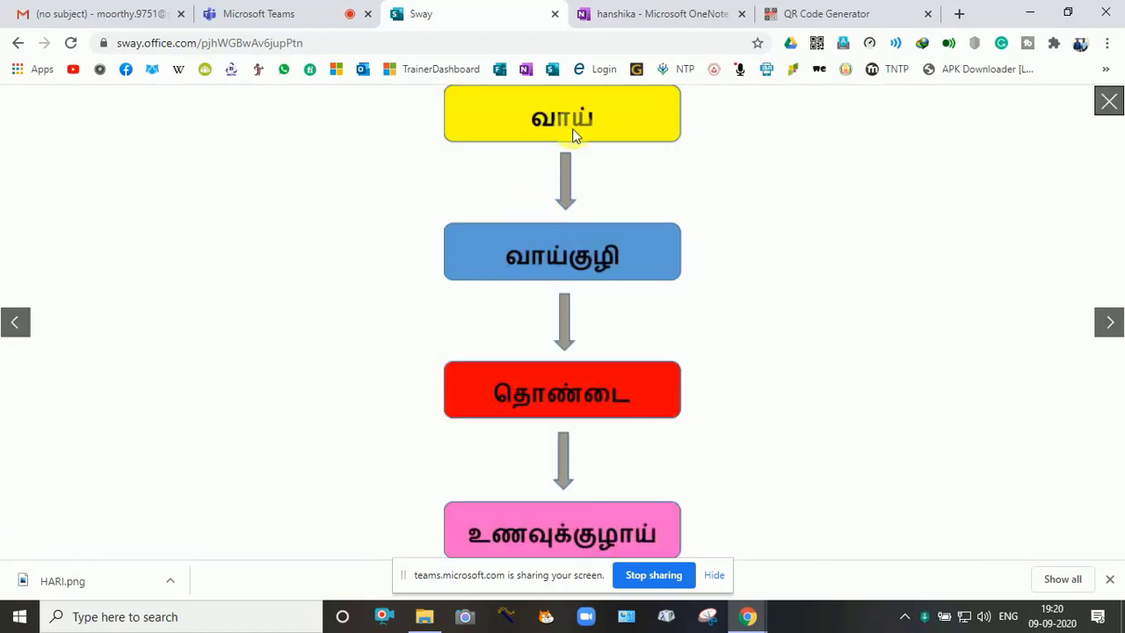
{"action": "left_click", "coordinate": [574, 112]}
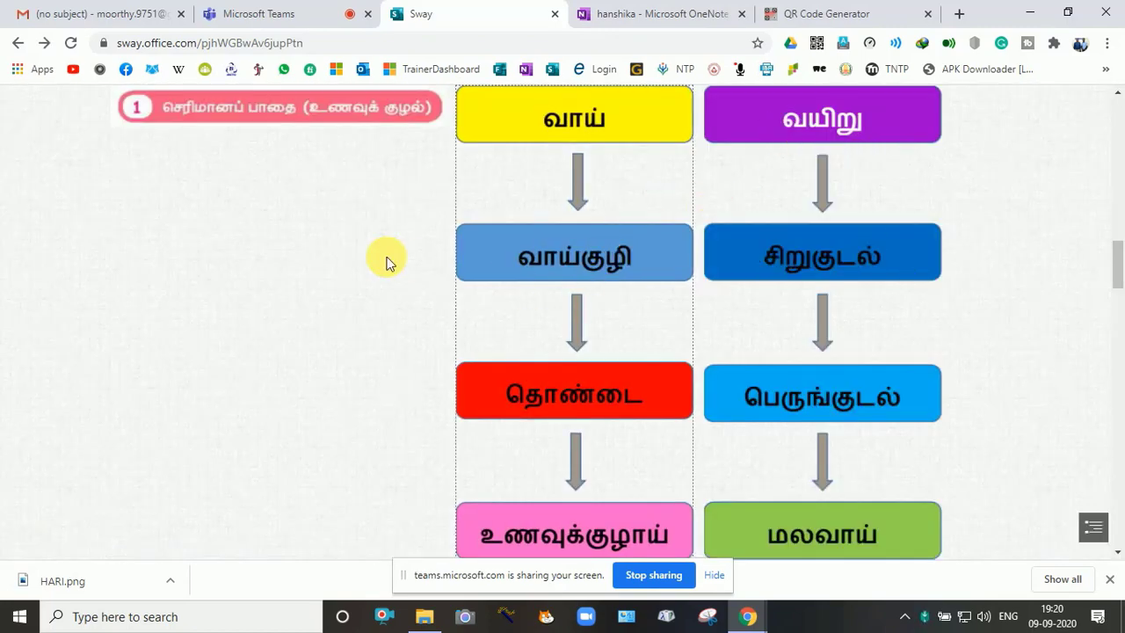
{"action": "scroll", "coordinate": [386, 259], "scroll_direction": "down", "scroll_amount": 4}
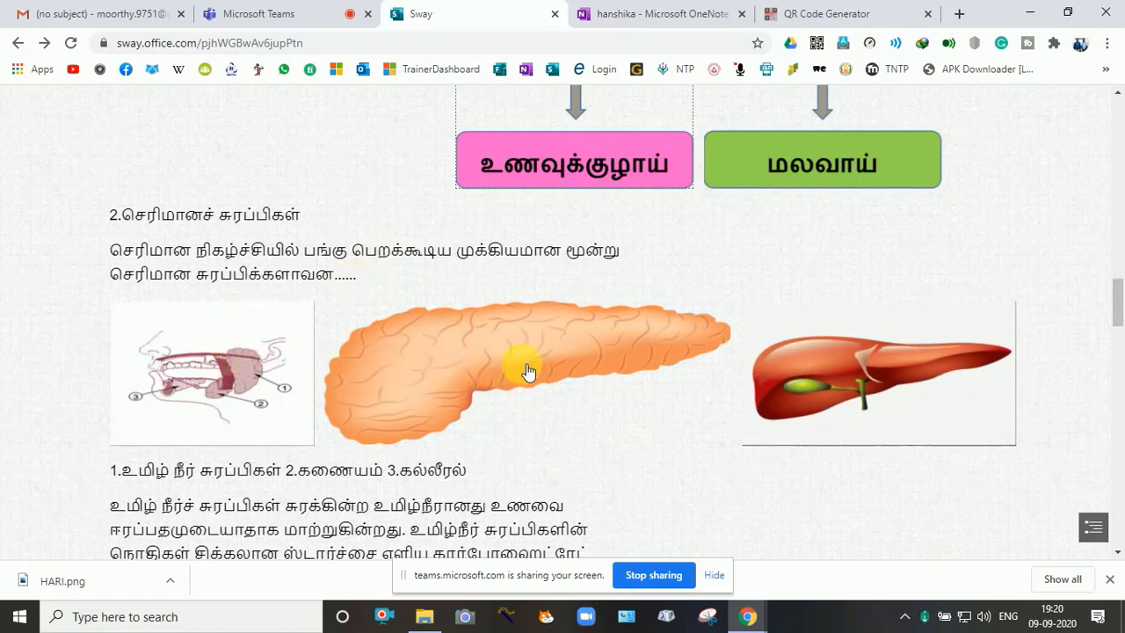
{"action": "scroll", "coordinate": [474, 360], "scroll_direction": "down", "scroll_amount": 3}
{"action": "scroll", "coordinate": [552, 350], "scroll_direction": "down", "scroll_amount": 1}
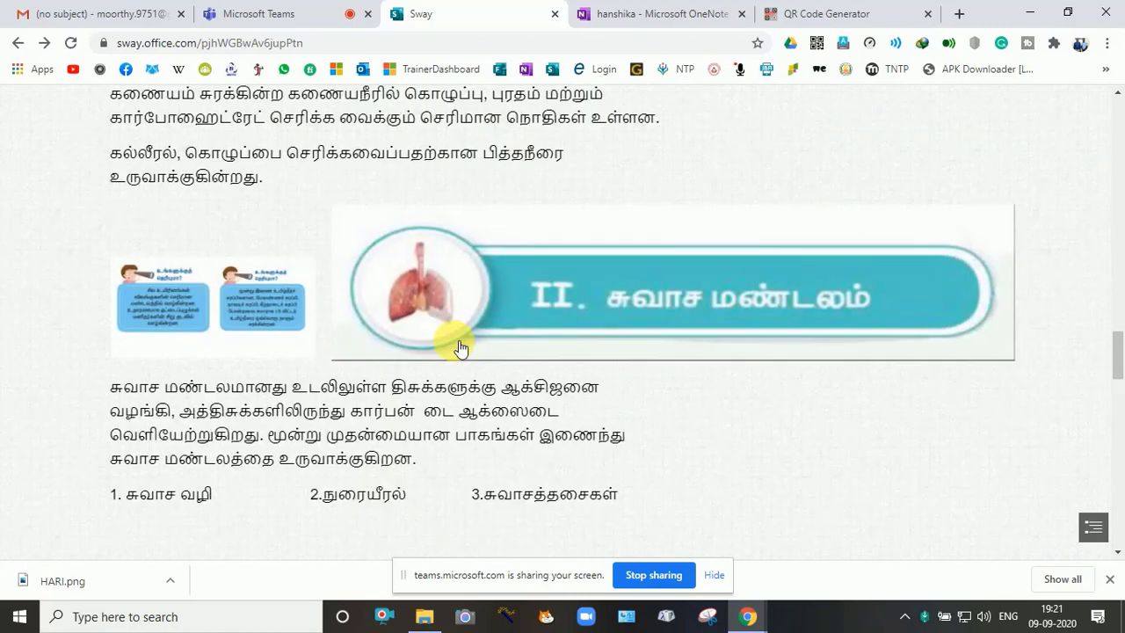
{"action": "scroll", "coordinate": [522, 314], "scroll_direction": "down", "scroll_amount": 2}
{"action": "scroll", "coordinate": [527, 324], "scroll_direction": "down", "scroll_amount": 1}
{"action": "scroll", "coordinate": [531, 325], "scroll_direction": "down", "scroll_amount": 3}
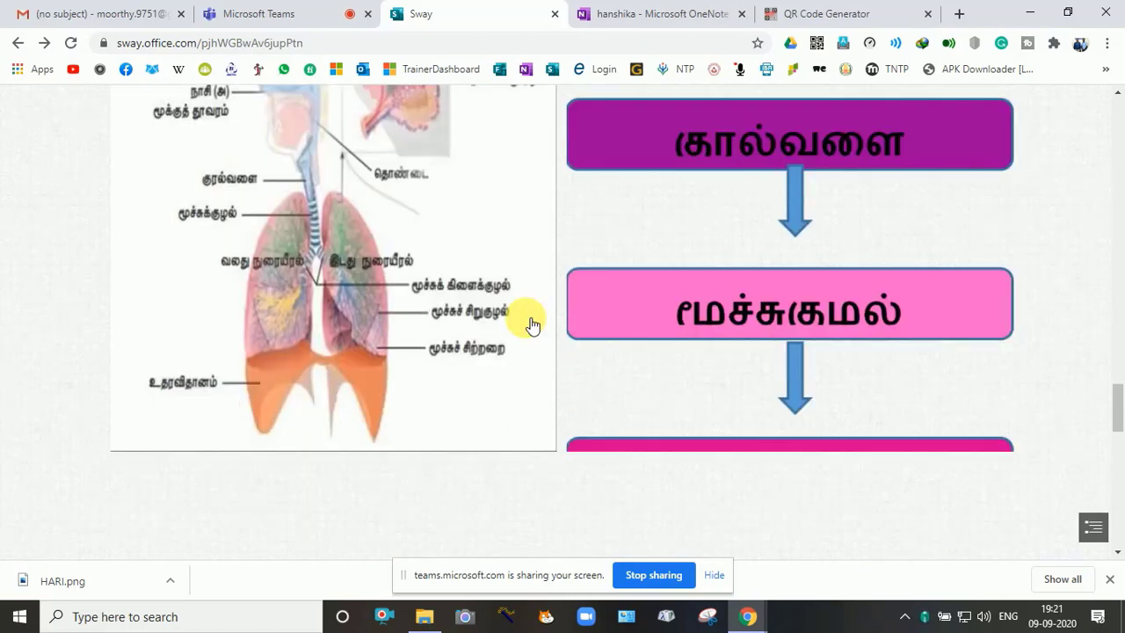
{"action": "scroll", "coordinate": [531, 325], "scroll_direction": "down", "scroll_amount": 1}
{"action": "scroll", "coordinate": [532, 325], "scroll_direction": "down", "scroll_amount": 1}
{"action": "scroll", "coordinate": [532, 325], "scroll_direction": "down", "scroll_amount": 3}
{"action": "scroll", "coordinate": [531, 325], "scroll_direction": "down", "scroll_amount": 1}
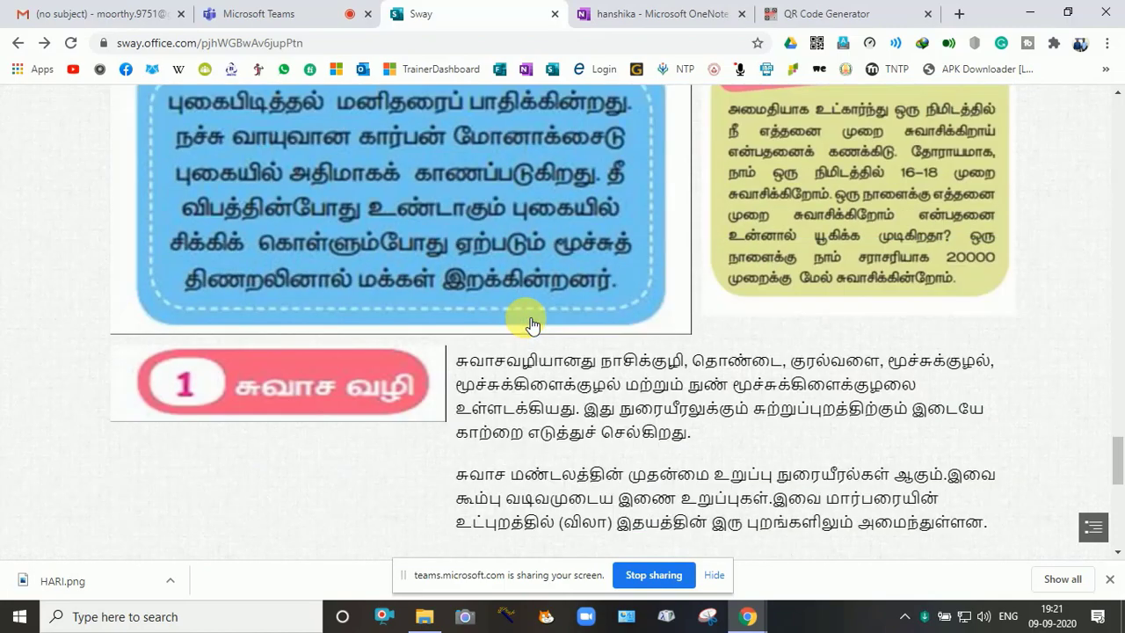
{"action": "scroll", "coordinate": [531, 325], "scroll_direction": "down", "scroll_amount": 2}
{"action": "scroll", "coordinate": [531, 325], "scroll_direction": "down", "scroll_amount": 5}
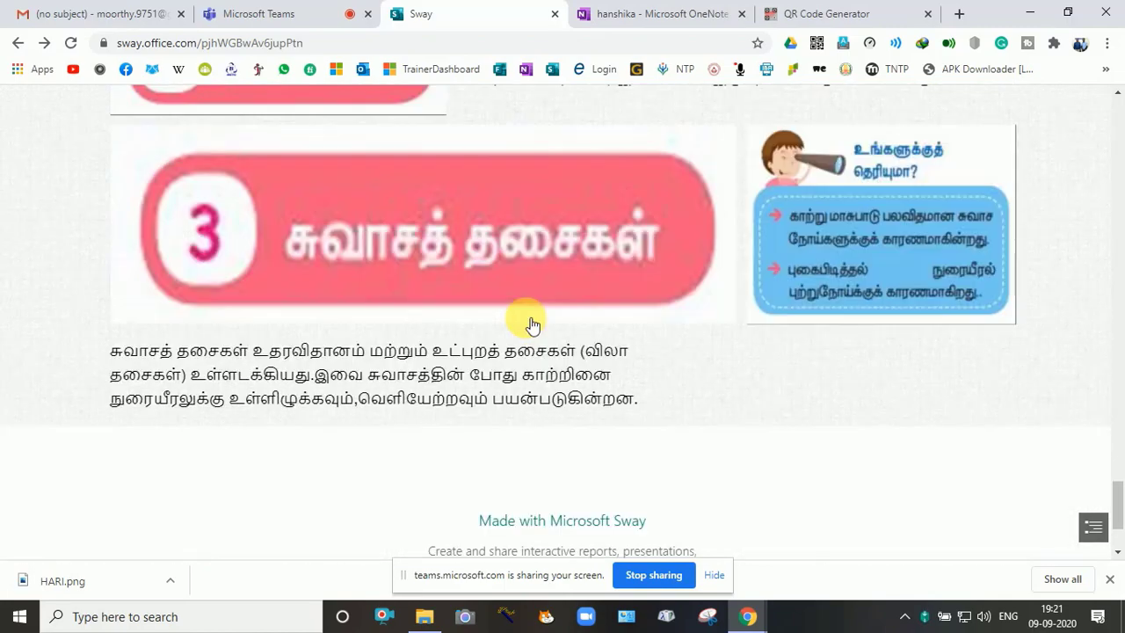
{"action": "scroll", "coordinate": [531, 325], "scroll_direction": "down", "scroll_amount": 2}
{"action": "scroll", "coordinate": [531, 325], "scroll_direction": "up", "scroll_amount": 3}
{"action": "scroll", "coordinate": [532, 325], "scroll_direction": "up", "scroll_amount": 4}
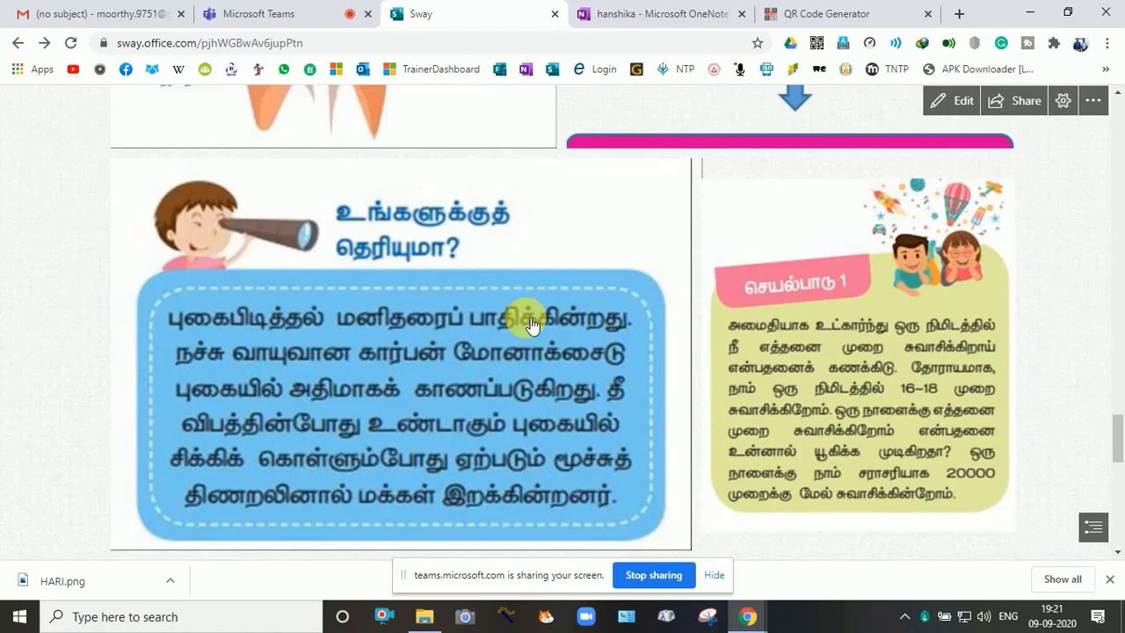
{"action": "scroll", "coordinate": [531, 325], "scroll_direction": "up", "scroll_amount": 1}
{"action": "scroll", "coordinate": [531, 325], "scroll_direction": "up", "scroll_amount": 3}
{"action": "scroll", "coordinate": [531, 325], "scroll_direction": "up", "scroll_amount": 2}
{"action": "scroll", "coordinate": [532, 325], "scroll_direction": "up", "scroll_amount": 3}
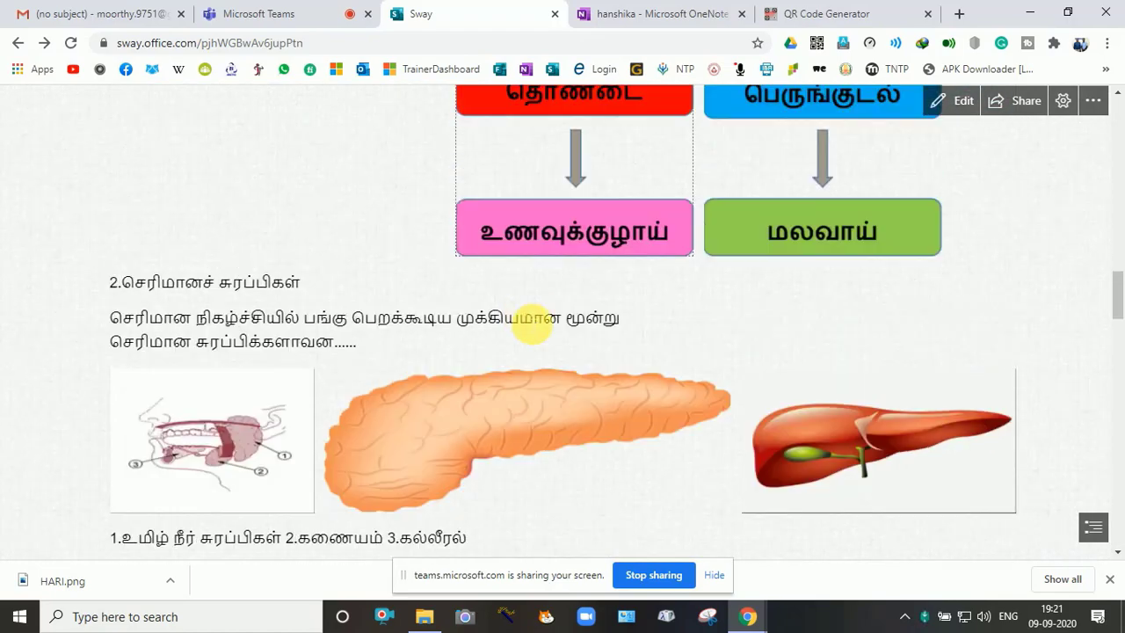
{"action": "scroll", "coordinate": [532, 321], "scroll_direction": "up", "scroll_amount": 3}
{"action": "scroll", "coordinate": [531, 321], "scroll_direction": "up", "scroll_amount": 3}
{"action": "scroll", "coordinate": [532, 320], "scroll_direction": "up", "scroll_amount": 3}
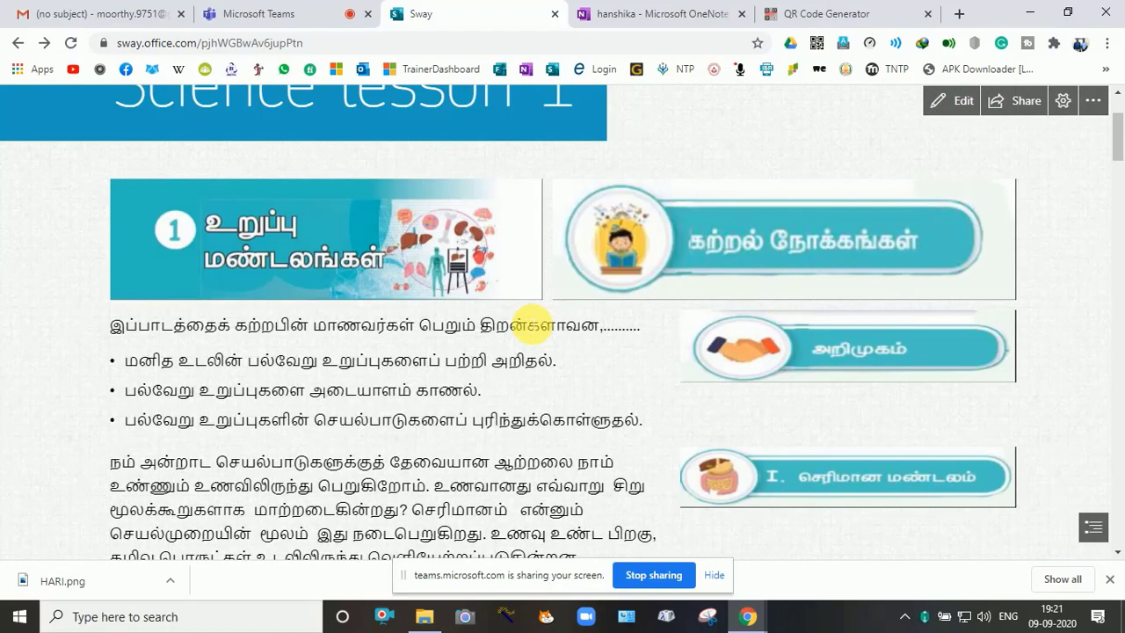
{"action": "scroll", "coordinate": [442, 396], "scroll_direction": "up", "scroll_amount": 2}
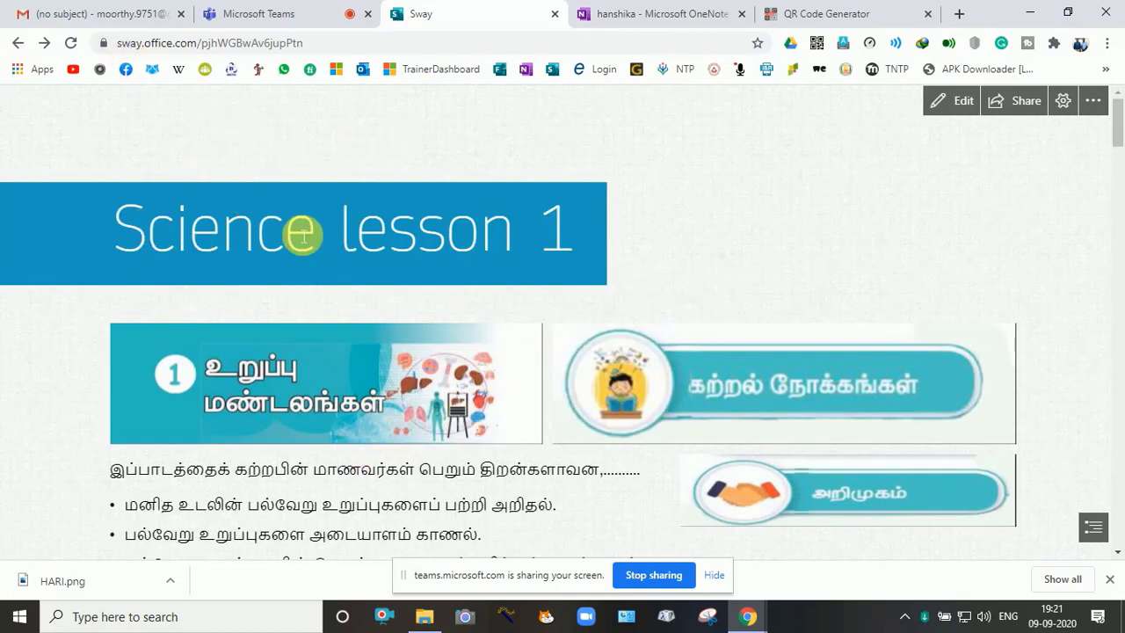
{"action": "scroll", "coordinate": [299, 233], "scroll_direction": "down", "scroll_amount": 5}
{"action": "scroll", "coordinate": [298, 234], "scroll_direction": "down", "scroll_amount": 5}
{"action": "scroll", "coordinate": [299, 233], "scroll_direction": "down", "scroll_amount": 5}
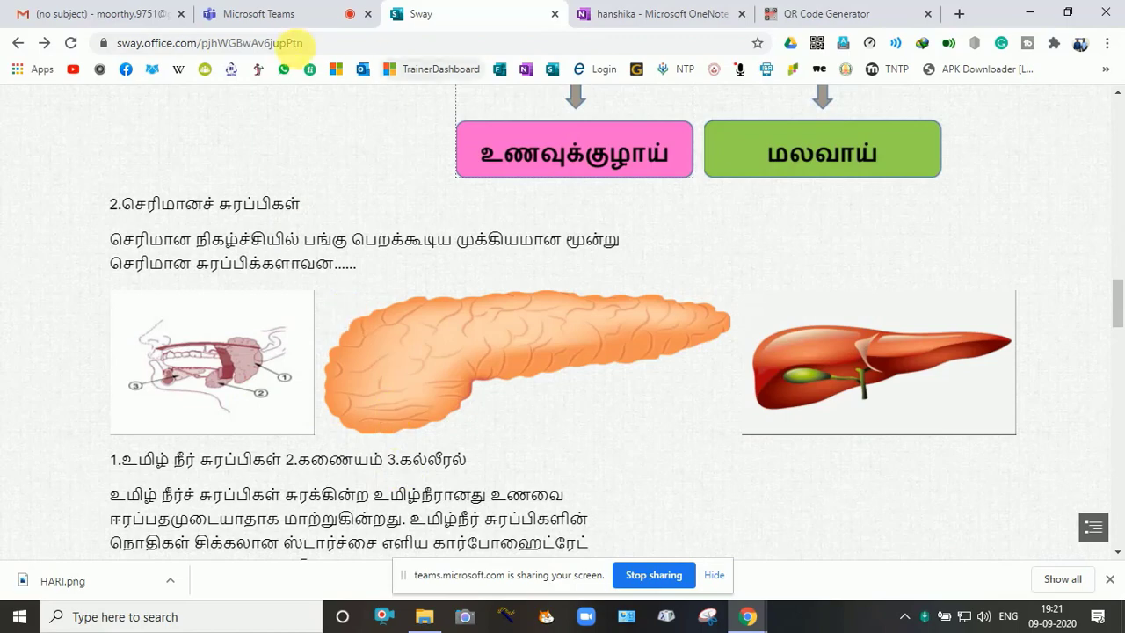
{"action": "left_click", "coordinate": [290, 22]}
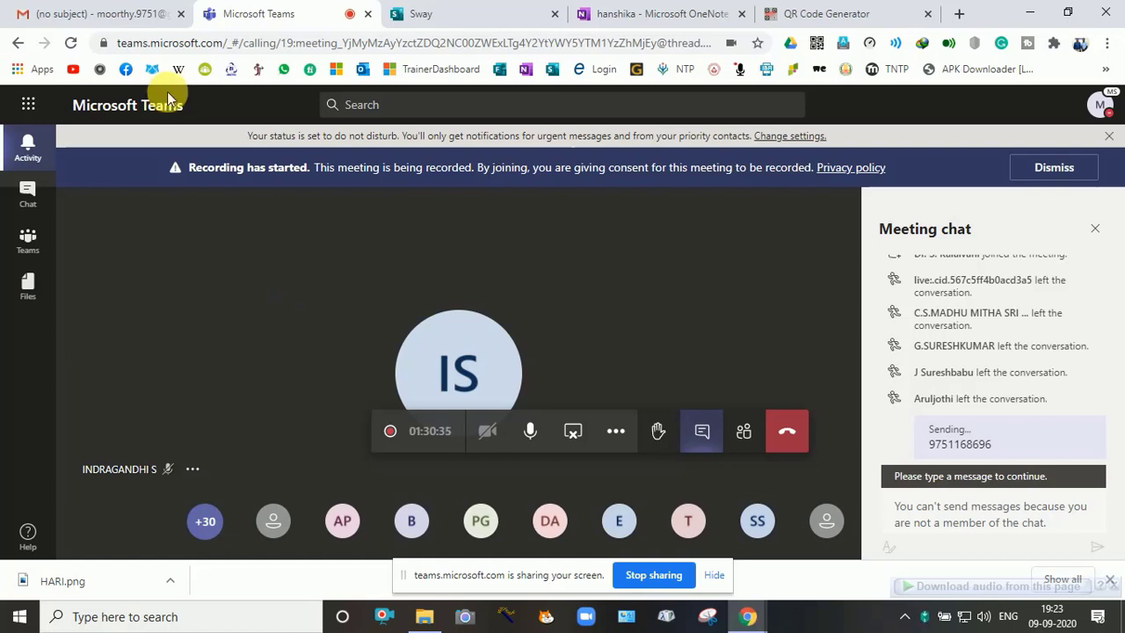
{"action": "left_click", "coordinate": [470, 15]}
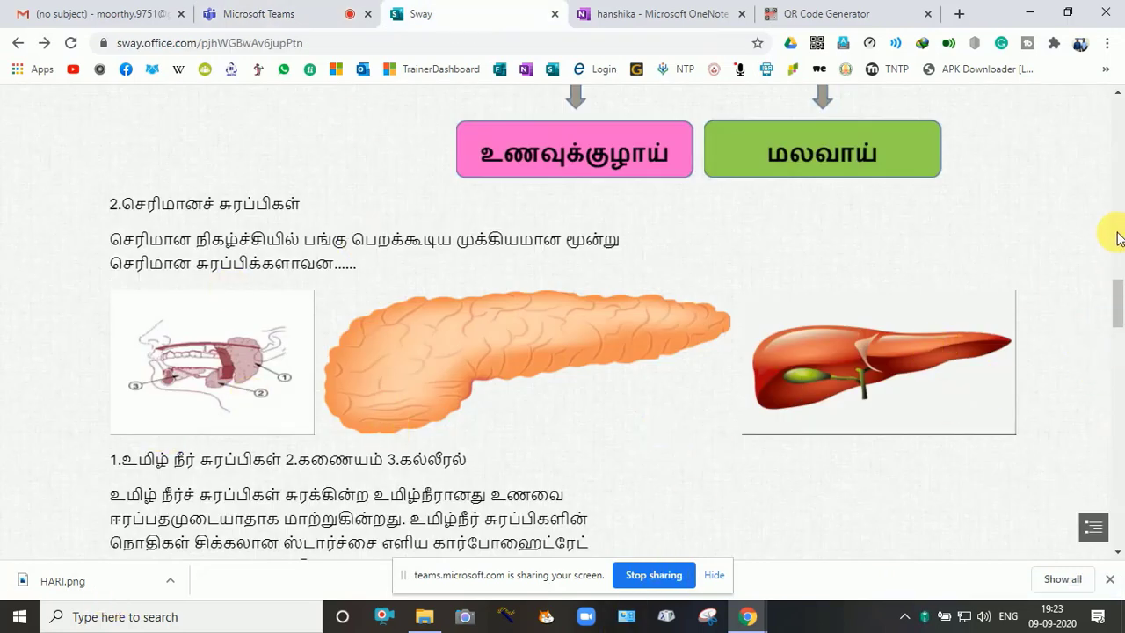
Step: Open the Science lesson 1 Sway, then return to and reload the My Sways list
{"action": "scroll", "coordinate": [445, 313], "scroll_direction": "up", "scroll_amount": 15}
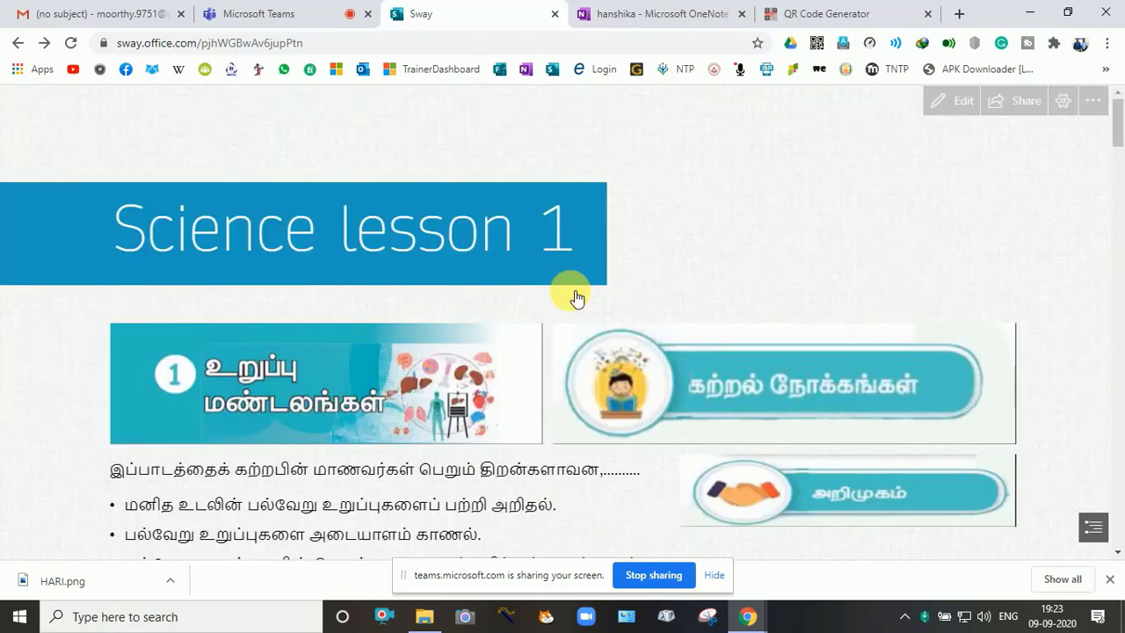
{"action": "left_click", "coordinate": [971, 103]}
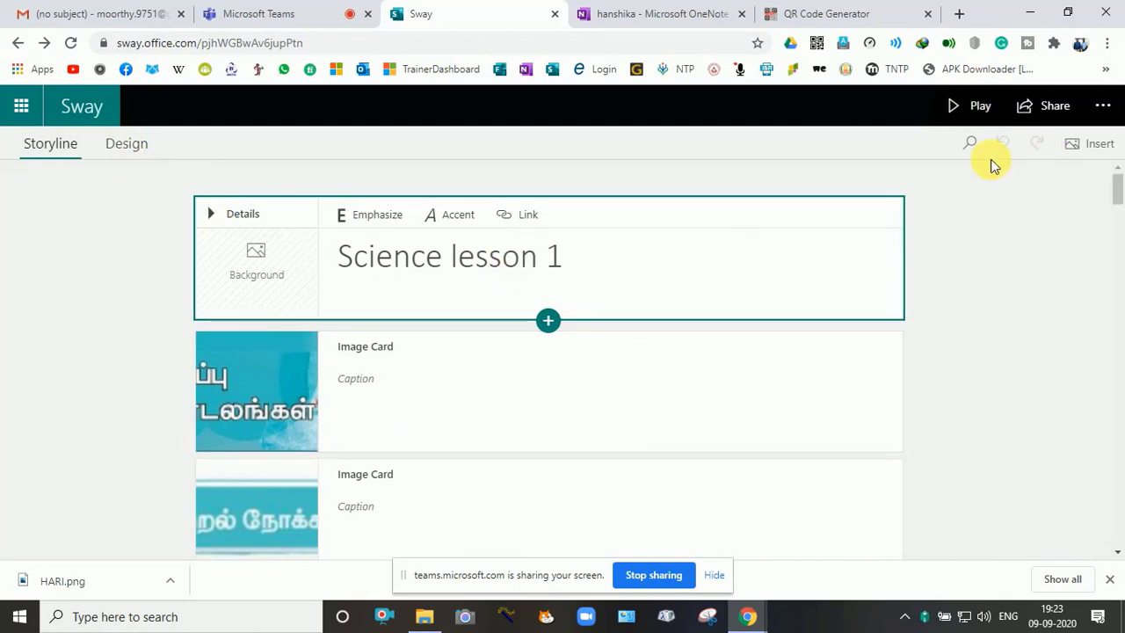
{"action": "left_click", "coordinate": [70, 104]}
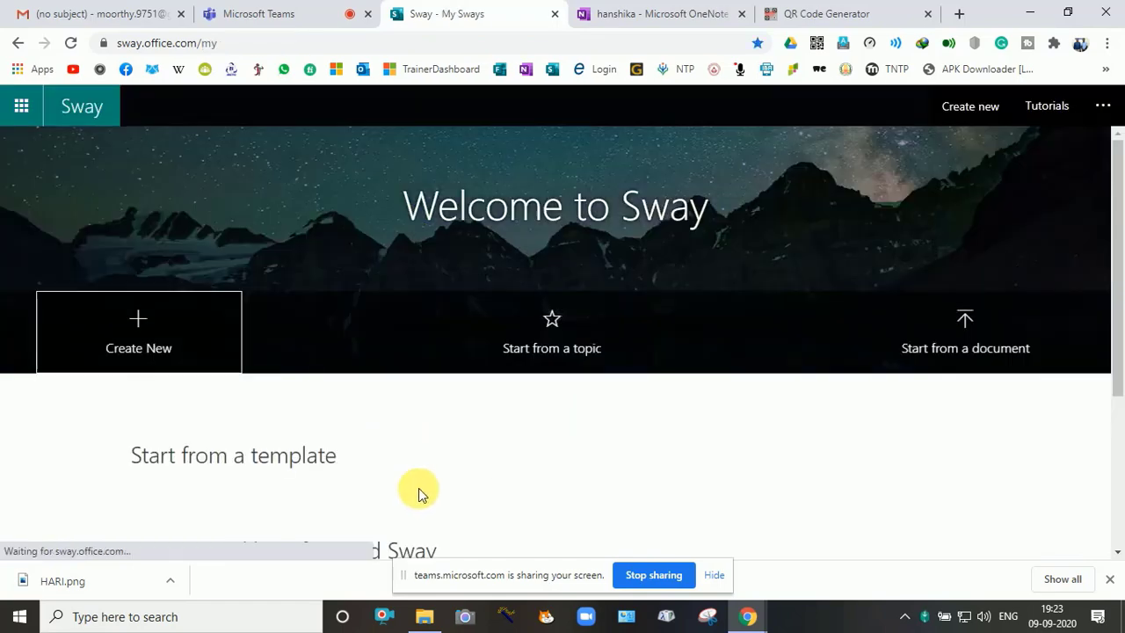
{"action": "scroll", "coordinate": [417, 489], "scroll_direction": "down", "scroll_amount": 1}
{"action": "scroll", "coordinate": [418, 488], "scroll_direction": "down", "scroll_amount": 2}
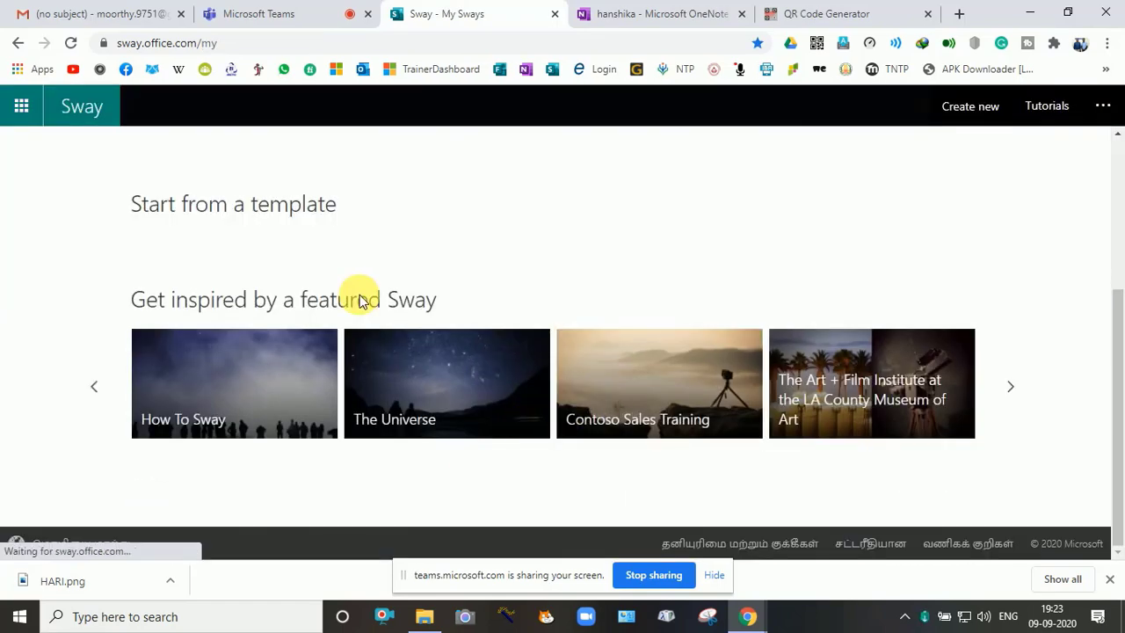
{"action": "scroll", "coordinate": [510, 313], "scroll_direction": "up", "scroll_amount": 3}
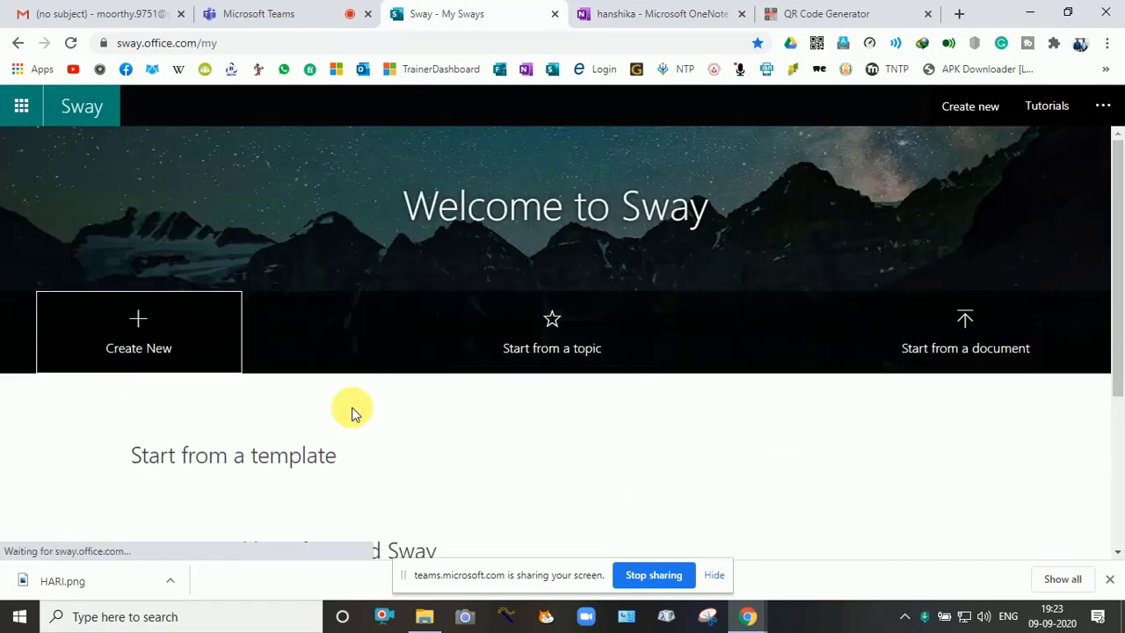
{"action": "scroll", "coordinate": [351, 409], "scroll_direction": "down", "scroll_amount": 2}
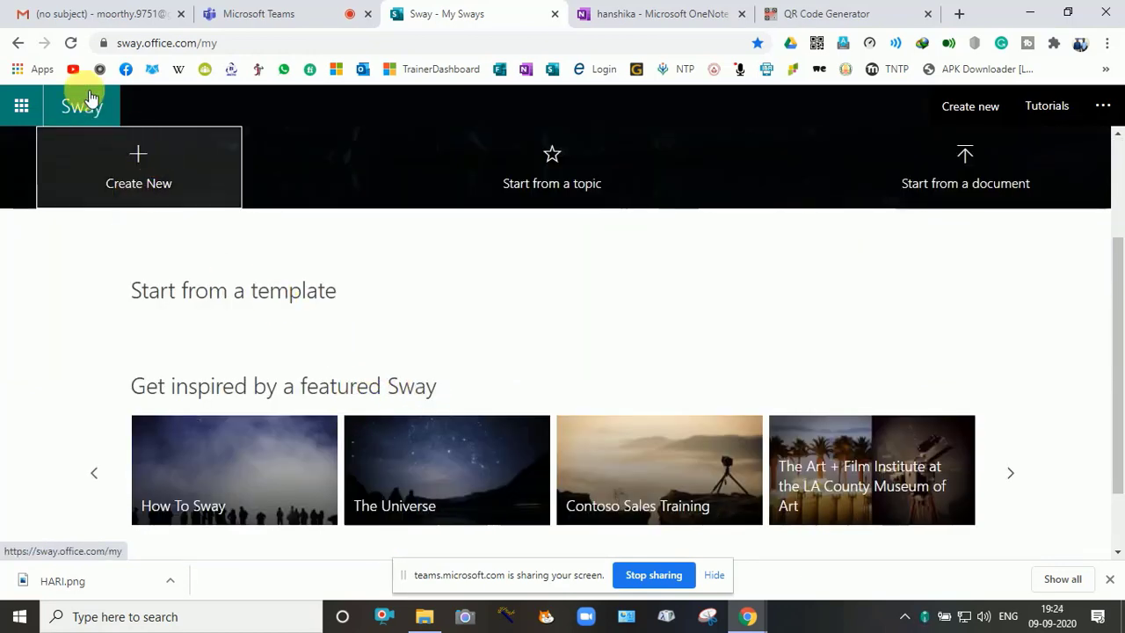
{"action": "left_click", "coordinate": [70, 44]}
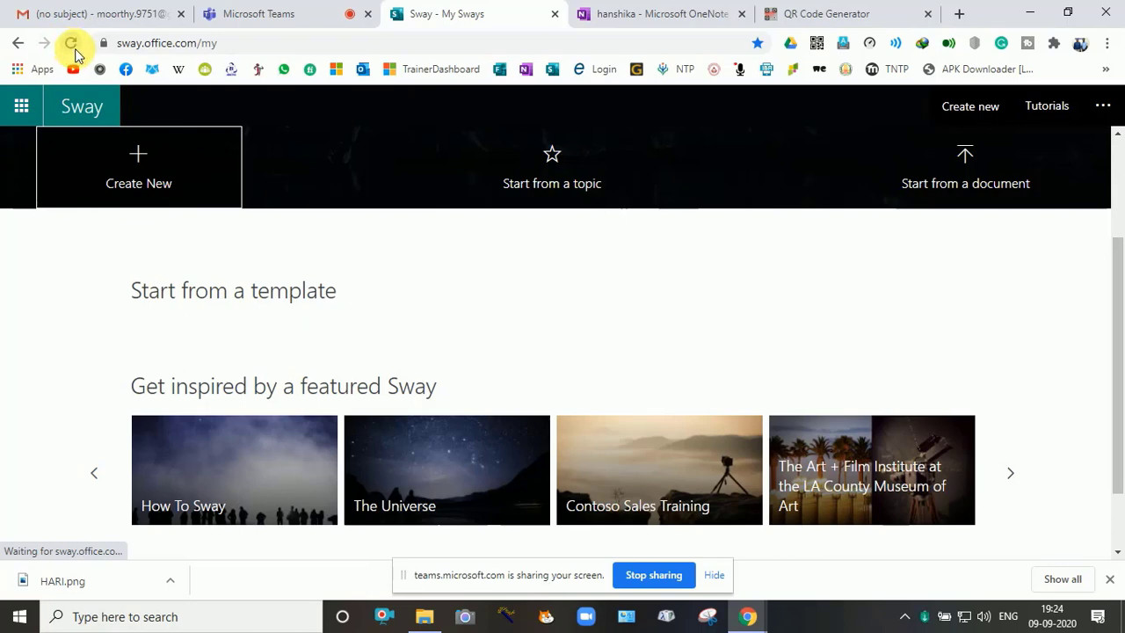
{"action": "scroll", "coordinate": [707, 365], "scroll_direction": "down", "scroll_amount": 2}
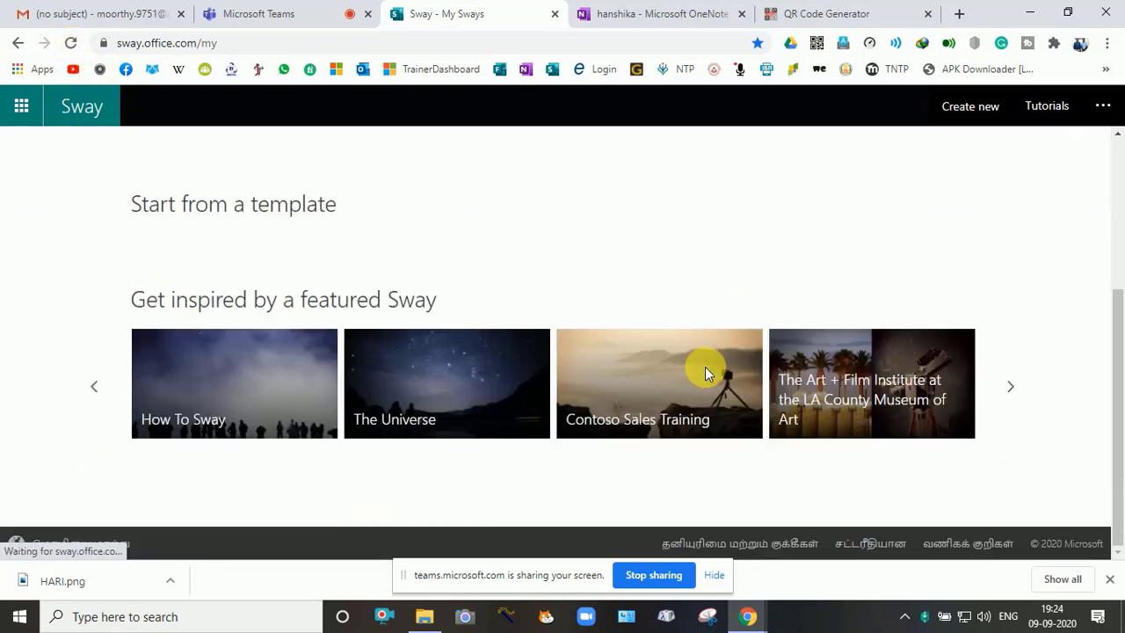
{"action": "scroll", "coordinate": [614, 386], "scroll_direction": "up", "scroll_amount": 2}
{"action": "scroll", "coordinate": [524, 409], "scroll_direction": "up", "scroll_amount": 4}
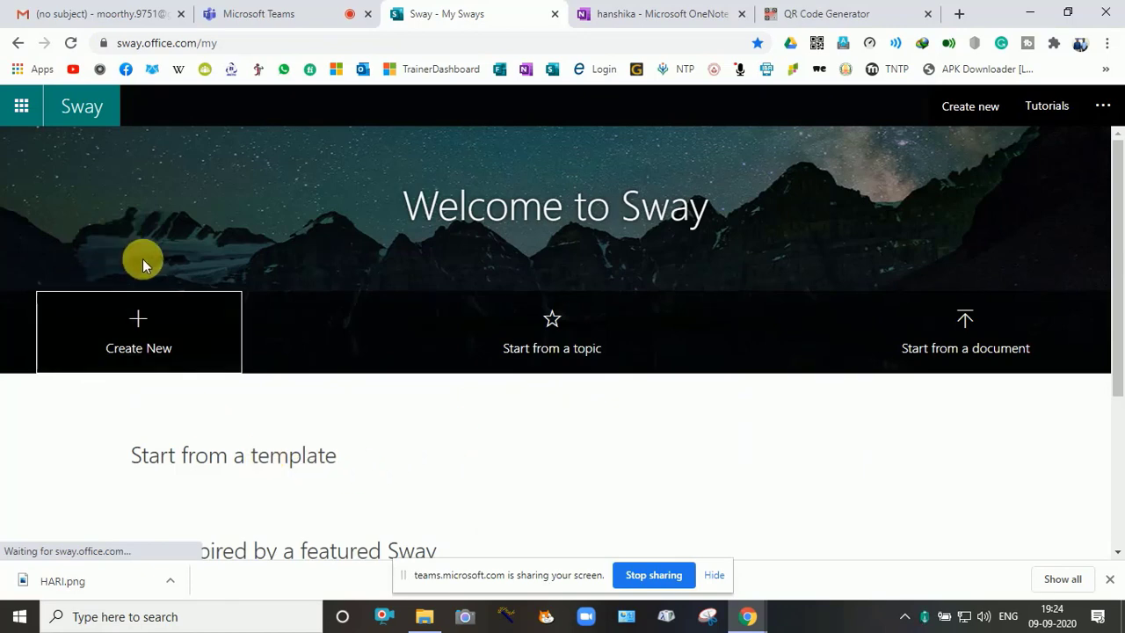
Step: Create a brand-new Sway and bring its blank Storyline editor into view
{"action": "left_click", "coordinate": [144, 348]}
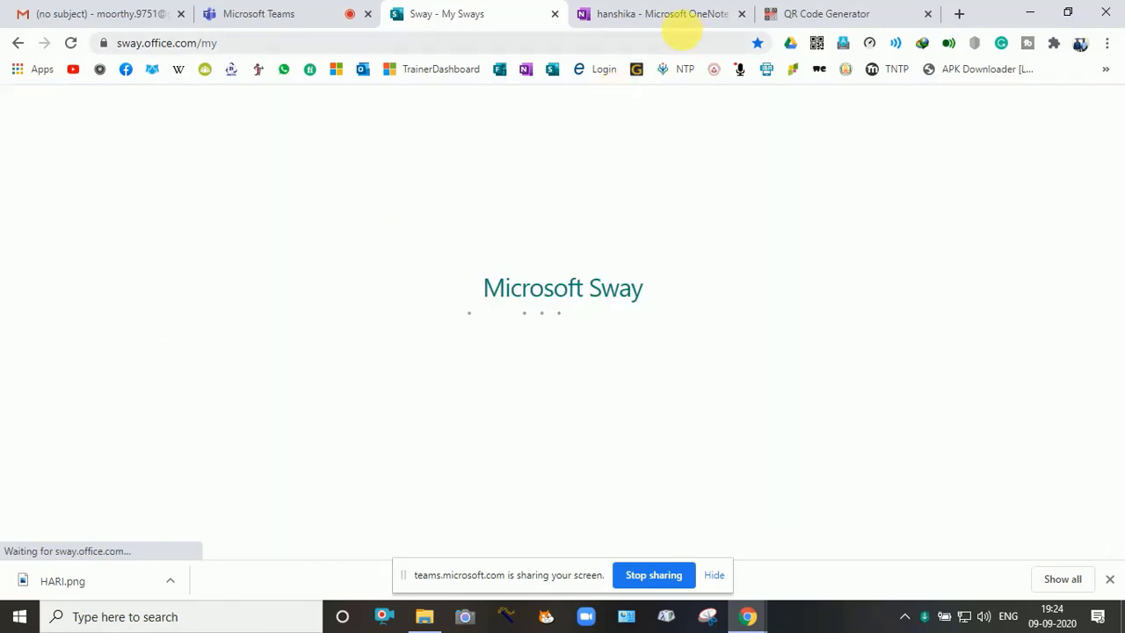
{"action": "left_click", "coordinate": [676, 14]}
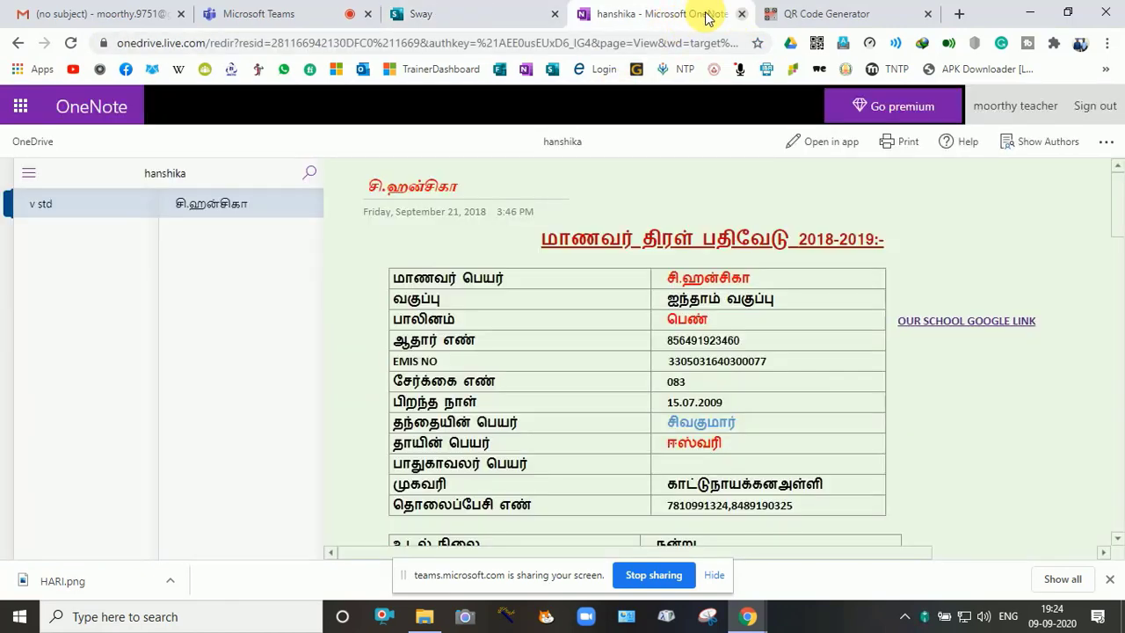
{"action": "left_click", "coordinate": [453, 14]}
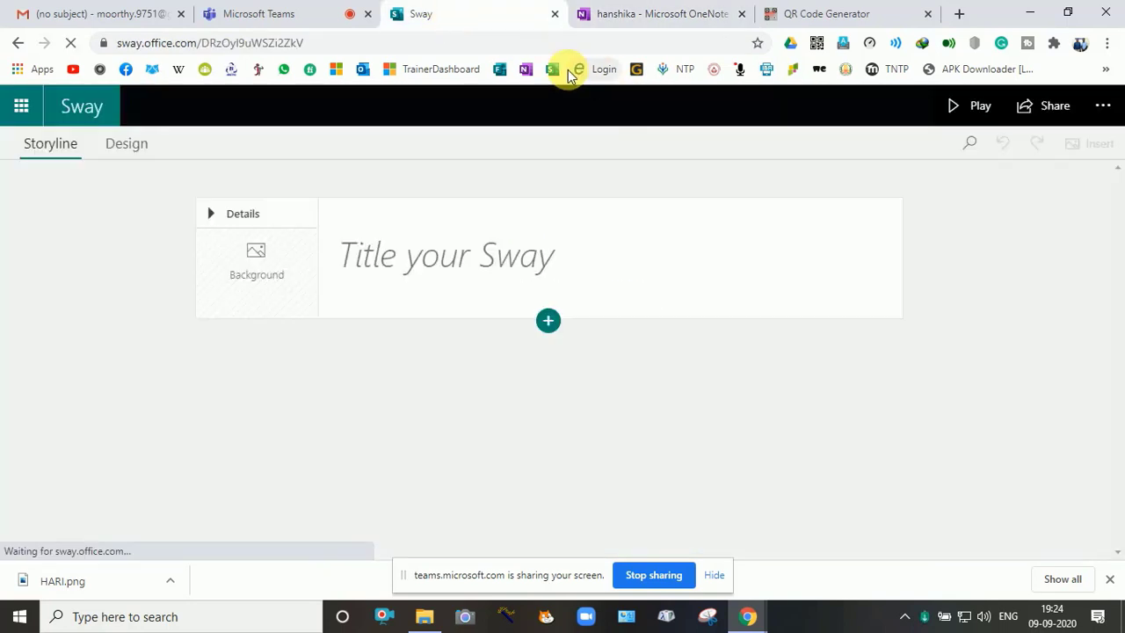
Step: Refresh Sway past the something-went-wrong error and place the cursor in the empty title card
{"action": "left_click", "coordinate": [455, 259]}
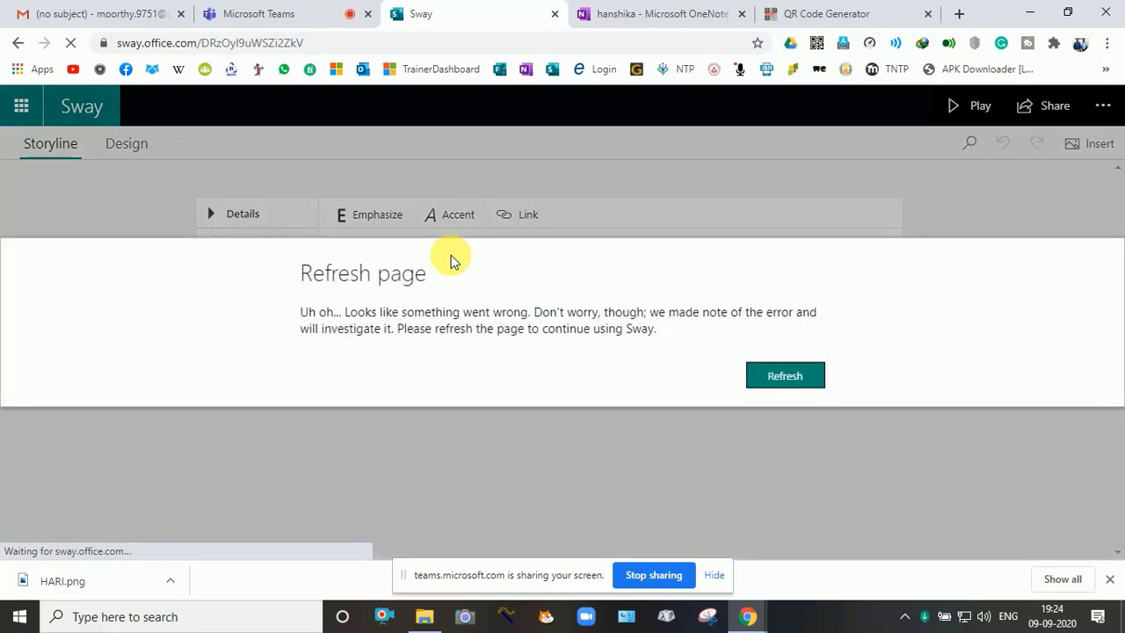
{"action": "left_click", "coordinate": [772, 377]}
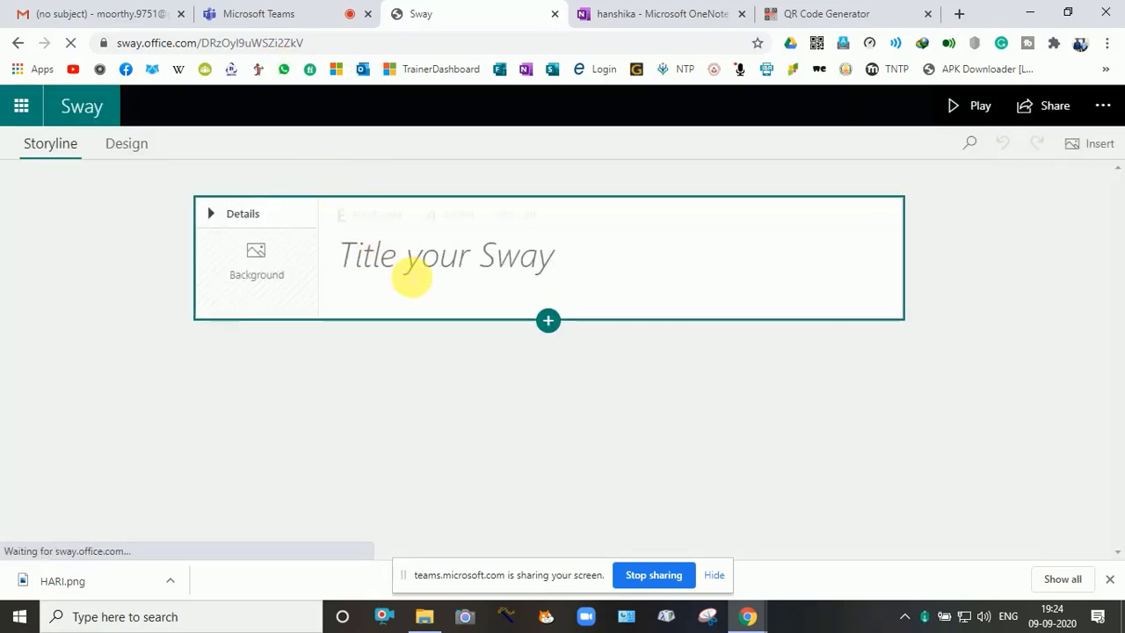
{"action": "left_click", "coordinate": [410, 276]}
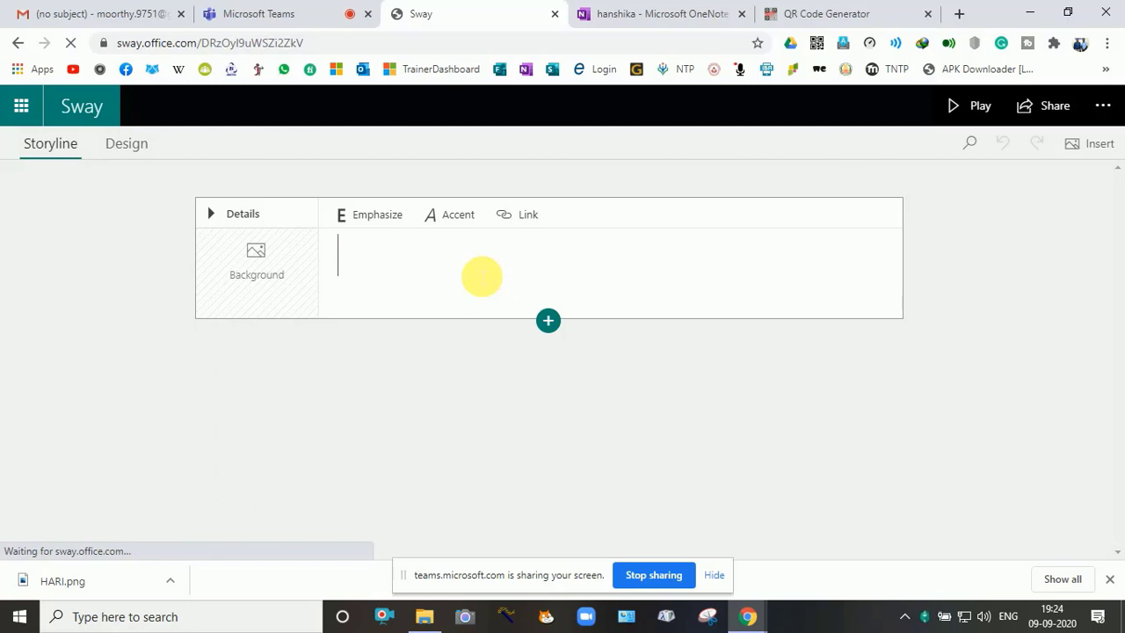
Step: Title the Sway HEART and apply Emphasize and Accent formatting to it
{"action": "type", "text": "HEARTT"}
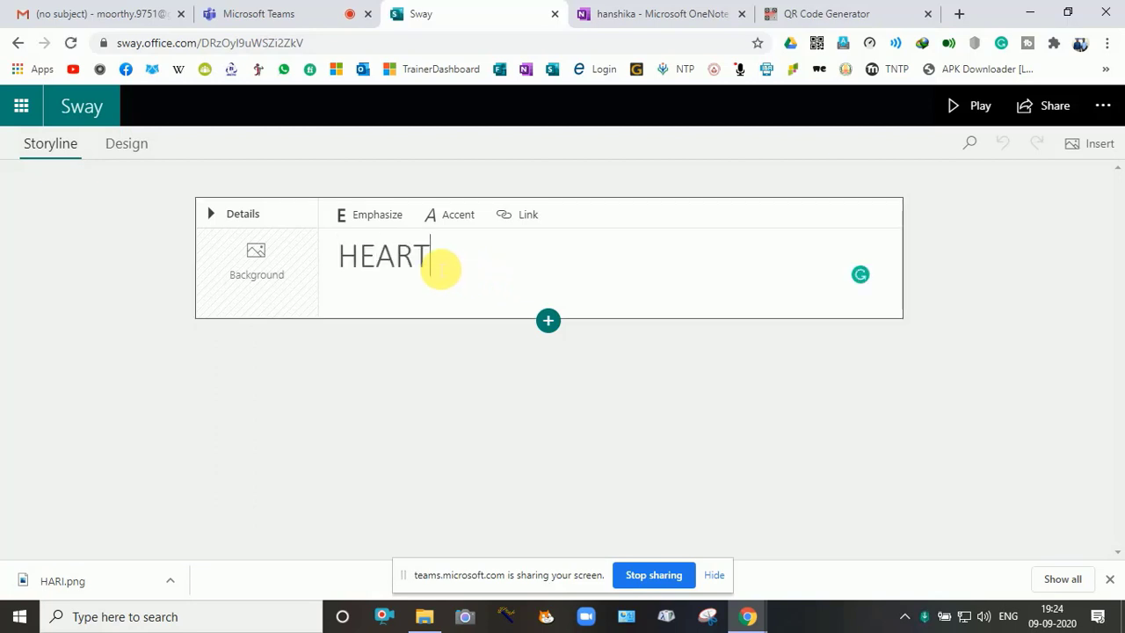
{"action": "left_click_drag", "start_coordinate": [437, 263], "coordinate": [341, 266]}
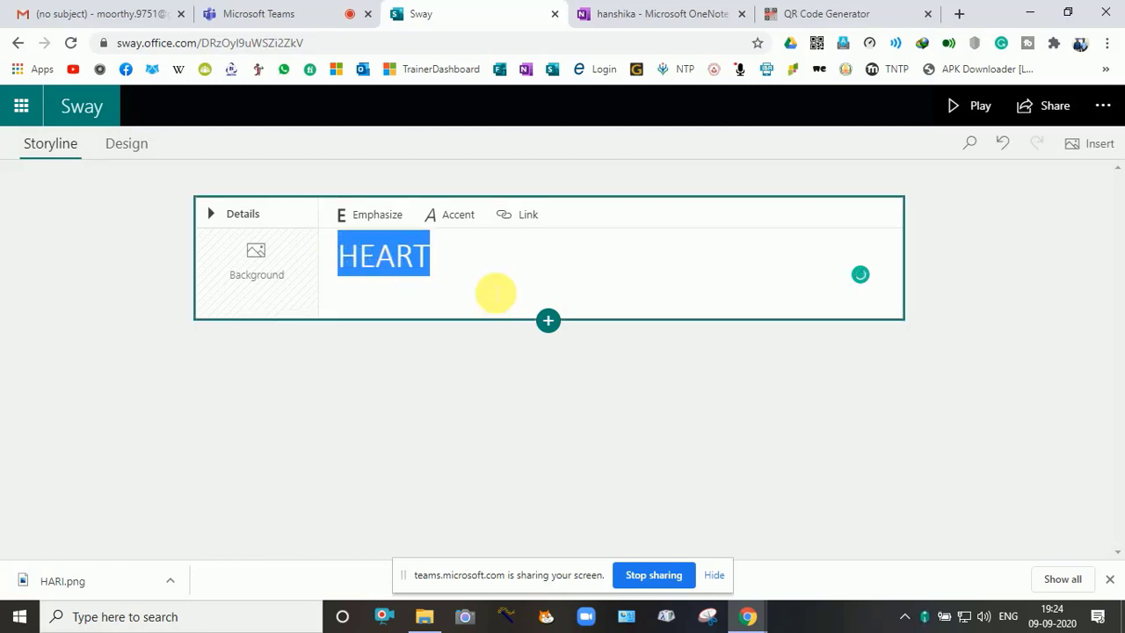
{"action": "left_click", "coordinate": [487, 281]}
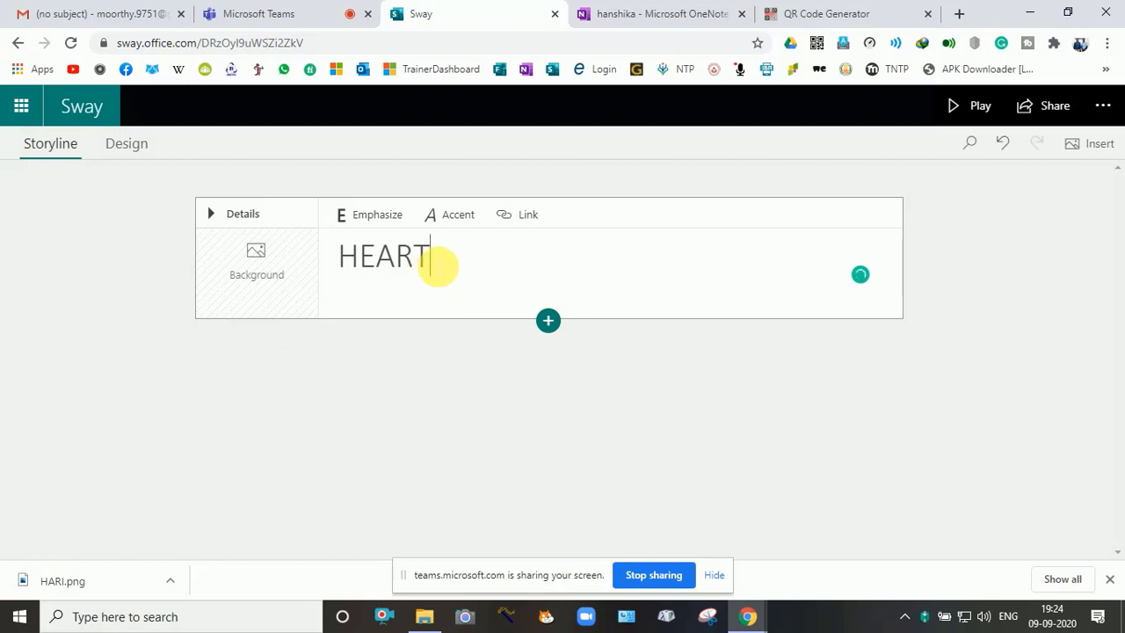
{"action": "left_click_drag", "start_coordinate": [438, 263], "coordinate": [339, 260]}
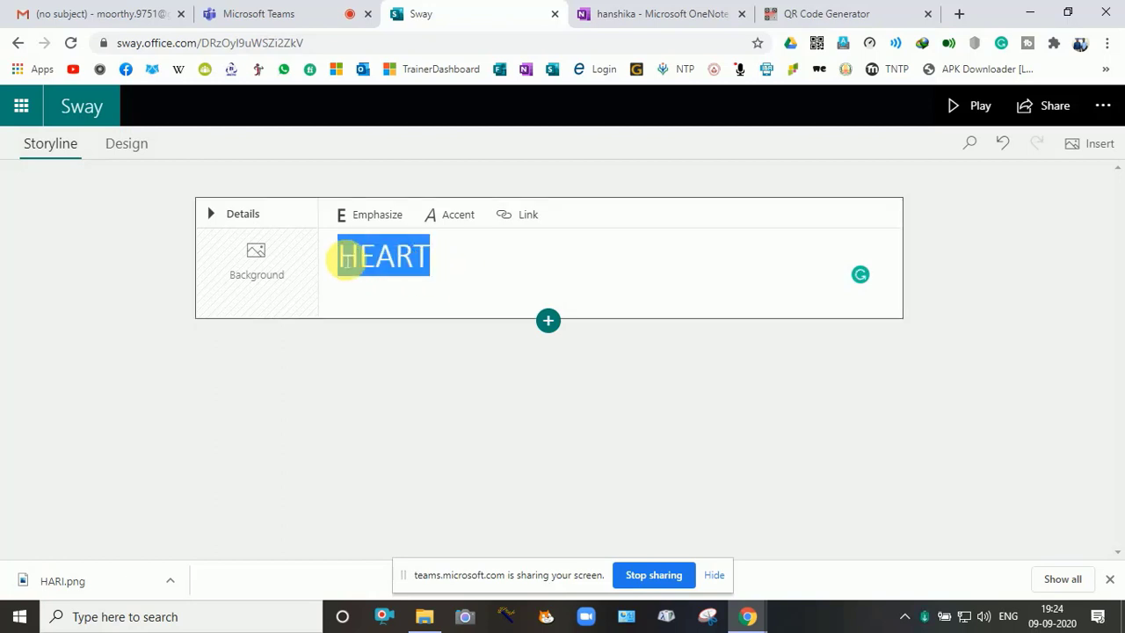
{"action": "left_click", "coordinate": [459, 261]}
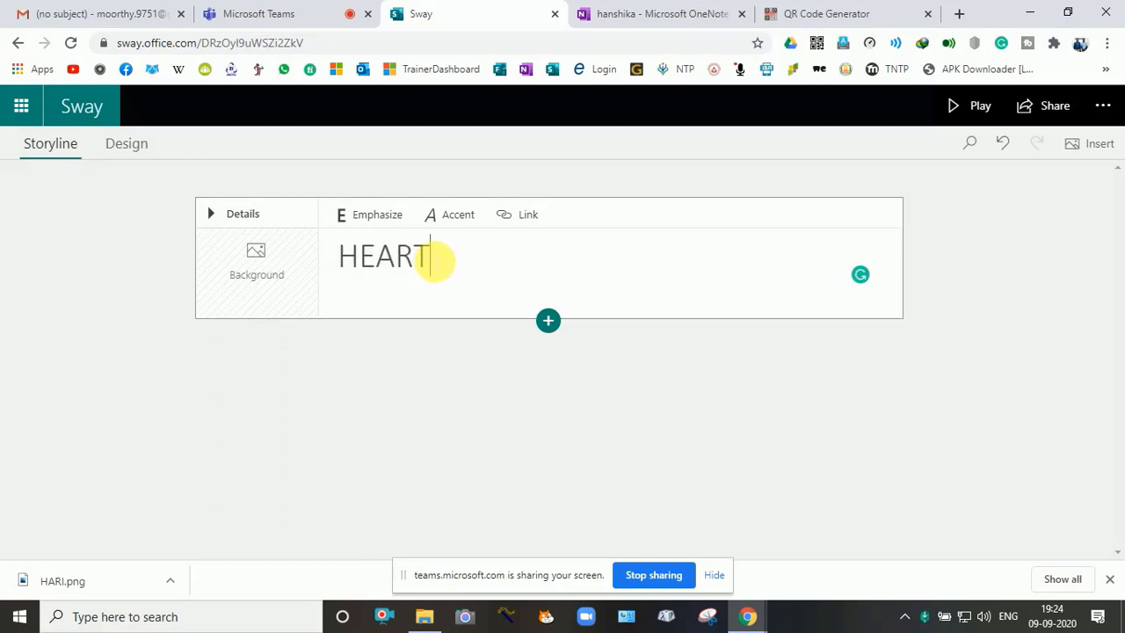
{"action": "left_click_drag", "start_coordinate": [431, 259], "coordinate": [349, 253]}
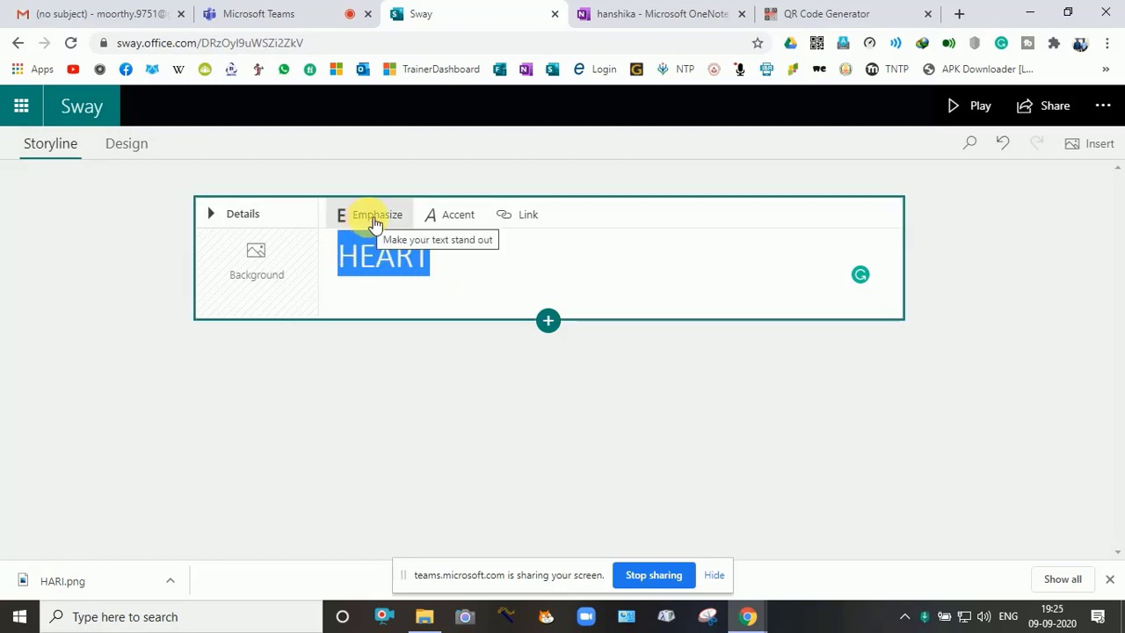
{"action": "left_click", "coordinate": [375, 219]}
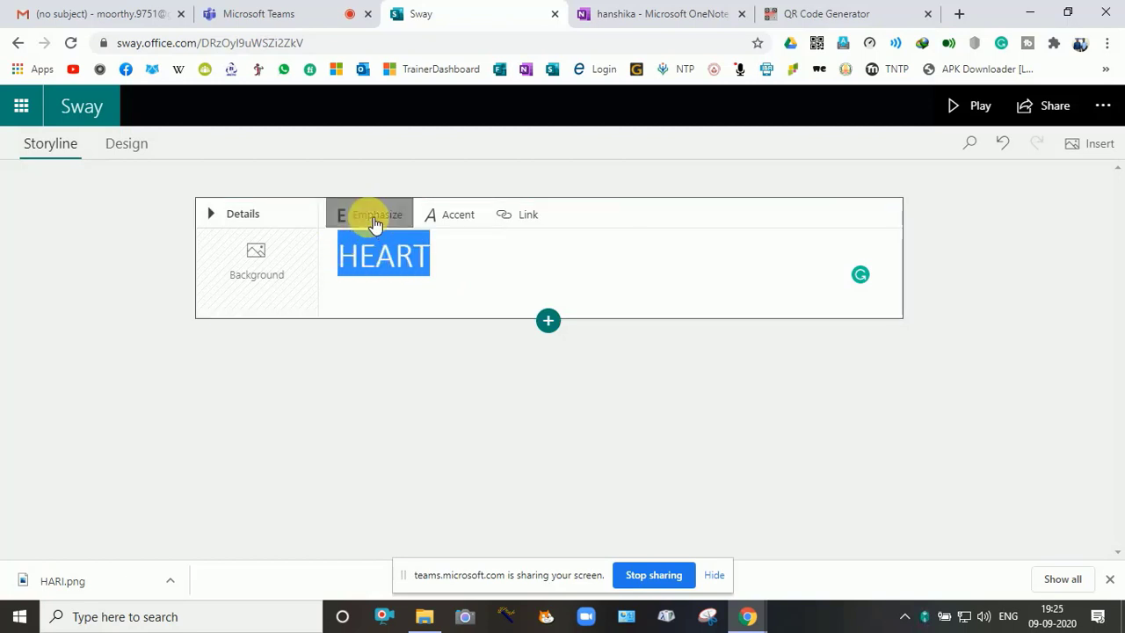
{"action": "left_click", "coordinate": [458, 220]}
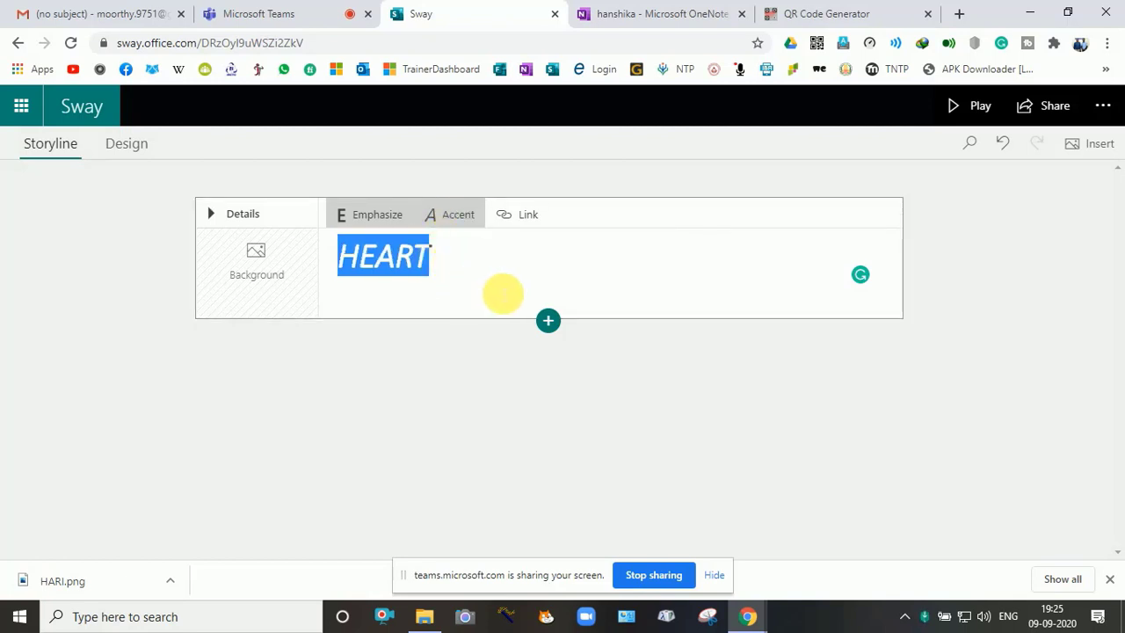
{"action": "left_click", "coordinate": [497, 293]}
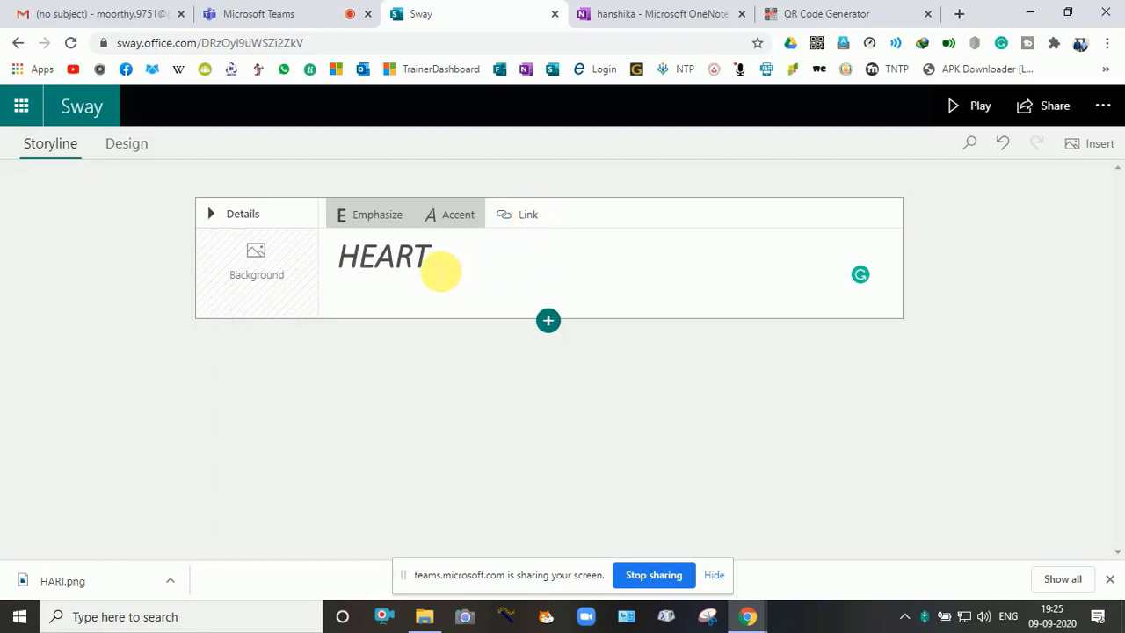
Step: Add a Heading 1 card below the title reading HEART 1
{"action": "left_click", "coordinate": [549, 323]}
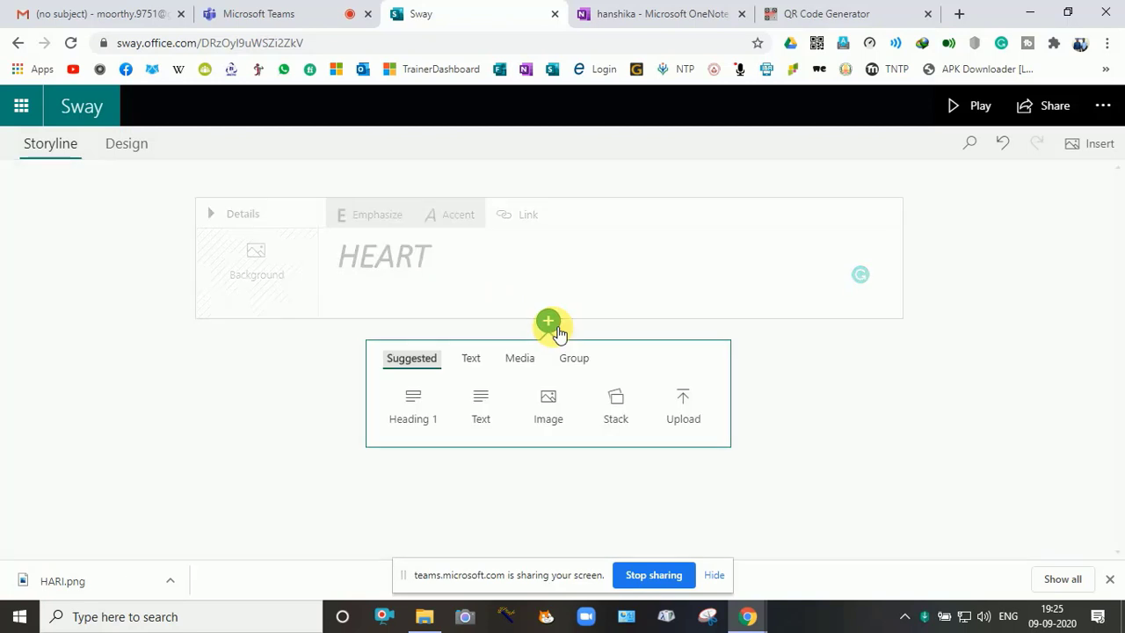
{"action": "left_click", "coordinate": [405, 409]}
{"action": "left_click", "coordinate": [390, 410]}
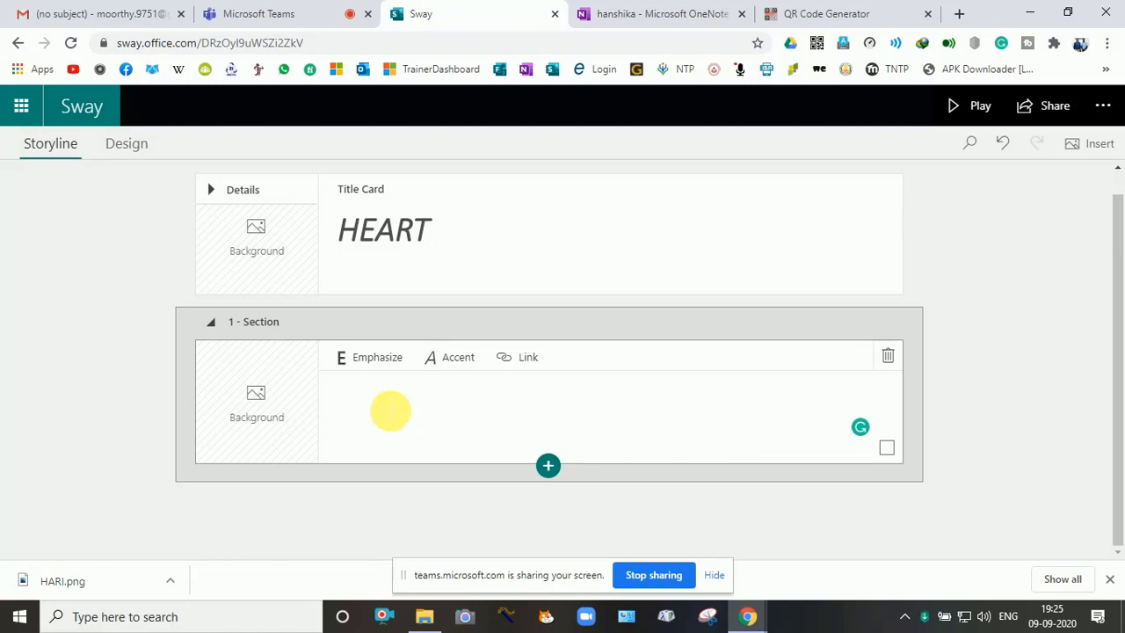
{"action": "type", "text": "HEAR"}
{"action": "type", "text": "T"}
{"action": "type", "text": " 1"}
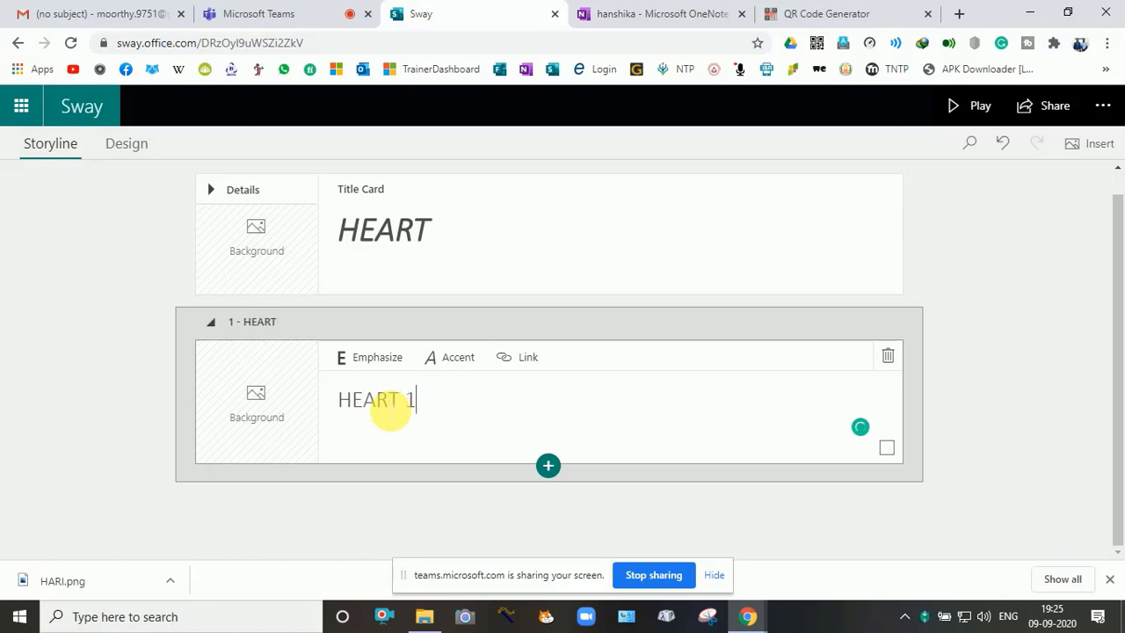
Step: Add a text card beneath HEART 1 and type some test text into it
{"action": "left_click", "coordinate": [550, 467]}
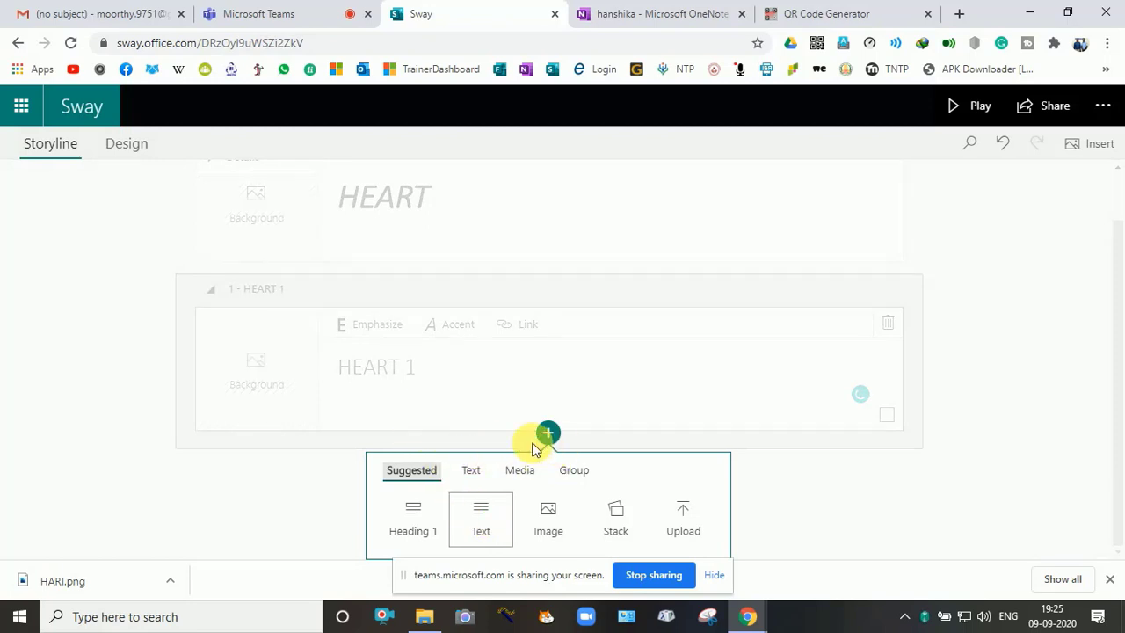
{"action": "left_click", "coordinate": [479, 523]}
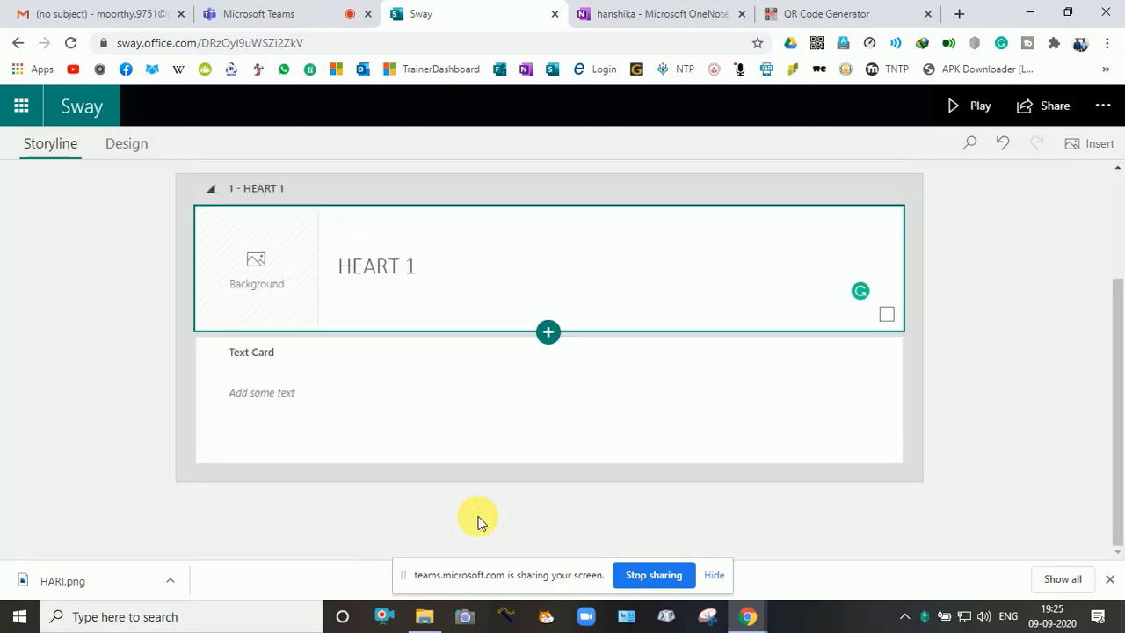
{"action": "left_click", "coordinate": [322, 403]}
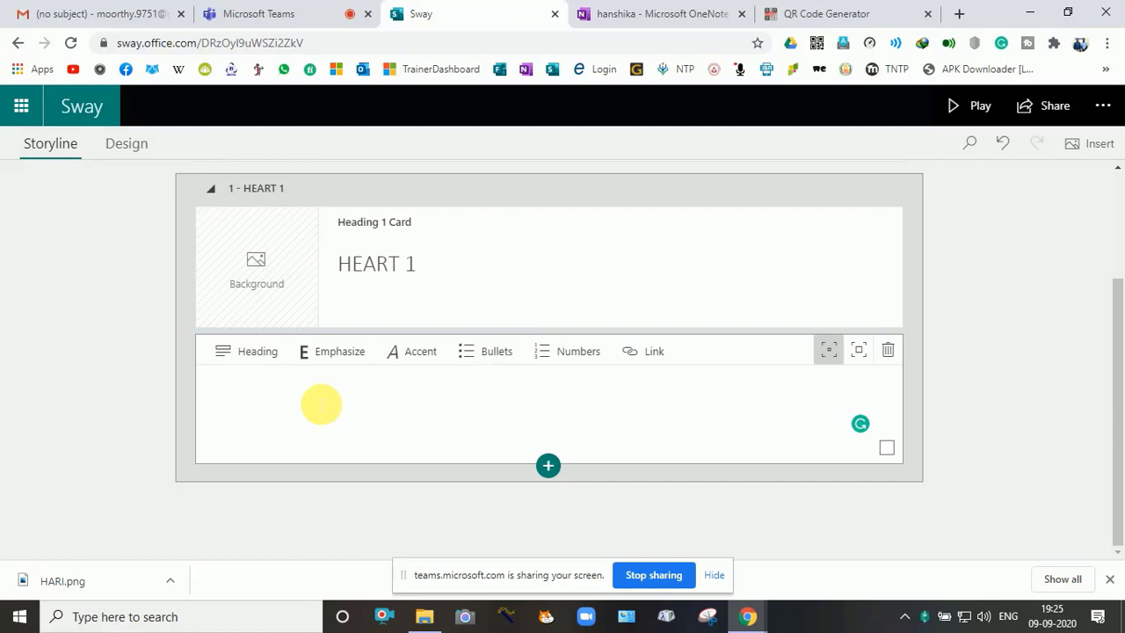
{"action": "type", "text": "IUGHIPJOI'HSPOJCPOSJCOI"}
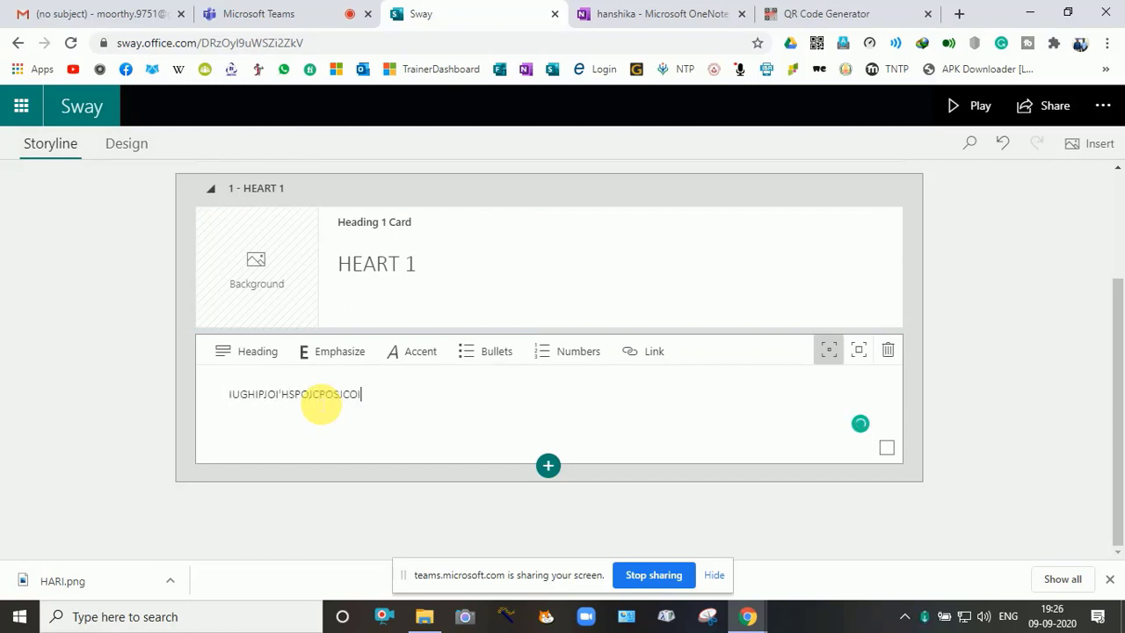
{"action": "type", "text": "CSOICHSIC"}
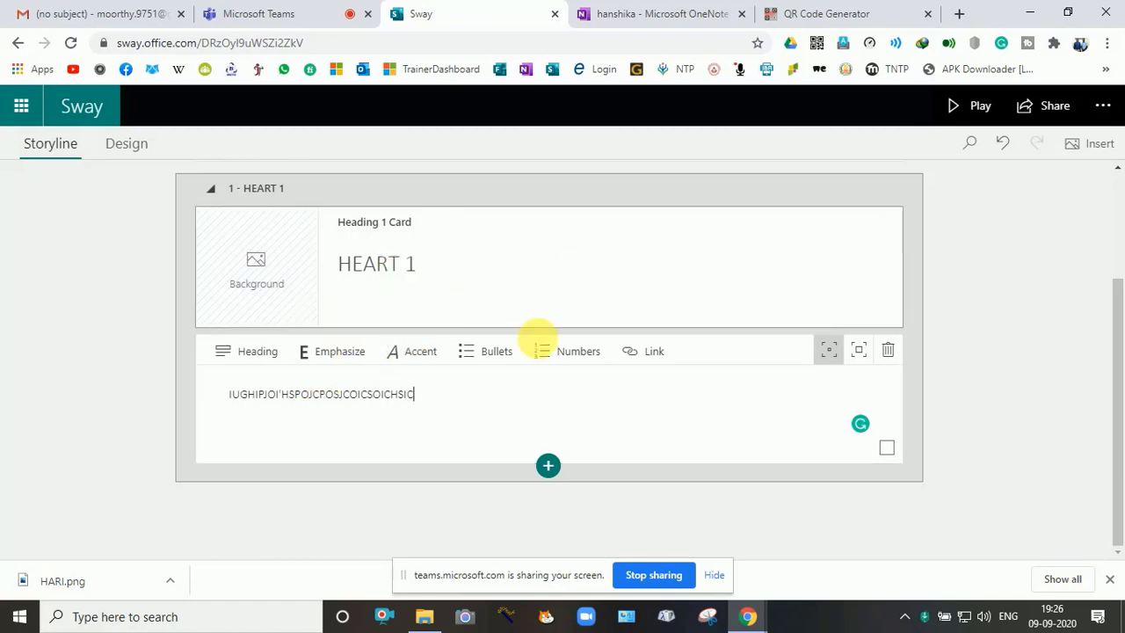
Step: Erase the test text so the text card is left empty
{"action": "left_click", "coordinate": [550, 467]}
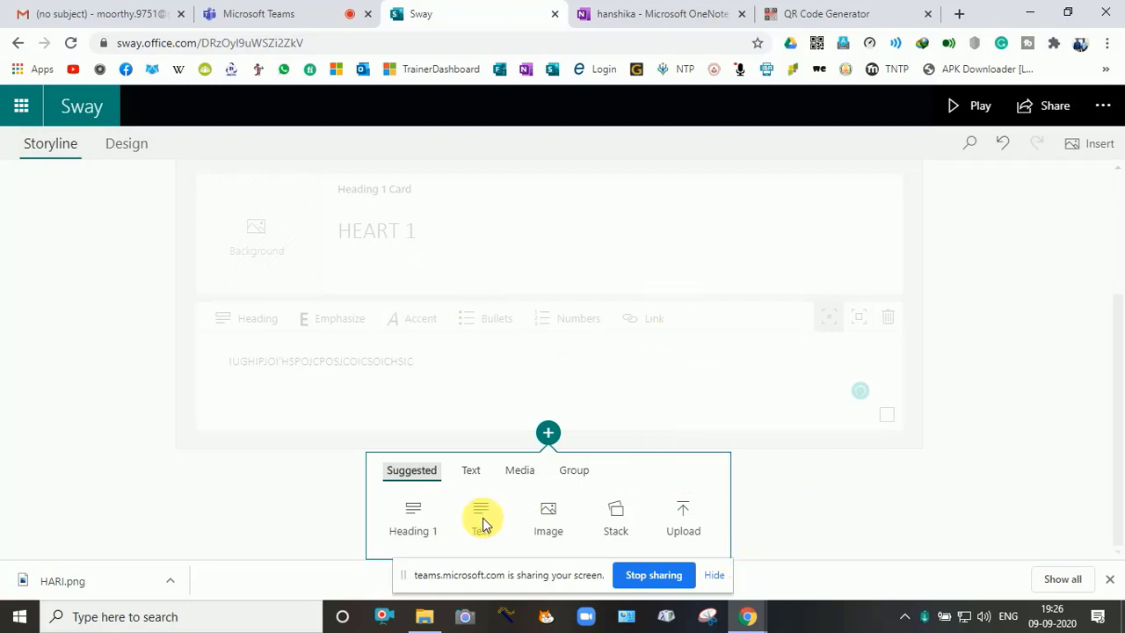
{"action": "left_click", "coordinate": [547, 524]}
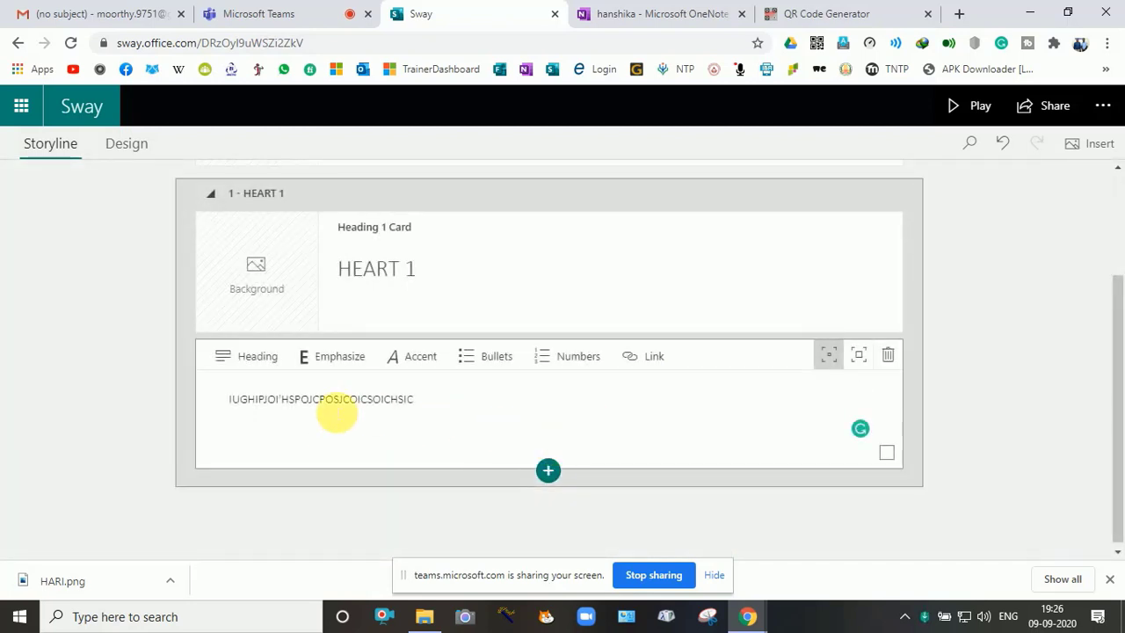
{"action": "scroll", "coordinate": [492, 369], "scroll_direction": "up", "scroll_amount": 2}
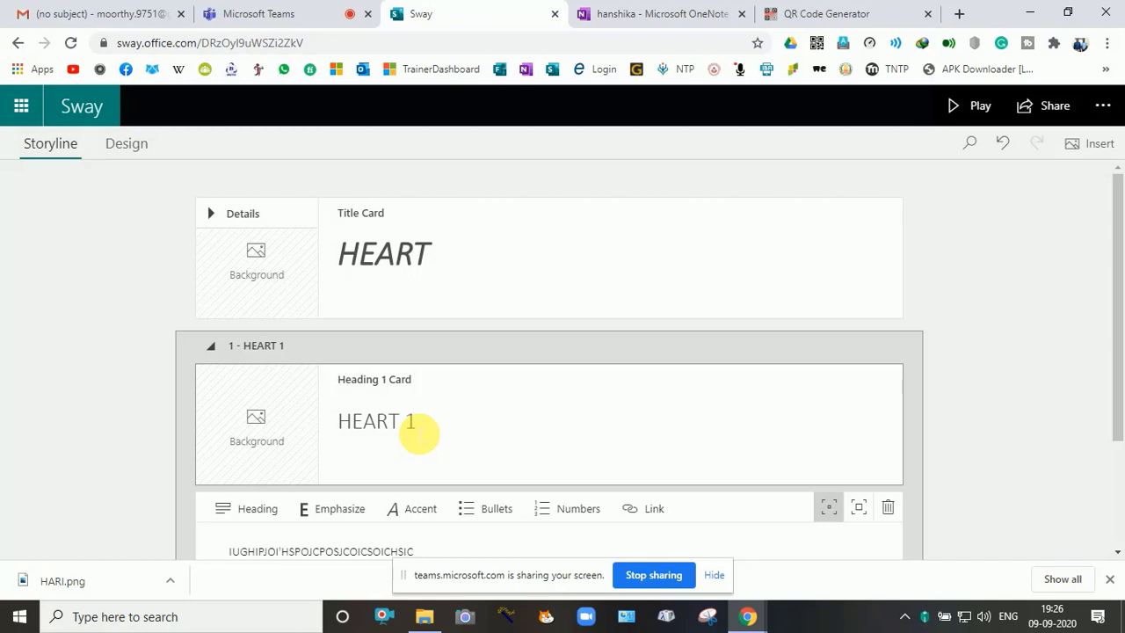
{"action": "scroll", "coordinate": [418, 432], "scroll_direction": "down", "scroll_amount": 2}
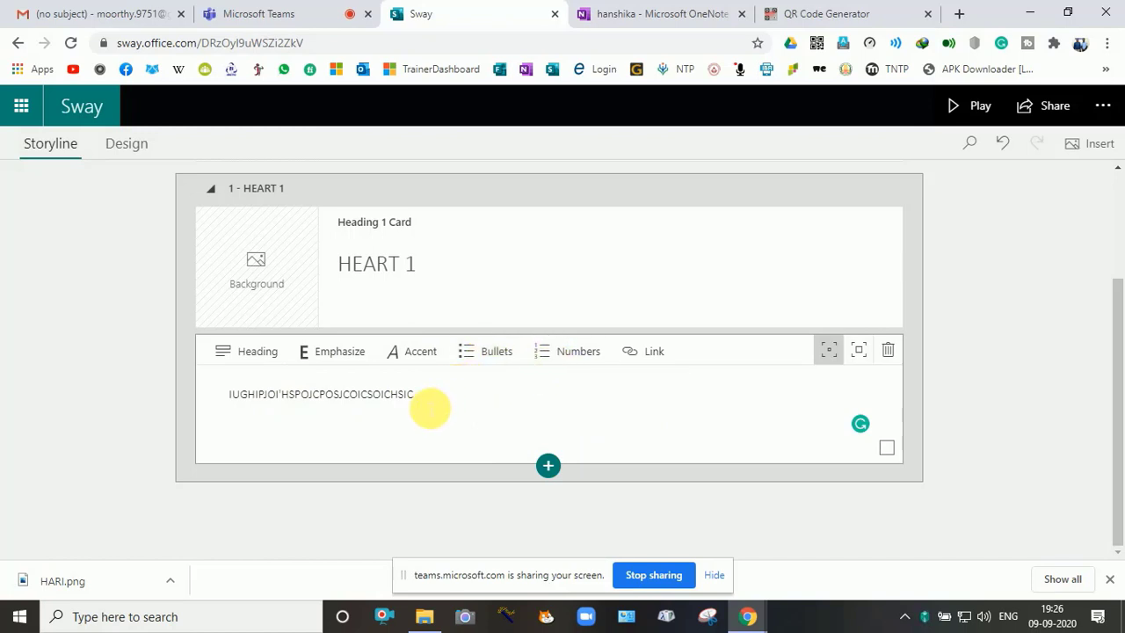
{"action": "left_click", "coordinate": [437, 402]}
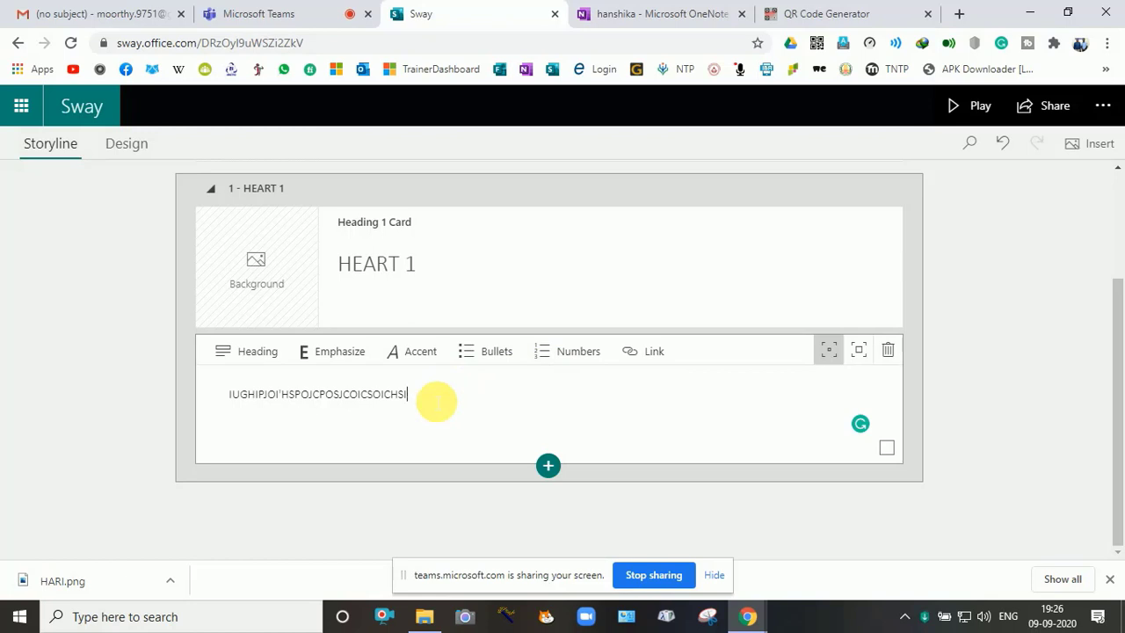
{"action": "key", "text": "BackSpace"}
{"action": "key", "text": "BackSpace"}
{"action": "key", "text": "BackSpace"}
{"action": "key", "text": "BackSpace"}
{"action": "key", "text": "BackSpace"}
{"action": "key", "text": "BackSpace"}
{"action": "key", "text": "BackSpace"}
{"action": "key", "text": "BackSpace"}
{"action": "key", "text": "BackSpace"}
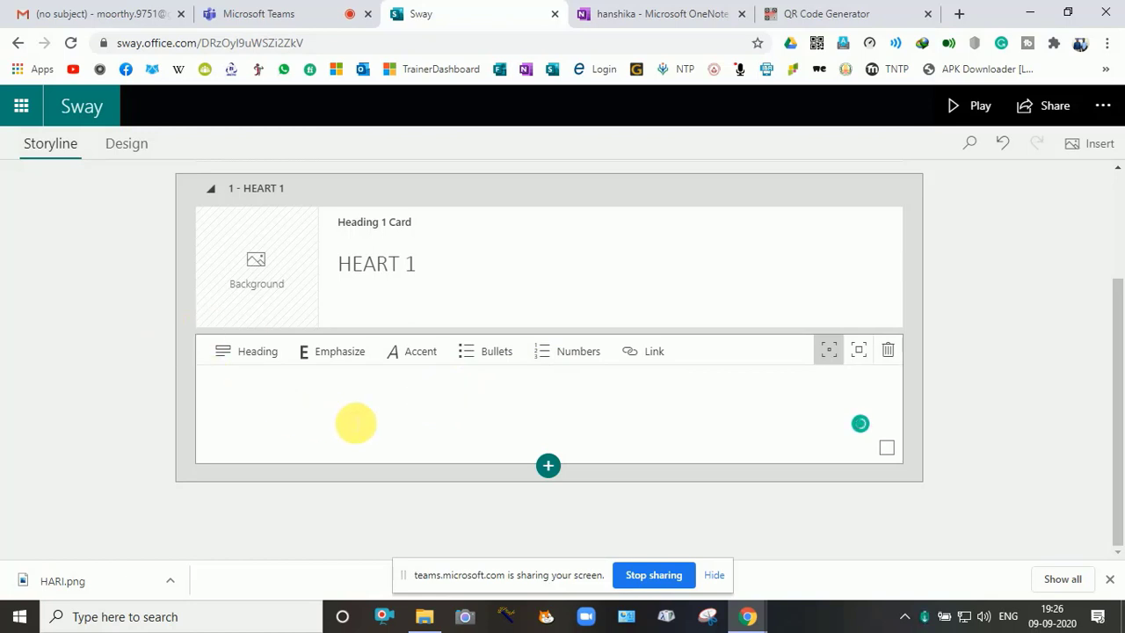
Step: Add an image card below the text card and search the Insert pane for HEART
{"action": "left_click", "coordinate": [559, 470]}
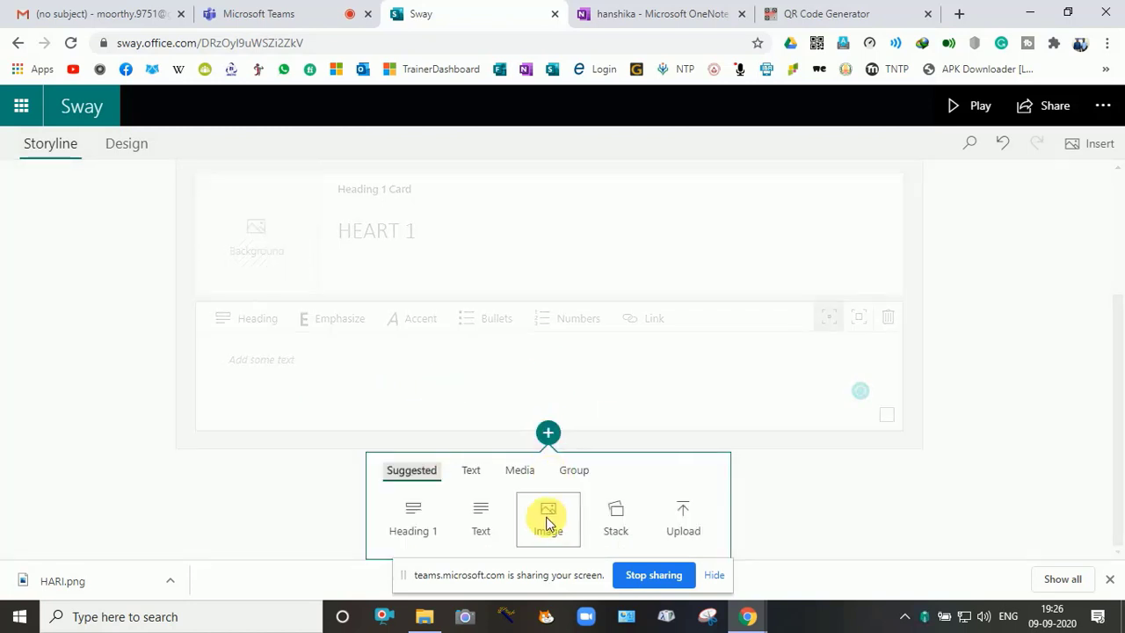
{"action": "left_click", "coordinate": [548, 520]}
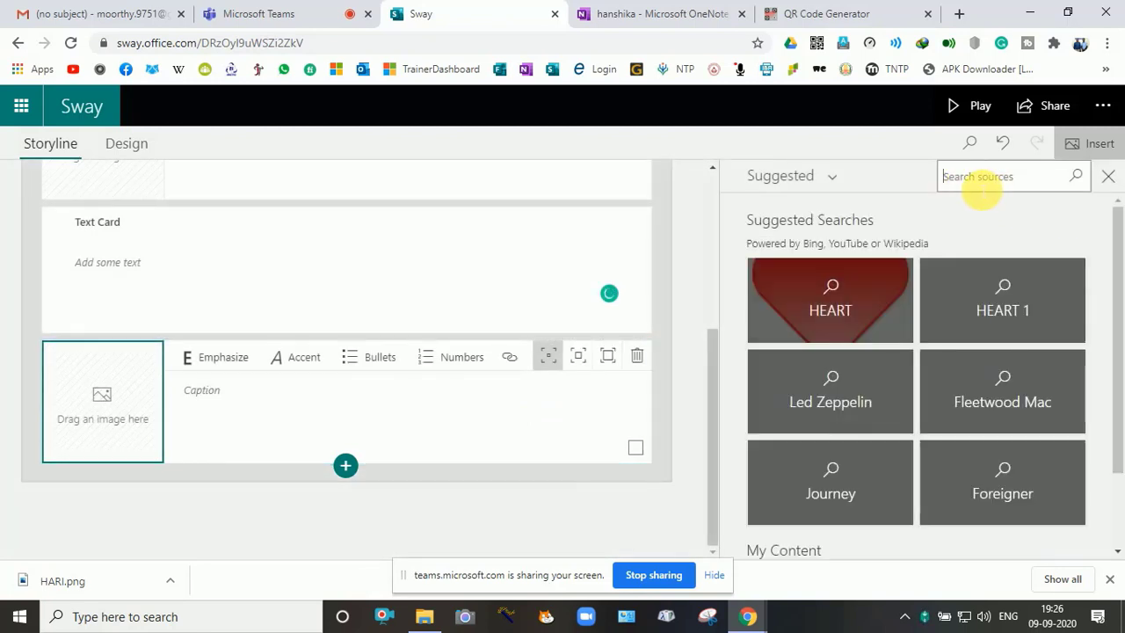
{"action": "type", "text": "G"}
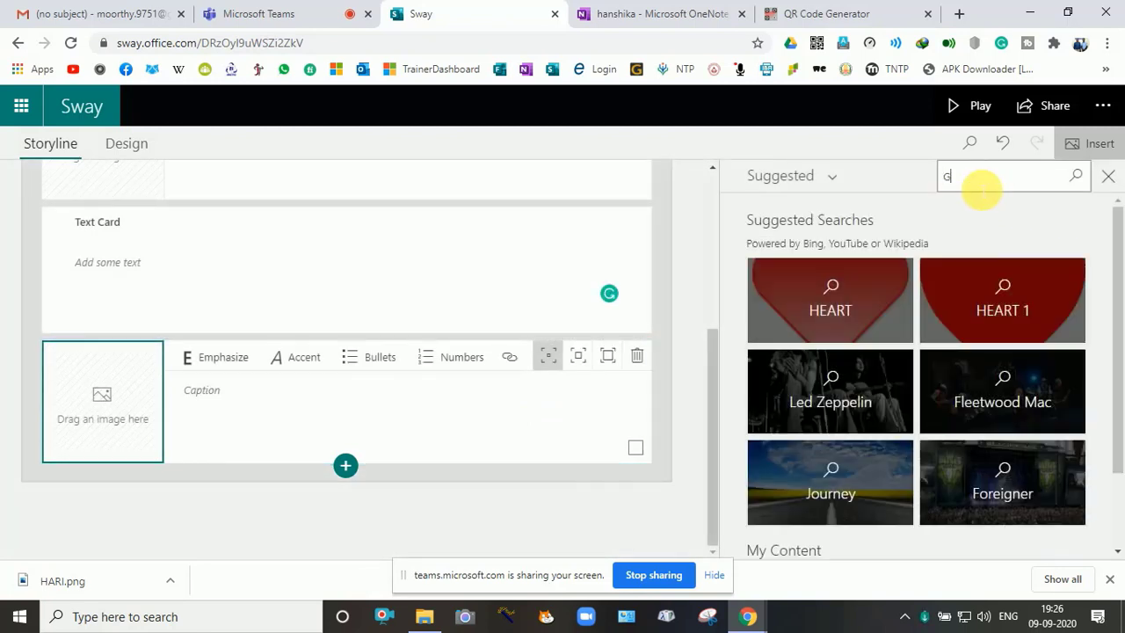
{"action": "key", "text": "BackSpace"}
{"action": "type", "text": "c"}
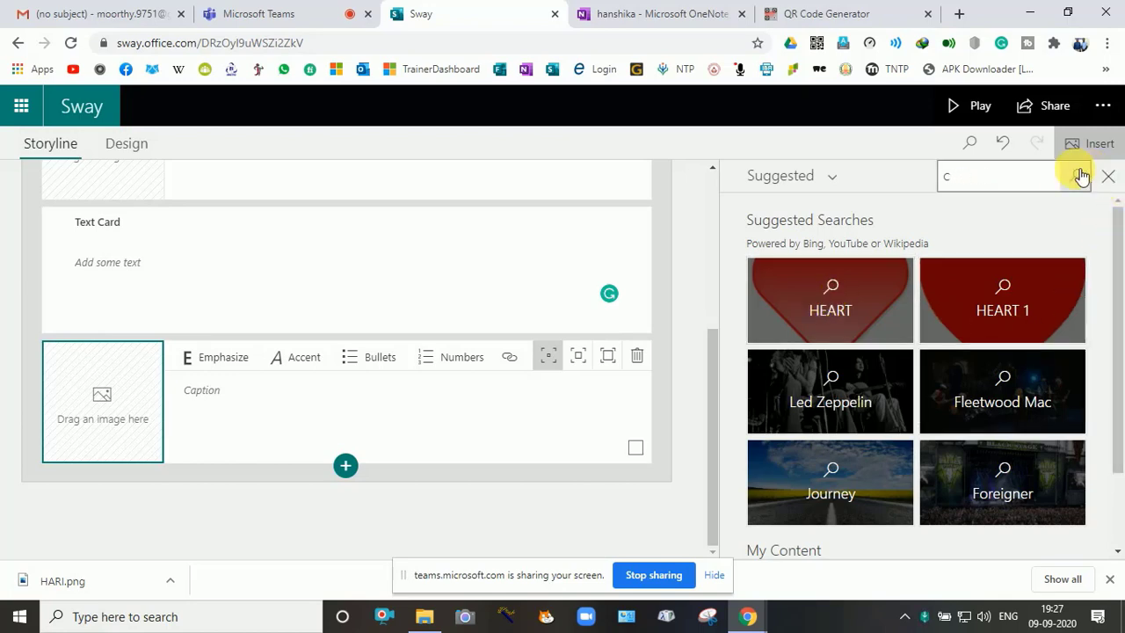
{"action": "key", "text": "BackSpace"}
{"action": "type", "text": "HEART"}
{"action": "left_click", "coordinate": [1079, 176]}
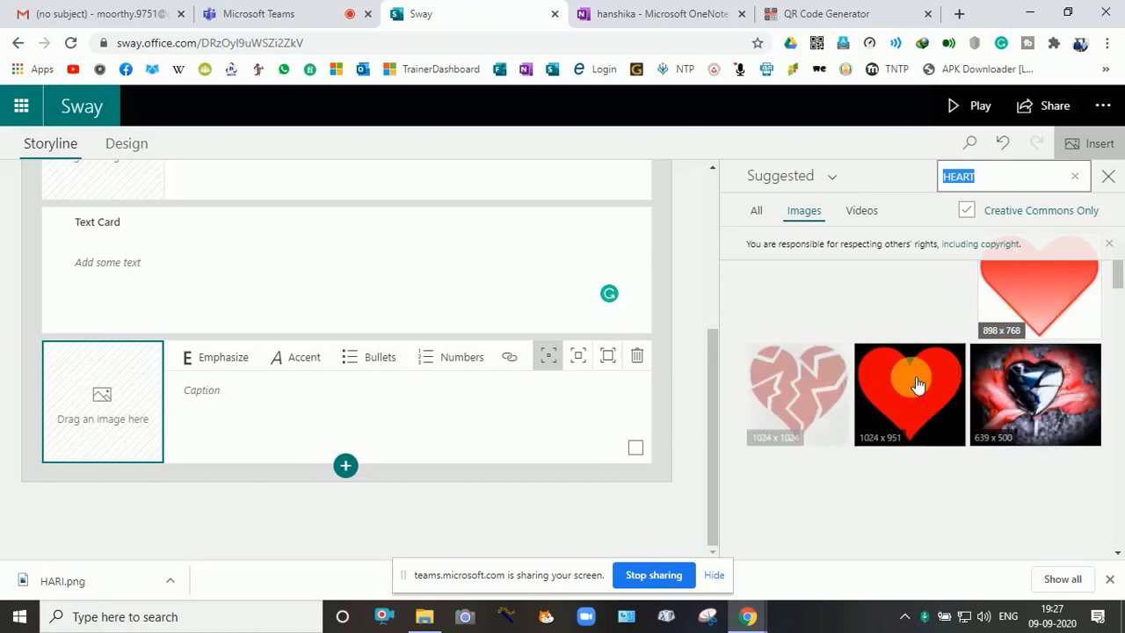
Step: Drag the anatomical heart picture from the Images results into the image card
{"action": "scroll", "coordinate": [931, 399], "scroll_direction": "down", "scroll_amount": 3}
{"action": "scroll", "coordinate": [947, 427], "scroll_direction": "down", "scroll_amount": 2}
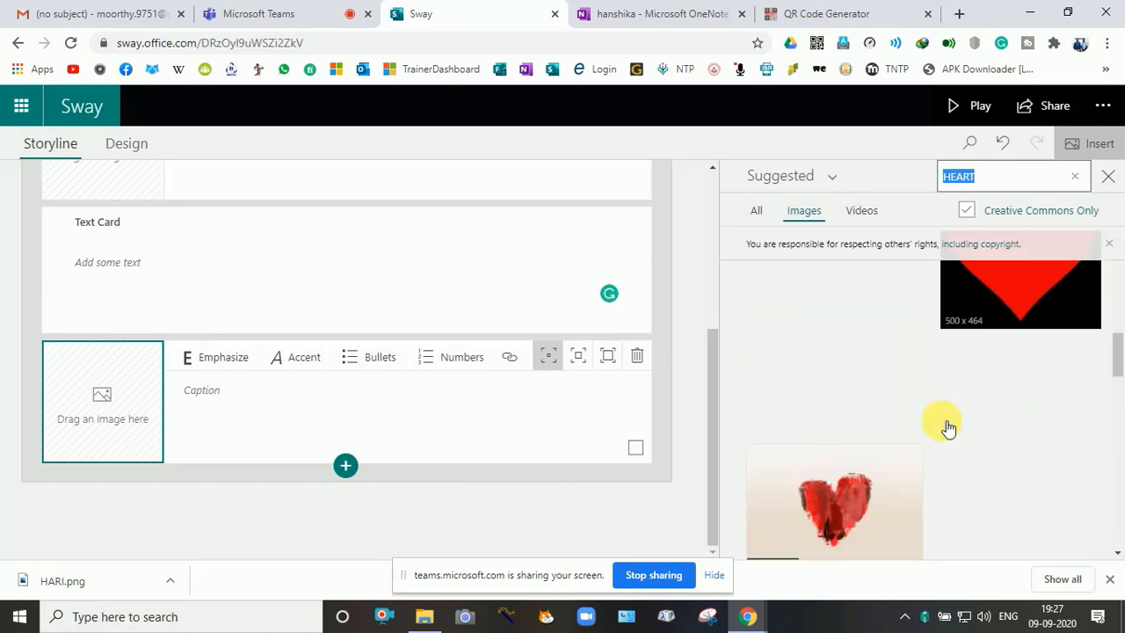
{"action": "scroll", "coordinate": [914, 439], "scroll_direction": "down", "scroll_amount": 2}
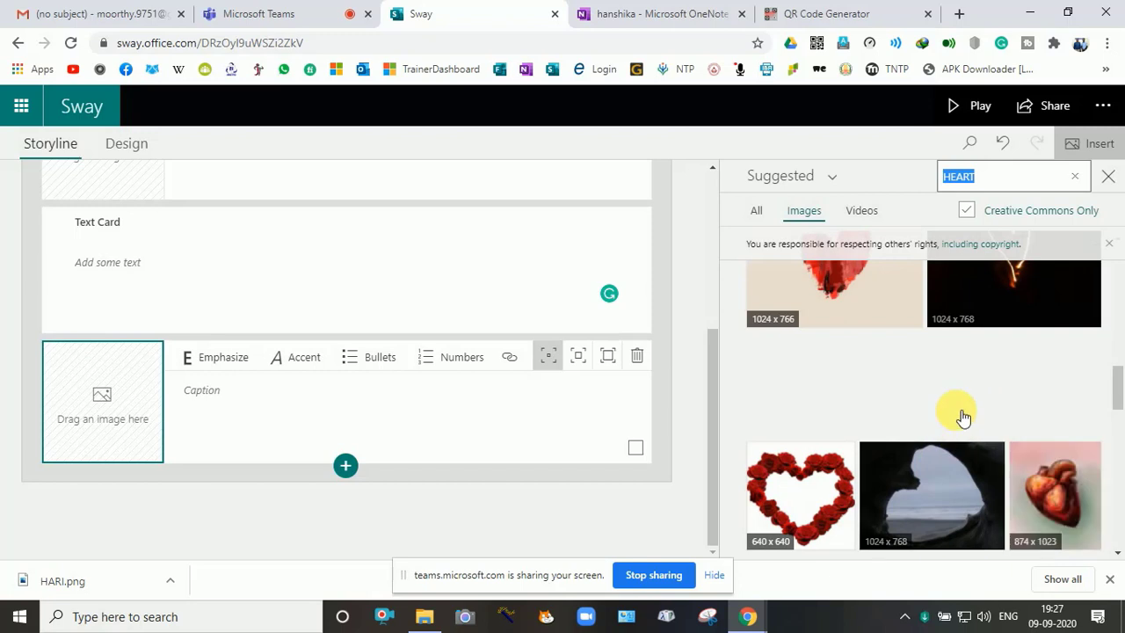
{"action": "scroll", "coordinate": [992, 404], "scroll_direction": "down", "scroll_amount": 2}
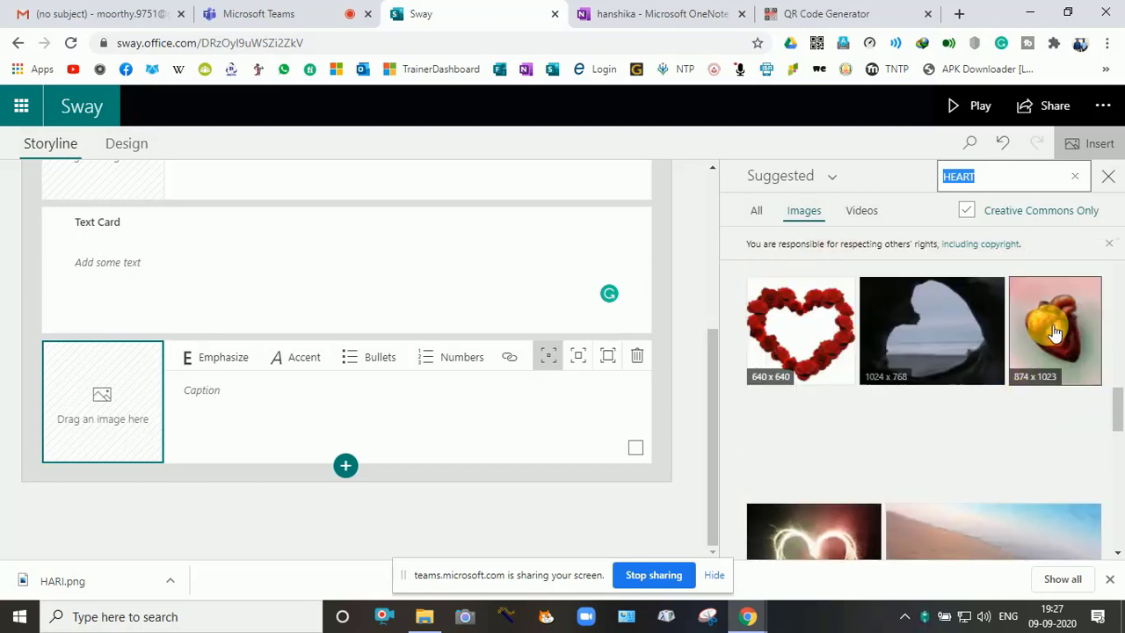
{"action": "left_click_drag", "start_coordinate": [1055, 332], "coordinate": [99, 400]}
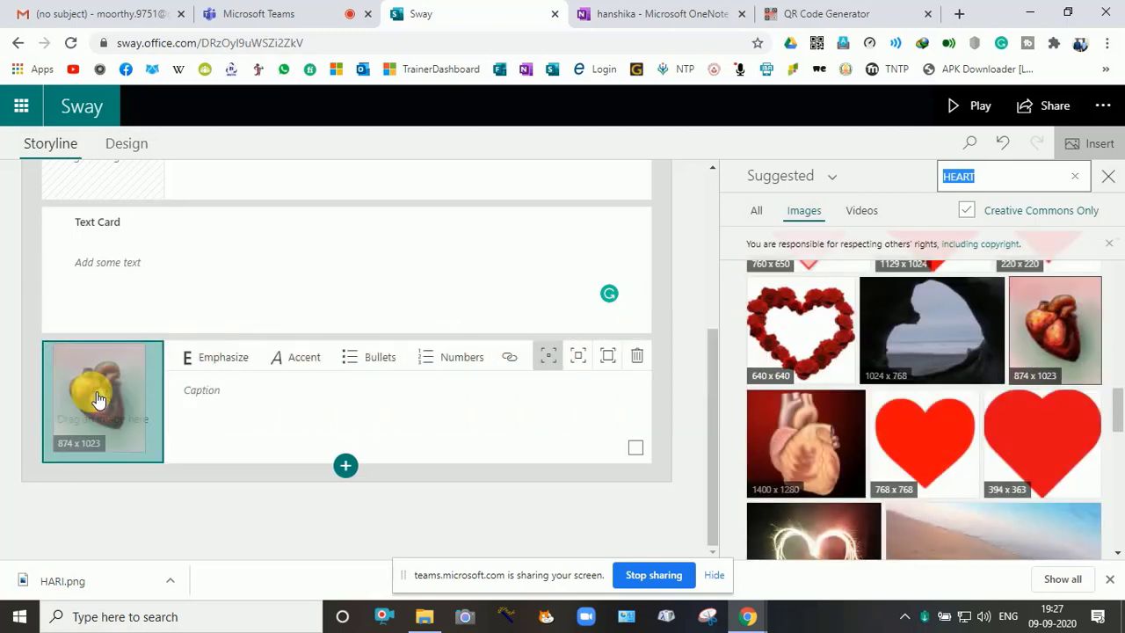
{"action": "left_click", "coordinate": [352, 468]}
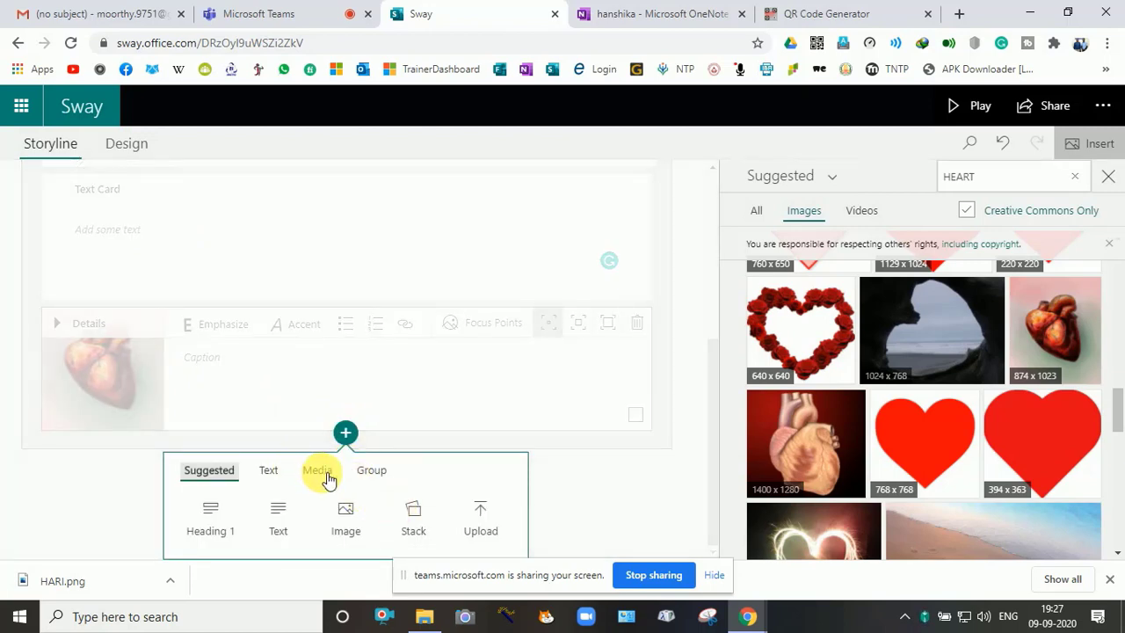
Step: Add an empty Media > Video card below the heart image
{"action": "left_click", "coordinate": [309, 474]}
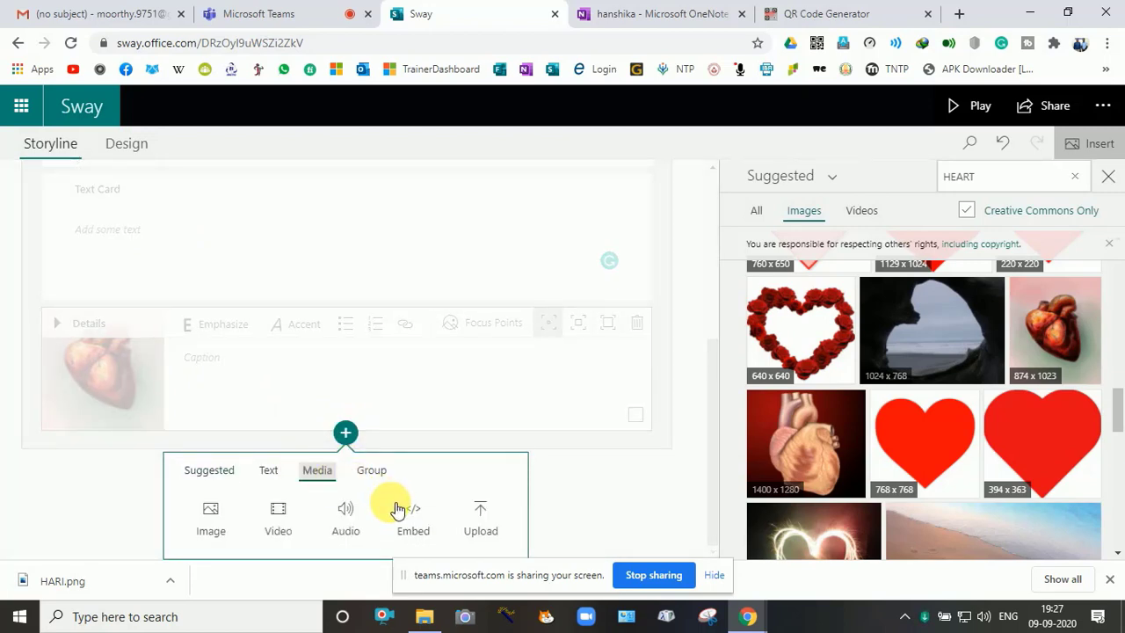
{"action": "left_click", "coordinate": [277, 523]}
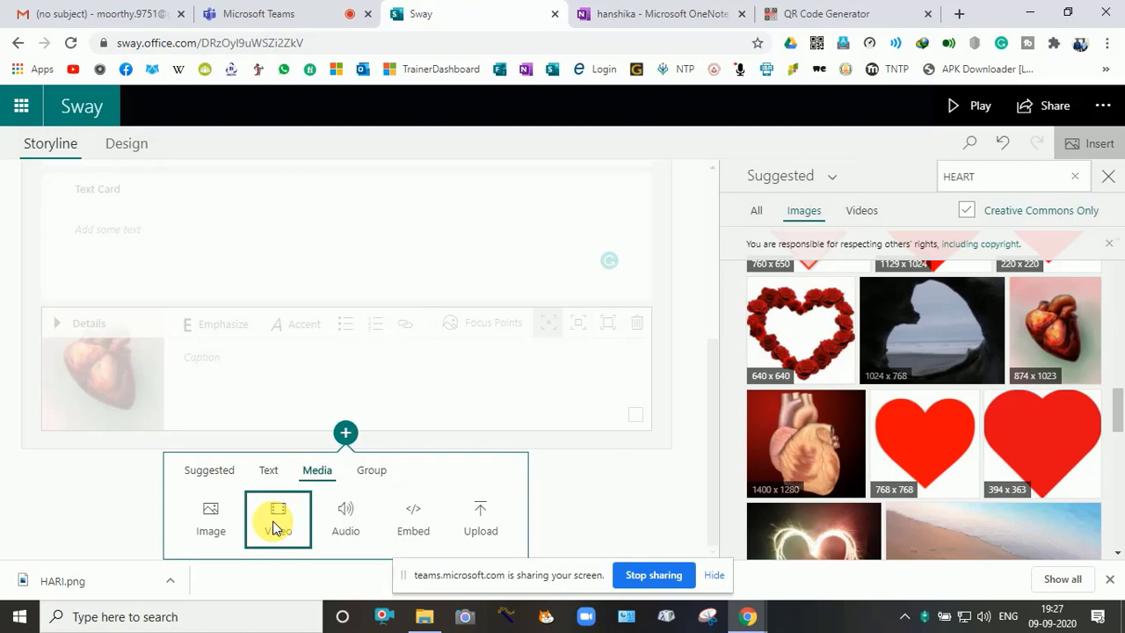
{"action": "left_click", "coordinate": [276, 523]}
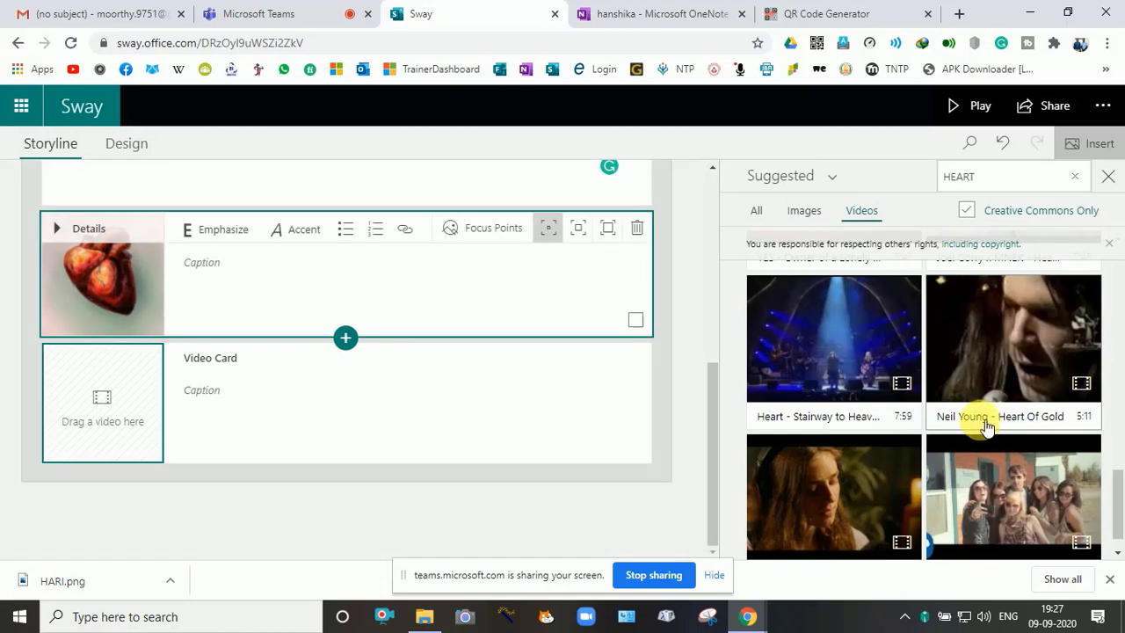
{"action": "scroll", "coordinate": [991, 404], "scroll_direction": "down", "scroll_amount": 1}
{"action": "scroll", "coordinate": [1007, 459], "scroll_direction": "down", "scroll_amount": 3}
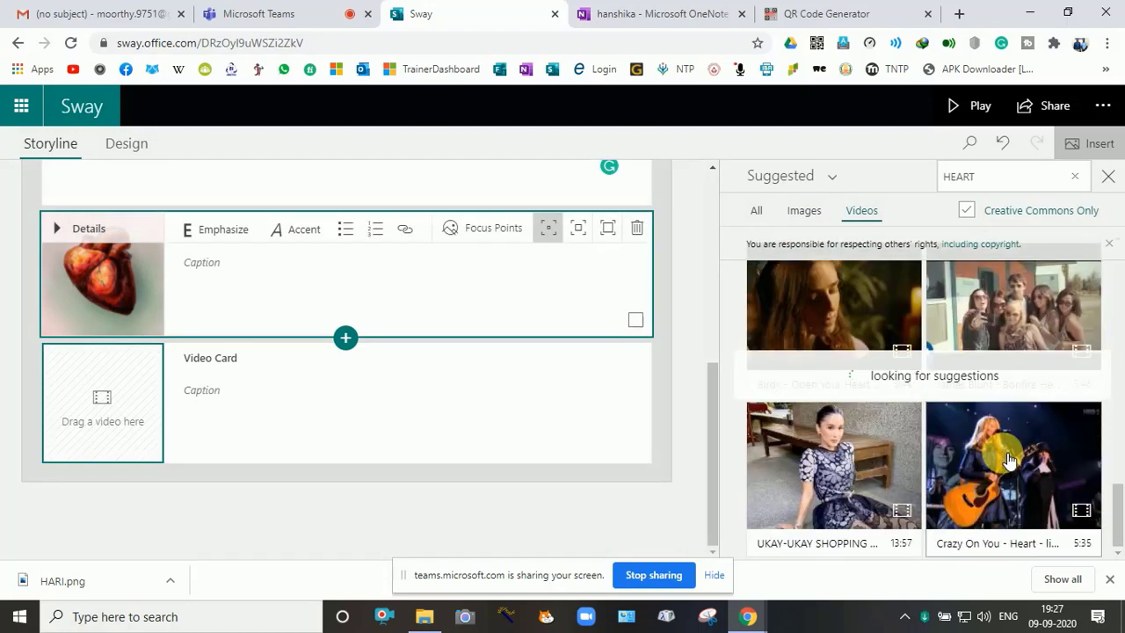
{"action": "scroll", "coordinate": [993, 452], "scroll_direction": "down", "scroll_amount": 3}
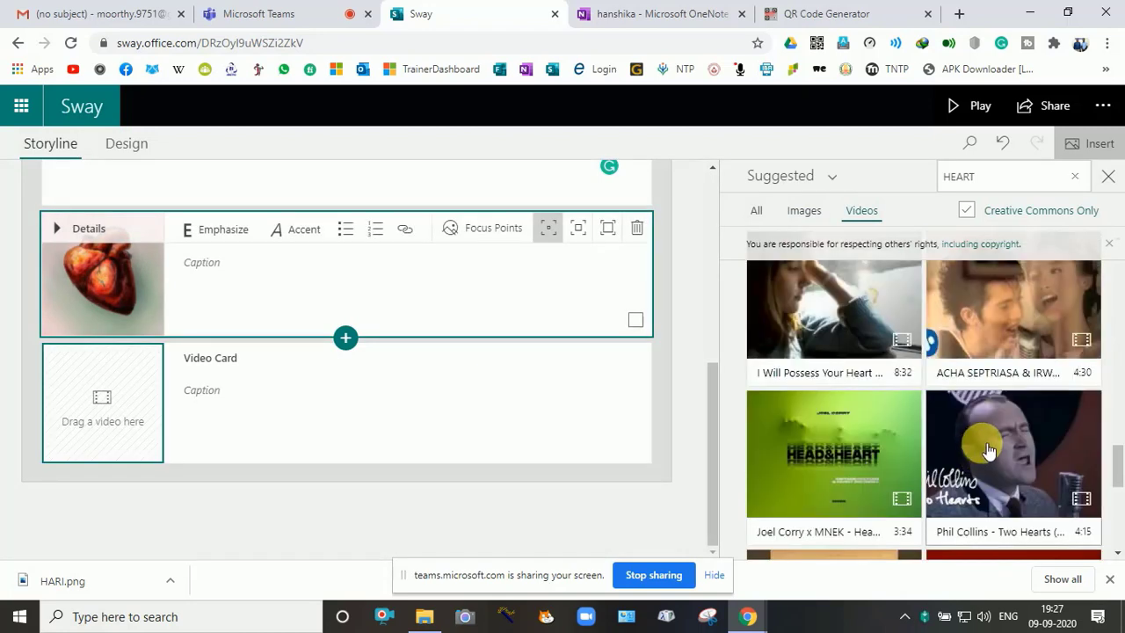
{"action": "scroll", "coordinate": [990, 450], "scroll_direction": "down", "scroll_amount": 3}
{"action": "scroll", "coordinate": [990, 450], "scroll_direction": "down", "scroll_amount": 3}
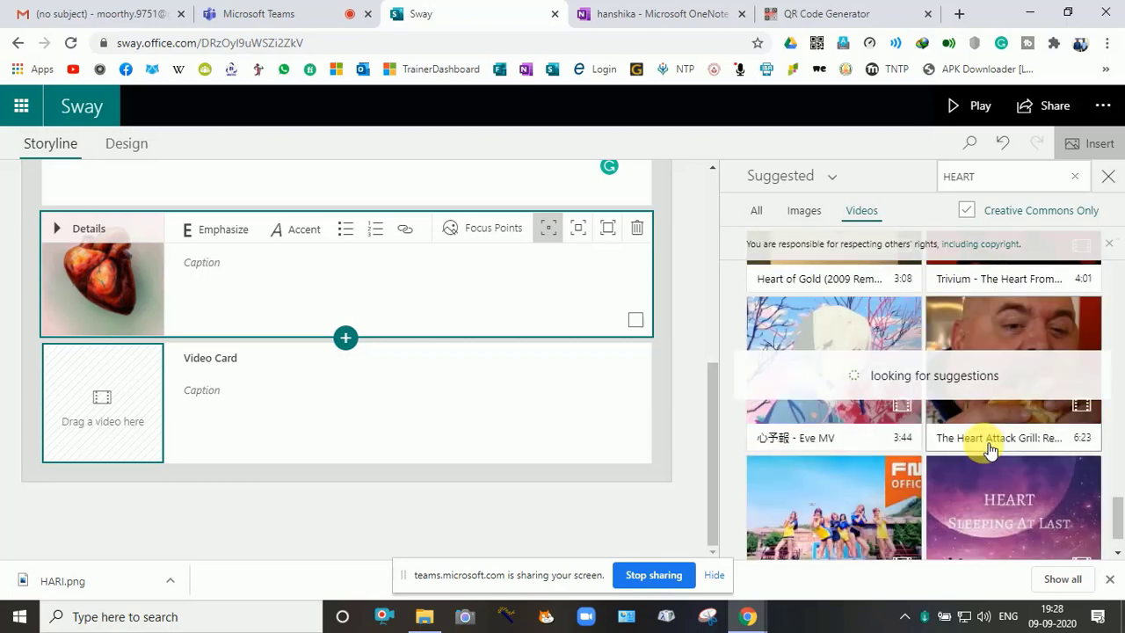
{"action": "scroll", "coordinate": [990, 450], "scroll_direction": "down", "scroll_amount": 1}
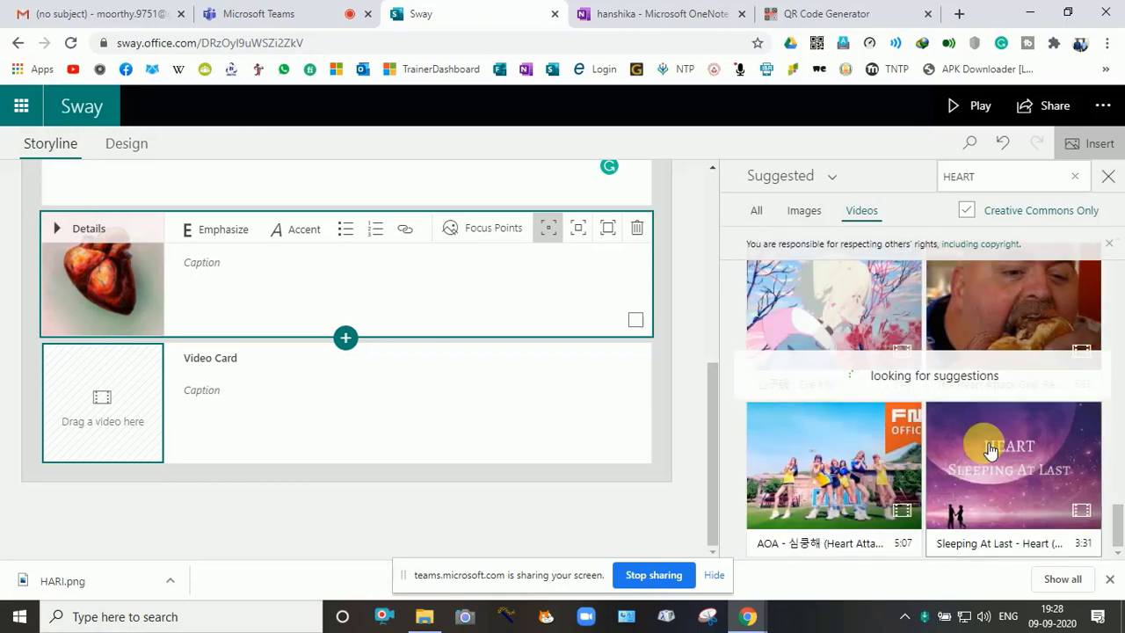
Step: Place the Sleeping At Last – Heart (Lyrics) video into the video card
{"action": "left_click", "coordinate": [793, 180]}
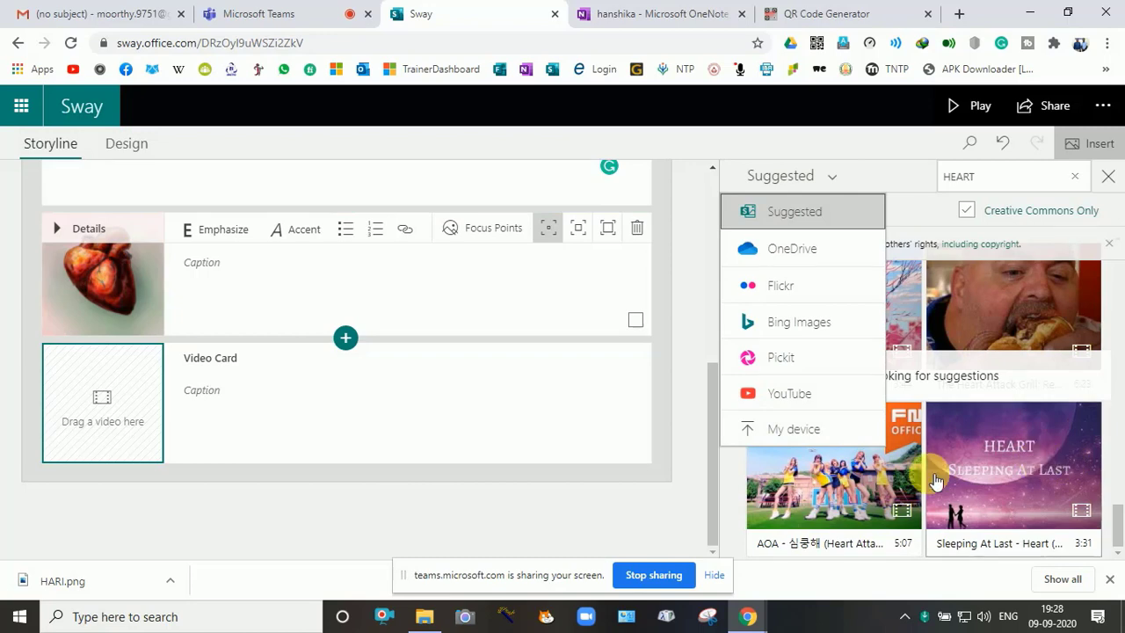
{"action": "left_click", "coordinate": [1011, 466]}
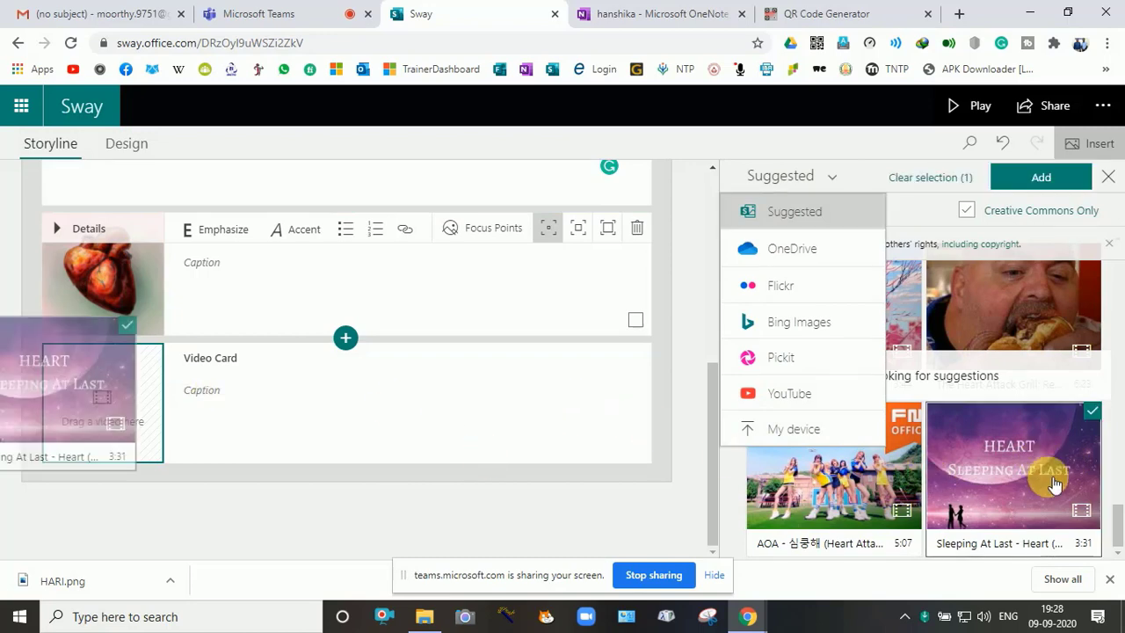
{"action": "left_click_drag", "start_coordinate": [762, 459], "coordinate": [105, 395]}
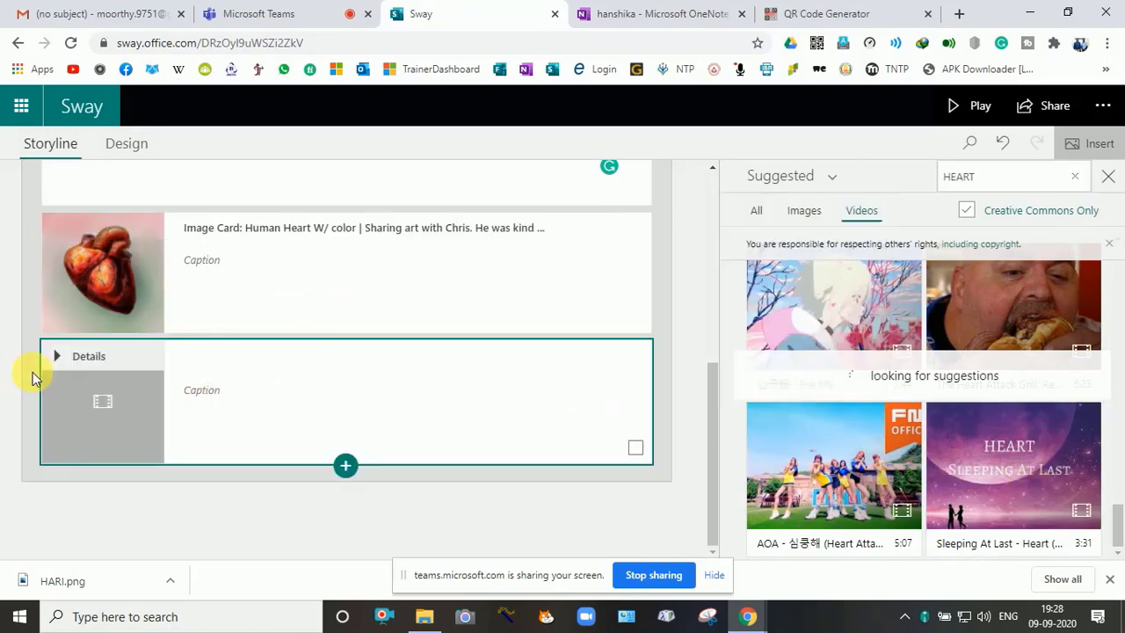
{"action": "left_click", "coordinate": [346, 466]}
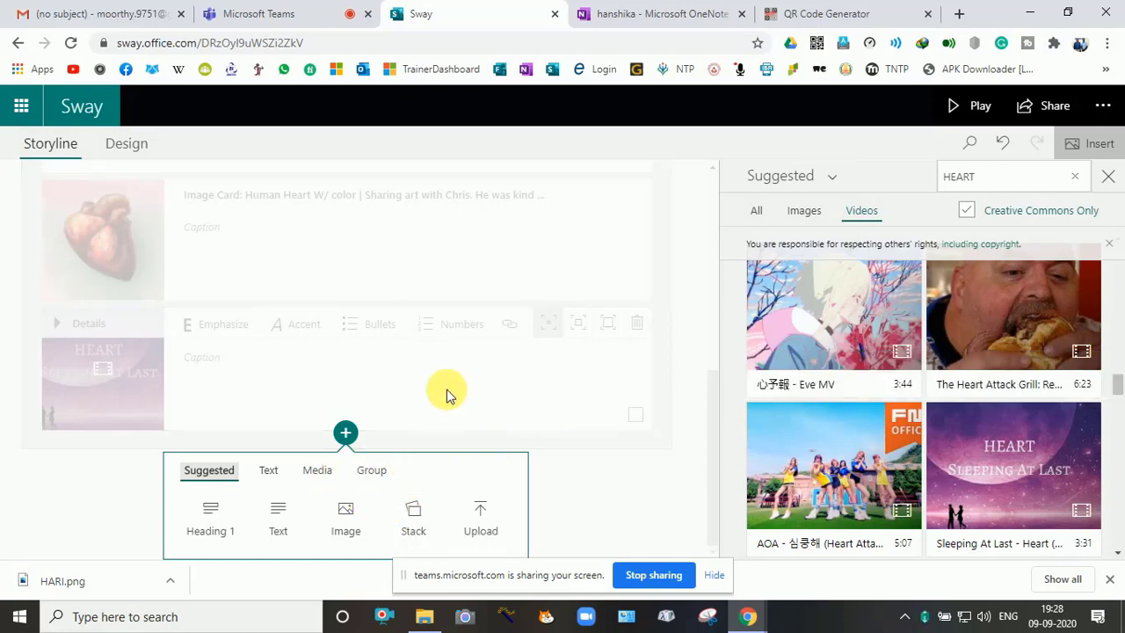
{"action": "left_click", "coordinate": [567, 512]}
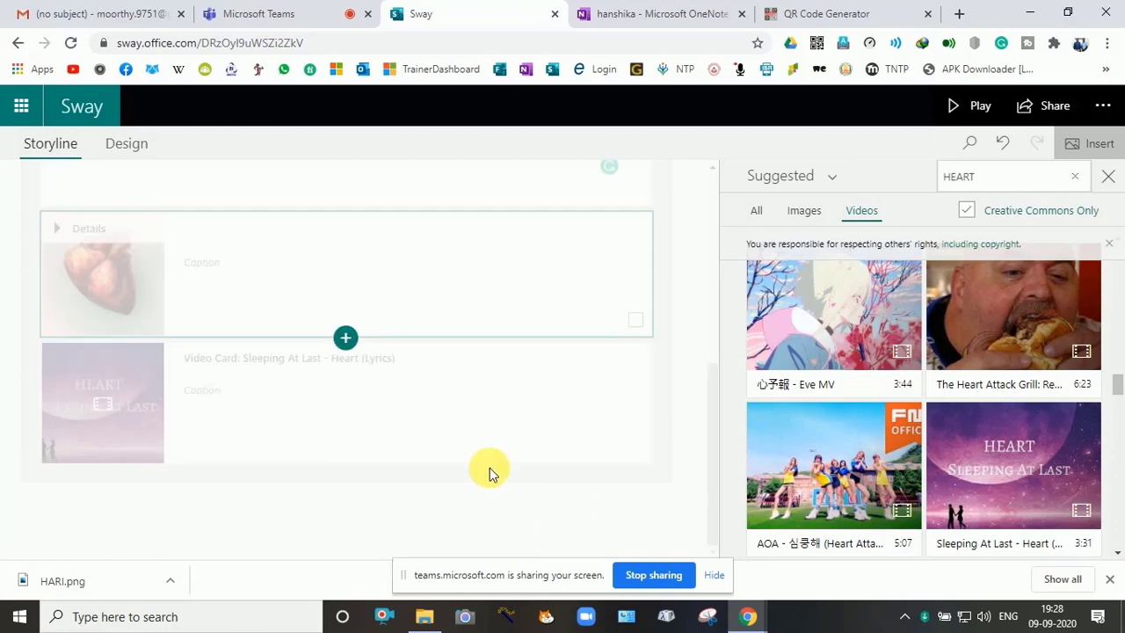
{"action": "left_click", "coordinate": [978, 107]}
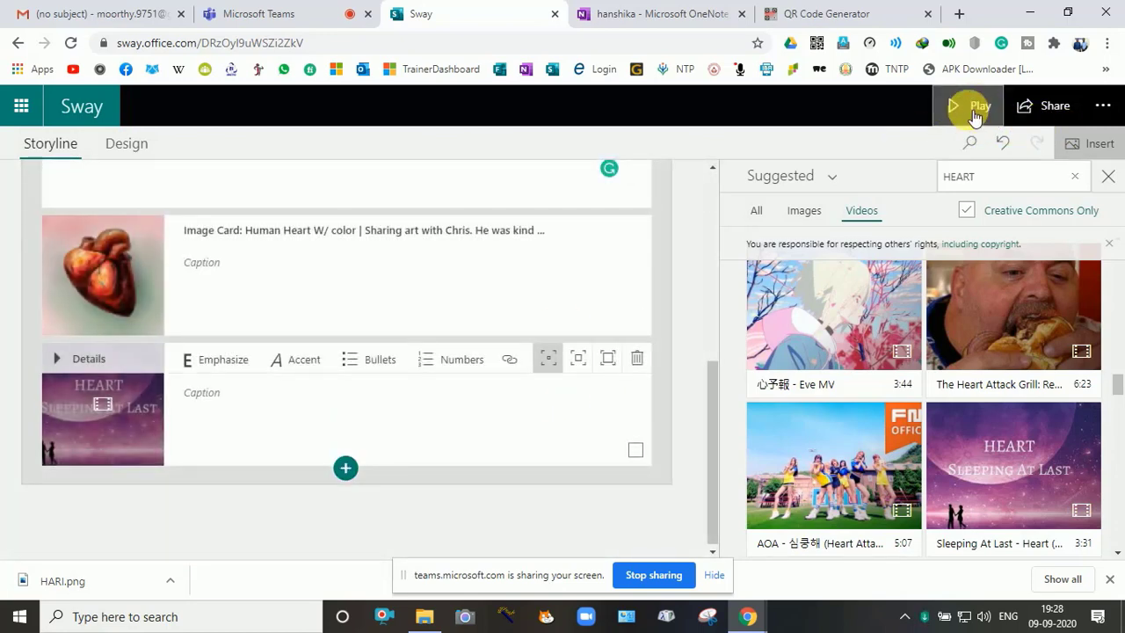
Step: Play the HEART Sway as a preview, then return to the Teams meeting tab
{"action": "left_click", "coordinate": [974, 114]}
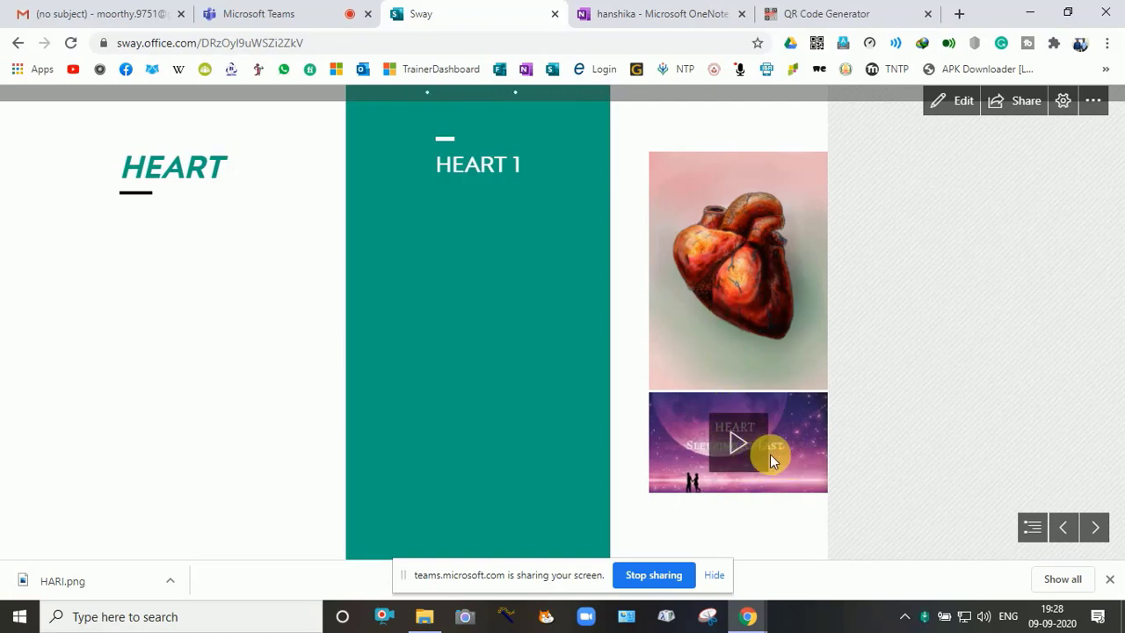
{"action": "left_click", "coordinate": [283, 10]}
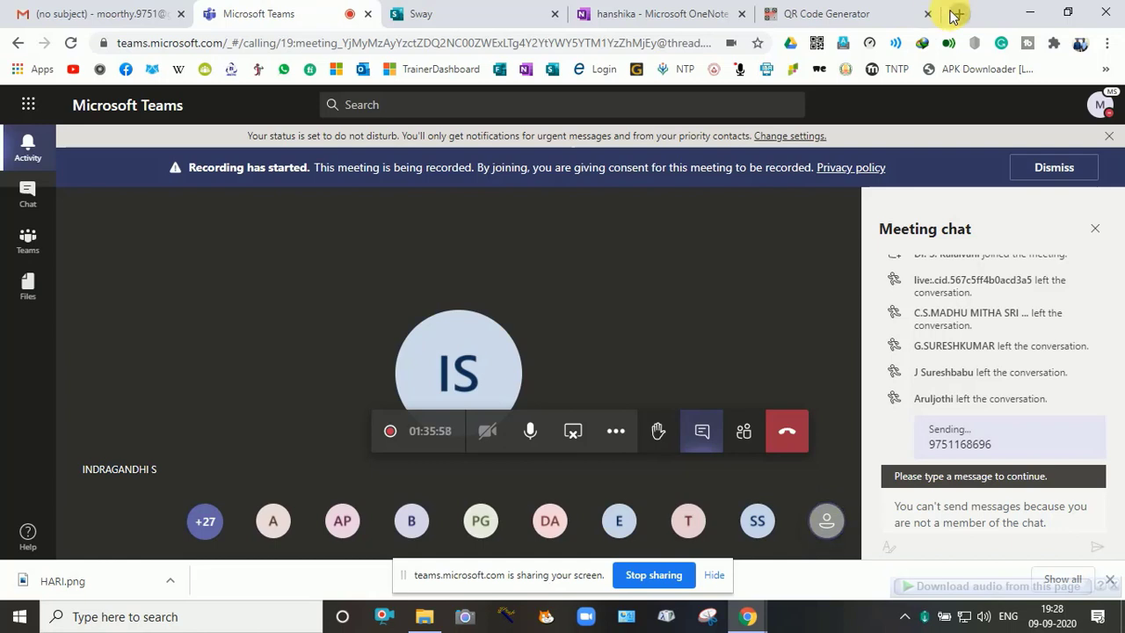
Step: Open a new browser tab and load YouTube from the bookmark
{"action": "left_click", "coordinate": [955, 16]}
{"action": "left_click", "coordinate": [73, 74]}
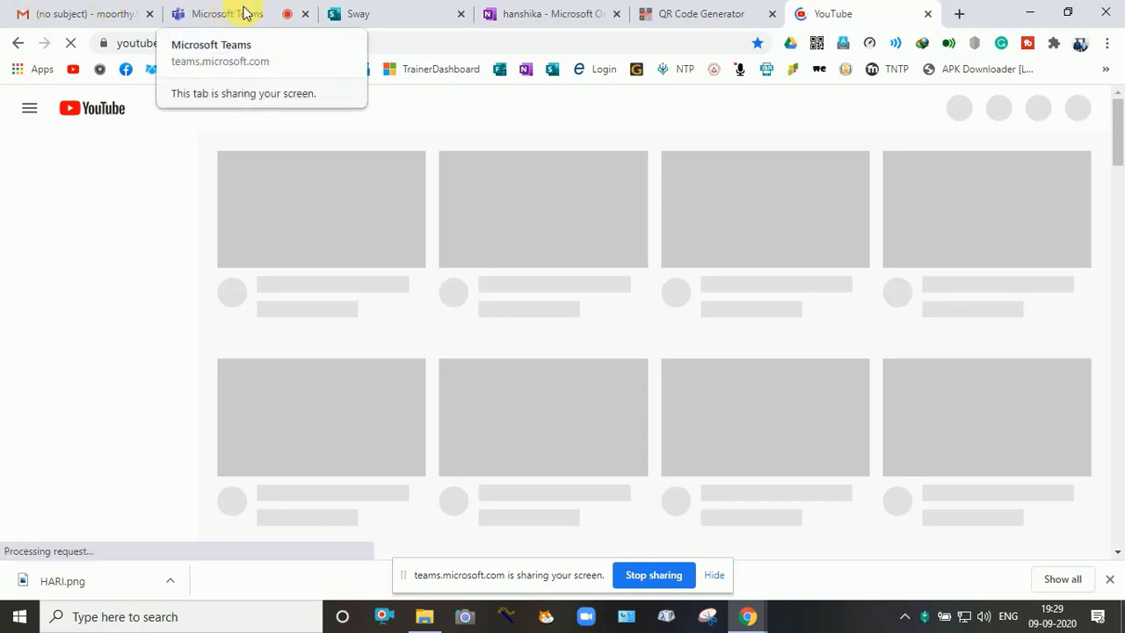
Step: Switch back to the browser tab showing the HEART Sway preview
{"action": "left_click", "coordinate": [400, 22]}
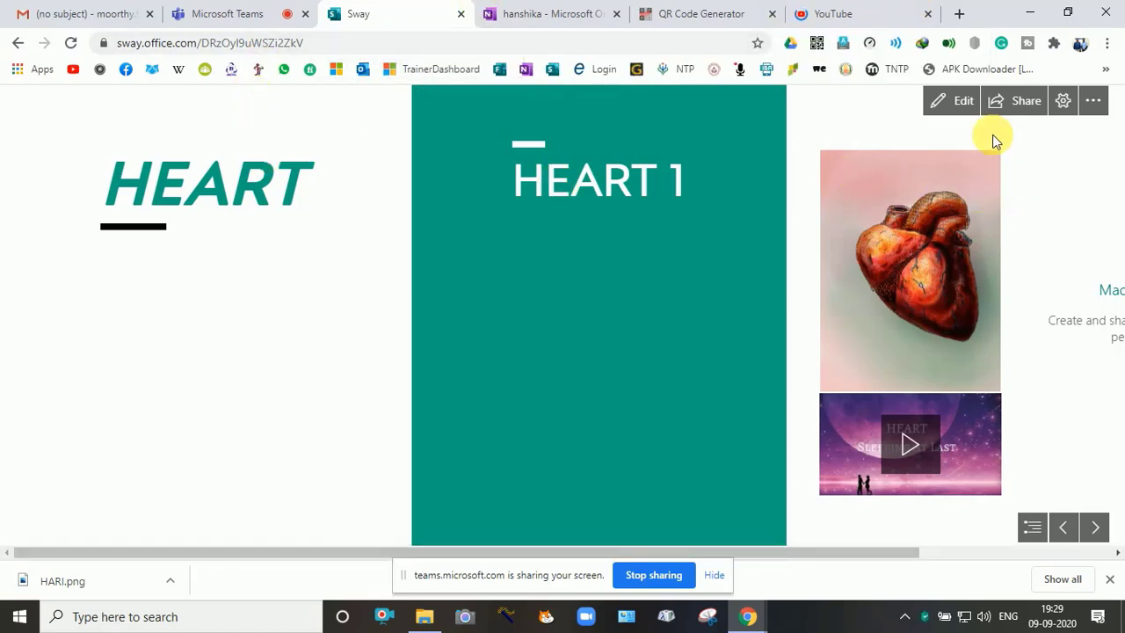
Step: Return the HEART Sway to the Storyline editor and open office.com from the app launcher
{"action": "left_click", "coordinate": [958, 101]}
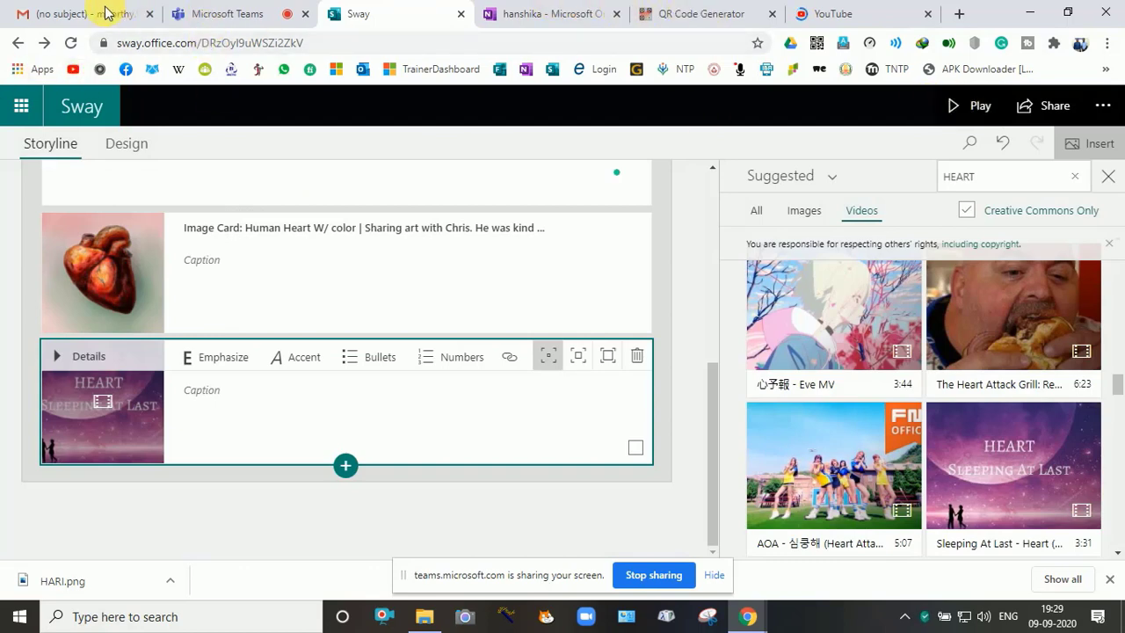
{"action": "left_click", "coordinate": [21, 106]}
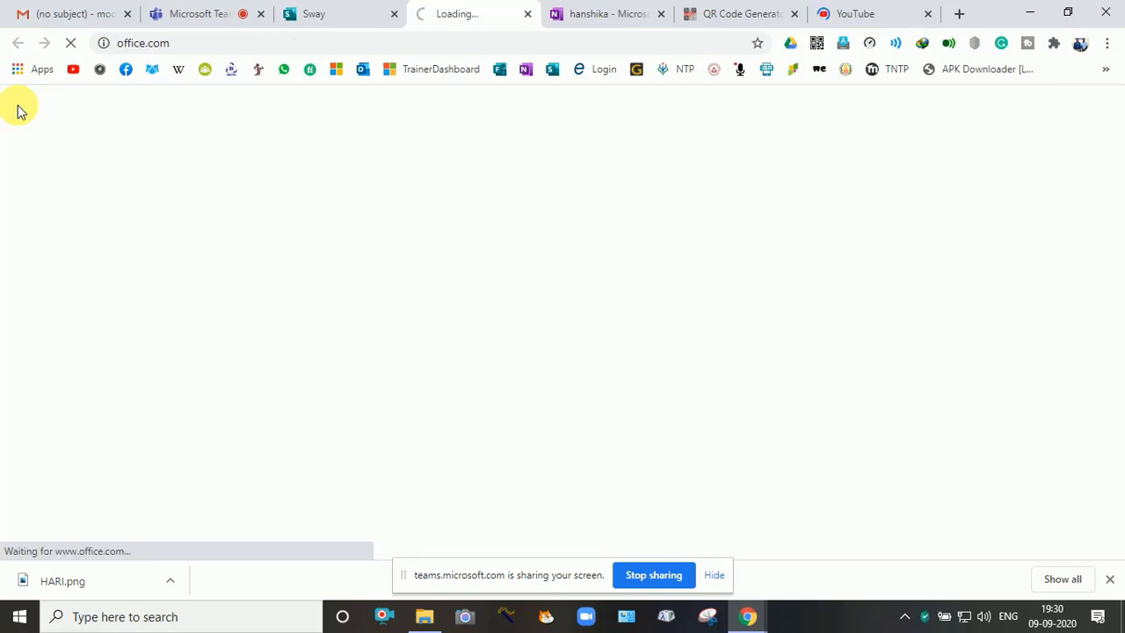
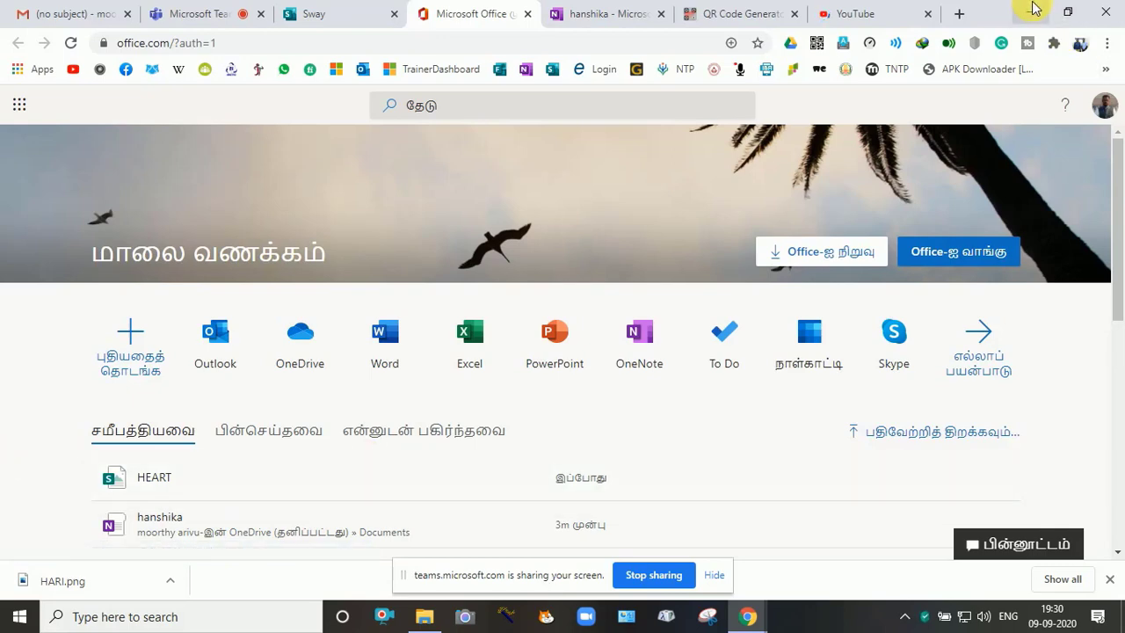
Step: From the desktop, go through This PC to Local Disk (F:) > phonetic cards &ladder > Phonetic cards
{"action": "left_click", "coordinate": [1034, 9]}
{"action": "left_click", "coordinate": [1033, 8]}
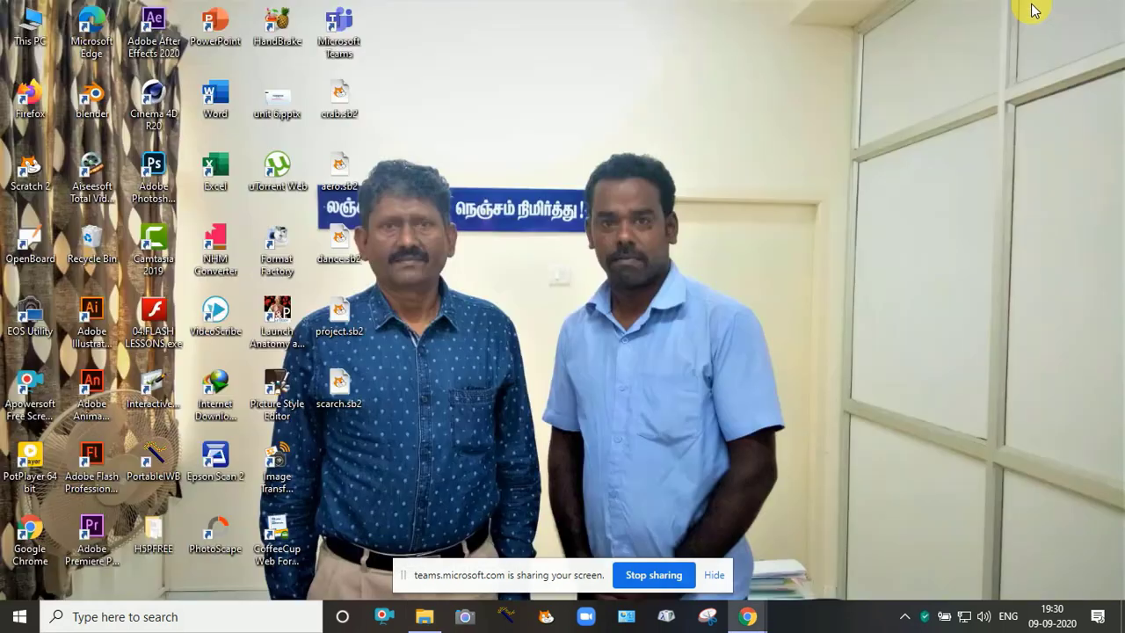
{"action": "left_click", "coordinate": [40, 19]}
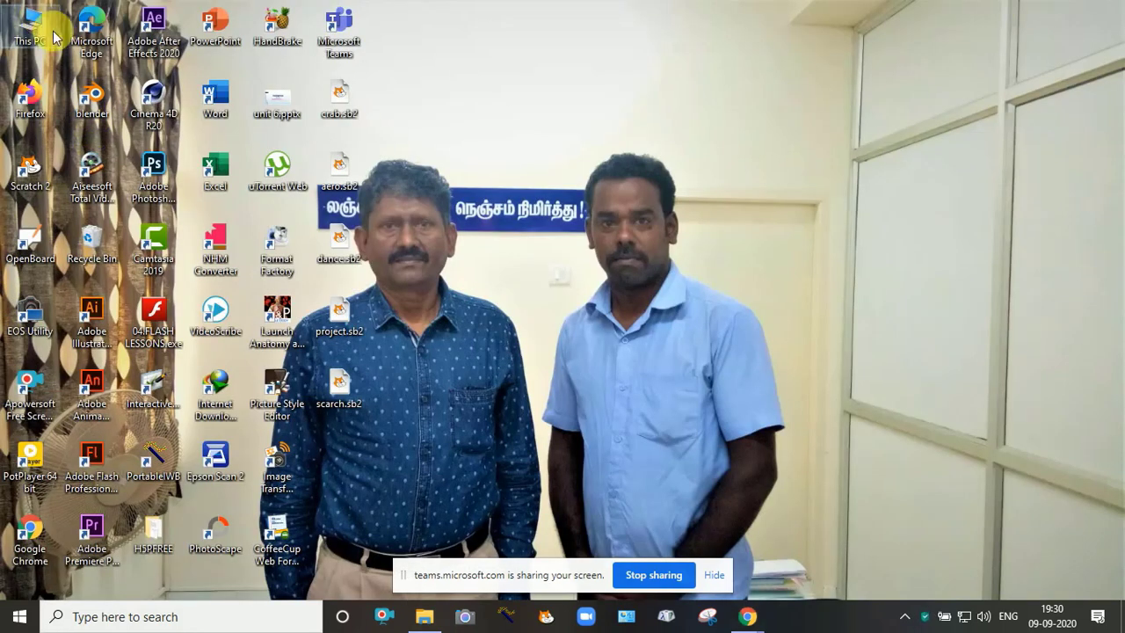
{"action": "double_click", "coordinate": [40, 34]}
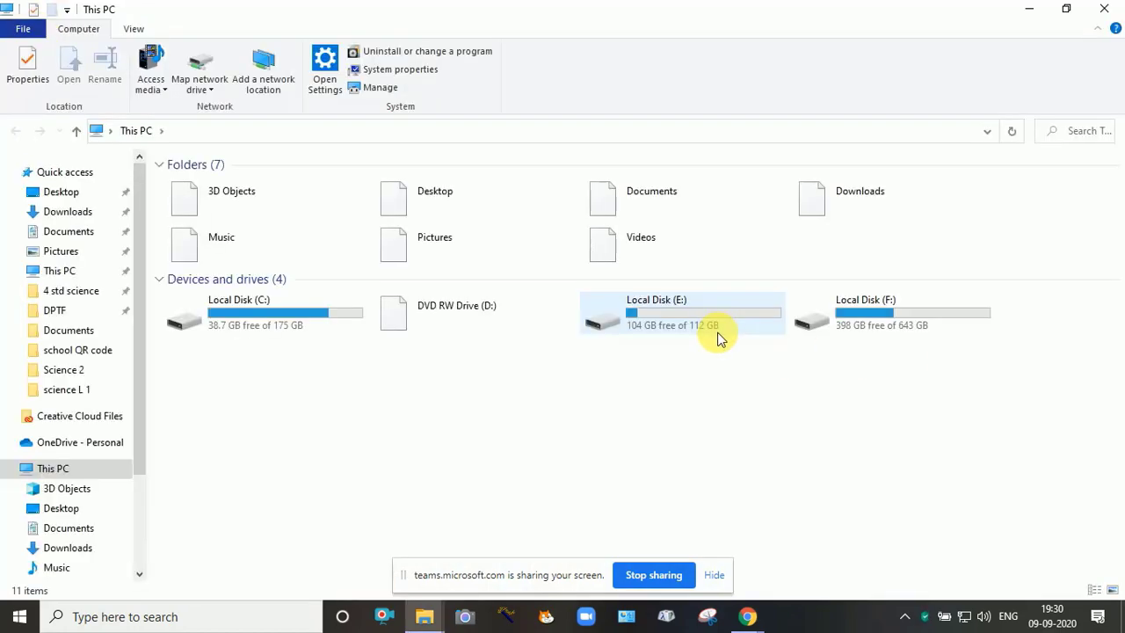
{"action": "double_click", "coordinate": [861, 316]}
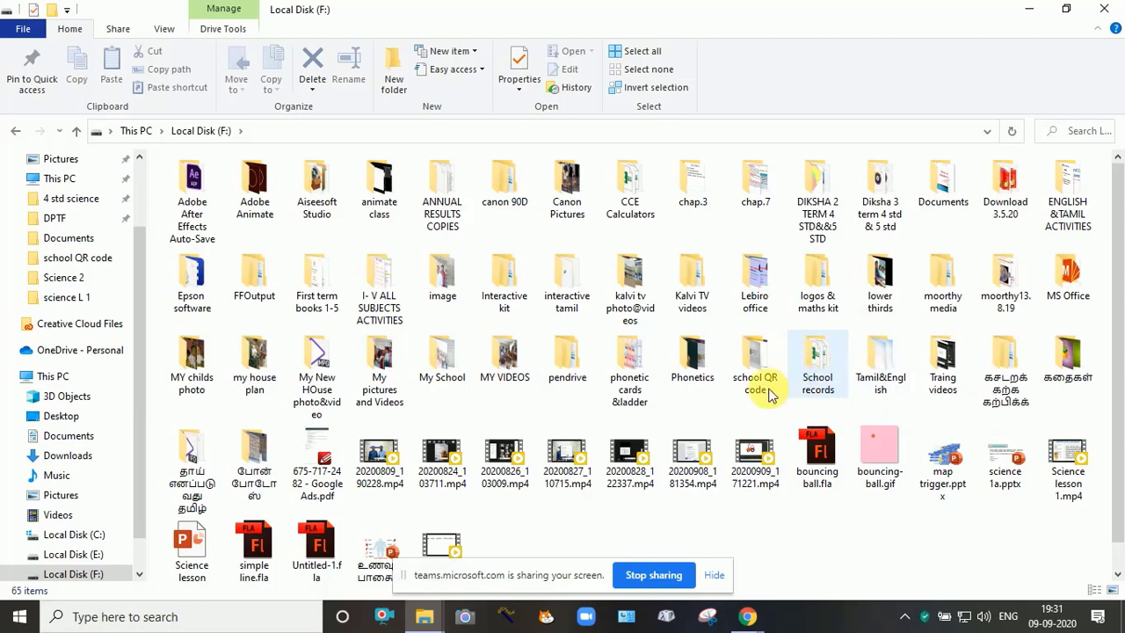
{"action": "double_click", "coordinate": [631, 368]}
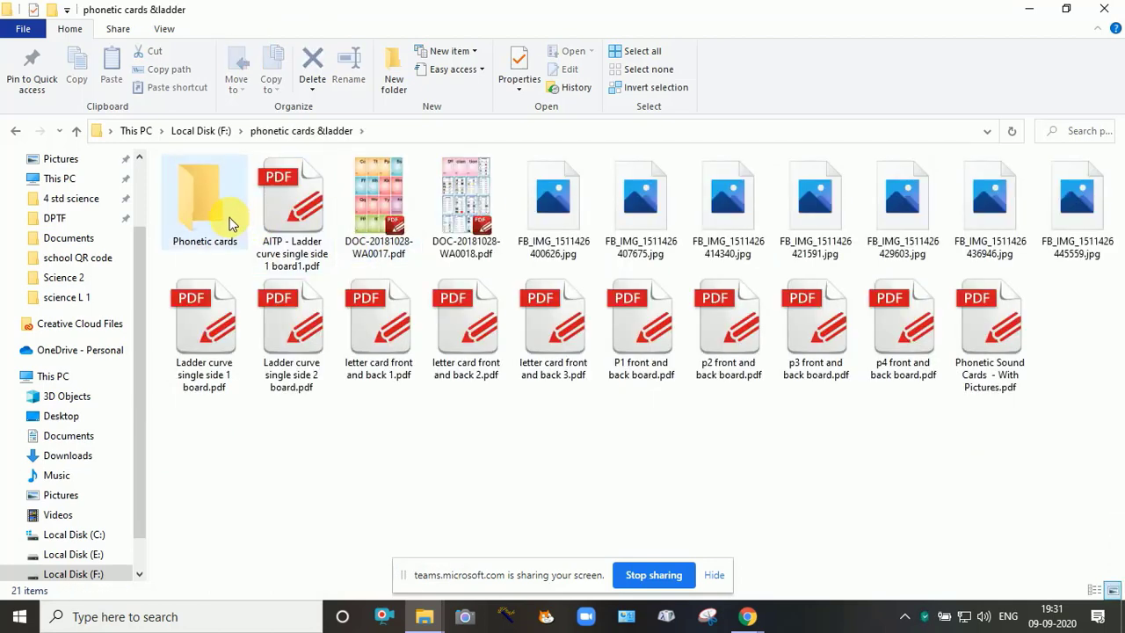
{"action": "double_click", "coordinate": [230, 222]}
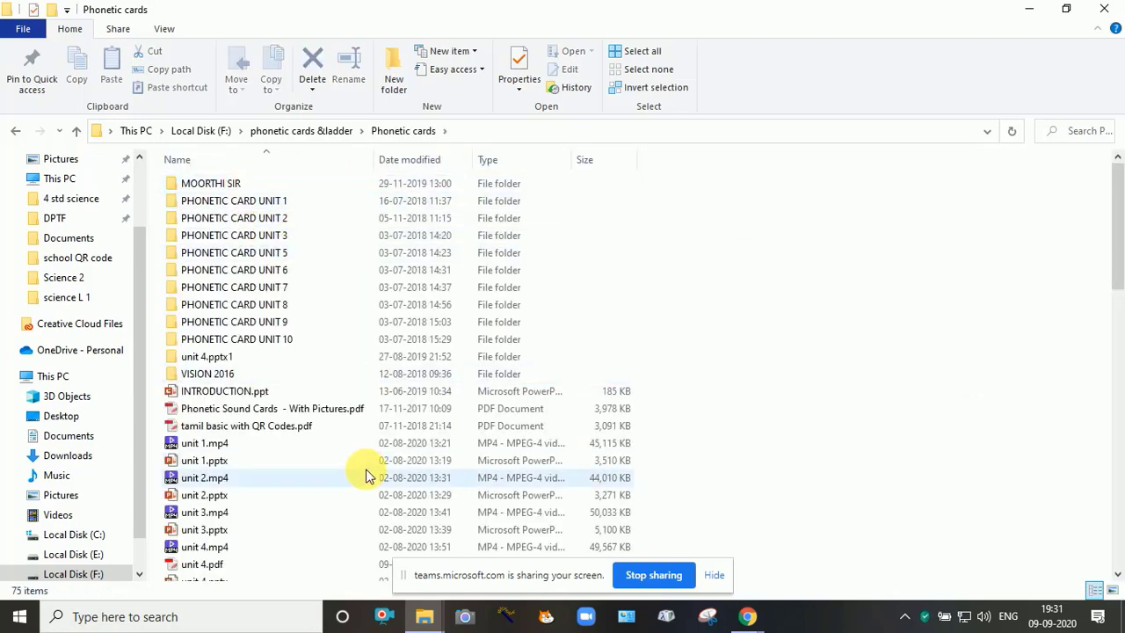
Step: Find unit 6 copy.pptx in the Phonetic cards folder and launch it
{"action": "scroll", "coordinate": [366, 472], "scroll_direction": "down", "scroll_amount": 1}
{"action": "scroll", "coordinate": [365, 472], "scroll_direction": "down", "scroll_amount": 7}
{"action": "scroll", "coordinate": [365, 468], "scroll_direction": "down", "scroll_amount": 10}
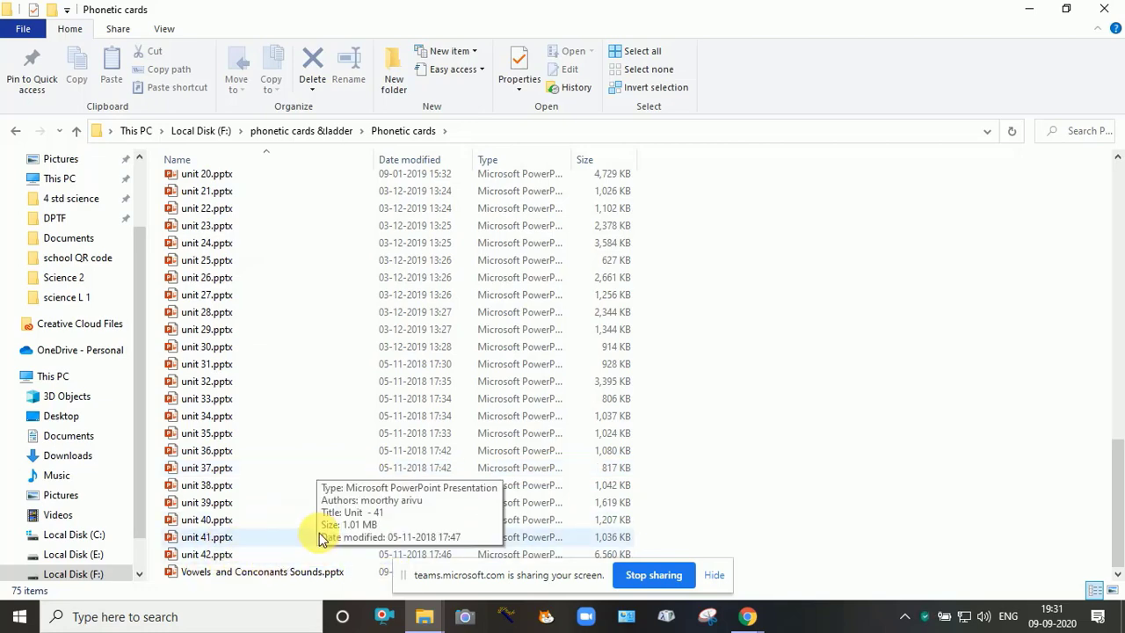
{"action": "scroll", "coordinate": [319, 529], "scroll_direction": "up", "scroll_amount": 7}
{"action": "scroll", "coordinate": [299, 421], "scroll_direction": "up", "scroll_amount": 6}
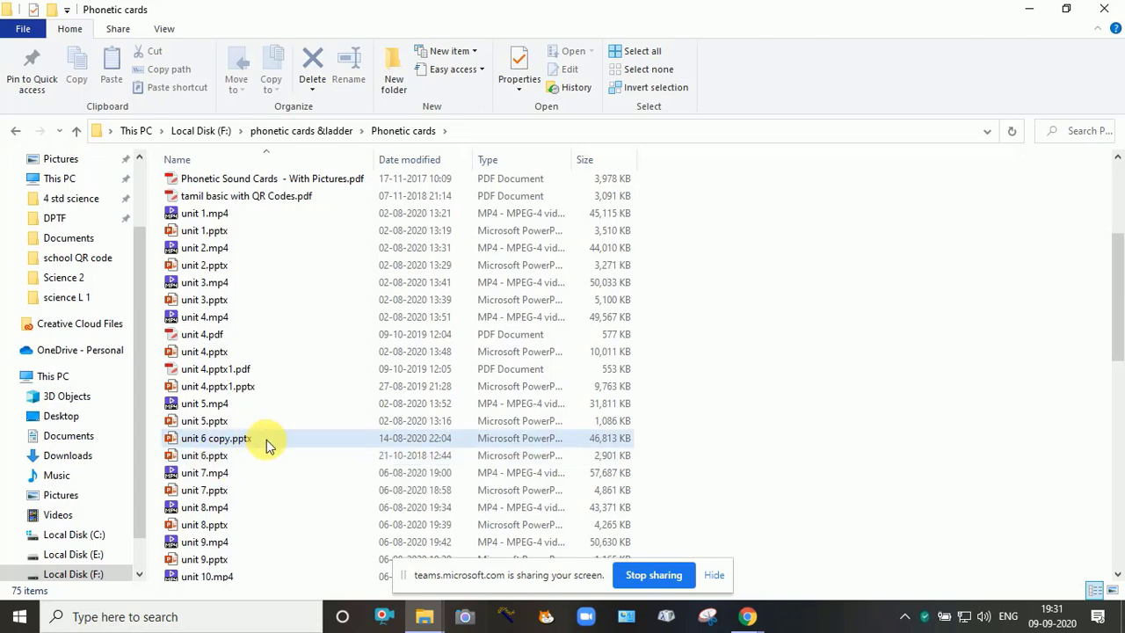
{"action": "double_click", "coordinate": [267, 439]}
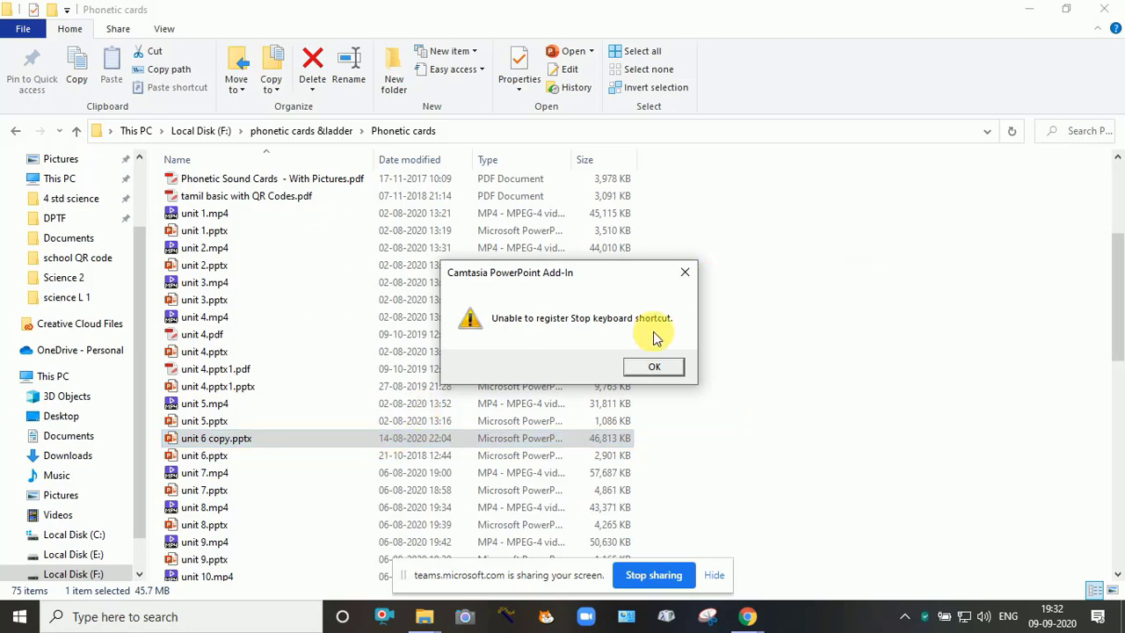
Step: Accept the Camtasia add-in warning so unit 6 copy.pptx opens in PowerPoint
{"action": "left_click", "coordinate": [655, 368]}
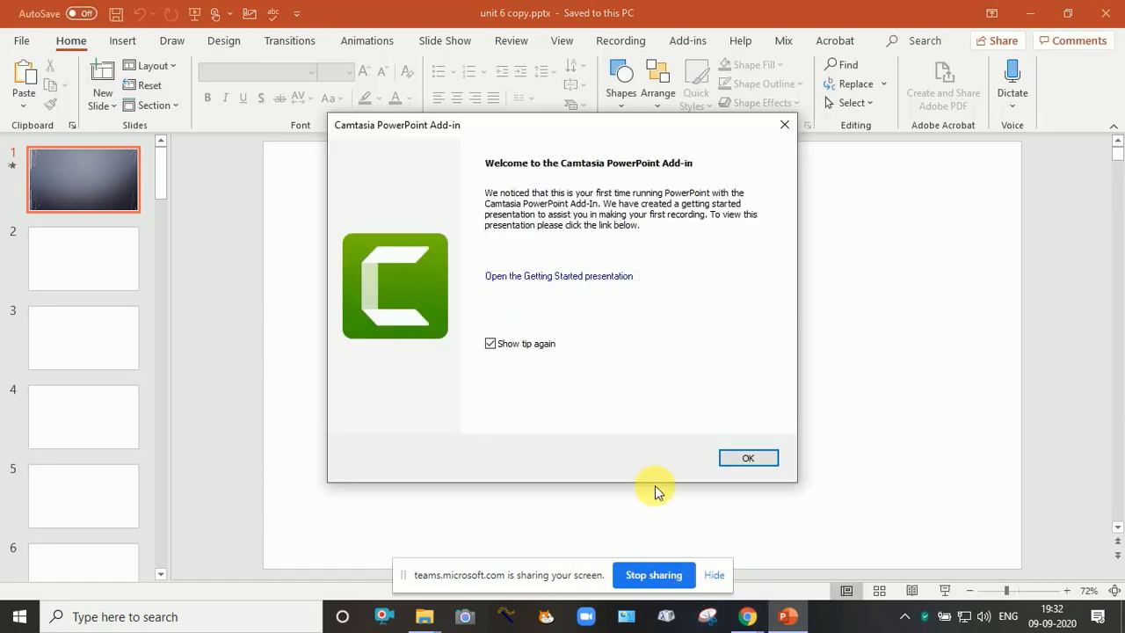
Step: Close the Camtasia welcome message and check the Microsoft Teams meeting tab in Chrome
{"action": "left_click", "coordinate": [785, 125]}
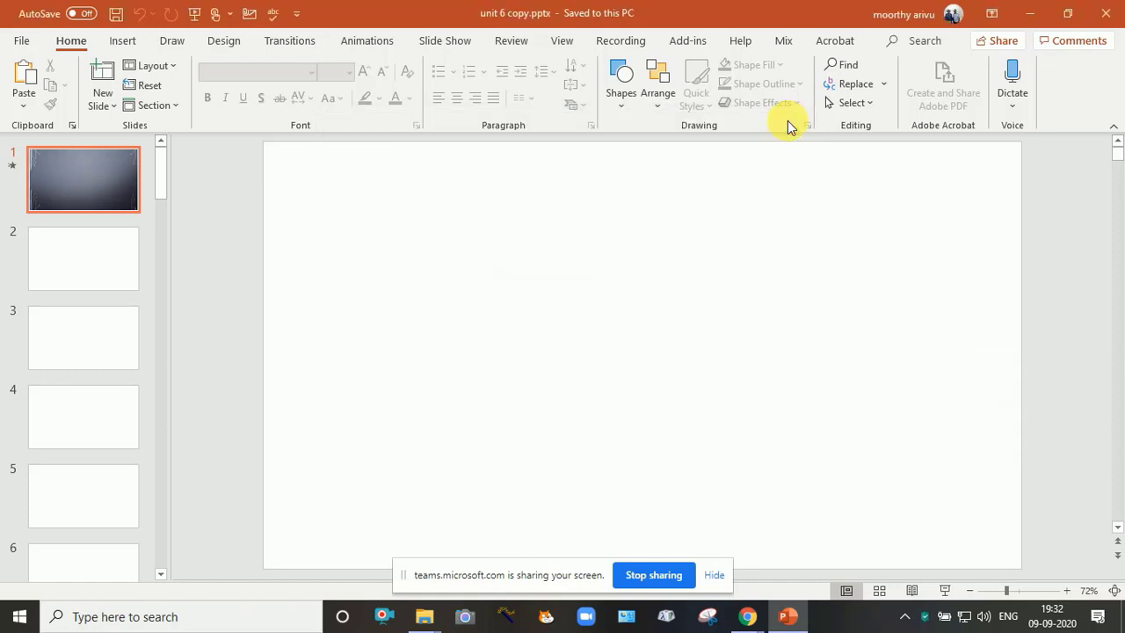
{"action": "left_click", "coordinate": [749, 622]}
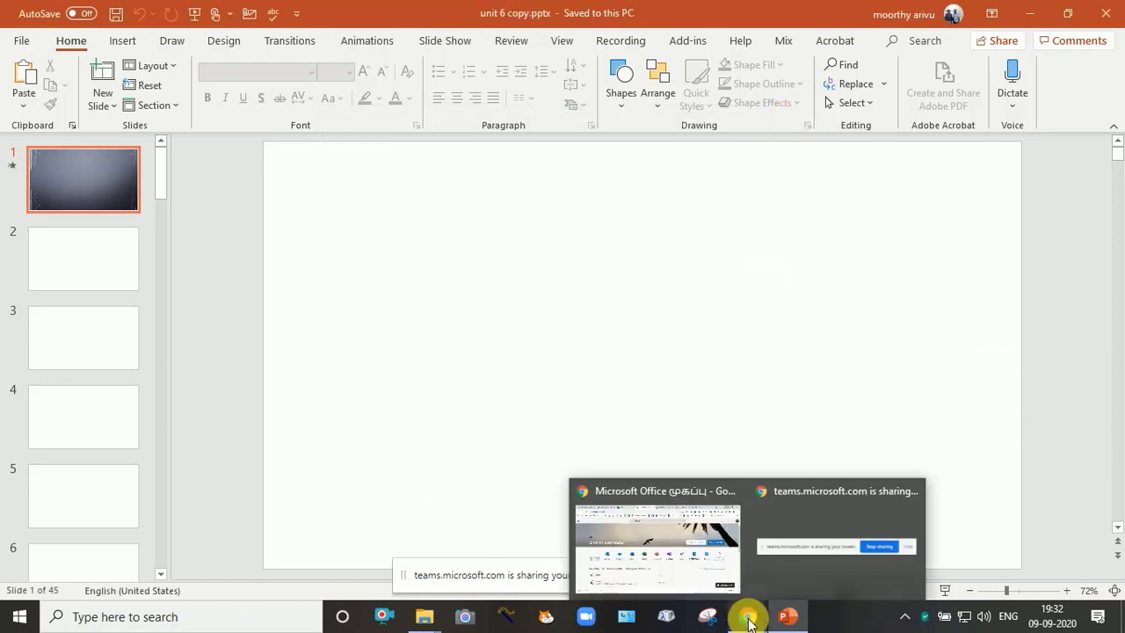
{"action": "left_click", "coordinate": [647, 566]}
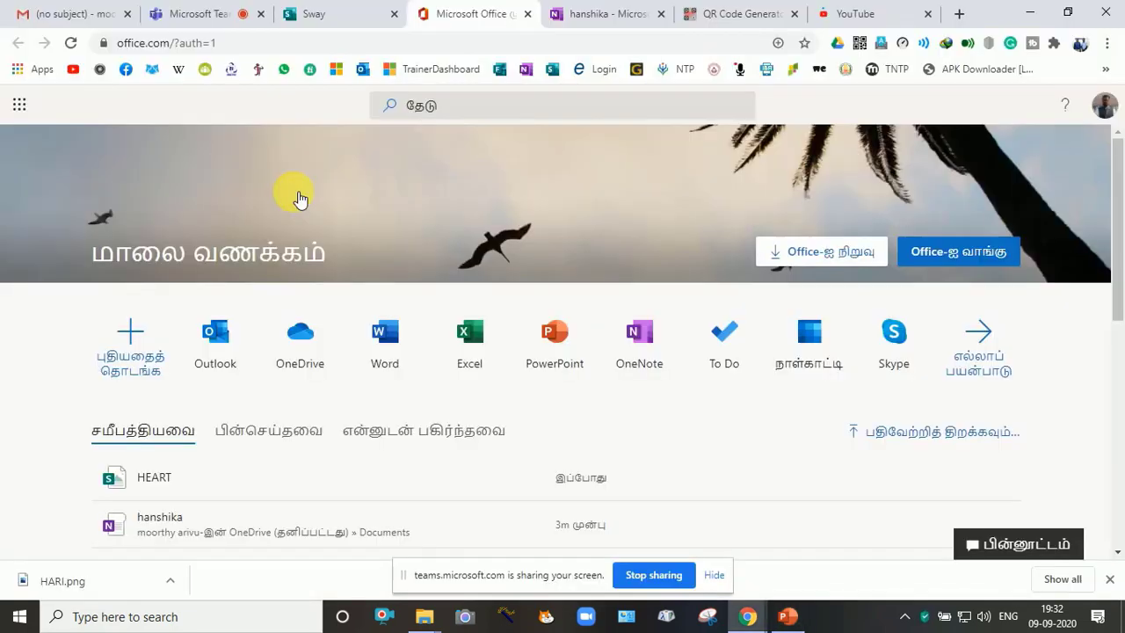
{"action": "left_click", "coordinate": [198, 16]}
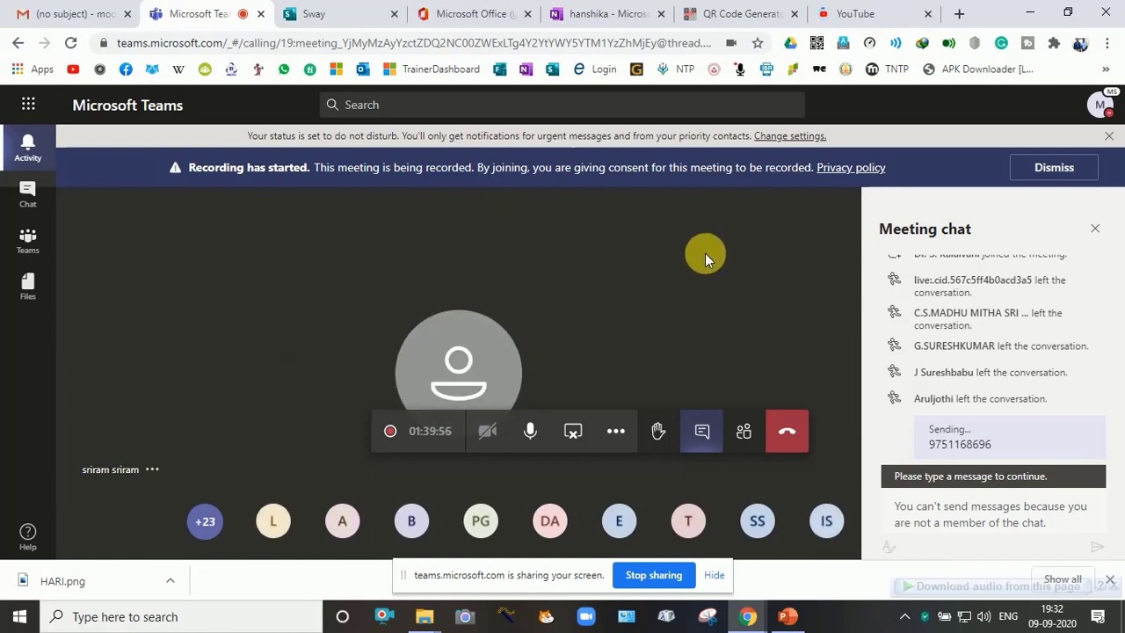
Step: Back in PowerPoint, dismiss the account confirmation and Office activation prompts
{"action": "left_click", "coordinate": [787, 616]}
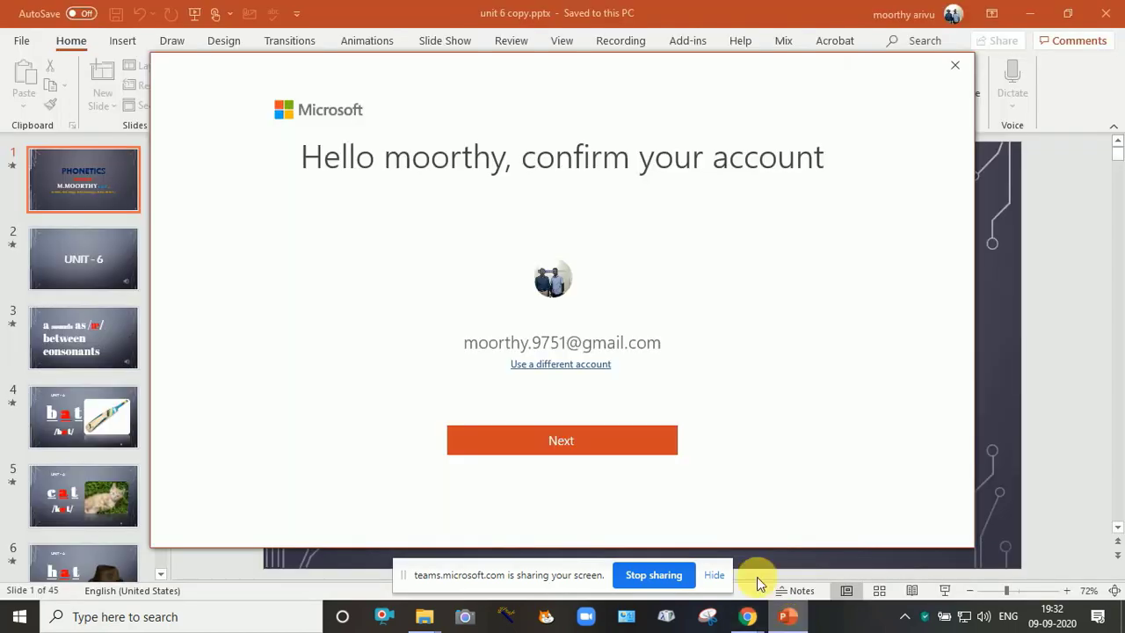
{"action": "left_click", "coordinate": [585, 432]}
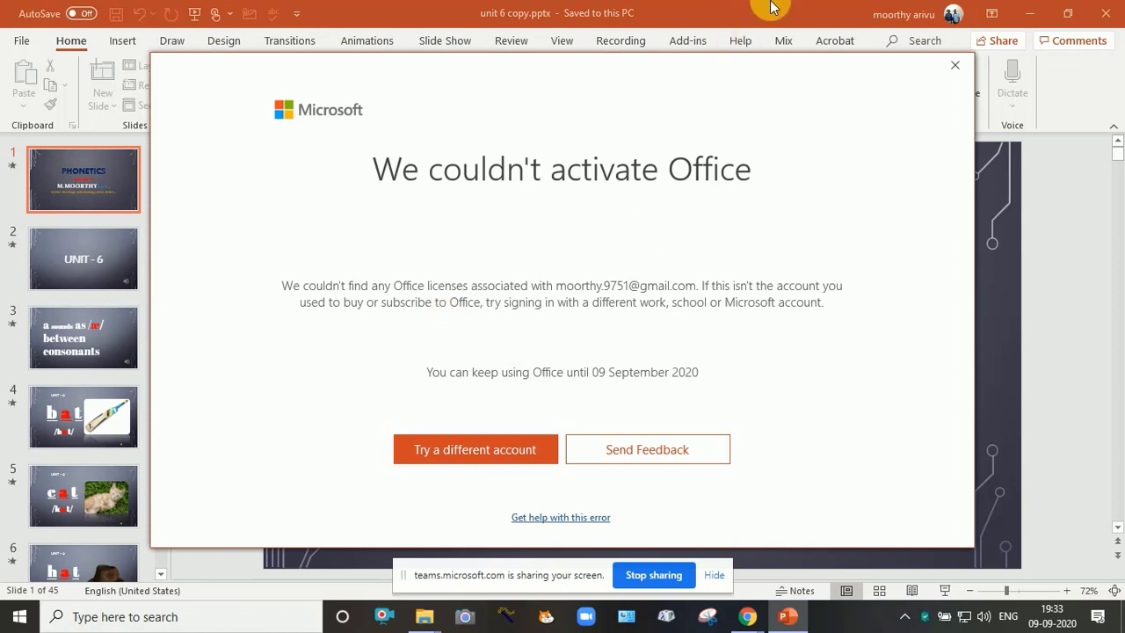
{"action": "left_click", "coordinate": [955, 65]}
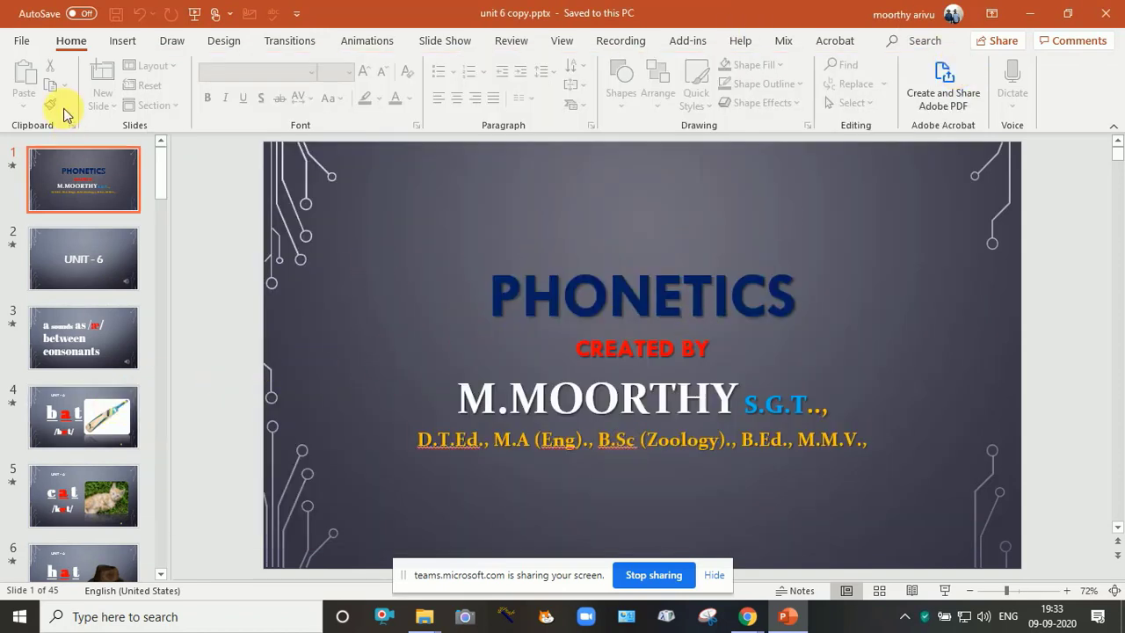
Step: Open triggers animation.pptx from Recent files, then return to the Sway tab in Chrome
{"action": "left_click", "coordinate": [21, 42]}
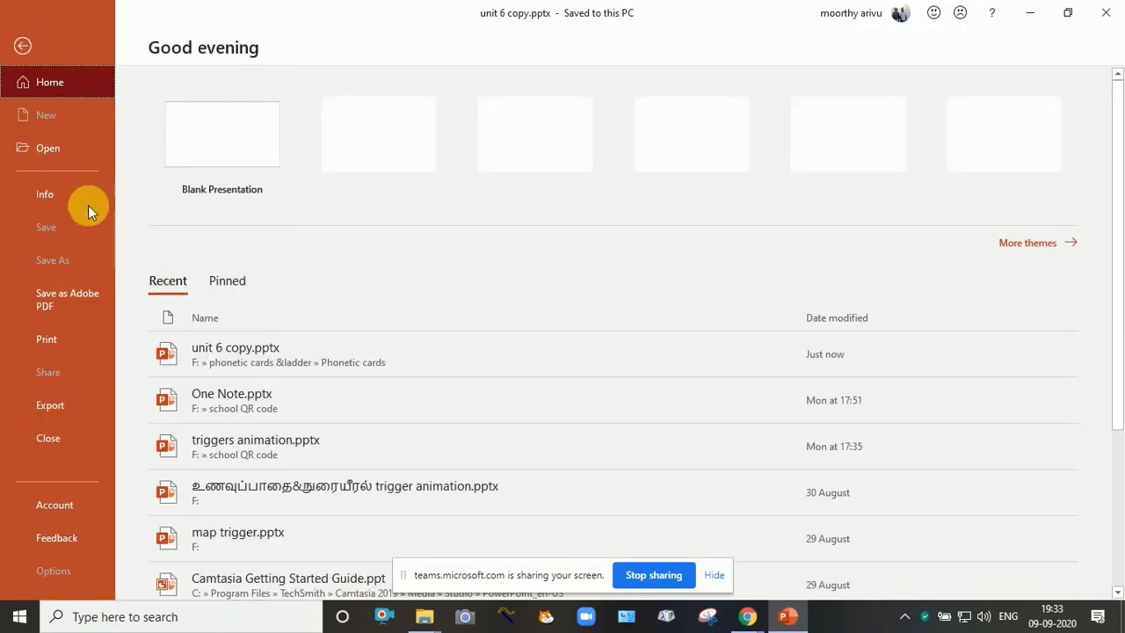
{"action": "key", "text": "Escape"}
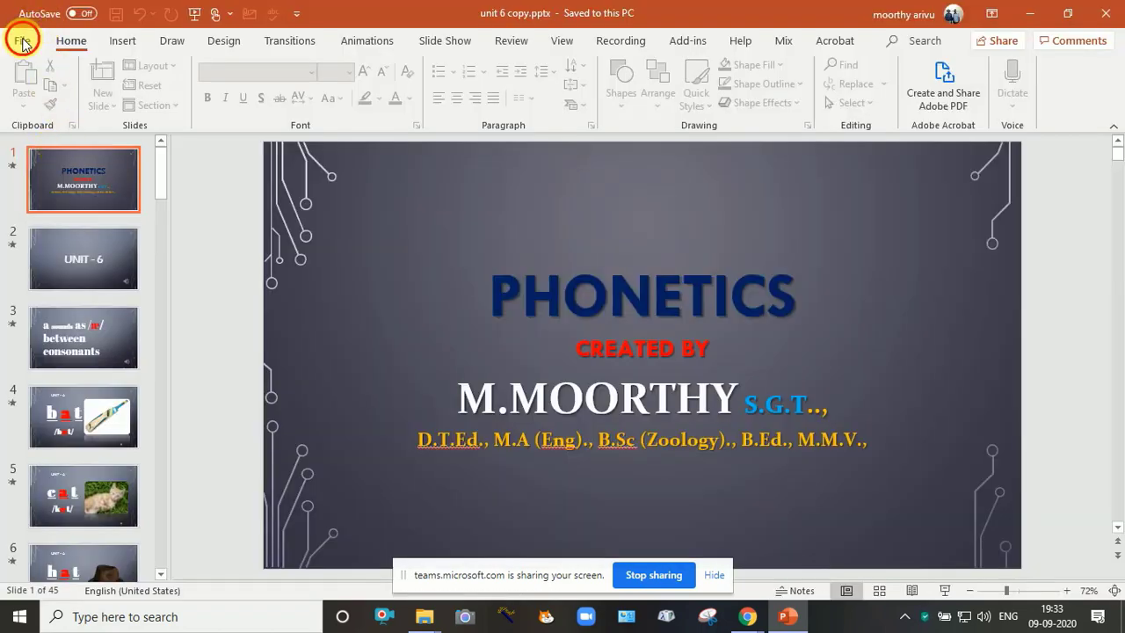
{"action": "left_click", "coordinate": [21, 42]}
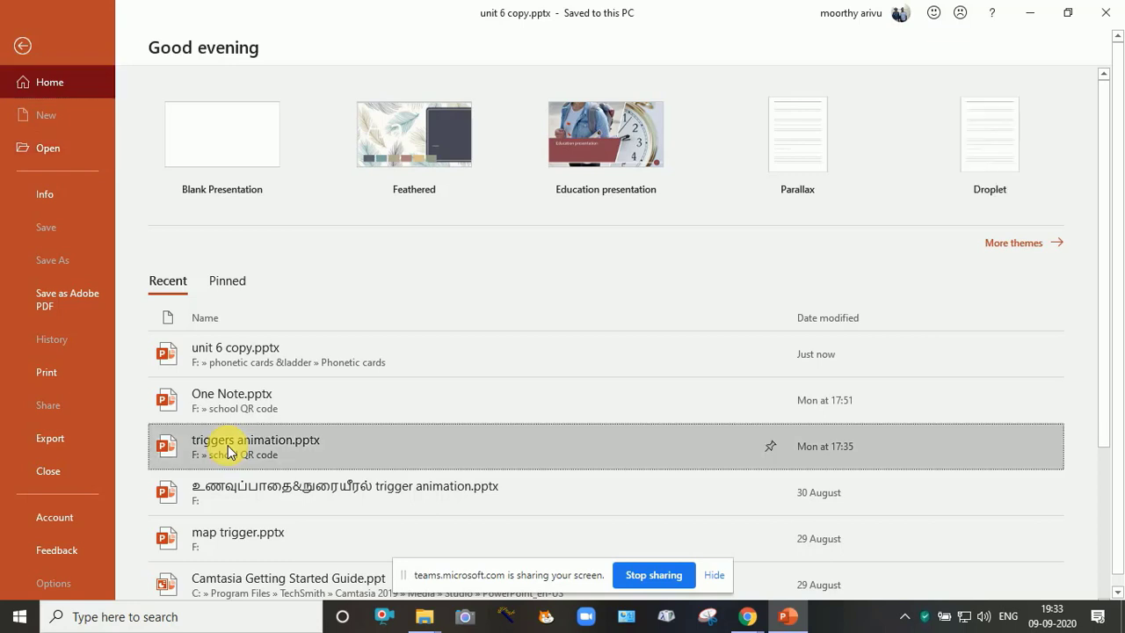
{"action": "left_click", "coordinate": [227, 451]}
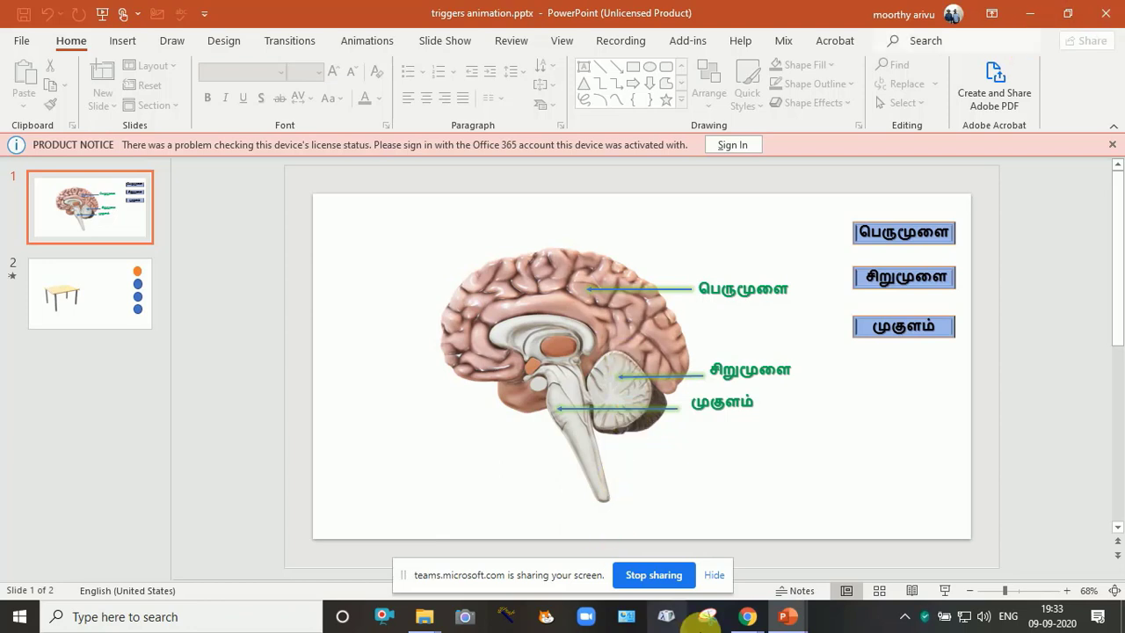
{"action": "mouse_move", "coordinate": [746, 616]}
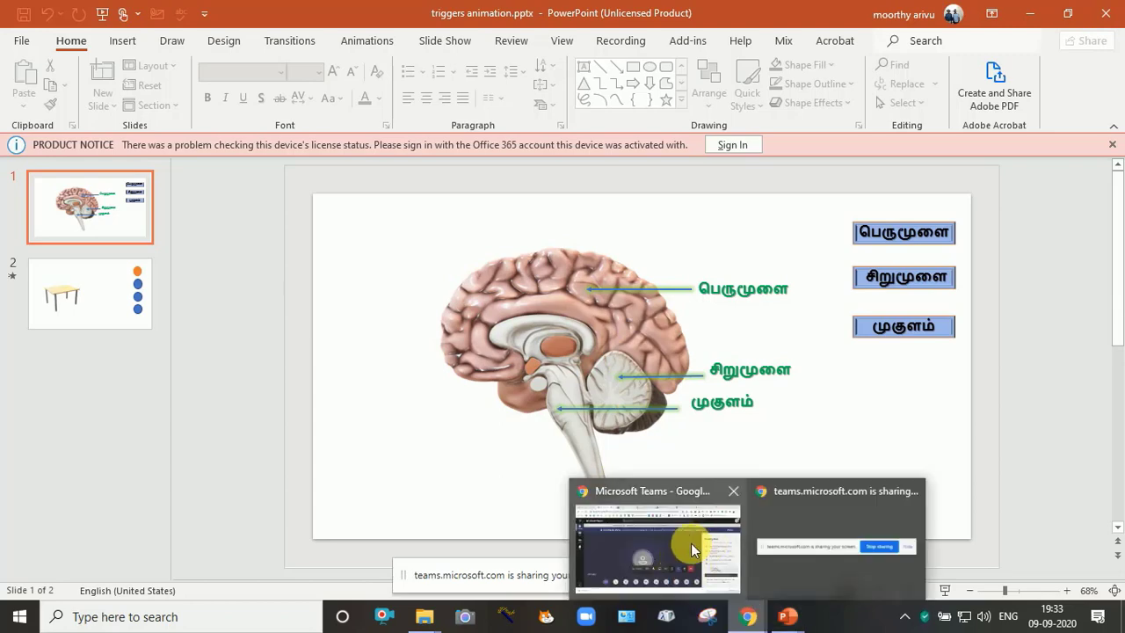
{"action": "left_click", "coordinate": [689, 544]}
{"action": "left_click", "coordinate": [310, 14]}
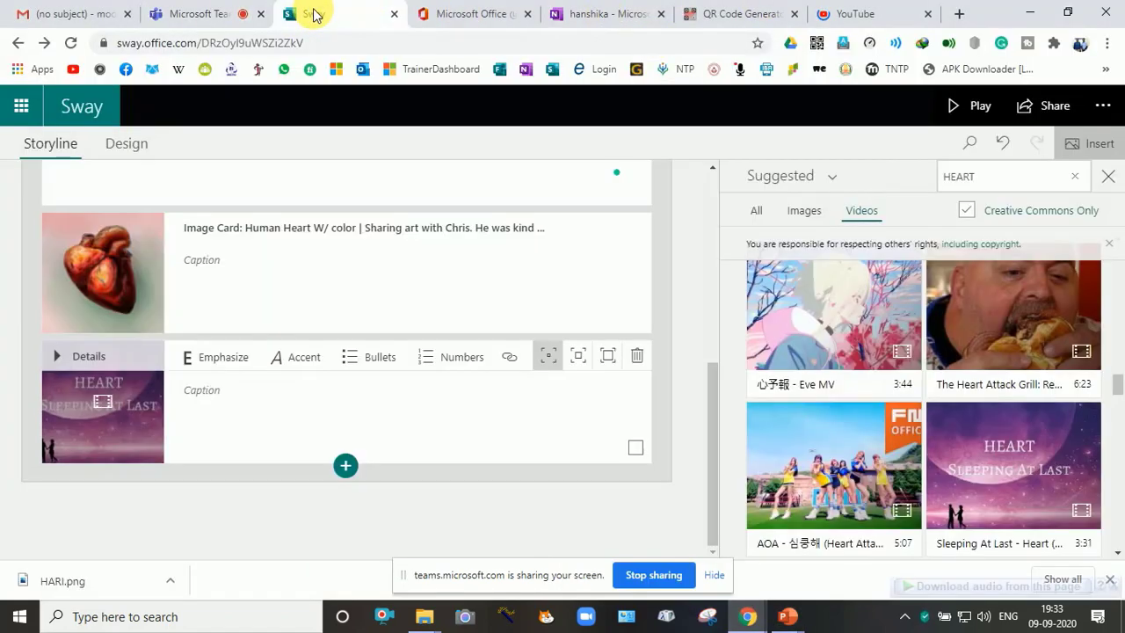
Step: Insert a Media > Audio card directly below the heart image card
{"action": "left_click", "coordinate": [348, 473]}
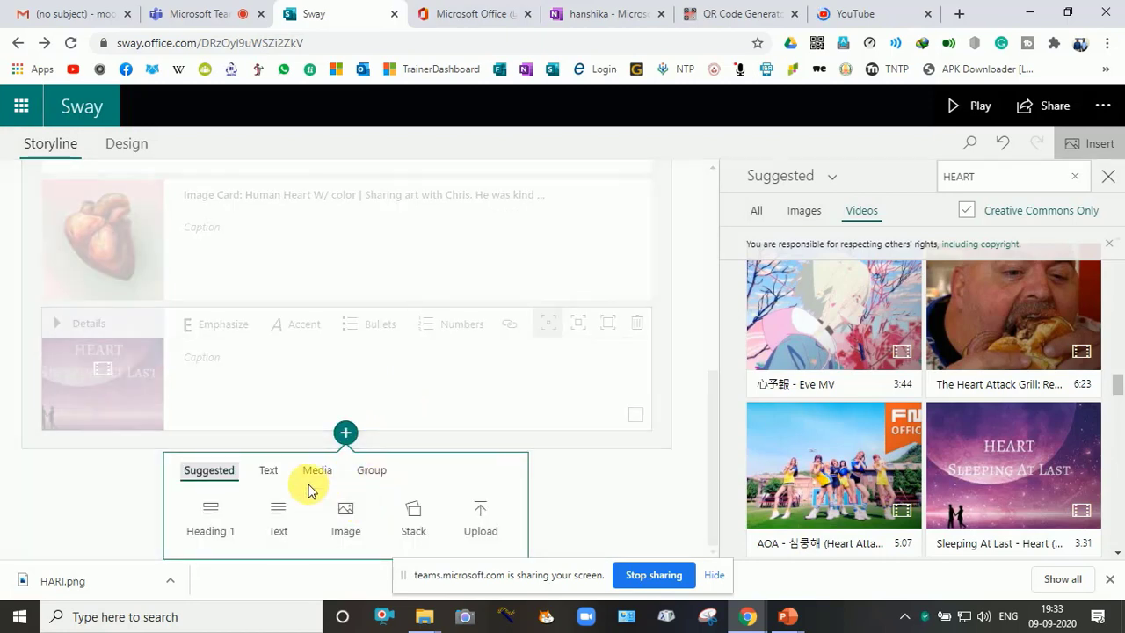
{"action": "left_click", "coordinate": [326, 471]}
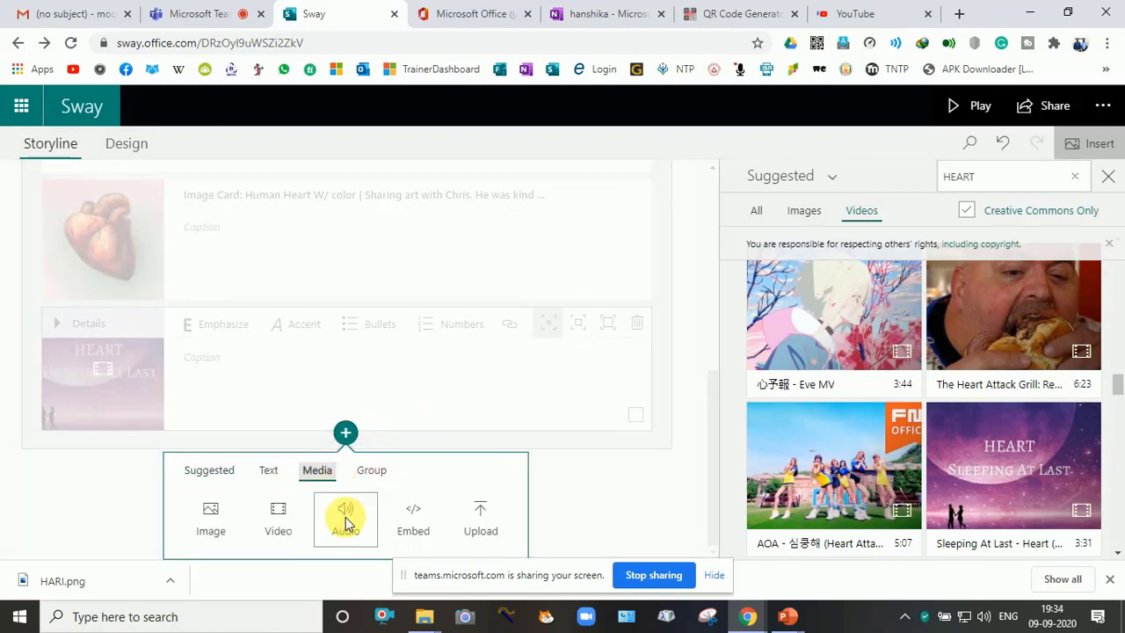
{"action": "left_click", "coordinate": [208, 231]}
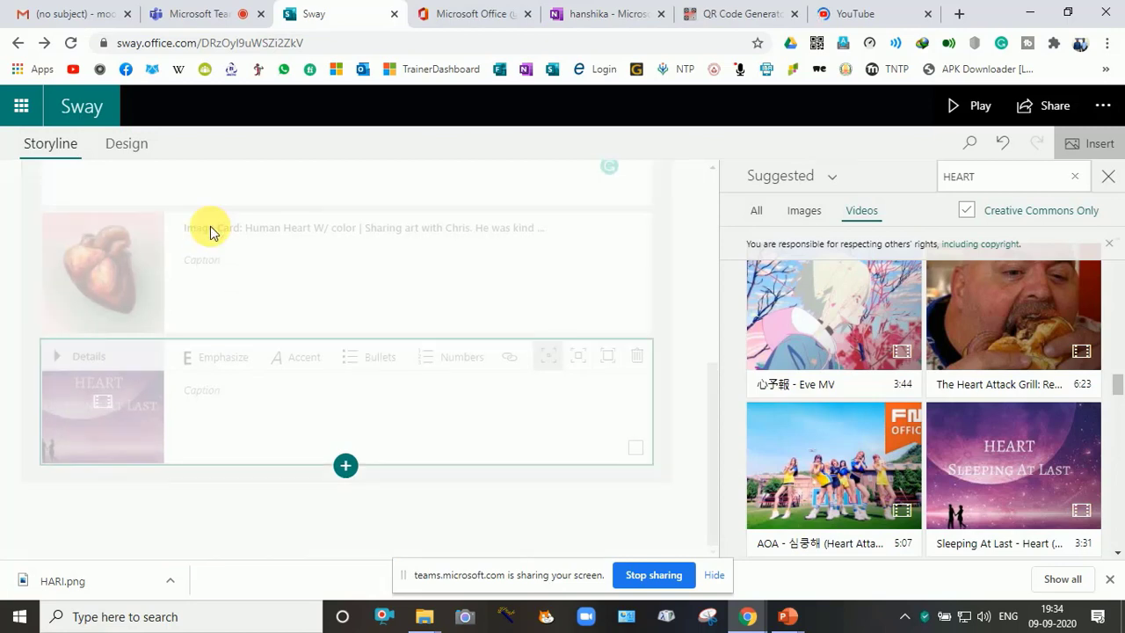
{"action": "scroll", "coordinate": [216, 253], "scroll_direction": "up", "scroll_amount": 1}
{"action": "left_click", "coordinate": [219, 251]}
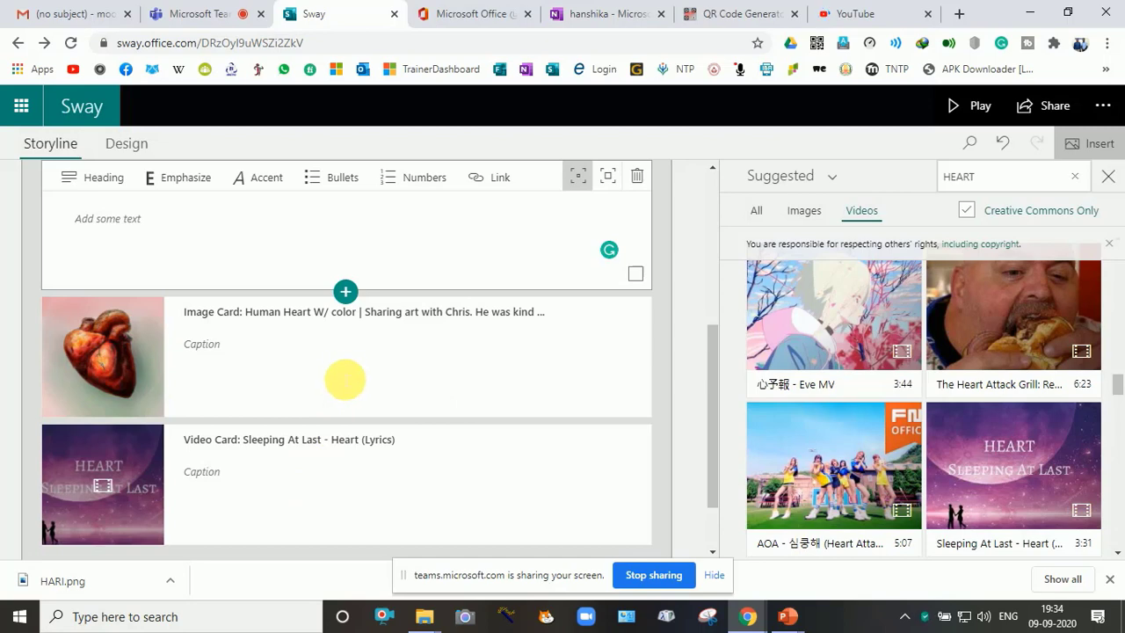
{"action": "left_click", "coordinate": [346, 305]}
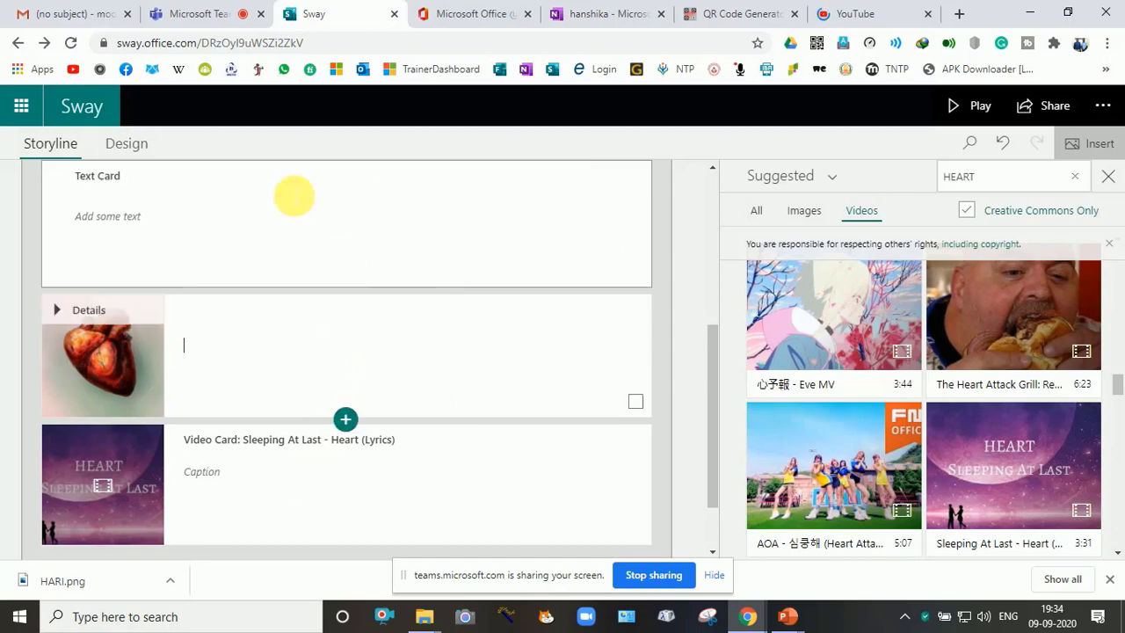
{"action": "left_click", "coordinate": [345, 419]}
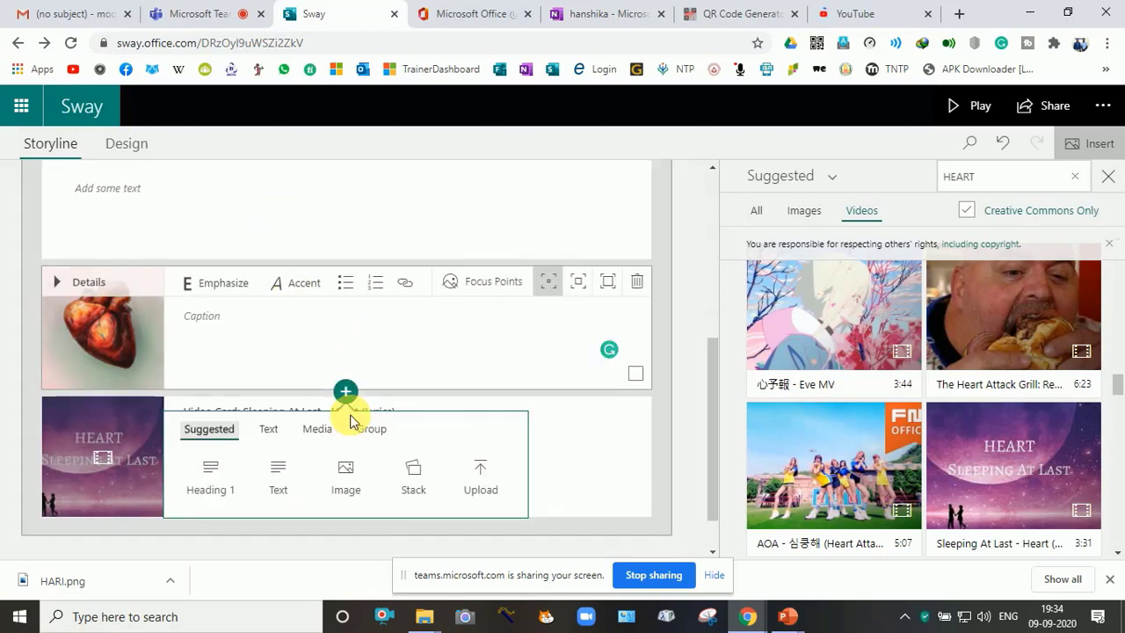
{"action": "left_click", "coordinate": [319, 434]}
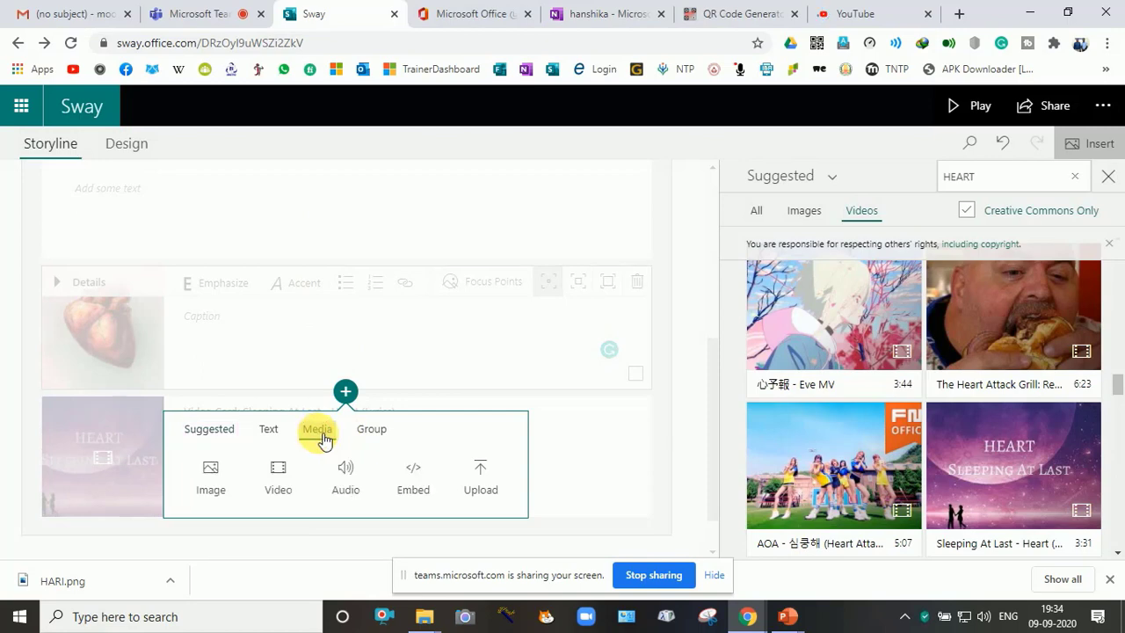
{"action": "left_click", "coordinate": [347, 481]}
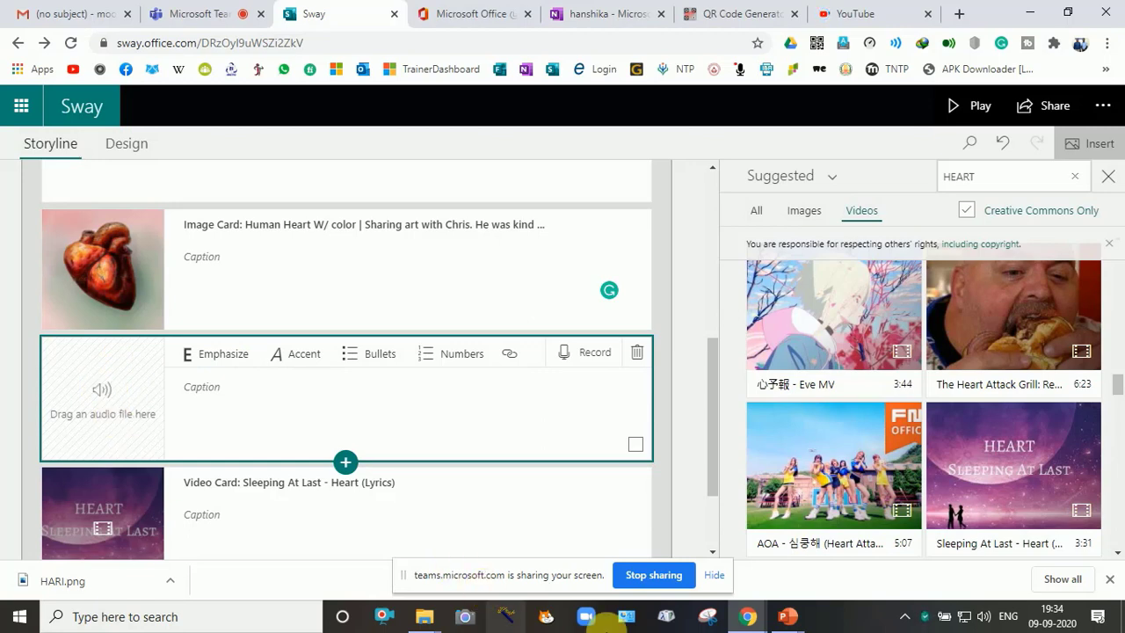
{"action": "mouse_move", "coordinate": [788, 616]}
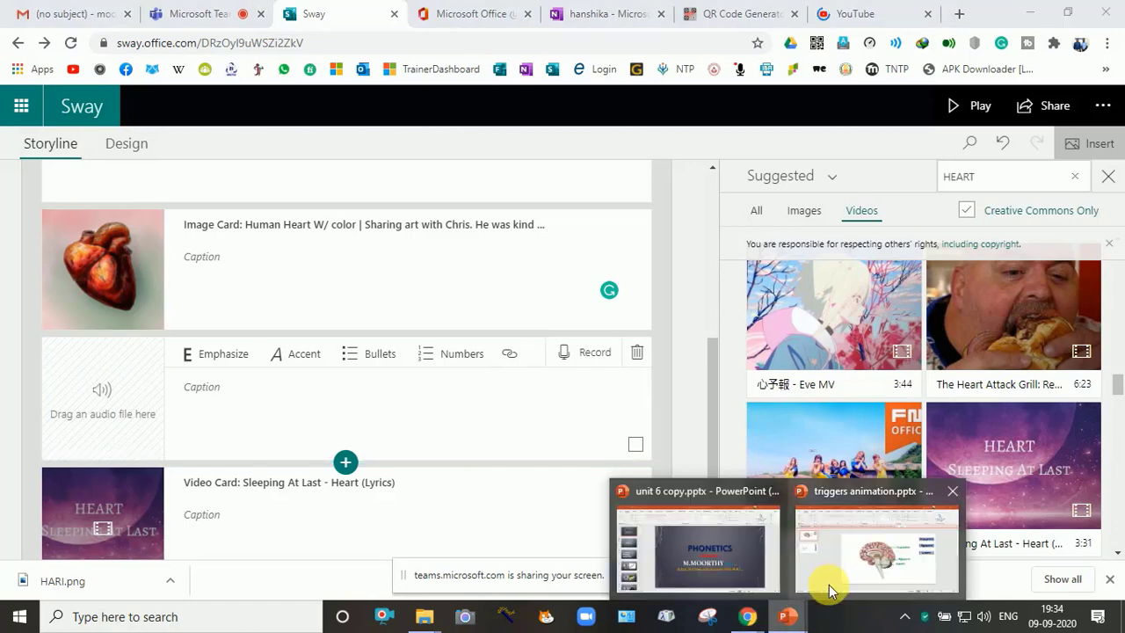
{"action": "left_click", "coordinate": [719, 576]}
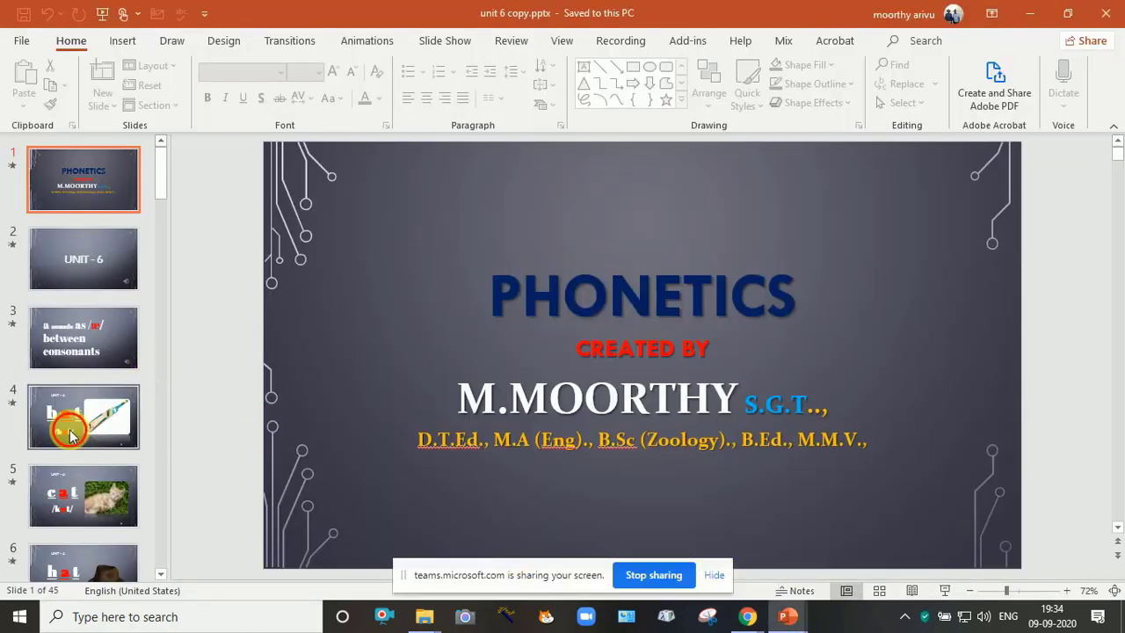
{"action": "left_click", "coordinate": [74, 423]}
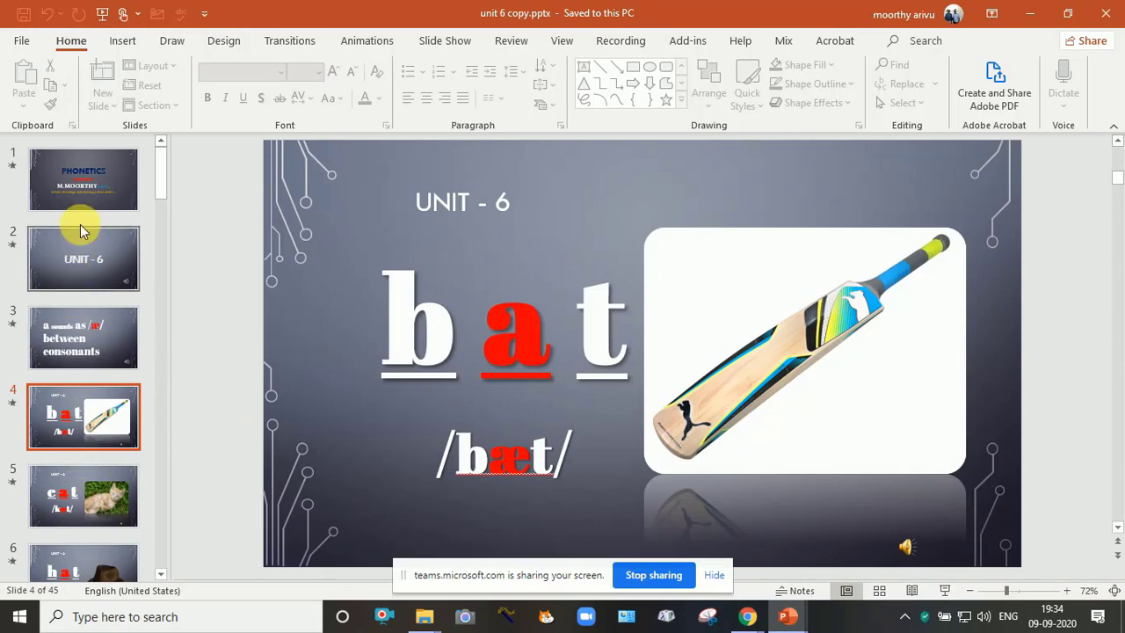
{"action": "left_click", "coordinate": [84, 193]}
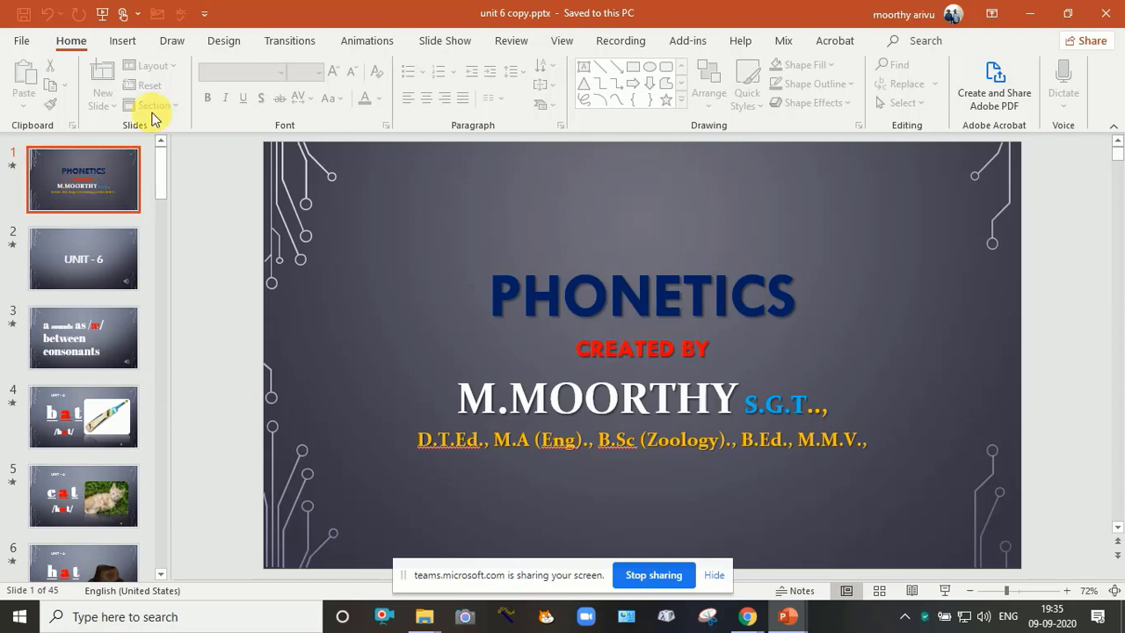
Step: Bring the Chrome window forward and show the Microsoft Teams meeting tab
{"action": "left_click", "coordinate": [743, 615]}
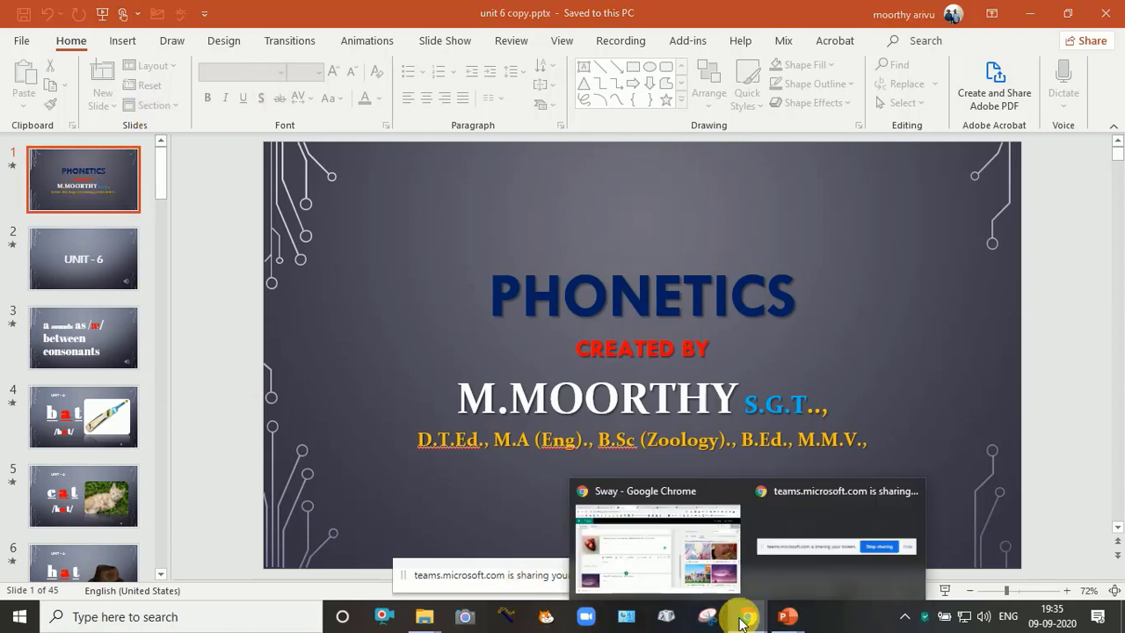
{"action": "left_click", "coordinate": [673, 567]}
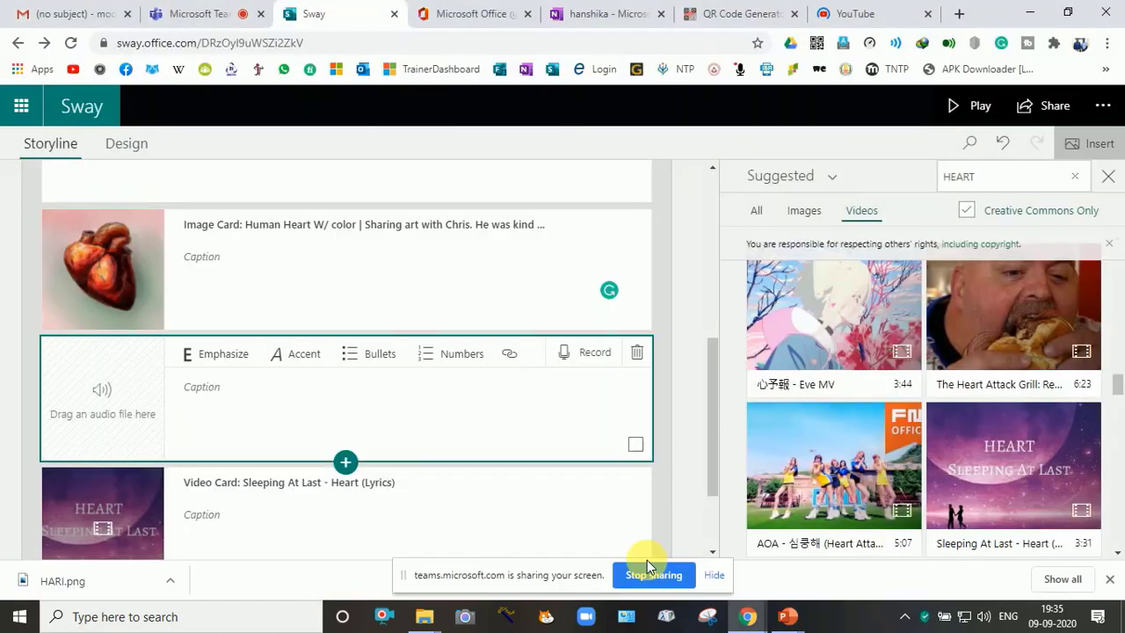
{"action": "left_click", "coordinate": [195, 14]}
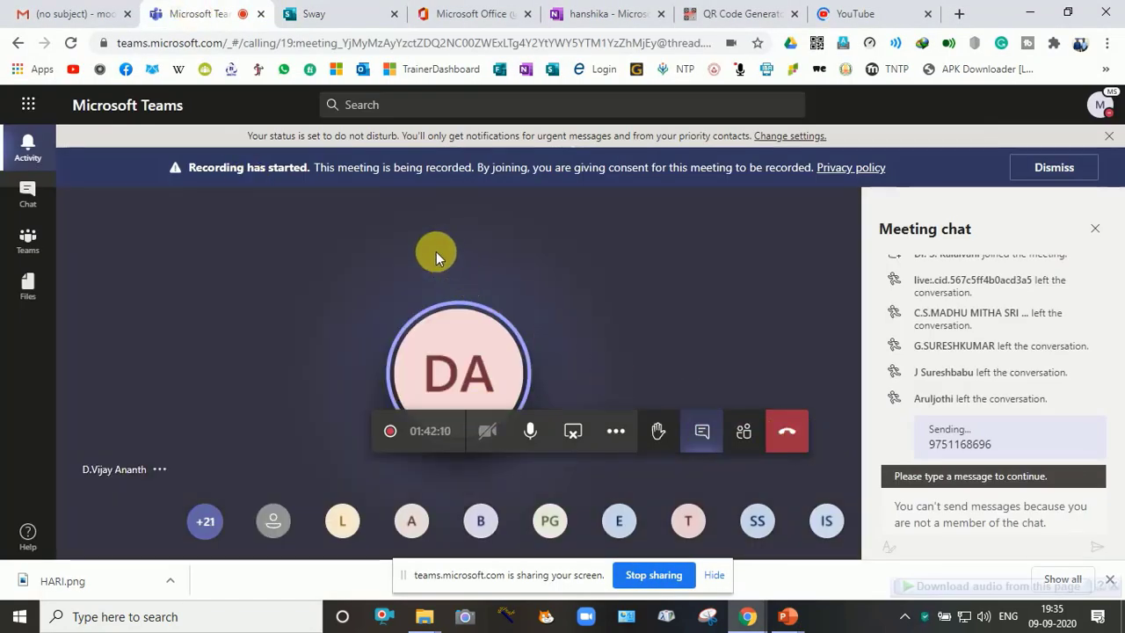
{"action": "mouse_move", "coordinate": [267, 360]}
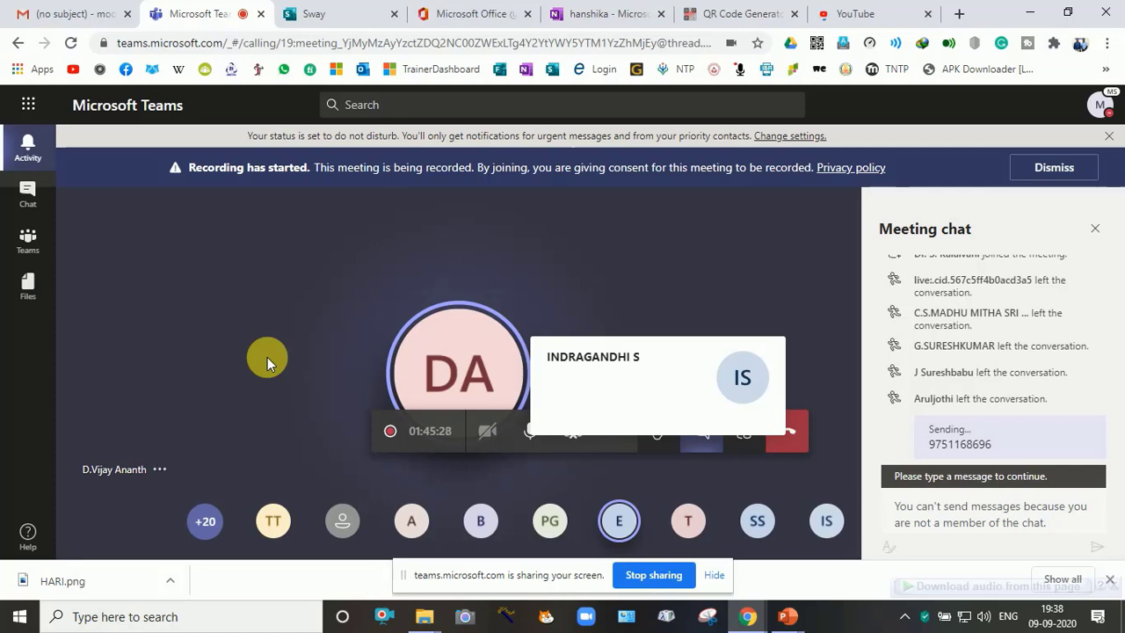
Step: Go from the Sway editor to the My Sways home page and choose Create New
{"action": "left_click", "coordinate": [322, 19]}
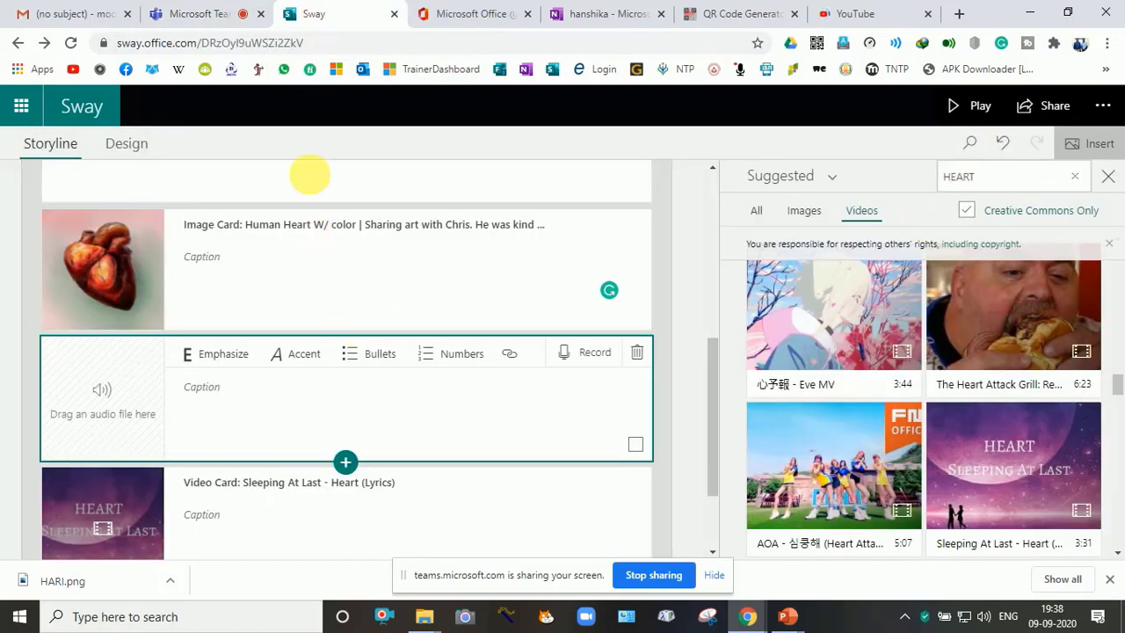
{"action": "left_click", "coordinate": [79, 115]}
{"action": "left_click", "coordinate": [79, 114]}
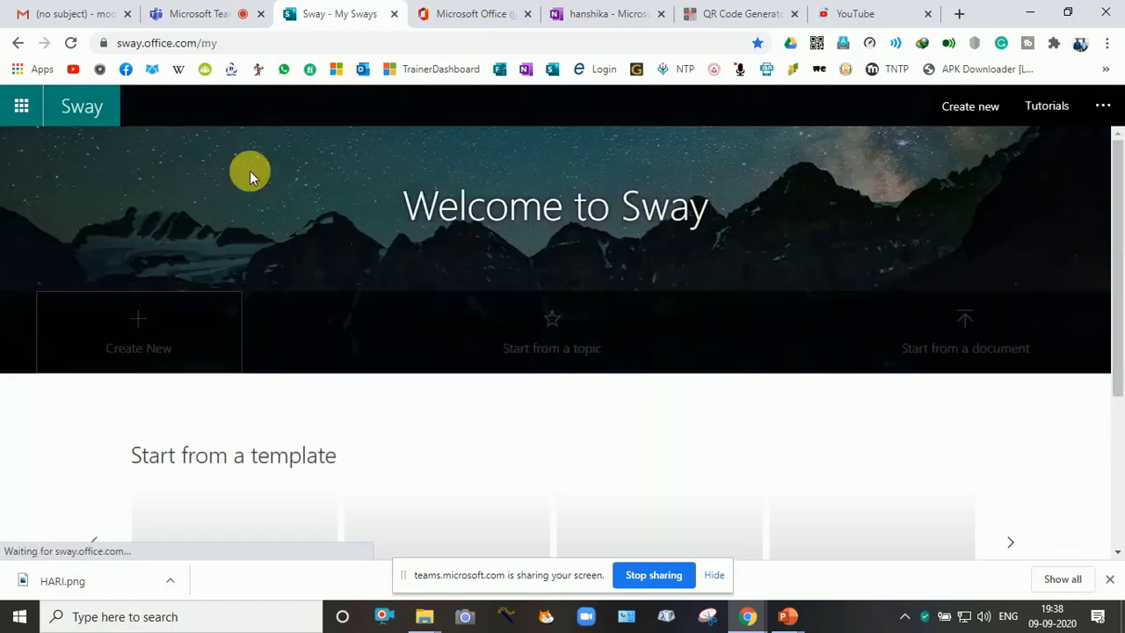
{"action": "scroll", "coordinate": [620, 454], "scroll_direction": "down", "scroll_amount": 3}
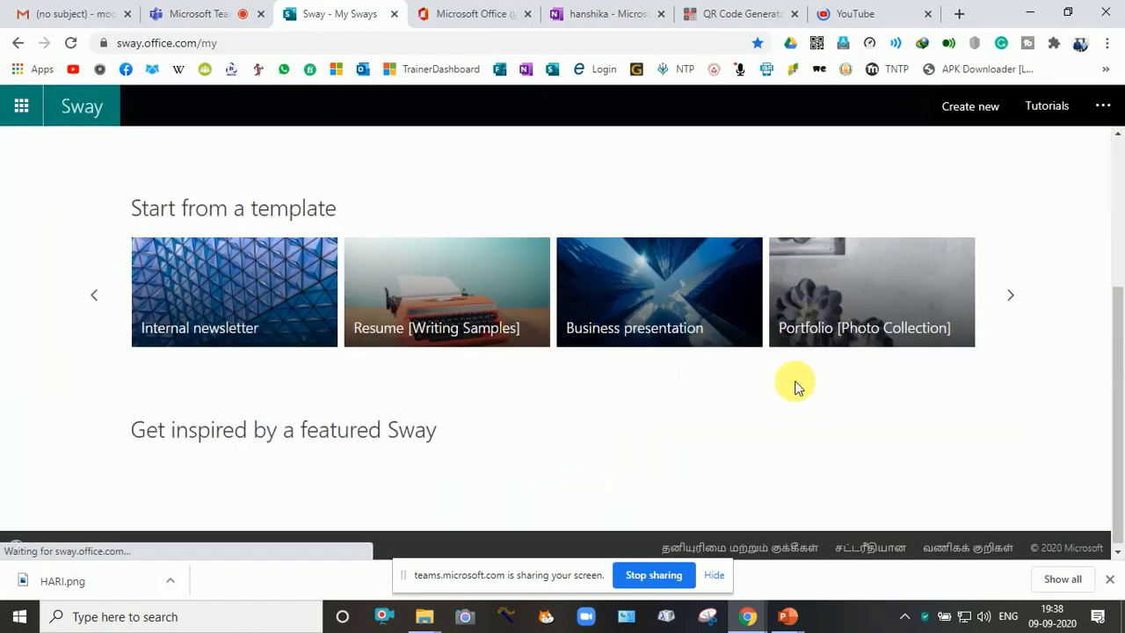
{"action": "scroll", "coordinate": [747, 386], "scroll_direction": "up", "scroll_amount": 3}
{"action": "scroll", "coordinate": [388, 396], "scroll_direction": "down", "scroll_amount": 3}
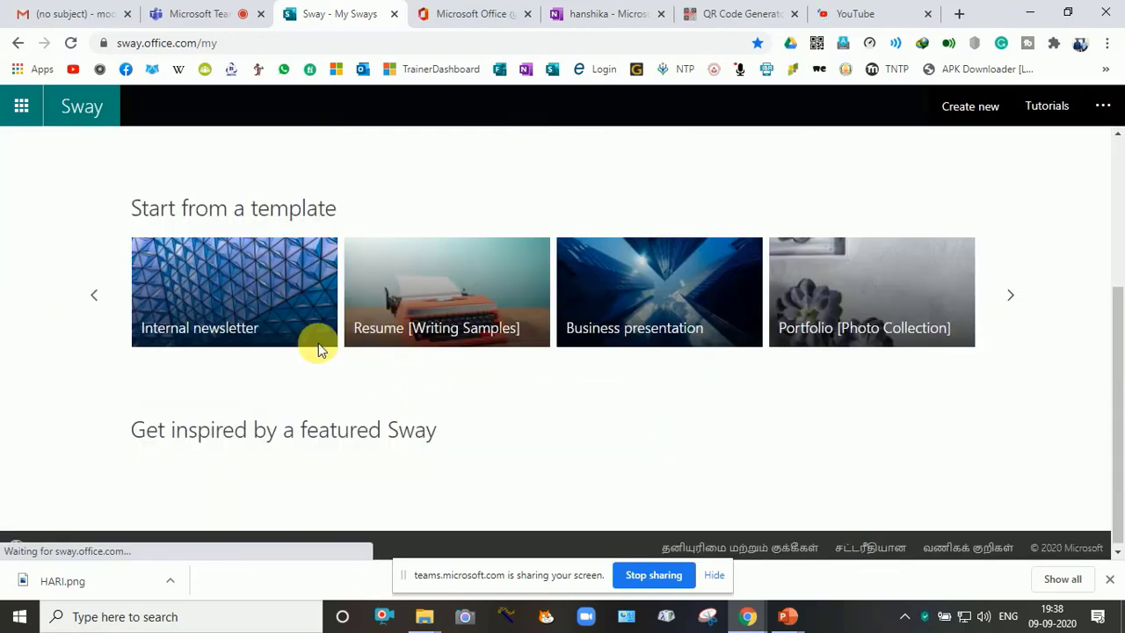
{"action": "scroll", "coordinate": [347, 350], "scroll_direction": "up", "scroll_amount": 3}
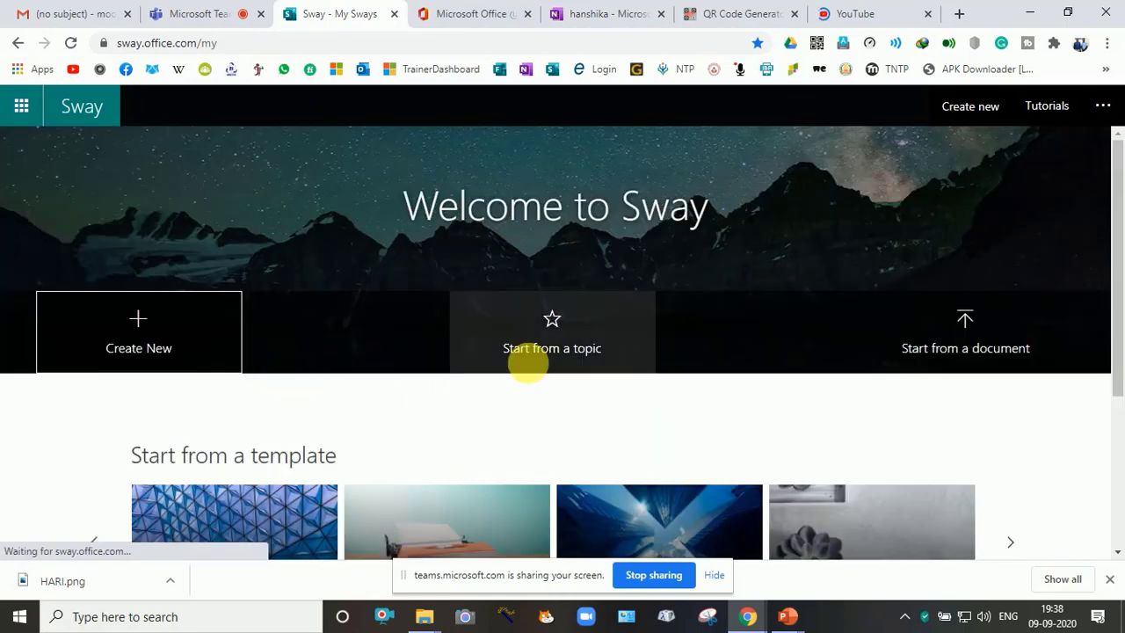
{"action": "left_click", "coordinate": [146, 345]}
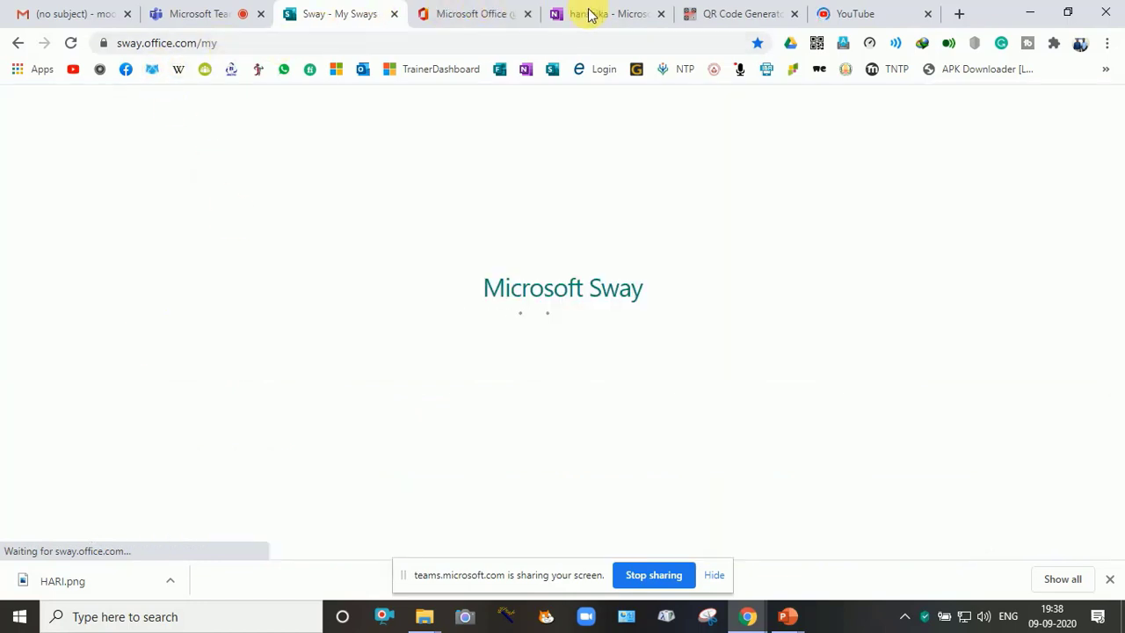
Step: Close the YouTube, QR code generator, OneNote and Microsoft Office browser tabs
{"action": "left_click", "coordinate": [729, 14]}
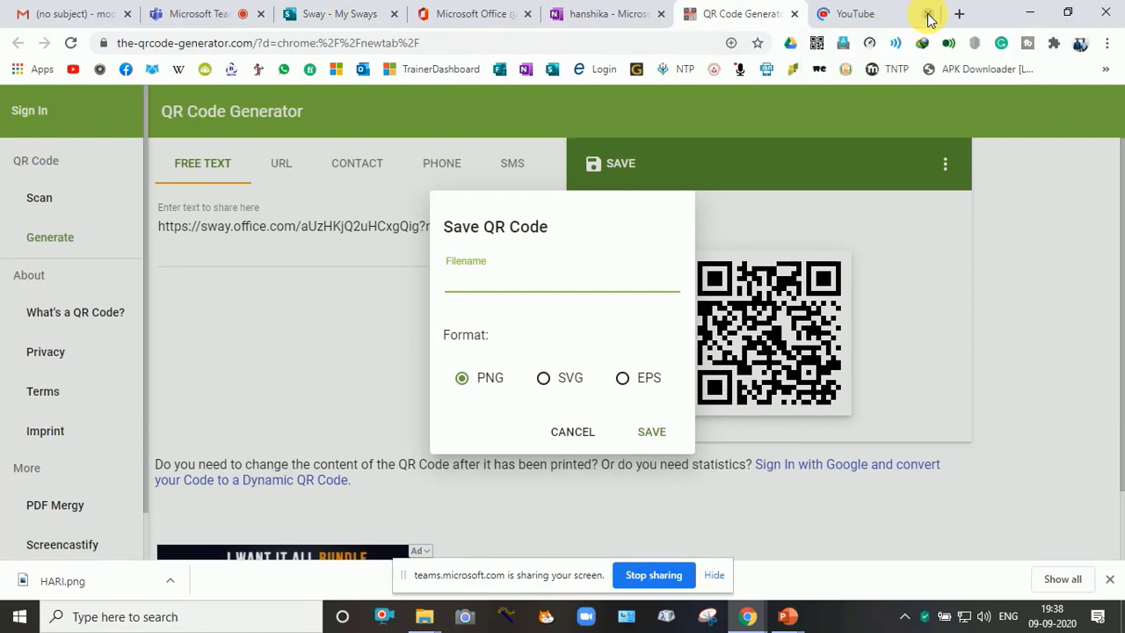
{"action": "left_click", "coordinate": [929, 17]}
{"action": "left_click", "coordinate": [929, 17]}
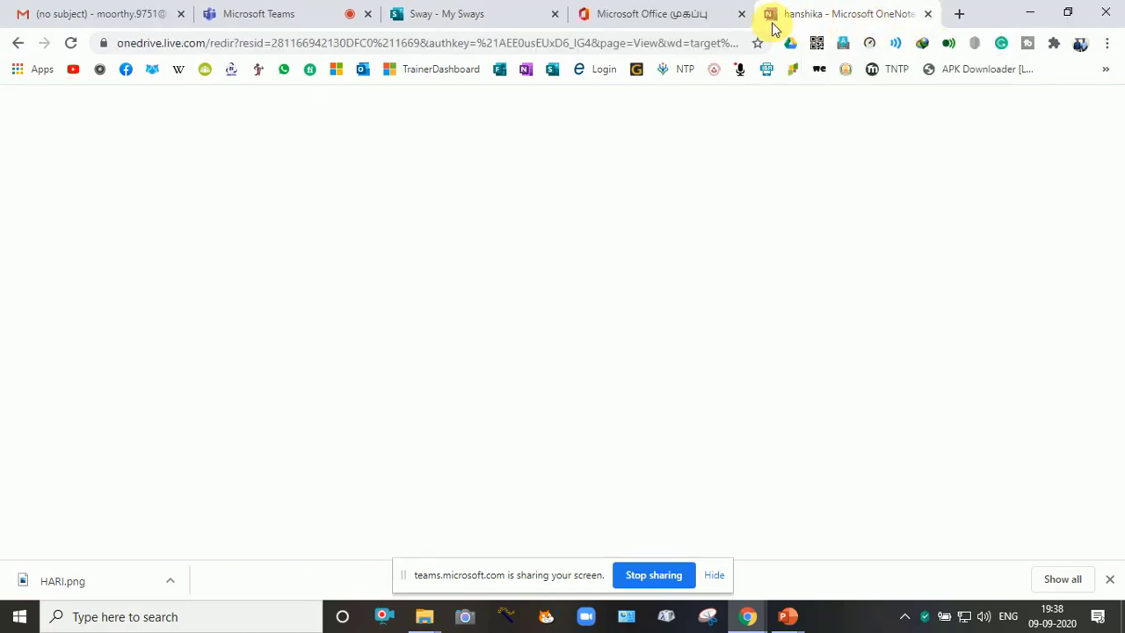
{"action": "left_click", "coordinate": [927, 14]}
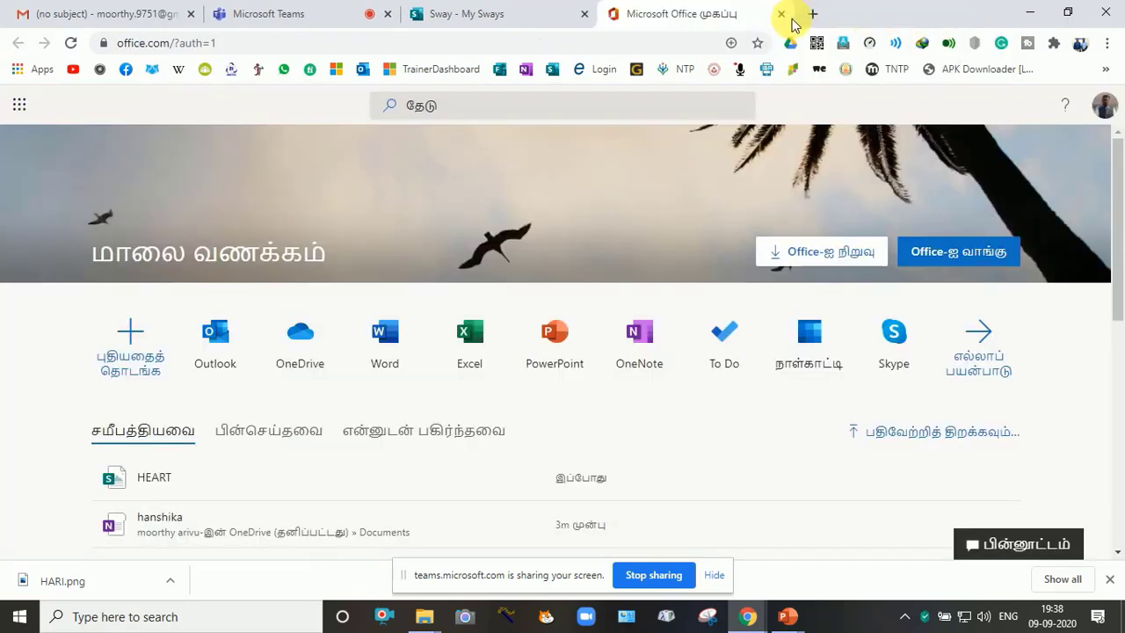
{"action": "left_click", "coordinate": [782, 14]}
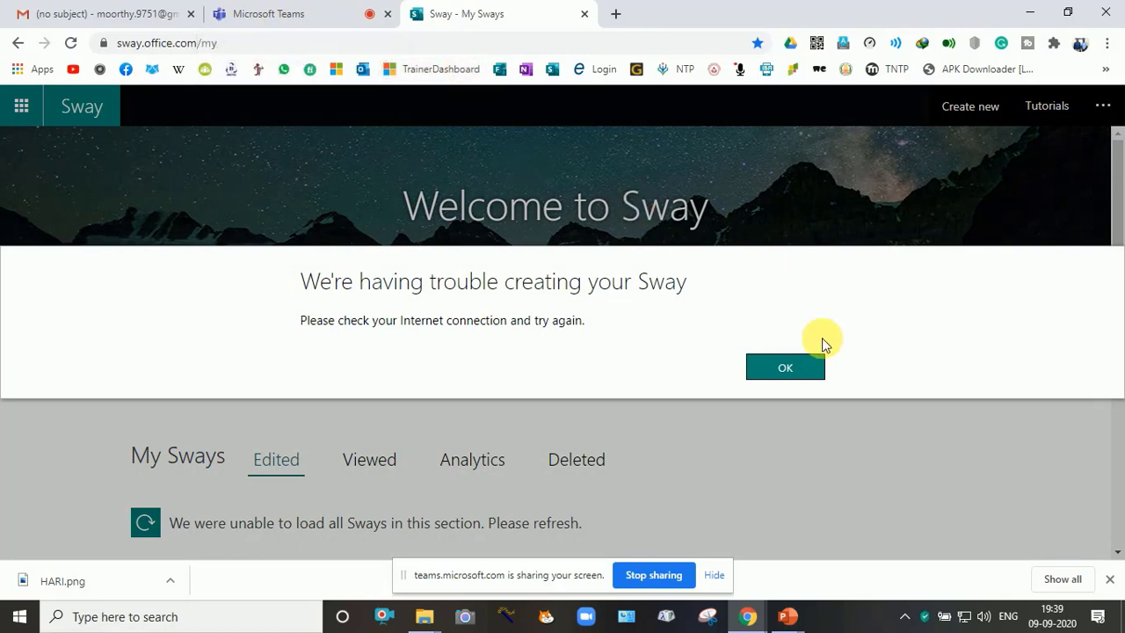
Step: Dismiss the Sway creation error and expand the full Viewed list with See more
{"action": "left_click", "coordinate": [782, 376]}
{"action": "scroll", "coordinate": [469, 442], "scroll_direction": "down", "scroll_amount": 3}
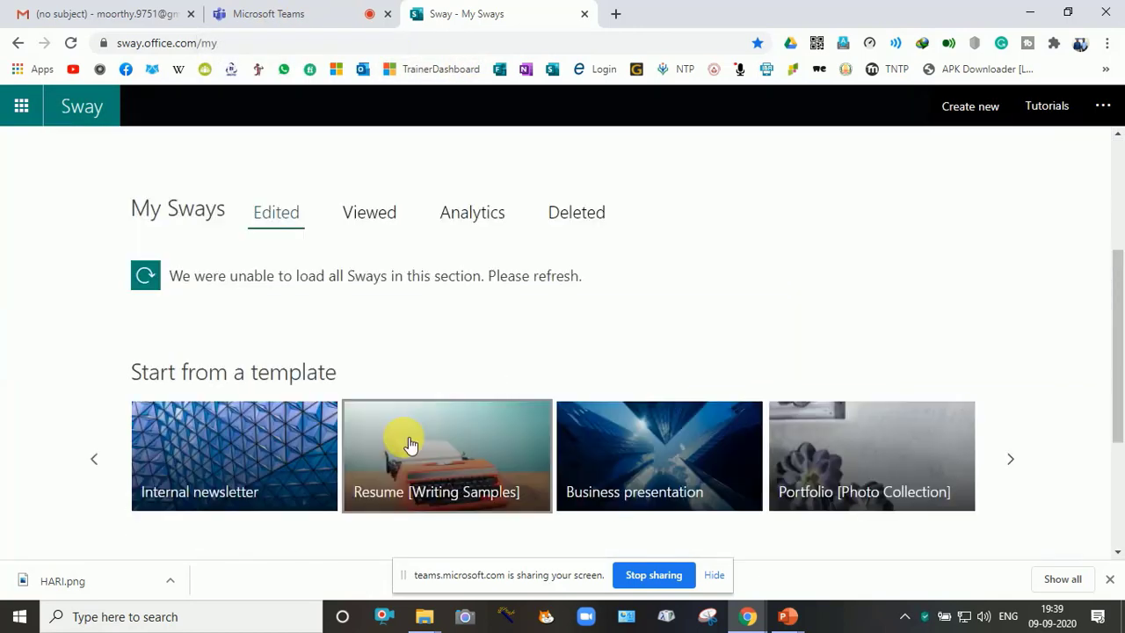
{"action": "left_click", "coordinate": [378, 220]}
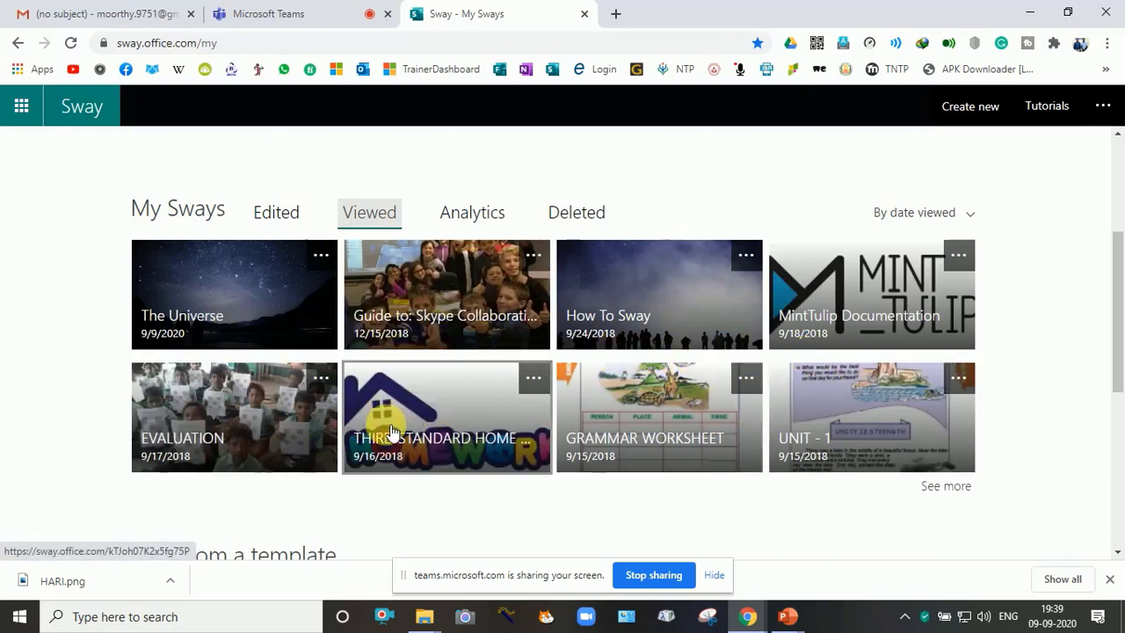
{"action": "left_click", "coordinate": [945, 489]}
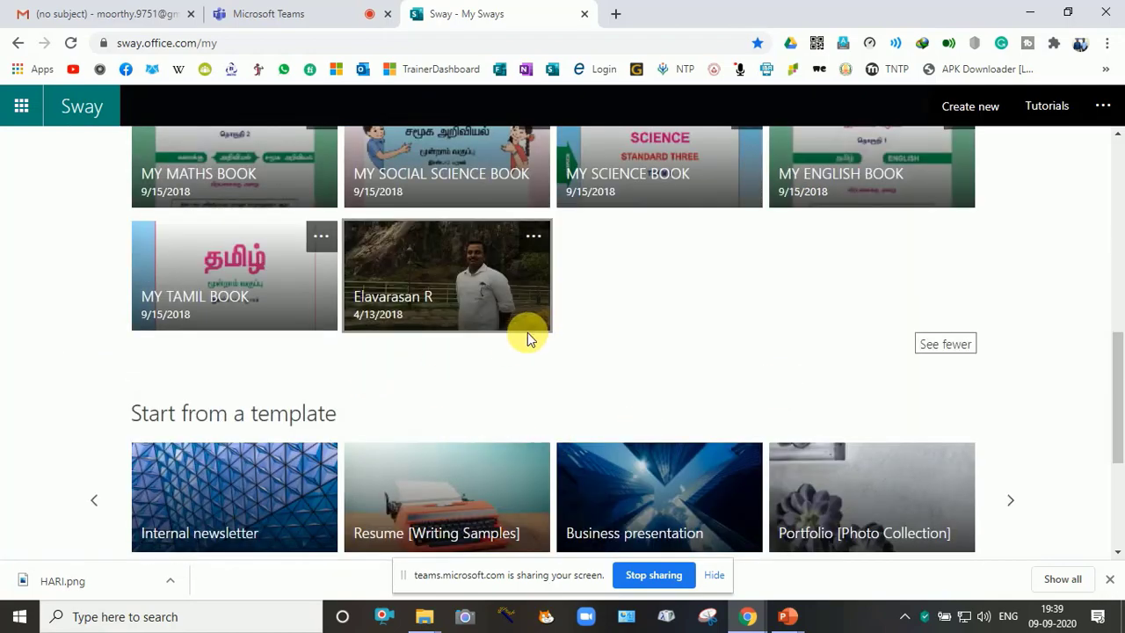
Step: Open the MY SCIENCE BOOK Sway from the Viewed list
{"action": "scroll", "coordinate": [369, 344], "scroll_direction": "up", "scroll_amount": 3}
{"action": "scroll", "coordinate": [275, 367], "scroll_direction": "up", "scroll_amount": 1}
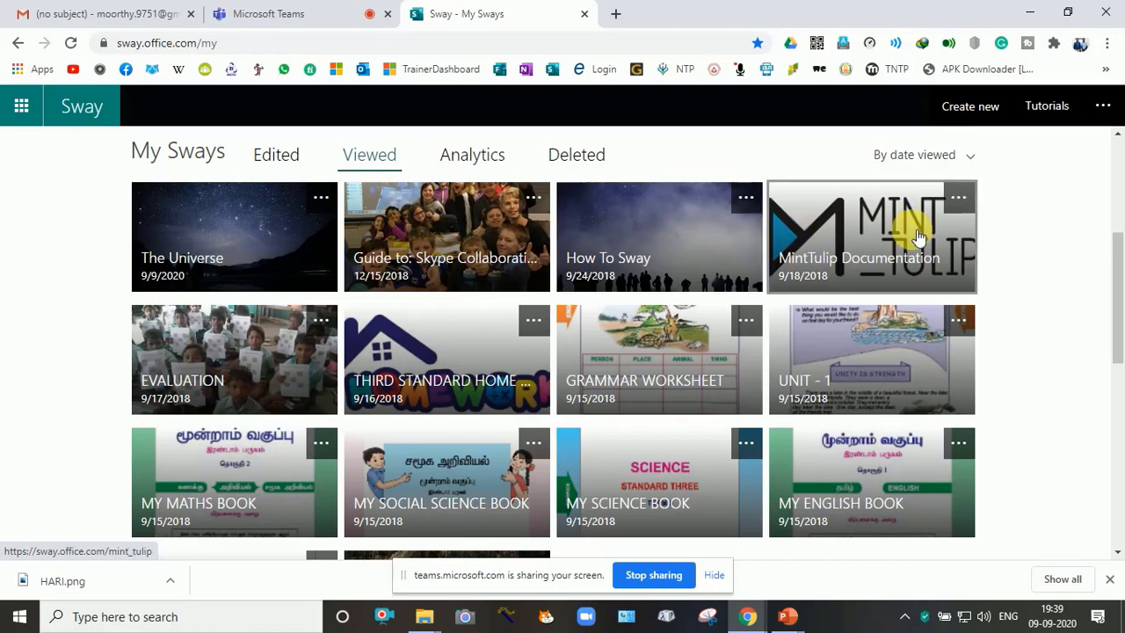
{"action": "scroll", "coordinate": [728, 372], "scroll_direction": "down", "scroll_amount": 1}
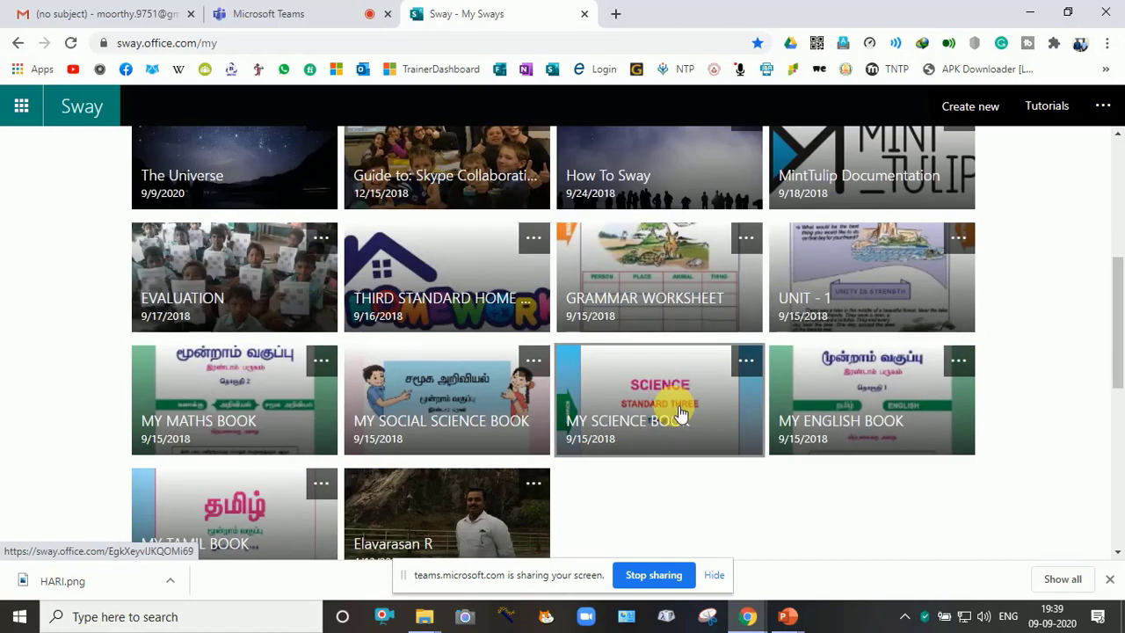
{"action": "left_click", "coordinate": [647, 406]}
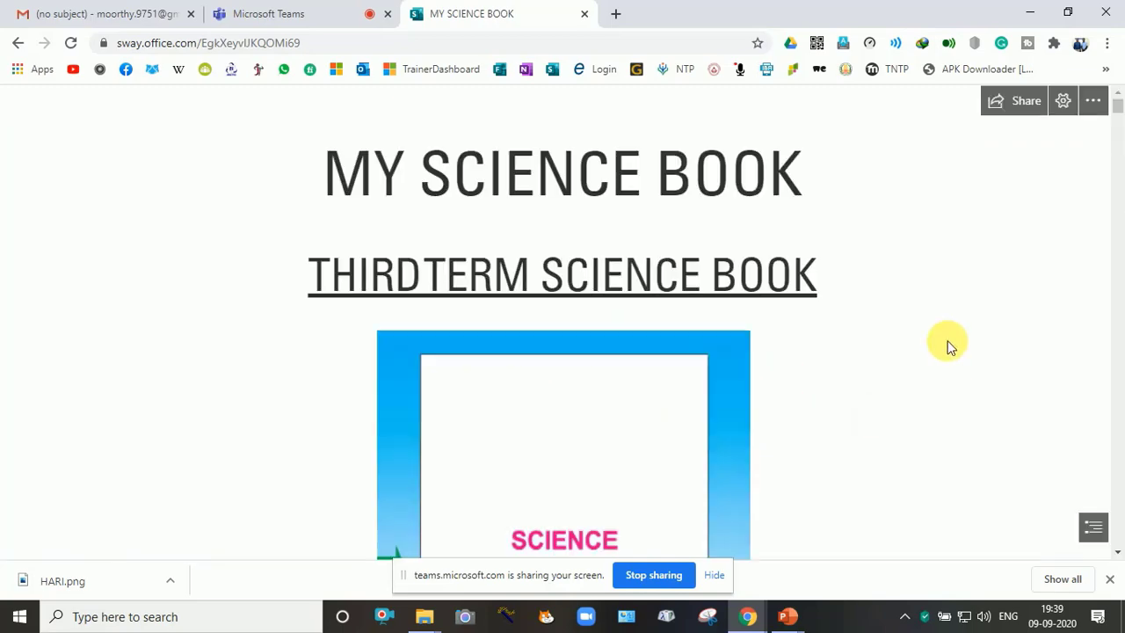
{"action": "scroll", "coordinate": [866, 465], "scroll_direction": "down", "scroll_amount": 5}
{"action": "scroll", "coordinate": [857, 460], "scroll_direction": "down", "scroll_amount": 5}
{"action": "scroll", "coordinate": [858, 461], "scroll_direction": "down", "scroll_amount": 5}
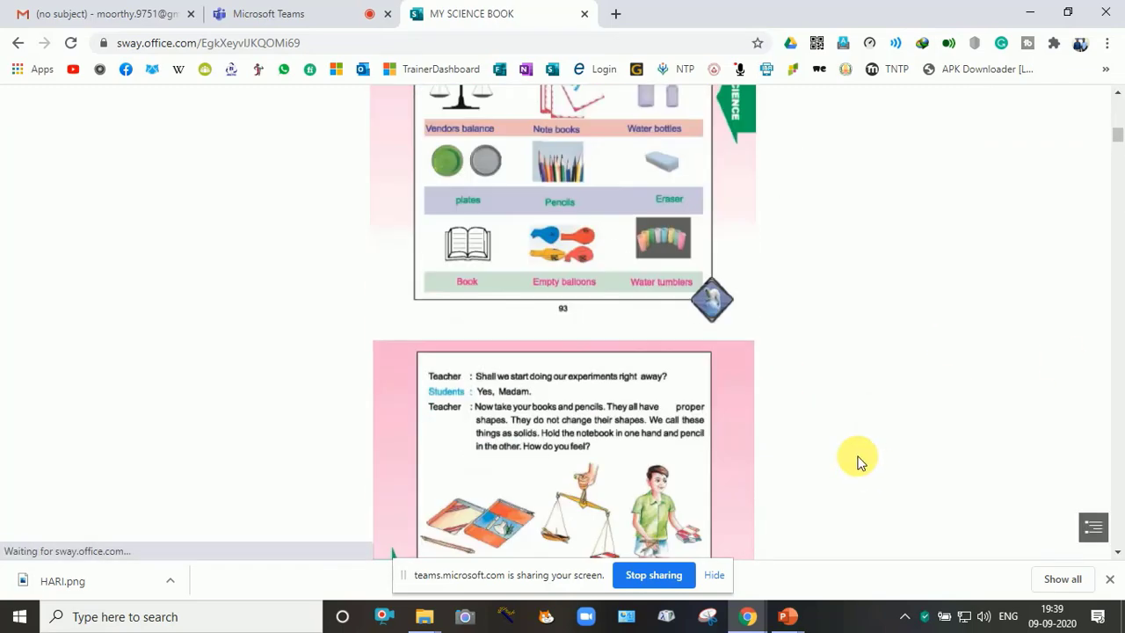
{"action": "scroll", "coordinate": [858, 461], "scroll_direction": "down", "scroll_amount": 5}
{"action": "scroll", "coordinate": [858, 462], "scroll_direction": "down", "scroll_amount": 5}
{"action": "scroll", "coordinate": [858, 461], "scroll_direction": "down", "scroll_amount": 5}
{"action": "scroll", "coordinate": [858, 461], "scroll_direction": "down", "scroll_amount": 5}
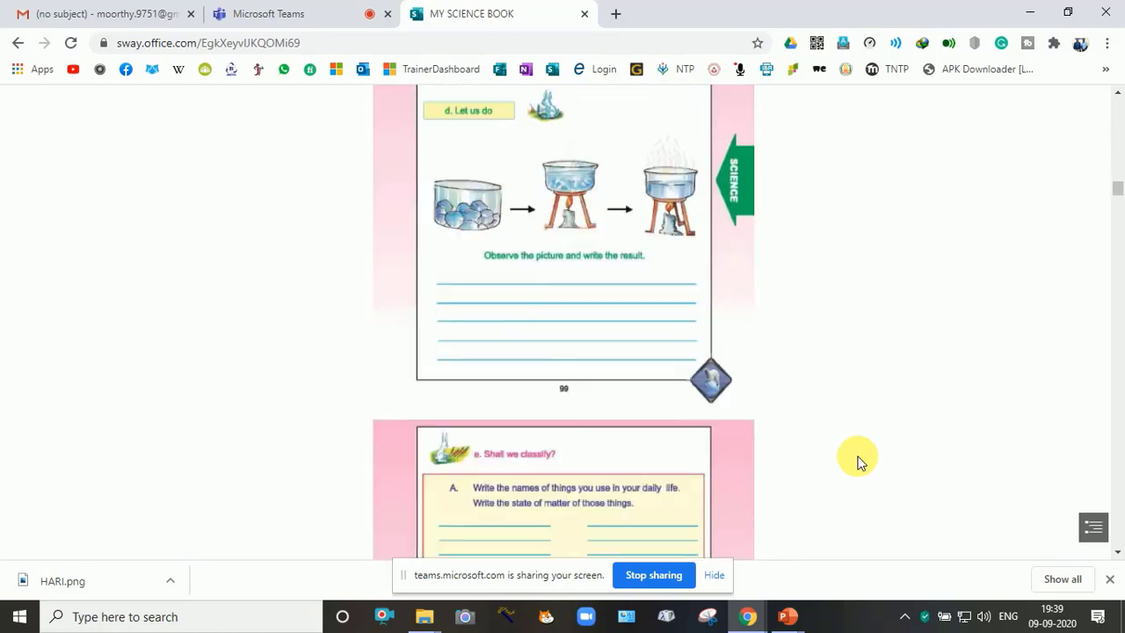
{"action": "scroll", "coordinate": [857, 458], "scroll_direction": "up", "scroll_amount": 5}
{"action": "scroll", "coordinate": [879, 361], "scroll_direction": "up", "scroll_amount": 5}
{"action": "scroll", "coordinate": [896, 268], "scroll_direction": "up", "scroll_amount": 5}
{"action": "scroll", "coordinate": [892, 270], "scroll_direction": "up", "scroll_amount": 5}
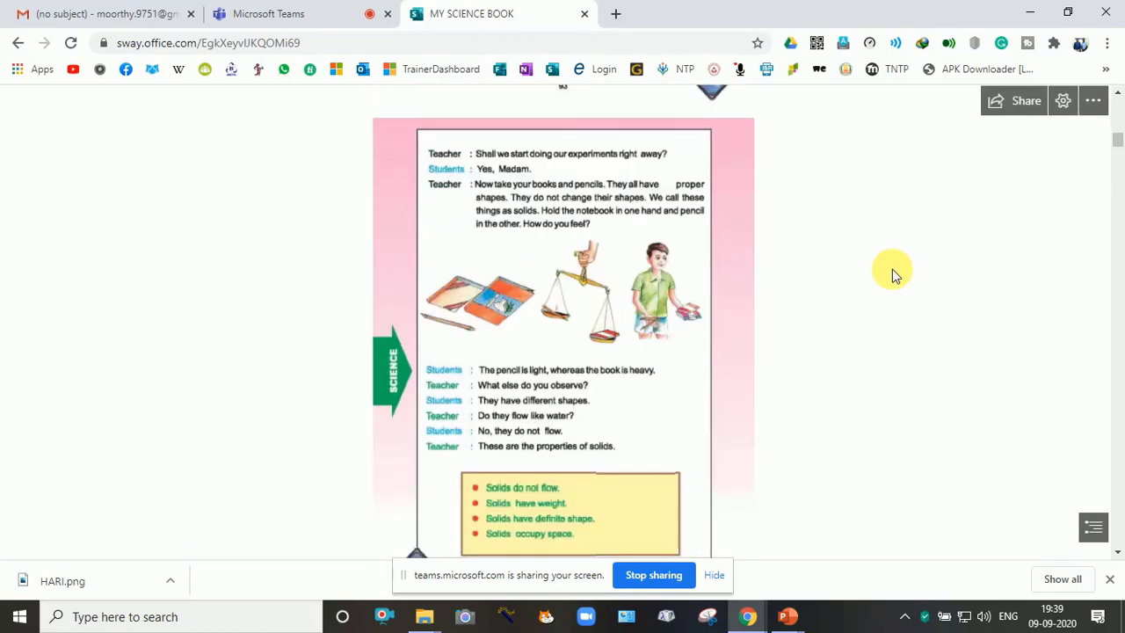
{"action": "scroll", "coordinate": [892, 271], "scroll_direction": "up", "scroll_amount": 5}
{"action": "scroll", "coordinate": [892, 270], "scroll_direction": "up", "scroll_amount": 5}
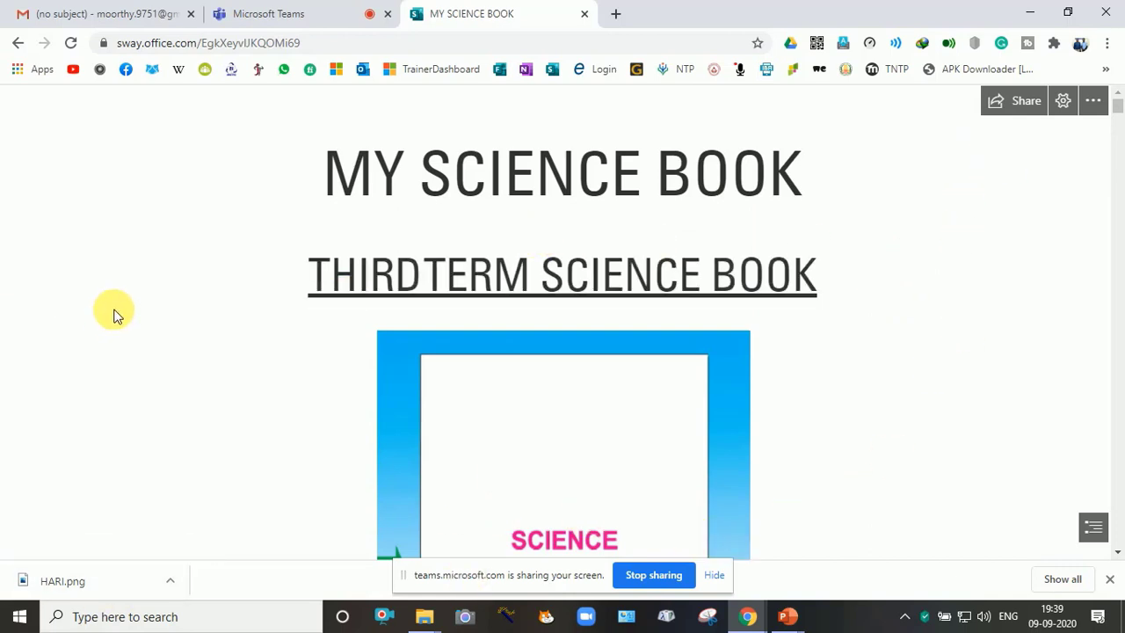
{"action": "scroll", "coordinate": [607, 326], "scroll_direction": "down", "scroll_amount": 3}
{"action": "scroll", "coordinate": [607, 326], "scroll_direction": "down", "scroll_amount": 4}
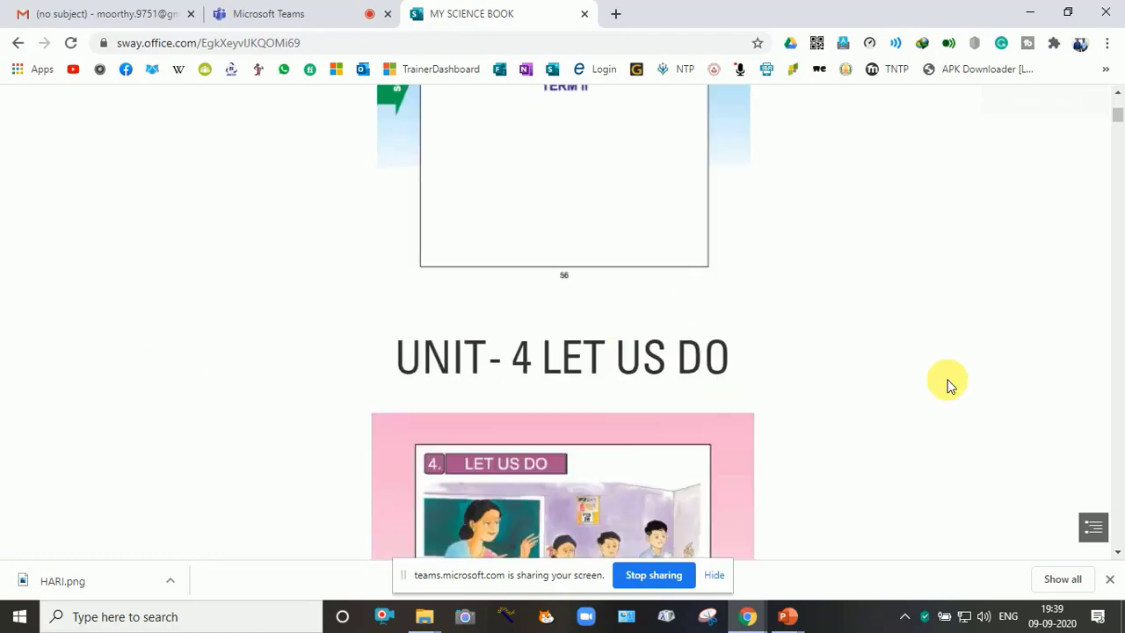
{"action": "scroll", "coordinate": [886, 176], "scroll_direction": "up", "scroll_amount": 7}
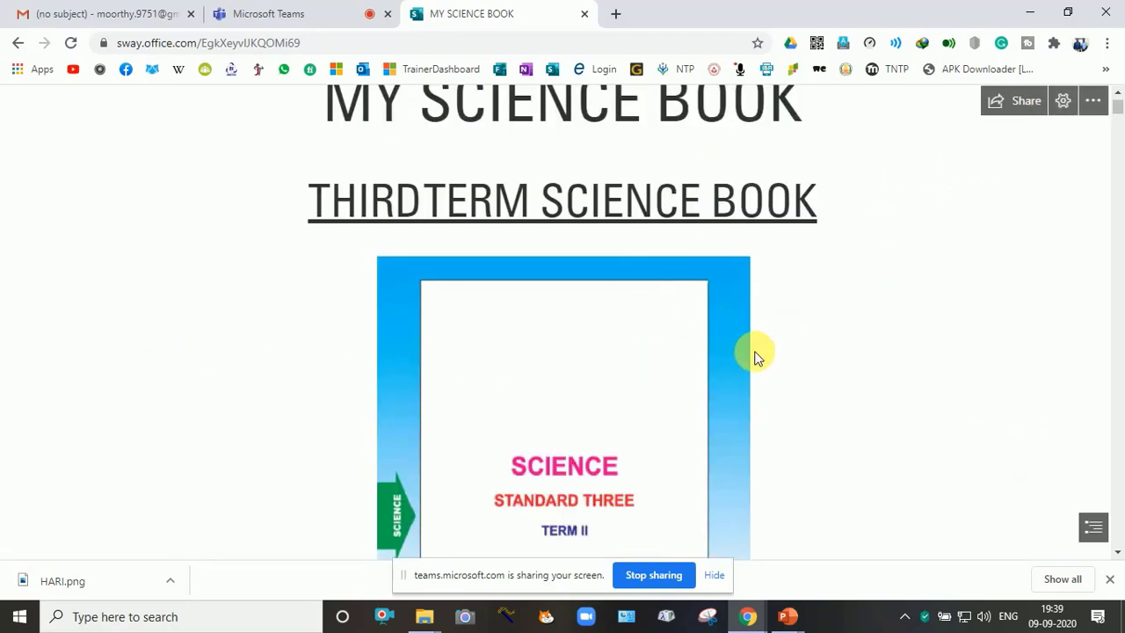
{"action": "scroll", "coordinate": [753, 352], "scroll_direction": "up", "scroll_amount": 1}
{"action": "scroll", "coordinate": [477, 251], "scroll_direction": "down", "scroll_amount": 10}
{"action": "scroll", "coordinate": [703, 351], "scroll_direction": "down", "scroll_amount": 10}
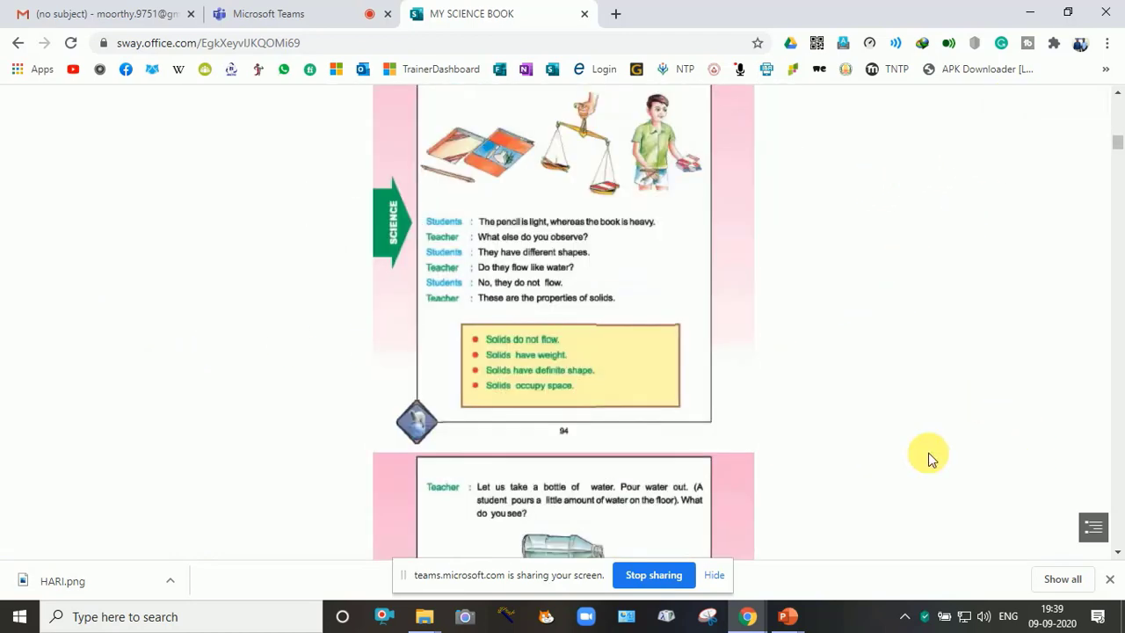
{"action": "left_click", "coordinate": [1093, 527]}
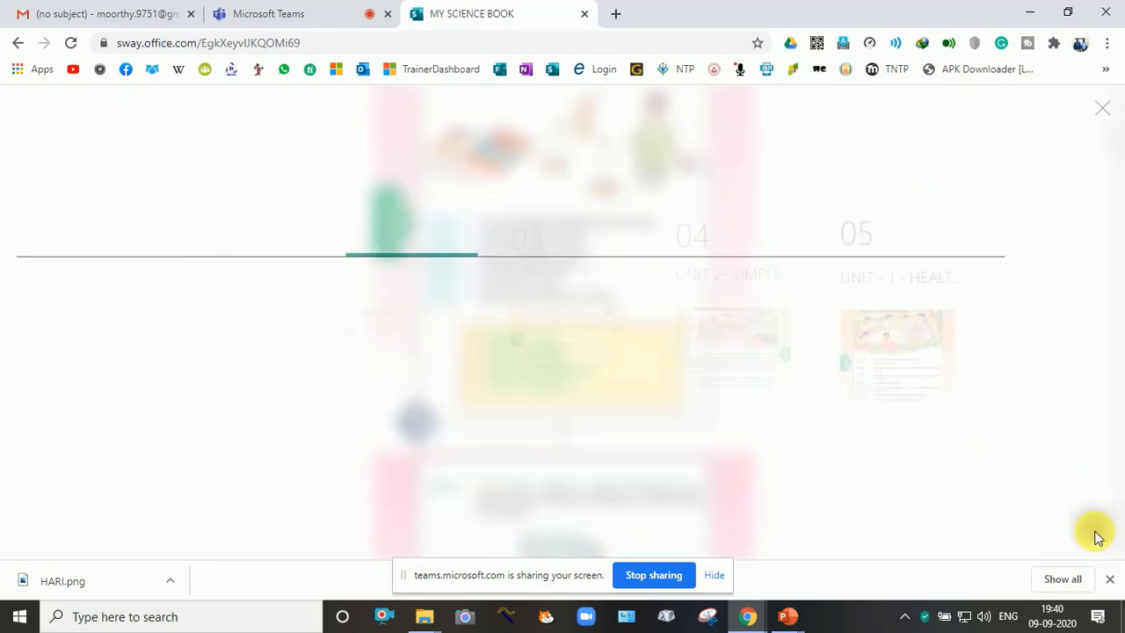
{"action": "left_click", "coordinate": [1104, 110]}
{"action": "scroll", "coordinate": [992, 269], "scroll_direction": "up", "scroll_amount": 3}
{"action": "scroll", "coordinate": [1010, 220], "scroll_direction": "up", "scroll_amount": 5}
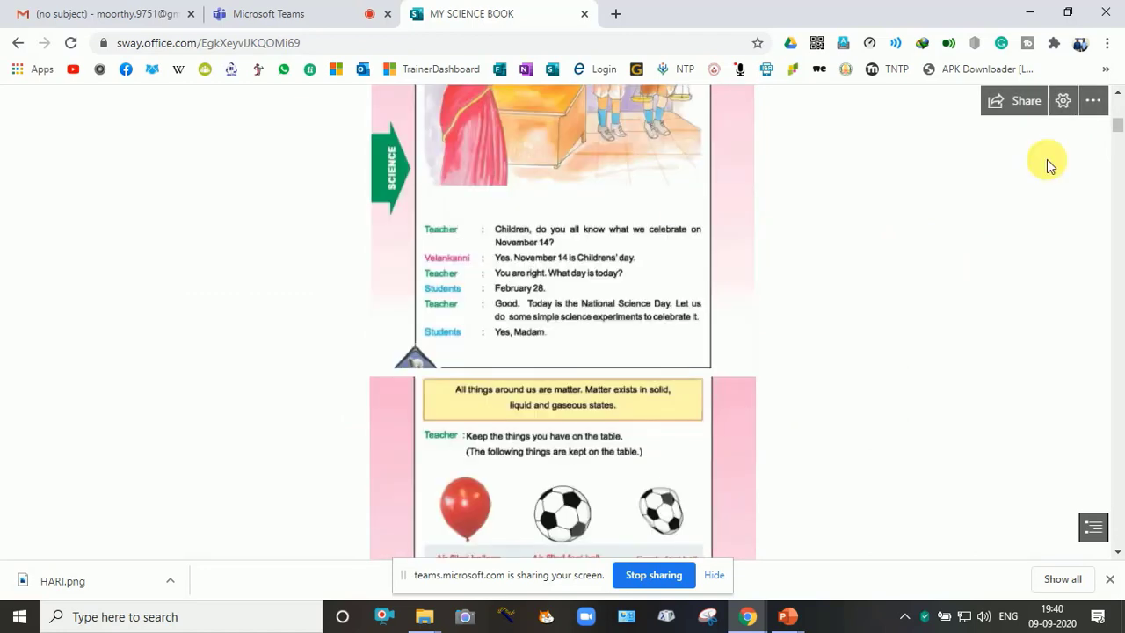
{"action": "scroll", "coordinate": [618, 296], "scroll_direction": "up", "scroll_amount": 5}
{"action": "scroll", "coordinate": [534, 308], "scroll_direction": "up", "scroll_amount": 5}
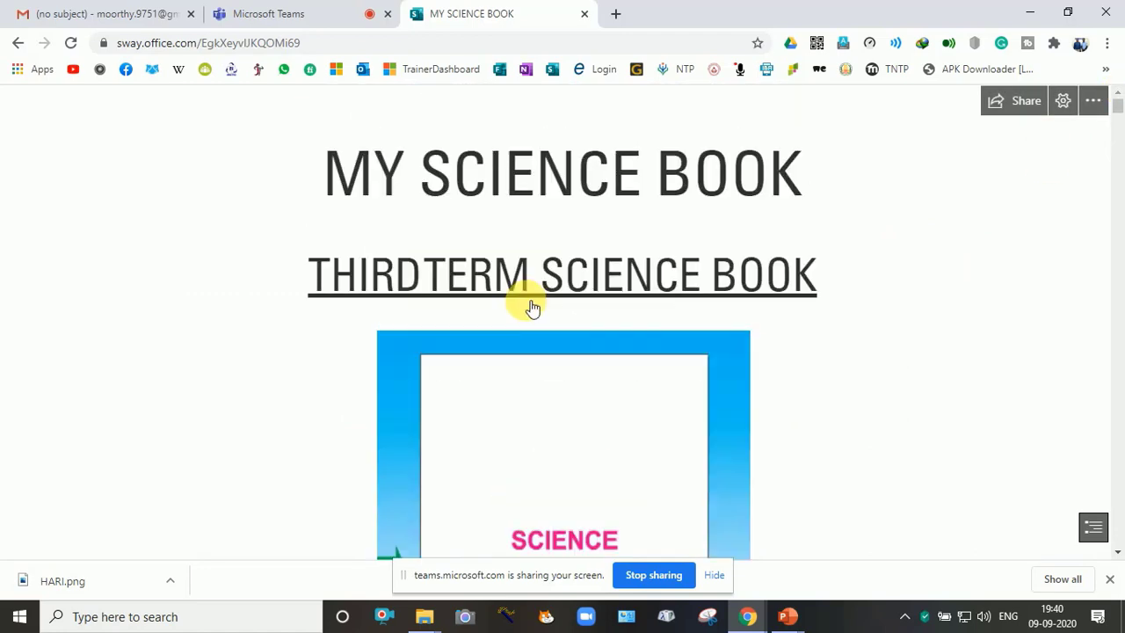
{"action": "left_click", "coordinate": [19, 44]}
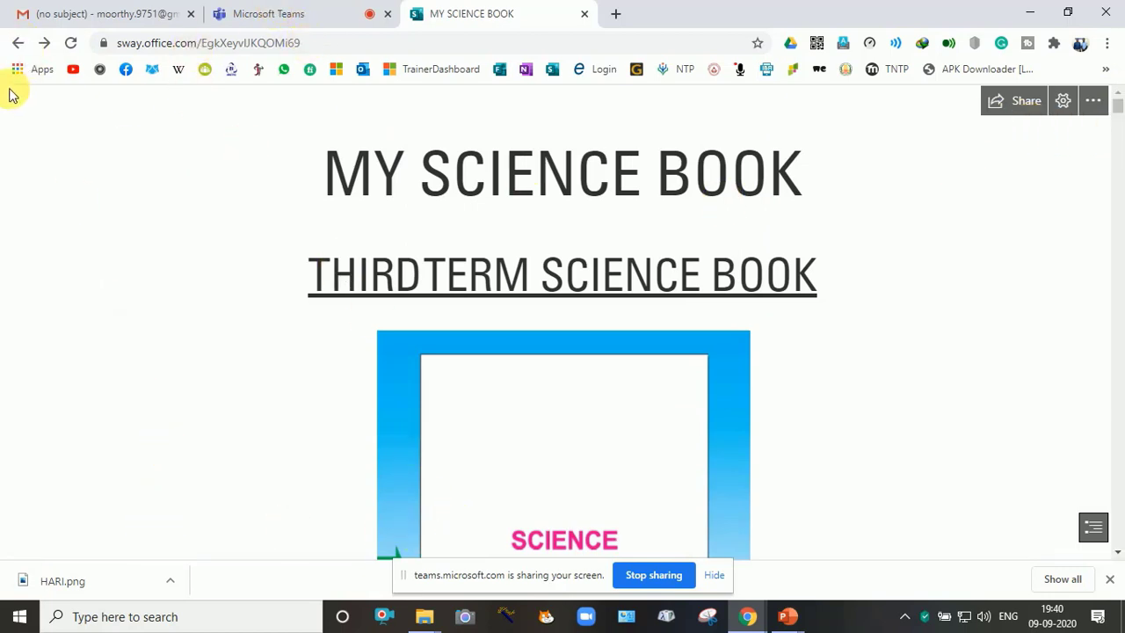
Step: Go back to My Sways and open the author's science Sway for editing
{"action": "left_click", "coordinate": [19, 46]}
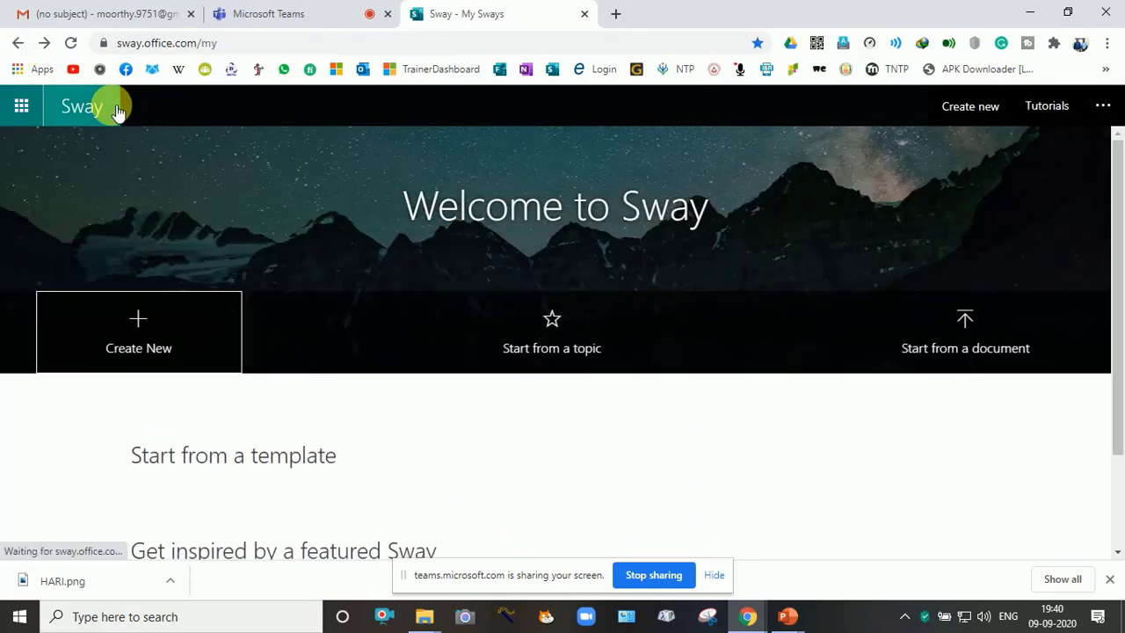
{"action": "scroll", "coordinate": [414, 439], "scroll_direction": "down", "scroll_amount": 2}
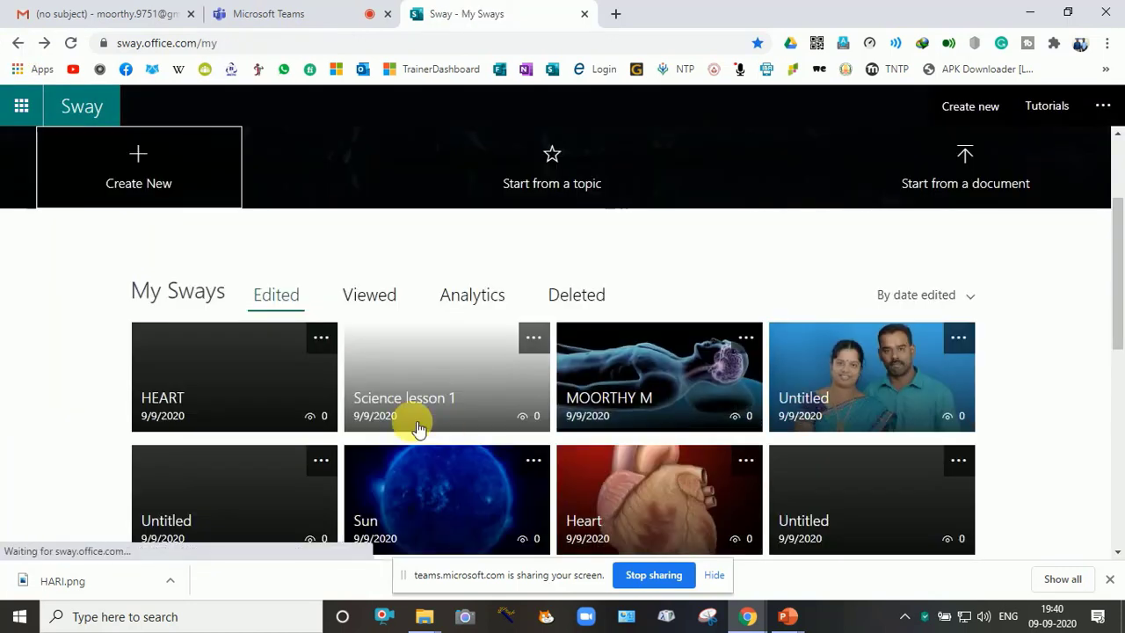
{"action": "left_click", "coordinate": [633, 387]}
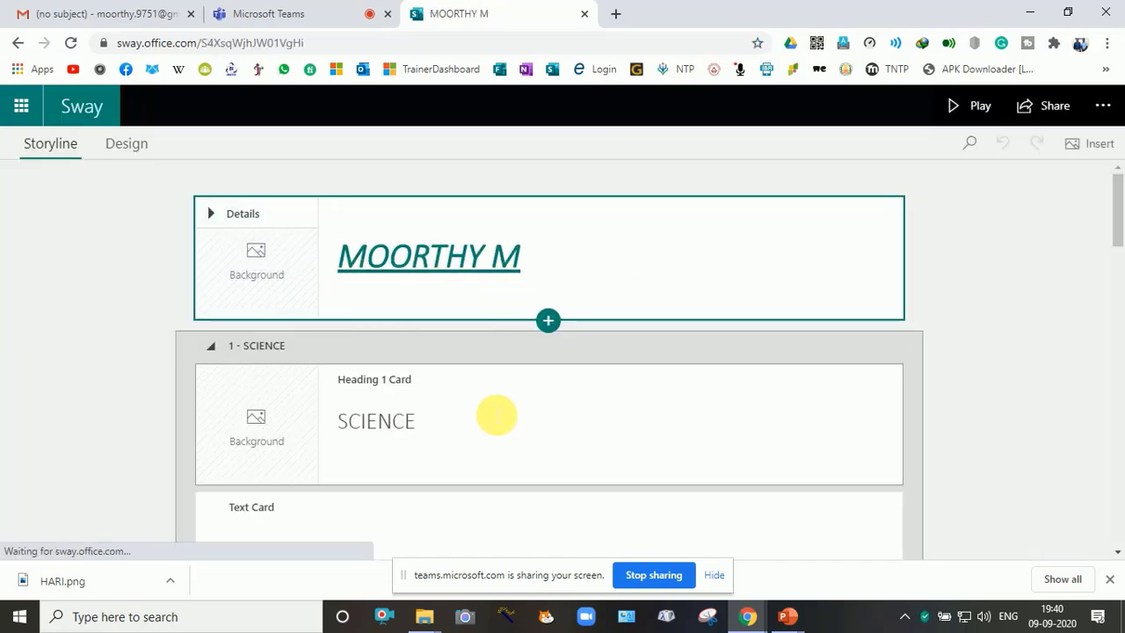
Step: Scroll through the Storyline's HEART/BRAIN/LEGS text, video, heart image and Stack cards
{"action": "scroll", "coordinate": [361, 341], "scroll_direction": "down", "scroll_amount": 10}
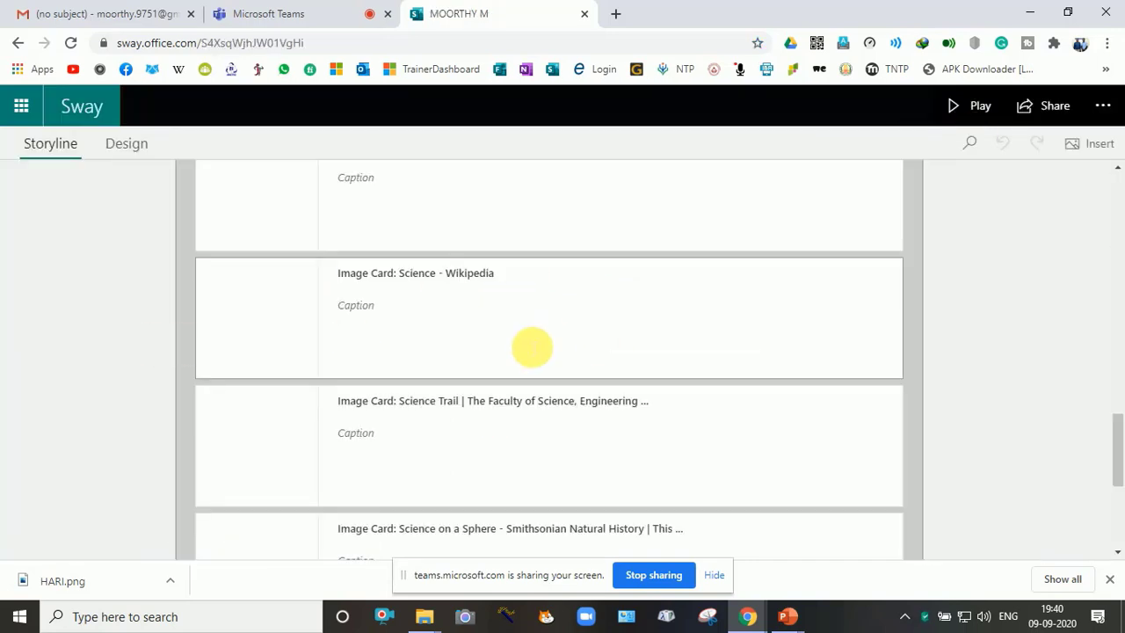
{"action": "scroll", "coordinate": [519, 375], "scroll_direction": "up", "scroll_amount": 4}
{"action": "scroll", "coordinate": [527, 385], "scroll_direction": "up", "scroll_amount": 5}
{"action": "scroll", "coordinate": [435, 378], "scroll_direction": "up", "scroll_amount": 3}
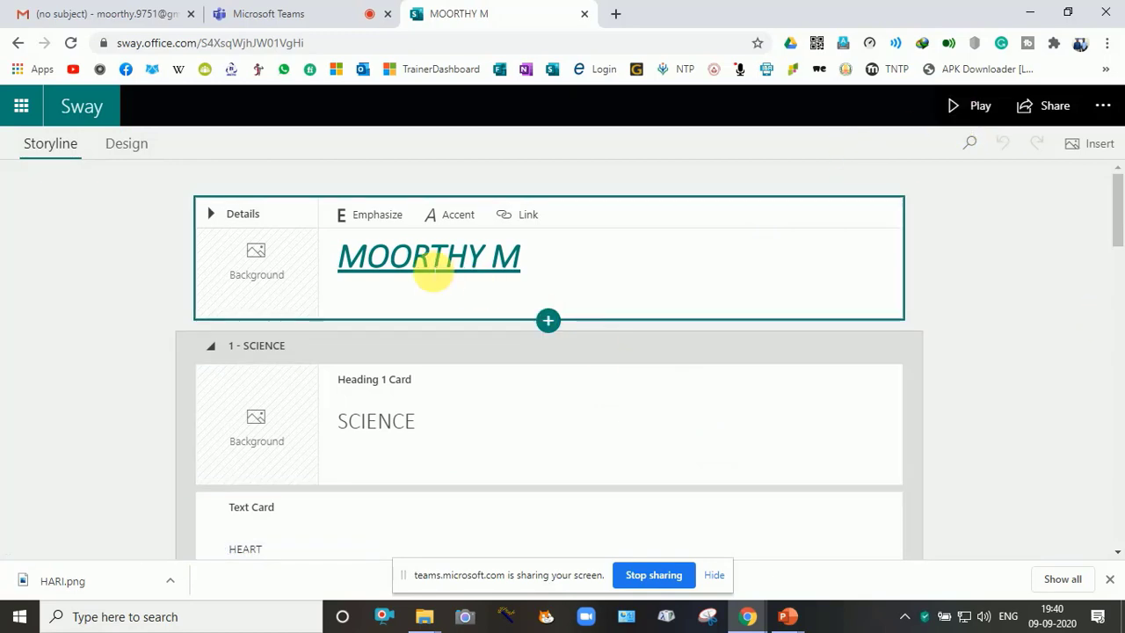
{"action": "scroll", "coordinate": [406, 422], "scroll_direction": "down", "scroll_amount": 3}
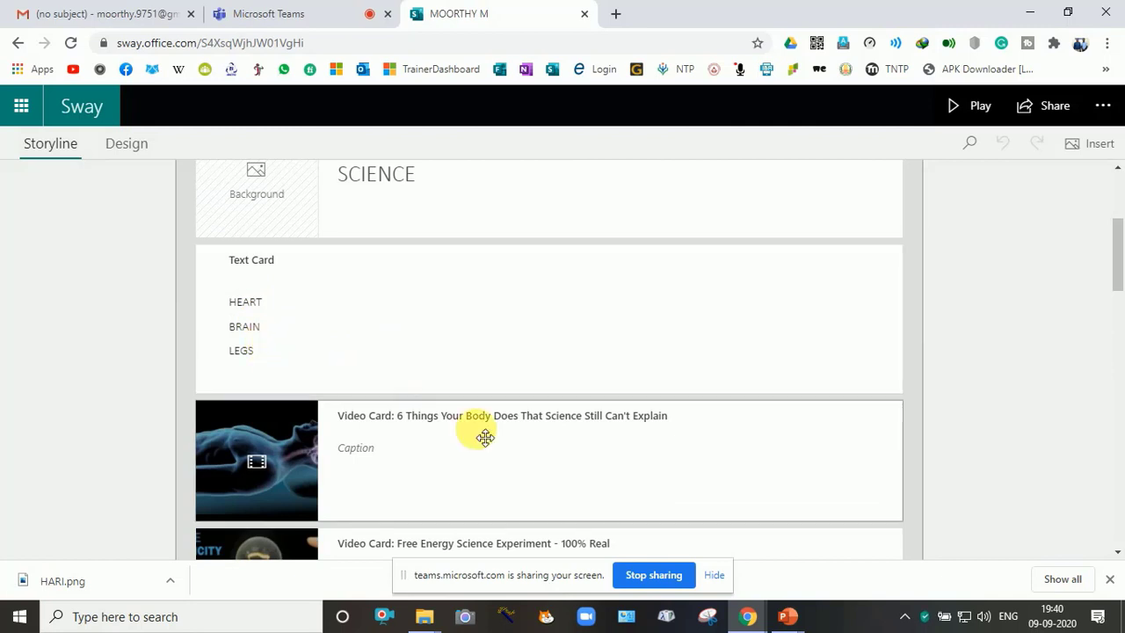
{"action": "scroll", "coordinate": [482, 434], "scroll_direction": "down", "scroll_amount": 3}
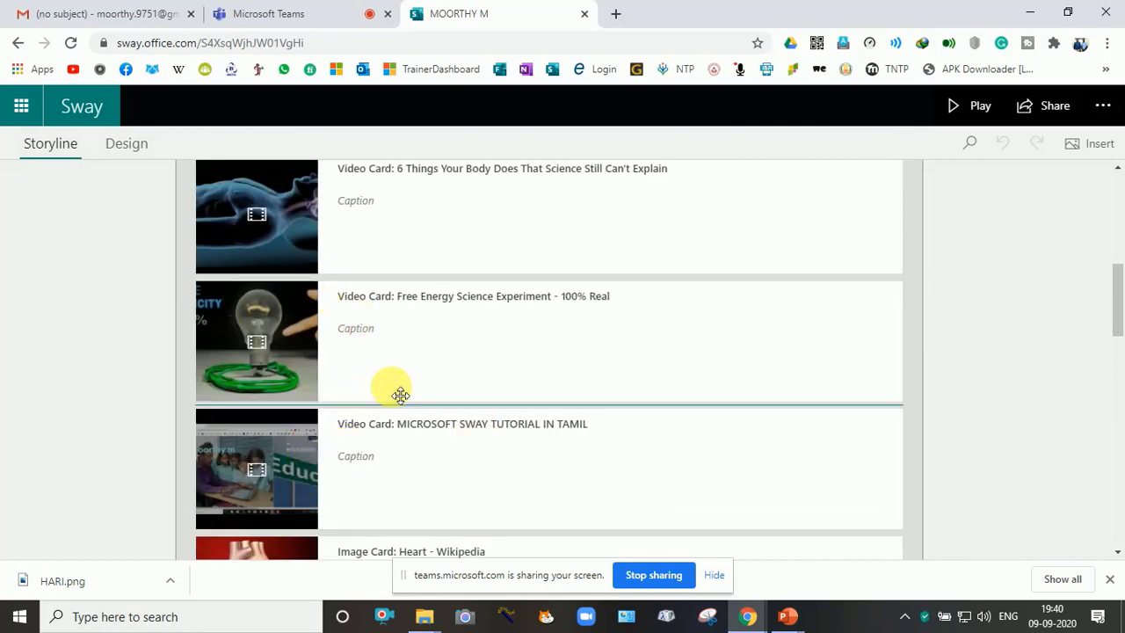
{"action": "scroll", "coordinate": [396, 397], "scroll_direction": "down", "scroll_amount": 2}
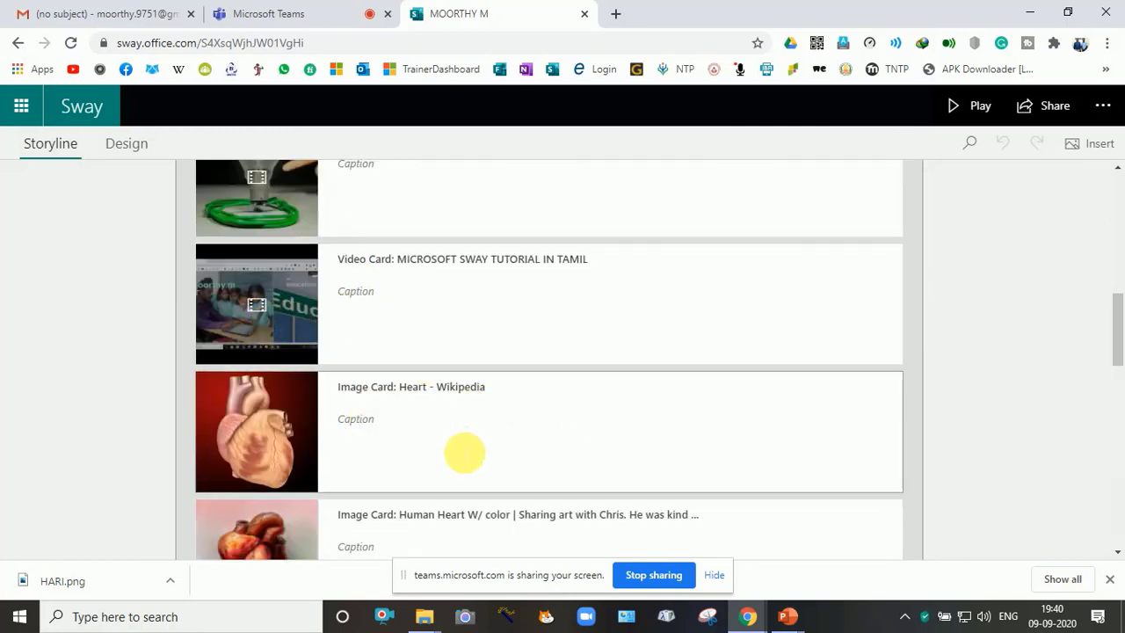
{"action": "scroll", "coordinate": [406, 401], "scroll_direction": "down", "scroll_amount": 5}
{"action": "scroll", "coordinate": [396, 389], "scroll_direction": "up", "scroll_amount": 7}
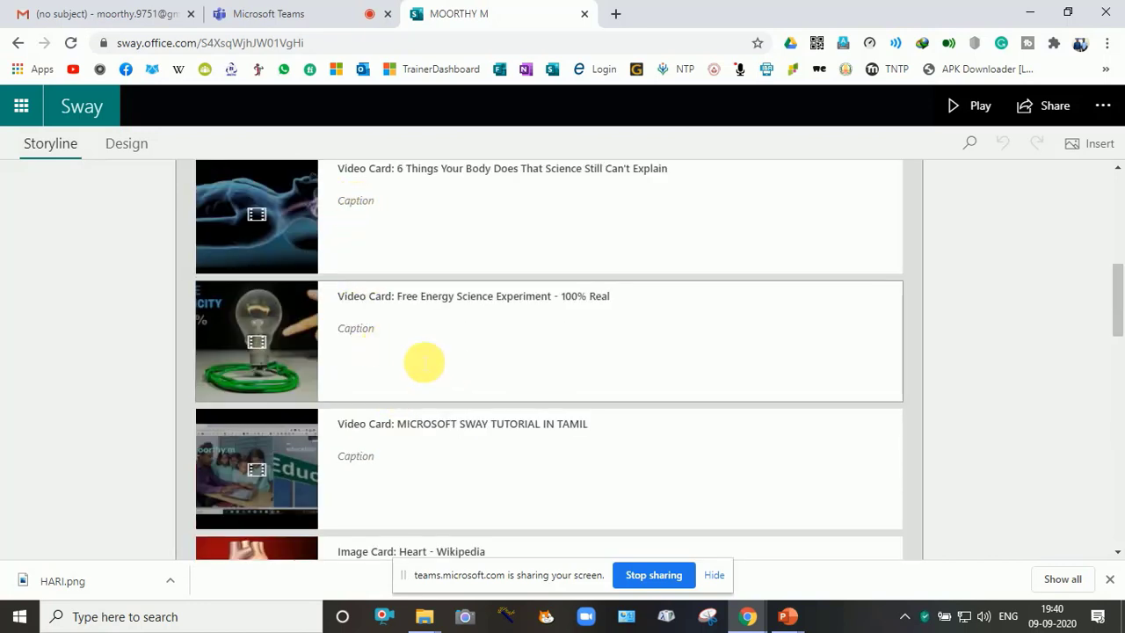
{"action": "scroll", "coordinate": [469, 355], "scroll_direction": "up", "scroll_amount": 2}
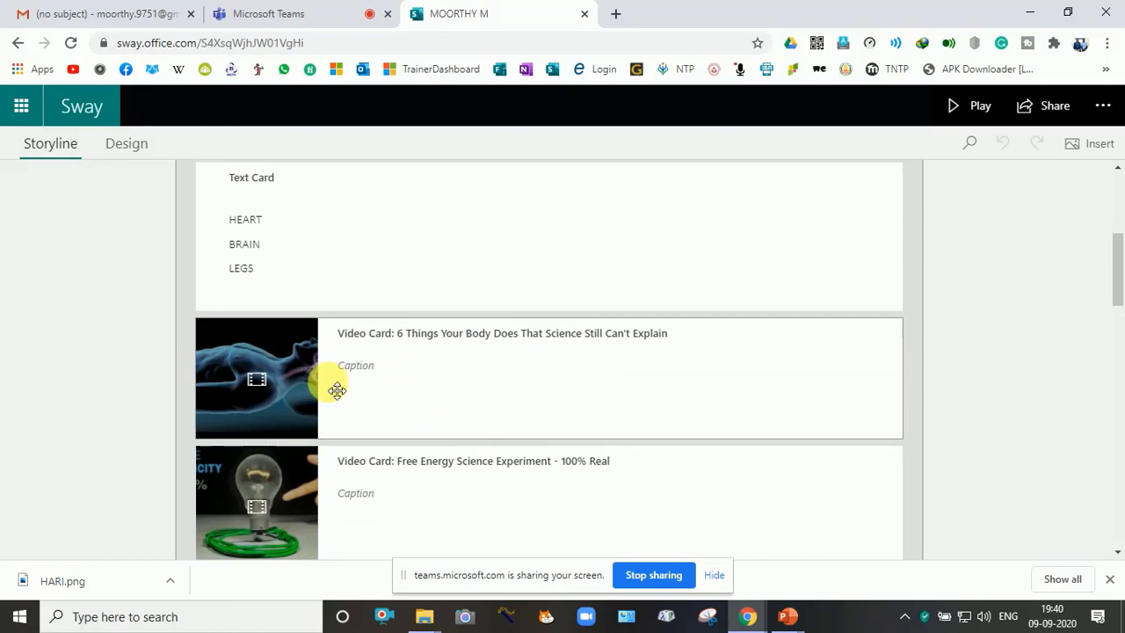
{"action": "scroll", "coordinate": [389, 422], "scroll_direction": "down", "scroll_amount": 3}
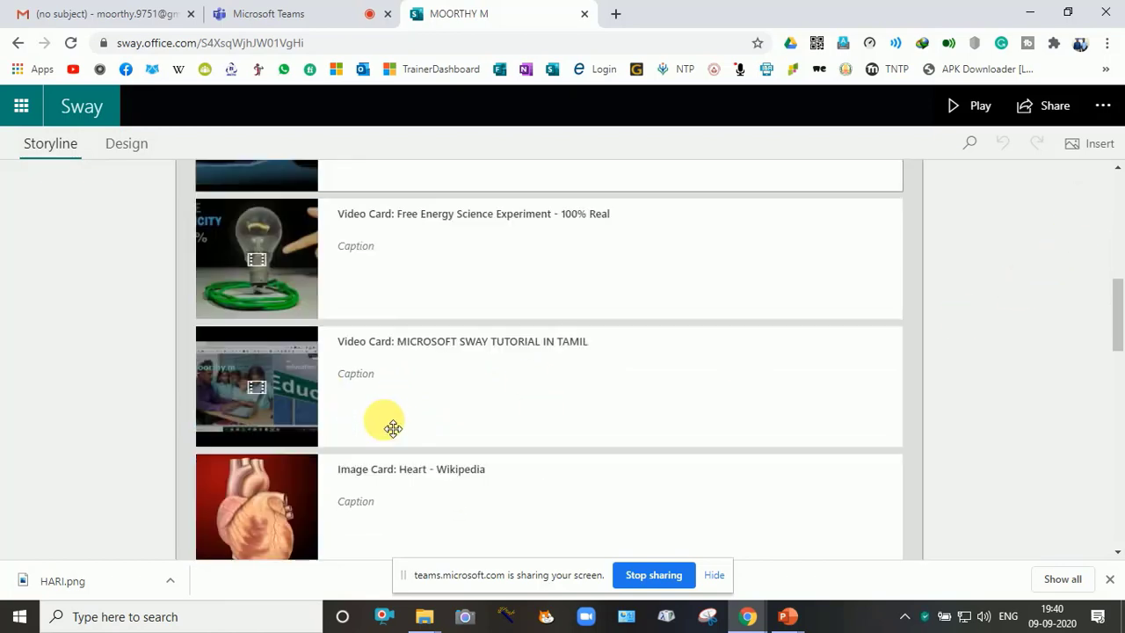
{"action": "scroll", "coordinate": [389, 422], "scroll_direction": "down", "scroll_amount": 5}
{"action": "scroll", "coordinate": [351, 369], "scroll_direction": "down", "scroll_amount": 2}
{"action": "scroll", "coordinate": [329, 328], "scroll_direction": "up", "scroll_amount": 4}
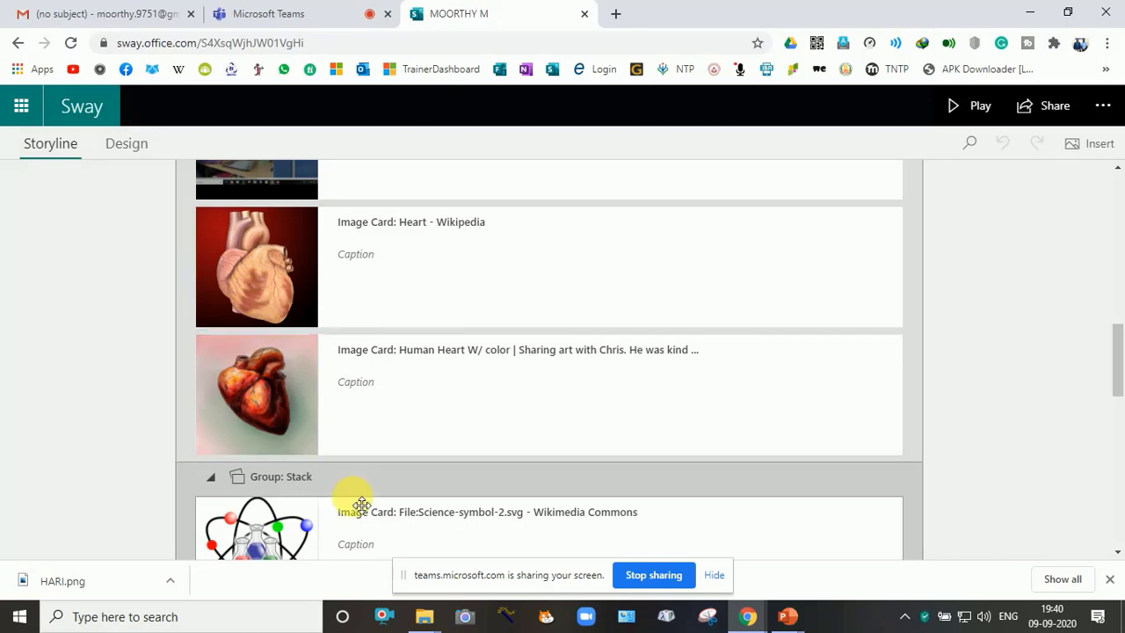
{"action": "scroll", "coordinate": [296, 449], "scroll_direction": "down", "scroll_amount": 3}
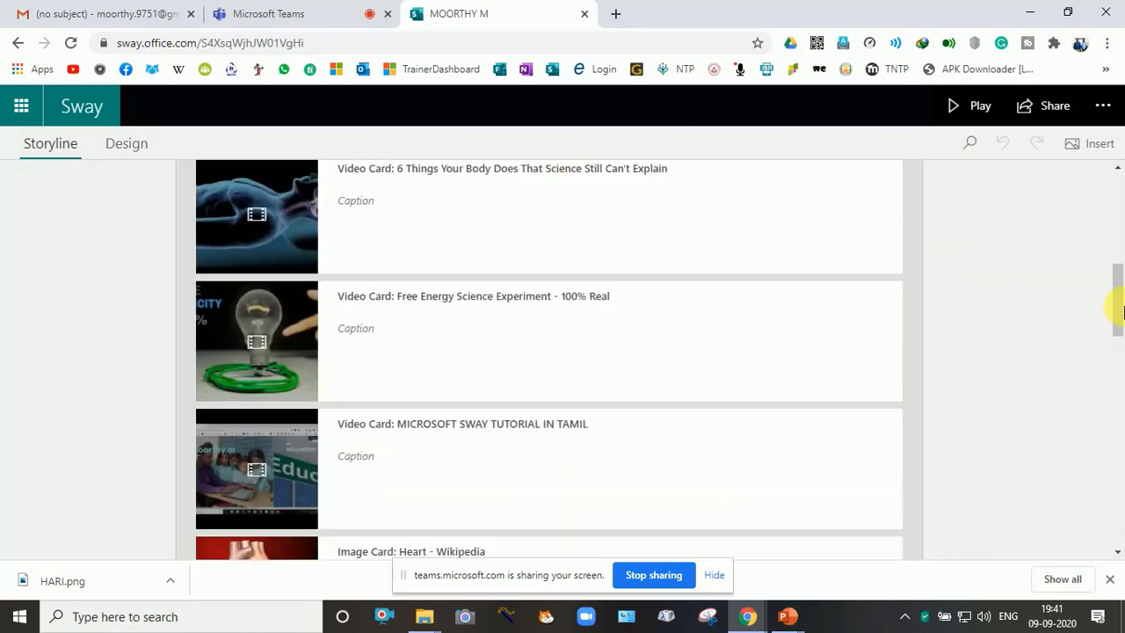
Step: Play the Sway, open its title link in a YouTube tab, then advance to the SCIENCE videos
{"action": "left_click", "coordinate": [979, 105]}
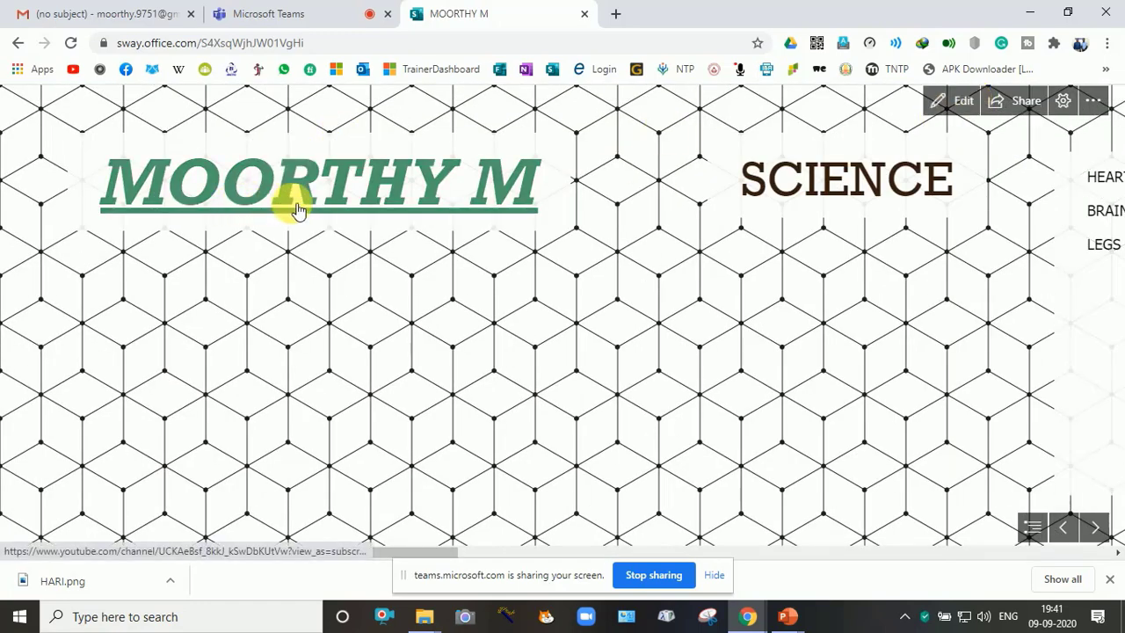
{"action": "left_click", "coordinate": [395, 186]}
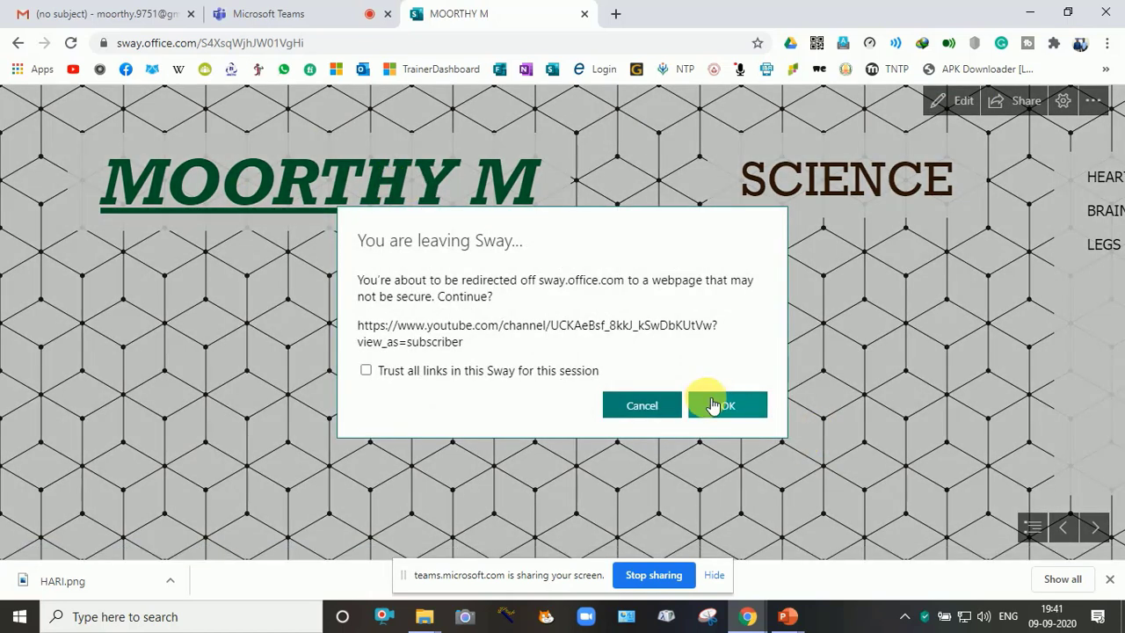
{"action": "left_click", "coordinate": [715, 405]}
{"action": "left_click", "coordinate": [477, 12]}
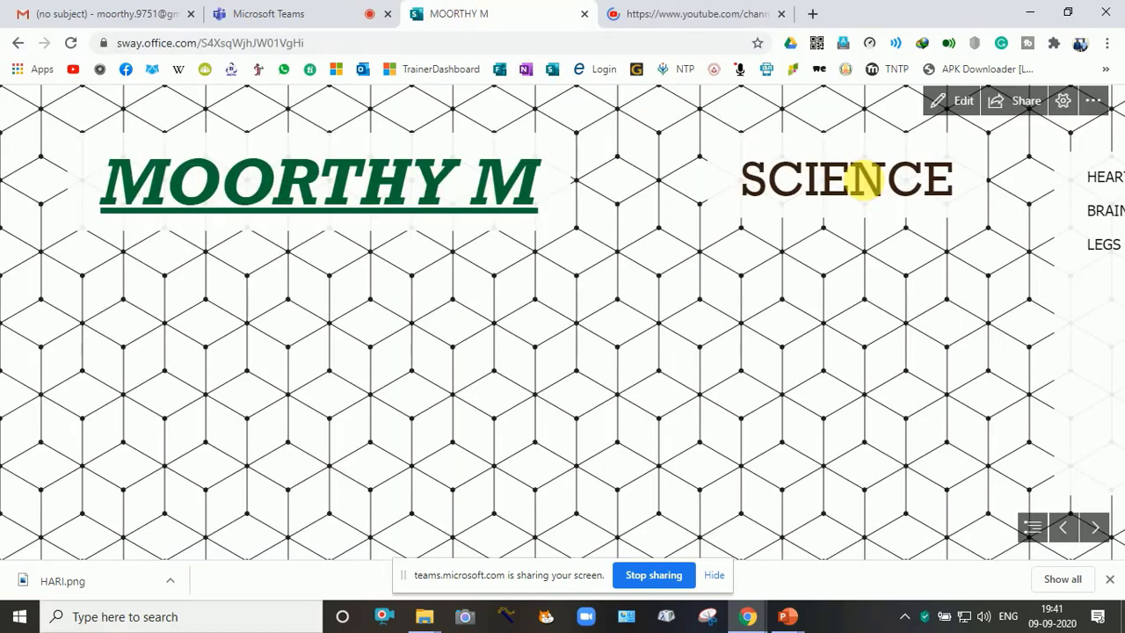
{"action": "left_click", "coordinate": [1096, 526]}
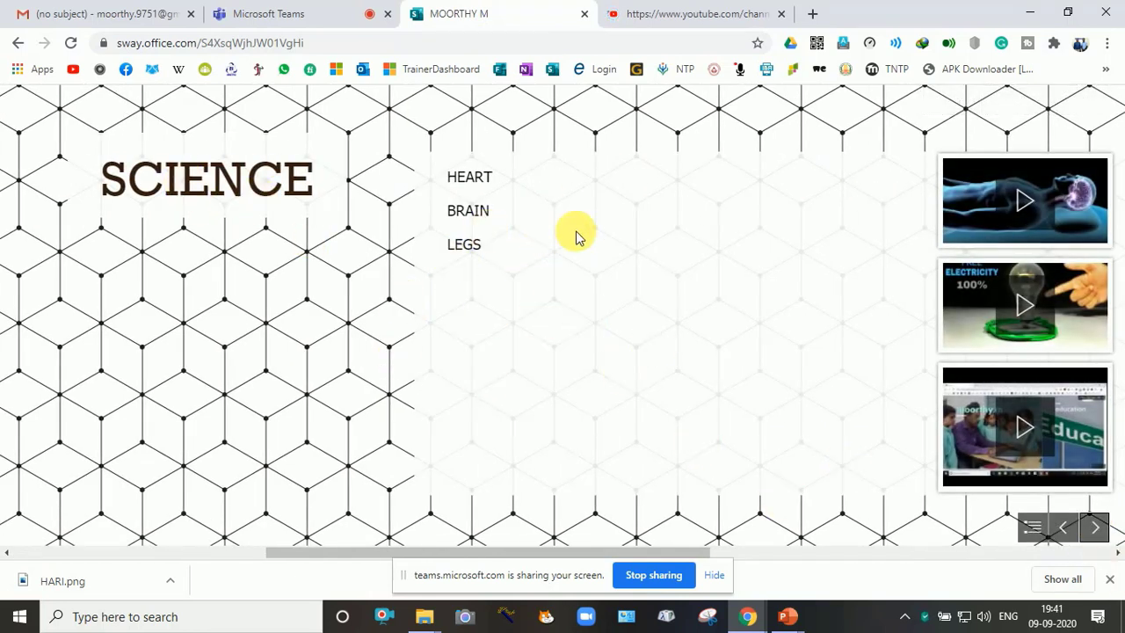
{"action": "mouse_move", "coordinate": [1115, 518]}
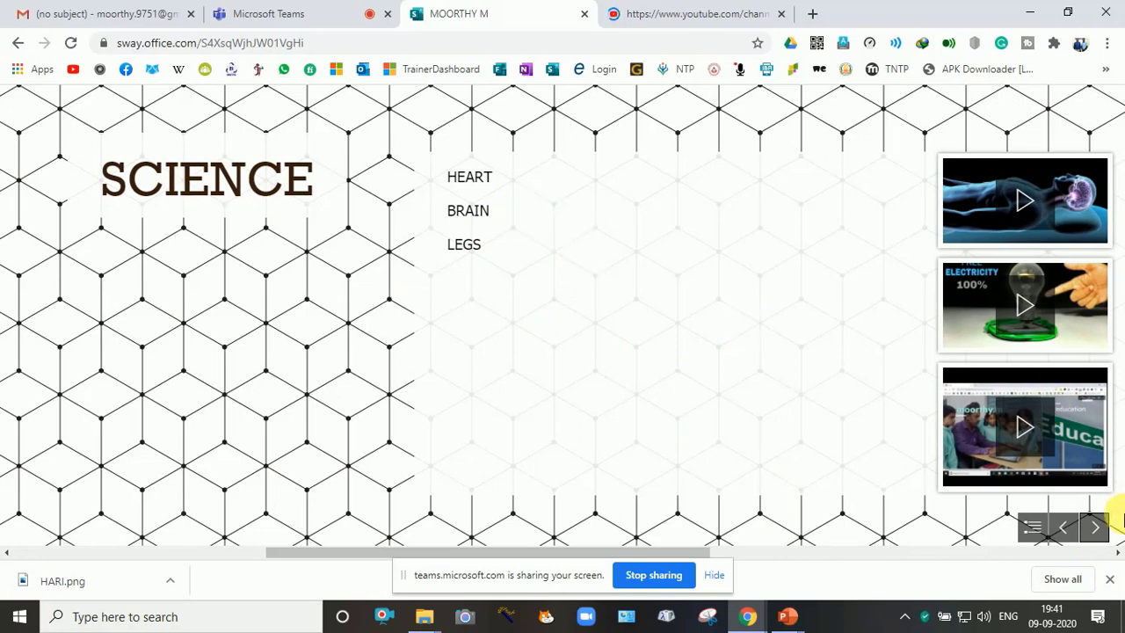
Step: Advance the played Sway to the video cards, glance at the MOORTHY TECH tab, and return
{"action": "left_click", "coordinate": [1092, 527]}
{"action": "scroll", "coordinate": [536, 282], "scroll_direction": "down", "scroll_amount": 2}
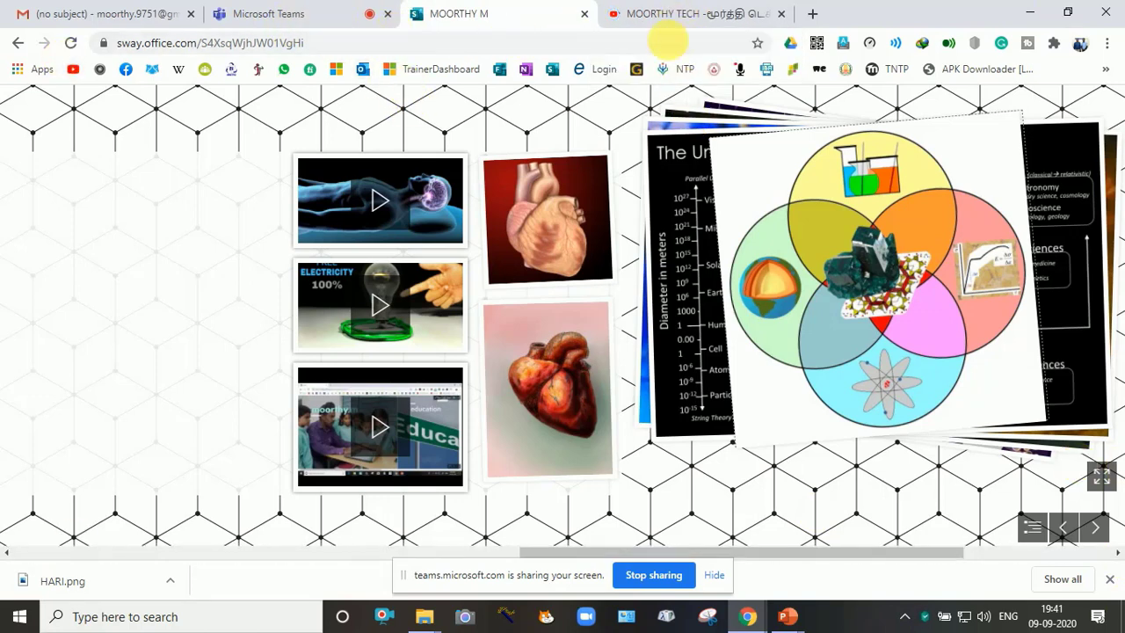
{"action": "left_click", "coordinate": [658, 13]}
{"action": "left_click", "coordinate": [498, 15]}
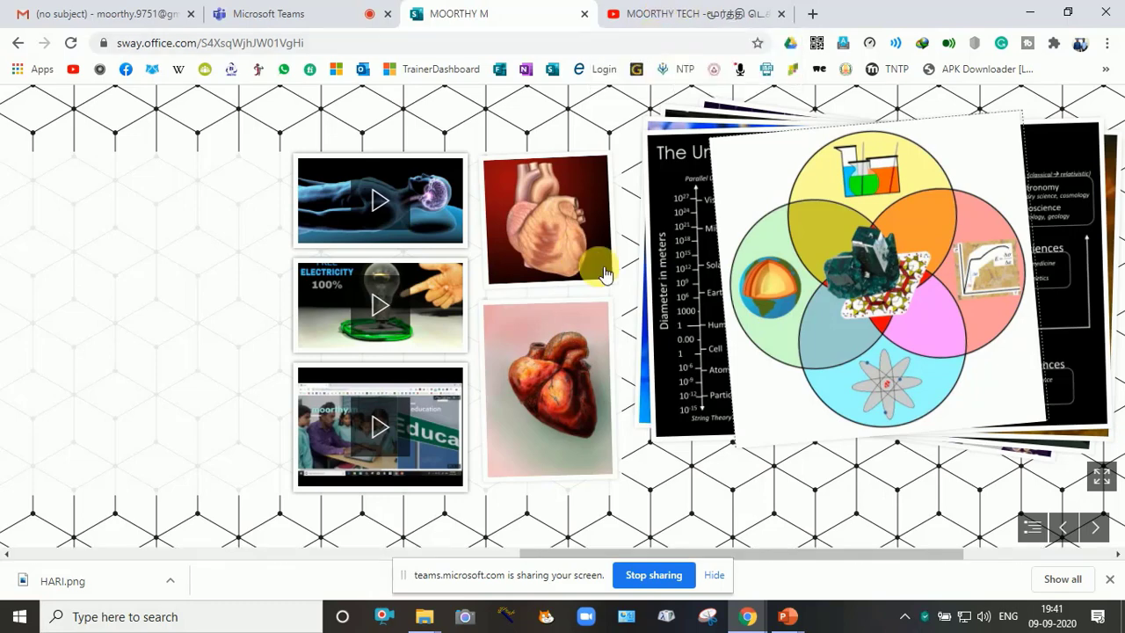
Step: Cycle the image stack eight times back to the blue lab-glassware photo, then switch to editing
{"action": "left_click", "coordinate": [767, 255]}
{"action": "left_click", "coordinate": [767, 255]}
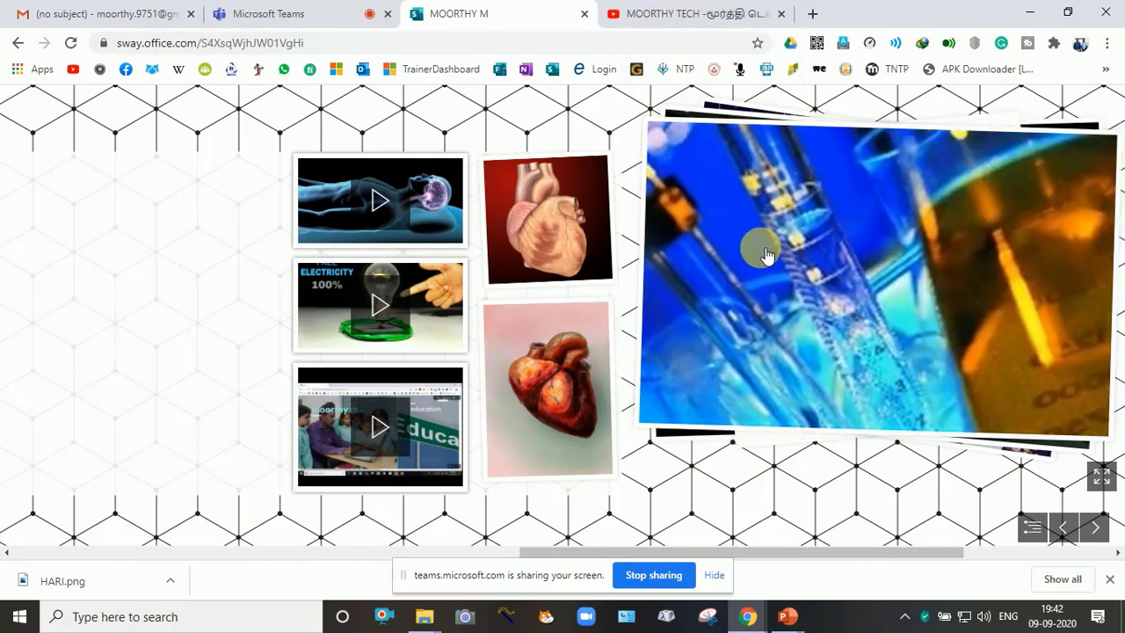
{"action": "left_click", "coordinate": [767, 255]}
{"action": "left_click", "coordinate": [767, 255]}
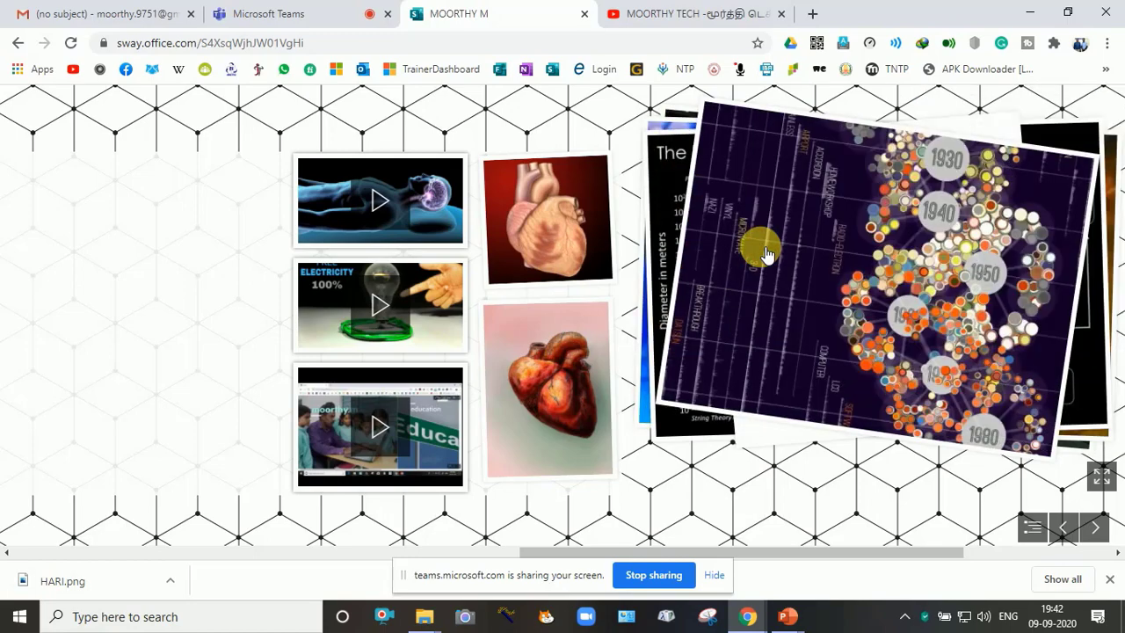
{"action": "left_click", "coordinate": [767, 255]}
{"action": "left_click", "coordinate": [766, 254]}
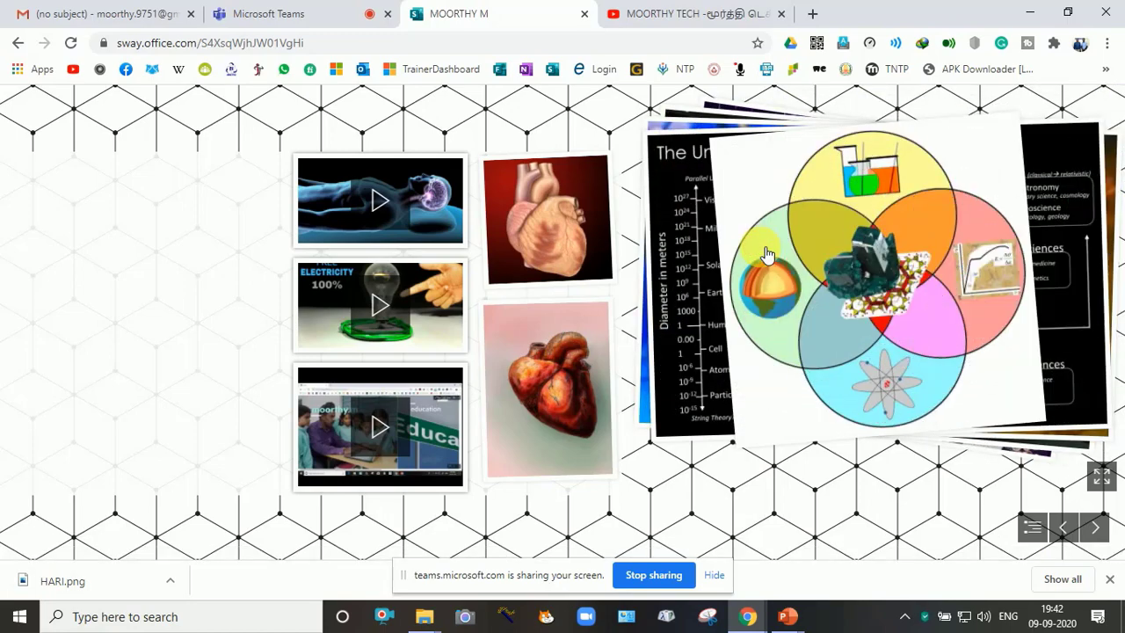
{"action": "left_click", "coordinate": [767, 255]}
{"action": "left_click", "coordinate": [767, 253]}
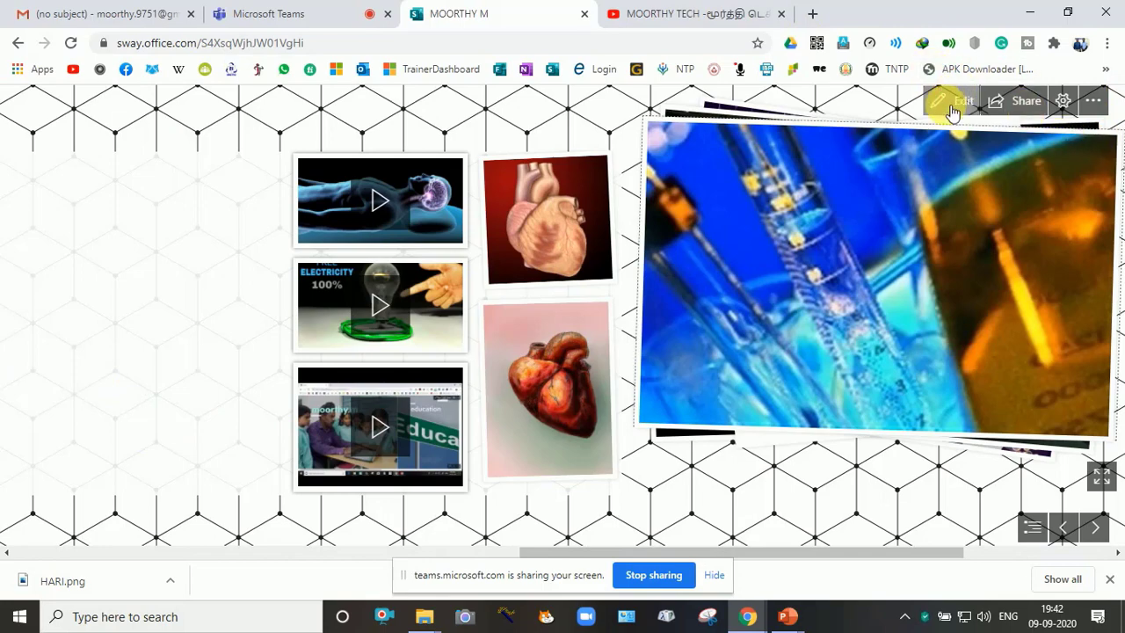
{"action": "left_click", "coordinate": [952, 109]}
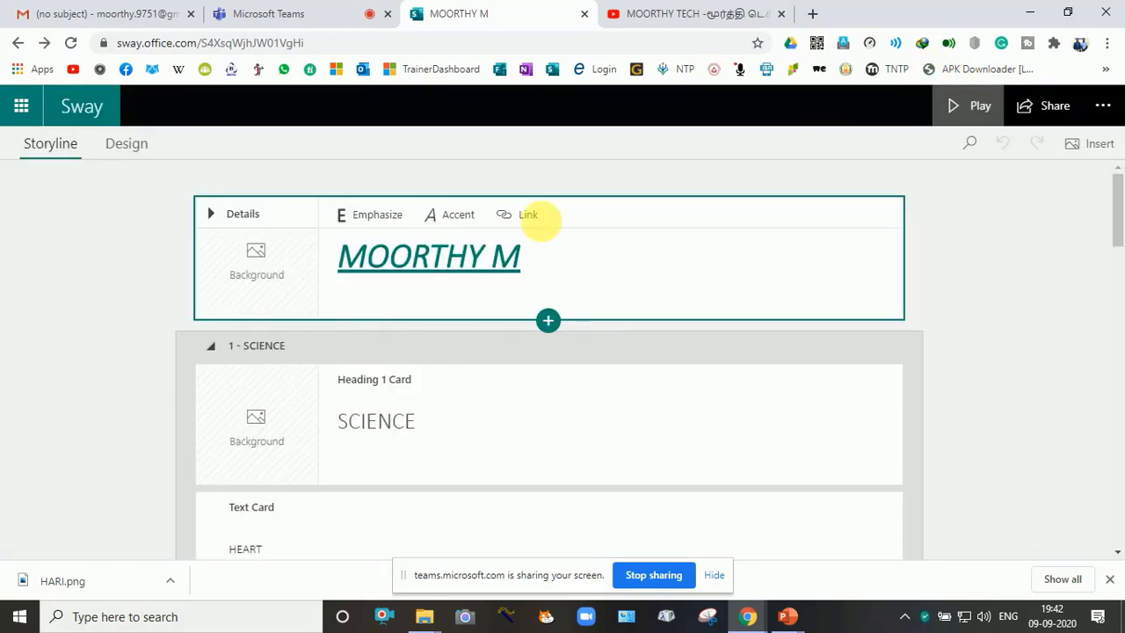
Step: Switch from the Sway editor to the browser's Microsoft Teams meeting tab
{"action": "left_click", "coordinate": [263, 13]}
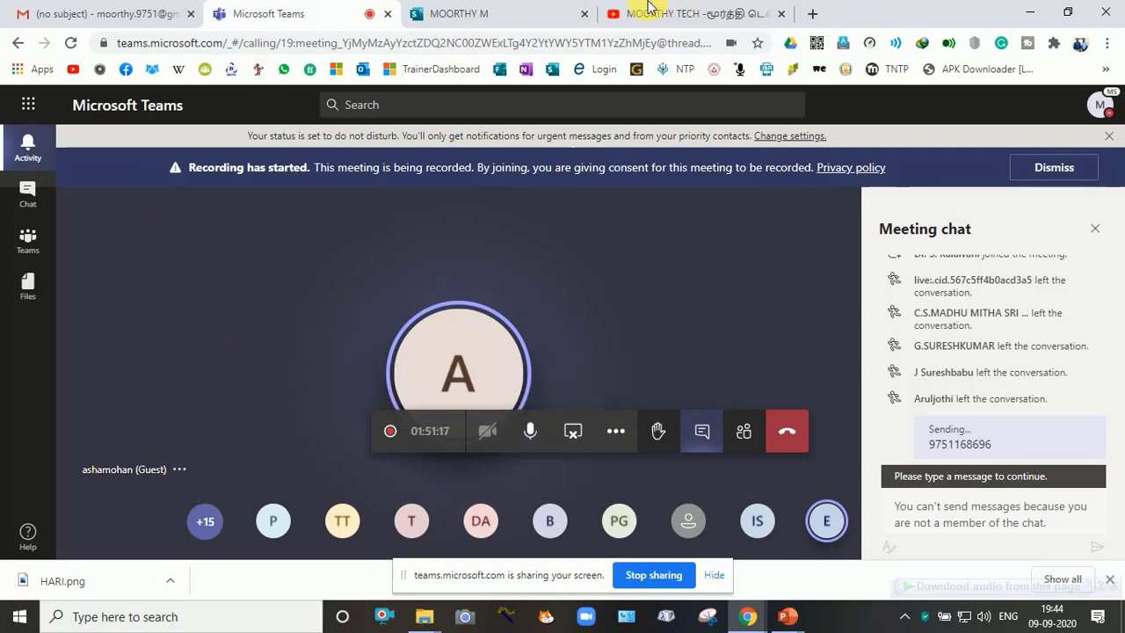
Step: Go back to My Sways, cancel the Start-from-a-topic prompt, scroll the Sway list, and minimize Chrome
{"action": "left_click", "coordinate": [486, 13]}
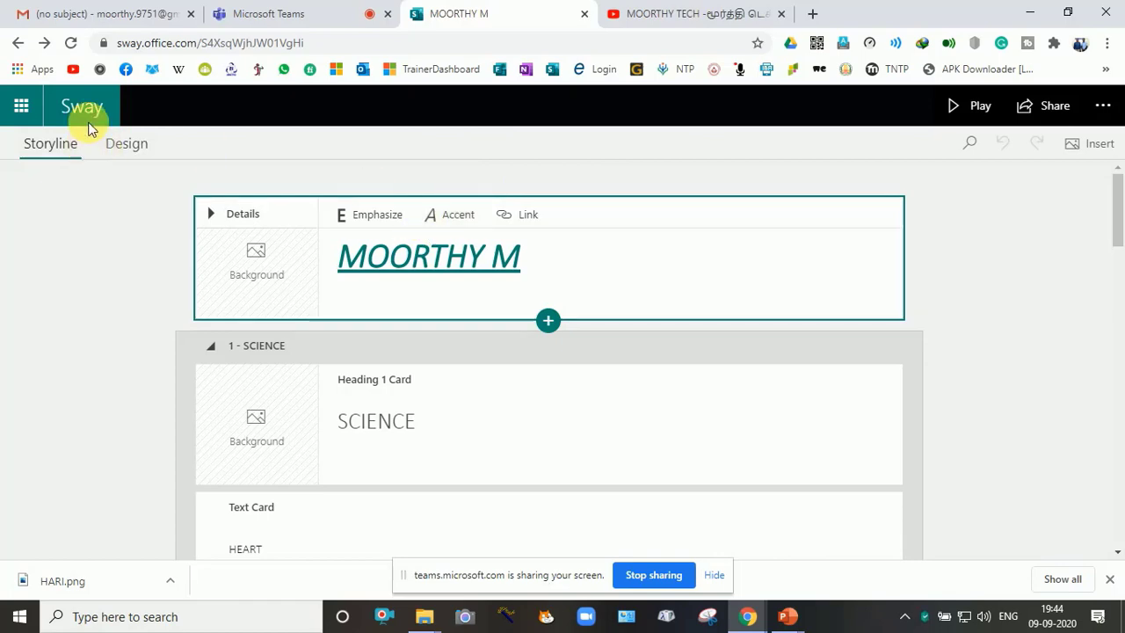
{"action": "left_click", "coordinate": [82, 108]}
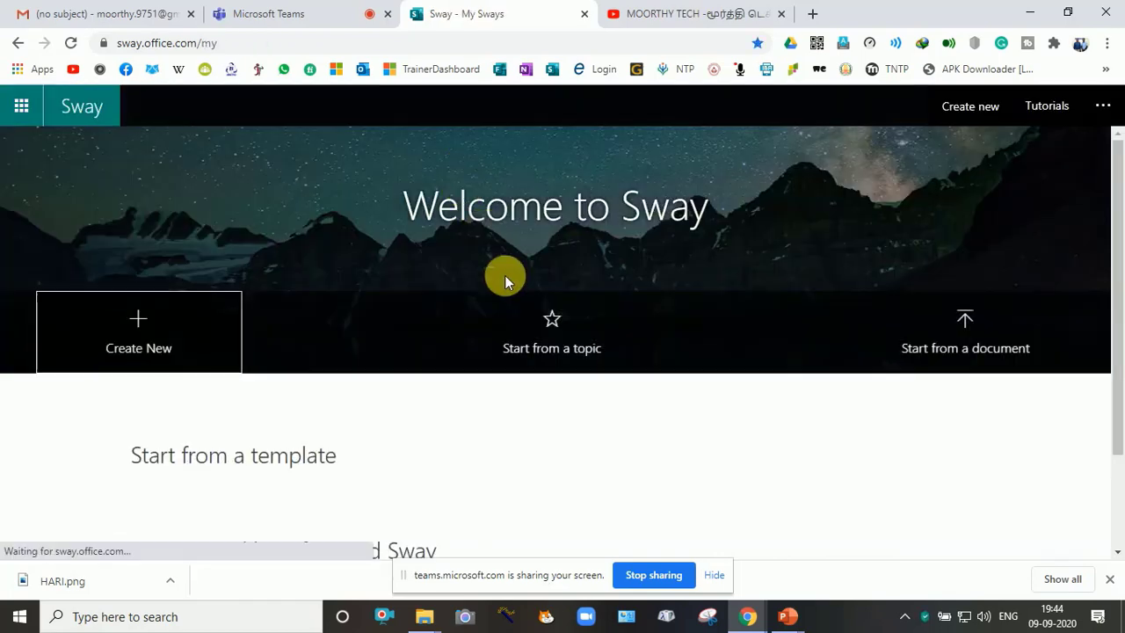
{"action": "left_click", "coordinate": [551, 333]}
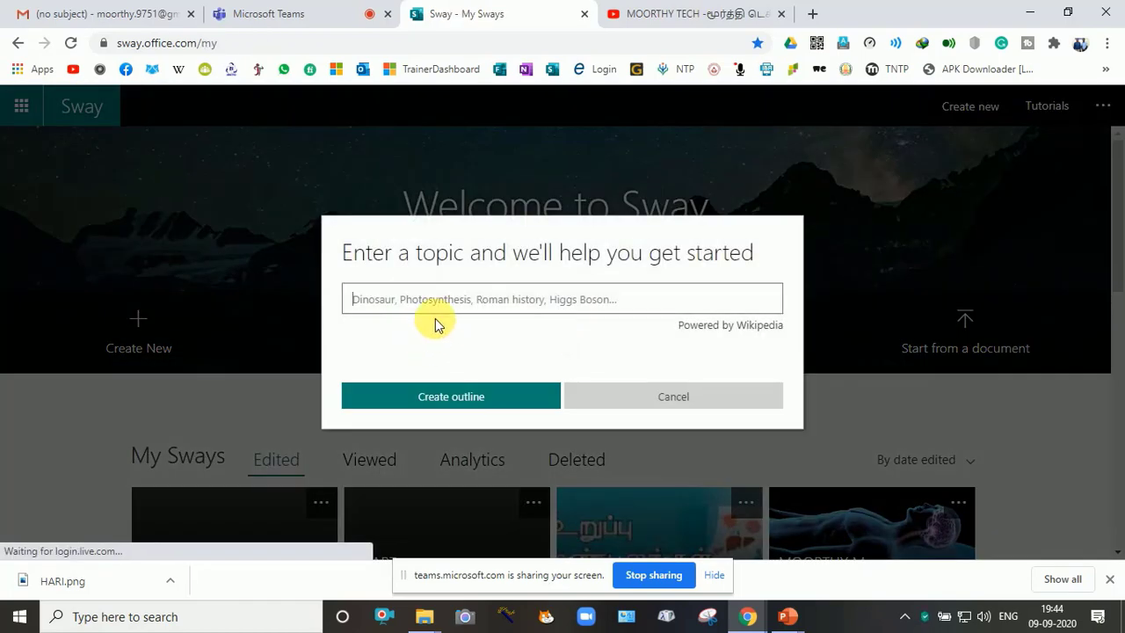
{"action": "left_click", "coordinate": [492, 301]}
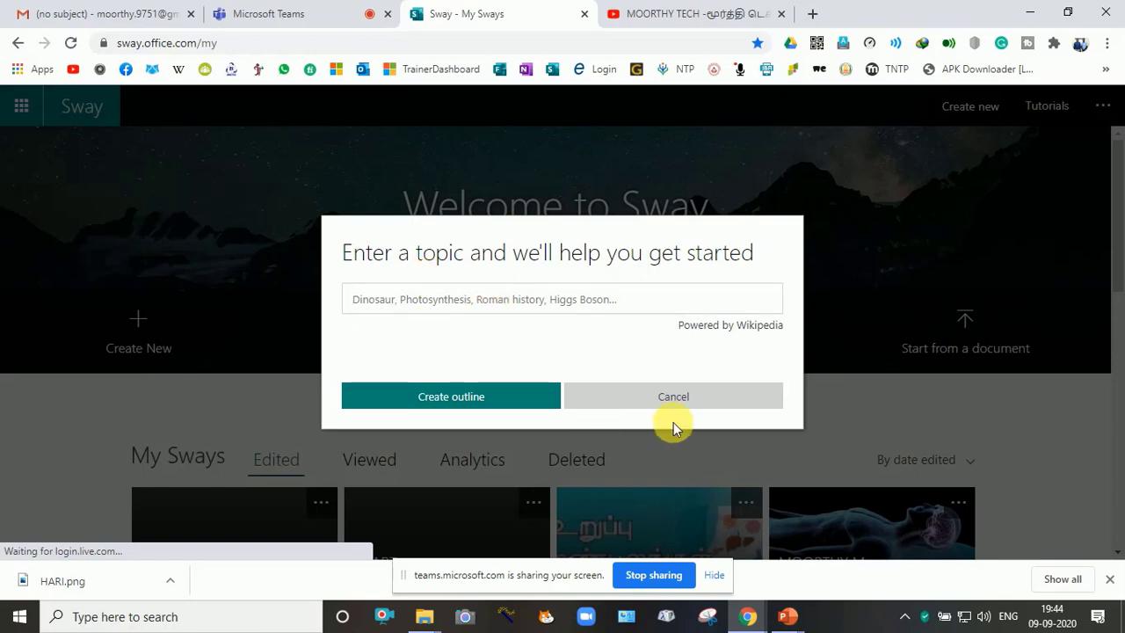
{"action": "left_click", "coordinate": [668, 400]}
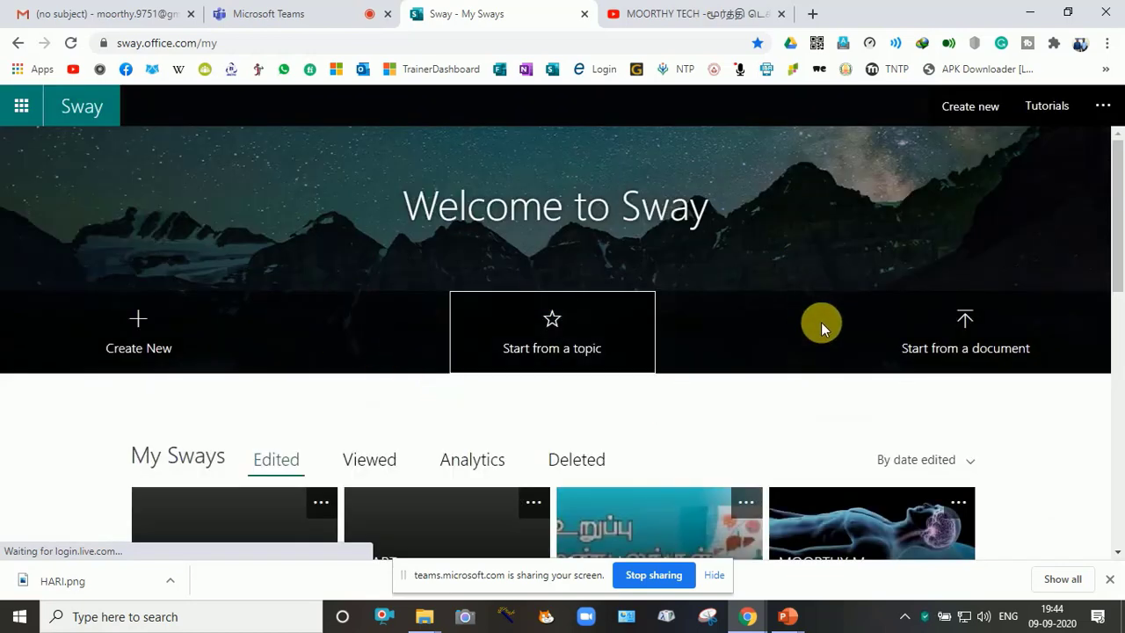
{"action": "scroll", "coordinate": [894, 351], "scroll_direction": "down", "scroll_amount": 3}
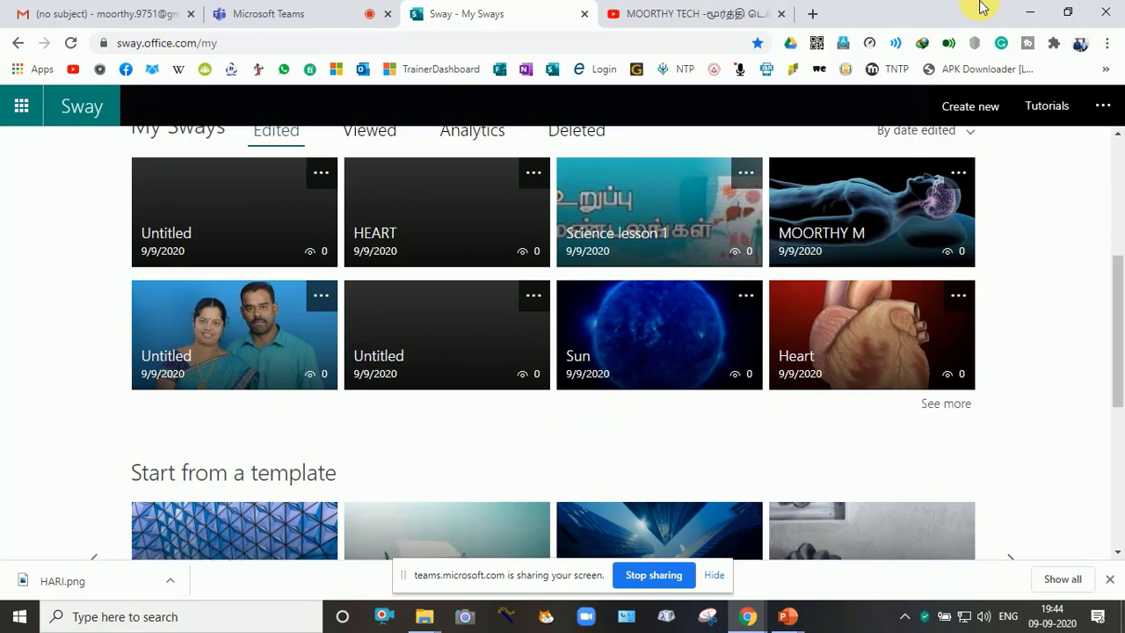
{"action": "left_click", "coordinate": [1028, 13]}
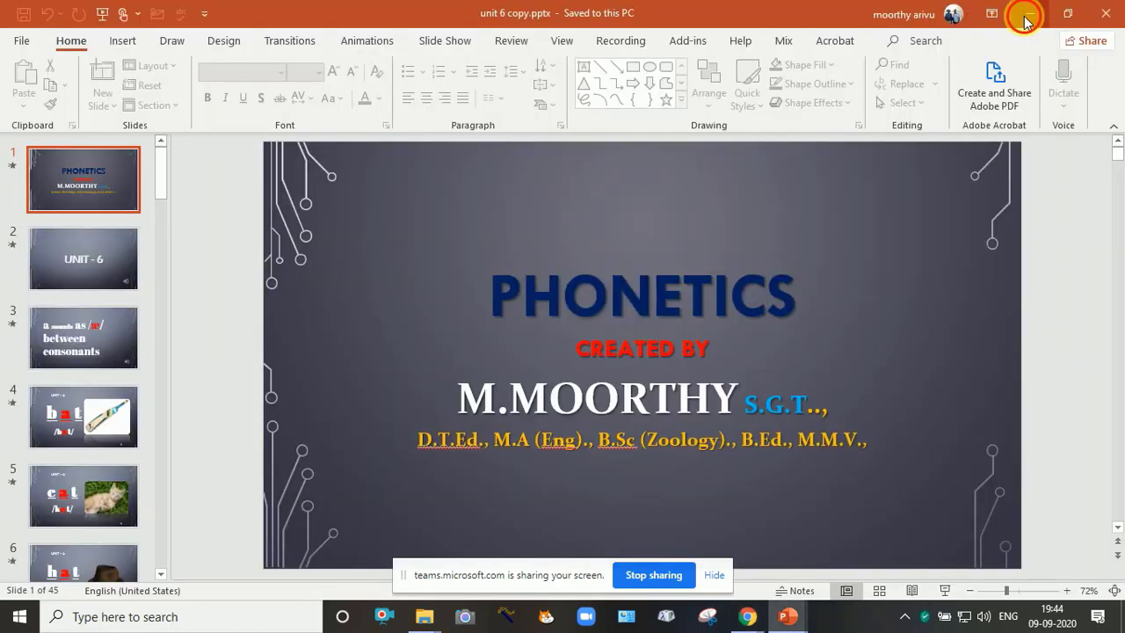
Step: Minimize unit 6 copy.pptx, then close triggers animation.pptx and the leftover Explorer window
{"action": "left_click", "coordinate": [1025, 19]}
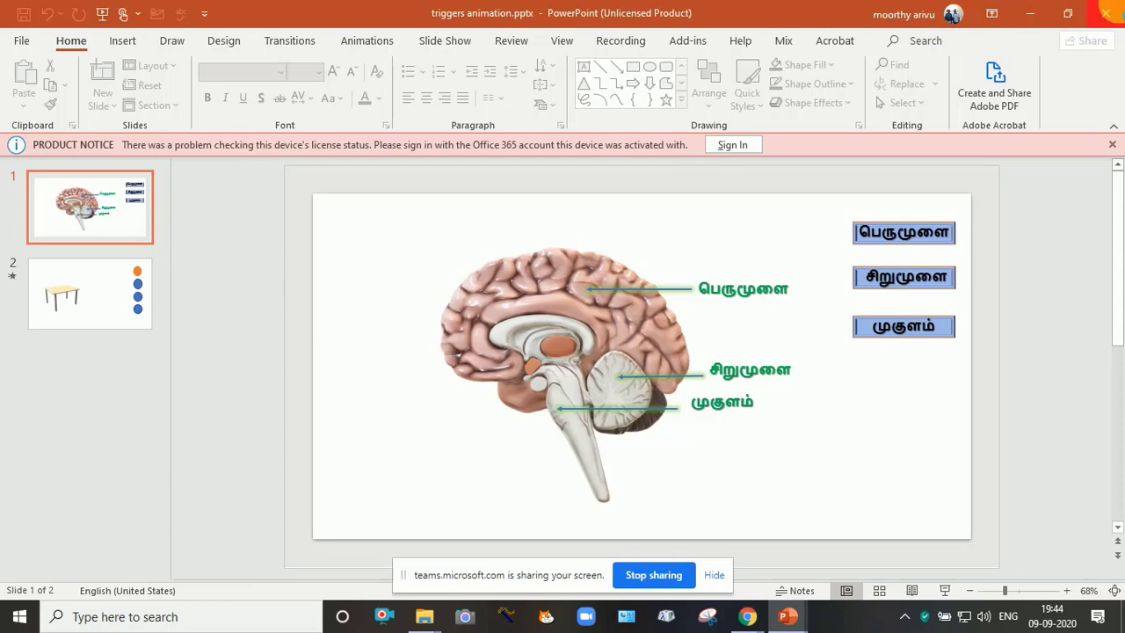
{"action": "left_click", "coordinate": [1104, 10]}
{"action": "left_click", "coordinate": [1104, 10]}
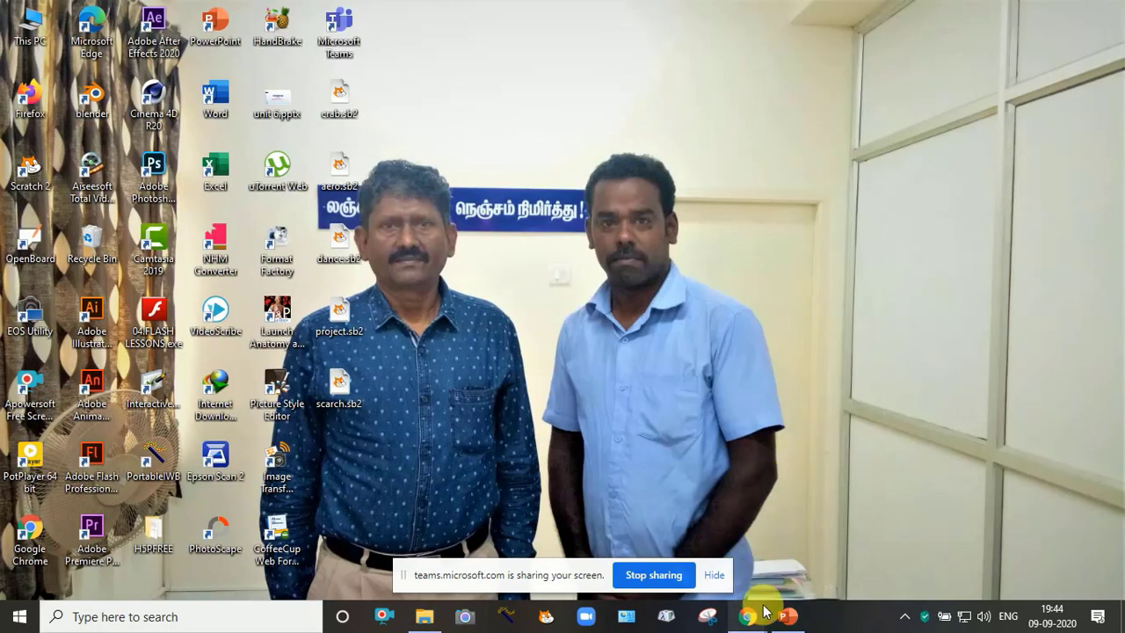
{"action": "mouse_move", "coordinate": [787, 616]}
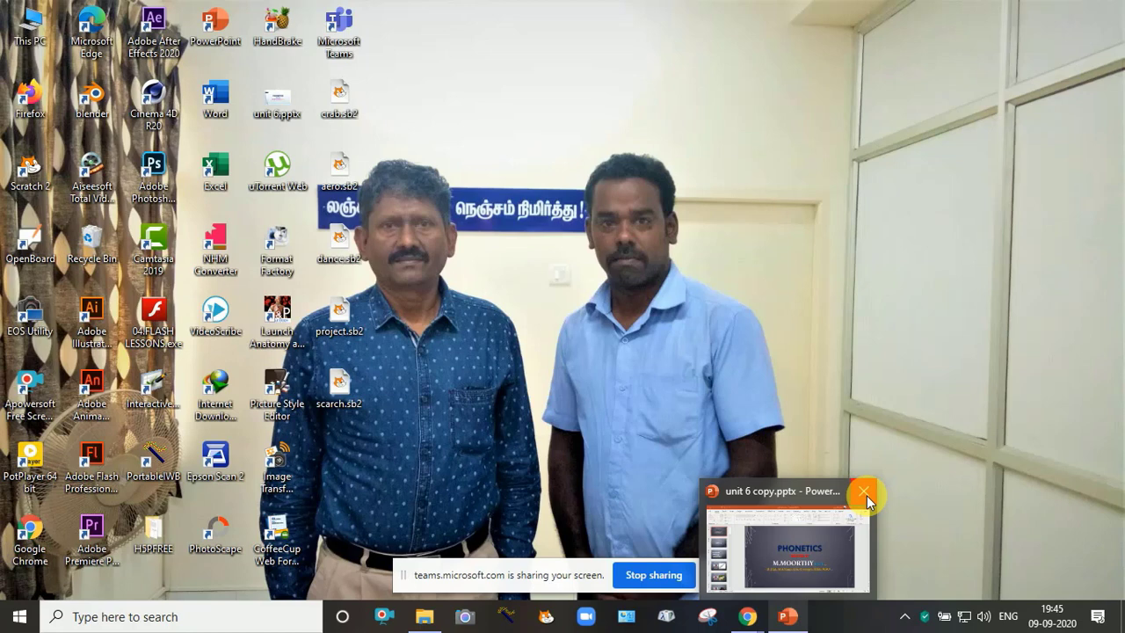
Step: Close the unit 6 copy presentation, then open and close a File Explorer window
{"action": "left_click", "coordinate": [864, 492]}
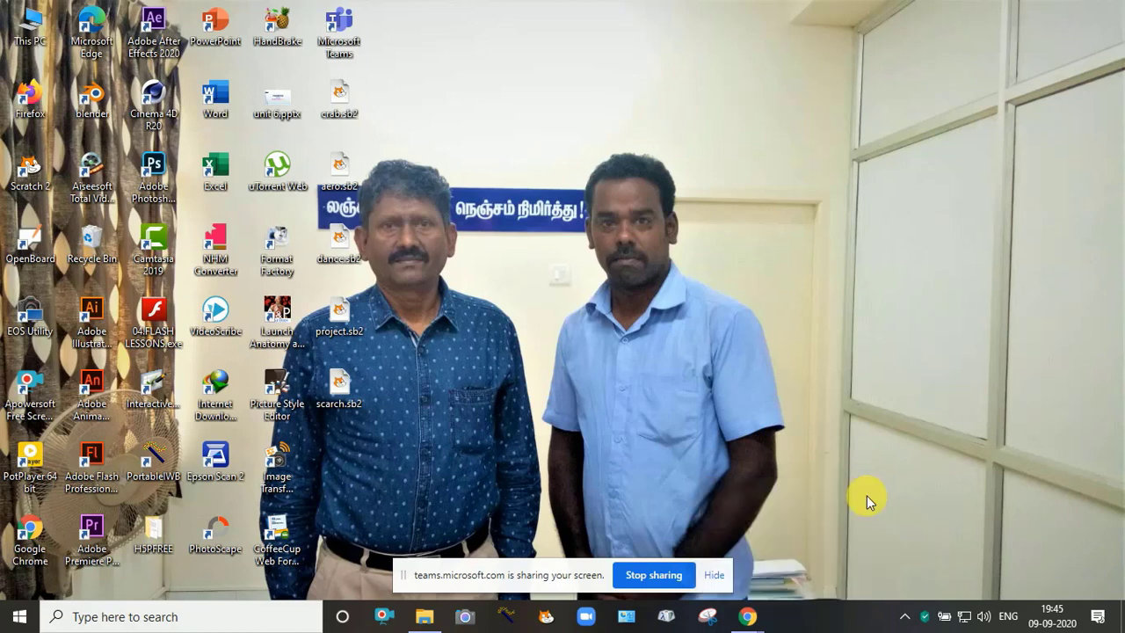
{"action": "left_click", "coordinate": [435, 616]}
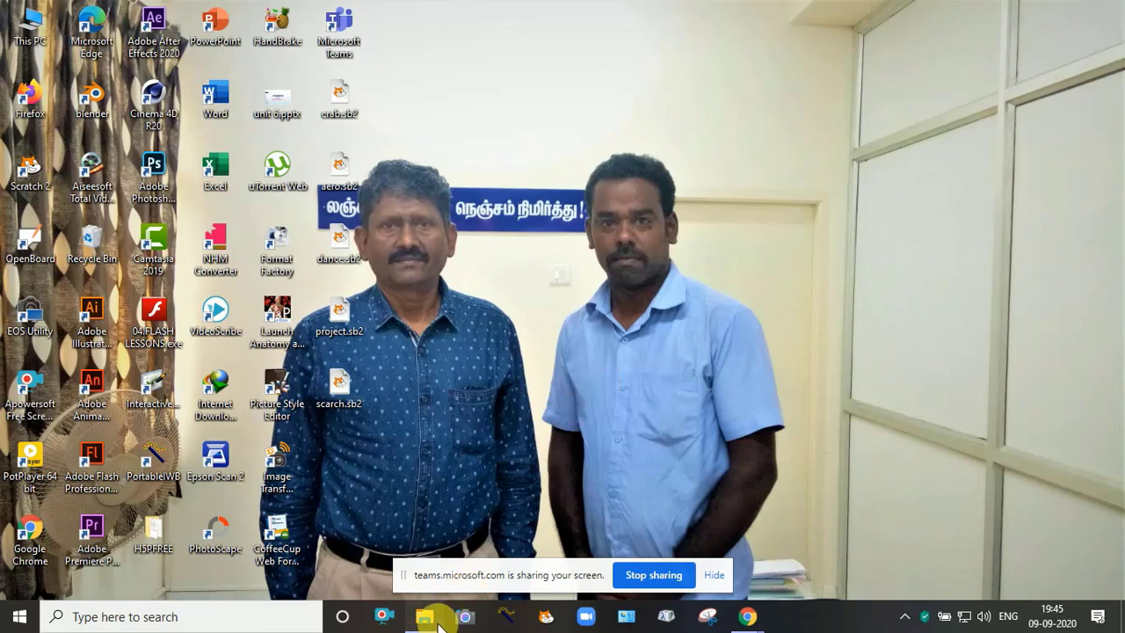
{"action": "left_click", "coordinate": [1102, 9]}
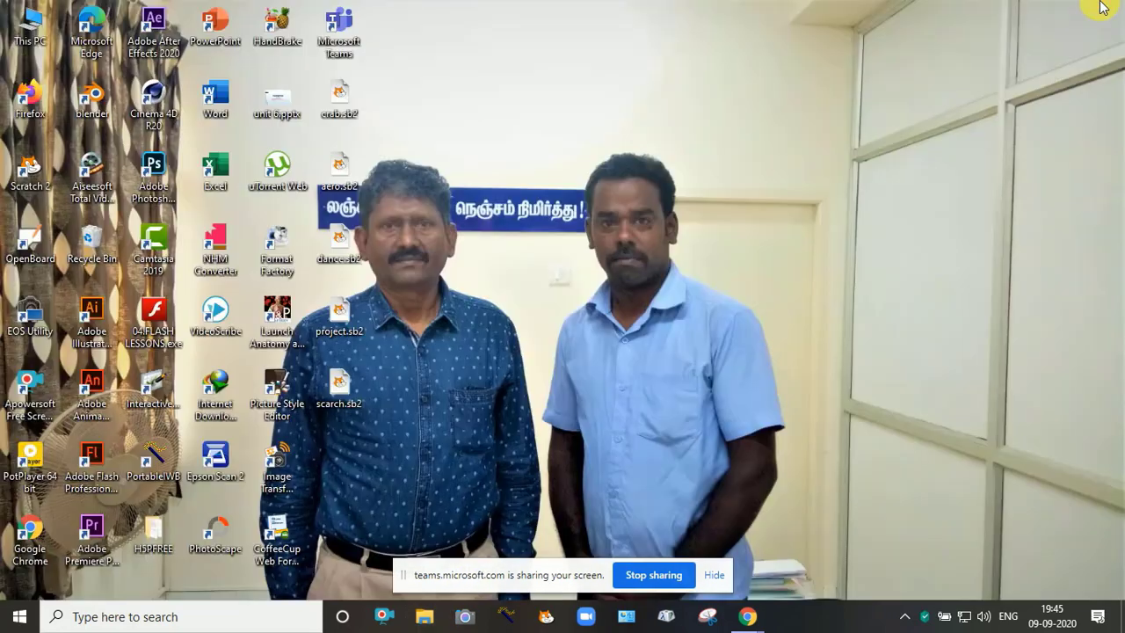
Step: Bring the My Sways Chrome window back and switch to the Microsoft Teams meeting tab
{"action": "left_click", "coordinate": [743, 617]}
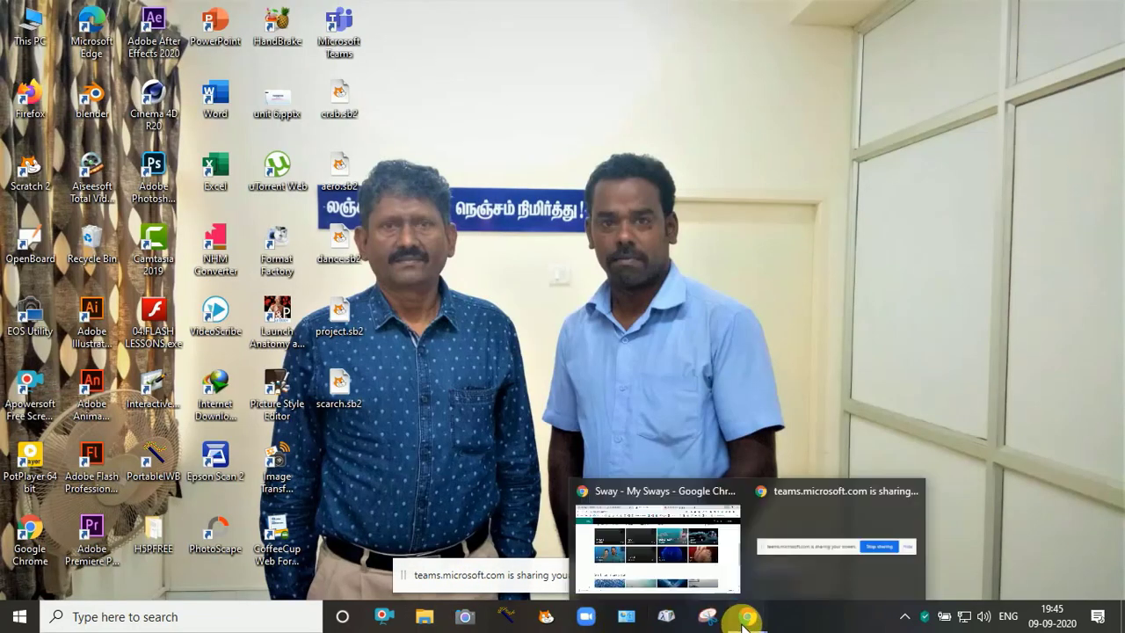
{"action": "left_click", "coordinate": [665, 514]}
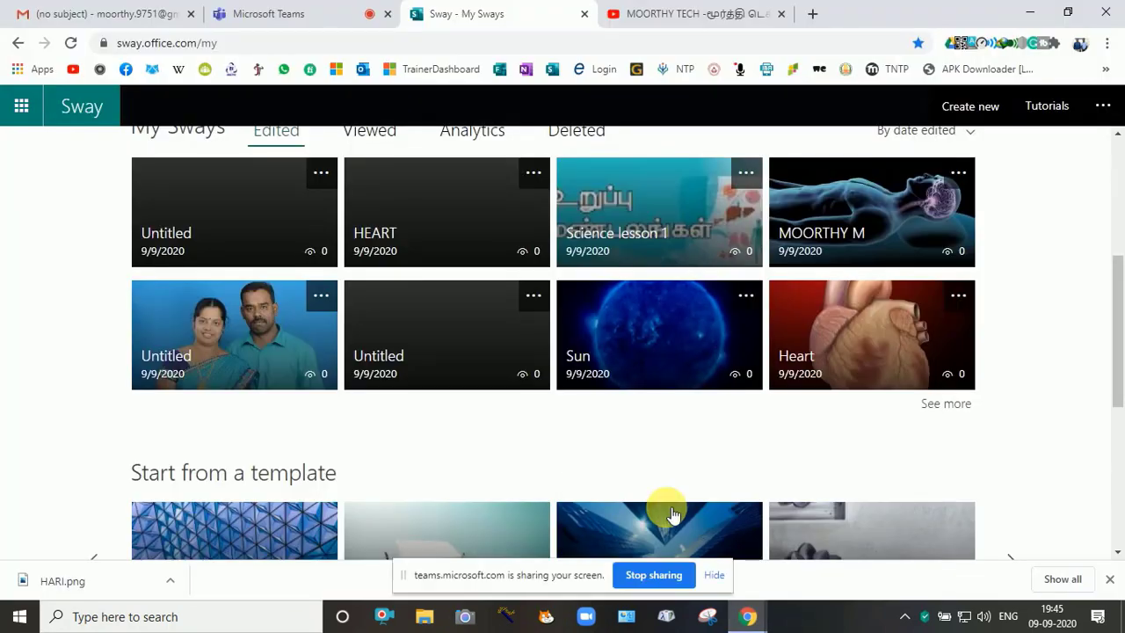
{"action": "left_click", "coordinate": [1036, 13]}
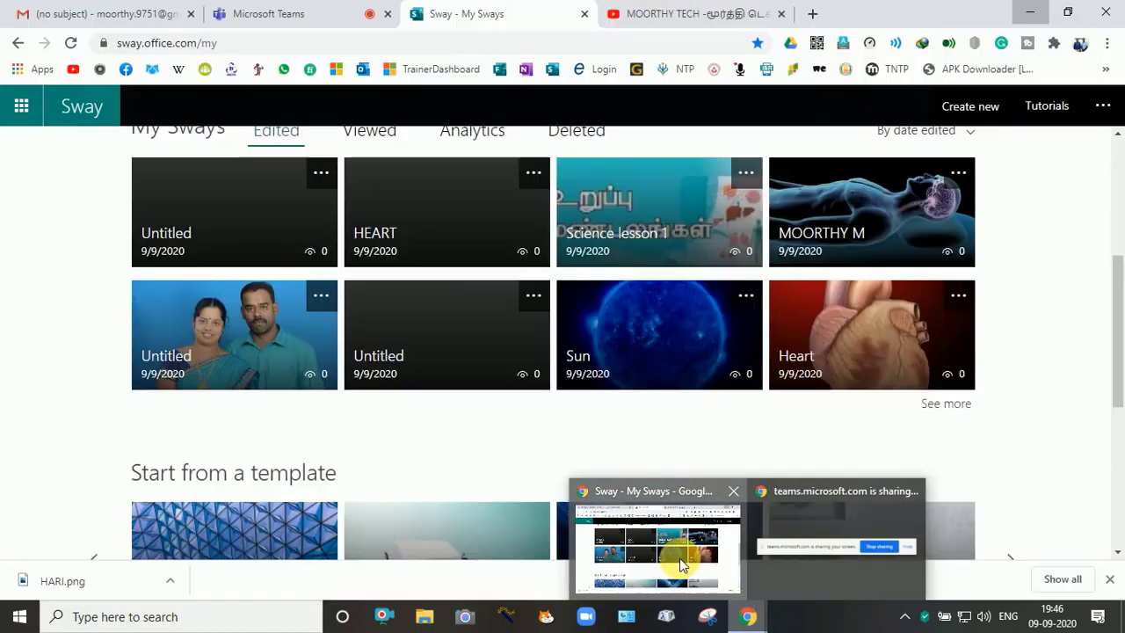
{"action": "mouse_move", "coordinate": [747, 616]}
{"action": "left_click", "coordinate": [677, 554]}
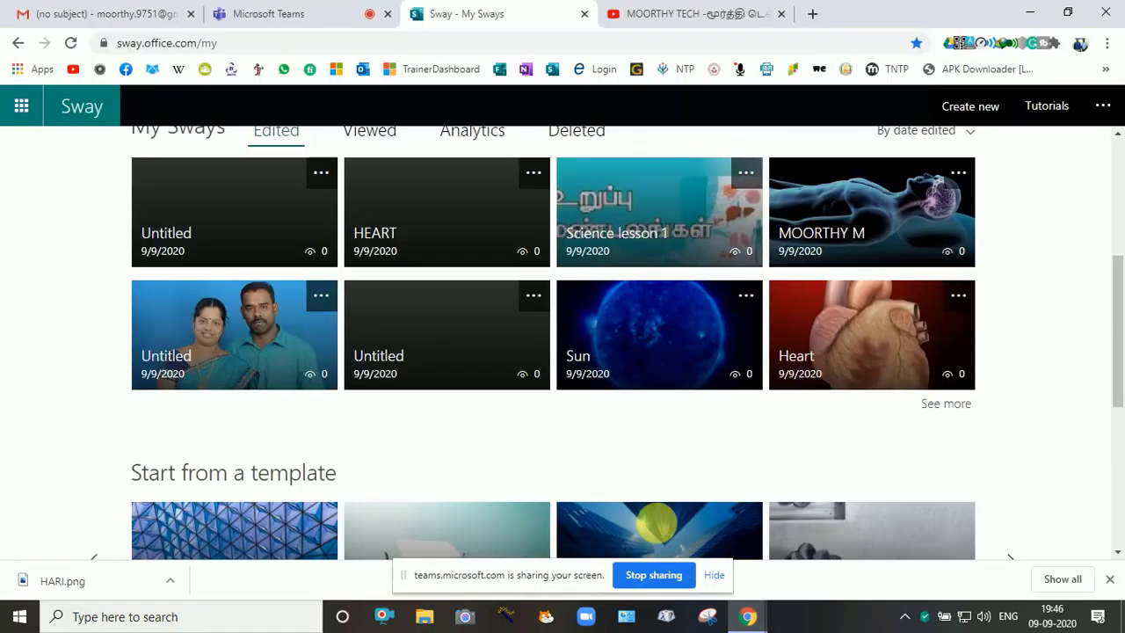
{"action": "left_click", "coordinate": [280, 14]}
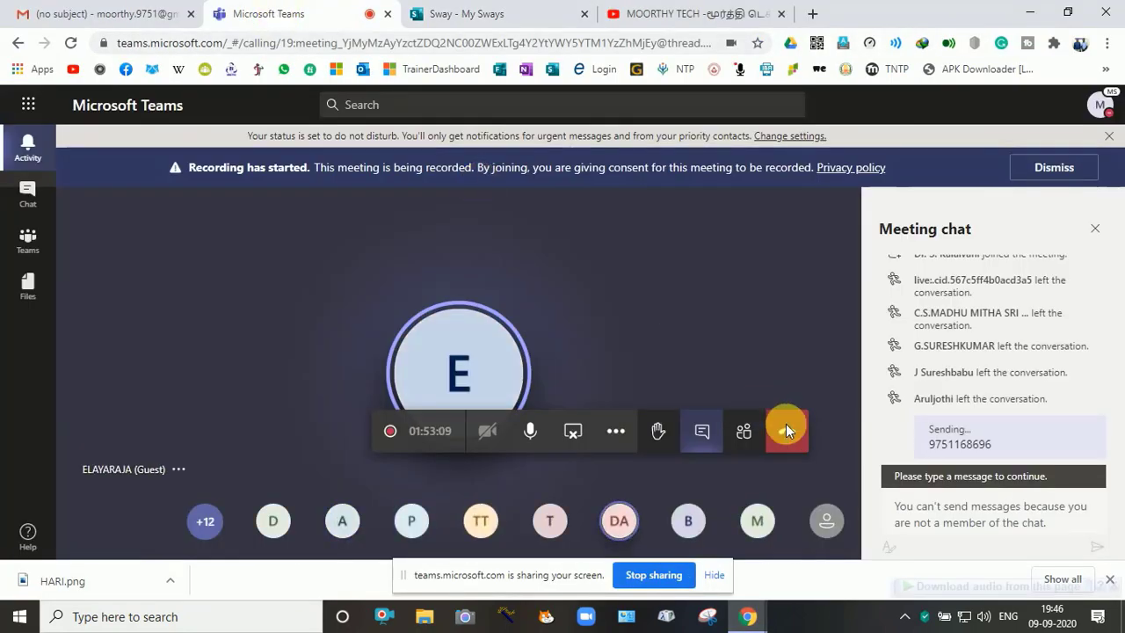